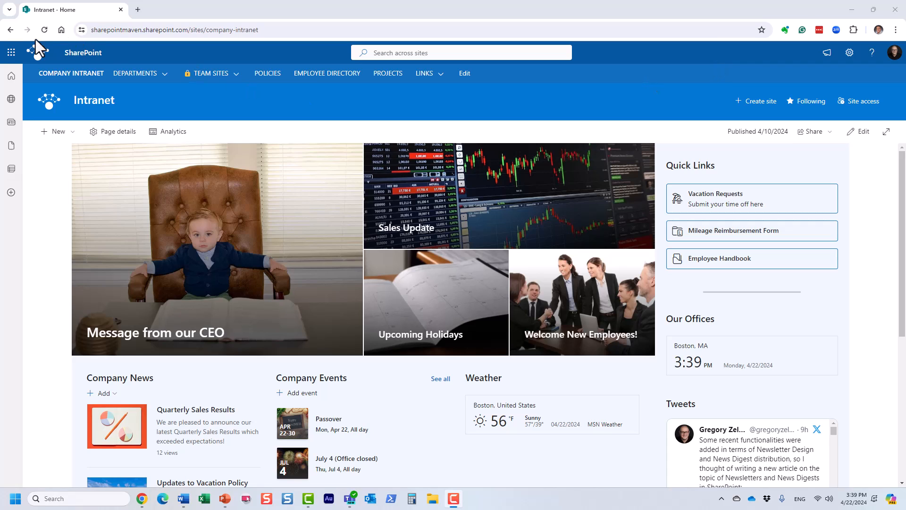
{"action": "left_click", "coordinate": [10, 53]}
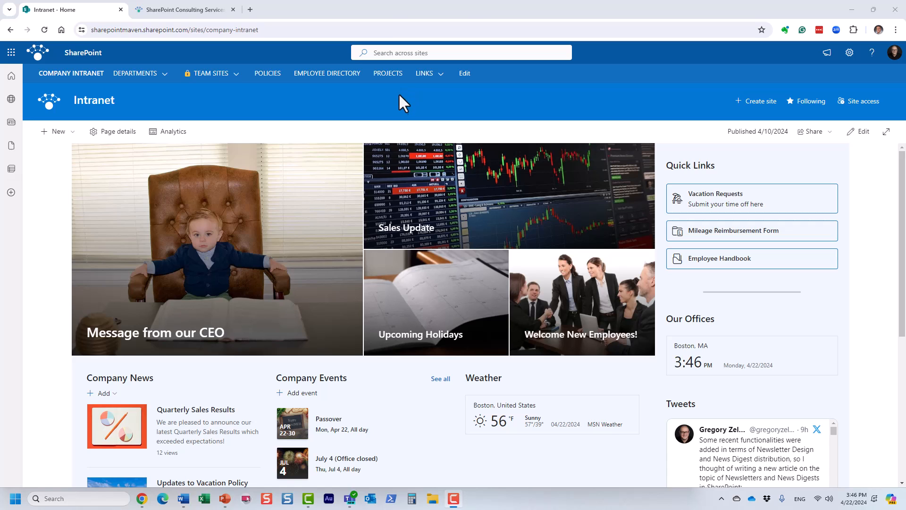
Switch to the SharePoint Maven website and open its blog page.
{"action": "key", "text": "ctrl+Tab"}
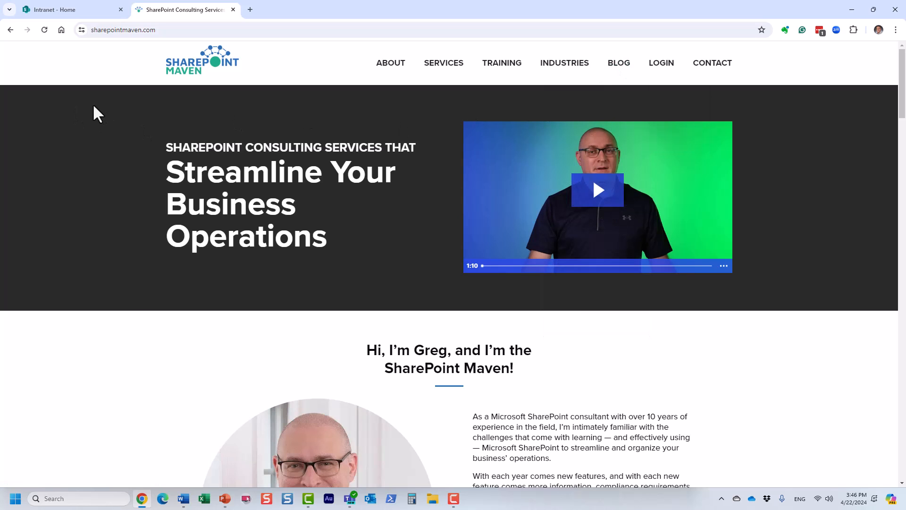
{"action": "mouse_move", "coordinate": [628, 67]}
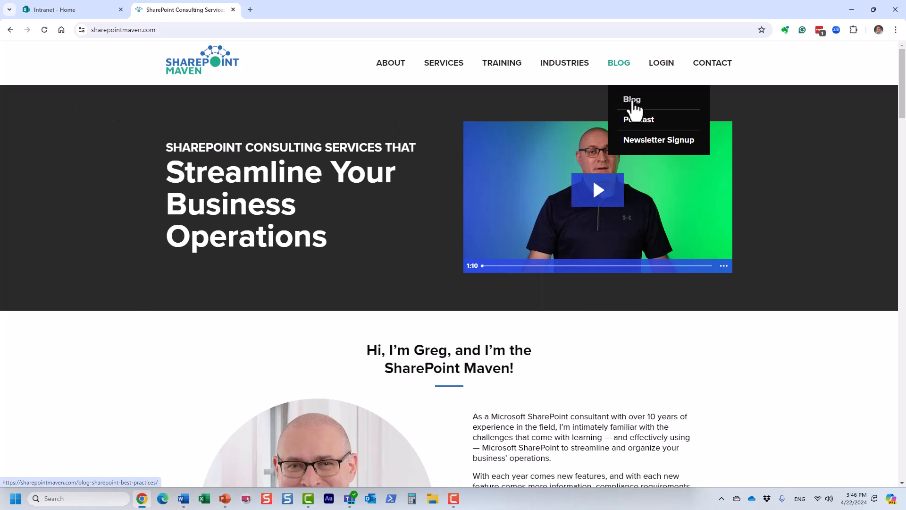
{"action": "left_click", "coordinate": [632, 100]}
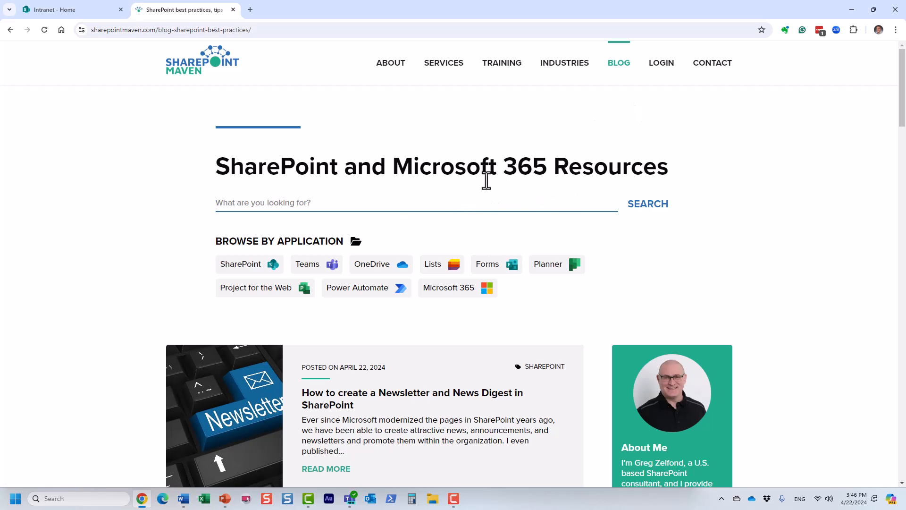
Search the blog for "examples" and open the article "SharePoint Intranet Examples available out of the box".
{"action": "left_click", "coordinate": [447, 200]}
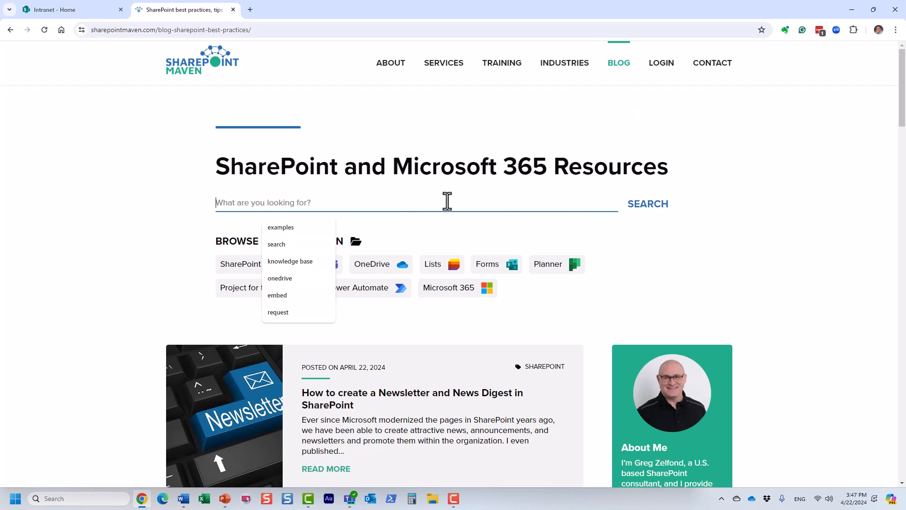
{"action": "left_click", "coordinate": [310, 226]}
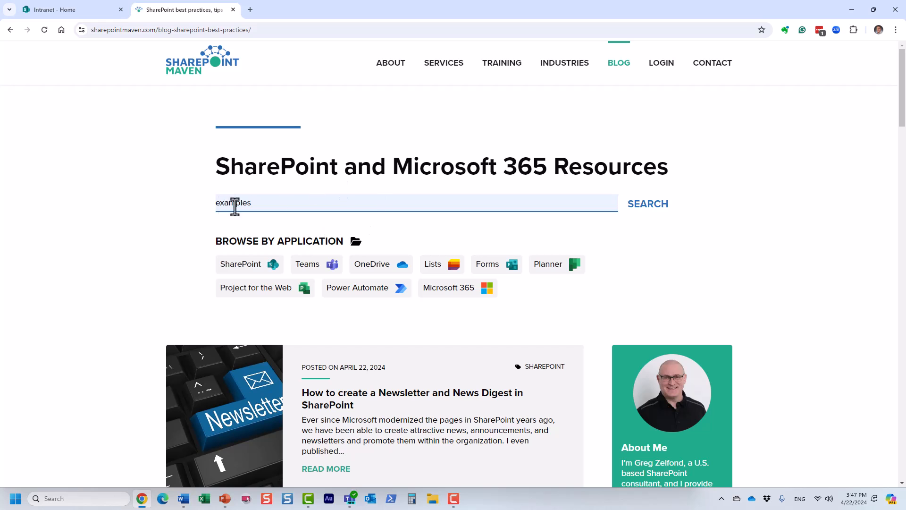
{"action": "left_click", "coordinate": [646, 211]}
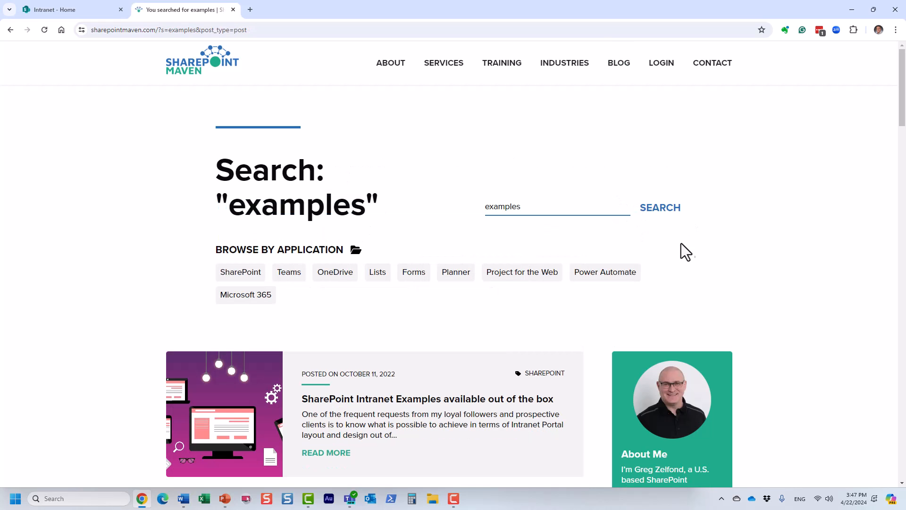
{"action": "scroll", "coordinate": [738, 278], "scroll_direction": "down", "scroll_amount": 2}
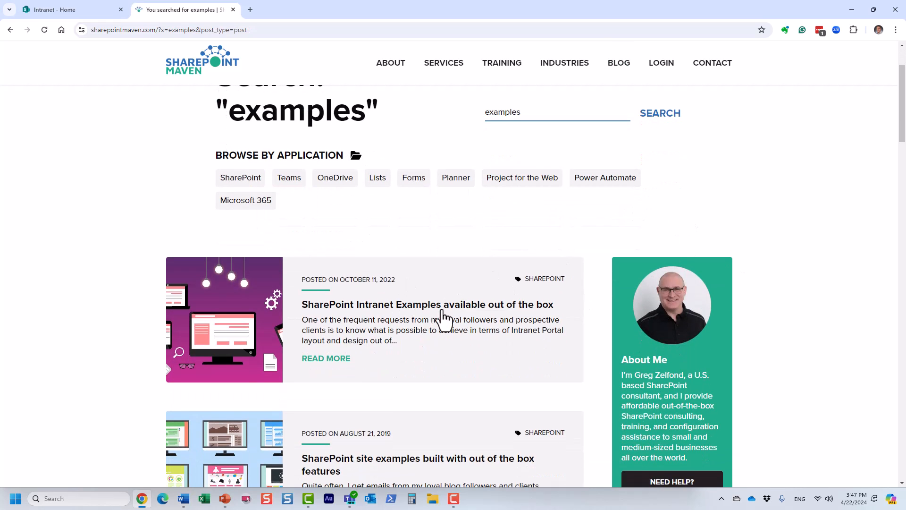
{"action": "left_click", "coordinate": [455, 310]}
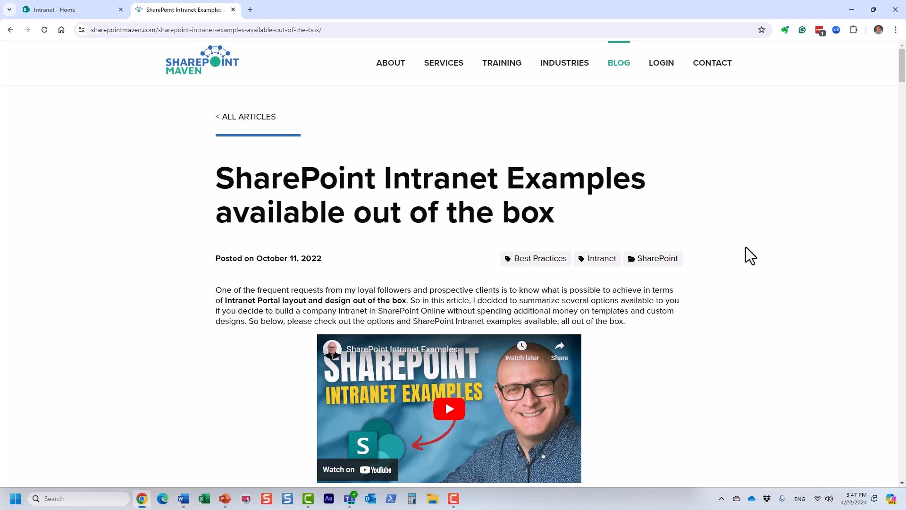
Examine the article's options for building an intranet: customized communication site, Apply a Site template feature, and Lookbook templates.
{"action": "scroll", "coordinate": [746, 247], "scroll_direction": "down", "scroll_amount": 3}
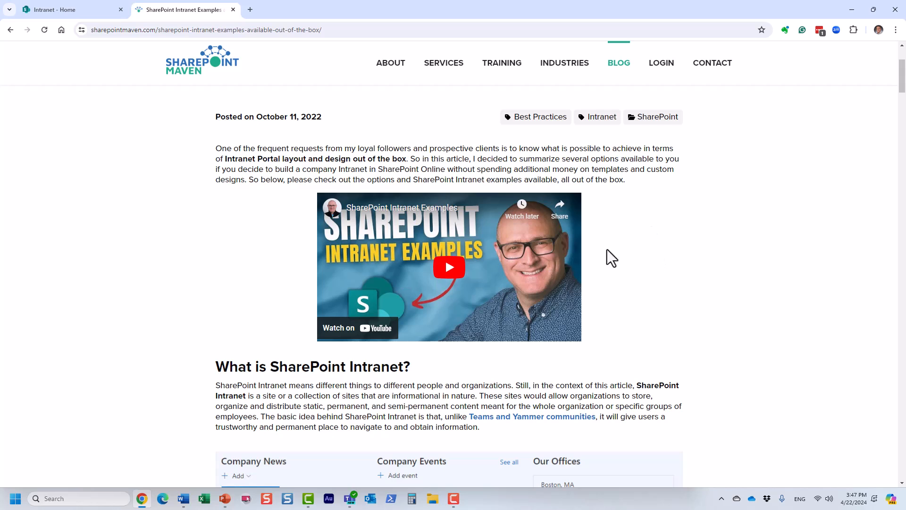
{"action": "scroll", "coordinate": [732, 260], "scroll_direction": "down", "scroll_amount": 10}
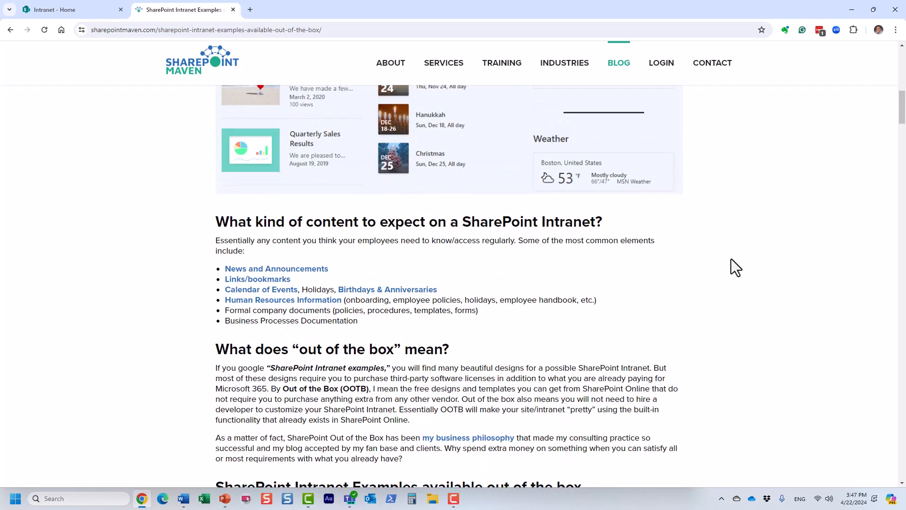
{"action": "scroll", "coordinate": [731, 259], "scroll_direction": "down", "scroll_amount": 13}
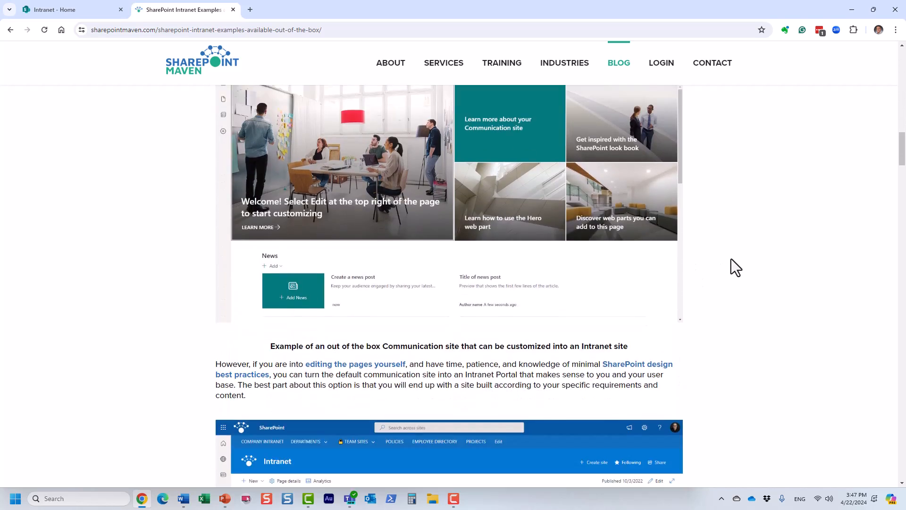
{"action": "scroll", "coordinate": [732, 259], "scroll_direction": "down", "scroll_amount": 11}
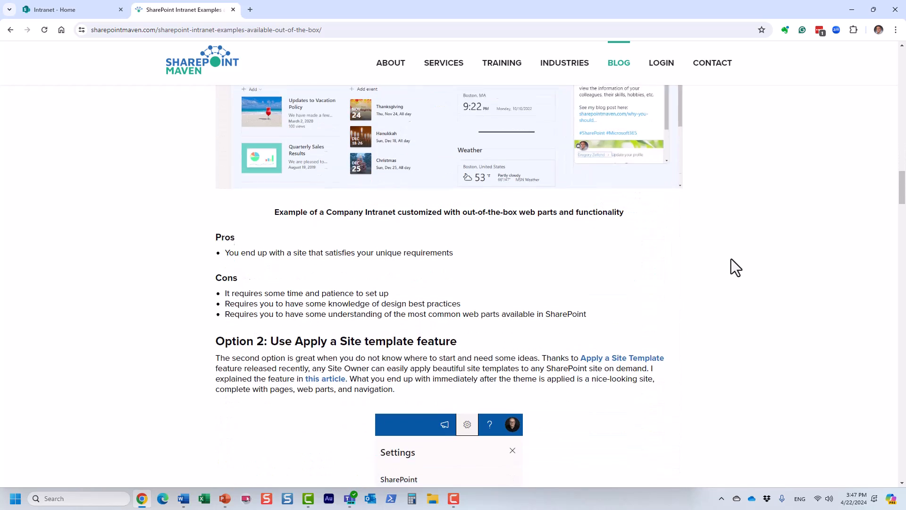
{"action": "scroll", "coordinate": [732, 259], "scroll_direction": "down", "scroll_amount": 10}
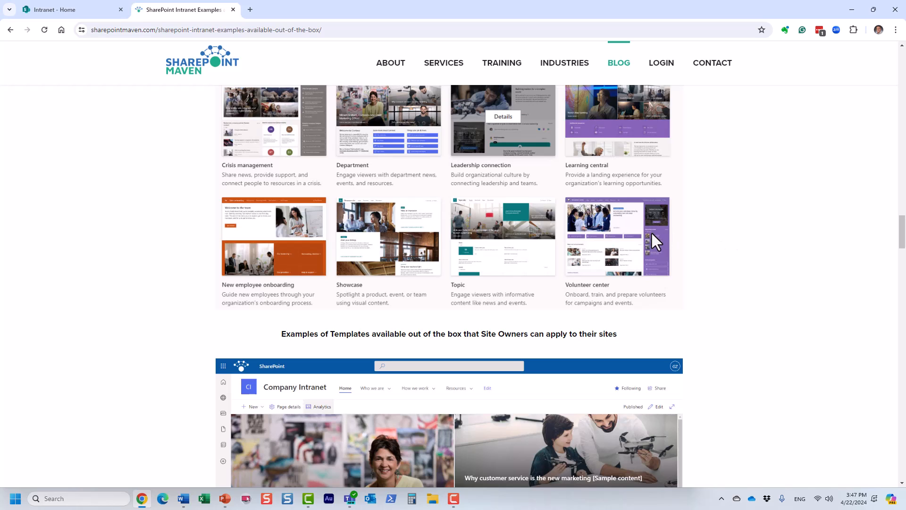
{"action": "scroll", "coordinate": [664, 254], "scroll_direction": "down", "scroll_amount": 11}
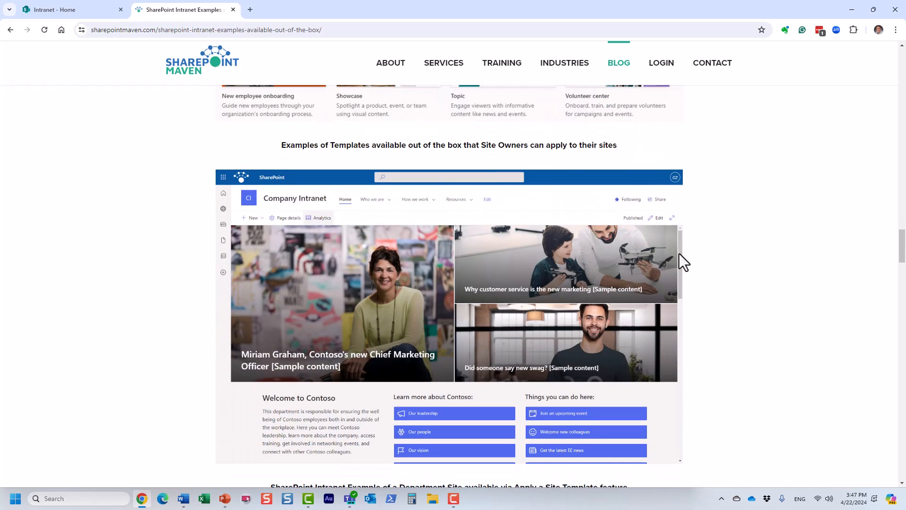
{"action": "scroll", "coordinate": [696, 250], "scroll_direction": "down", "scroll_amount": 17}
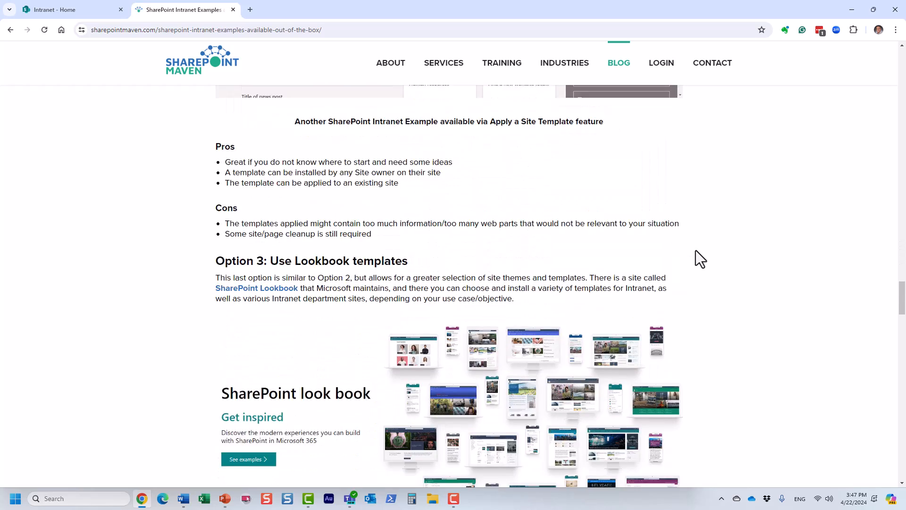
{"action": "scroll", "coordinate": [696, 250], "scroll_direction": "down", "scroll_amount": 9}
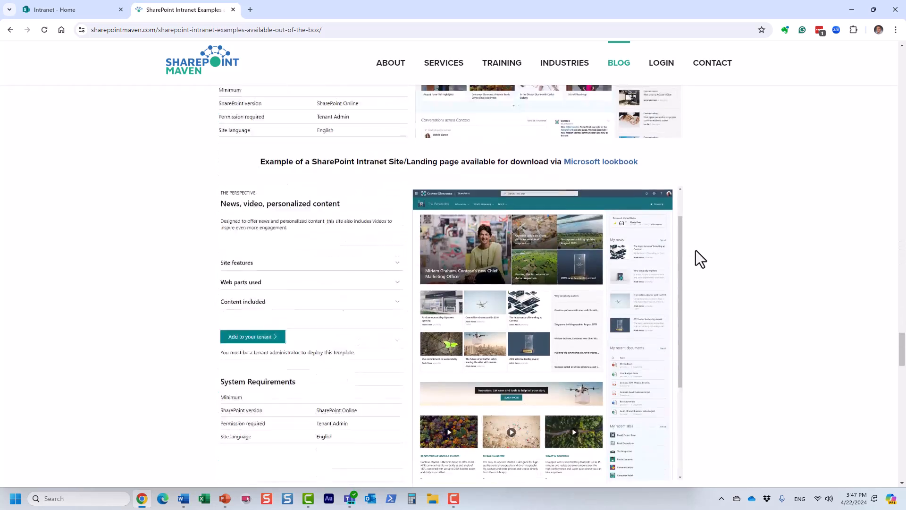
{"action": "scroll", "coordinate": [696, 250], "scroll_direction": "up", "scroll_amount": 4}
{"action": "scroll", "coordinate": [696, 250], "scroll_direction": "up", "scroll_amount": 20}
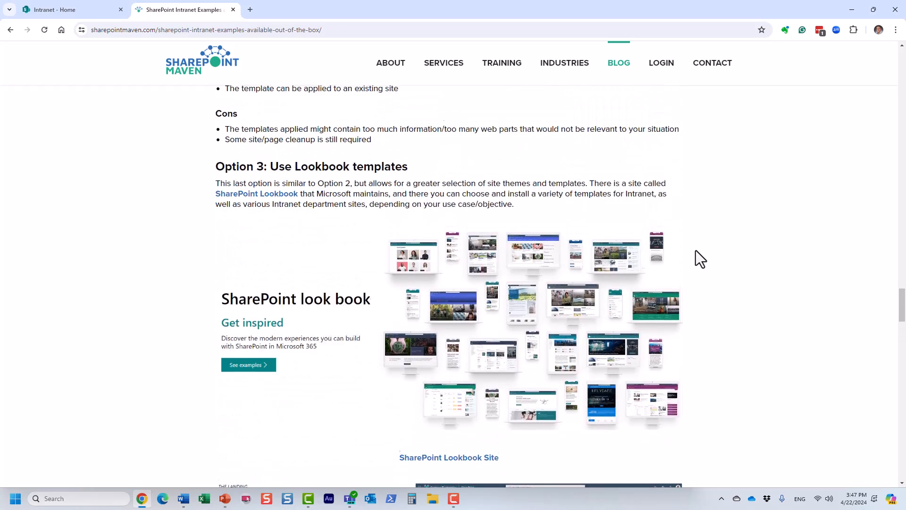
{"action": "scroll", "coordinate": [696, 251], "scroll_direction": "up", "scroll_amount": 20}
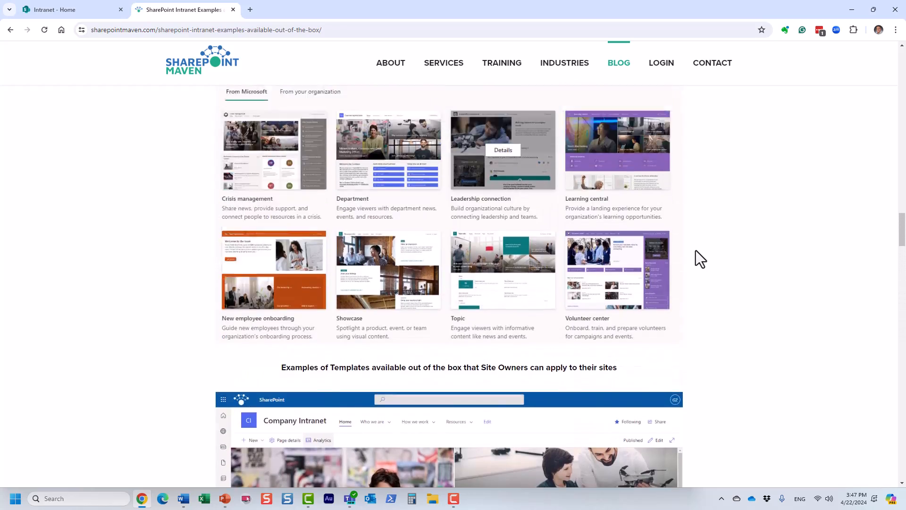
{"action": "scroll", "coordinate": [696, 250], "scroll_direction": "up", "scroll_amount": 16}
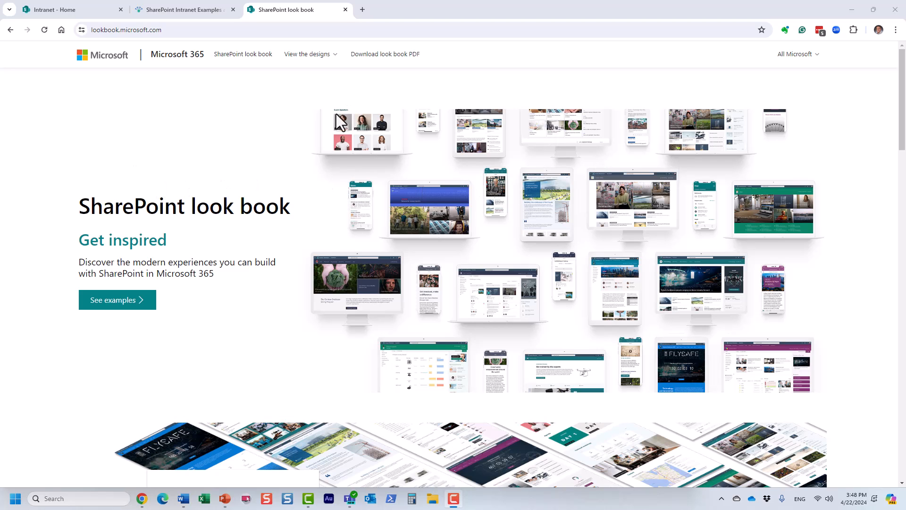
Browse the look book's Organization designs and view the details of The Landing template.
{"action": "left_click", "coordinate": [112, 302]}
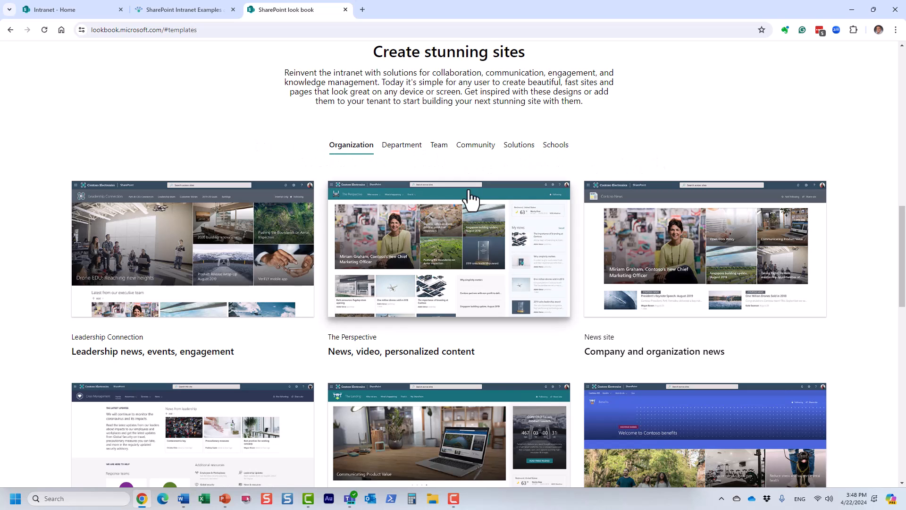
{"action": "scroll", "coordinate": [451, 227], "scroll_direction": "down", "scroll_amount": 2}
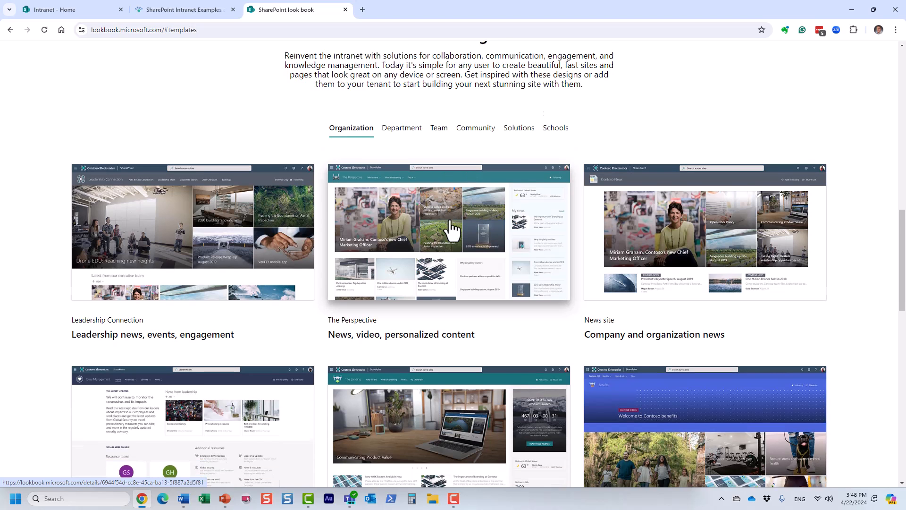
{"action": "scroll", "coordinate": [452, 228], "scroll_direction": "down", "scroll_amount": 2}
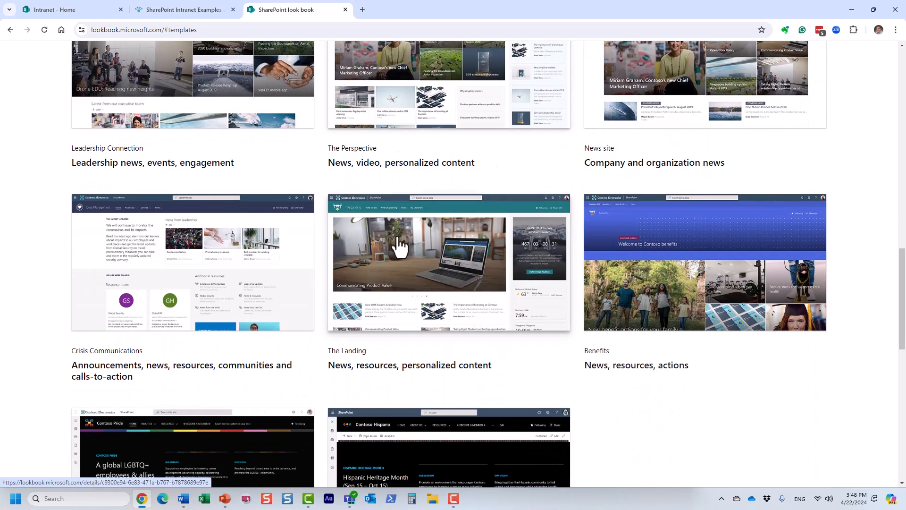
{"action": "left_click", "coordinate": [396, 259]}
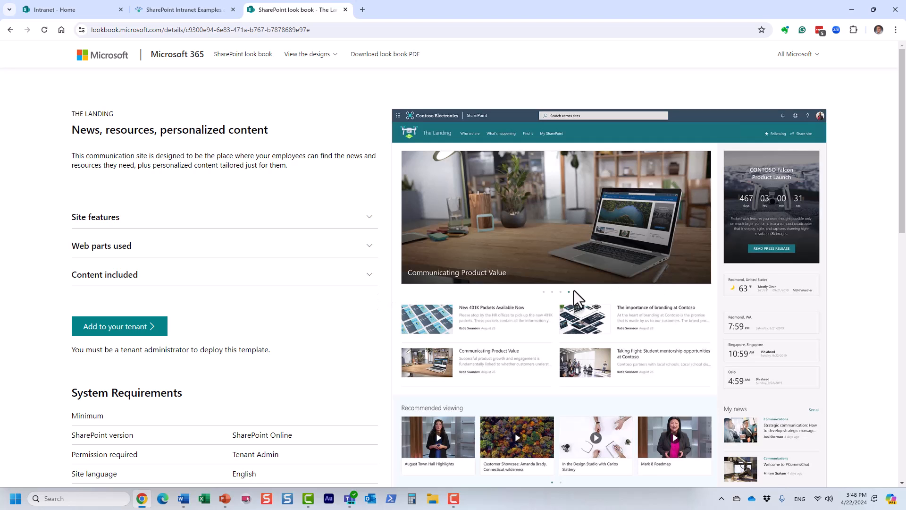
{"action": "scroll", "coordinate": [561, 229], "scroll_direction": "down", "scroll_amount": 1}
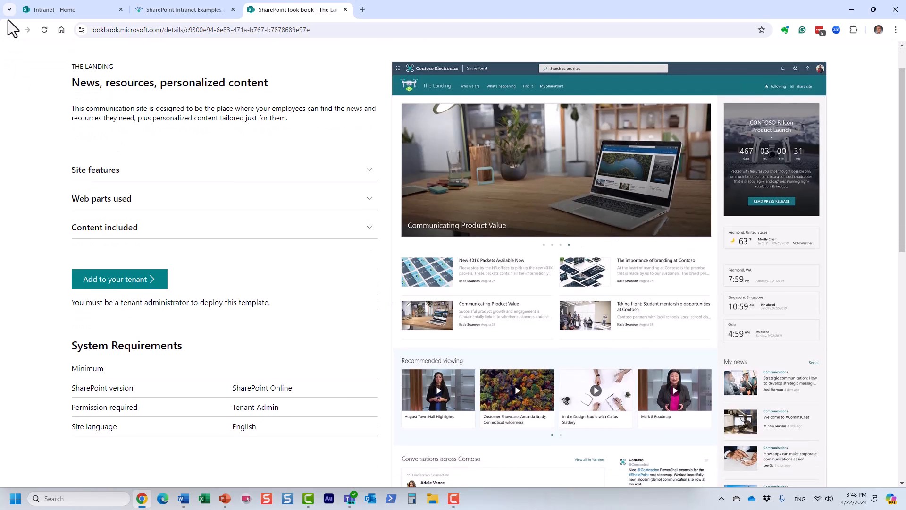
Return to the look book examples, show the Department designs and view the Global sales hub template's details.
{"action": "left_click", "coordinate": [10, 29]}
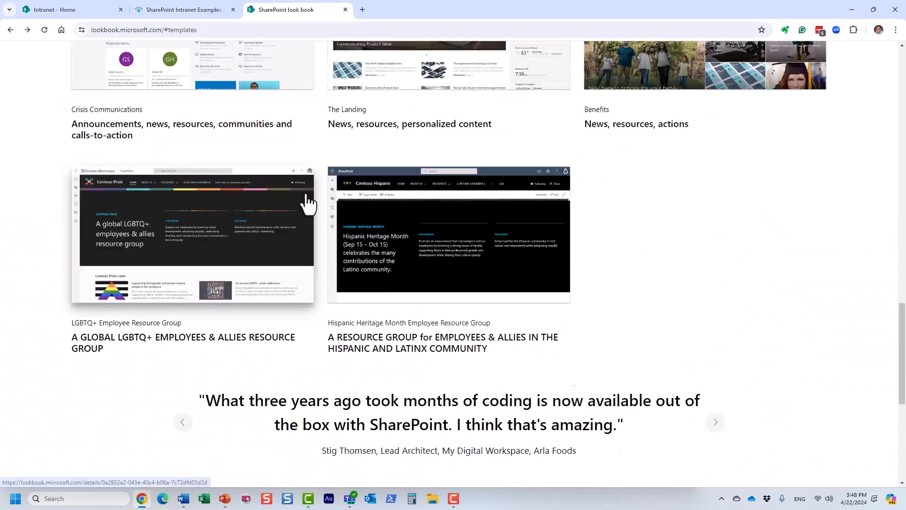
{"action": "scroll", "coordinate": [362, 213], "scroll_direction": "up", "scroll_amount": 15}
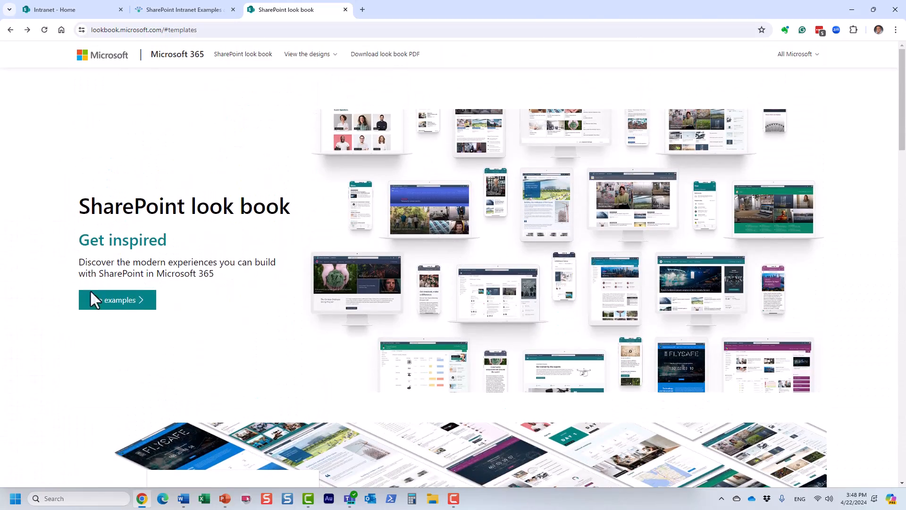
{"action": "left_click", "coordinate": [94, 300]}
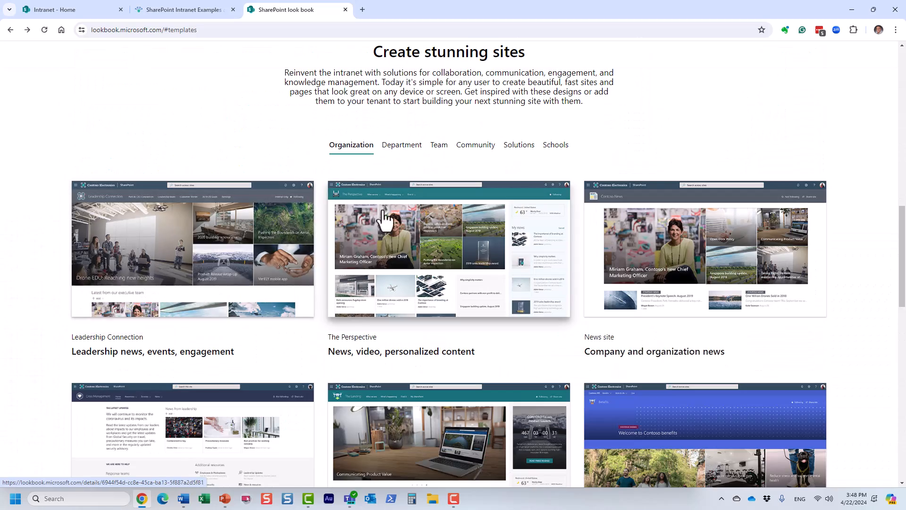
{"action": "left_click", "coordinate": [401, 145]}
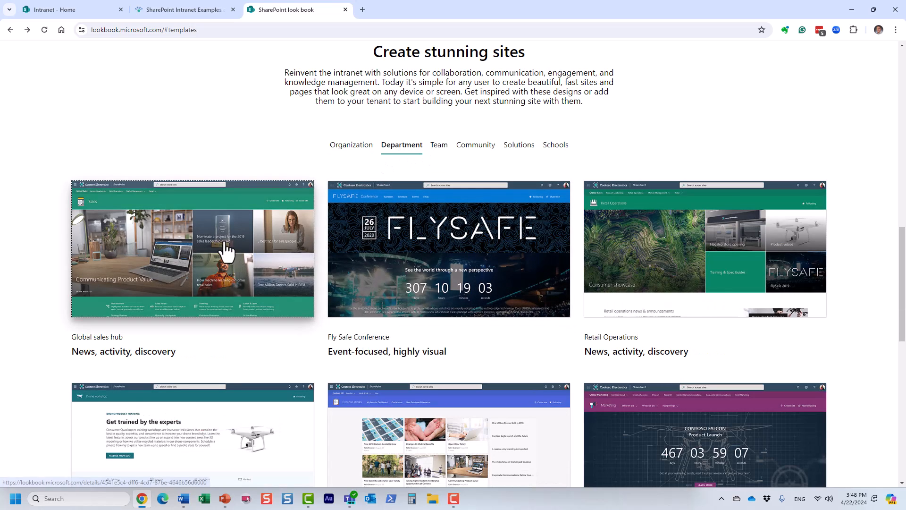
{"action": "left_click", "coordinate": [227, 252]}
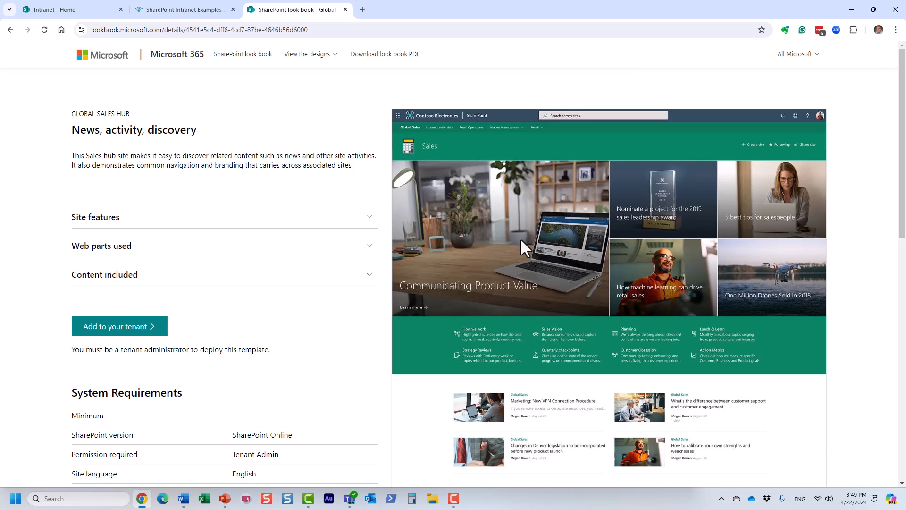
{"action": "scroll", "coordinate": [520, 238], "scroll_direction": "down", "scroll_amount": 3}
{"action": "scroll", "coordinate": [521, 240], "scroll_direction": "up", "scroll_amount": 3}
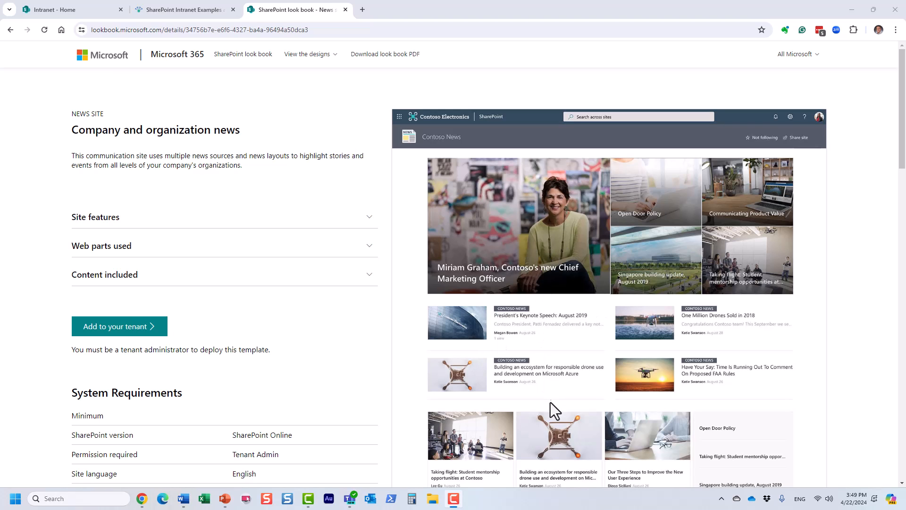
Look over the News site template's preview and return to the company intranet home page.
{"action": "scroll", "coordinate": [566, 308], "scroll_direction": "down", "scroll_amount": 4}
{"action": "scroll", "coordinate": [567, 298], "scroll_direction": "up", "scroll_amount": 4}
{"action": "key", "text": "ctrl+1"}
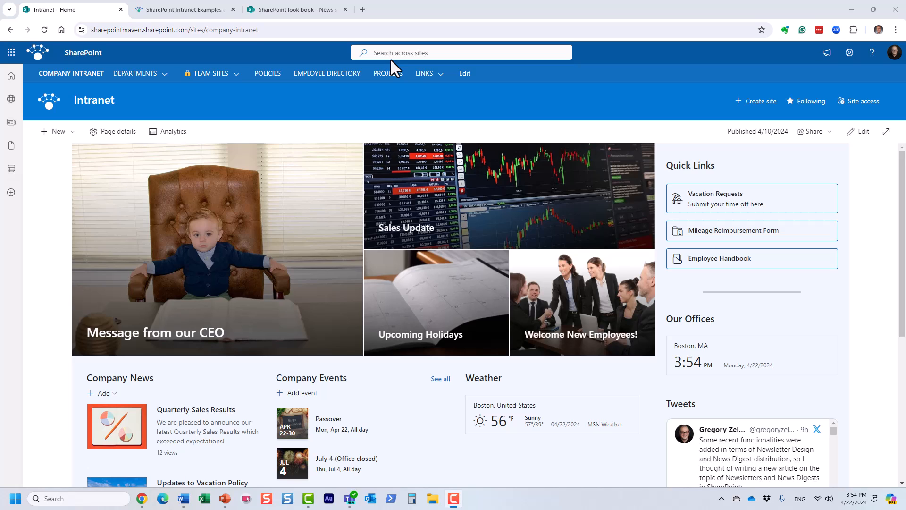
Review the News site template in the look book again and highlight "tenant administrator" in its deployment requirement.
{"action": "left_click", "coordinate": [291, 7]}
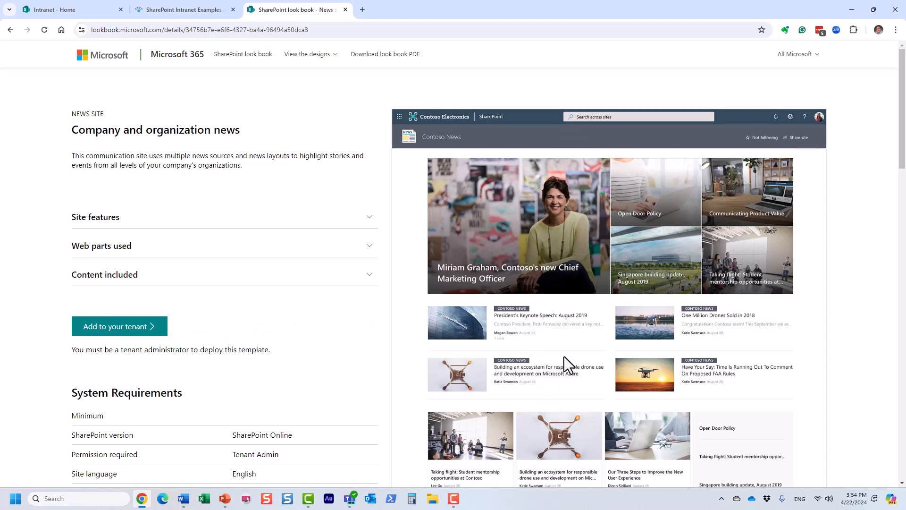
{"action": "scroll", "coordinate": [565, 344], "scroll_direction": "down", "scroll_amount": 5}
{"action": "scroll", "coordinate": [565, 343], "scroll_direction": "up", "scroll_amount": 5}
{"action": "left_click_drag", "start_coordinate": [121, 350], "coordinate": [194, 353]}
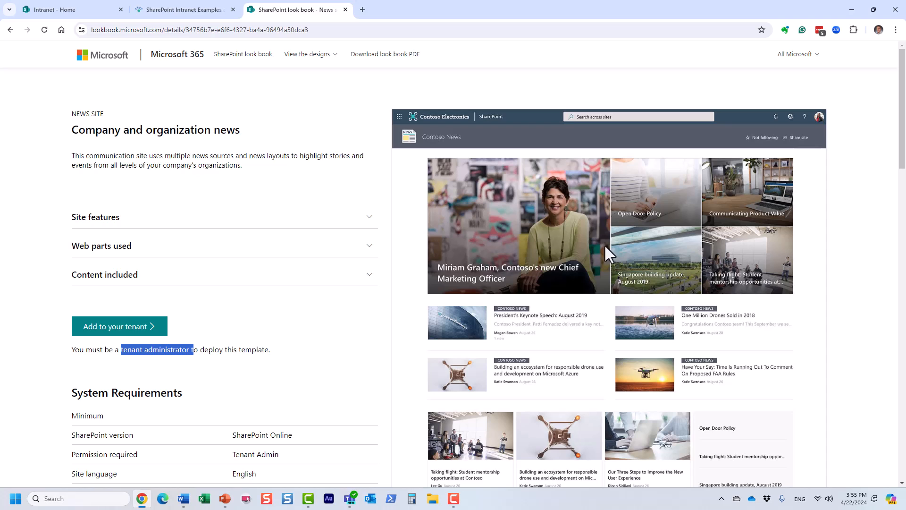
Go back to the look book's template gallery and browse the Organization designs.
{"action": "left_click", "coordinate": [5, 31]}
{"action": "scroll", "coordinate": [306, 219], "scroll_direction": "up", "scroll_amount": 7}
{"action": "scroll", "coordinate": [316, 245], "scroll_direction": "up", "scroll_amount": 5}
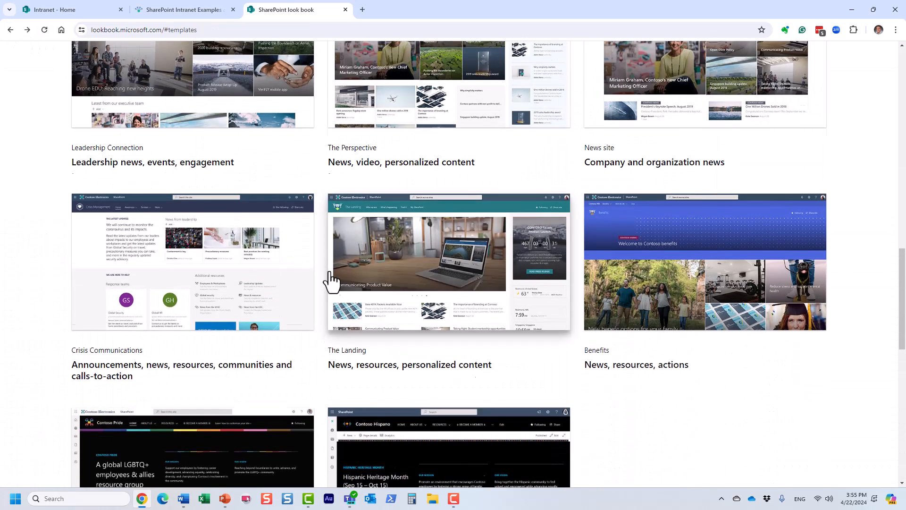
Open The Perspective template in the Organization designs and look over its full preview and system requirements.
{"action": "scroll", "coordinate": [324, 307], "scroll_direction": "up", "scroll_amount": 3}
{"action": "scroll", "coordinate": [350, 311], "scroll_direction": "up", "scroll_amount": 1}
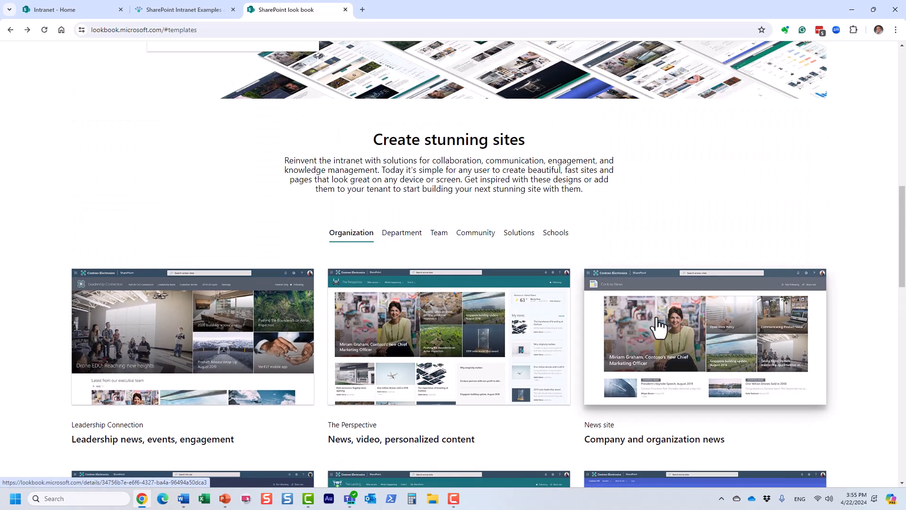
{"action": "left_click", "coordinate": [419, 341]}
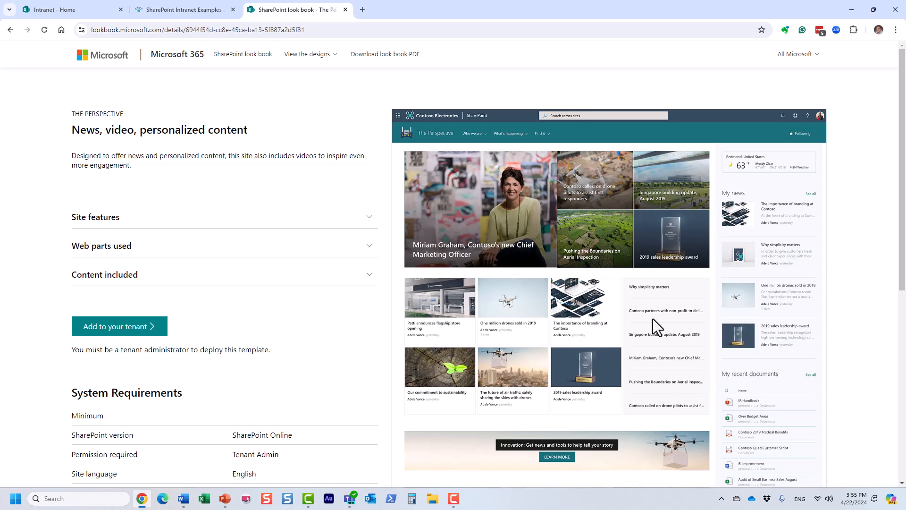
{"action": "scroll", "coordinate": [640, 335], "scroll_direction": "down", "scroll_amount": 5}
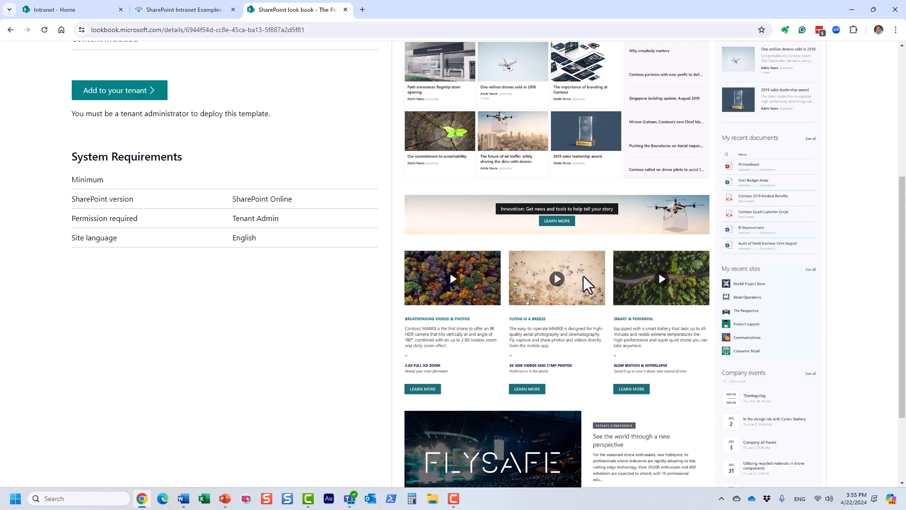
{"action": "scroll", "coordinate": [562, 276], "scroll_direction": "up", "scroll_amount": 5}
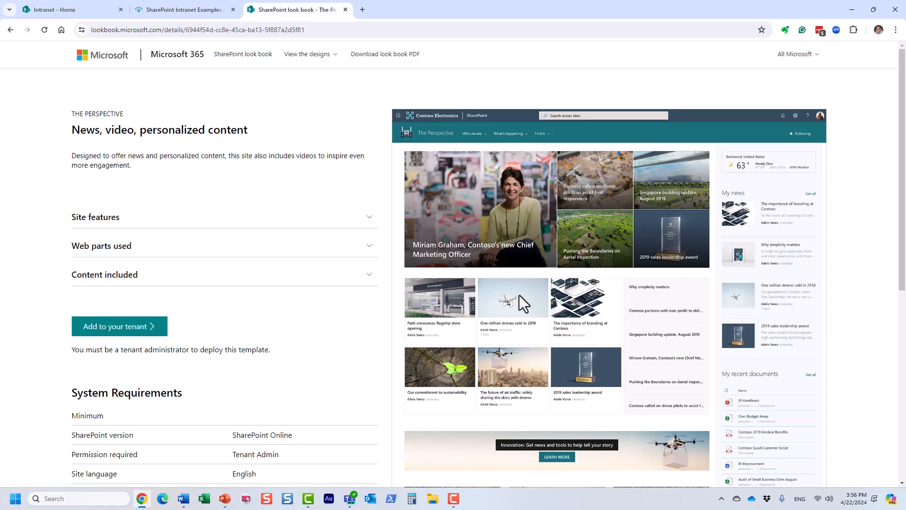
{"action": "scroll", "coordinate": [519, 296], "scroll_direction": "down", "scroll_amount": 6}
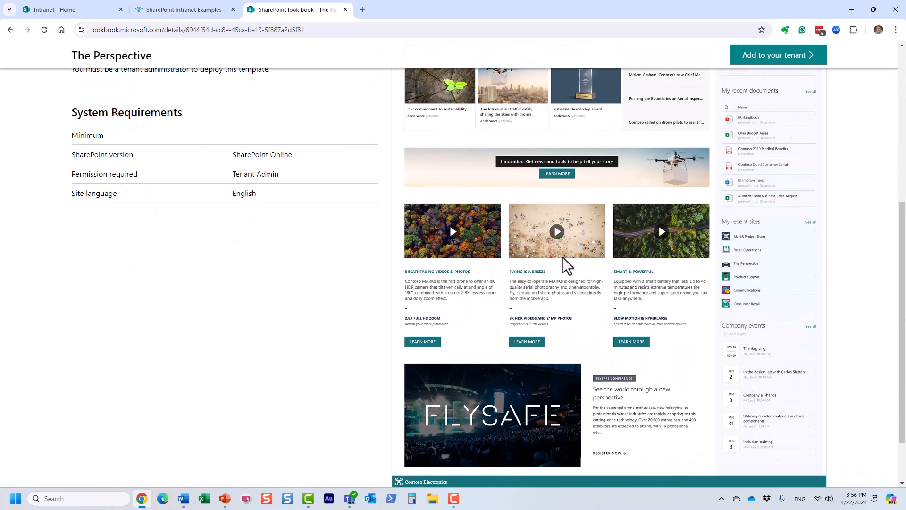
{"action": "scroll", "coordinate": [566, 266], "scroll_direction": "up", "scroll_amount": 6}
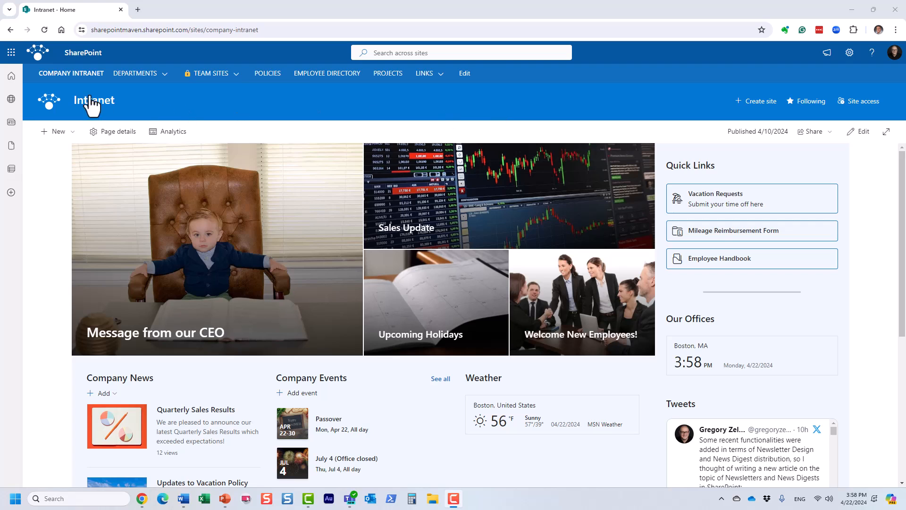
Open the SharePoint start page in a new browser tab from the intranet's Microsoft 365 app list.
{"action": "left_click", "coordinate": [11, 54]}
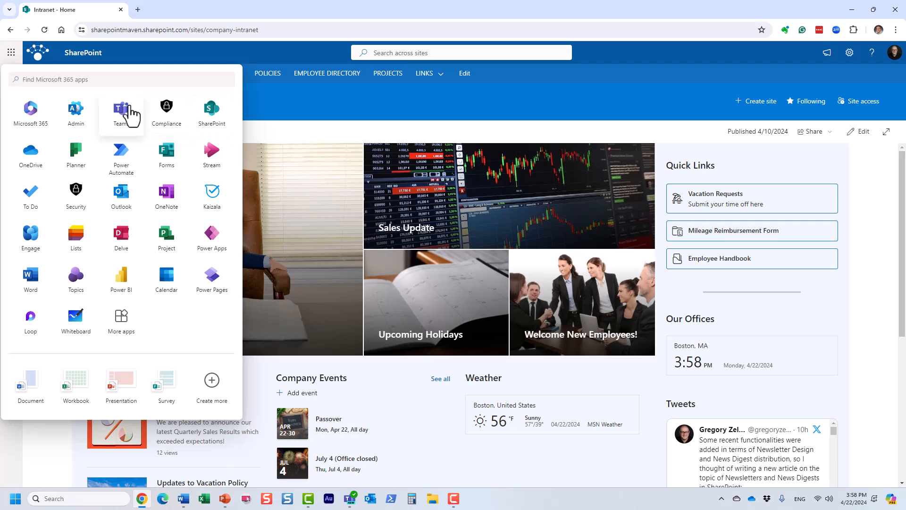
{"action": "right_click", "coordinate": [211, 124]}
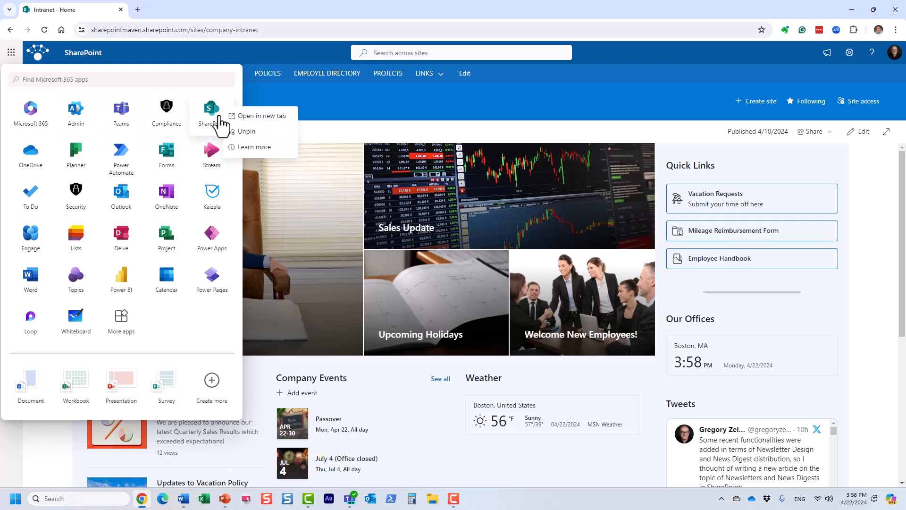
{"action": "left_click", "coordinate": [256, 117]}
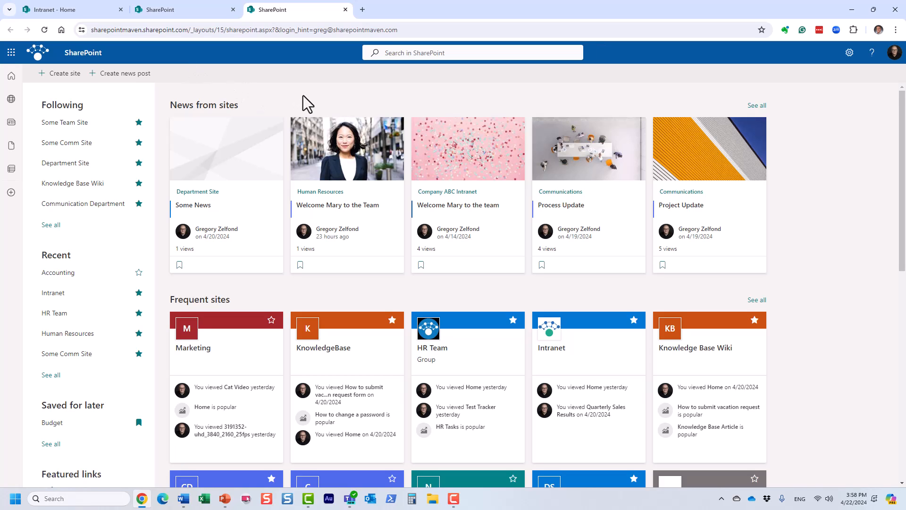
{"action": "left_click", "coordinate": [10, 52]}
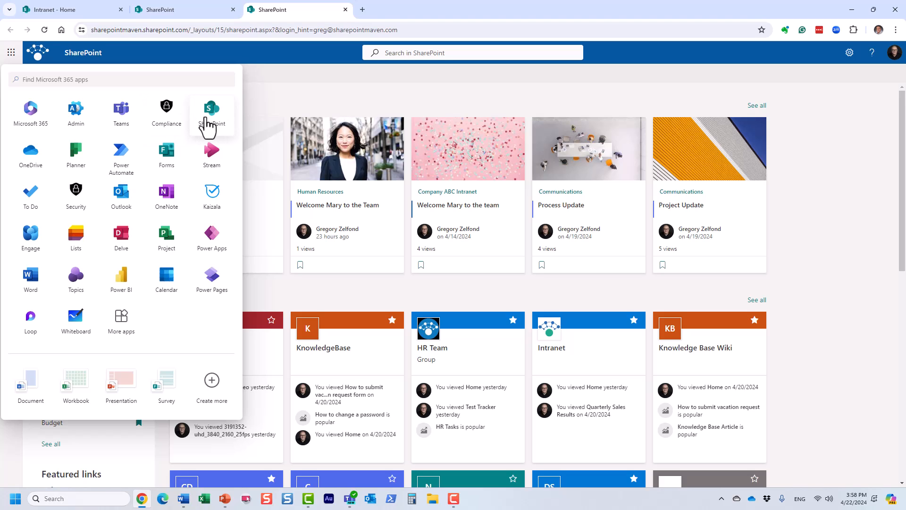
{"action": "left_click", "coordinate": [330, 97]}
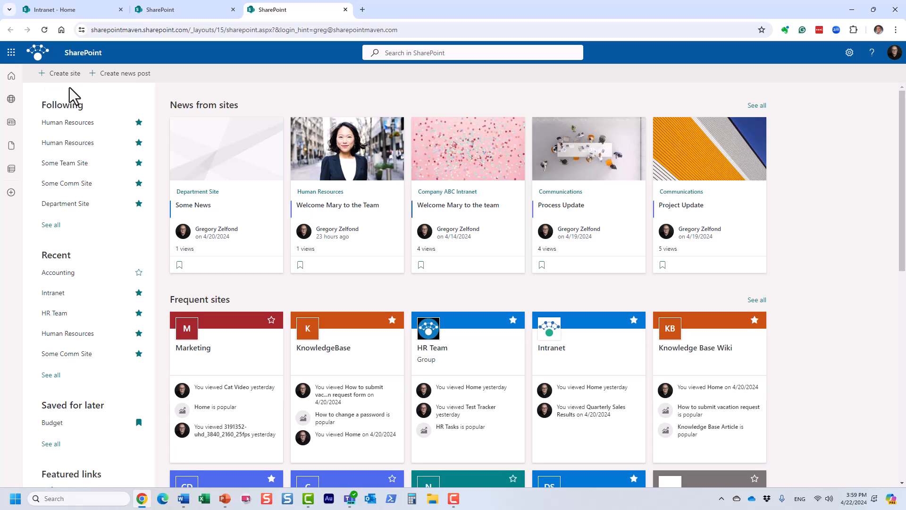
{"action": "left_click", "coordinate": [11, 52]}
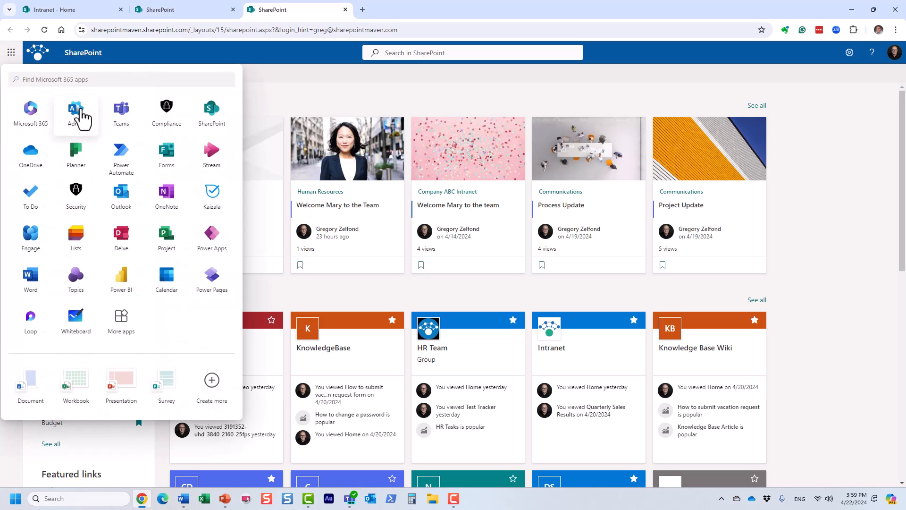
{"action": "left_click", "coordinate": [294, 97]}
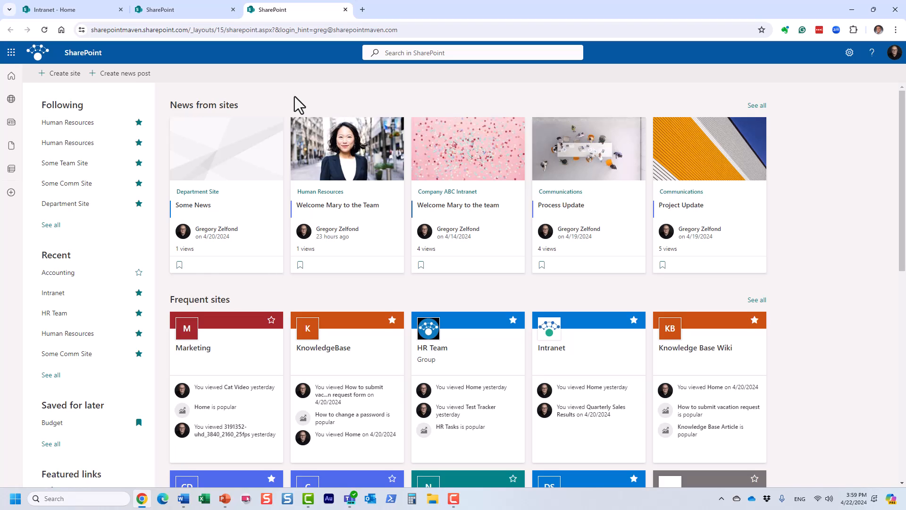
Start creating a site to view the Team site and Communication site types, and return to the company intranet home page.
{"action": "left_click", "coordinate": [60, 75]}
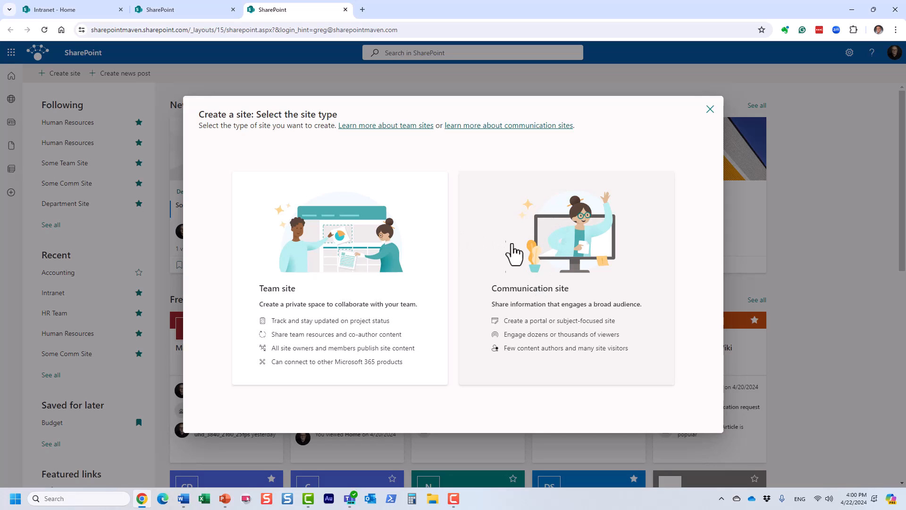
{"action": "left_click", "coordinate": [76, 11]}
{"action": "left_click", "coordinate": [374, 102]}
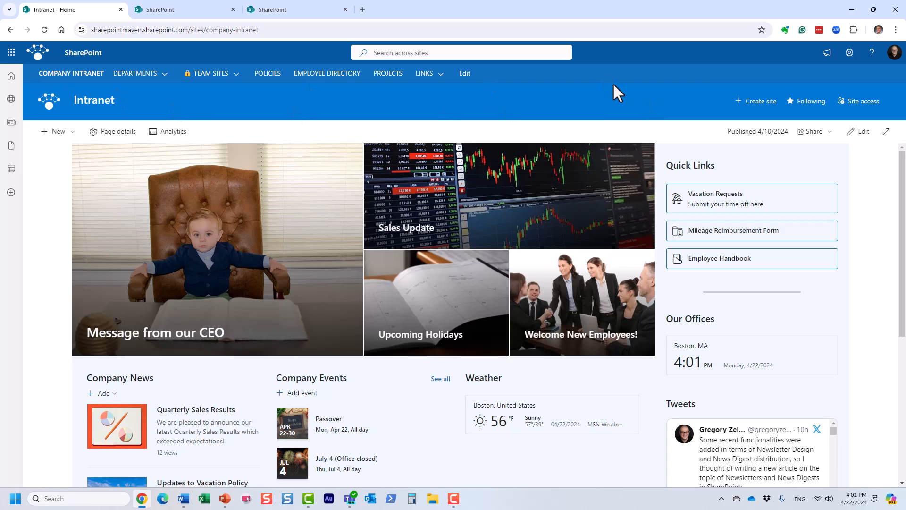
Visit the North America Human Resources department site and look over the Departments and Team Sites navigation links.
{"action": "mouse_move", "coordinate": [135, 74]}
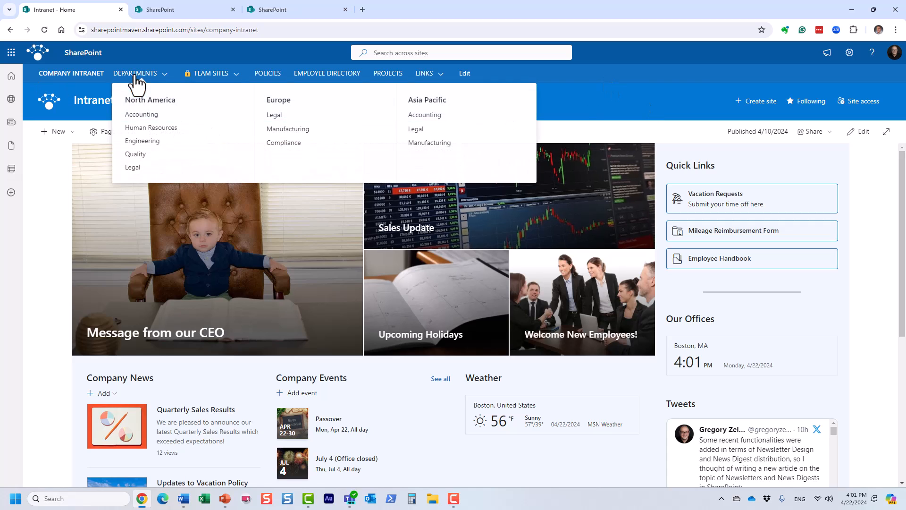
{"action": "left_click", "coordinate": [151, 128]}
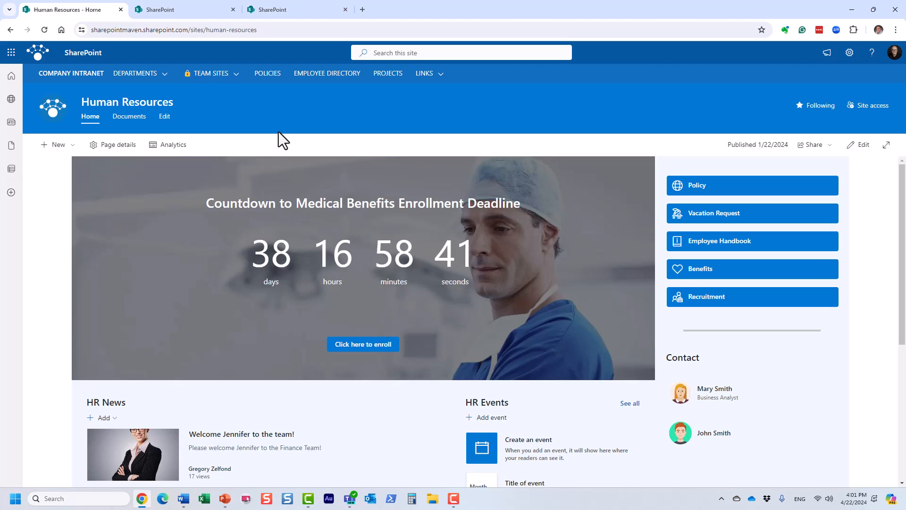
{"action": "left_click", "coordinate": [211, 73]}
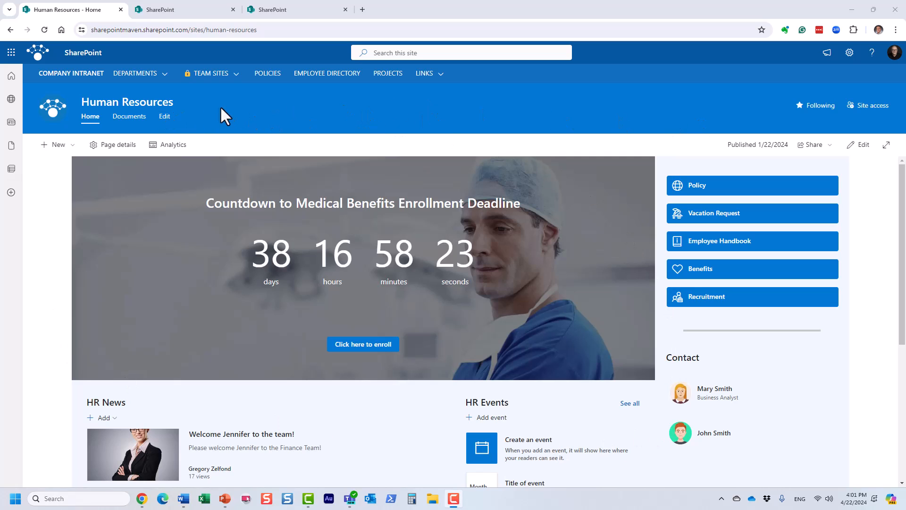
{"action": "left_click", "coordinate": [147, 76]}
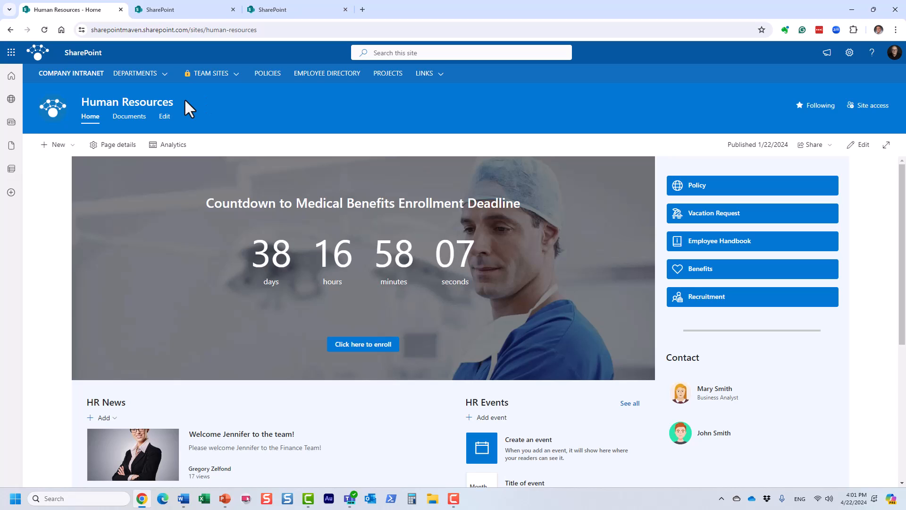
{"action": "left_click", "coordinate": [161, 78]}
{"action": "mouse_move", "coordinate": [160, 76]}
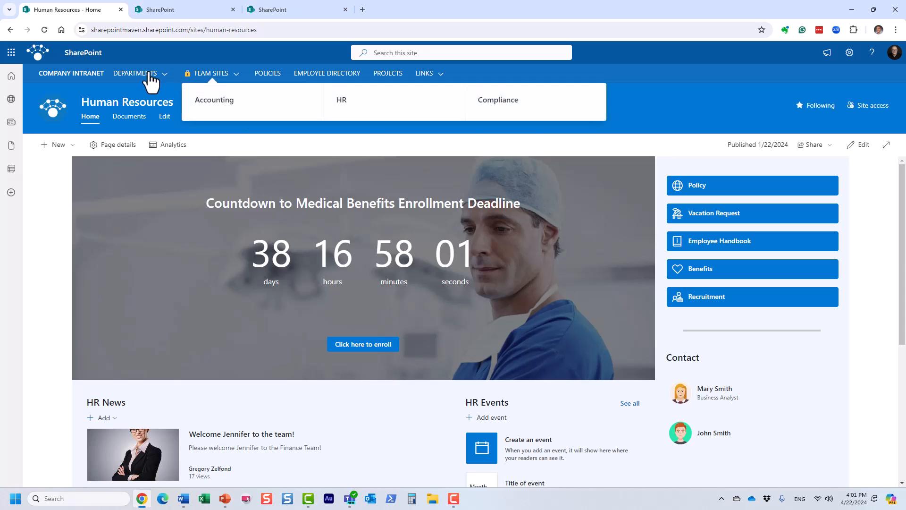
{"action": "left_click", "coordinate": [163, 127]}
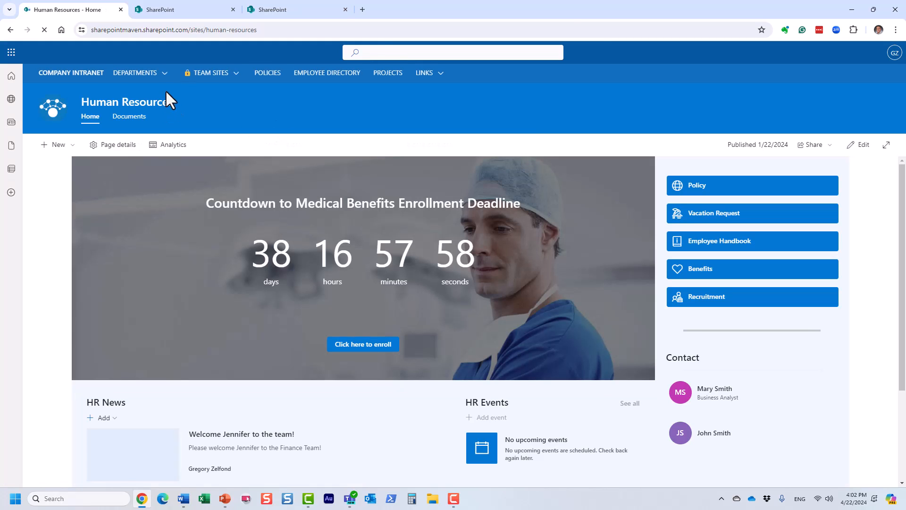
Open the North America Accounting department site and view its Site access options without sharing anything.
{"action": "mouse_move", "coordinate": [152, 85]}
{"action": "left_click", "coordinate": [150, 118]}
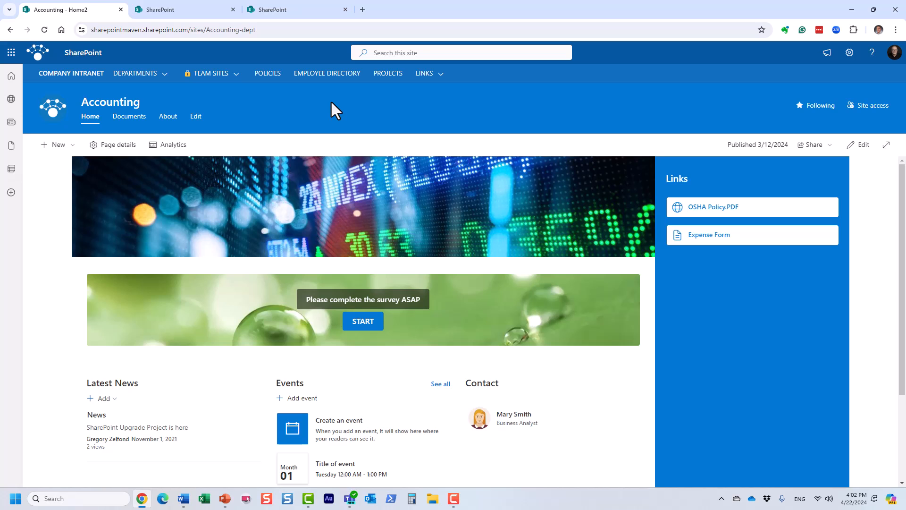
{"action": "left_click", "coordinate": [869, 107]}
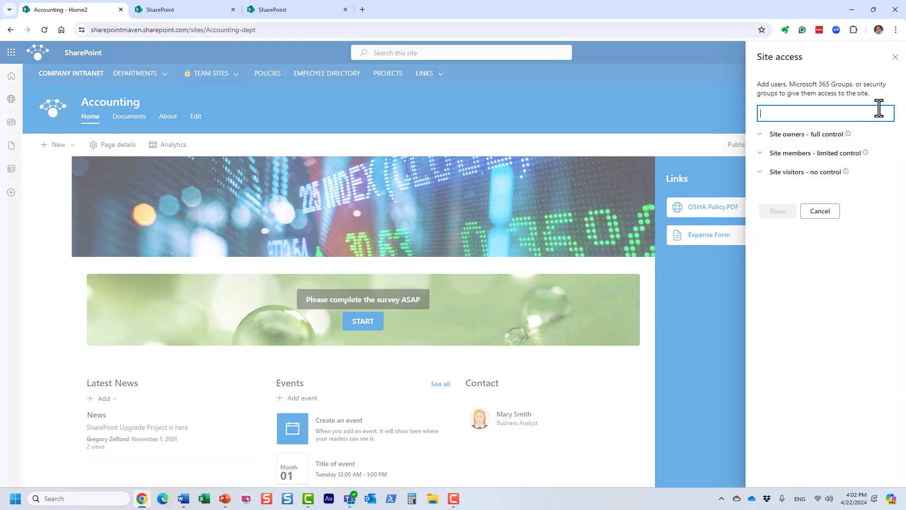
{"action": "left_click", "coordinate": [822, 212]}
Revisit the site type choices, and open the HR team site to check its group membership.
{"action": "left_click", "coordinate": [271, 9]}
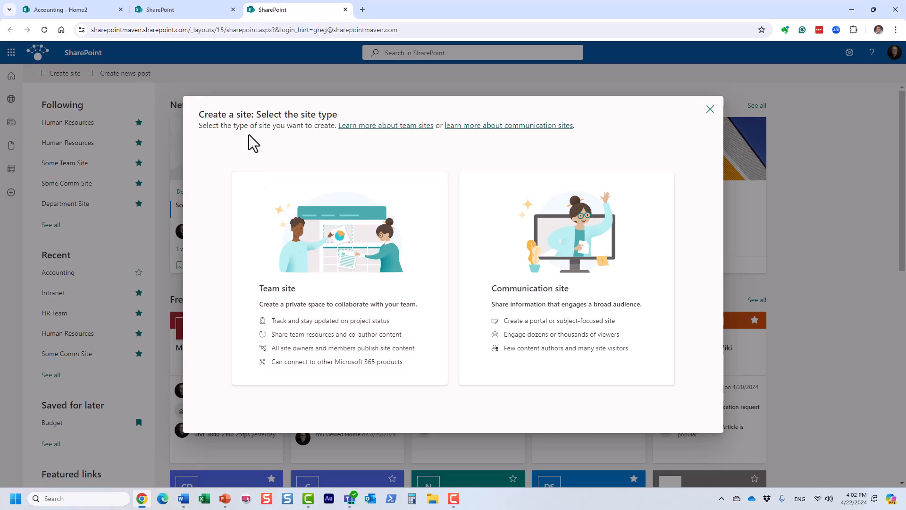
{"action": "left_click", "coordinate": [84, 13]}
{"action": "mouse_move", "coordinate": [203, 75]}
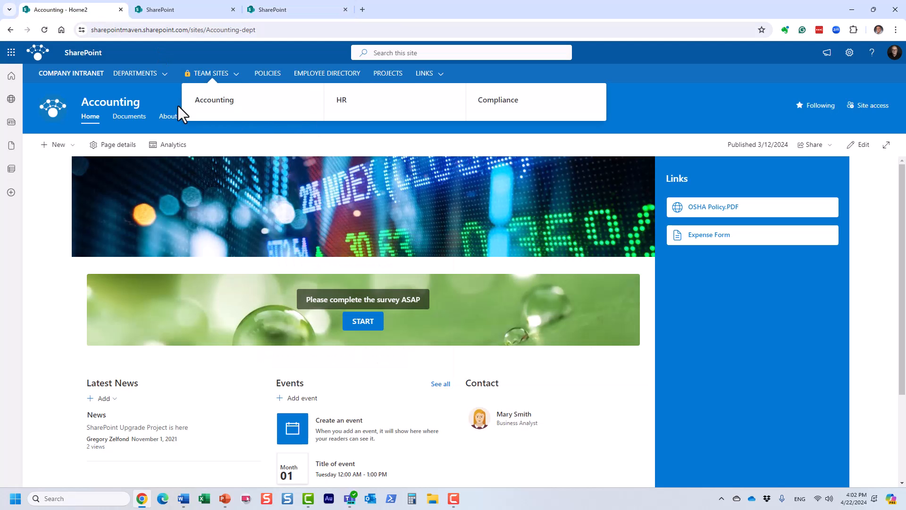
{"action": "left_click", "coordinate": [342, 101]}
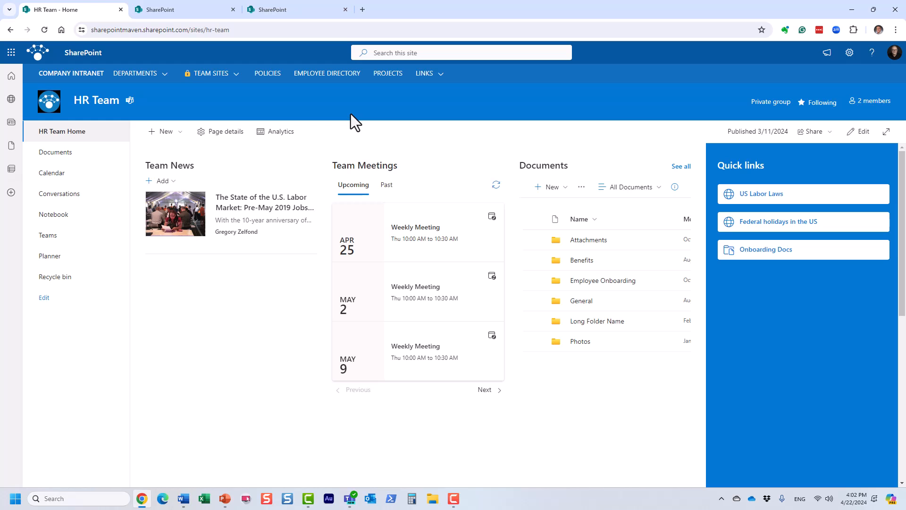
{"action": "left_click", "coordinate": [870, 101]}
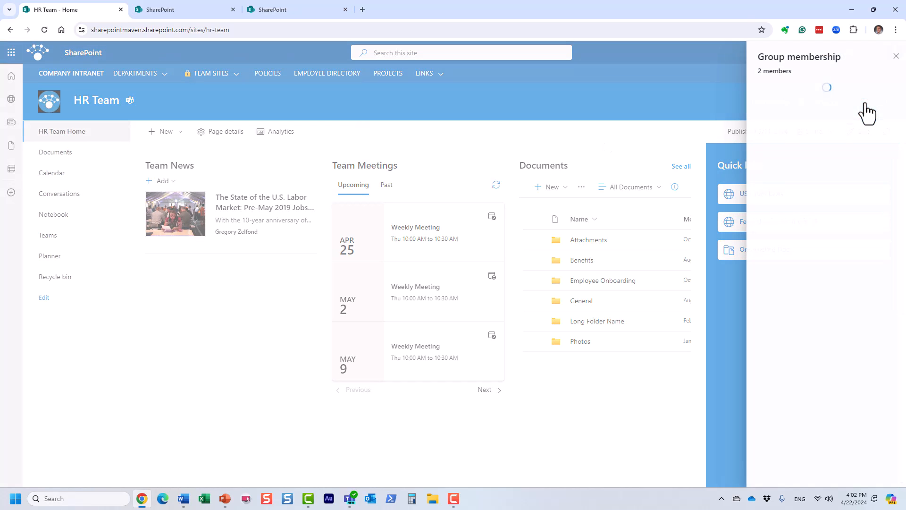
{"action": "left_click", "coordinate": [895, 56]}
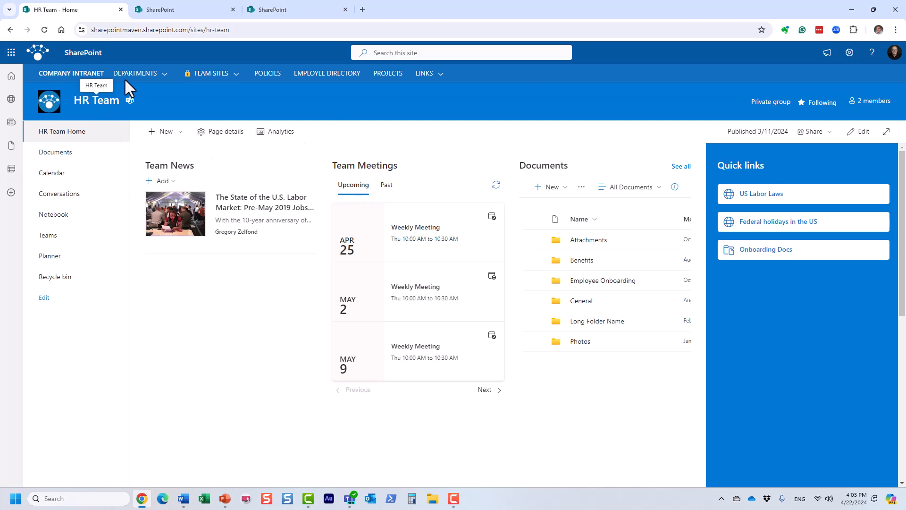
Compare the Human Resources department site with the HR team site, highlighting the latter's "Private group" label and checking its members.
{"action": "left_click", "coordinate": [135, 74]}
{"action": "left_click", "coordinate": [152, 128]}
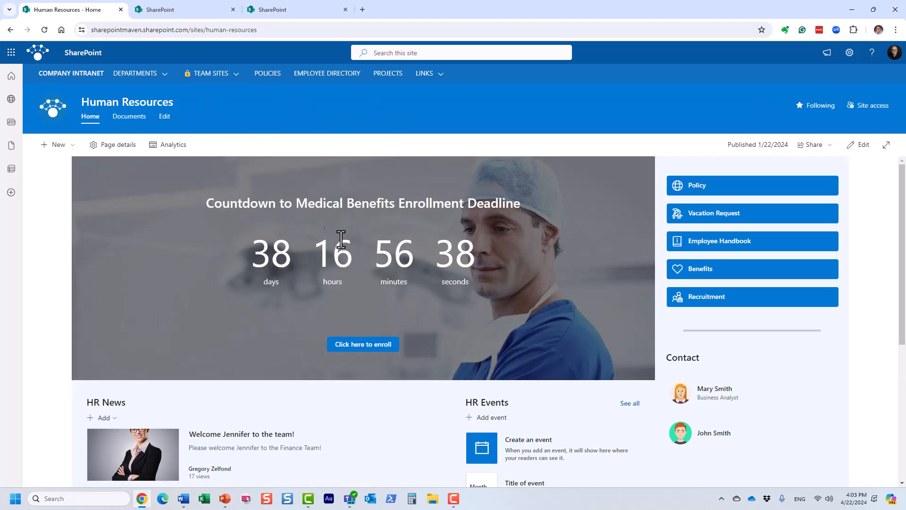
{"action": "left_click", "coordinate": [214, 76]}
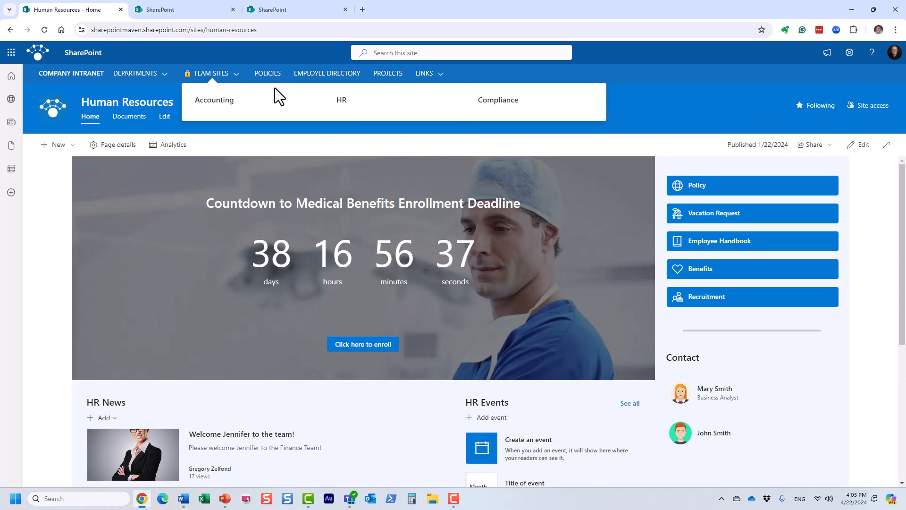
{"action": "left_click", "coordinate": [343, 101]}
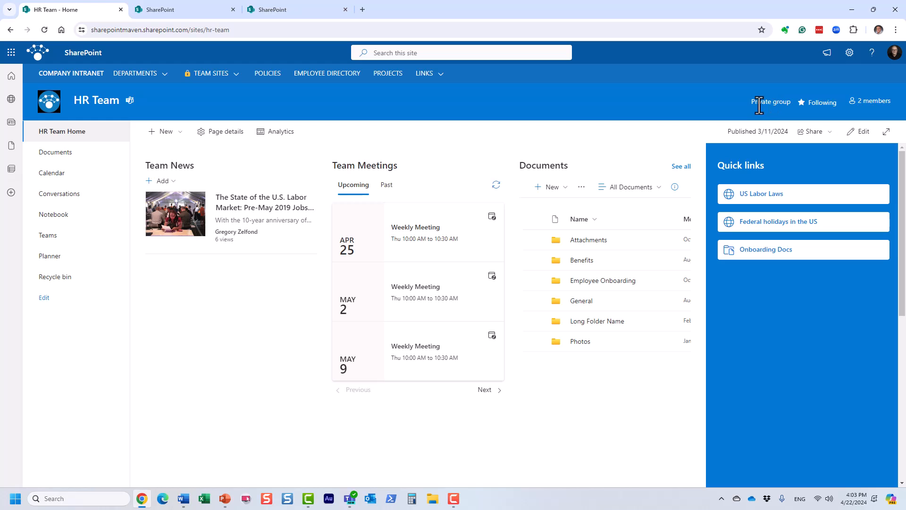
{"action": "left_click_drag", "start_coordinate": [745, 102], "coordinate": [791, 103]}
{"action": "left_click", "coordinate": [877, 103]}
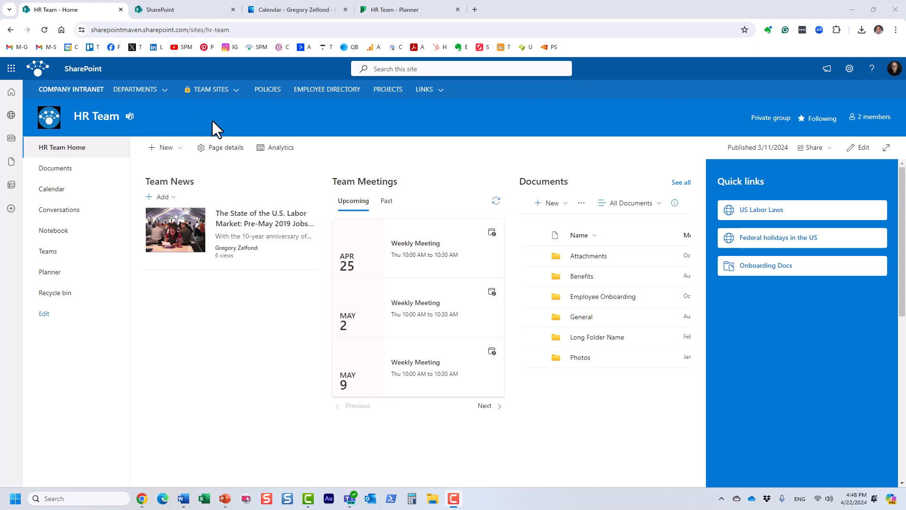
View the HR Team's Outlook group calendar and Planner board, and switch to Microsoft Teams to see its team.
{"action": "left_click", "coordinate": [287, 10]}
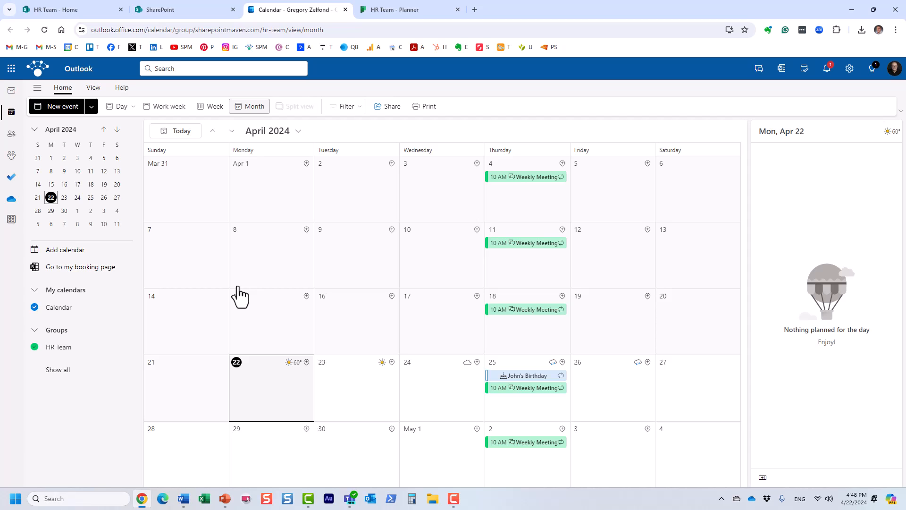
{"action": "left_click", "coordinate": [393, 10]}
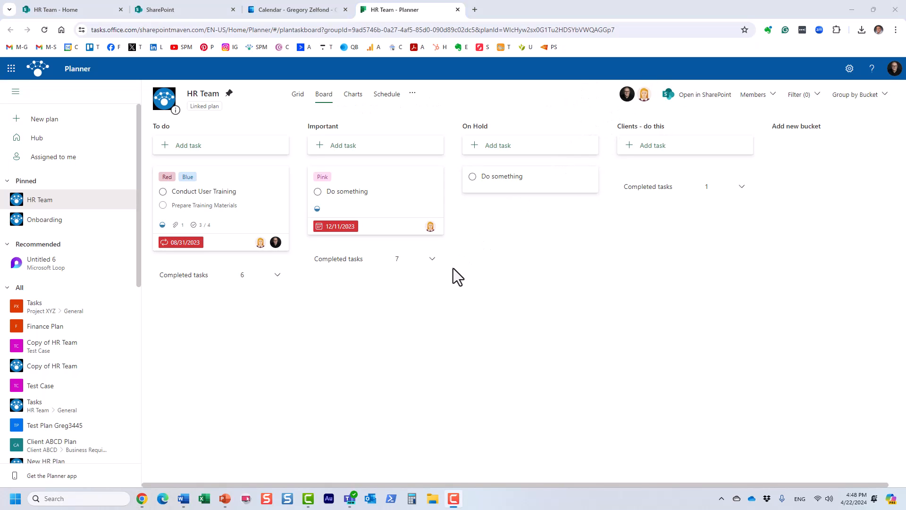
{"action": "left_click", "coordinate": [349, 498]}
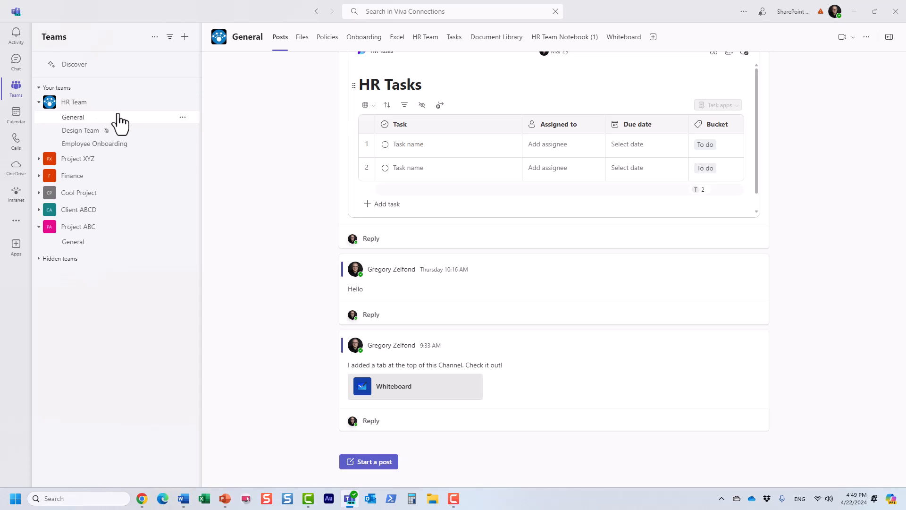
Return to the HR team site in the browser, review its group membership, and view the team's Planner board again.
{"action": "left_click", "coordinate": [142, 498]}
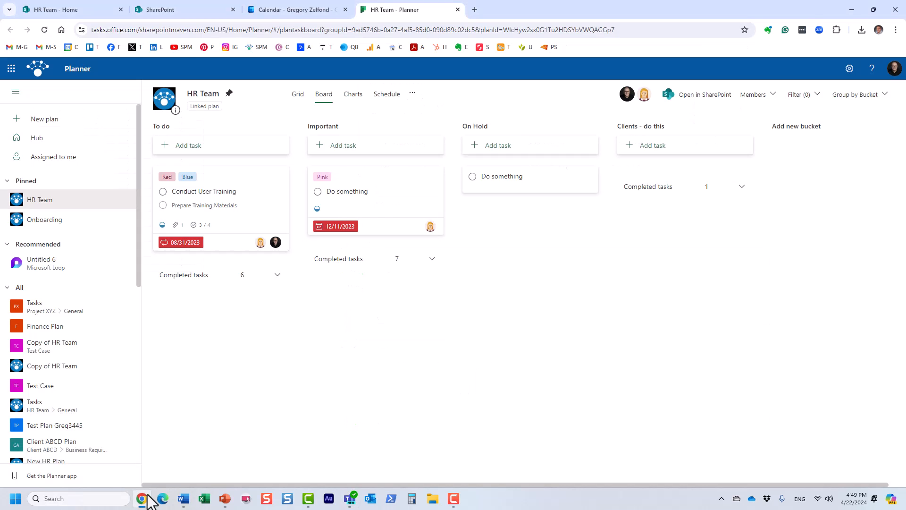
{"action": "left_click", "coordinate": [62, 10]}
{"action": "mouse_move", "coordinate": [142, 89]}
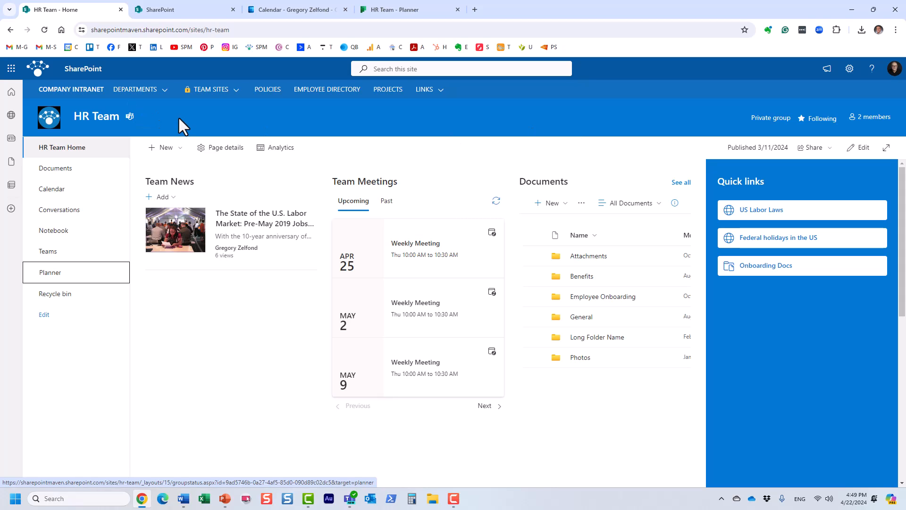
{"action": "left_click", "coordinate": [874, 113]}
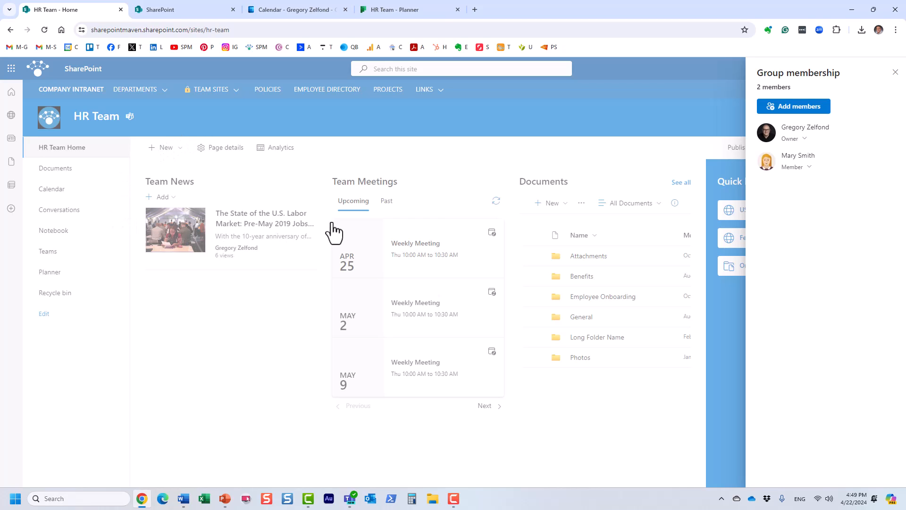
{"action": "left_click", "coordinate": [432, 12]}
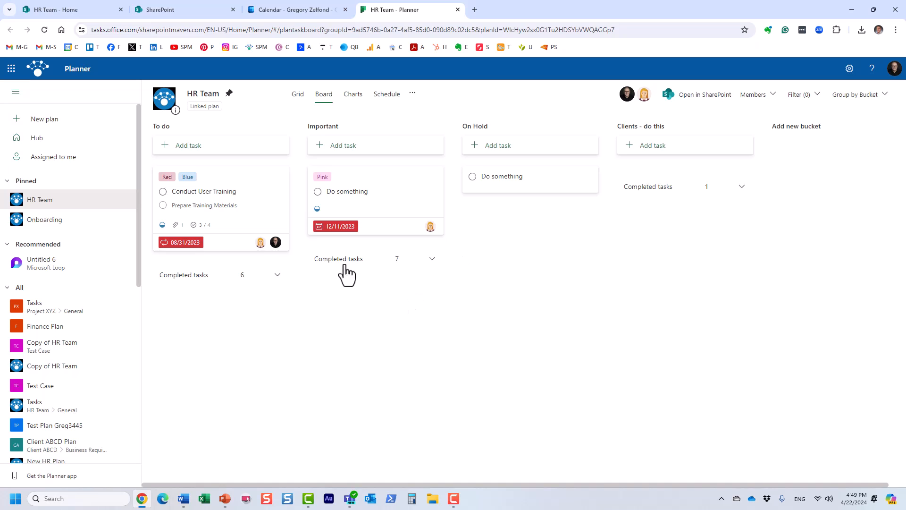
Revisit the team site and communication site choices, and recheck the HR team site's group membership.
{"action": "left_click", "coordinate": [182, 14]}
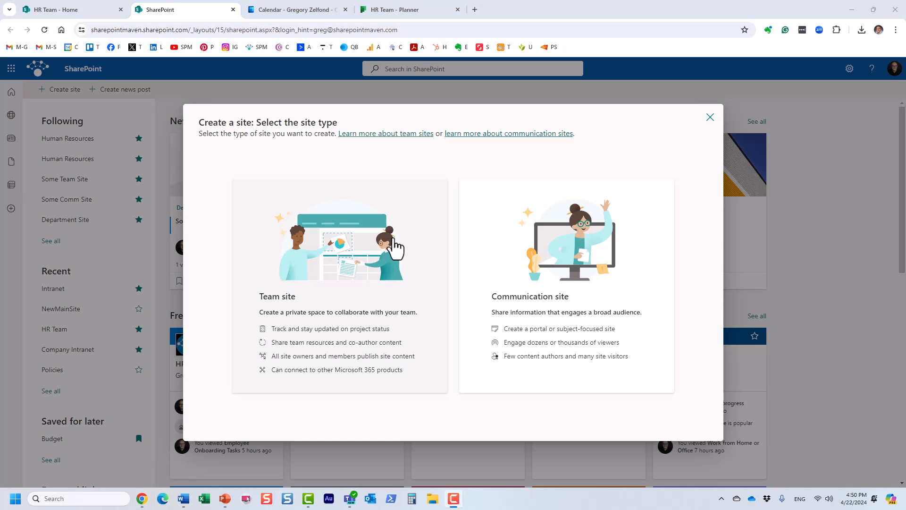
{"action": "left_click", "coordinate": [88, 9]}
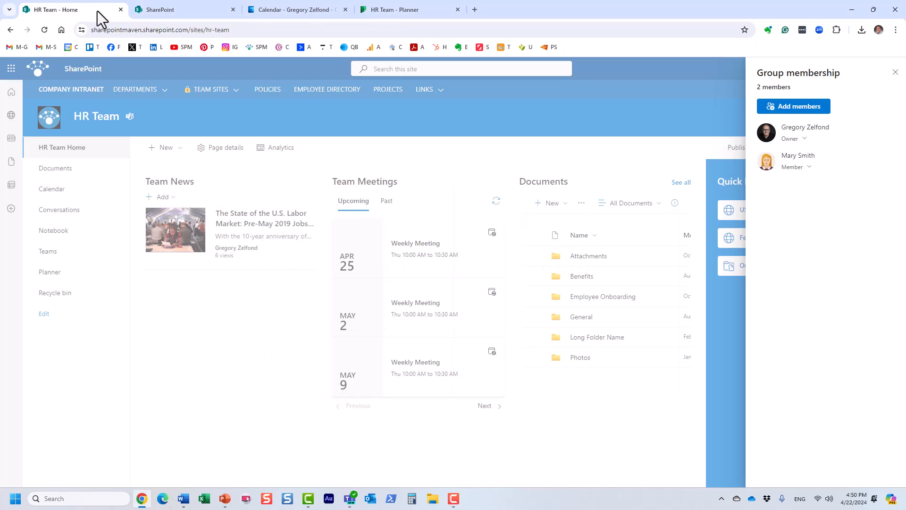
{"action": "left_click", "coordinate": [896, 72]}
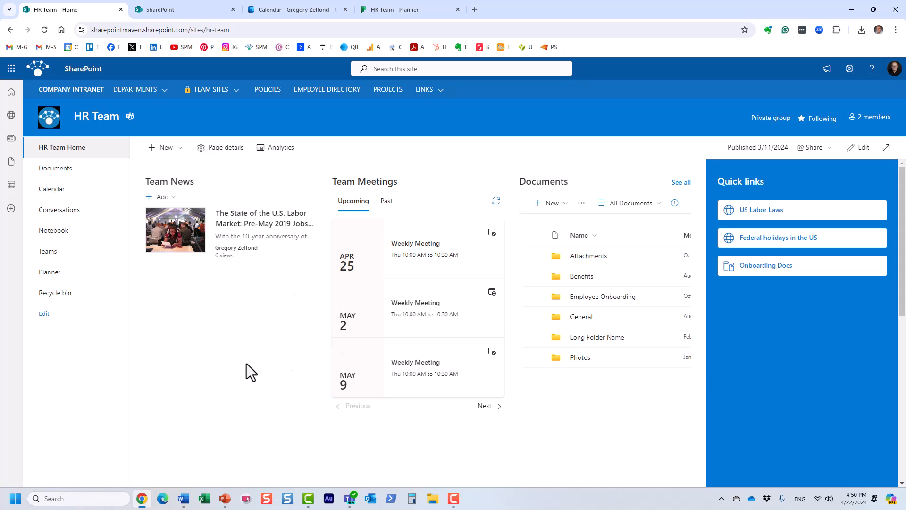
{"action": "left_click", "coordinate": [866, 117]}
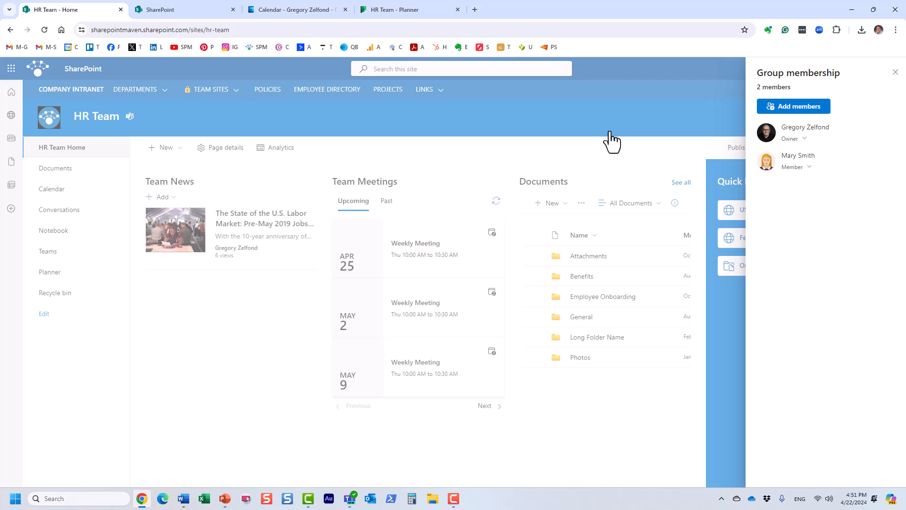
{"action": "left_click", "coordinate": [895, 72]}
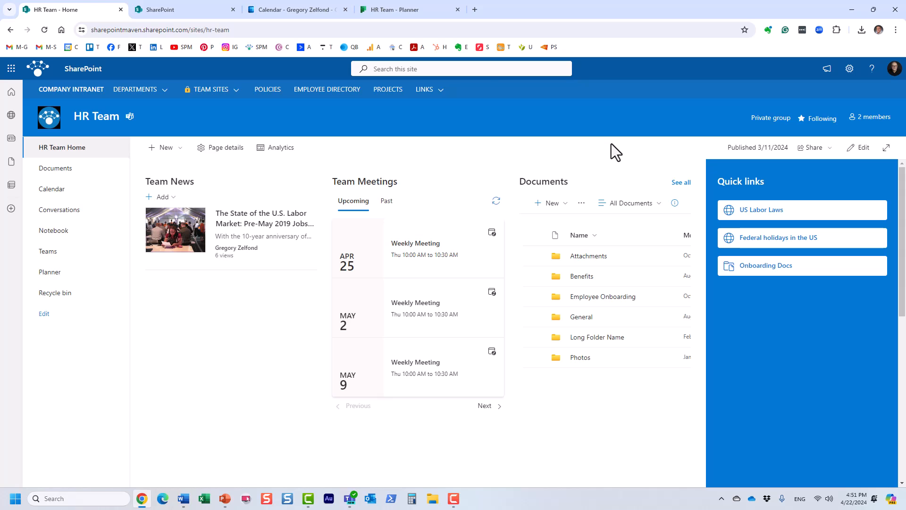
Review the HR Team's Outlook group calendar and Planner board, and look at its team in Microsoft Teams.
{"action": "left_click", "coordinate": [302, 10]}
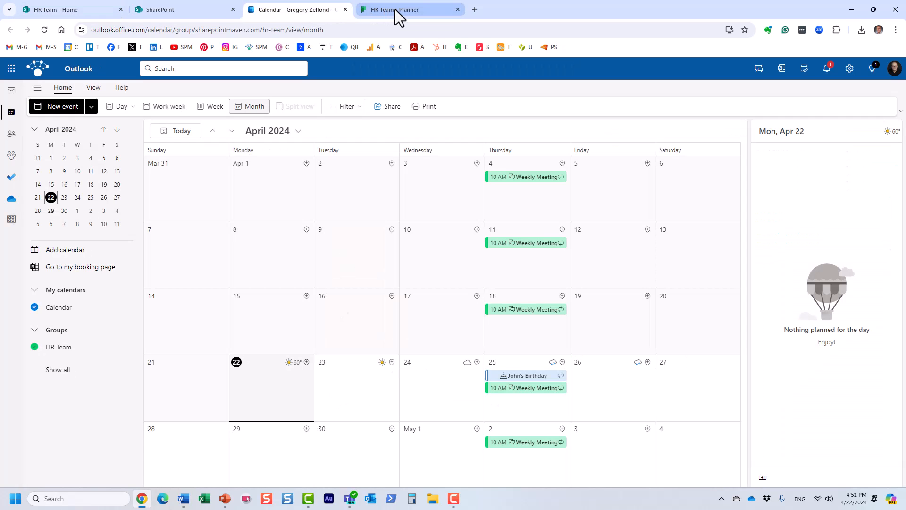
{"action": "left_click", "coordinate": [395, 9]}
{"action": "left_click", "coordinate": [312, 11]}
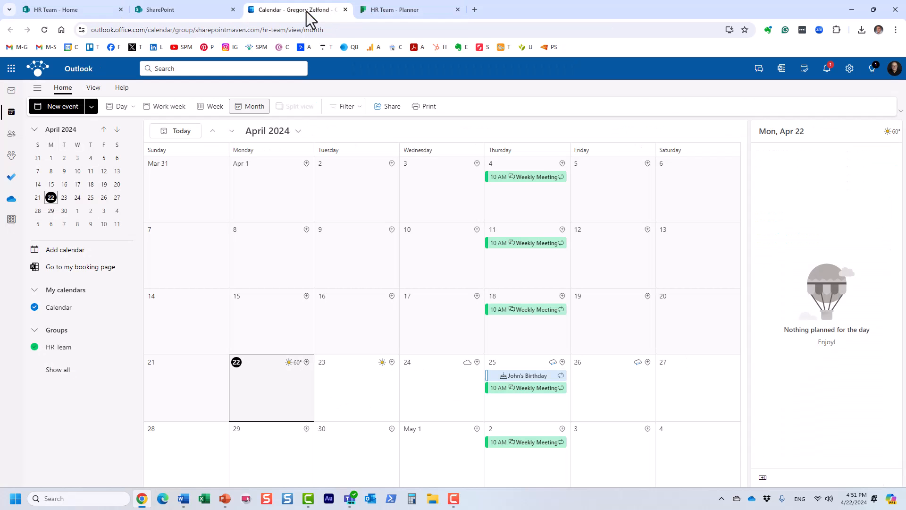
{"action": "left_click", "coordinate": [406, 10]}
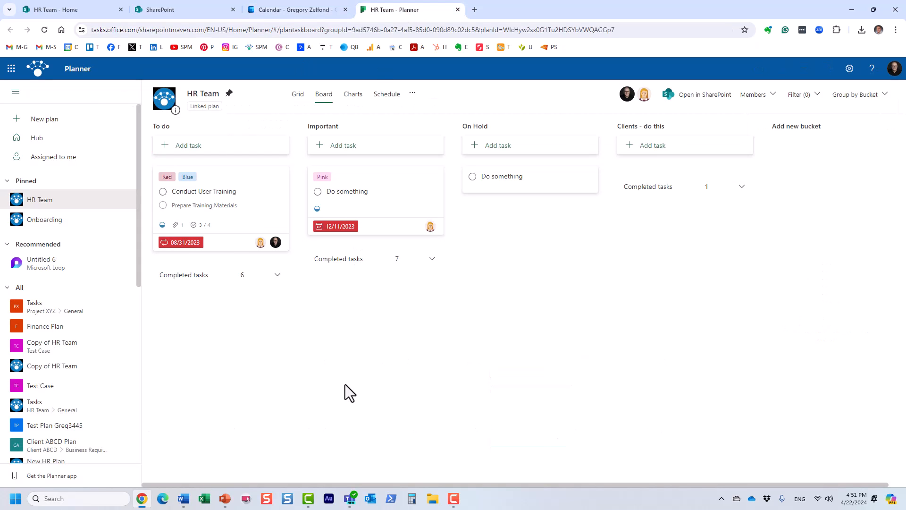
{"action": "left_click", "coordinate": [350, 499]}
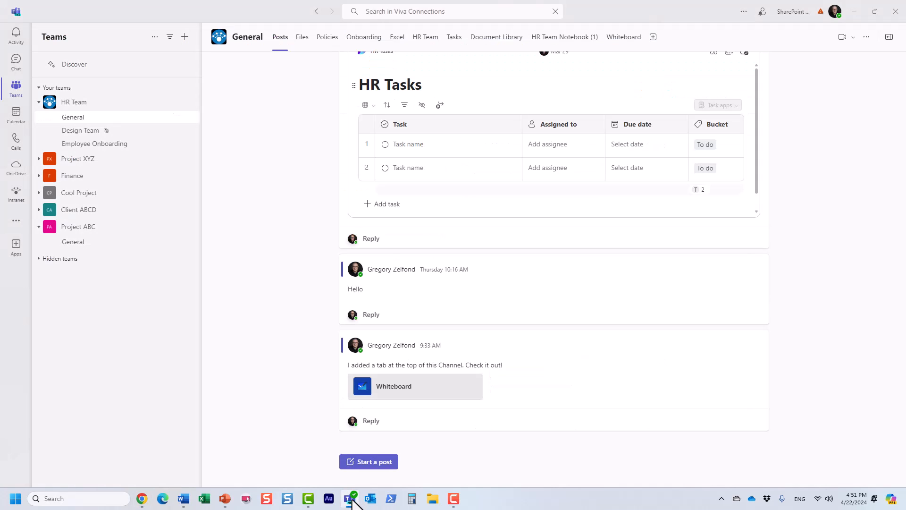
{"action": "left_click", "coordinate": [350, 500]}
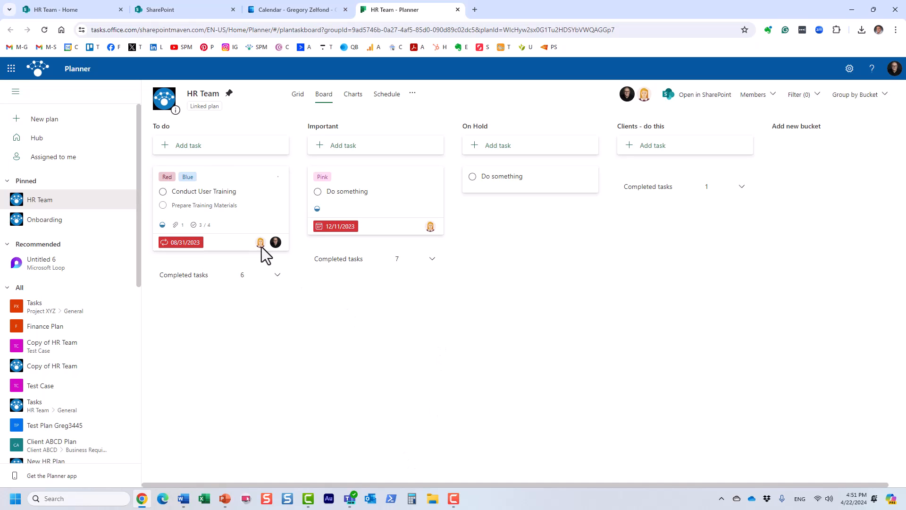
Go from the HR team site to the Company Intranet home page, and choose Communication site as the new site's type.
{"action": "left_click", "coordinate": [69, 8]}
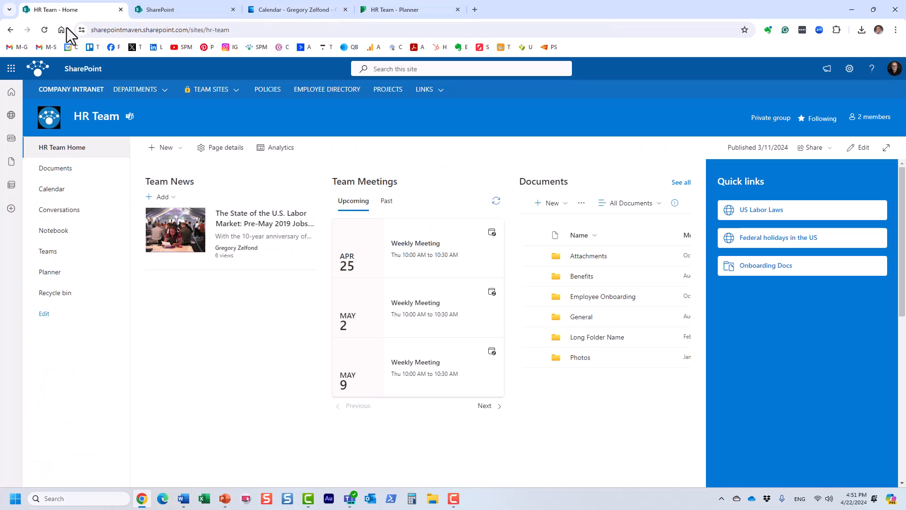
{"action": "left_click", "coordinate": [73, 90]}
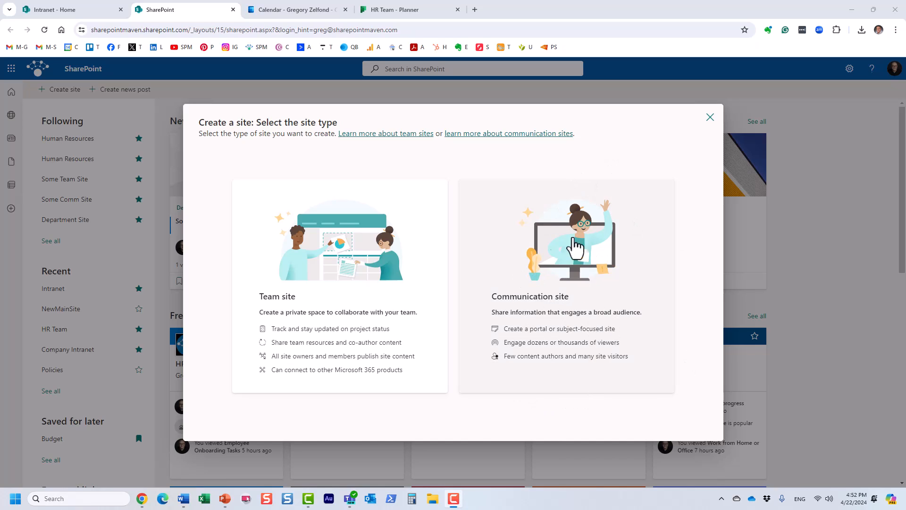
{"action": "left_click", "coordinate": [566, 300]}
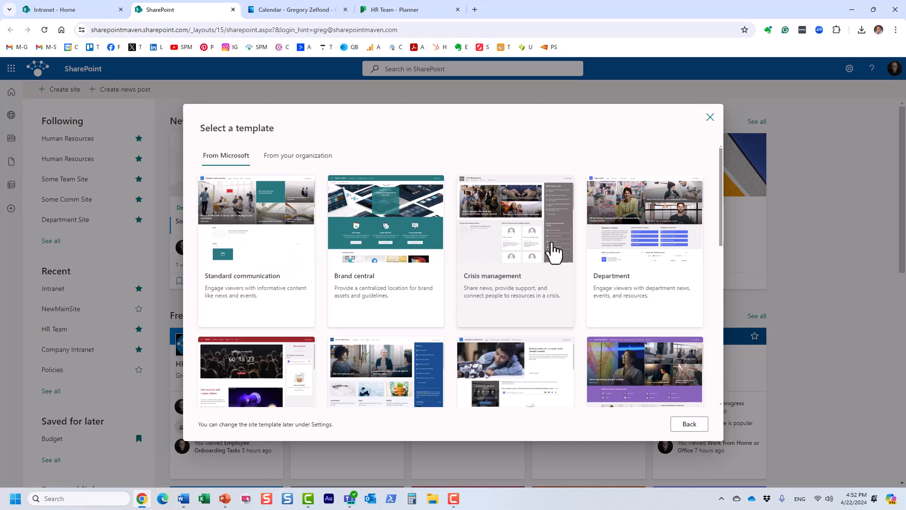
Browse the Microsoft templates for a communication site, from Standard communication through Organization home to Blank.
{"action": "scroll", "coordinate": [613, 277], "scroll_direction": "down", "scroll_amount": 5}
{"action": "scroll", "coordinate": [605, 268], "scroll_direction": "down", "scroll_amount": 3}
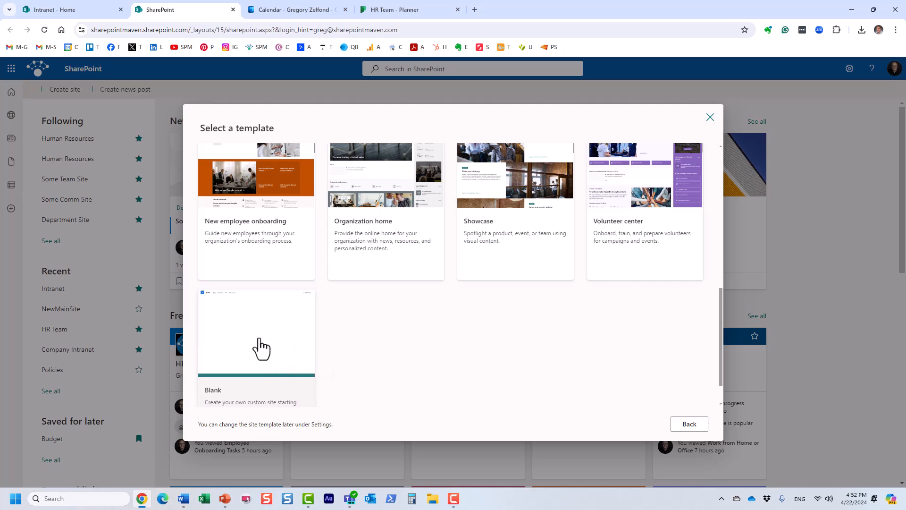
{"action": "scroll", "coordinate": [402, 340], "scroll_direction": "up", "scroll_amount": 8}
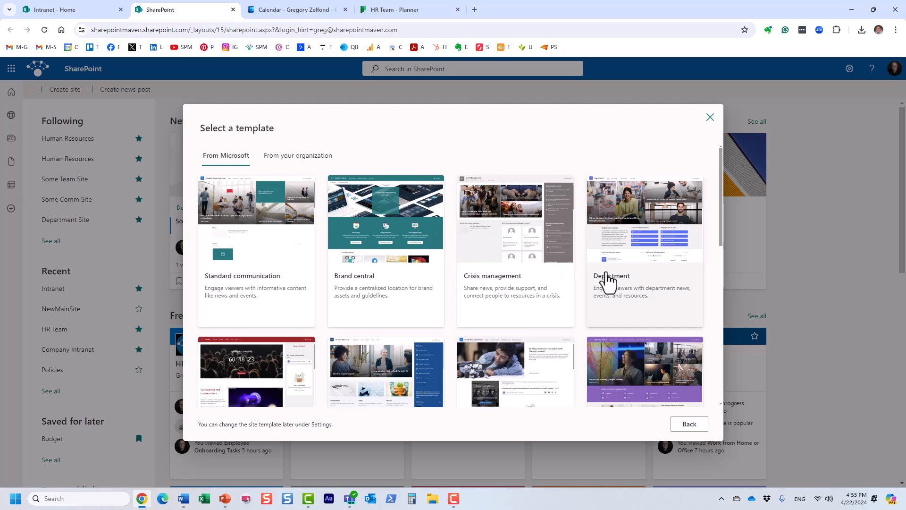
{"action": "scroll", "coordinate": [605, 283], "scroll_direction": "down", "scroll_amount": 3}
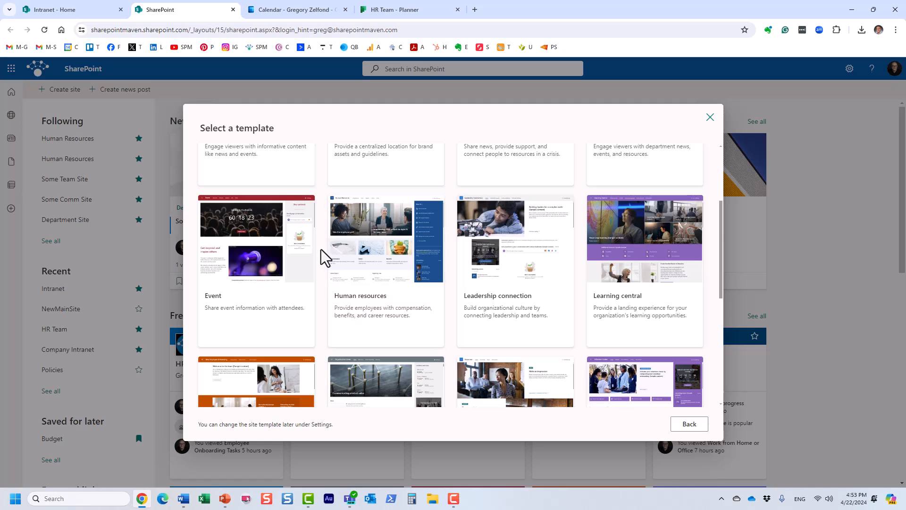
{"action": "scroll", "coordinate": [321, 249], "scroll_direction": "down", "scroll_amount": 2}
{"action": "scroll", "coordinate": [439, 255], "scroll_direction": "down", "scroll_amount": 2}
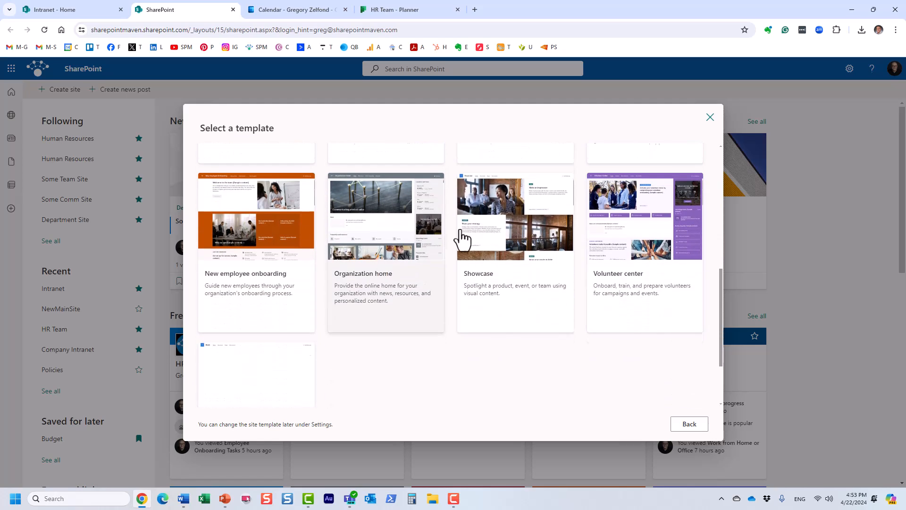
Preview the Organization home template's page layout from header to footer, and return to the template list without using it.
{"action": "left_click", "coordinate": [406, 229]}
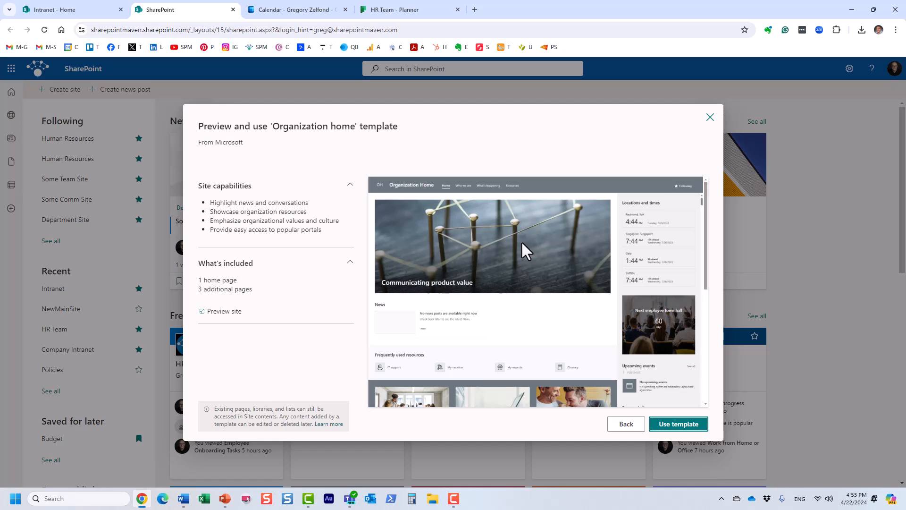
{"action": "scroll", "coordinate": [492, 258], "scroll_direction": "down", "scroll_amount": 2}
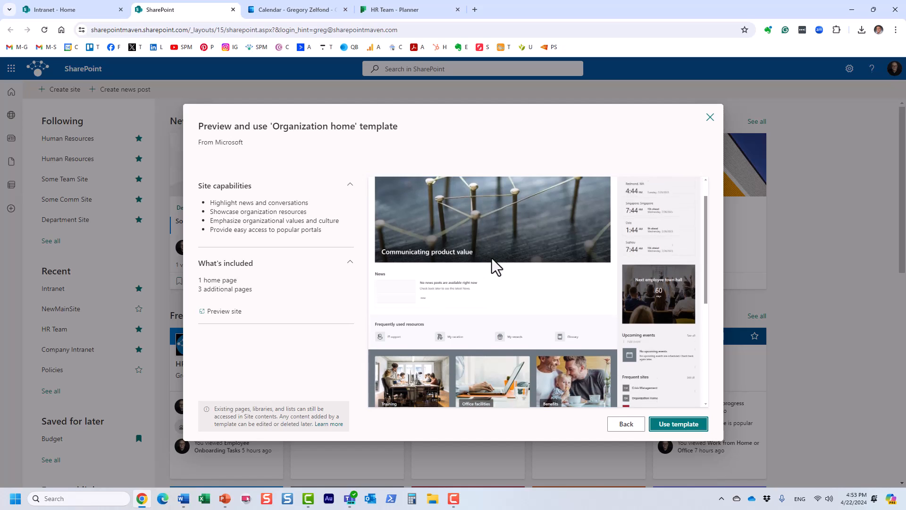
{"action": "scroll", "coordinate": [492, 259], "scroll_direction": "up", "scroll_amount": 2}
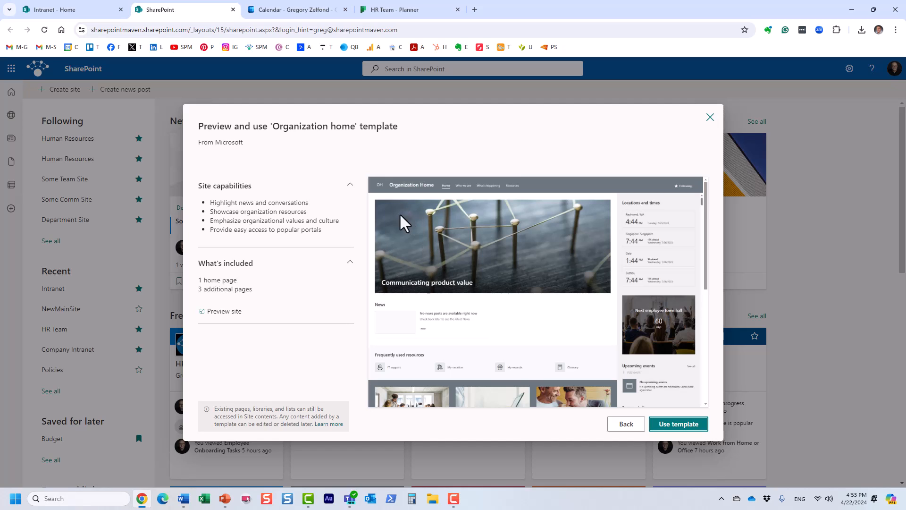
{"action": "scroll", "coordinate": [456, 229], "scroll_direction": "down", "scroll_amount": 2}
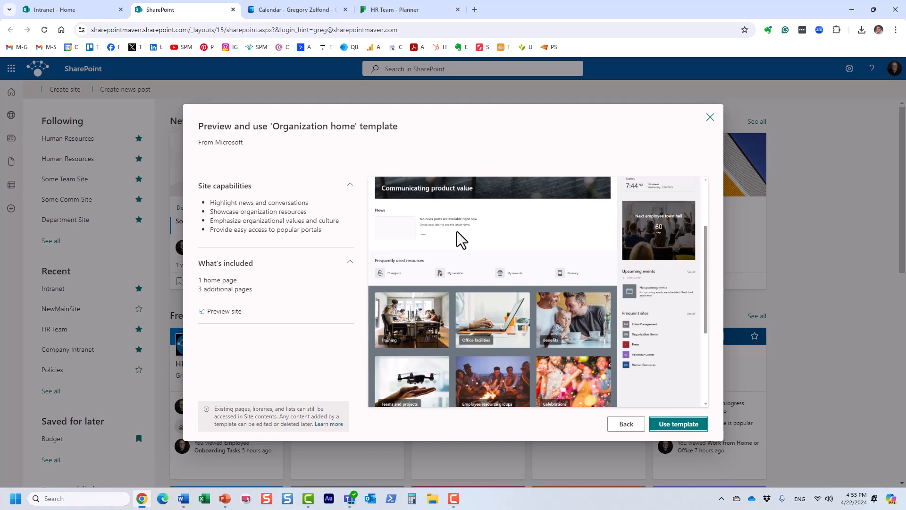
{"action": "scroll", "coordinate": [457, 231], "scroll_direction": "up", "scroll_amount": 2}
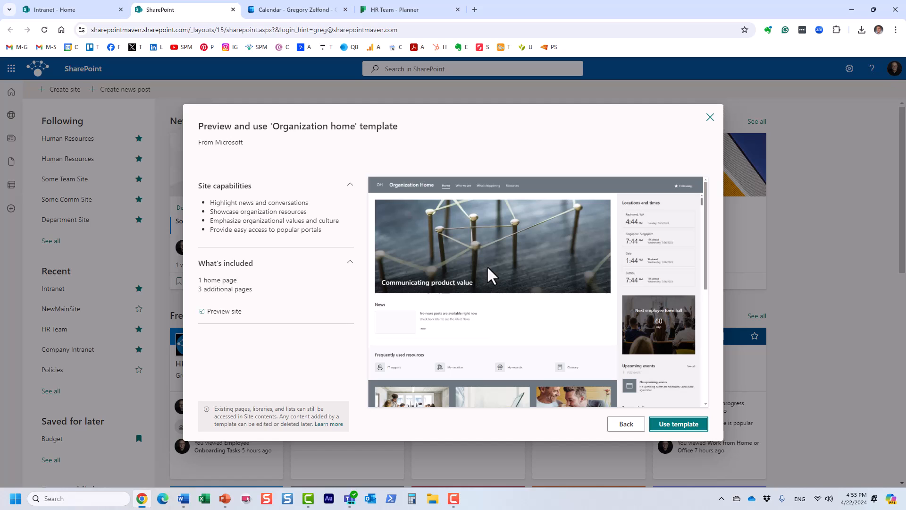
{"action": "scroll", "coordinate": [567, 277], "scroll_direction": "down", "scroll_amount": 3}
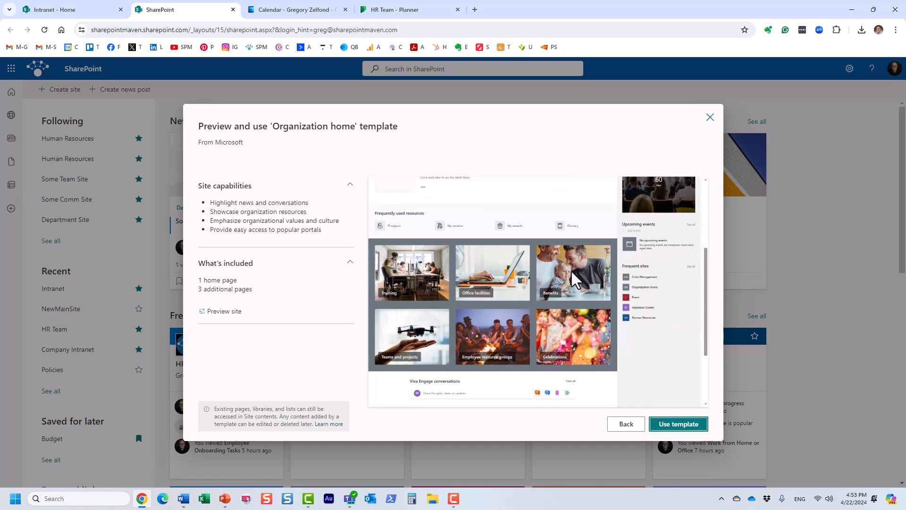
{"action": "scroll", "coordinate": [537, 242], "scroll_direction": "up", "scroll_amount": 3}
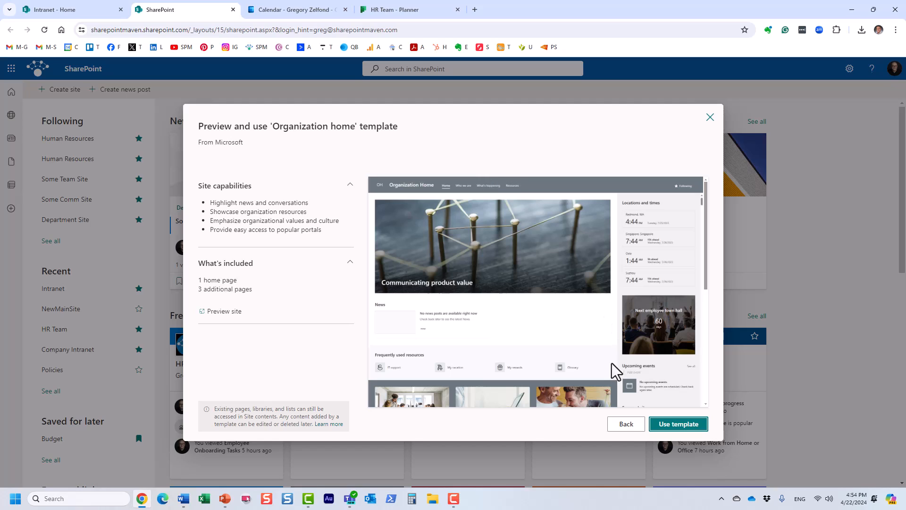
{"action": "left_click", "coordinate": [630, 427]}
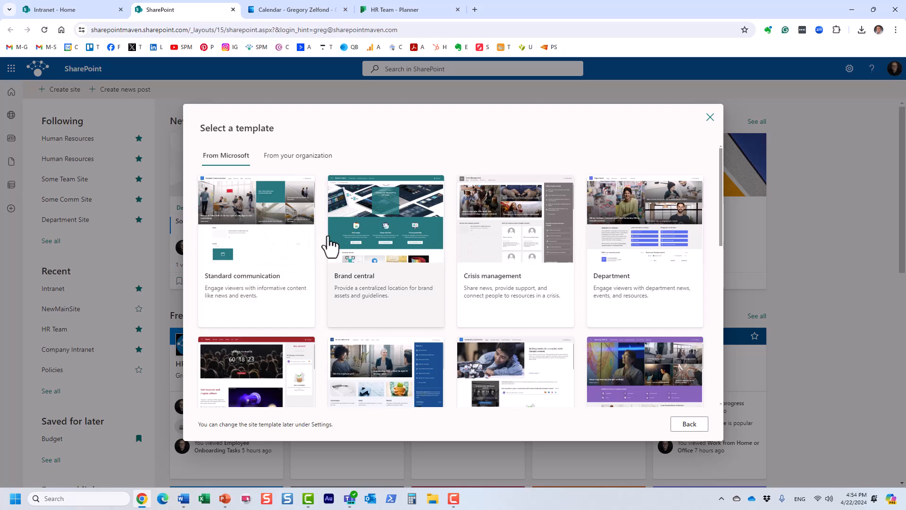
Check the Blank template option, preview the Standard communication template, use it for the new site, and activate the site name field.
{"action": "scroll", "coordinate": [312, 355], "scroll_direction": "down", "scroll_amount": 4}
{"action": "scroll", "coordinate": [297, 355], "scroll_direction": "down", "scroll_amount": 4}
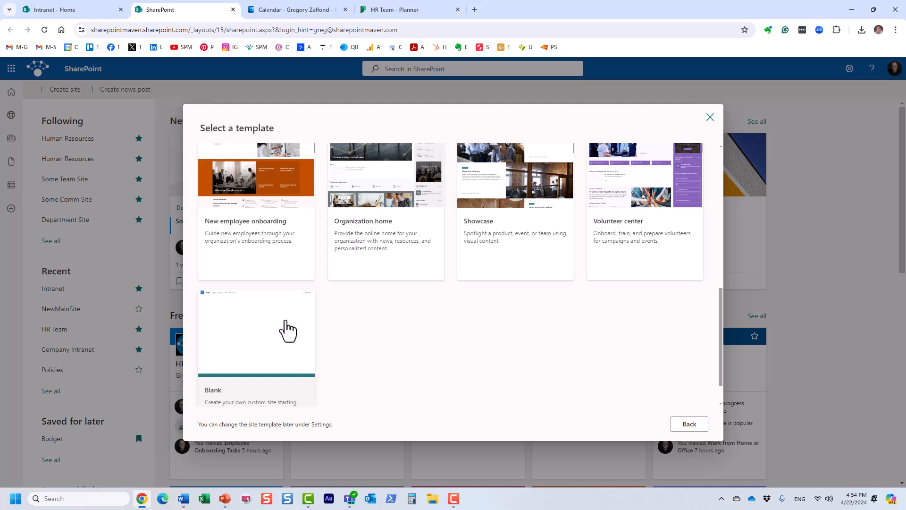
{"action": "scroll", "coordinate": [328, 313], "scroll_direction": "up", "scroll_amount": 5}
{"action": "scroll", "coordinate": [328, 317], "scroll_direction": "up", "scroll_amount": 3}
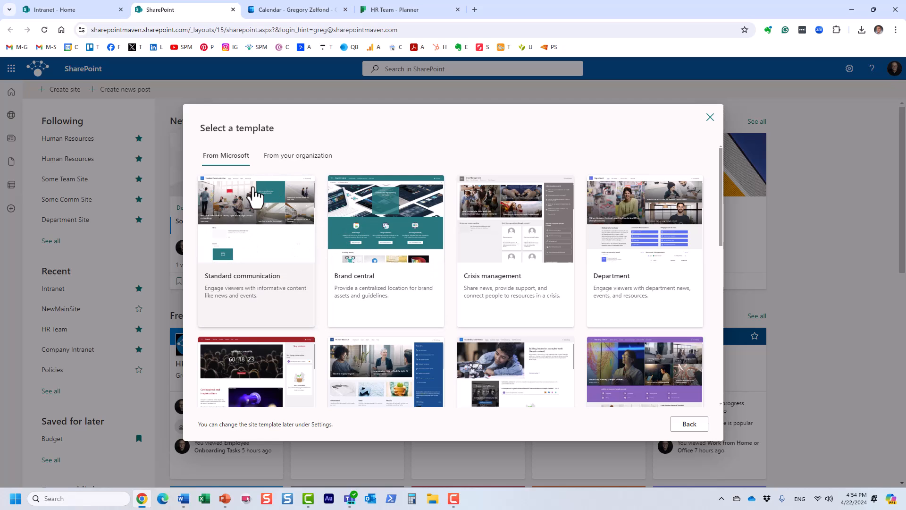
{"action": "left_click", "coordinate": [268, 225]}
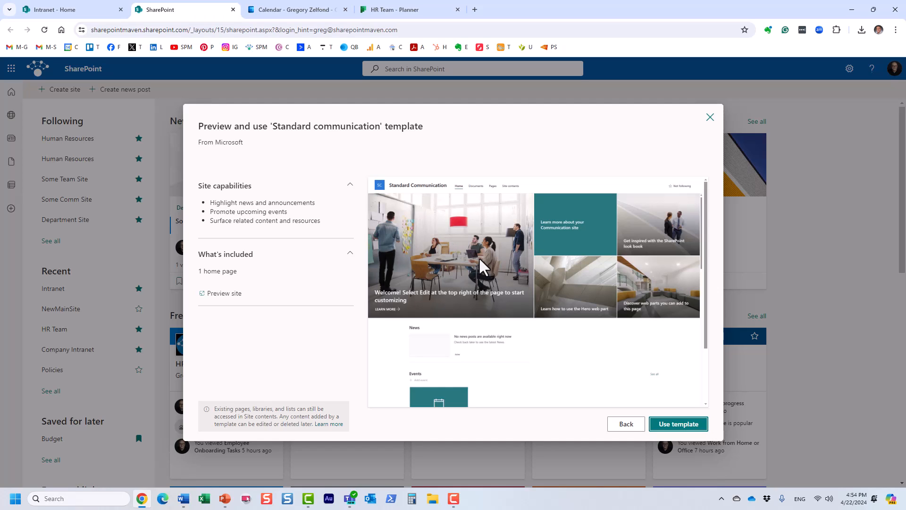
{"action": "scroll", "coordinate": [538, 285], "scroll_direction": "down", "scroll_amount": 3}
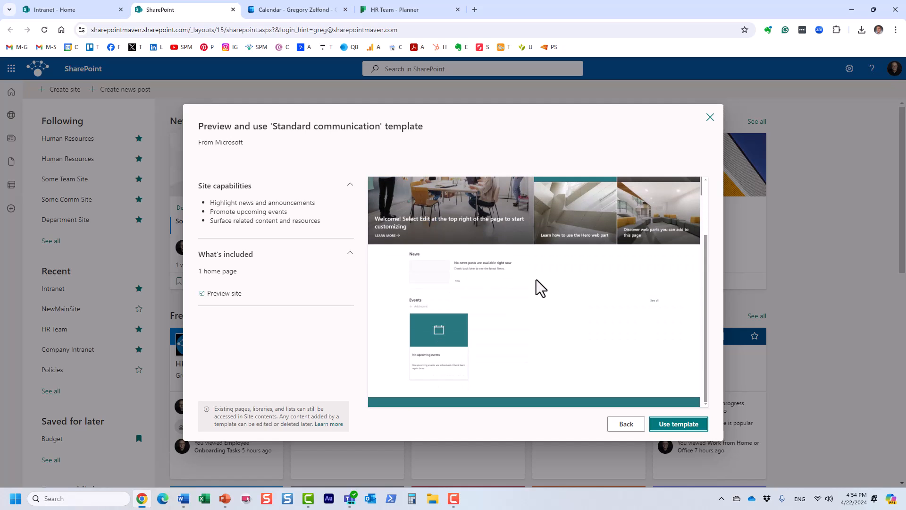
{"action": "scroll", "coordinate": [538, 285], "scroll_direction": "up", "scroll_amount": 3}
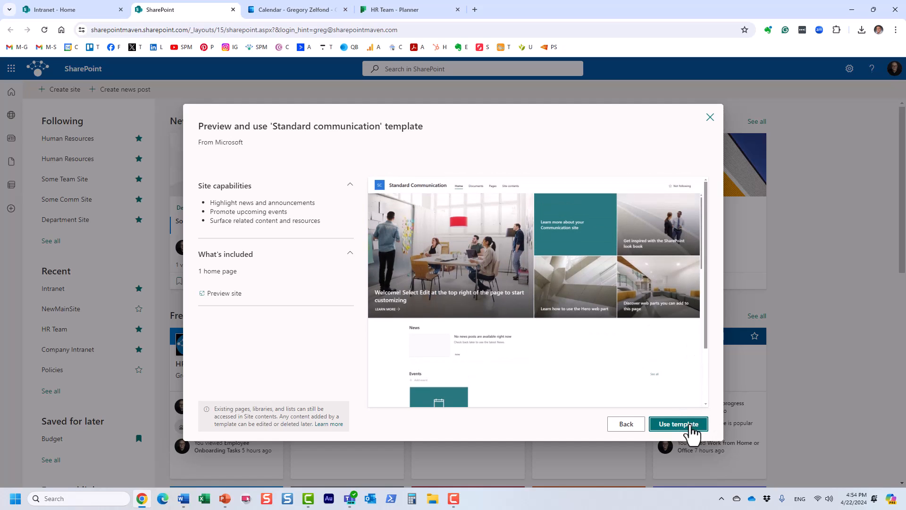
{"action": "left_click", "coordinate": [688, 426]}
{"action": "left_click", "coordinate": [493, 285]}
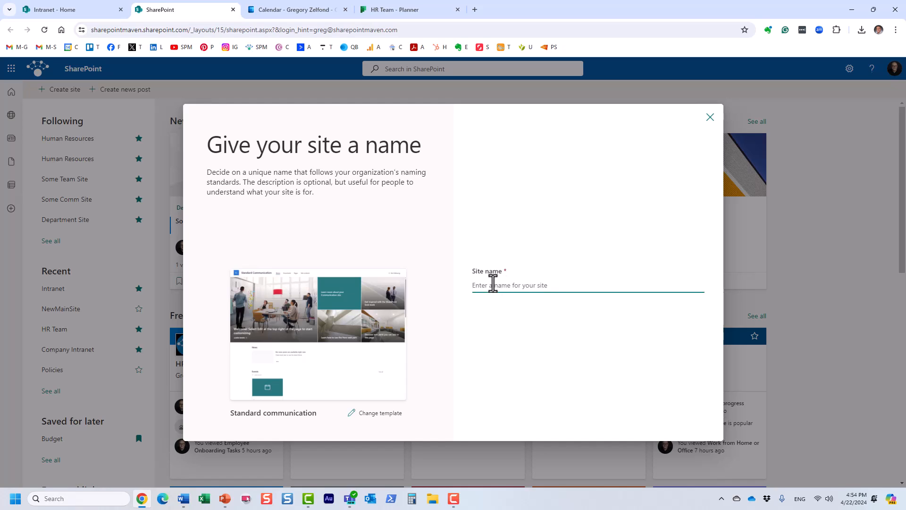
Name the site Company Corporate Intranet and create it with English as the default language.
{"action": "type", "text": "Company Intranet"}
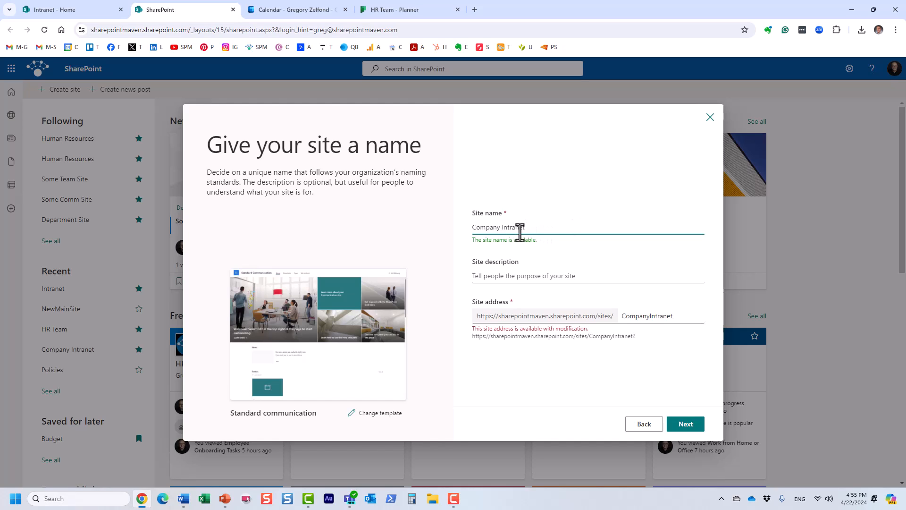
{"action": "left_click", "coordinate": [500, 227]}
{"action": "type", "text": "Corp"}
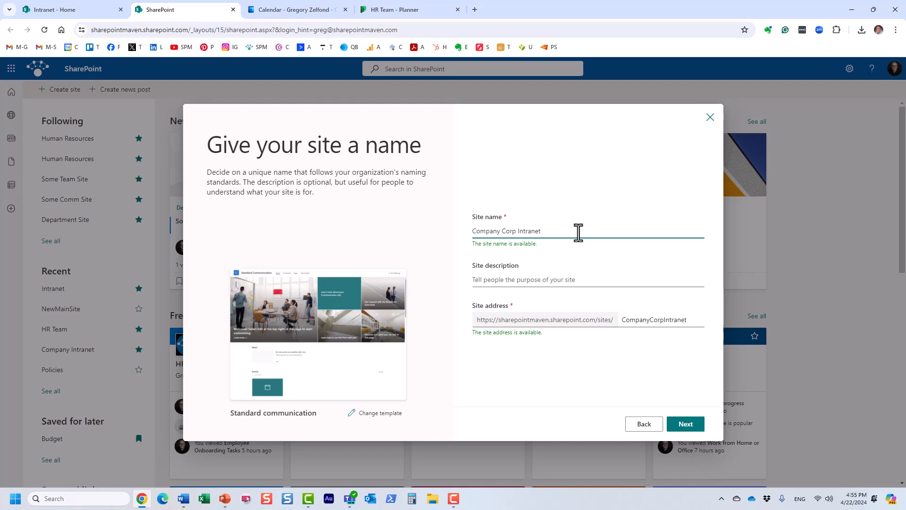
{"action": "type", "text": "orate"}
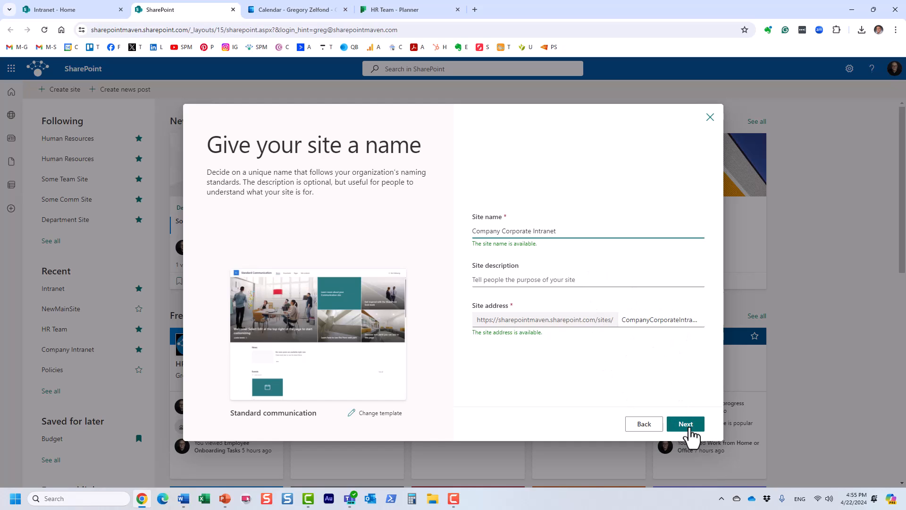
{"action": "left_click", "coordinate": [691, 424]}
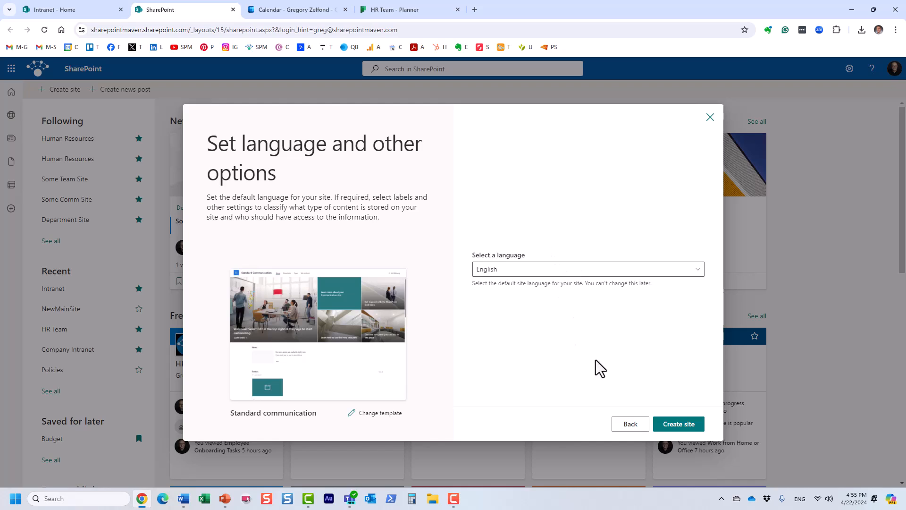
{"action": "left_click", "coordinate": [695, 425]}
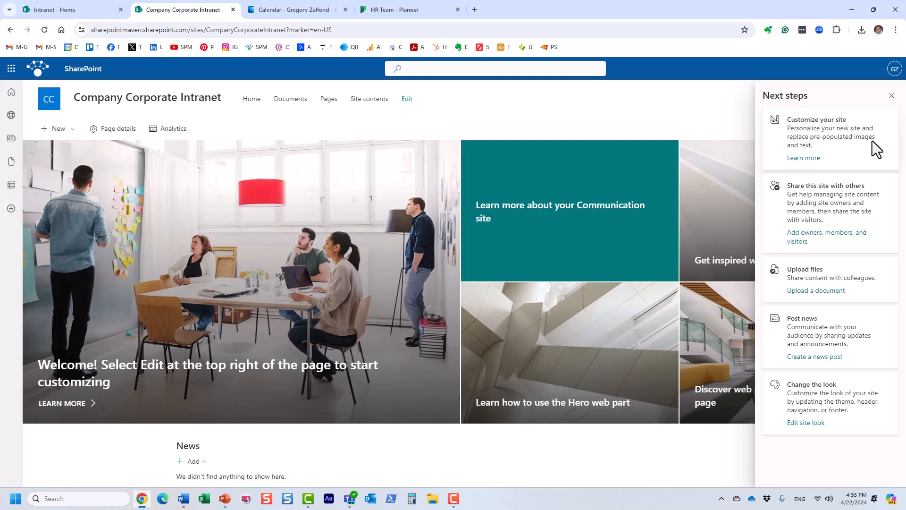
Dismiss the next-steps suggestions and look over the new site's default home page, from the Hero images down to Events.
{"action": "left_click", "coordinate": [892, 97]}
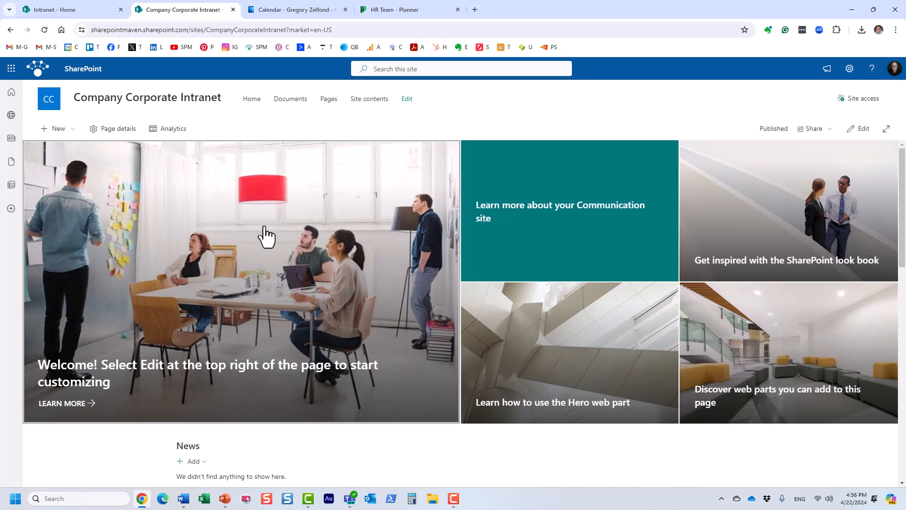
{"action": "scroll", "coordinate": [266, 236], "scroll_direction": "down", "scroll_amount": 5}
{"action": "scroll", "coordinate": [264, 233], "scroll_direction": "up", "scroll_amount": 4}
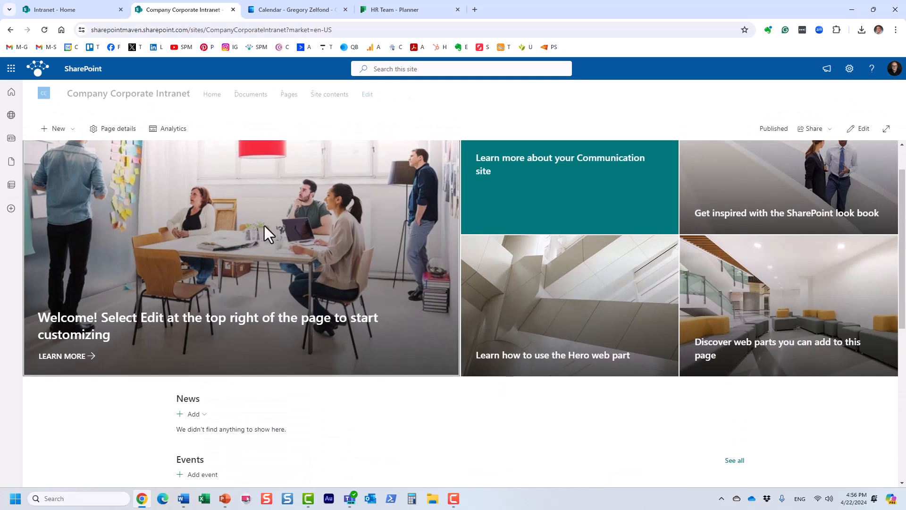
{"action": "scroll", "coordinate": [264, 226], "scroll_direction": "up", "scroll_amount": 1}
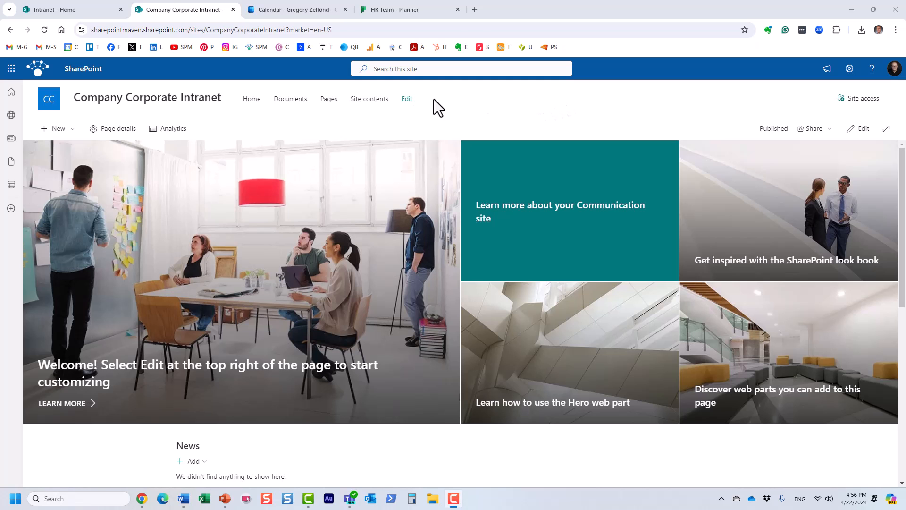
{"action": "scroll", "coordinate": [250, 283], "scroll_direction": "down", "scroll_amount": 4}
{"action": "scroll", "coordinate": [258, 285], "scroll_direction": "up", "scroll_amount": 4}
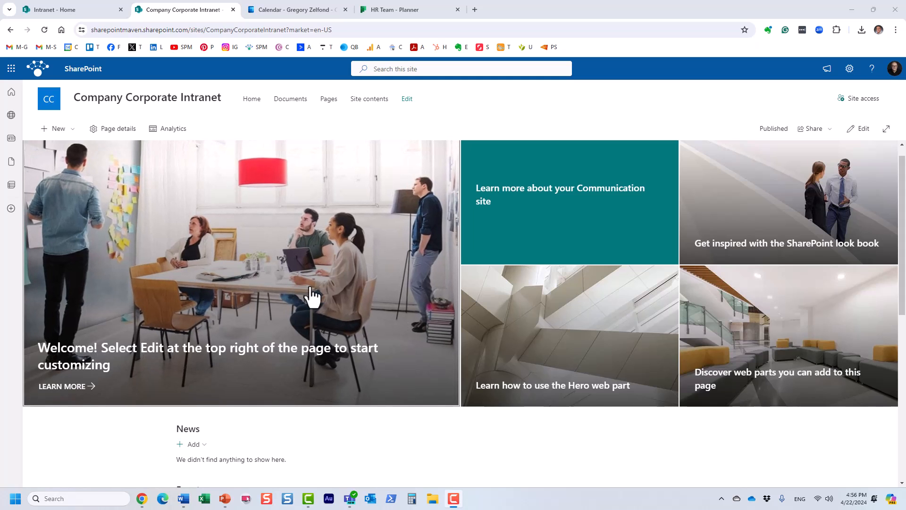
{"action": "scroll", "coordinate": [312, 296], "scroll_direction": "down", "scroll_amount": 5}
{"action": "scroll", "coordinate": [302, 236], "scroll_direction": "up", "scroll_amount": 2}
{"action": "scroll", "coordinate": [299, 231], "scroll_direction": "up", "scroll_amount": 3}
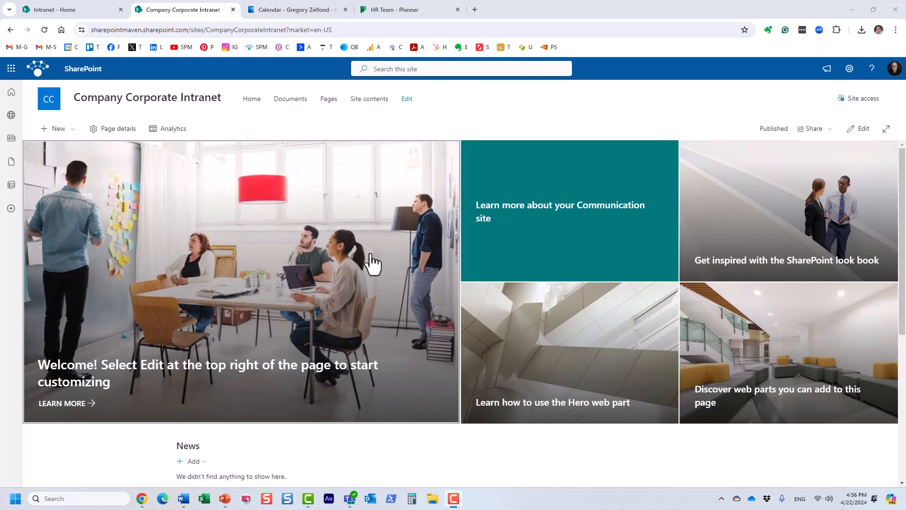
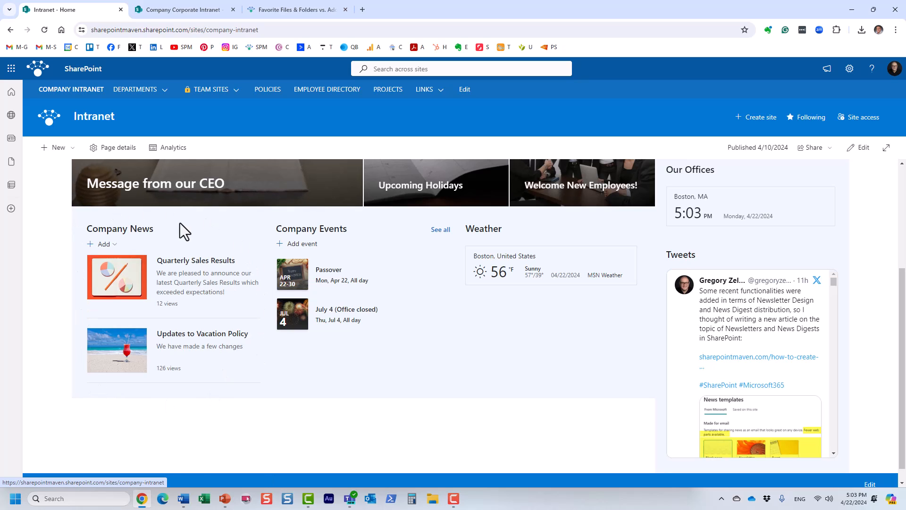
Return to the Company Corporate Intranet site, review its News and Events areas, and open the home page for editing.
{"action": "left_click", "coordinate": [181, 10]}
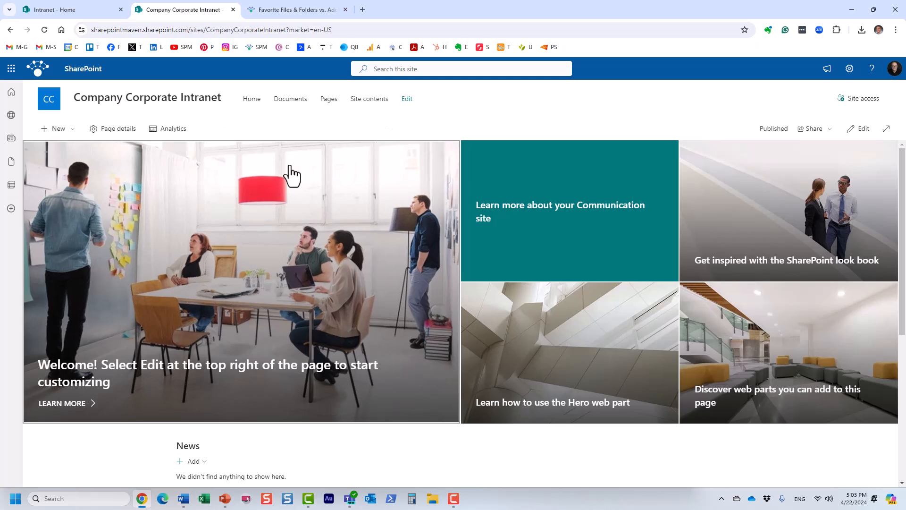
{"action": "scroll", "coordinate": [289, 176], "scroll_direction": "down", "scroll_amount": 5}
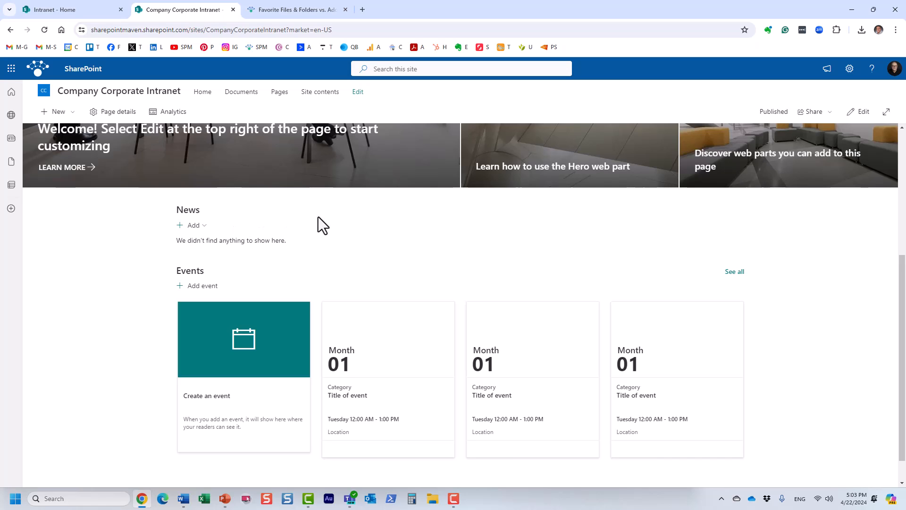
{"action": "scroll", "coordinate": [318, 222], "scroll_direction": "up", "scroll_amount": 5}
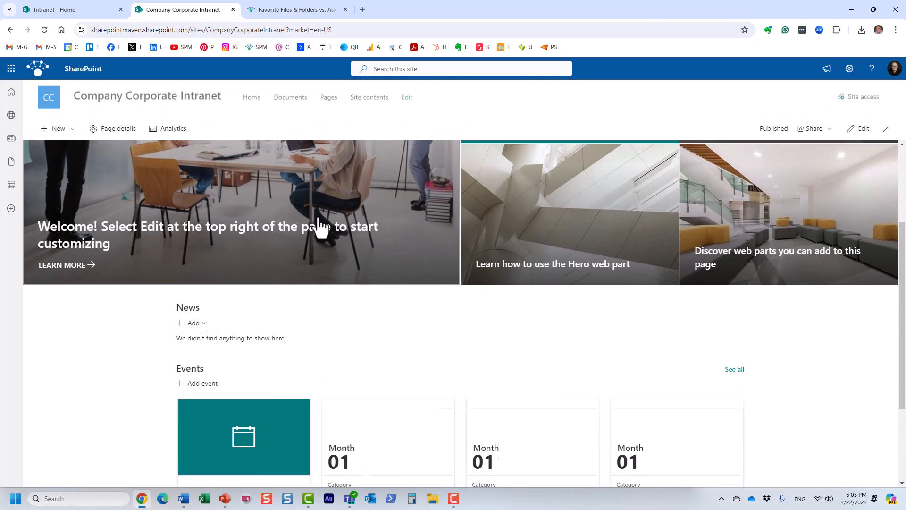
{"action": "scroll", "coordinate": [284, 285], "scroll_direction": "down", "scroll_amount": 5}
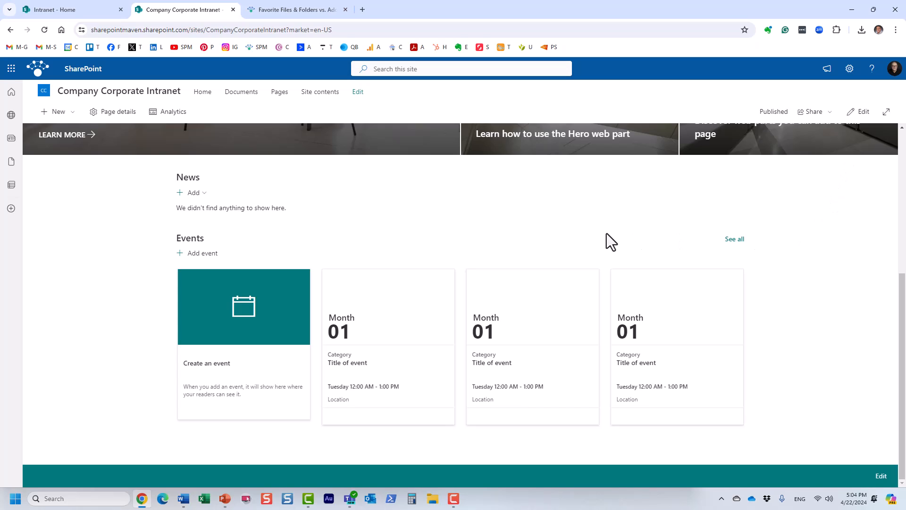
{"action": "left_click", "coordinate": [856, 116]}
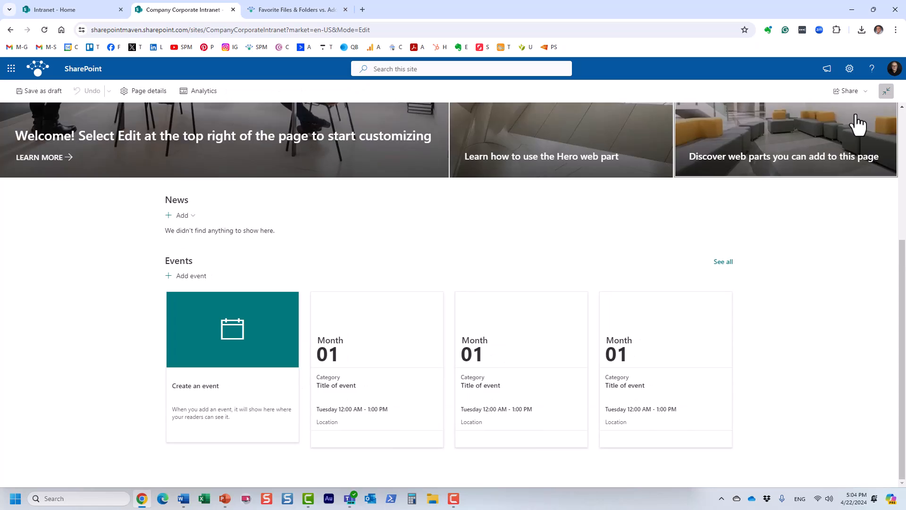
Examine the home page's sections and default web parts in edit mode: News, Events, Quick links and People profiles.
{"action": "scroll", "coordinate": [360, 220], "scroll_direction": "down", "scroll_amount": 12}
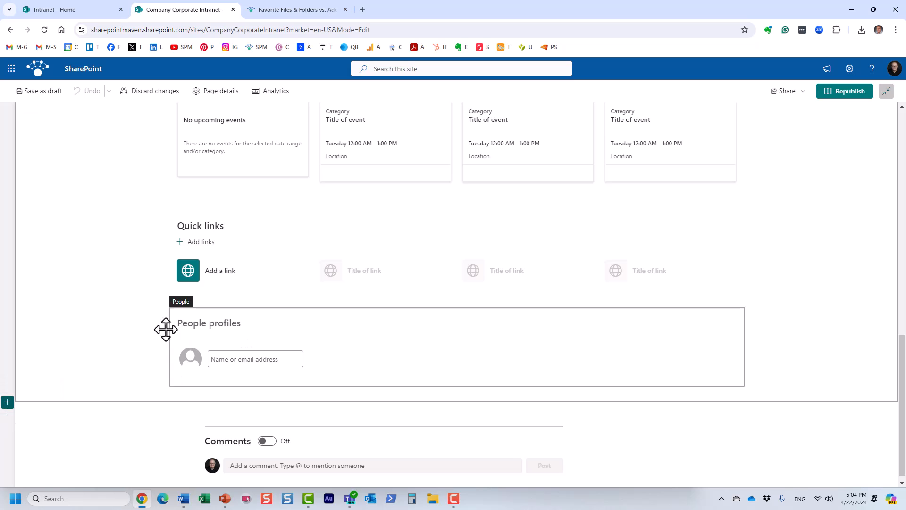
{"action": "scroll", "coordinate": [137, 321], "scroll_direction": "up", "scroll_amount": 4}
{"action": "scroll", "coordinate": [137, 315], "scroll_direction": "up", "scroll_amount": 6}
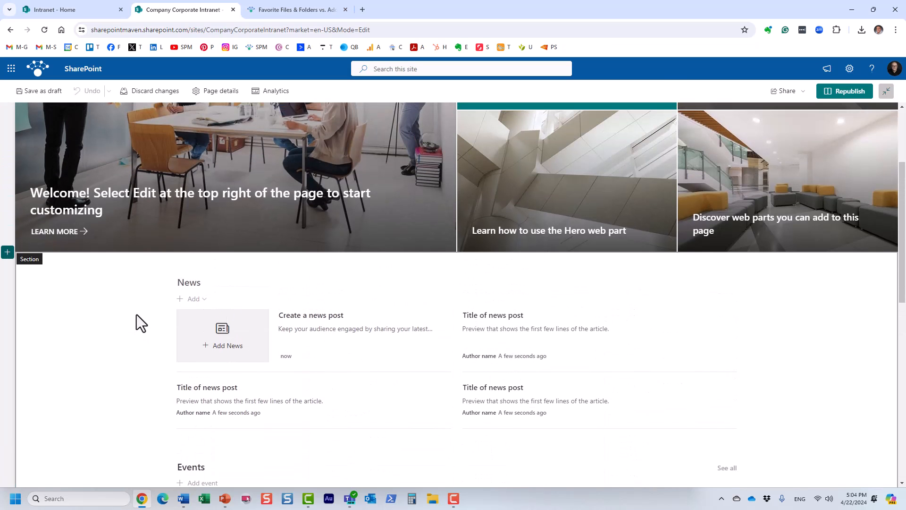
{"action": "scroll", "coordinate": [137, 315], "scroll_direction": "down", "scroll_amount": 2}
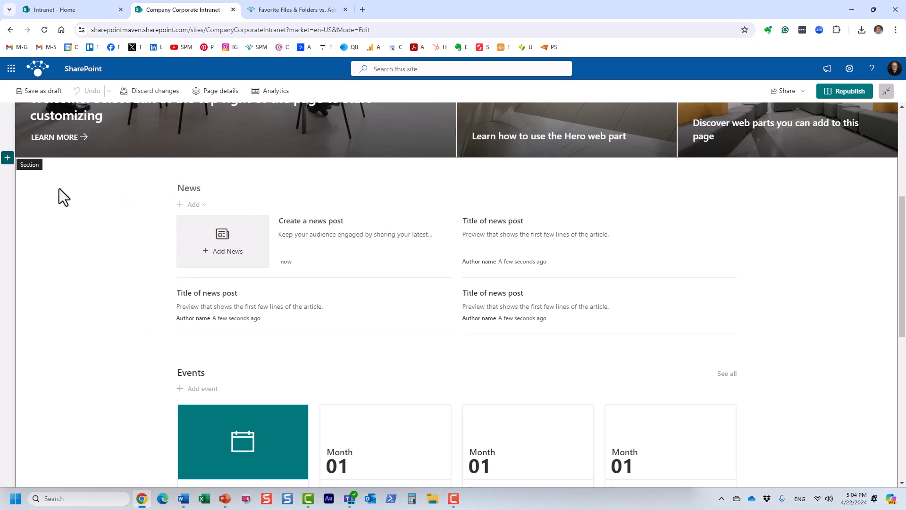
{"action": "scroll", "coordinate": [716, 343], "scroll_direction": "down", "scroll_amount": 1}
{"action": "scroll", "coordinate": [716, 343], "scroll_direction": "down", "scroll_amount": 2}
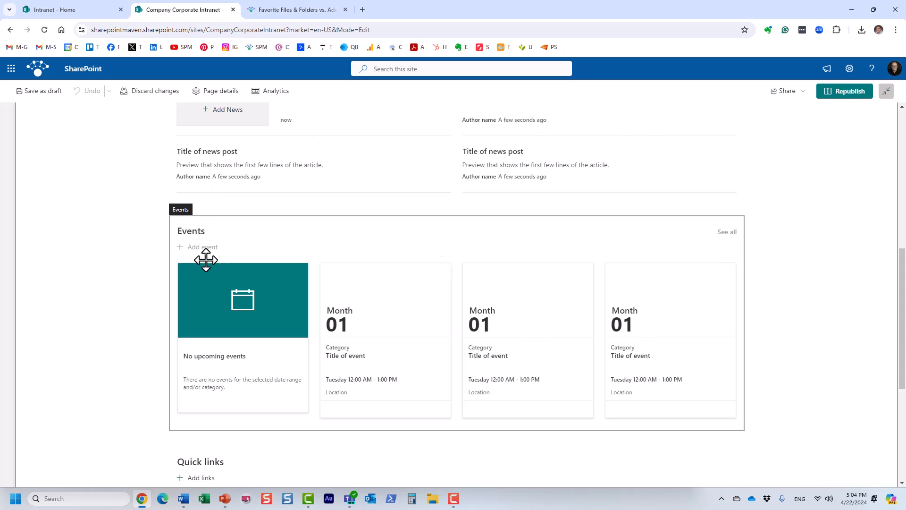
{"action": "scroll", "coordinate": [200, 249], "scroll_direction": "up", "scroll_amount": 2}
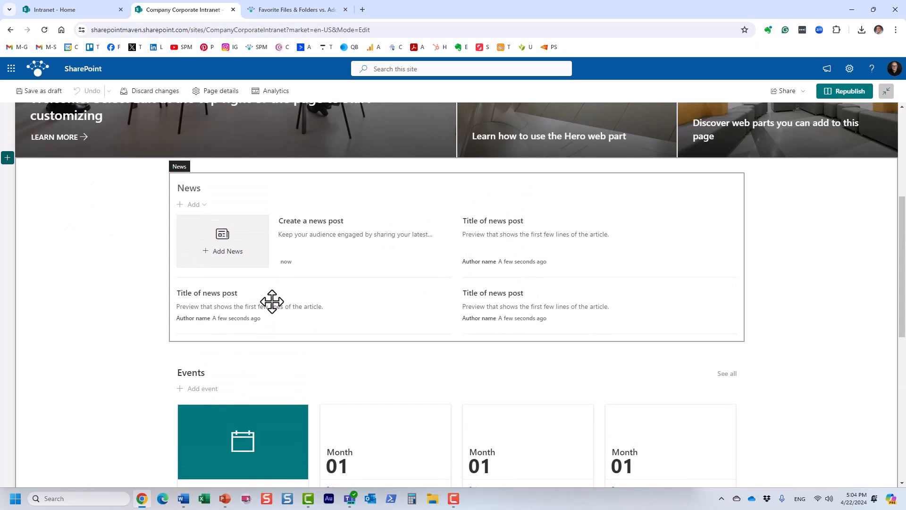
{"action": "scroll", "coordinate": [271, 299], "scroll_direction": "down", "scroll_amount": 3}
{"action": "scroll", "coordinate": [253, 290], "scroll_direction": "down", "scroll_amount": 3}
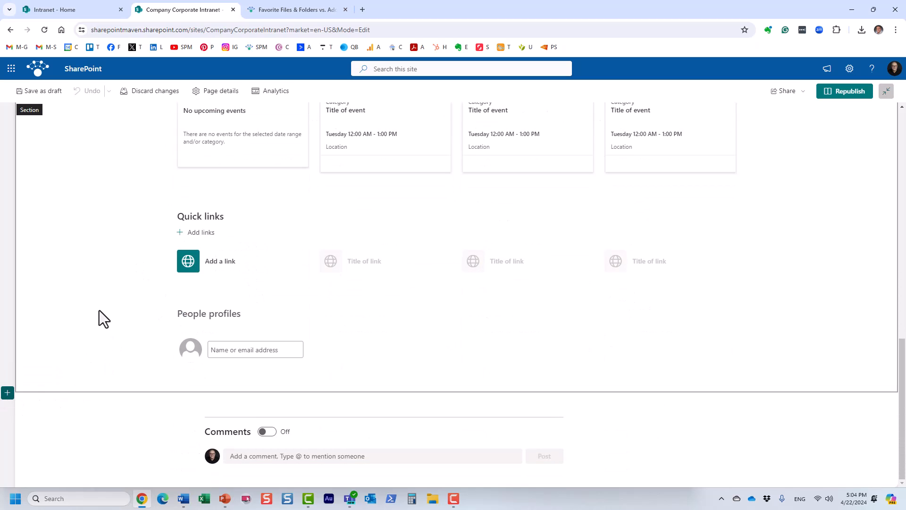
Add a three-column section below the People profiles web part.
{"action": "left_click", "coordinate": [7, 393]}
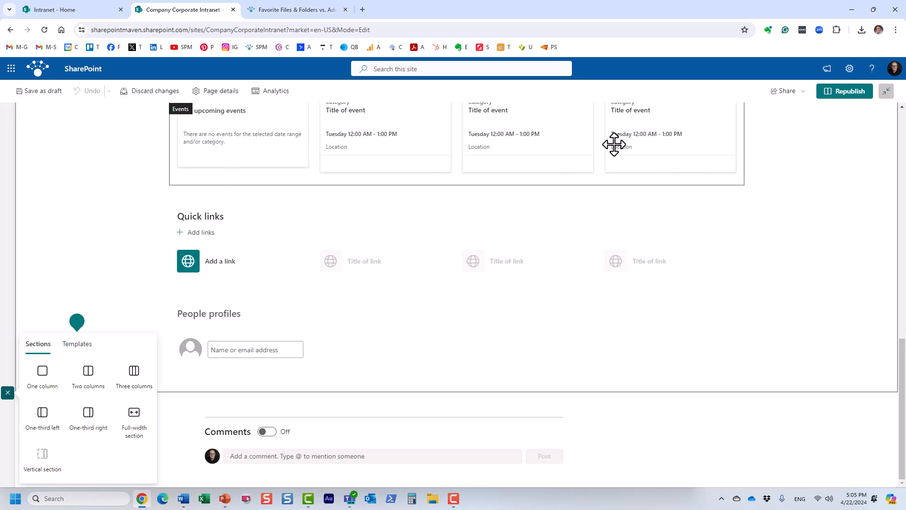
{"action": "left_click", "coordinate": [135, 383]}
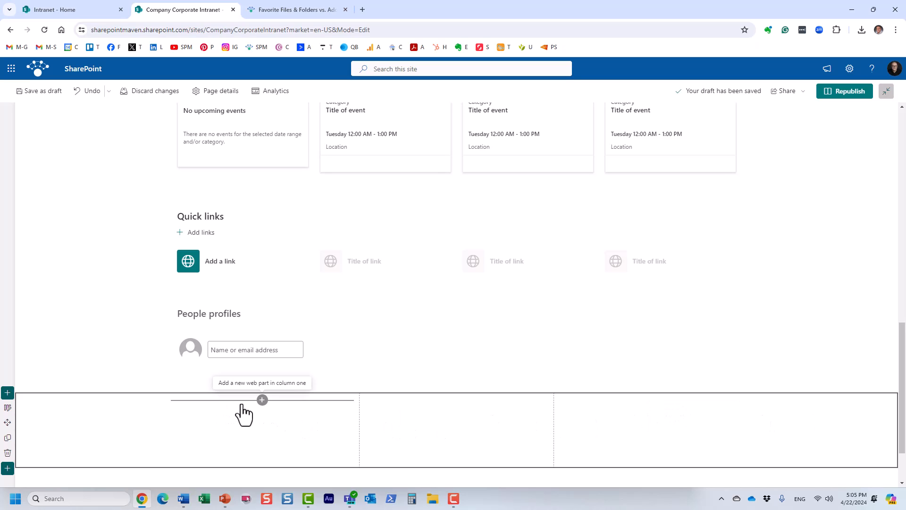
Try neutral shading and the two-column and one-third layouts on the new section, returning it to three columns without shading.
{"action": "left_click", "coordinate": [9, 409]}
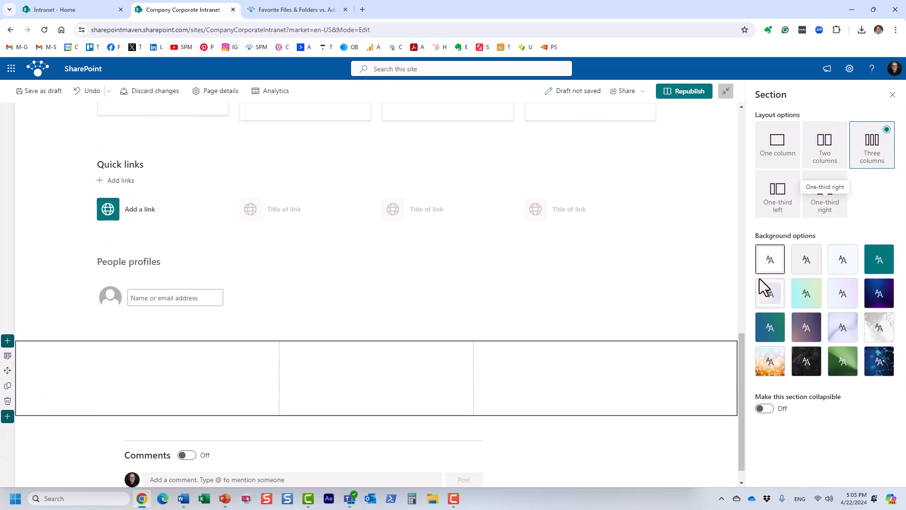
{"action": "left_click", "coordinate": [814, 266]}
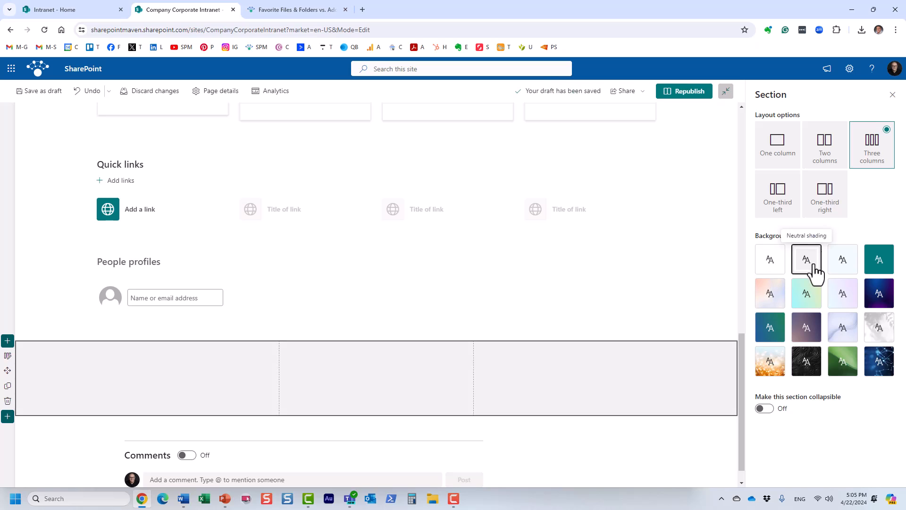
{"action": "left_click", "coordinate": [769, 260]}
{"action": "left_click", "coordinate": [821, 149]}
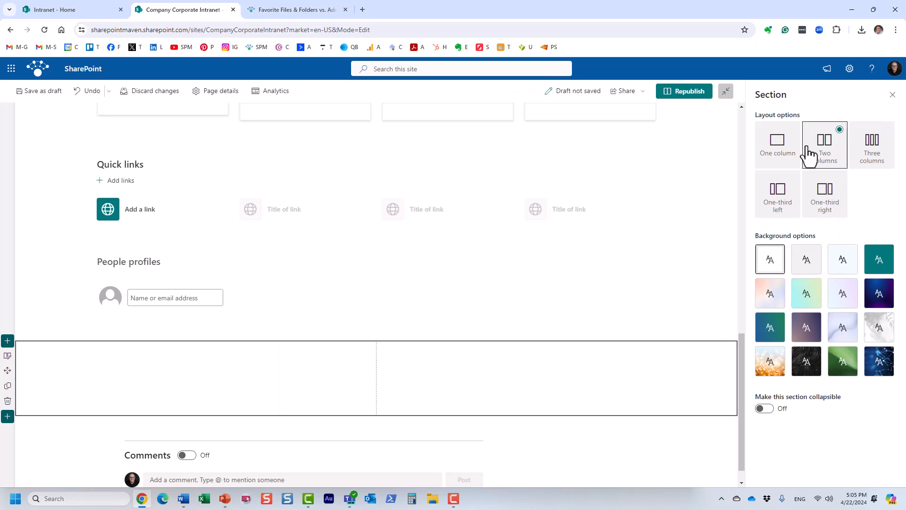
{"action": "left_click", "coordinate": [814, 203]}
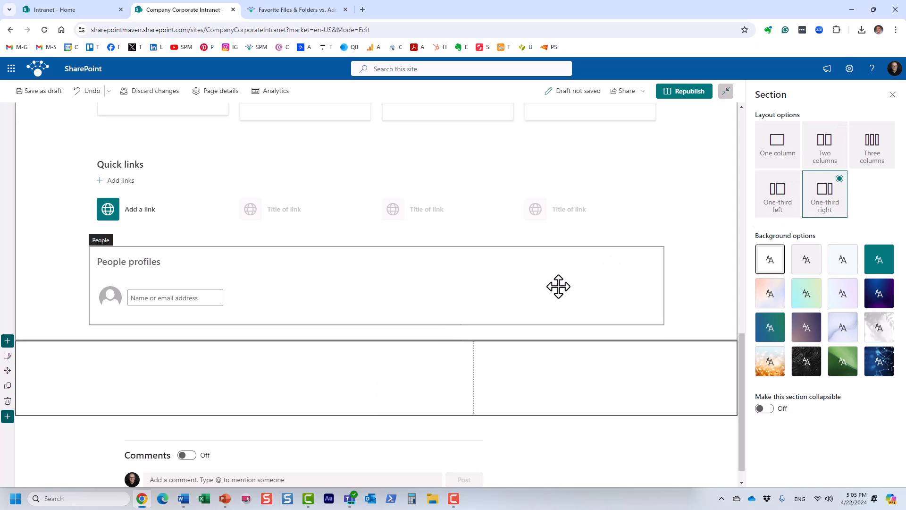
{"action": "left_click", "coordinate": [797, 190]}
{"action": "left_click", "coordinate": [888, 134]}
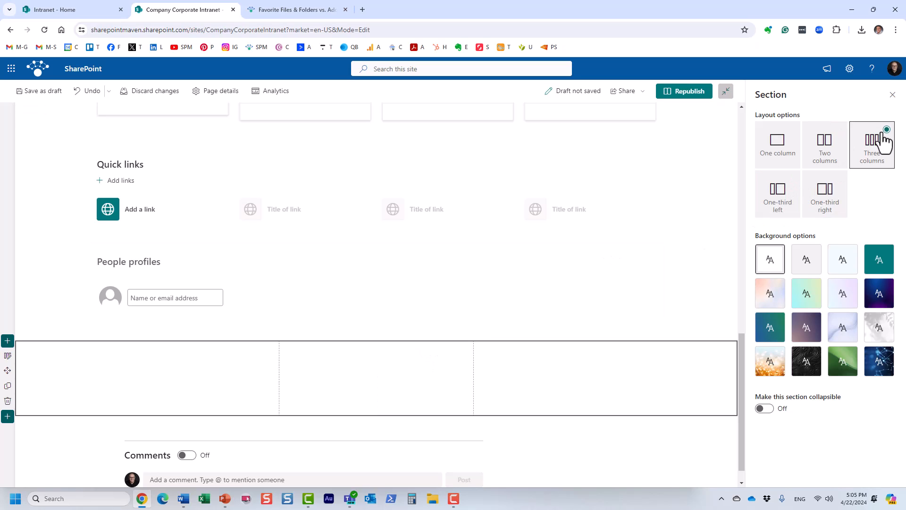
{"action": "left_click", "coordinate": [892, 96]}
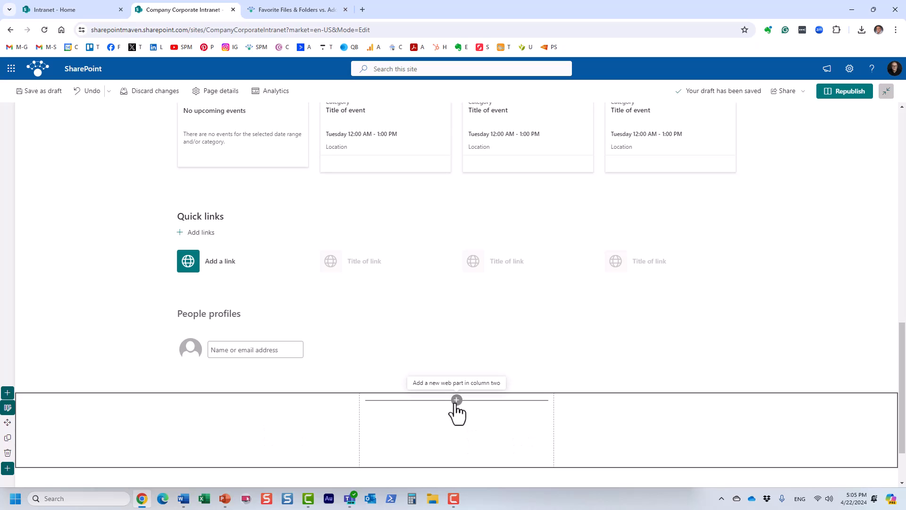
Browse the available web parts for column two of the new section, search for "new", and add the News web part there.
{"action": "left_click", "coordinate": [456, 402]}
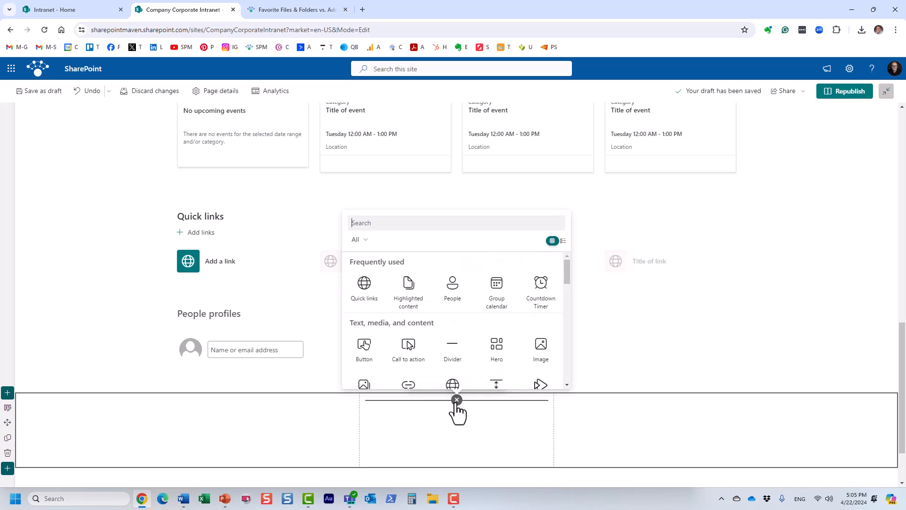
{"action": "left_click_drag", "start_coordinate": [565, 273], "coordinate": [579, 330]}
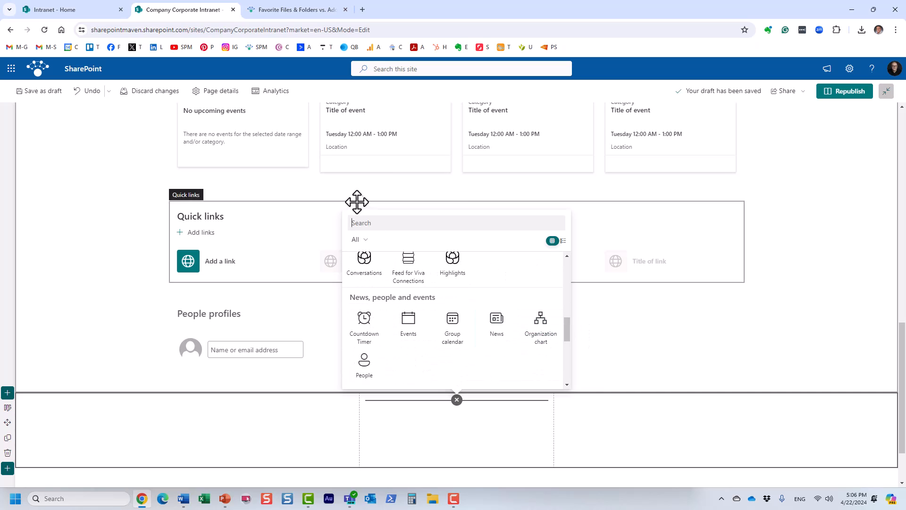
{"action": "left_click_drag", "start_coordinate": [567, 327], "coordinate": [567, 259]}
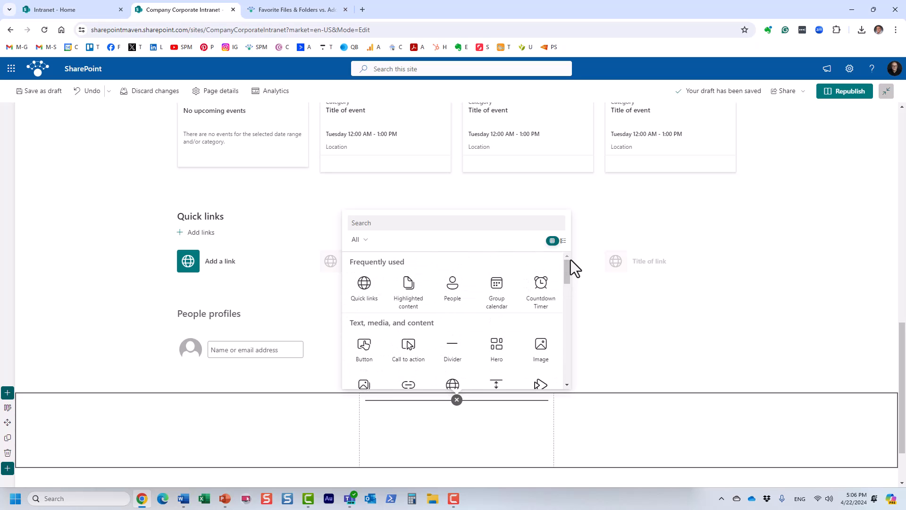
{"action": "type", "text": "new"}
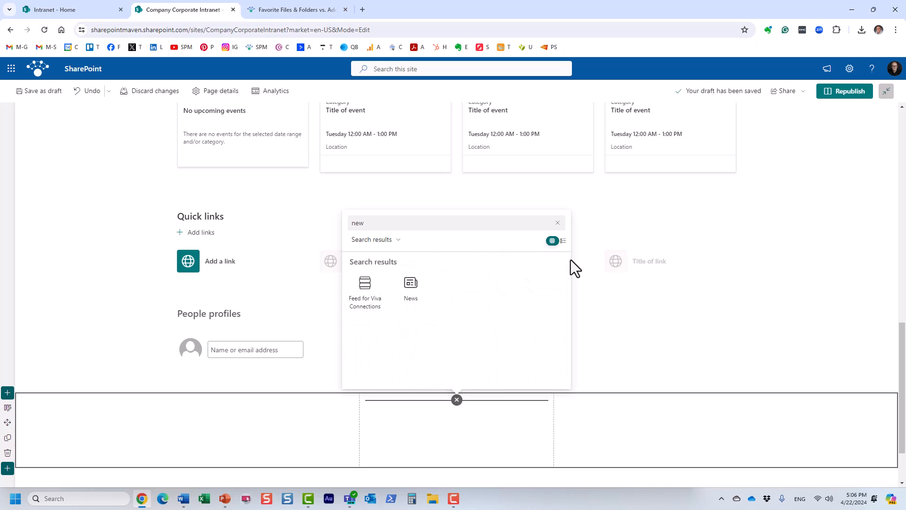
{"action": "left_click", "coordinate": [406, 289]}
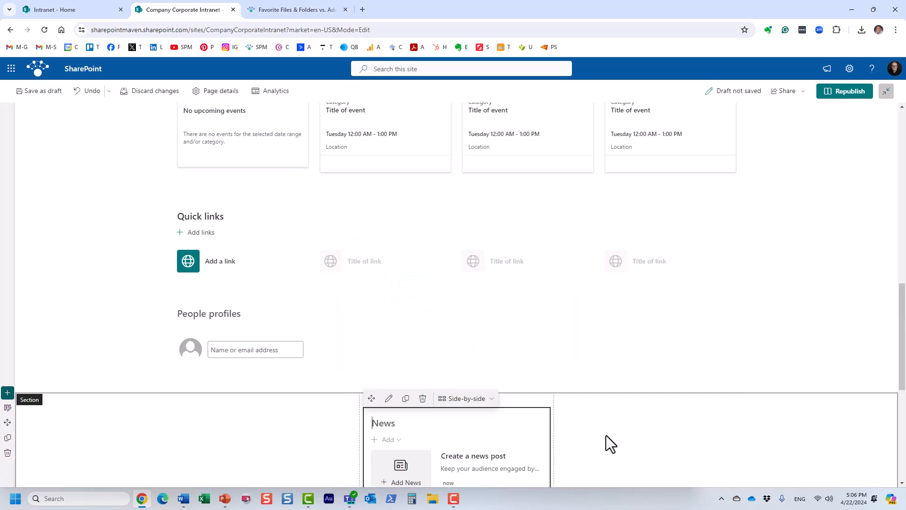
Title the new web part "News" and move it from the middle column to the first column of the three-column section.
{"action": "type", "text": "News"}
{"action": "scroll", "coordinate": [599, 418], "scroll_direction": "down", "scroll_amount": 3}
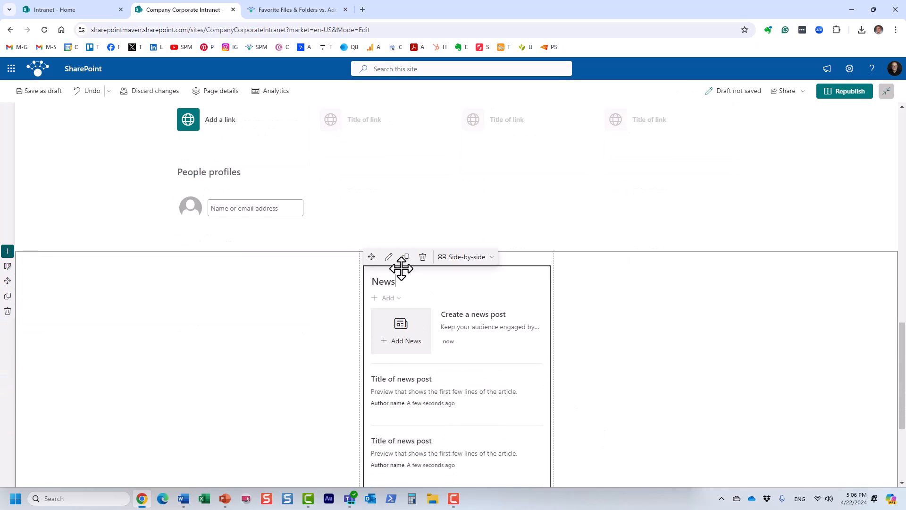
{"action": "left_click_drag", "start_coordinate": [372, 257], "coordinate": [234, 265]}
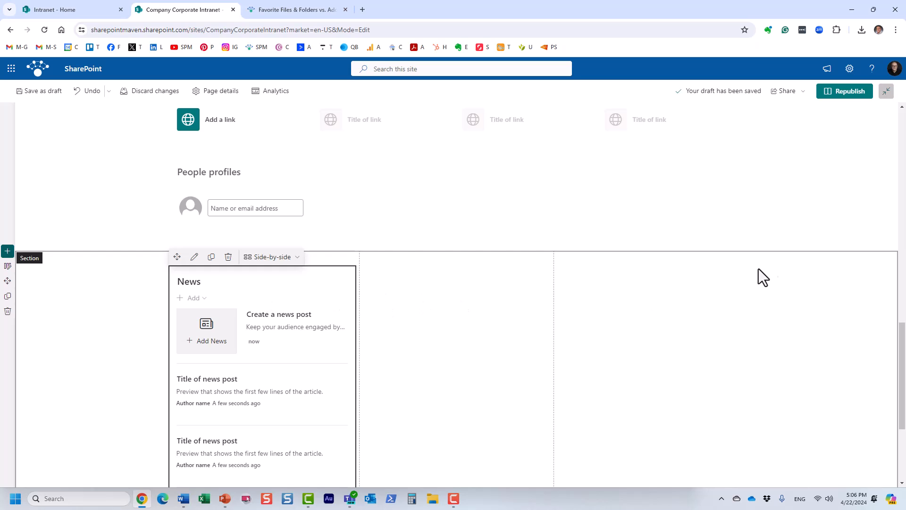
Republish the home page with the new News section.
{"action": "left_click", "coordinate": [847, 95]}
{"action": "left_click", "coordinate": [792, 287]}
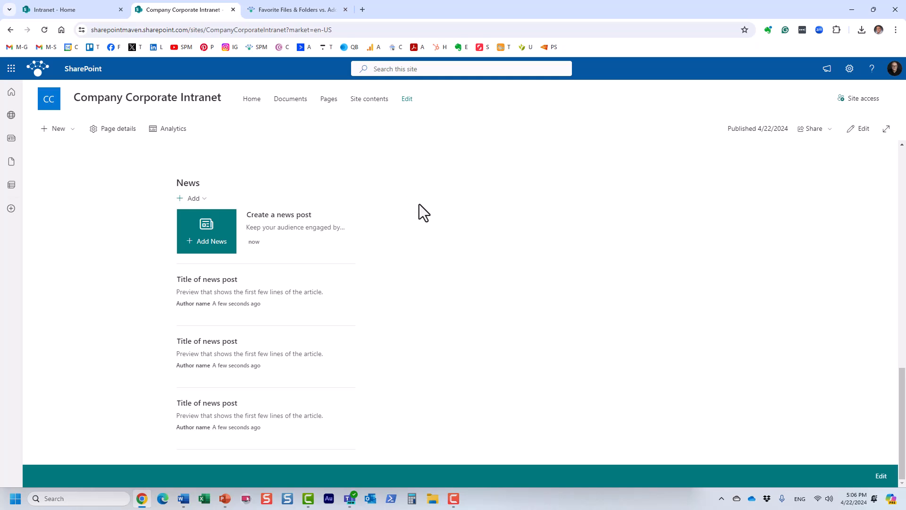
Post a news link to the open sharepointmaven.com article "Favorite Files & Folders vs. Add Shortcut to OneDrive" in the News web part.
{"action": "left_click", "coordinate": [195, 199]}
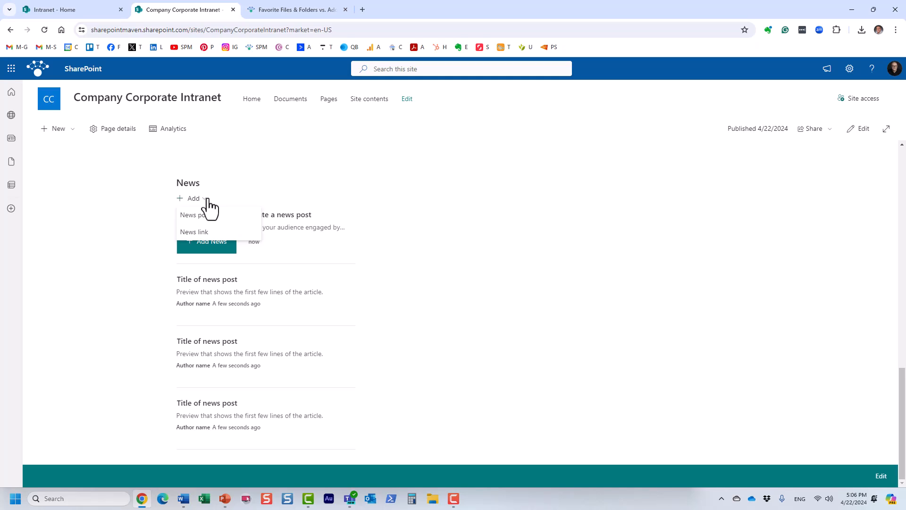
{"action": "left_click", "coordinate": [219, 232]}
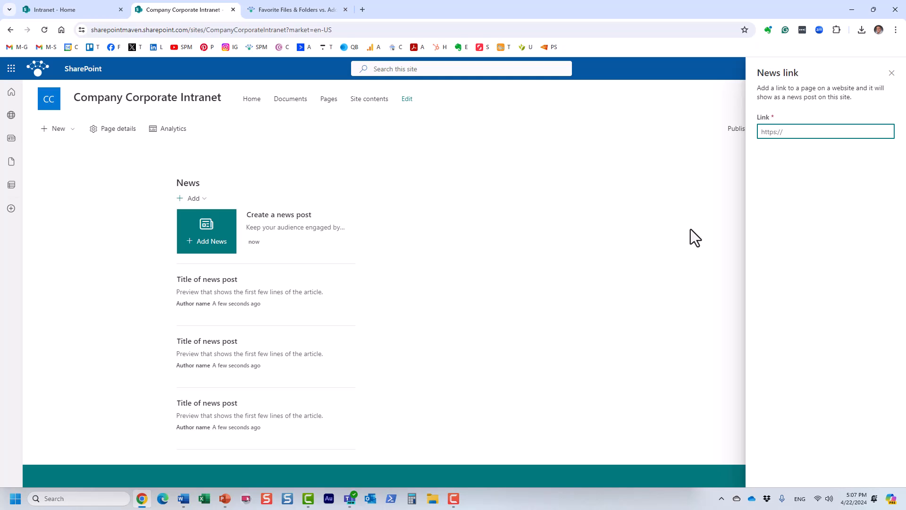
{"action": "left_click", "coordinate": [316, 8]}
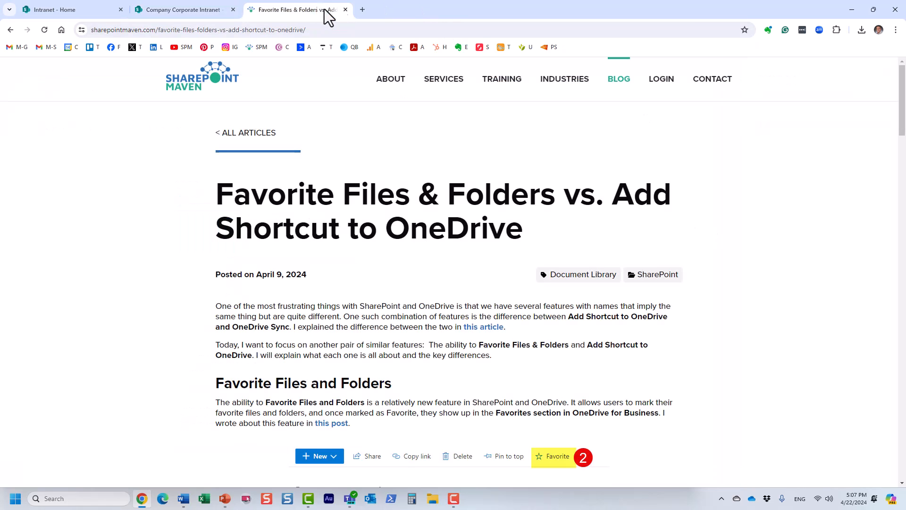
{"action": "left_click", "coordinate": [311, 30]}
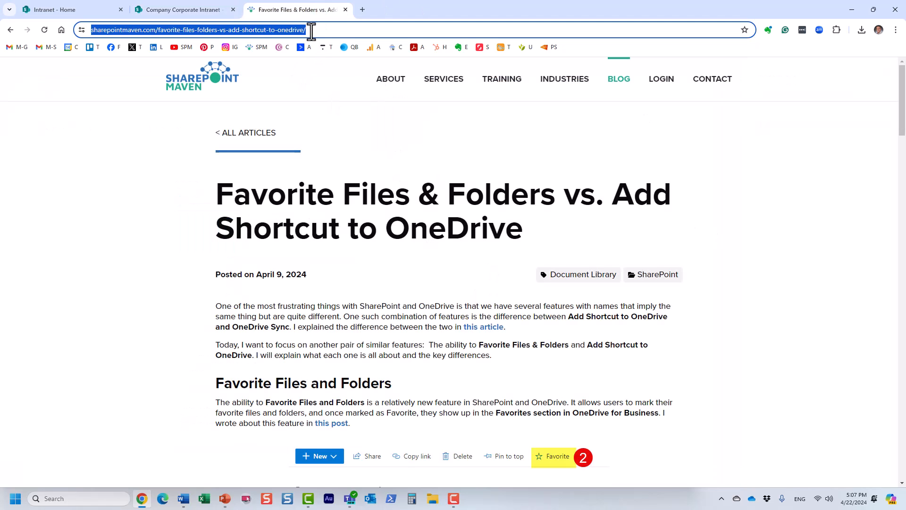
{"action": "left_click", "coordinate": [219, 10]}
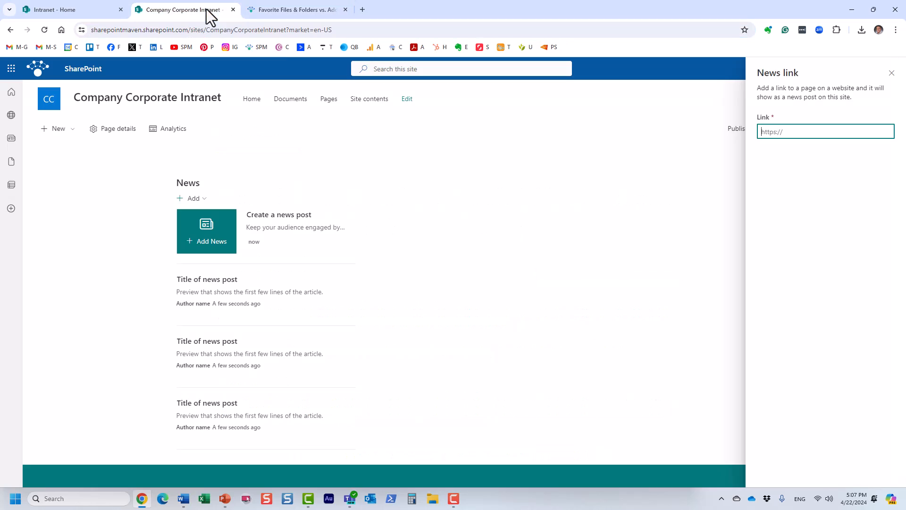
{"action": "key", "text": "ctrl+v"}
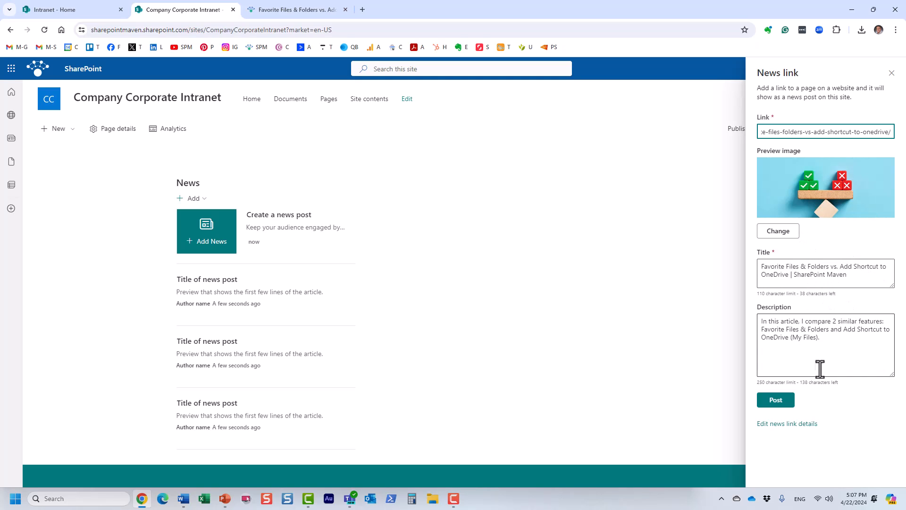
{"action": "left_click", "coordinate": [777, 401]}
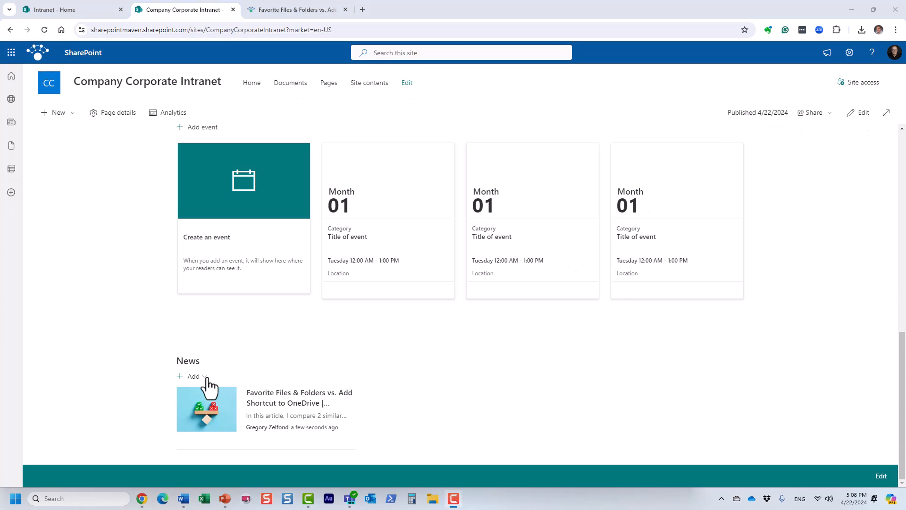
Create a news post from the News web part using the standard Blank template.
{"action": "left_click", "coordinate": [205, 378]}
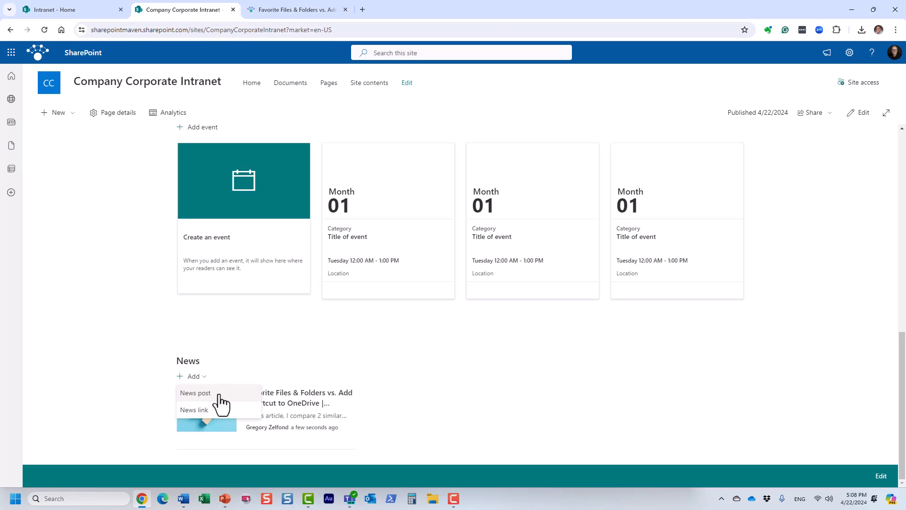
{"action": "left_click", "coordinate": [220, 396]}
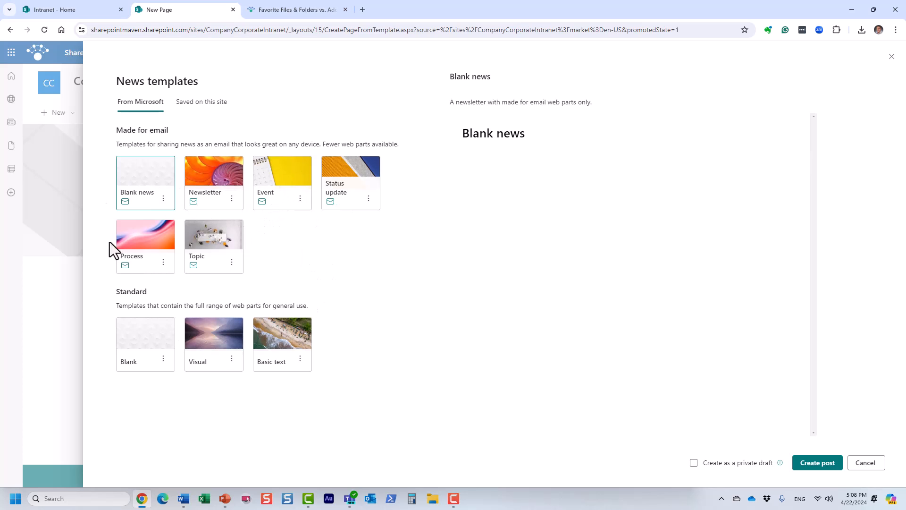
{"action": "left_click", "coordinate": [152, 336]}
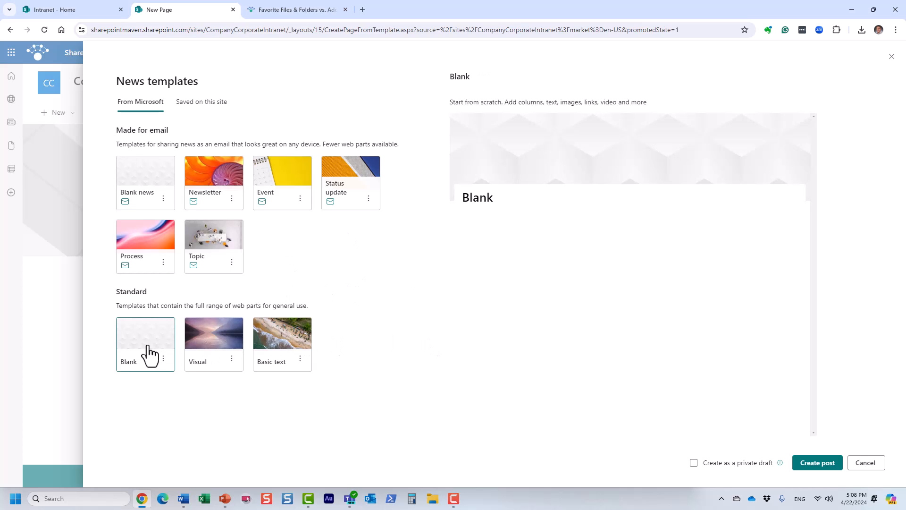
{"action": "left_click", "coordinate": [819, 465]}
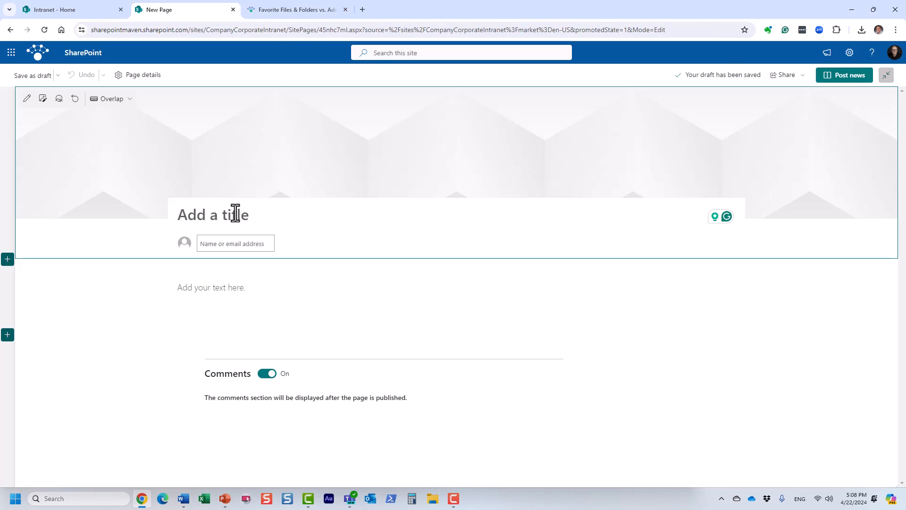
Title the news post "Townhall Meeting Soon" and enter "Hello" as its body text.
{"action": "type", "text": "Townha"}
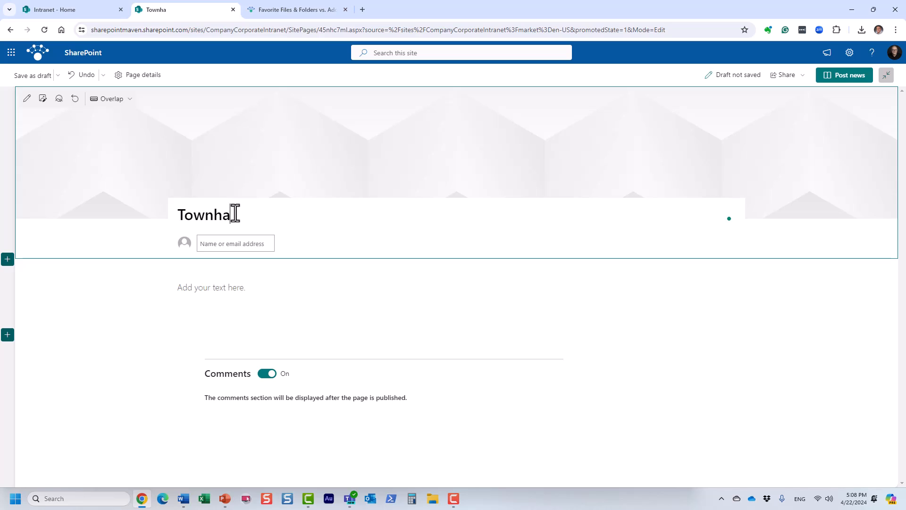
{"action": "type", "text": "ll Meeting "}
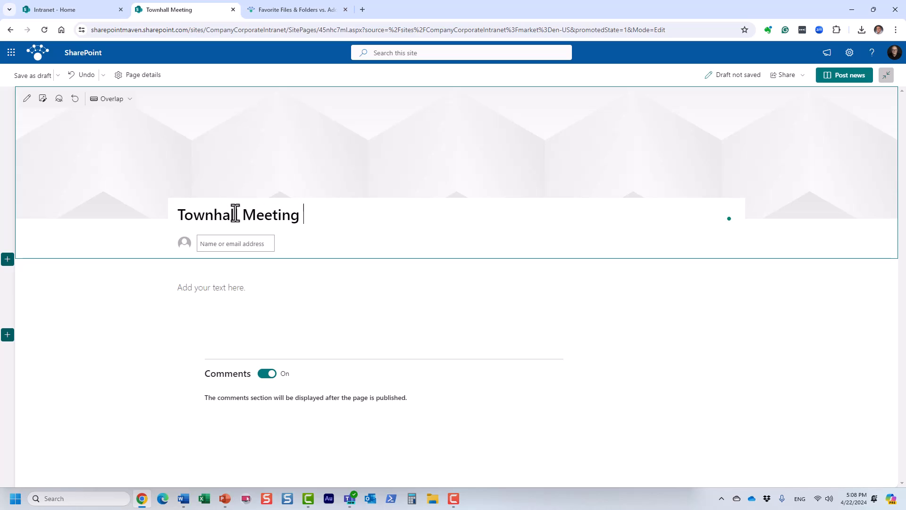
{"action": "type", "text": "Soon"}
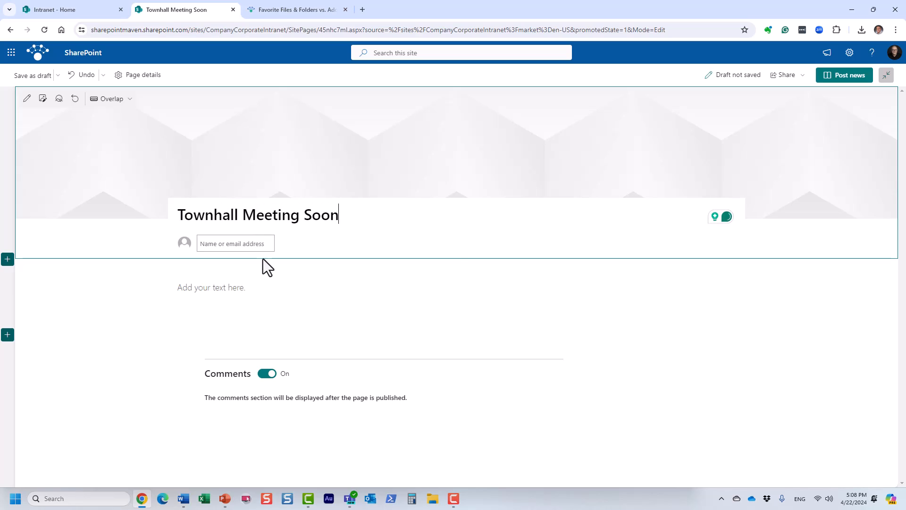
{"action": "left_click", "coordinate": [217, 289]}
{"action": "type", "text": "Hello"}
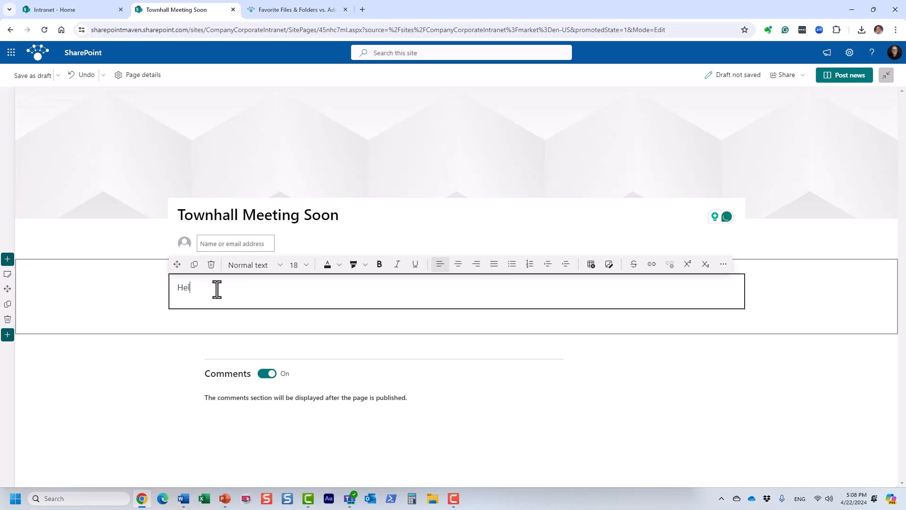
Replace the post's title banner with the stock image of a white gift tag and red string.
{"action": "mouse_move", "coordinate": [237, 155]}
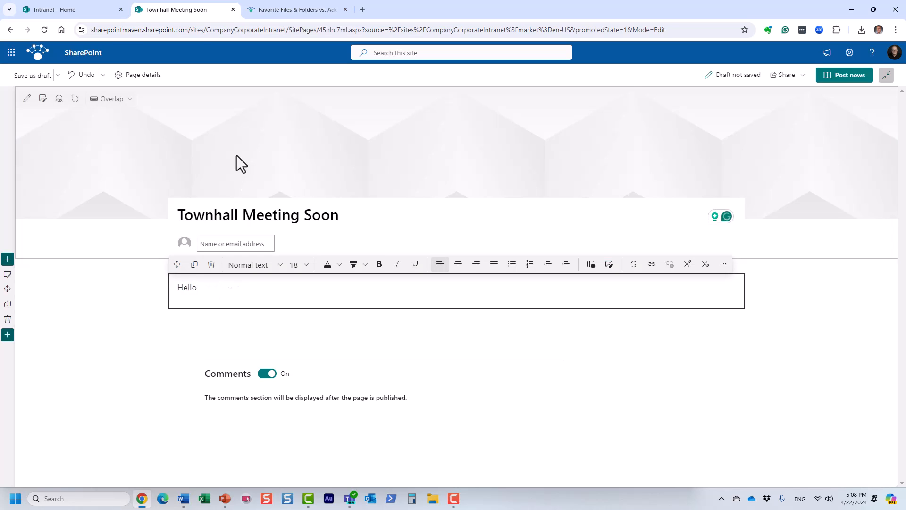
{"action": "left_click", "coordinate": [43, 99]}
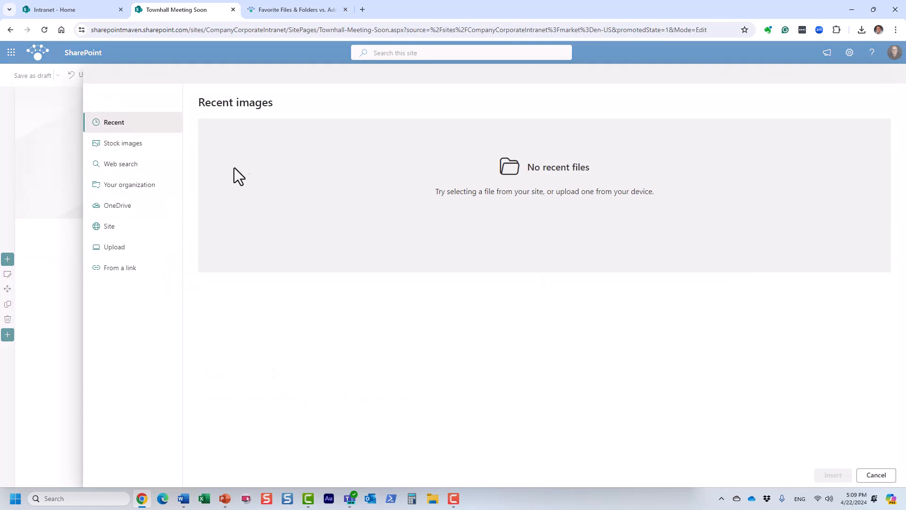
{"action": "left_click", "coordinate": [123, 143]}
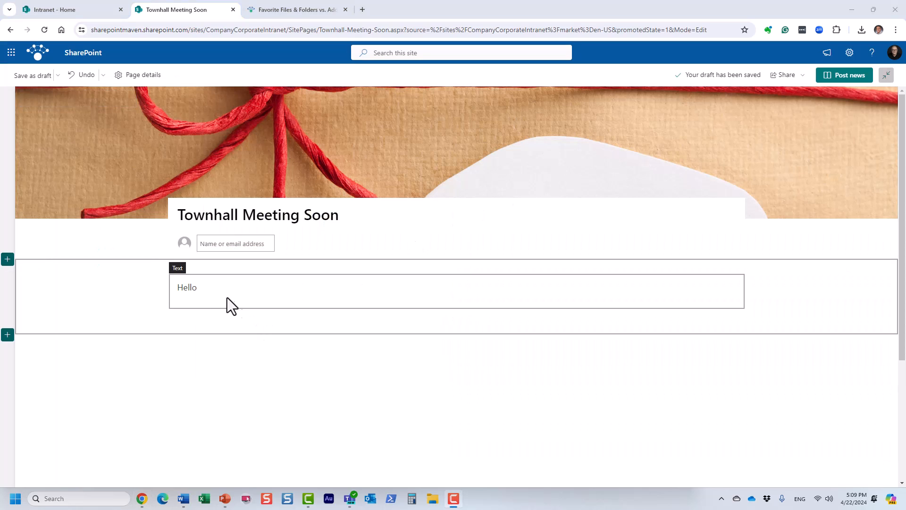
Add a two-column section below the "Hello" text and post the news.
{"action": "left_click", "coordinate": [214, 288]}
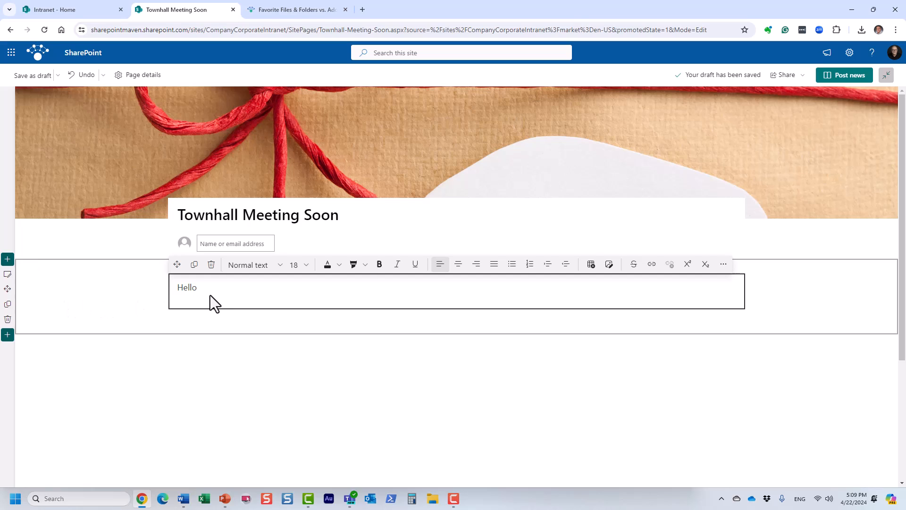
{"action": "left_click", "coordinate": [8, 334]}
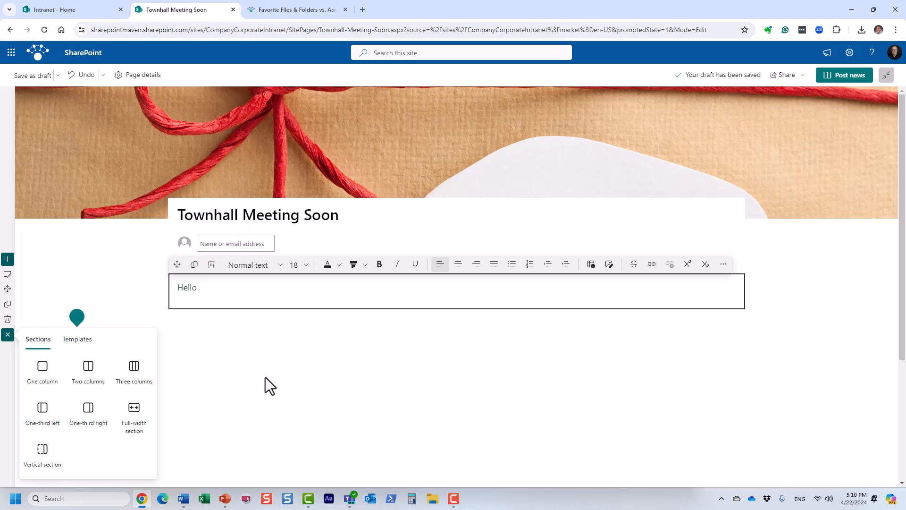
{"action": "left_click", "coordinate": [98, 373]}
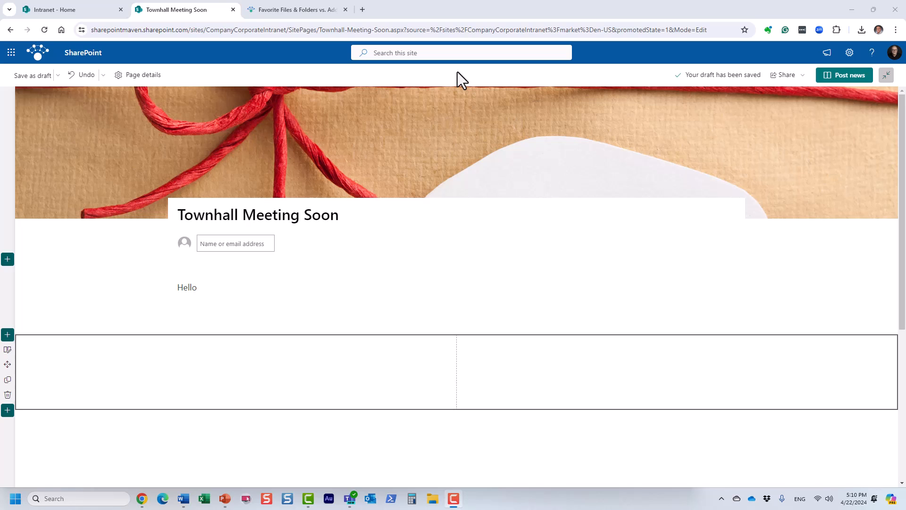
{"action": "left_click", "coordinate": [837, 80]}
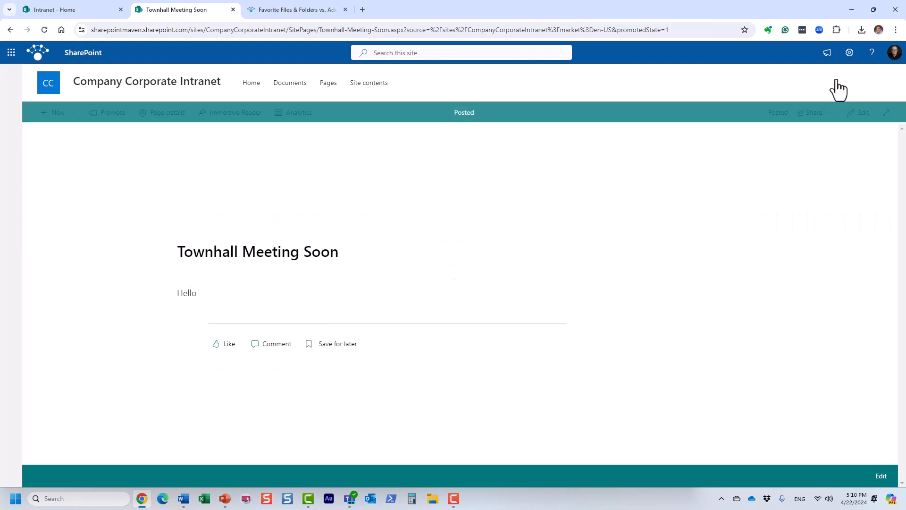
Return to the site's home page and view the posts in the News web part.
{"action": "left_click", "coordinate": [168, 90]}
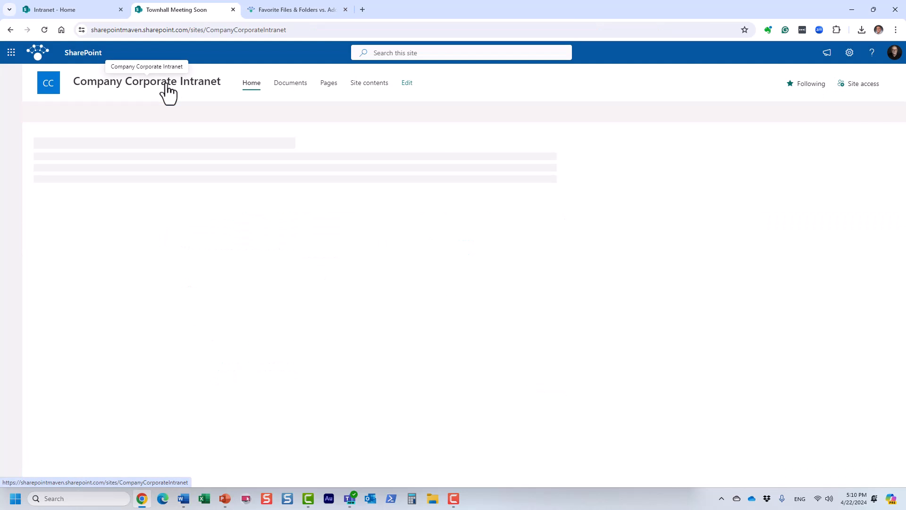
{"action": "scroll", "coordinate": [381, 315], "scroll_direction": "down", "scroll_amount": 10}
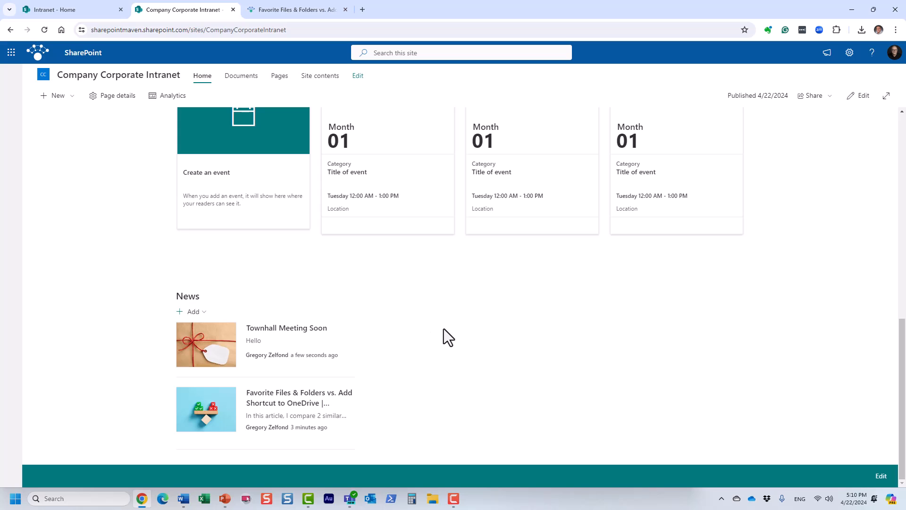
{"action": "key", "text": "F10"}
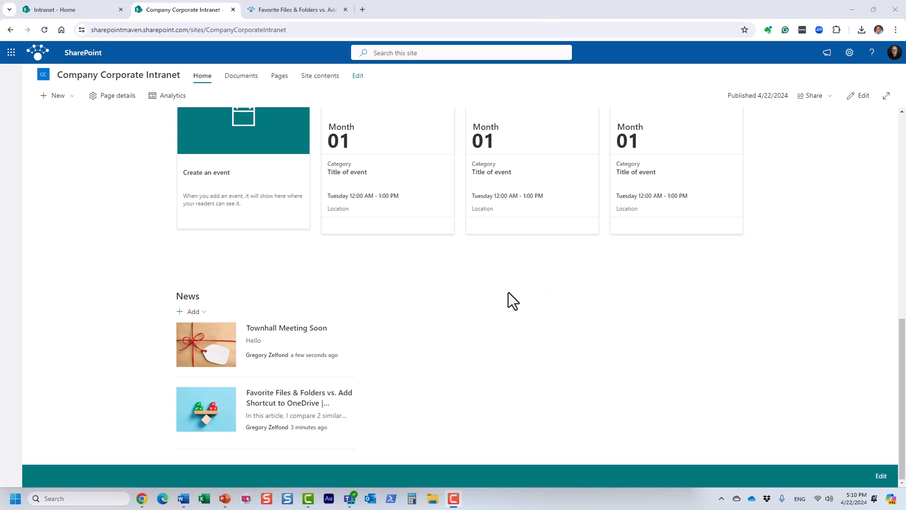
Open the site contents, look into the Documents library and return to the contents list.
{"action": "left_click", "coordinate": [850, 52]}
{"action": "left_click", "coordinate": [784, 140]}
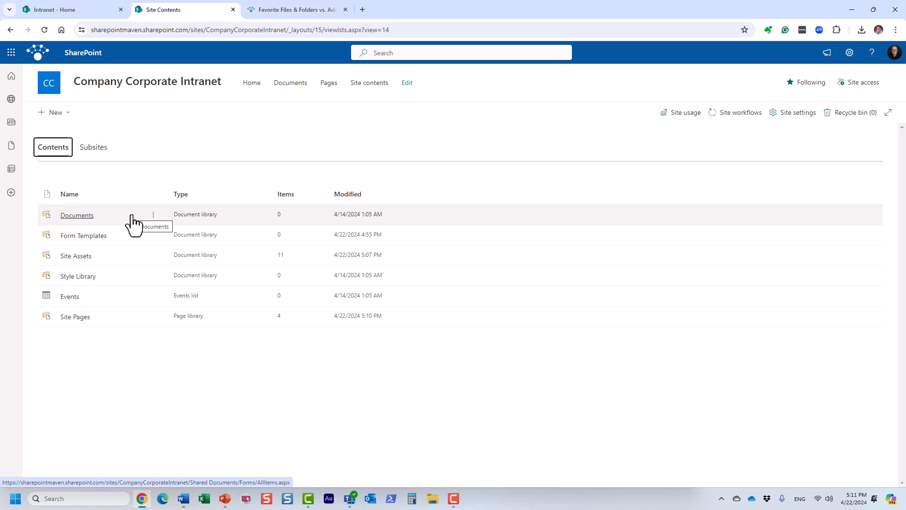
{"action": "left_click", "coordinate": [76, 217]}
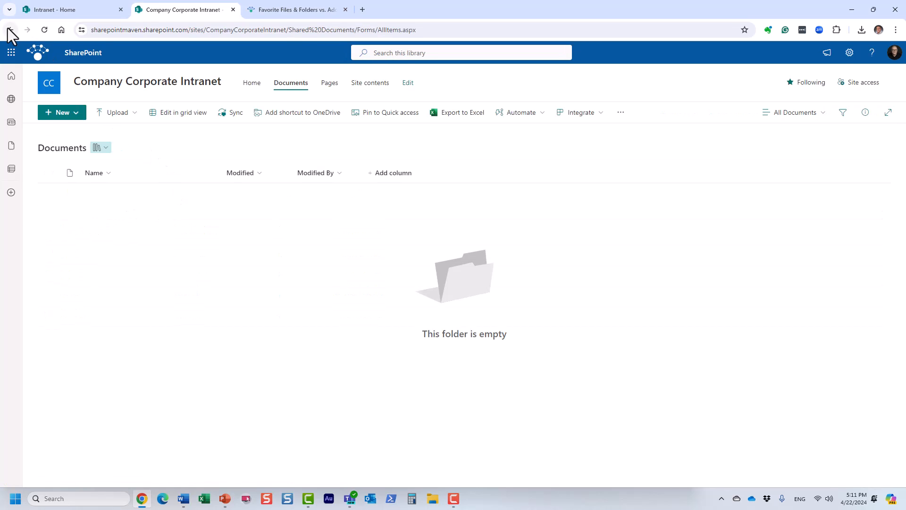
{"action": "left_click", "coordinate": [8, 29]}
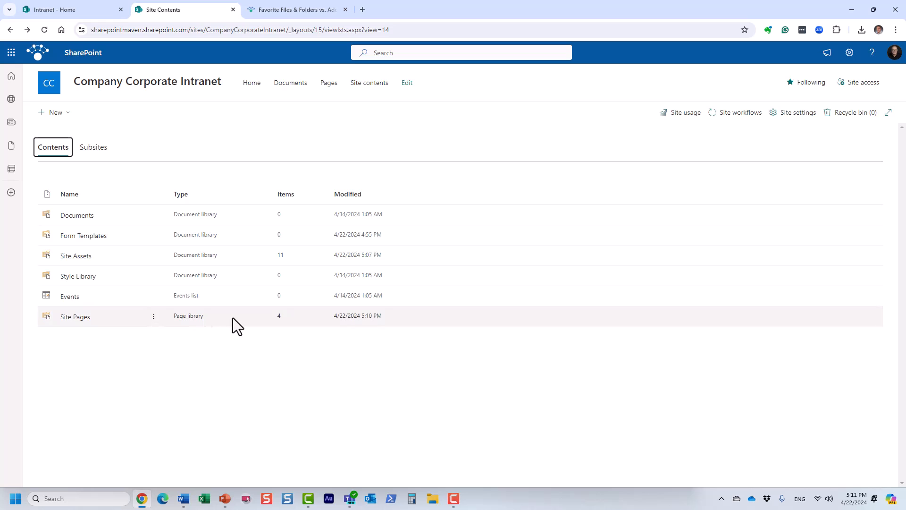
Examine the Site Pages library, marking Home.aspx and TopicHome.aspx first, and instead the Favorite Files & Folders and Townhall Meeting Soon pages.
{"action": "left_click", "coordinate": [83, 317]}
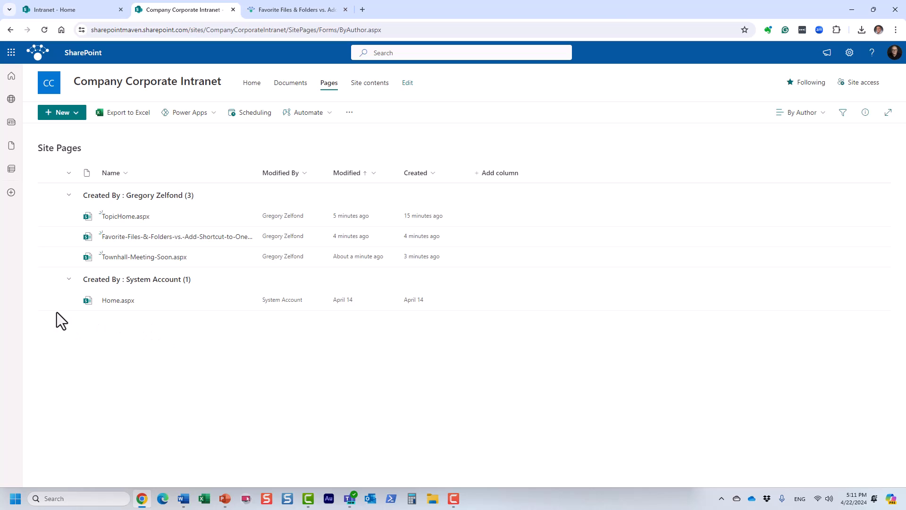
{"action": "left_click", "coordinate": [49, 301]}
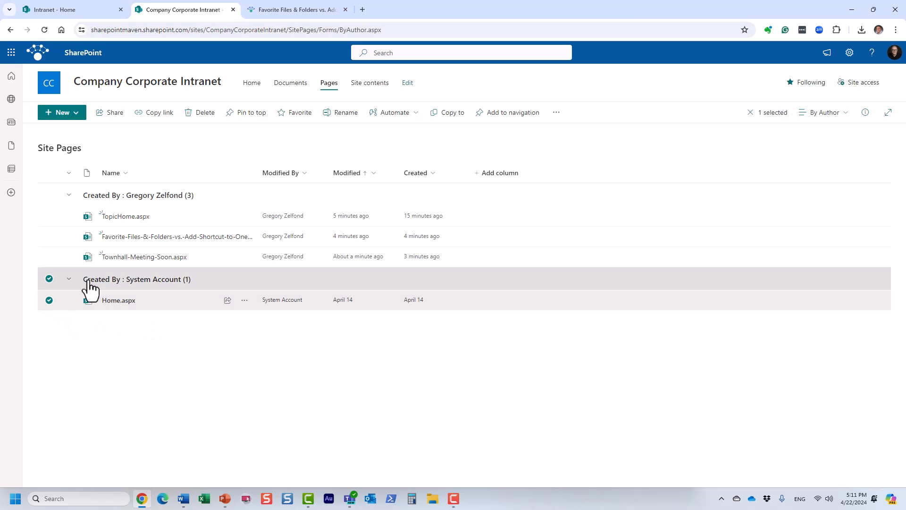
{"action": "left_click", "coordinate": [49, 216]}
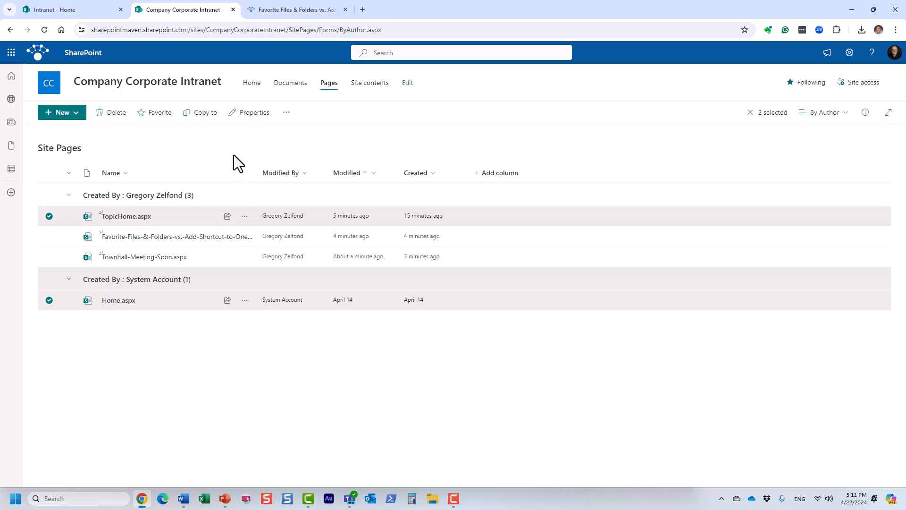
{"action": "left_click", "coordinate": [48, 217]}
{"action": "left_click", "coordinate": [44, 301]}
{"action": "left_click", "coordinate": [48, 236]}
{"action": "left_click", "coordinate": [49, 256]}
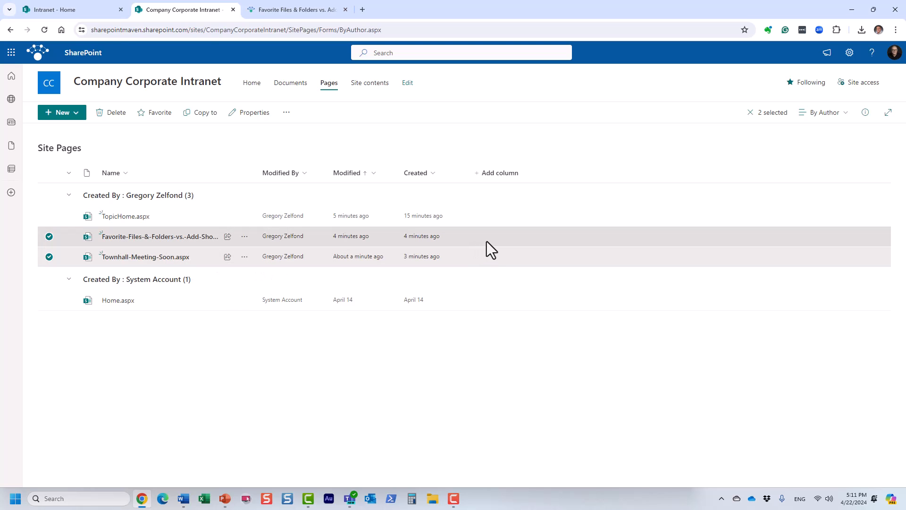
Clear the selected pages in the Site Pages library and open the Townhall Meeting Soon news page.
{"action": "left_click", "coordinate": [49, 237]}
{"action": "left_click", "coordinate": [49, 257]}
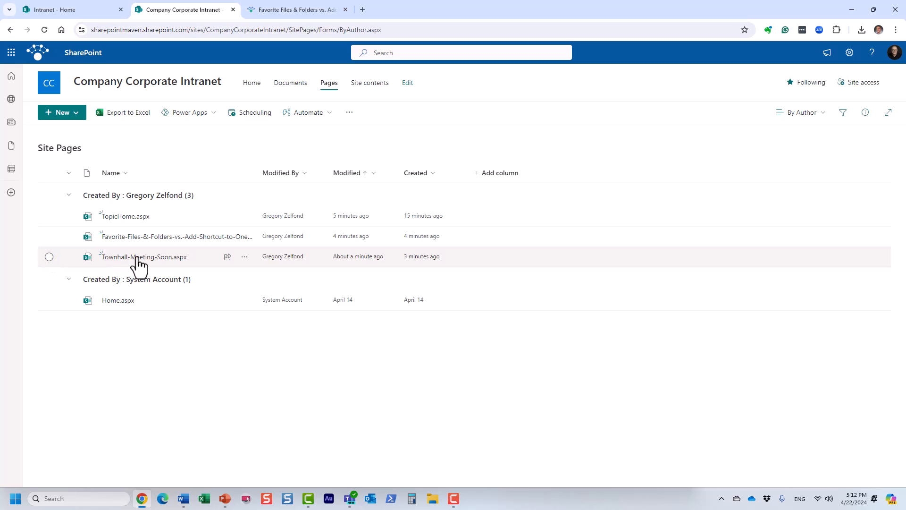
{"action": "left_click", "coordinate": [61, 255]}
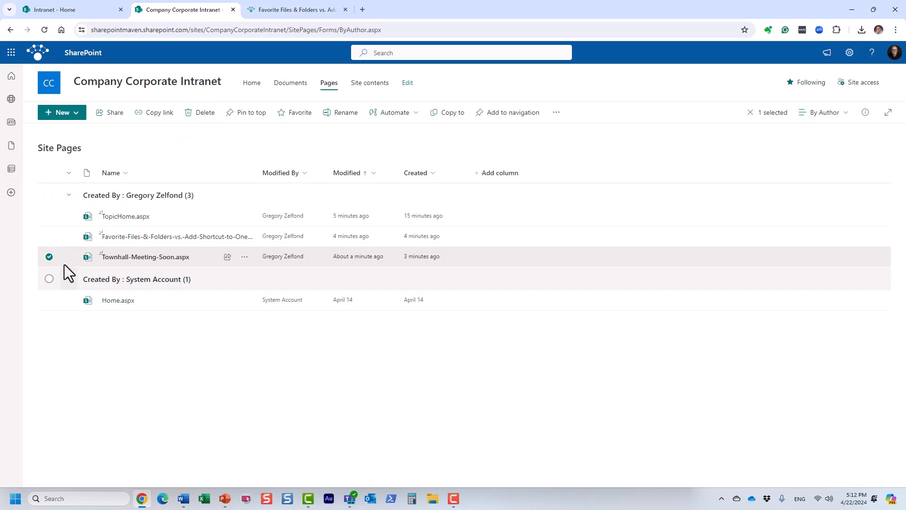
{"action": "left_click", "coordinate": [50, 257]}
{"action": "left_click", "coordinate": [118, 261]}
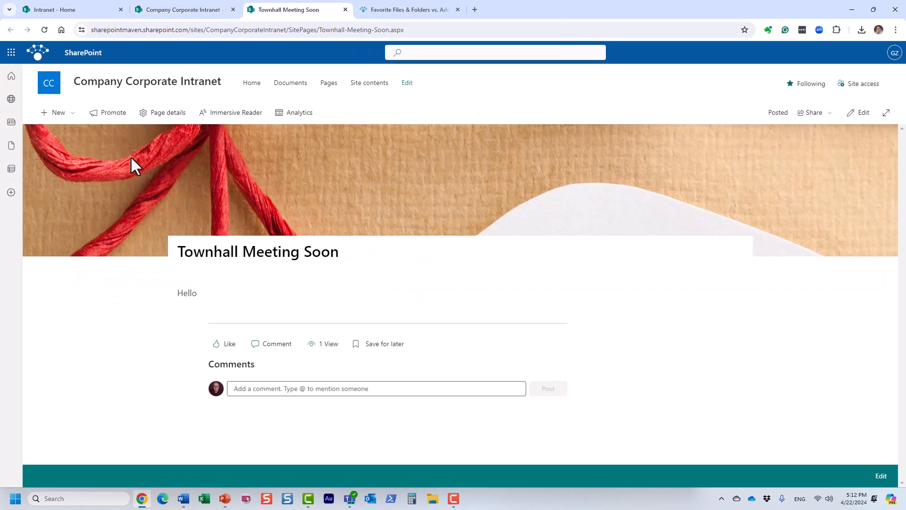
Open the site's home page for editing and delete the People profiles and Quick links web parts.
{"action": "left_click", "coordinate": [112, 86]}
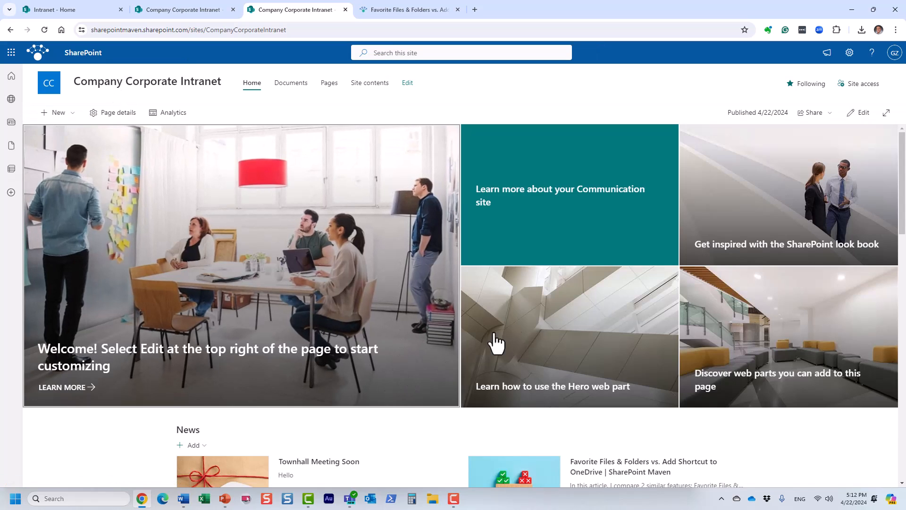
{"action": "scroll", "coordinate": [479, 350], "scroll_direction": "down", "scroll_amount": 10}
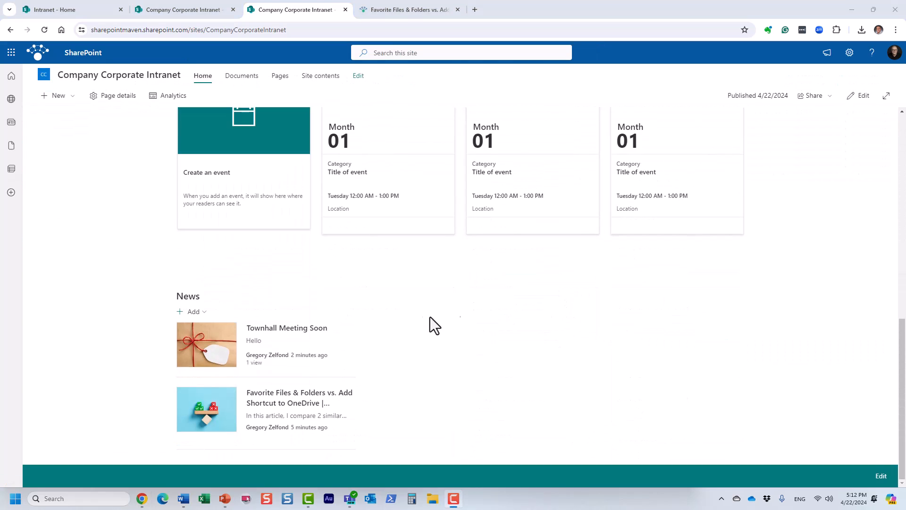
{"action": "left_click", "coordinate": [858, 96]}
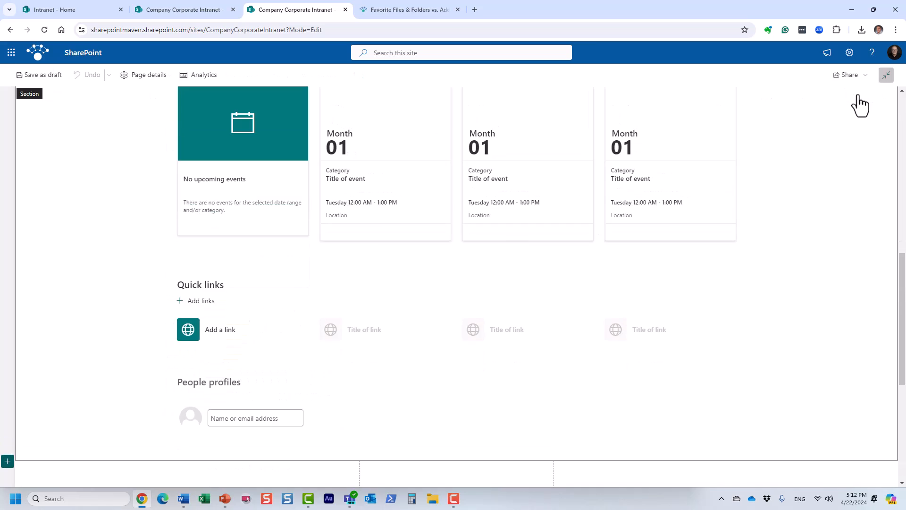
{"action": "scroll", "coordinate": [463, 382], "scroll_direction": "down", "scroll_amount": 5}
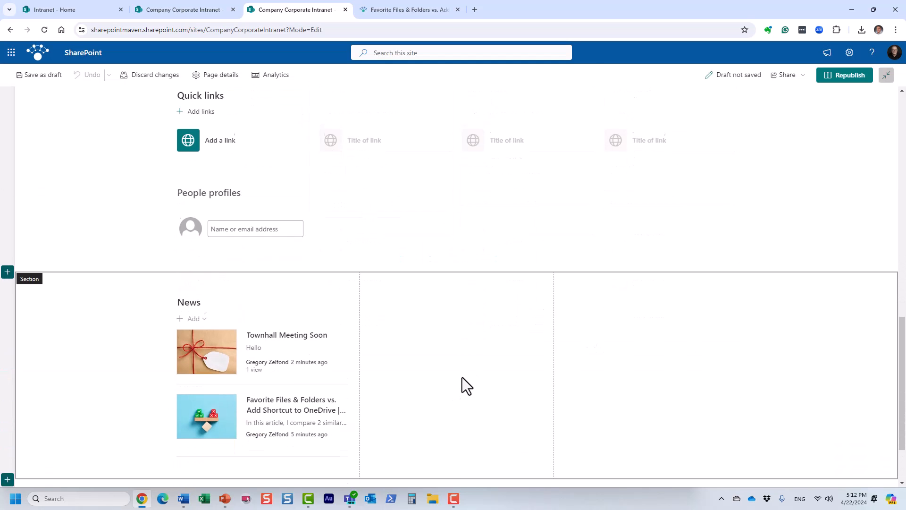
{"action": "scroll", "coordinate": [463, 378], "scroll_direction": "up", "scroll_amount": 4}
{"action": "left_click", "coordinate": [237, 340]}
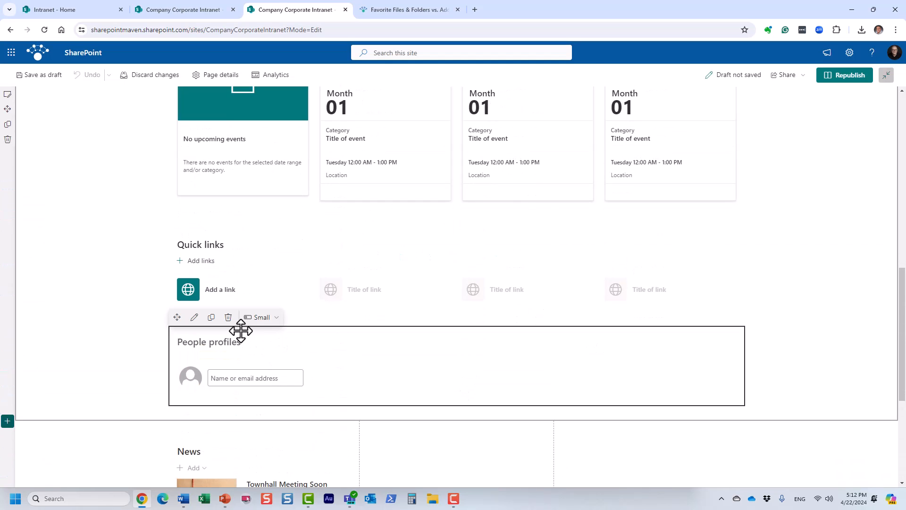
{"action": "left_click", "coordinate": [228, 319]}
{"action": "left_click", "coordinate": [211, 261]}
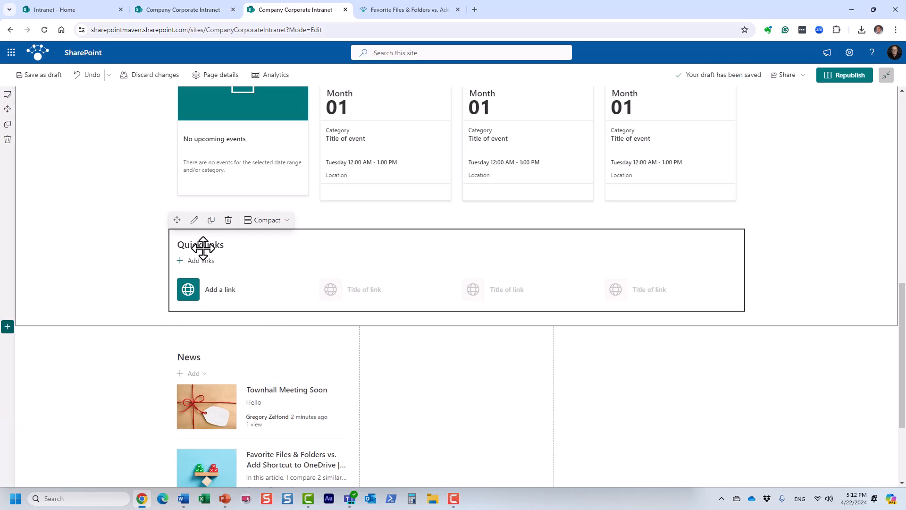
{"action": "left_click", "coordinate": [228, 220]}
Delete the Events web part and the upper News web part, along with the empty section left below the Hero.
{"action": "scroll", "coordinate": [231, 223], "scroll_direction": "up", "scroll_amount": 4}
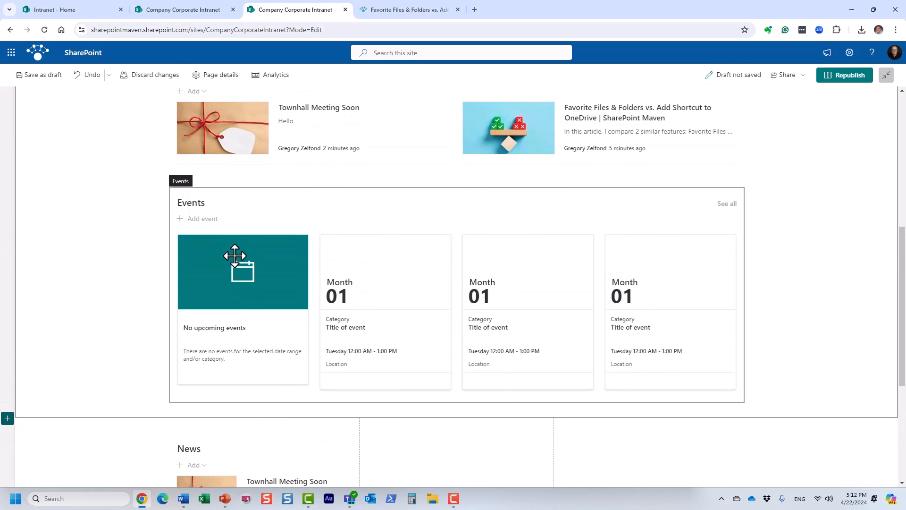
{"action": "left_click", "coordinate": [231, 219]}
{"action": "left_click", "coordinate": [229, 178]}
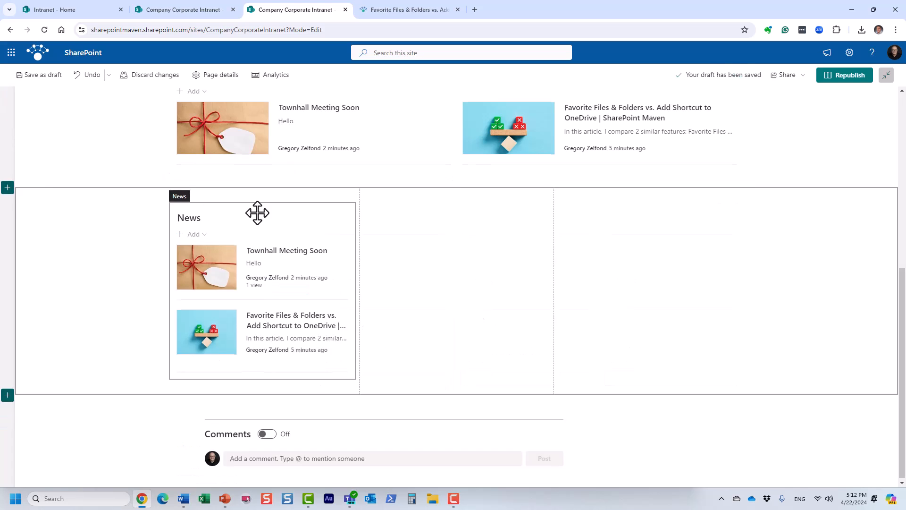
{"action": "scroll", "coordinate": [257, 212], "scroll_direction": "up", "scroll_amount": 4}
{"action": "left_click", "coordinate": [228, 239]}
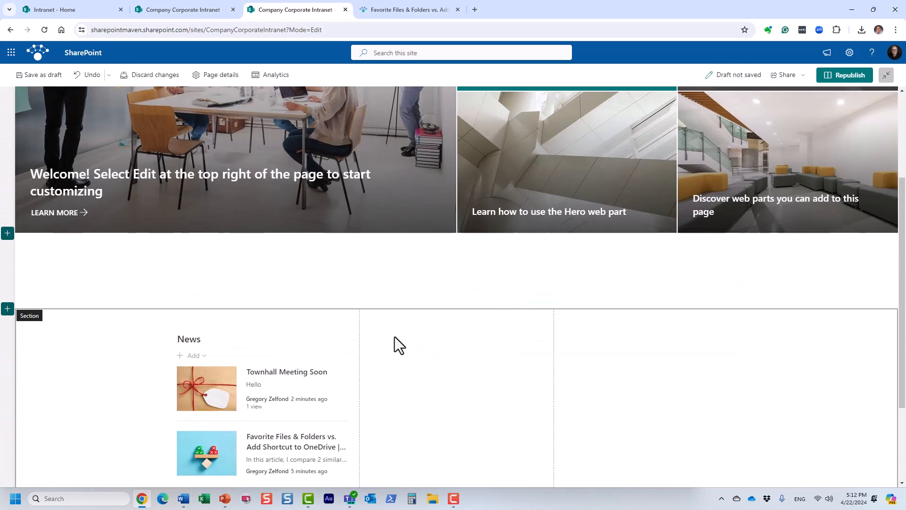
{"action": "left_click", "coordinate": [239, 279]}
{"action": "left_click", "coordinate": [8, 293]}
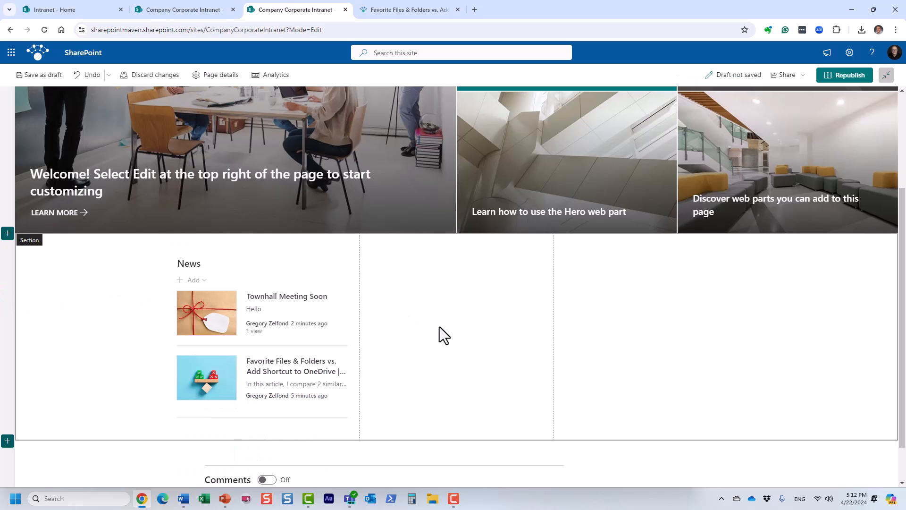
Open the remaining News web part's settings, try Select sites as the news source, and set it back to This site.
{"action": "left_click", "coordinate": [225, 267]}
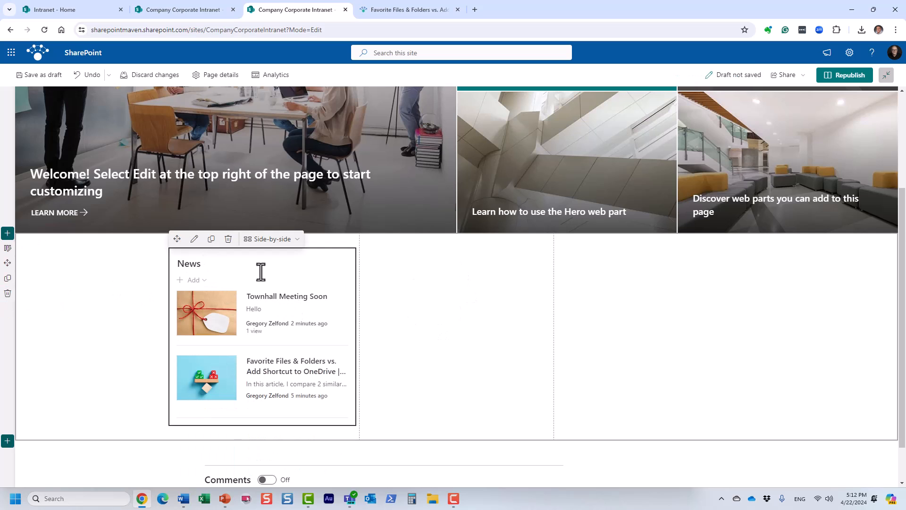
{"action": "left_click", "coordinate": [194, 239]}
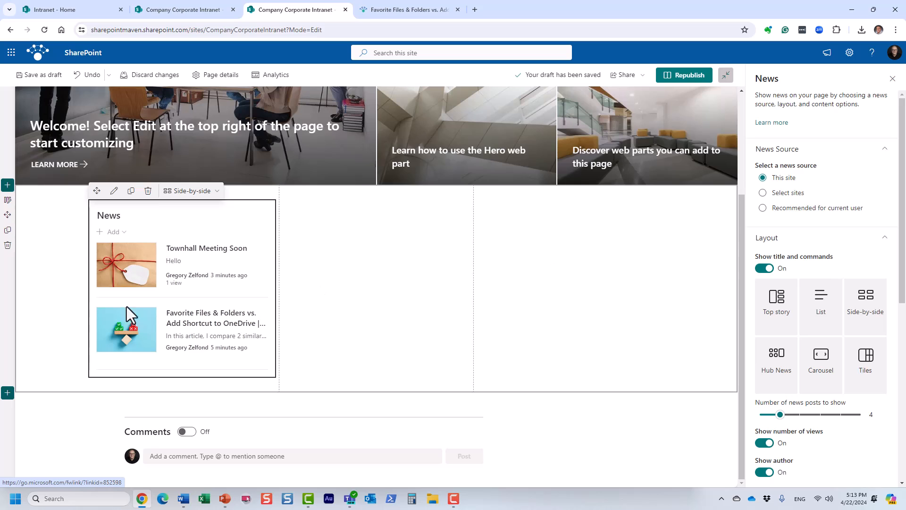
{"action": "left_click", "coordinate": [763, 192]}
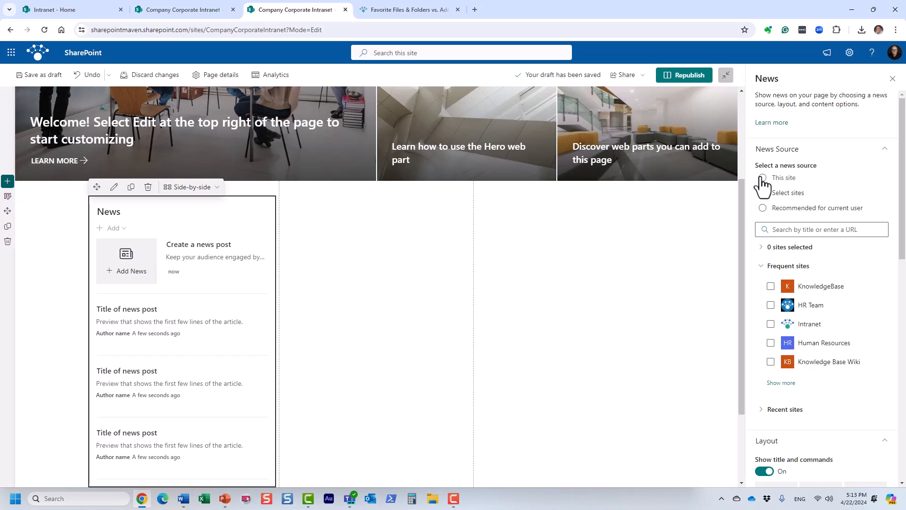
{"action": "left_click", "coordinate": [763, 178]}
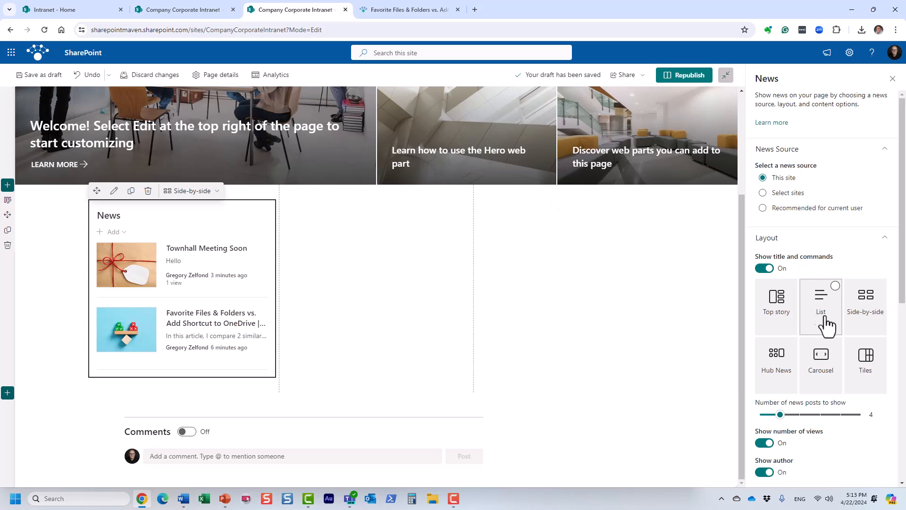
Try the Side-by-side, Hub News and Top story layouts, and set the News web part to List with 3 posts and the number of views shown.
{"action": "scroll", "coordinate": [803, 331], "scroll_direction": "down", "scroll_amount": 2}
{"action": "left_click", "coordinate": [866, 227]}
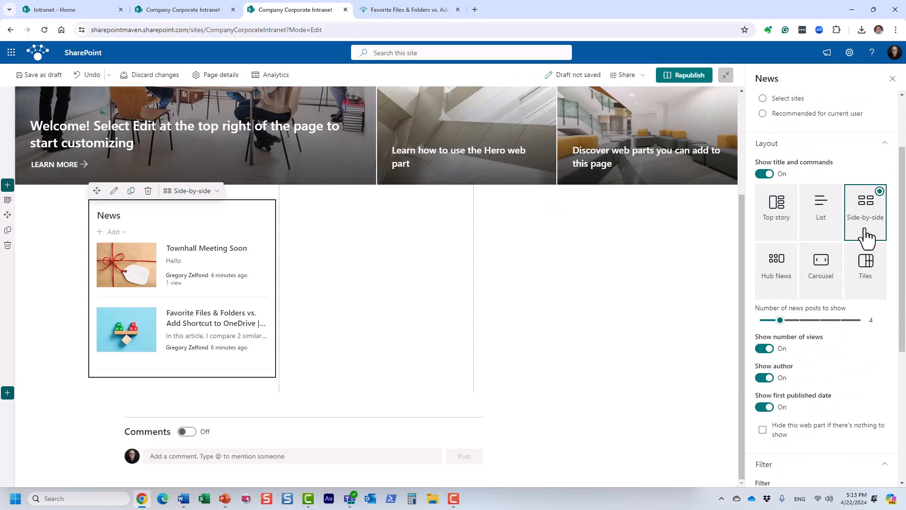
{"action": "left_click", "coordinate": [780, 282]}
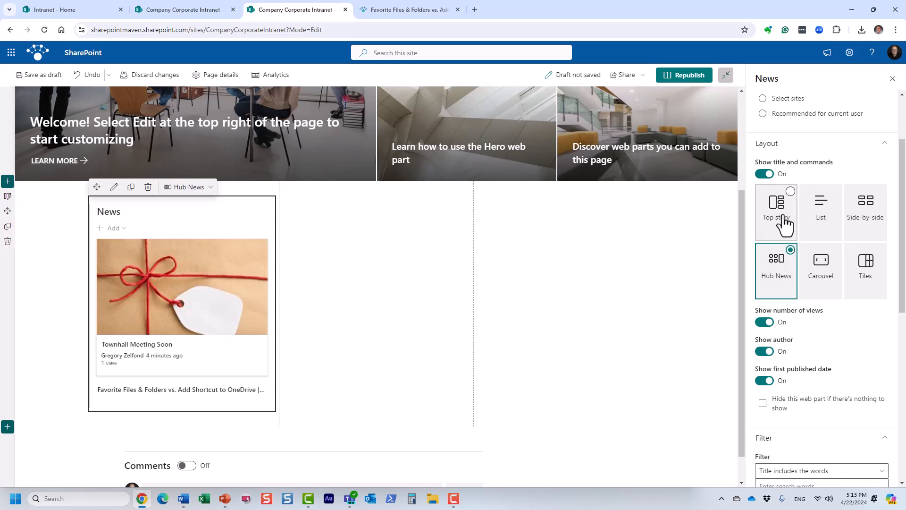
{"action": "left_click", "coordinate": [783, 217]}
{"action": "left_click", "coordinate": [828, 220]}
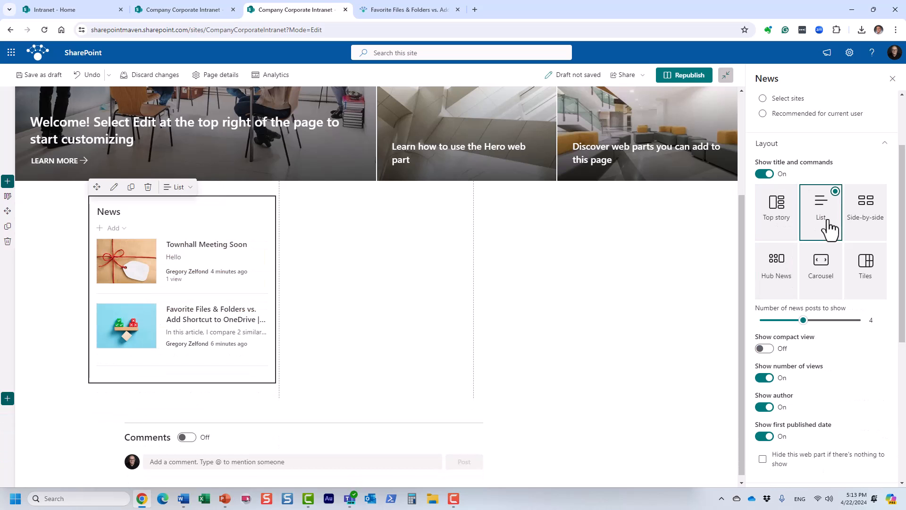
{"action": "left_click_drag", "start_coordinate": [803, 321], "coordinate": [786, 330]}
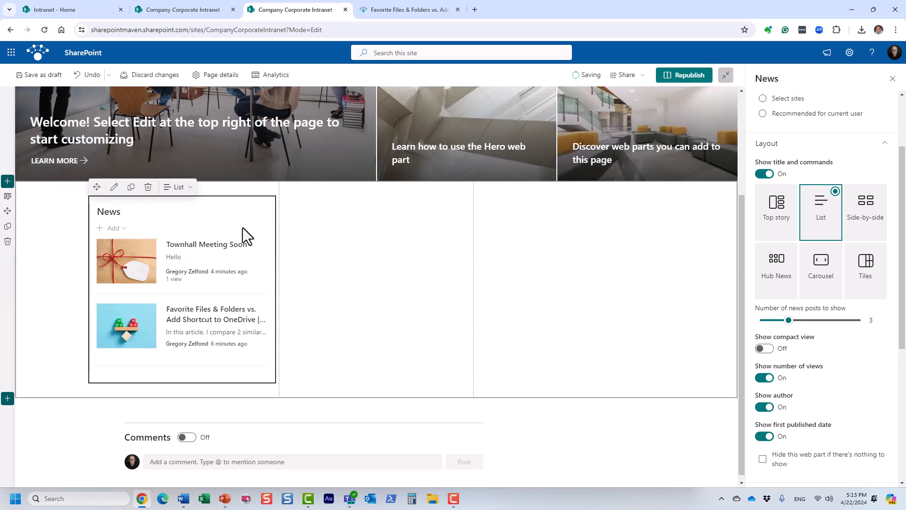
{"action": "left_click", "coordinate": [764, 378]}
{"action": "left_click", "coordinate": [764, 378]}
Set the news order to the Favorite Files & Folders post first and Townhall Meeting Soon second, and close the web part's settings.
{"action": "scroll", "coordinate": [834, 369], "scroll_direction": "down", "scroll_amount": 5}
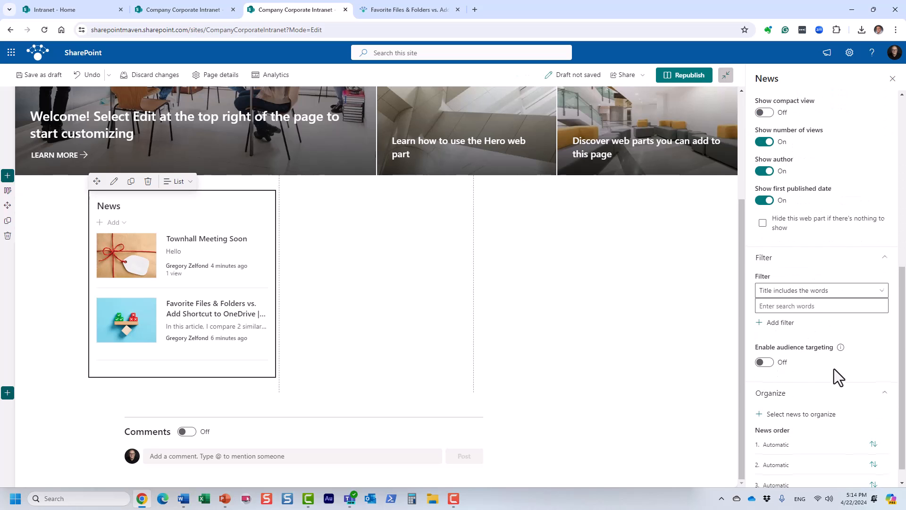
{"action": "scroll", "coordinate": [834, 369], "scroll_direction": "down", "scroll_amount": 1}
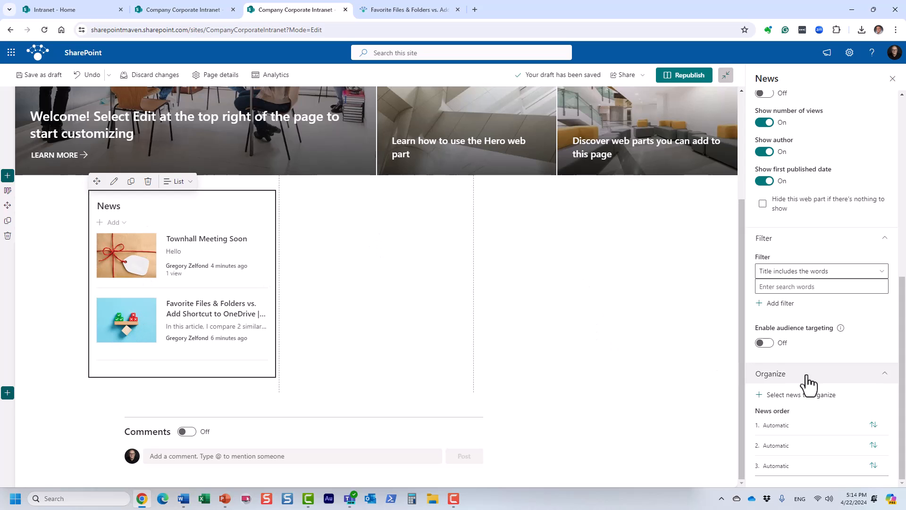
{"action": "left_click", "coordinate": [780, 397]}
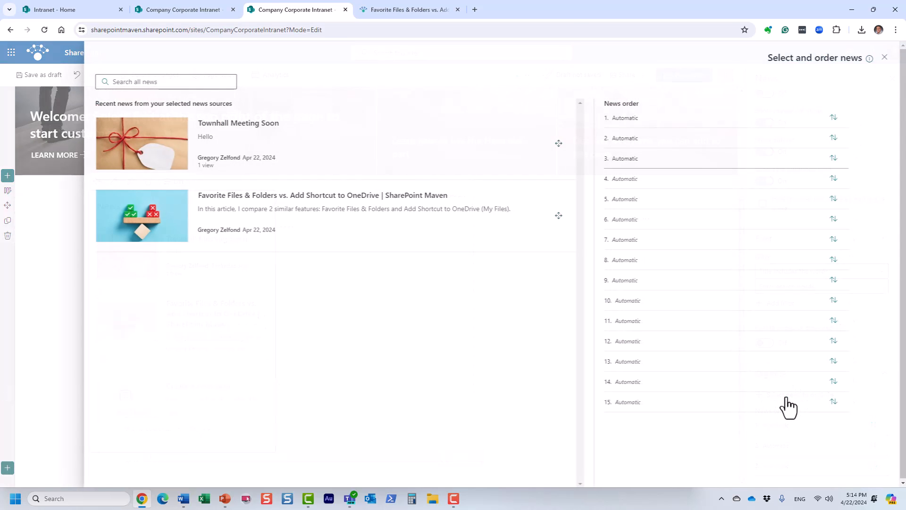
{"action": "left_click_drag", "start_coordinate": [193, 205], "coordinate": [662, 105]}
{"action": "left_click", "coordinate": [172, 139]}
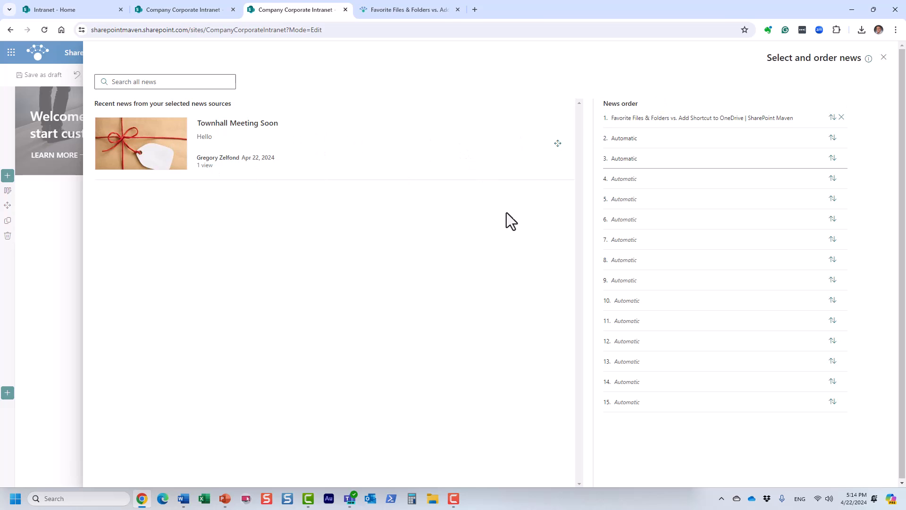
{"action": "left_click_drag", "start_coordinate": [558, 143], "coordinate": [658, 135]}
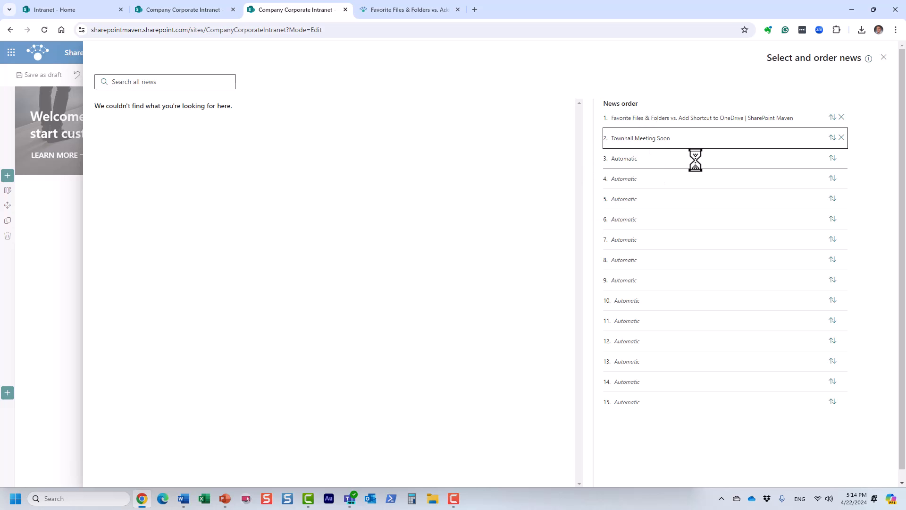
{"action": "left_click", "coordinate": [883, 57]}
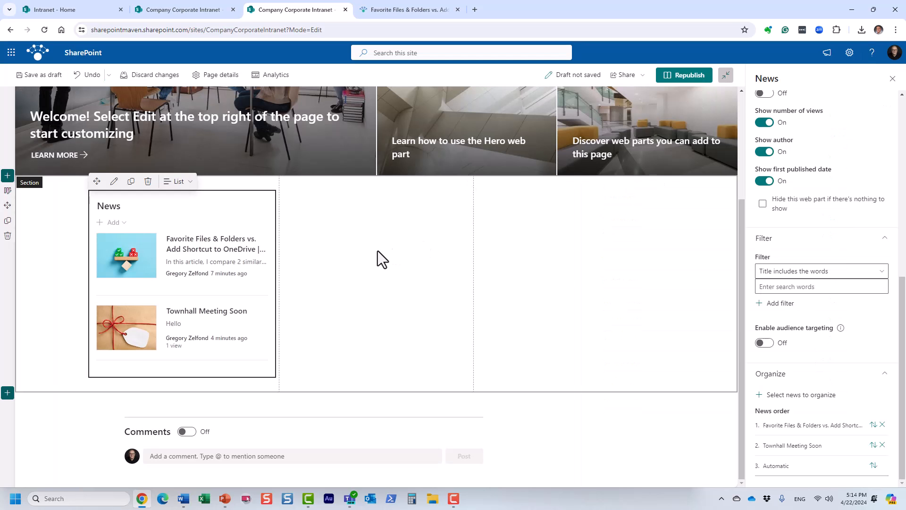
{"action": "left_click", "coordinate": [896, 84]}
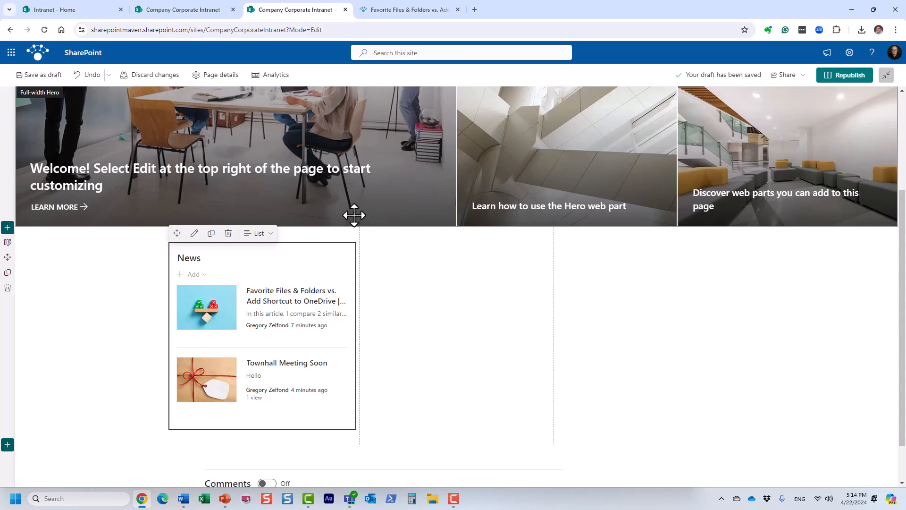
Republish the home page and view its reorganized News web part.
{"action": "scroll", "coordinate": [493, 359], "scroll_direction": "up", "scroll_amount": 3}
{"action": "scroll", "coordinate": [496, 364], "scroll_direction": "down", "scroll_amount": 3}
{"action": "scroll", "coordinate": [506, 385], "scroll_direction": "up", "scroll_amount": 3}
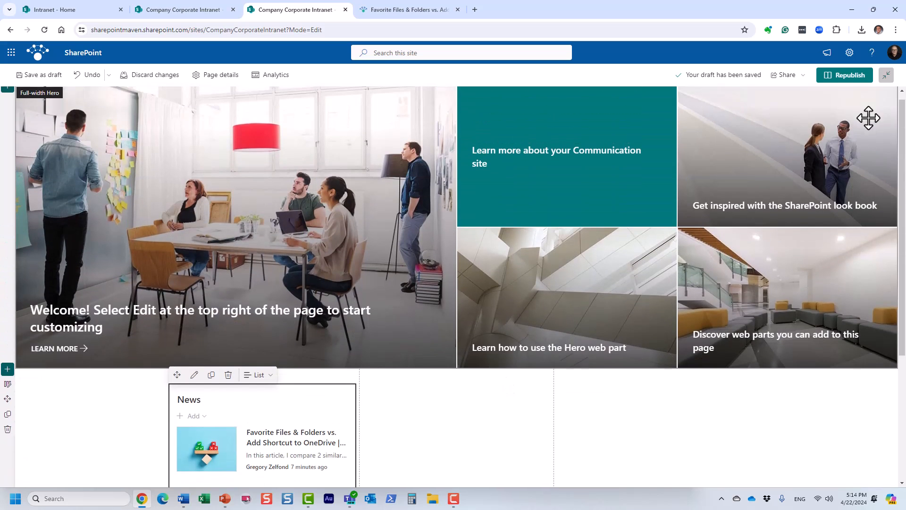
{"action": "left_click", "coordinate": [841, 77]}
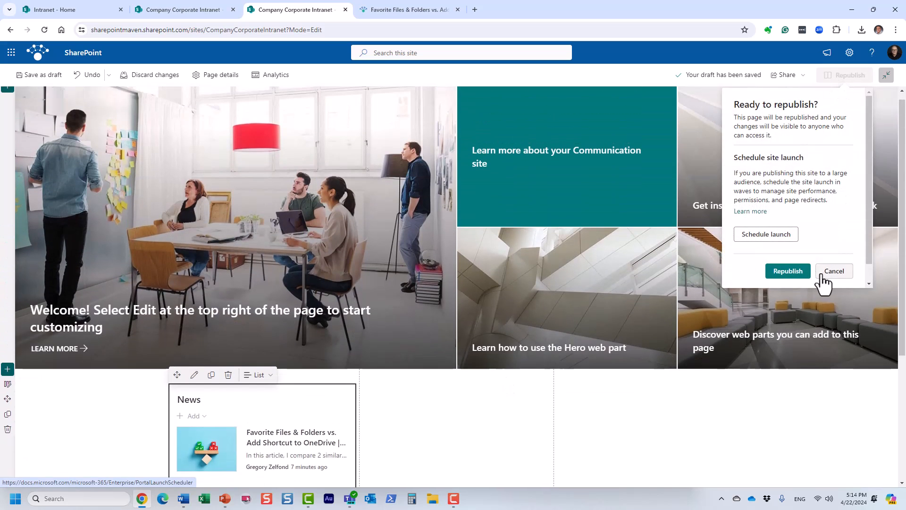
{"action": "left_click", "coordinate": [793, 278]}
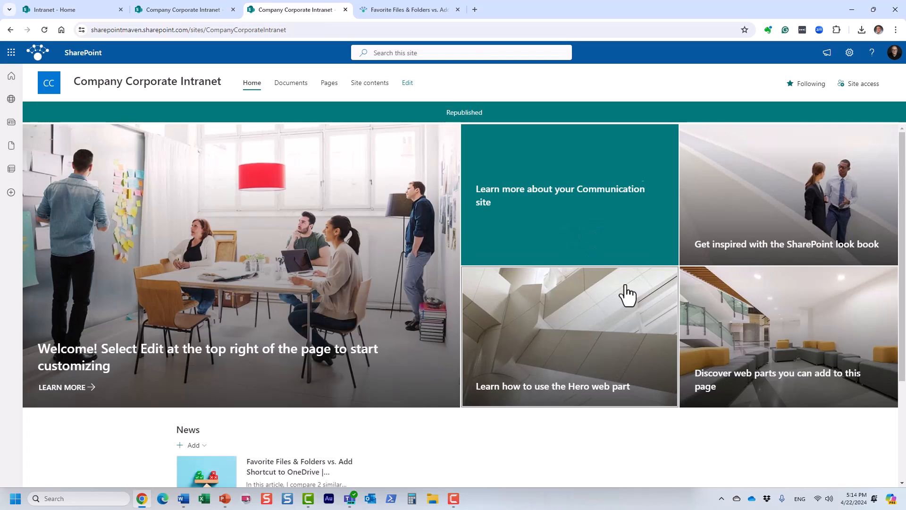
{"action": "scroll", "coordinate": [622, 290], "scroll_direction": "down", "scroll_amount": 3}
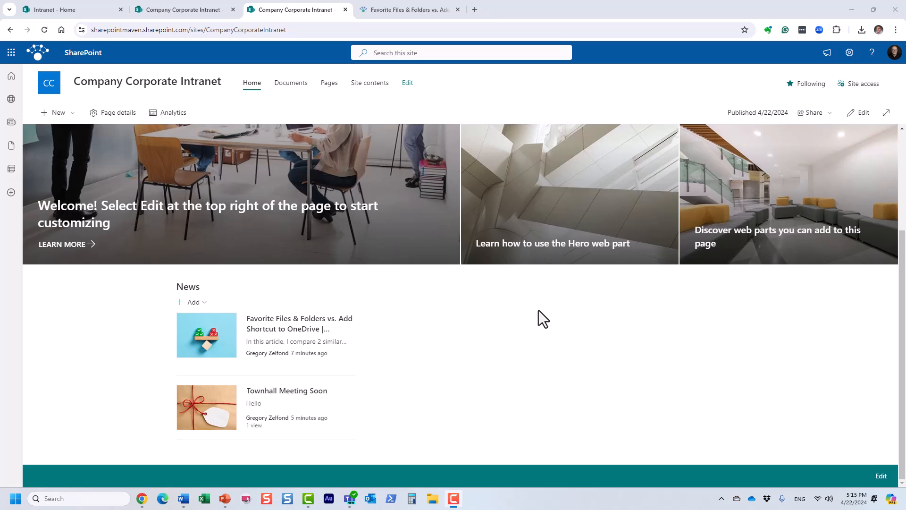
Add an Events web part titled Upcoming Events to the column beside News, and republish the home page.
{"action": "left_click", "coordinate": [859, 112]}
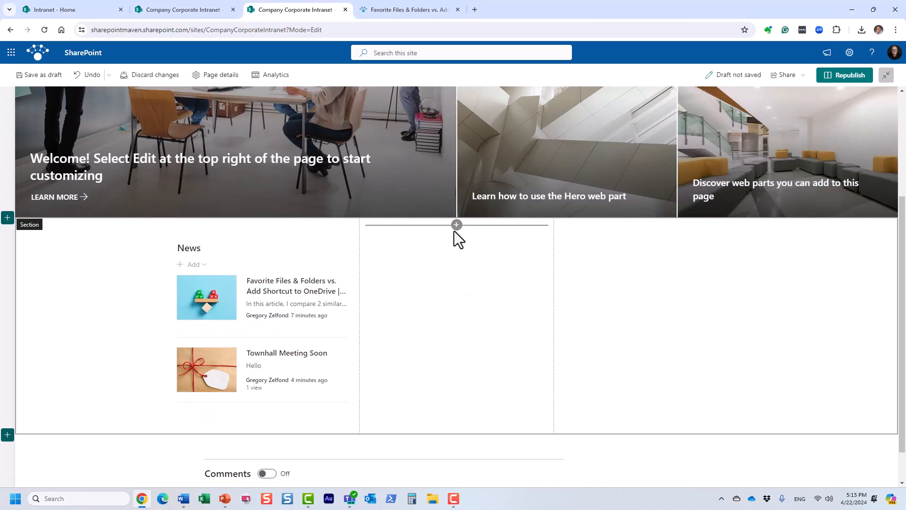
{"action": "left_click", "coordinate": [456, 225]}
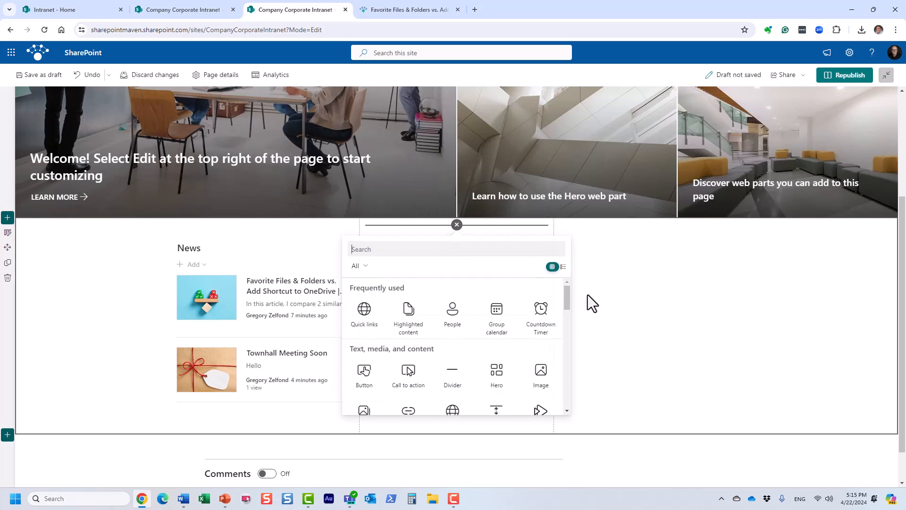
{"action": "left_click_drag", "start_coordinate": [565, 292], "coordinate": [568, 354]}
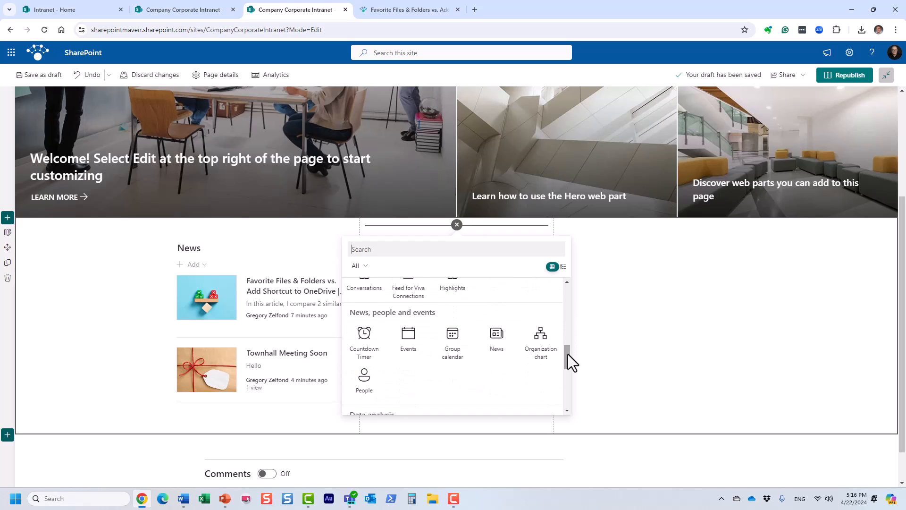
{"action": "left_click", "coordinate": [414, 341]}
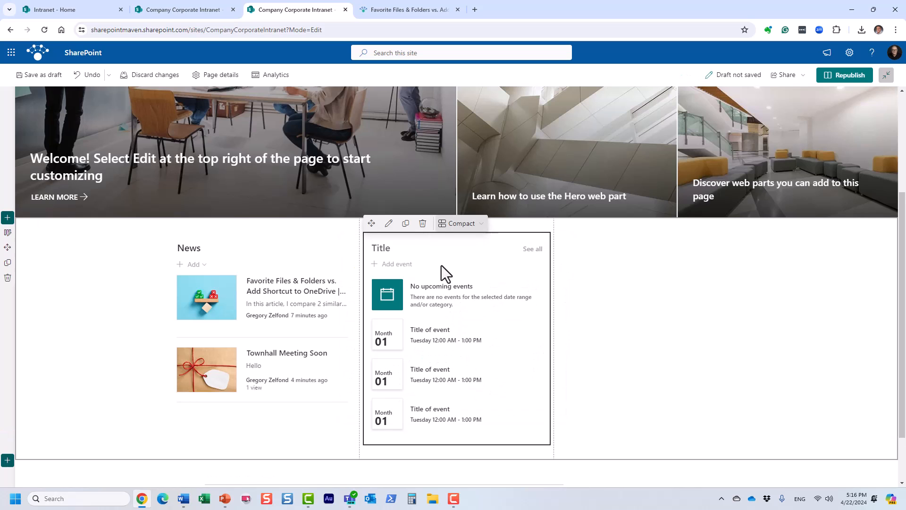
{"action": "type", "text": "Upcoming Events"}
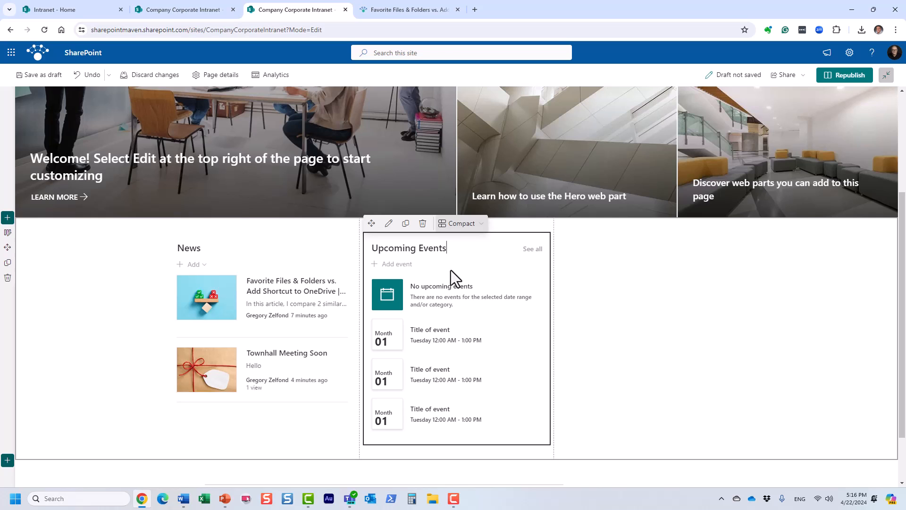
{"action": "left_click", "coordinate": [844, 78]}
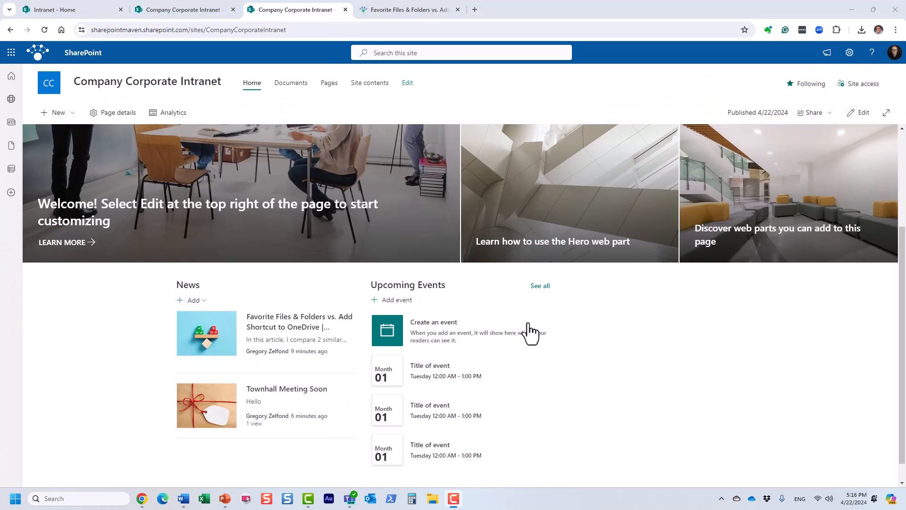
Start a new event titled Townhall Meeting and set its date to Wednesday, May 15, 2024.
{"action": "left_click", "coordinate": [393, 301]}
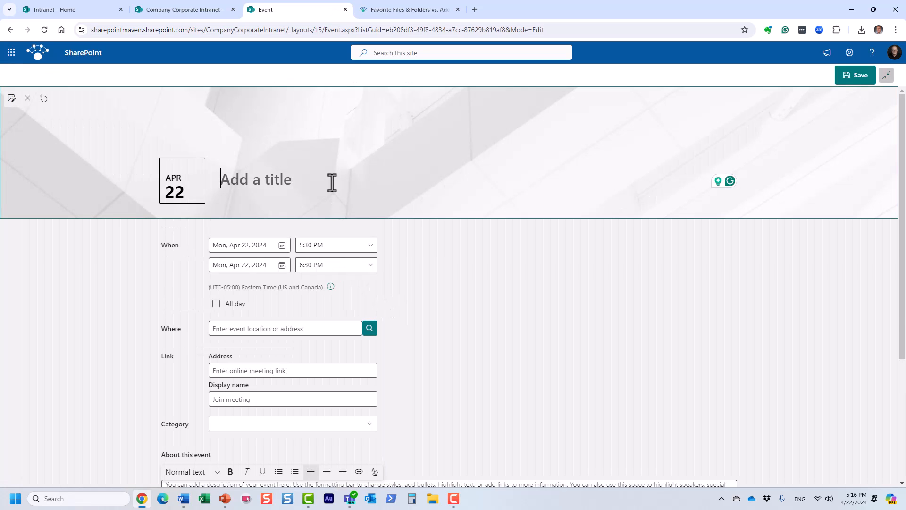
{"action": "type", "text": "Townhall Meeting"}
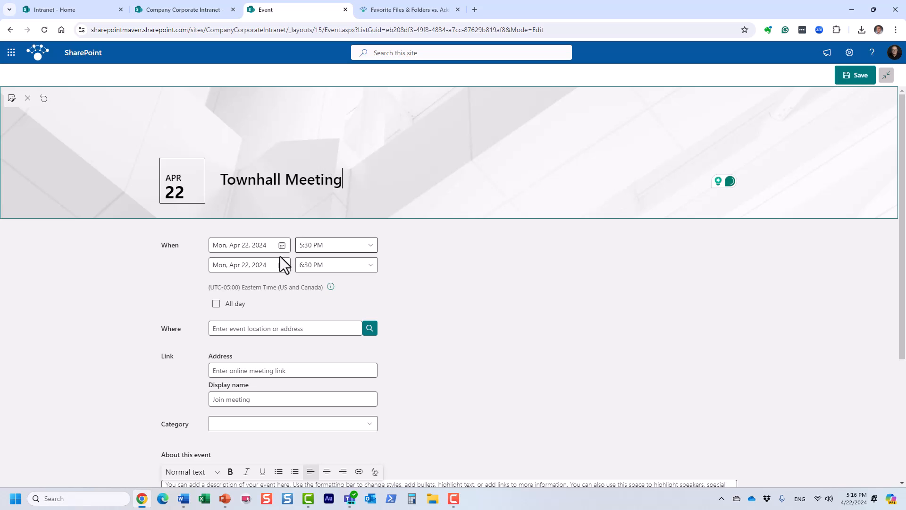
{"action": "left_click", "coordinate": [282, 246]}
{"action": "left_click", "coordinate": [300, 265]}
{"action": "left_click", "coordinate": [260, 322]}
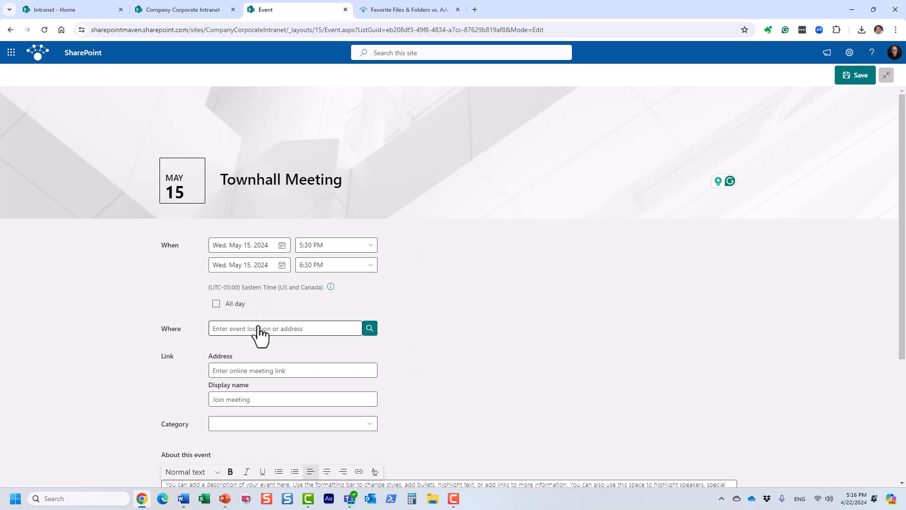
{"action": "left_click", "coordinate": [342, 243]}
{"action": "left_click", "coordinate": [468, 255]}
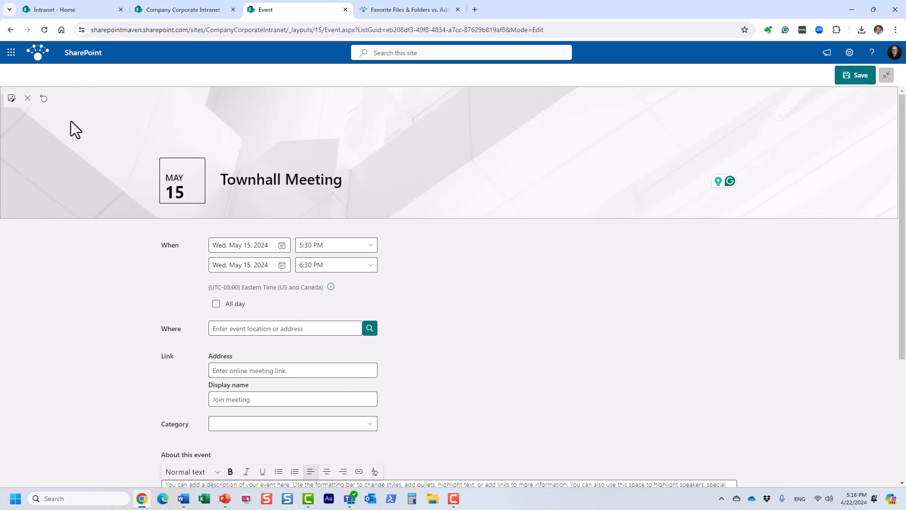
Set the event's banner to the stock image of colorful confetti on a pink background.
{"action": "left_click", "coordinate": [10, 100]}
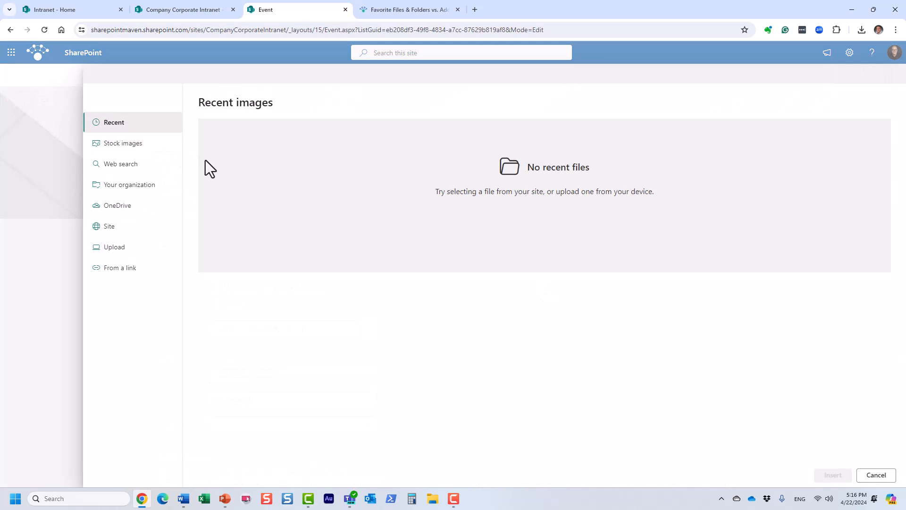
{"action": "left_click", "coordinate": [127, 150]}
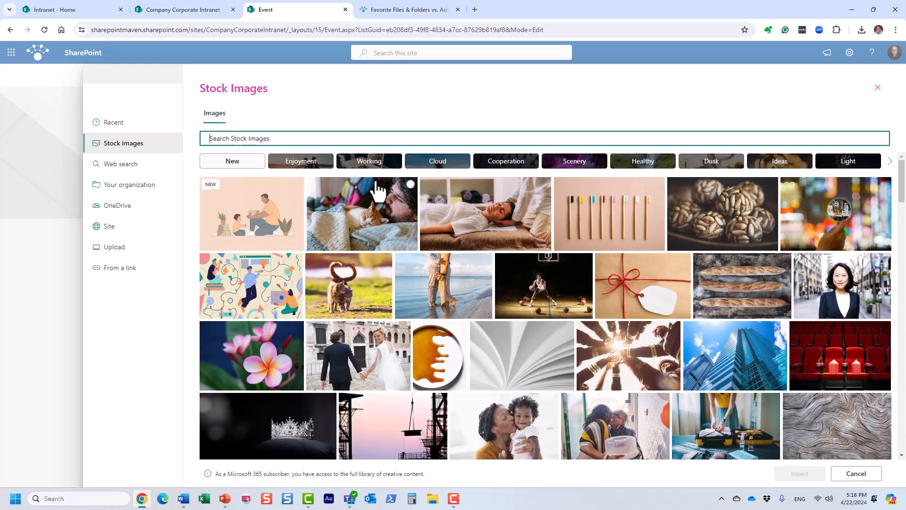
{"action": "scroll", "coordinate": [573, 334], "scroll_direction": "down", "scroll_amount": 5}
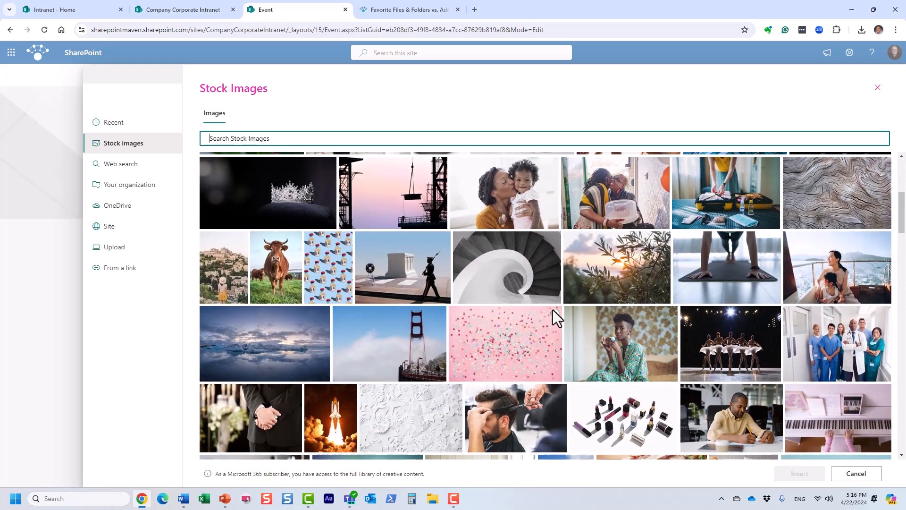
{"action": "left_click", "coordinate": [554, 312]}
{"action": "left_click", "coordinate": [803, 474]}
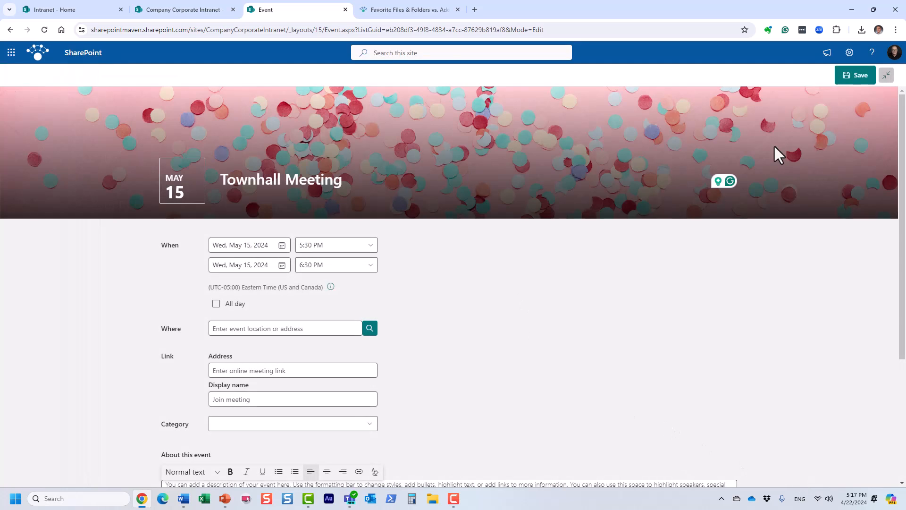
Save the Townhall Meeting event and return to the home page's Upcoming Events section.
{"action": "left_click", "coordinate": [860, 76]}
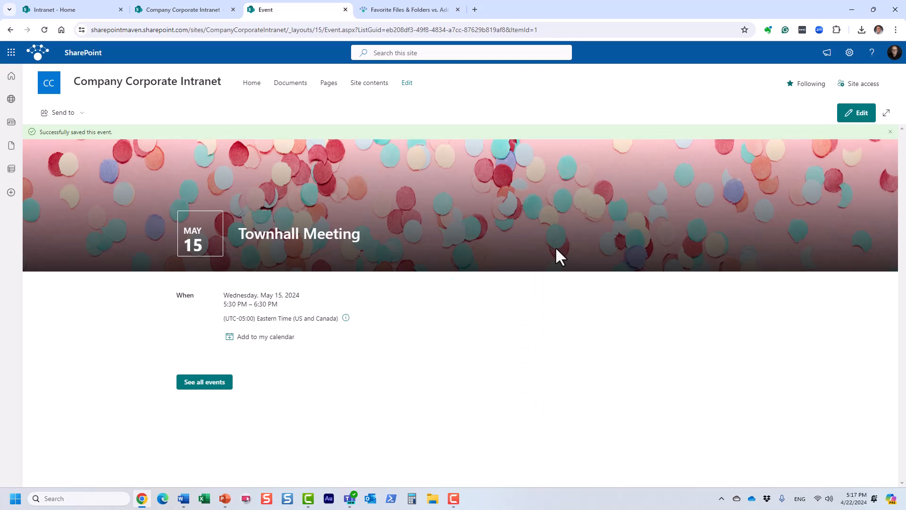
{"action": "left_click", "coordinate": [156, 89]}
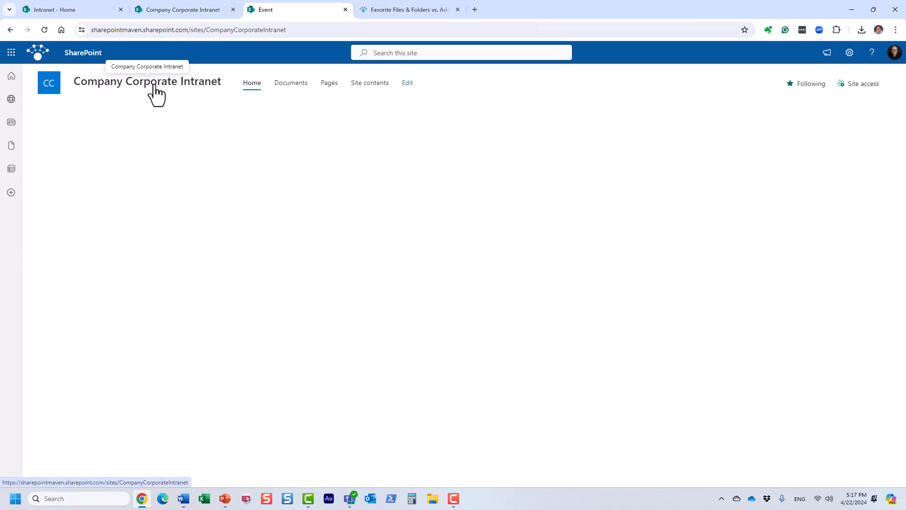
{"action": "scroll", "coordinate": [463, 405], "scroll_direction": "down", "scroll_amount": 3}
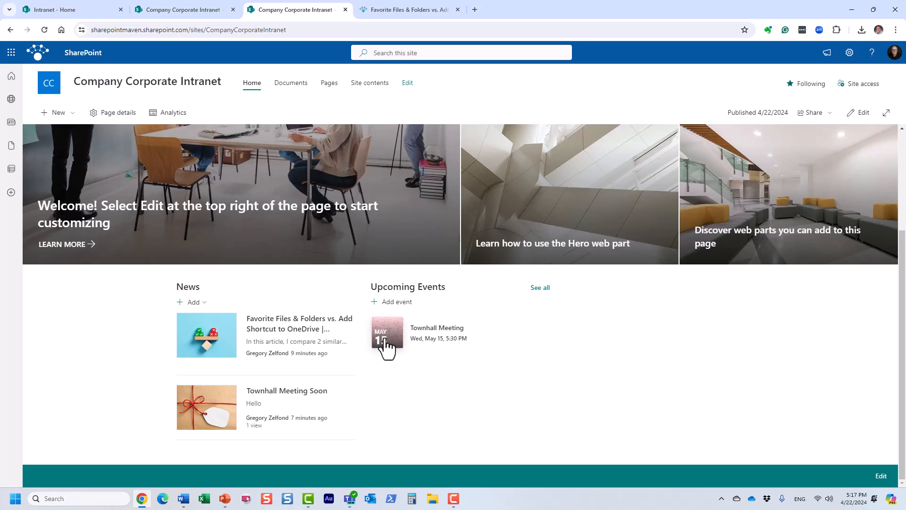
Create an HR Meeting event for Tuesday, April 23, 2024, starting at 4:00 PM, save it and return to the home page.
{"action": "left_click", "coordinate": [400, 302]}
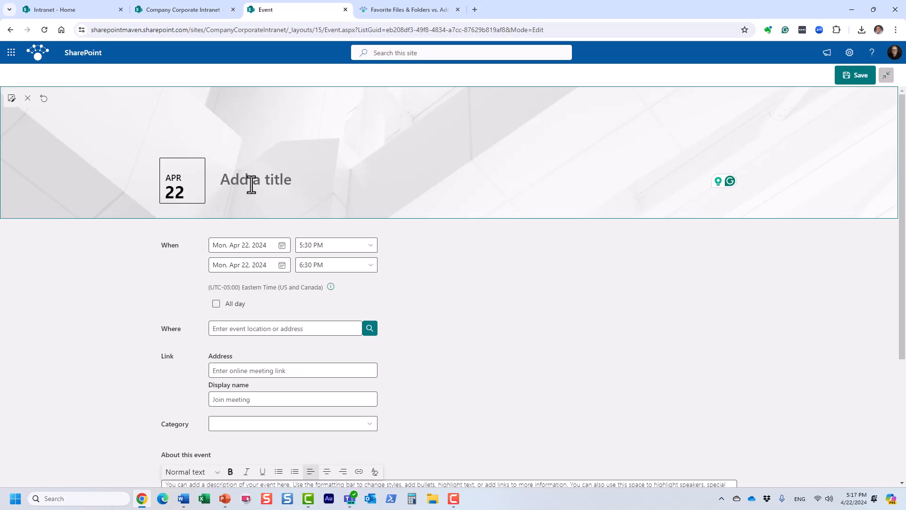
{"action": "type", "text": "HR Mee"}
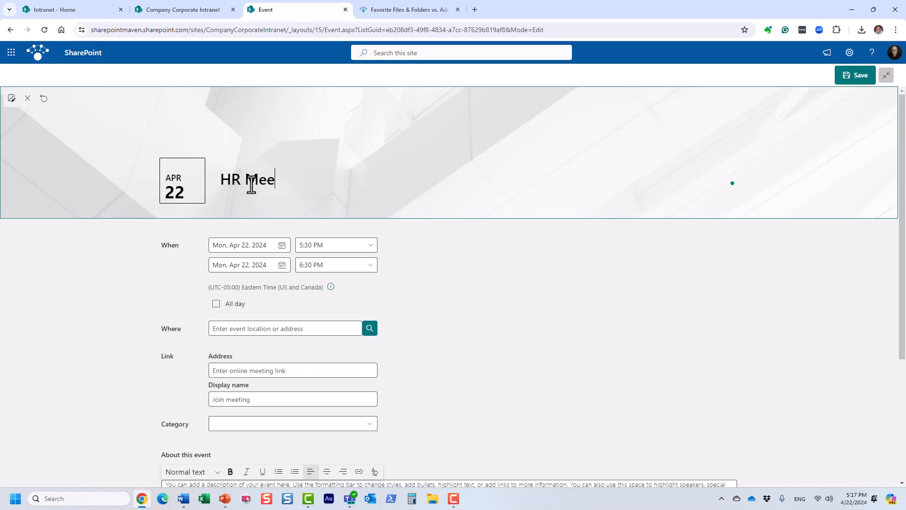
{"action": "type", "text": "ting"}
{"action": "left_click", "coordinate": [282, 246]}
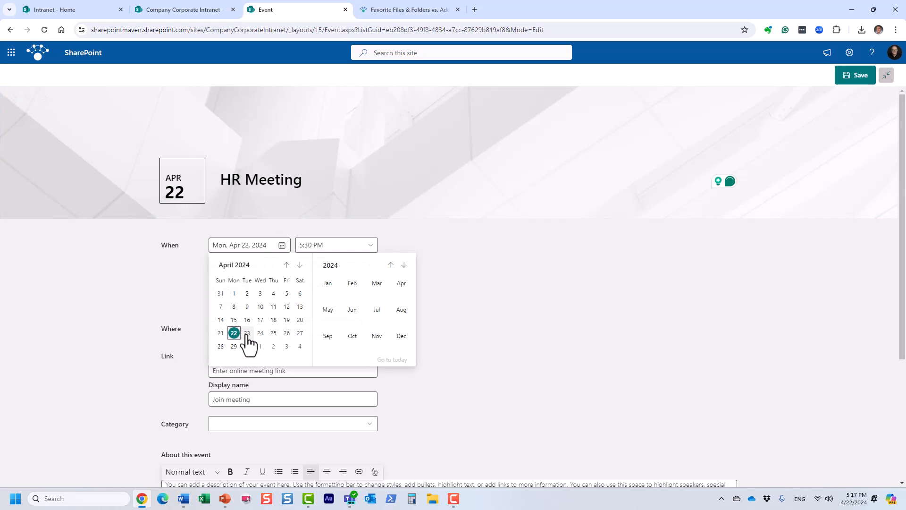
{"action": "left_click", "coordinate": [246, 333]}
{"action": "left_click", "coordinate": [338, 246]}
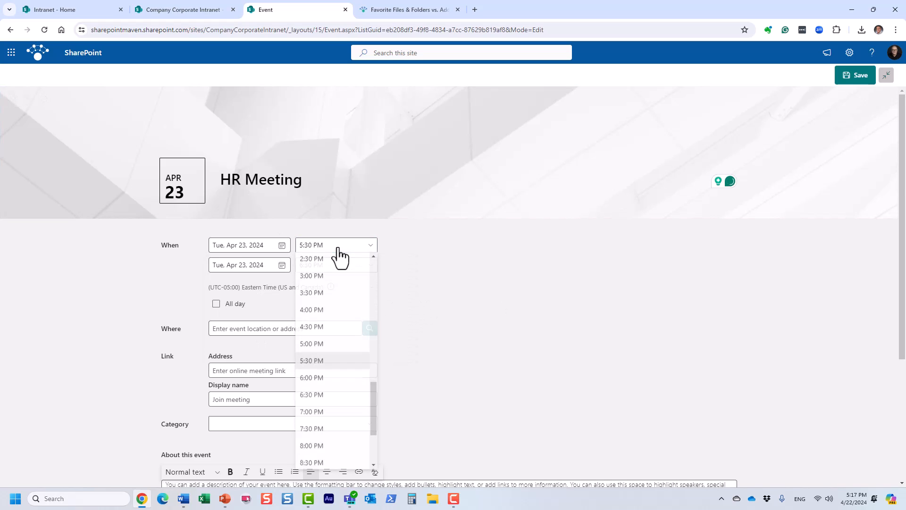
{"action": "left_click", "coordinate": [333, 309]}
{"action": "mouse_move", "coordinate": [399, 178]}
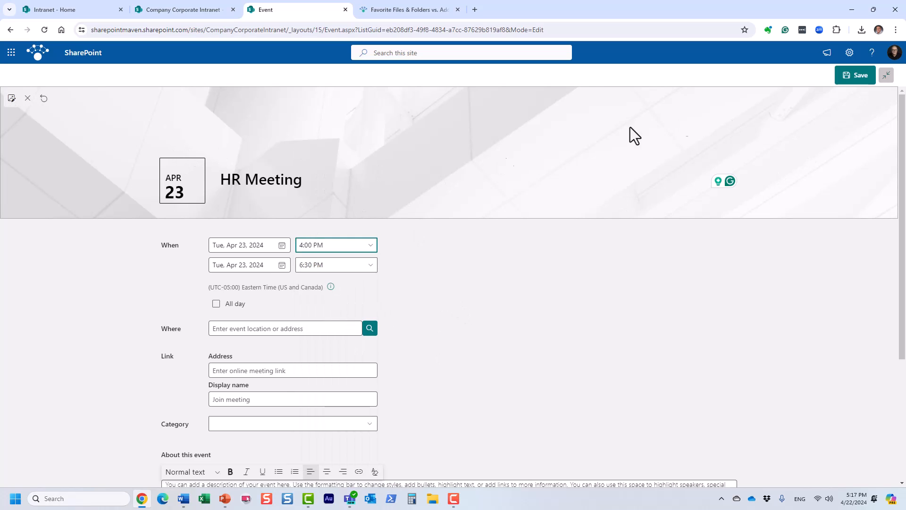
{"action": "left_click", "coordinate": [865, 80]}
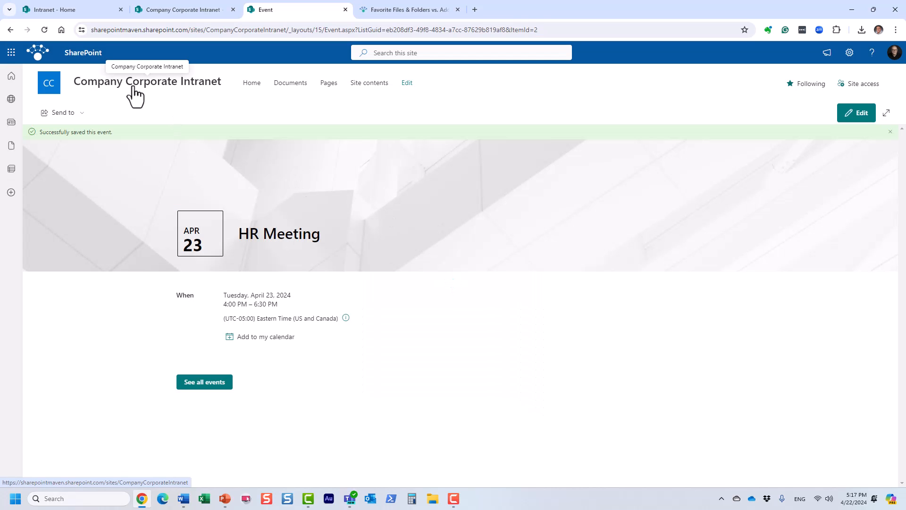
{"action": "left_click", "coordinate": [133, 89]}
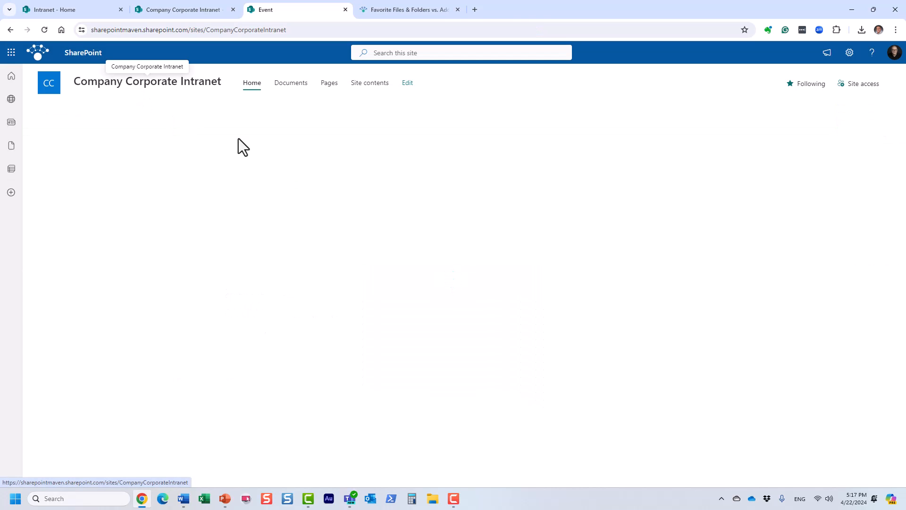
{"action": "scroll", "coordinate": [446, 356], "scroll_direction": "down", "scroll_amount": 2}
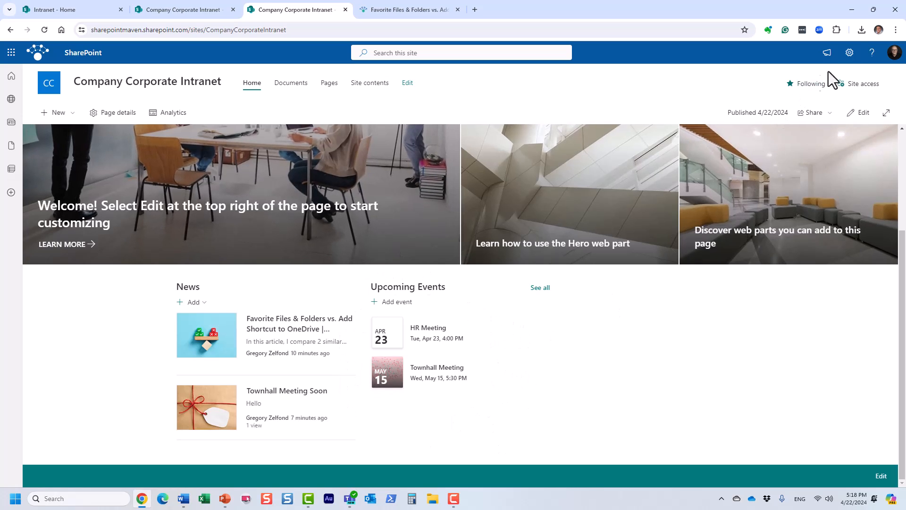
Open the Events list from the site contents and review its April and May 2024 calendar.
{"action": "left_click", "coordinate": [849, 52]}
{"action": "left_click", "coordinate": [786, 140]}
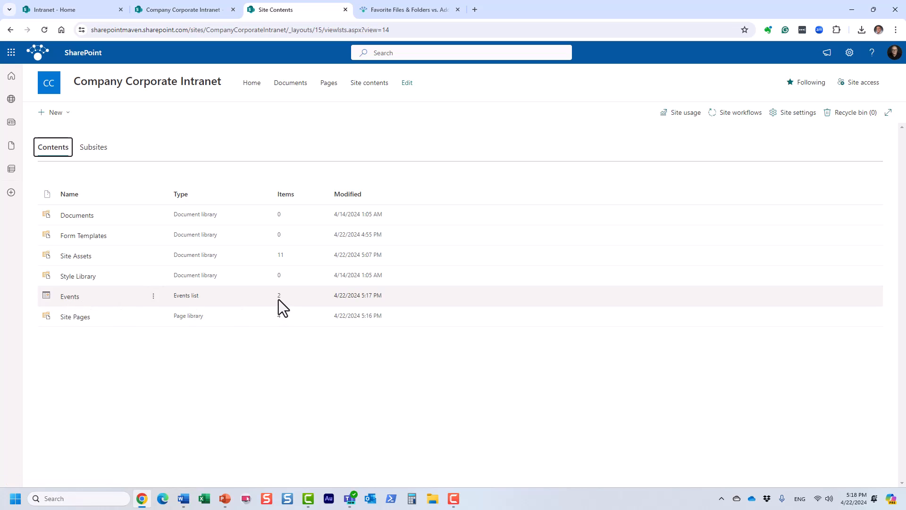
{"action": "left_click", "coordinate": [72, 299]}
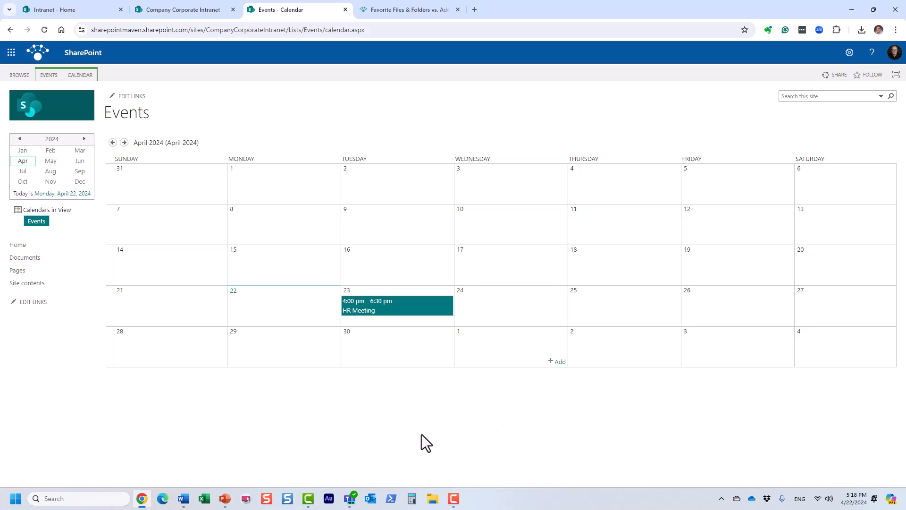
{"action": "left_click", "coordinate": [124, 142]}
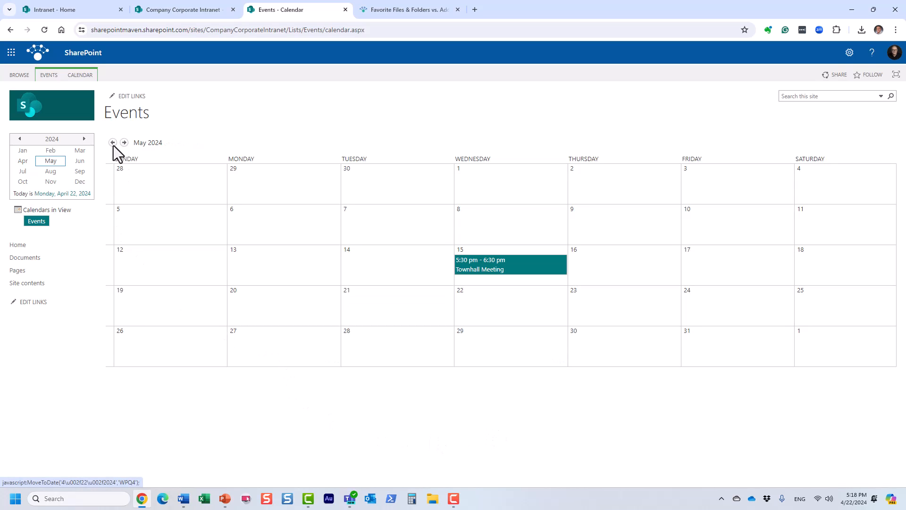
{"action": "left_click", "coordinate": [113, 143]}
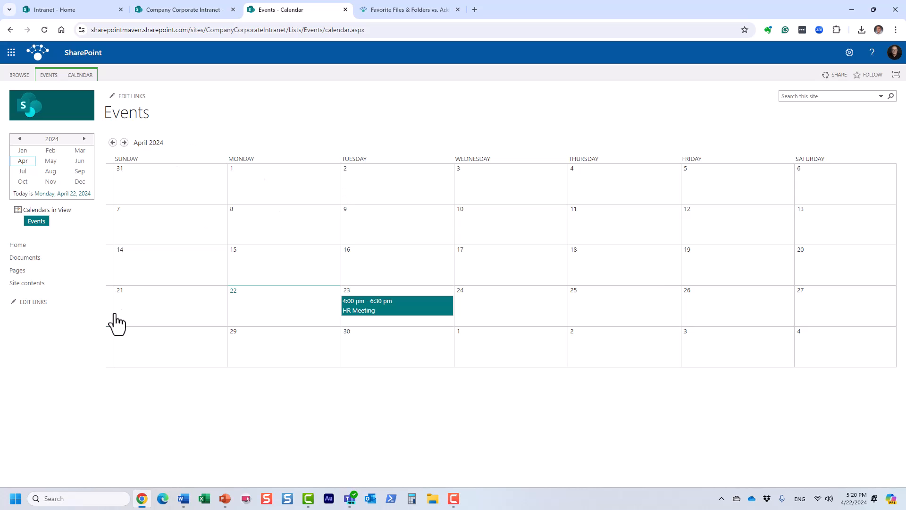
Return to the home page, put it in edit mode and open the Upcoming Events web part's settings.
{"action": "left_click", "coordinate": [17, 246]}
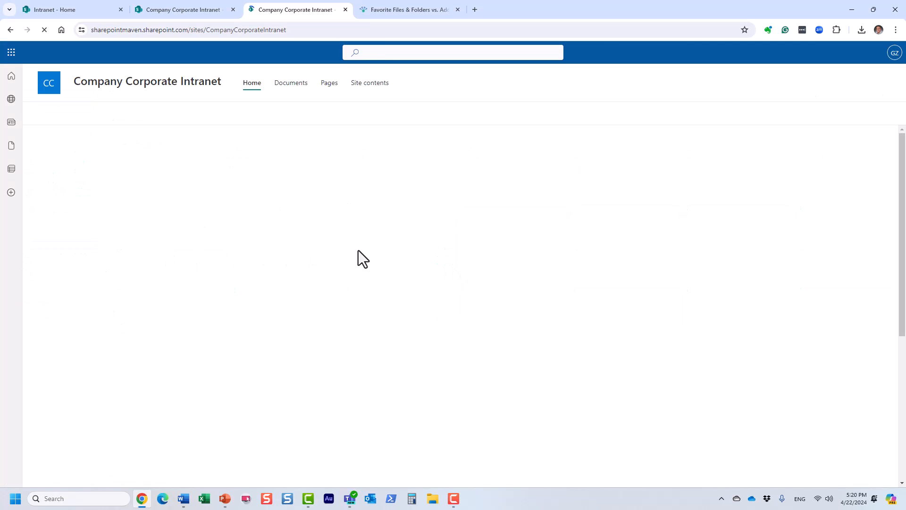
{"action": "scroll", "coordinate": [555, 361], "scroll_direction": "down", "scroll_amount": 3}
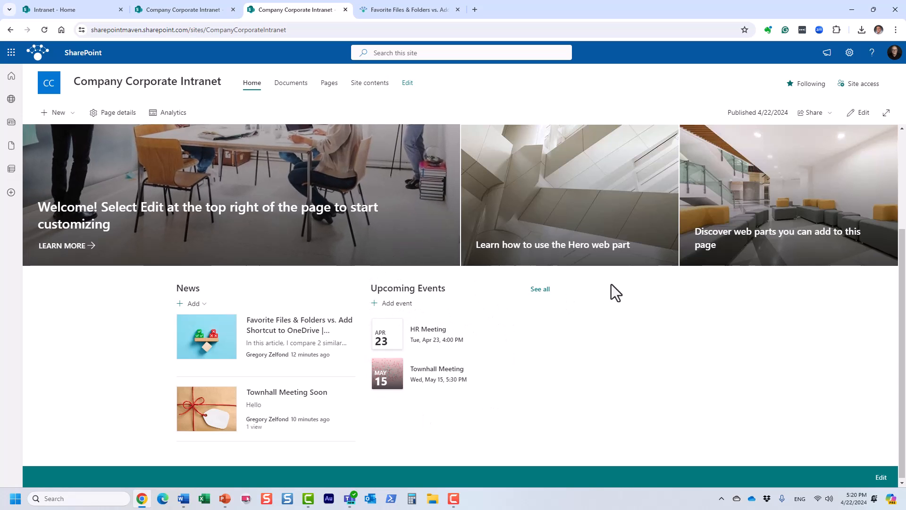
{"action": "left_click", "coordinate": [864, 119]}
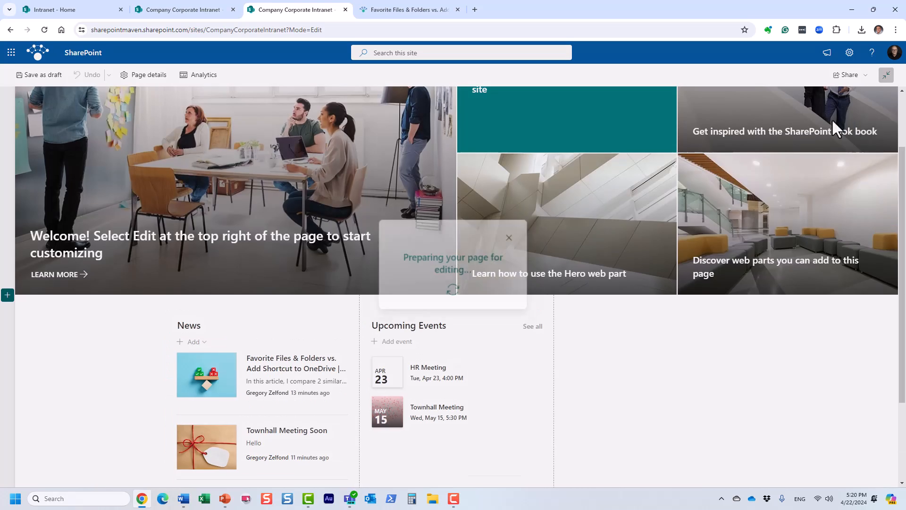
{"action": "scroll", "coordinate": [446, 392], "scroll_direction": "down", "scroll_amount": 2}
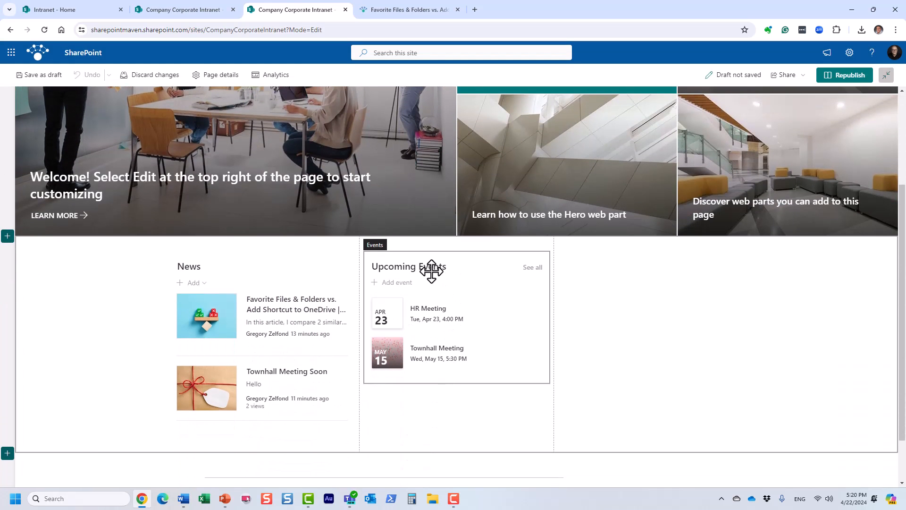
{"action": "left_click", "coordinate": [396, 266]}
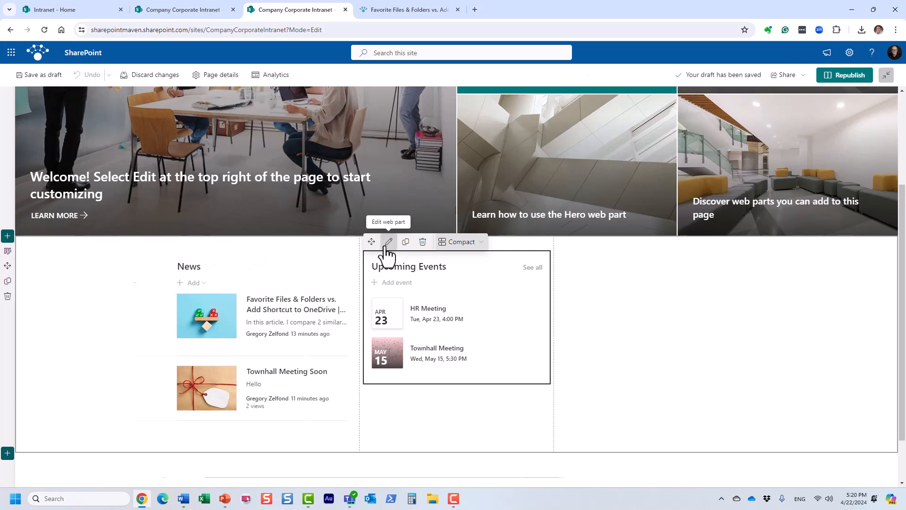
{"action": "left_click", "coordinate": [388, 242]}
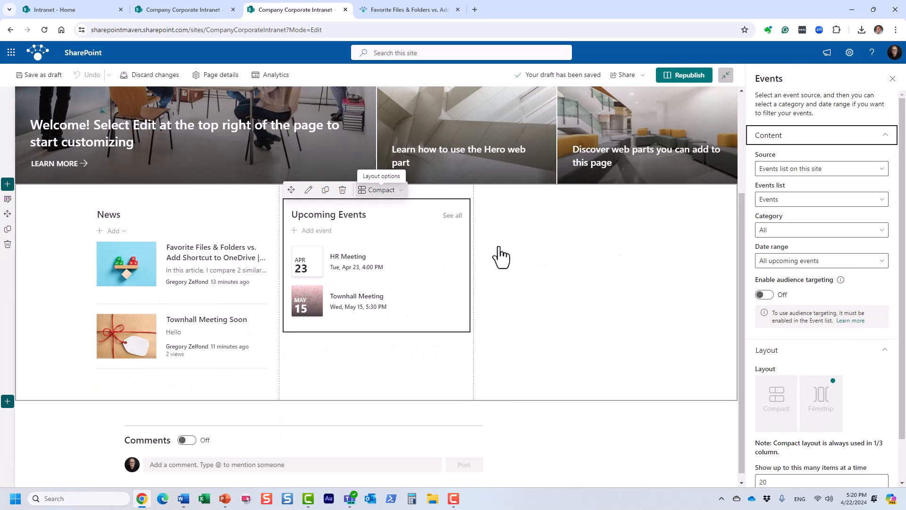
Review the Source and Date range options of the Upcoming Events web part, then close its settings.
{"action": "left_click", "coordinate": [815, 173]}
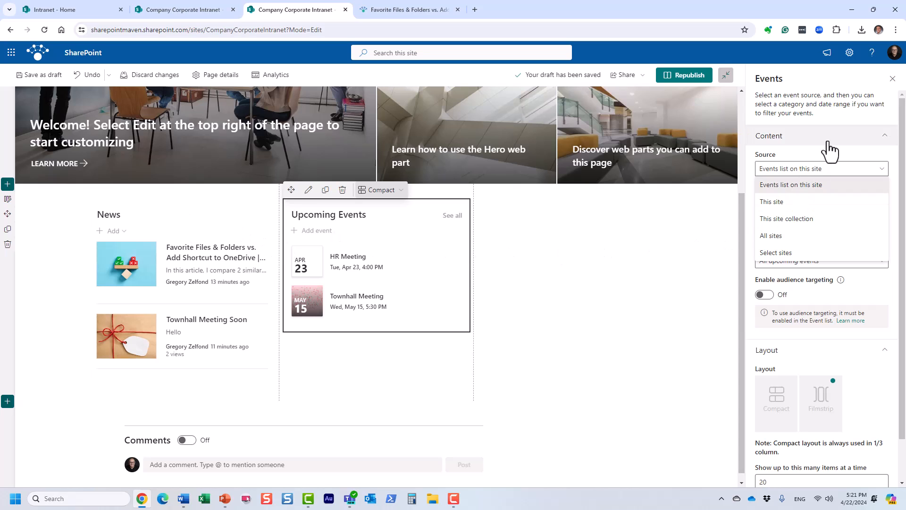
{"action": "left_click", "coordinate": [862, 114]}
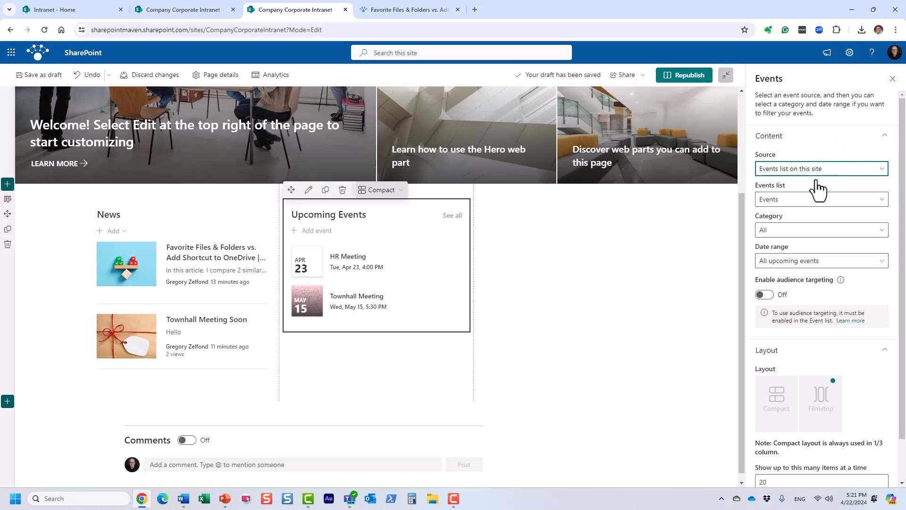
{"action": "left_click", "coordinate": [827, 265]}
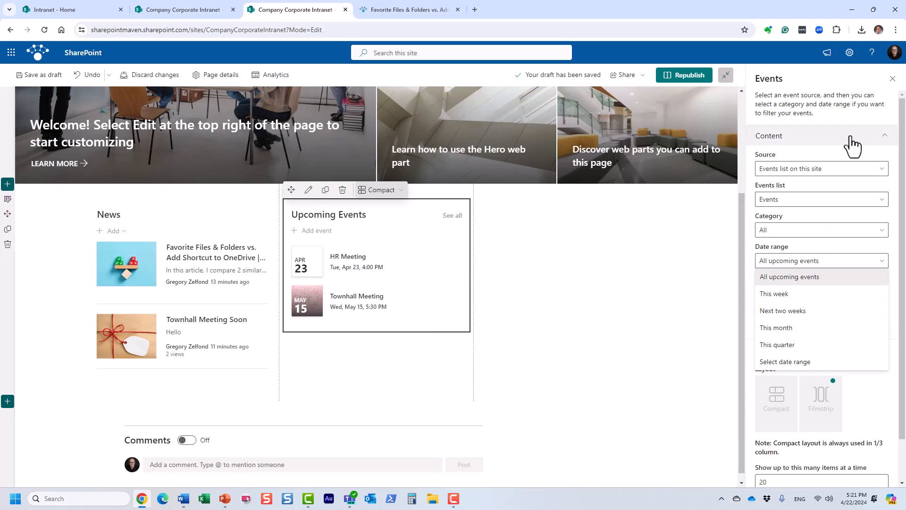
{"action": "left_click", "coordinate": [858, 115]}
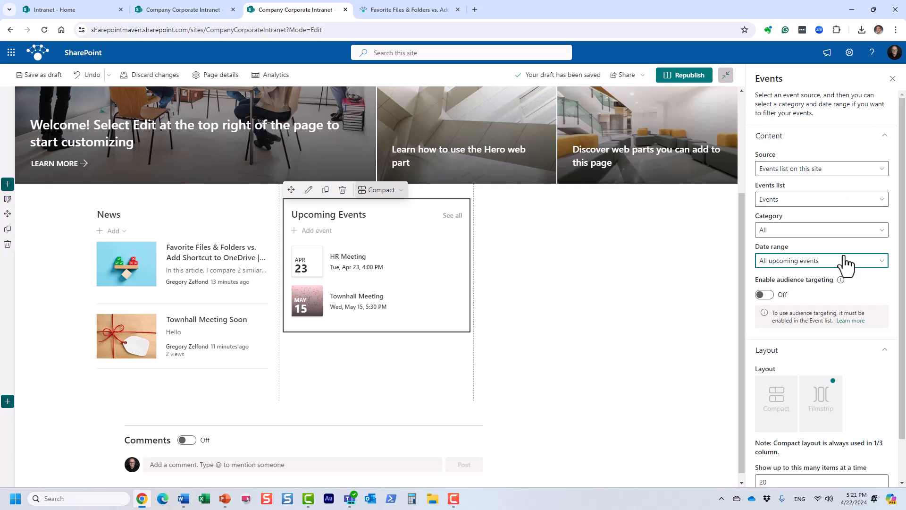
{"action": "left_click", "coordinate": [892, 78]}
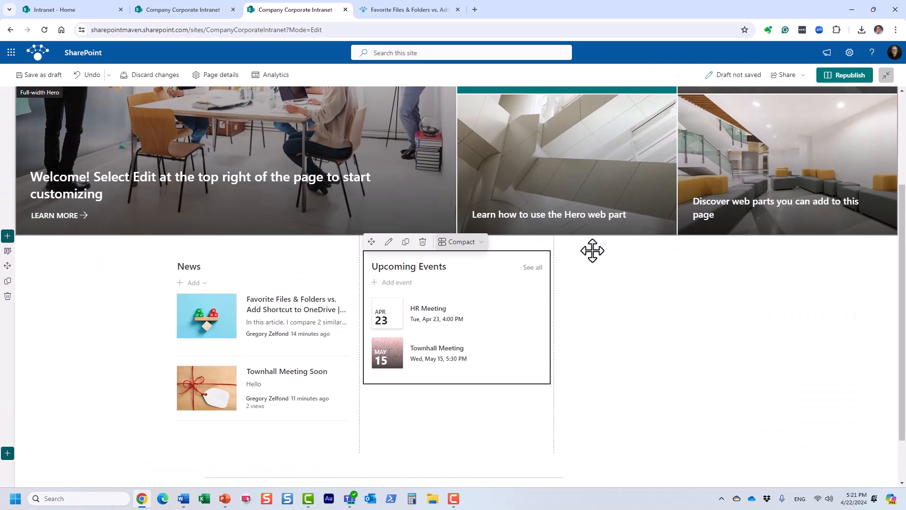
Republish the home page, look over the published layout and reopen the page for editing.
{"action": "left_click", "coordinate": [848, 77]}
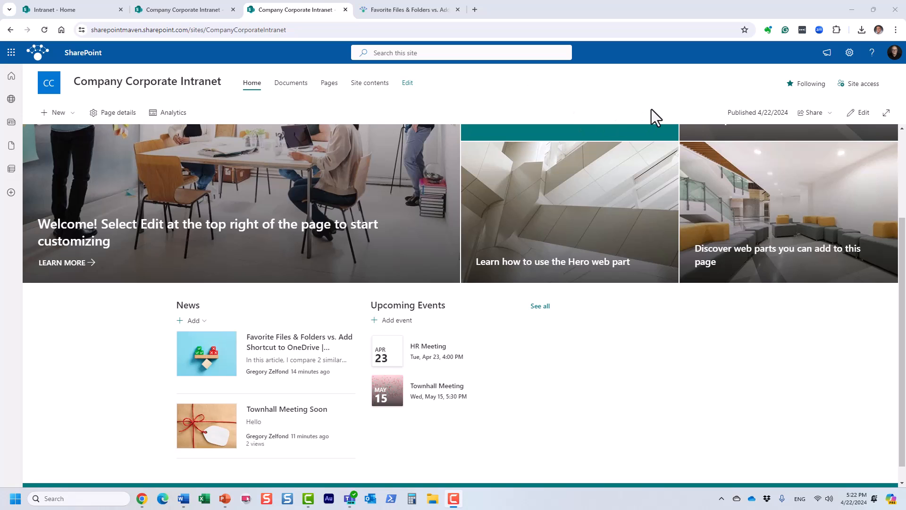
{"action": "scroll", "coordinate": [641, 264], "scroll_direction": "down", "scroll_amount": 1}
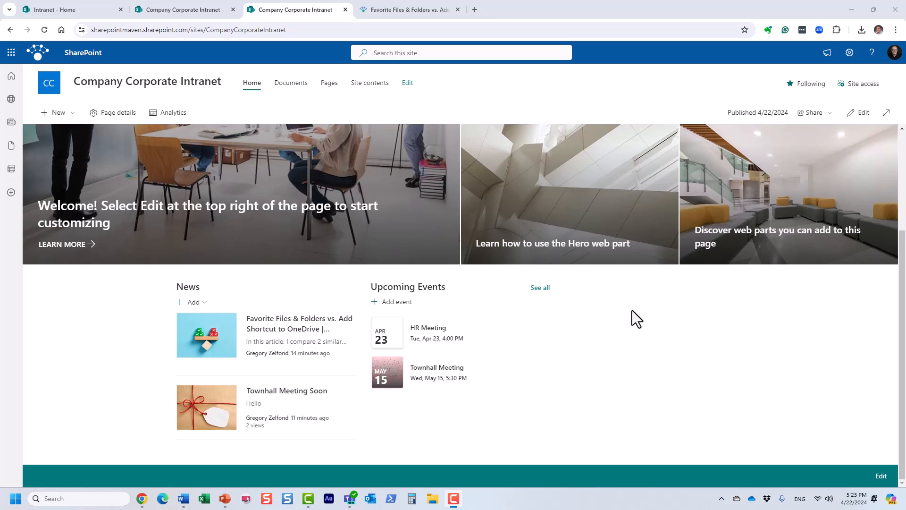
{"action": "scroll", "coordinate": [633, 311], "scroll_direction": "up", "scroll_amount": 3}
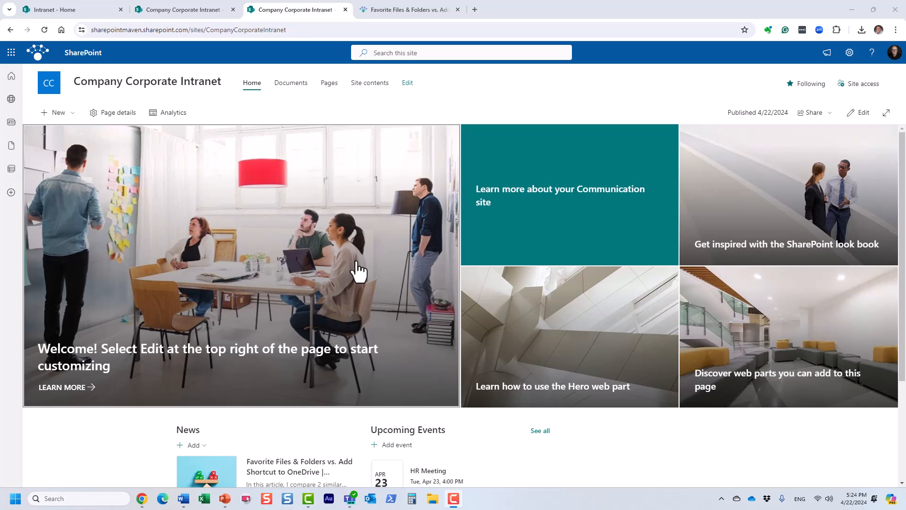
{"action": "scroll", "coordinate": [381, 274], "scroll_direction": "down", "scroll_amount": 3}
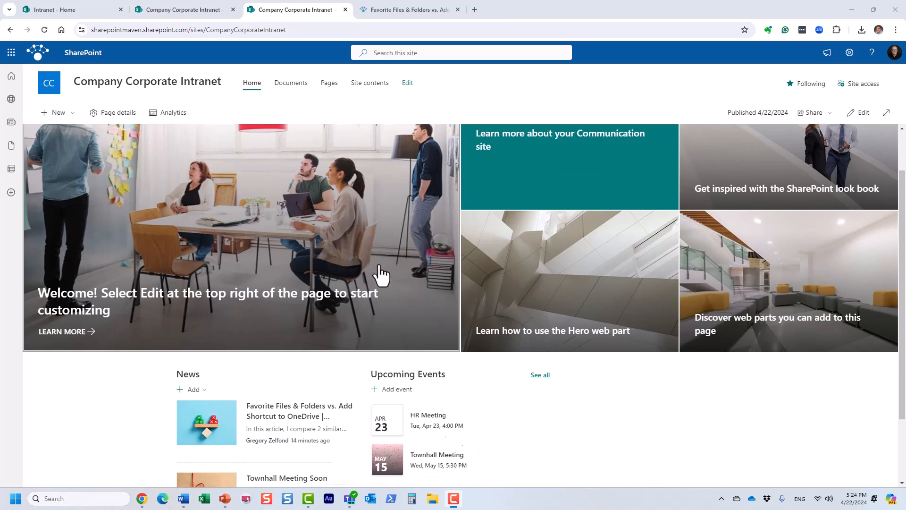
{"action": "left_click", "coordinate": [860, 114]}
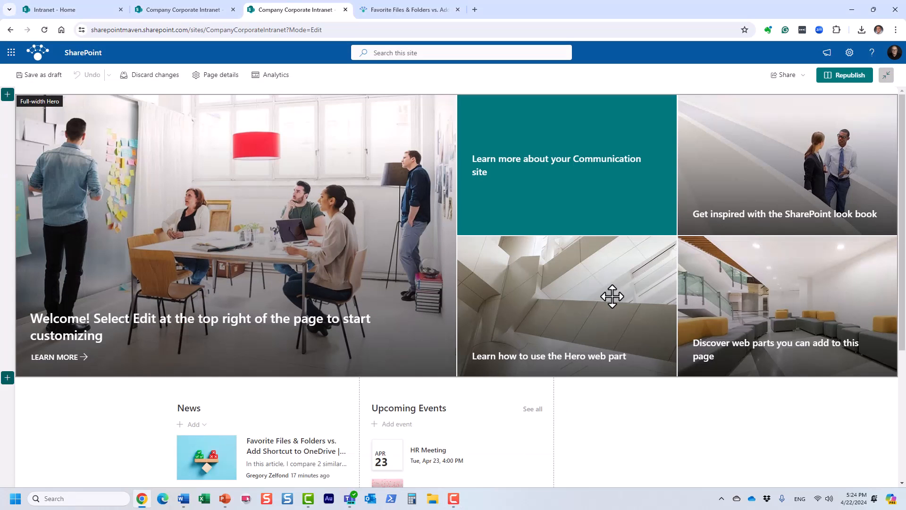
Try a Hero web part in column three and in a new section below News and Events, and delete it again.
{"action": "scroll", "coordinate": [574, 315], "scroll_direction": "down", "scroll_amount": 2}
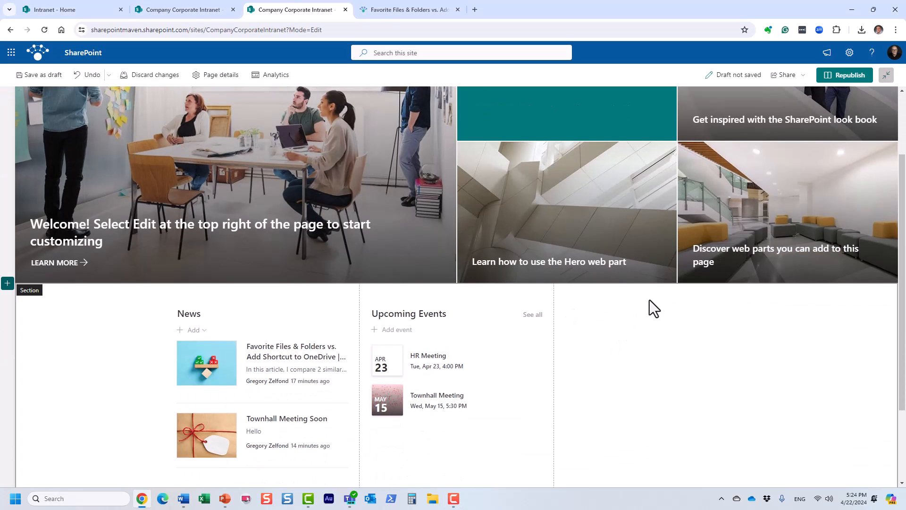
{"action": "scroll", "coordinate": [630, 336], "scroll_direction": "down", "scroll_amount": 2}
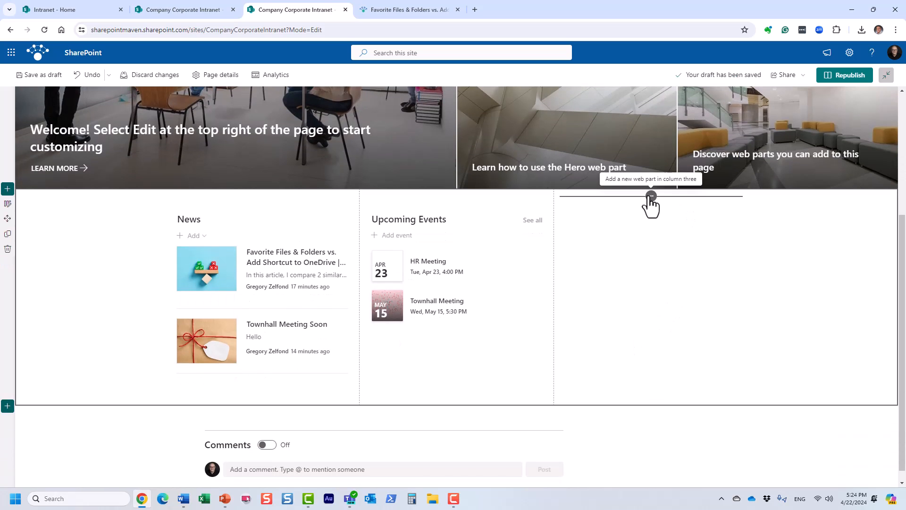
{"action": "left_click", "coordinate": [650, 196]}
{"action": "type", "text": "hero"}
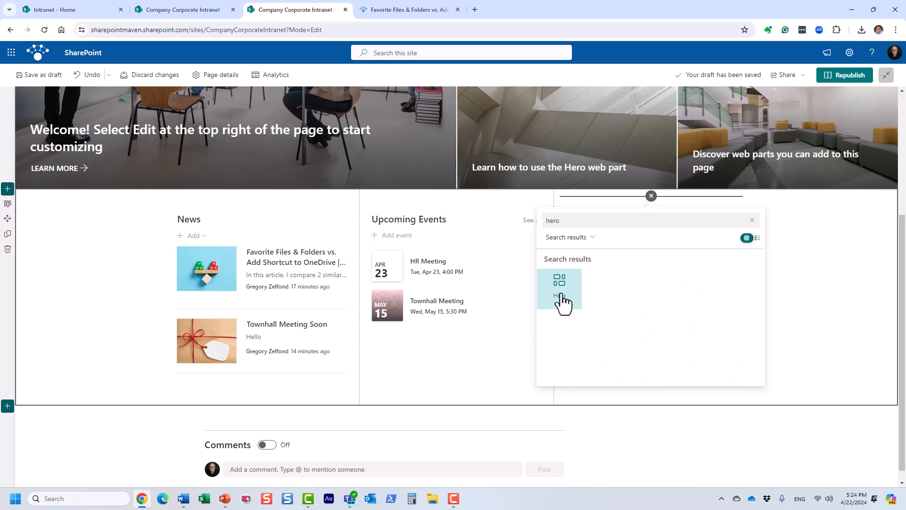
{"action": "left_click", "coordinate": [561, 288]}
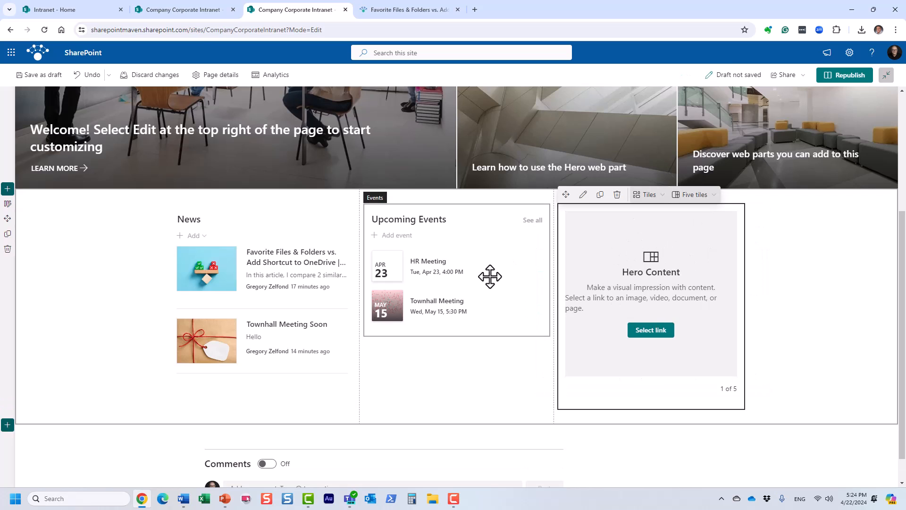
{"action": "left_click_drag", "start_coordinate": [569, 195], "coordinate": [392, 449]}
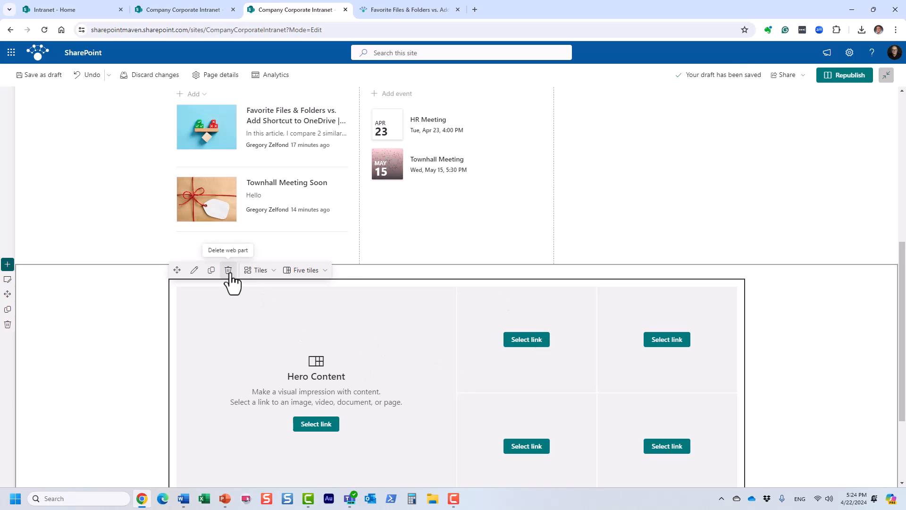
{"action": "left_click", "coordinate": [228, 270]}
Set the existing full-width Hero web part to the Two tiles layout after trying Three tiles.
{"action": "scroll", "coordinate": [574, 302], "scroll_direction": "up", "scroll_amount": 5}
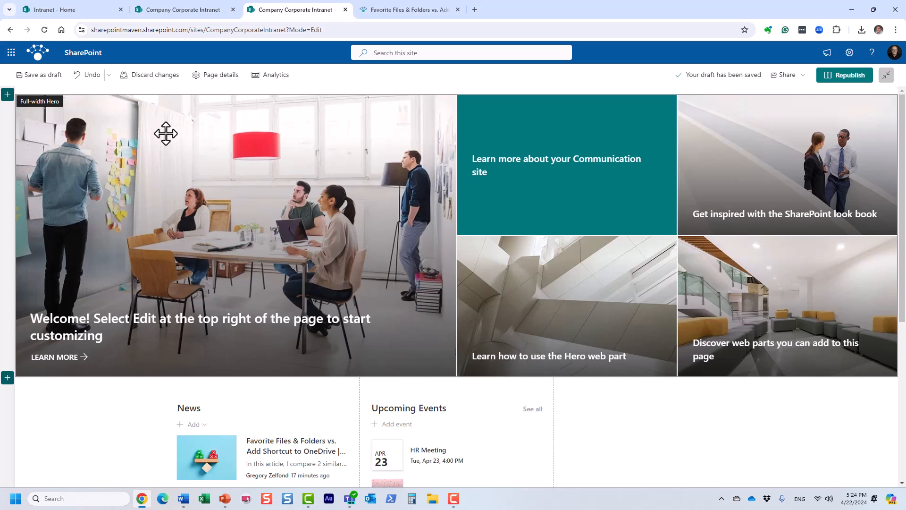
{"action": "left_click", "coordinate": [194, 144]}
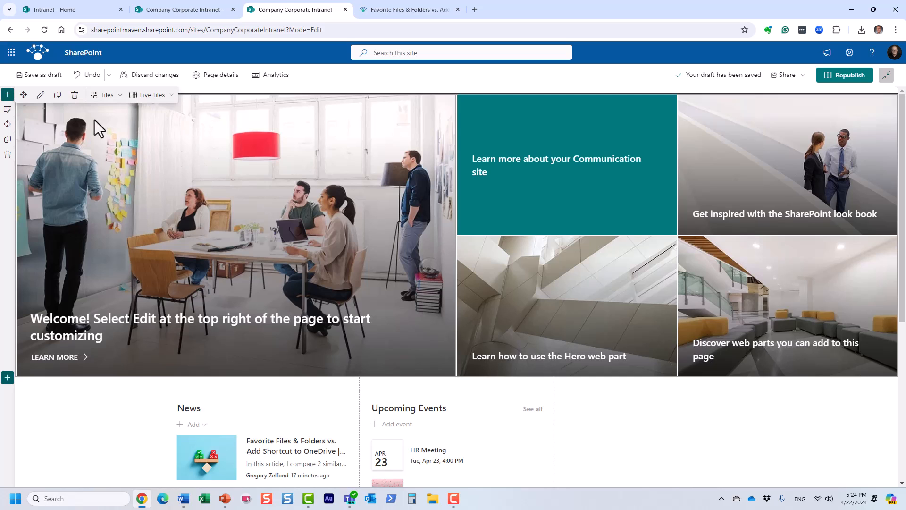
{"action": "left_click", "coordinate": [41, 95]}
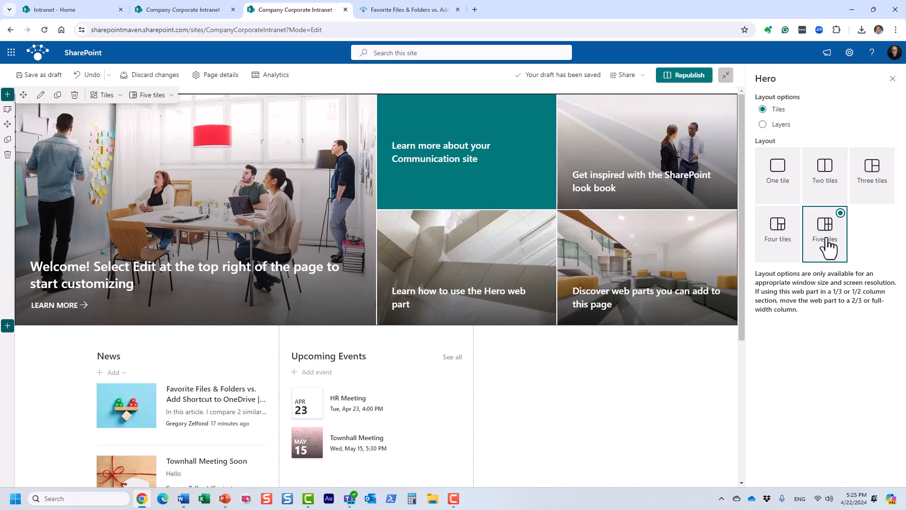
{"action": "left_click", "coordinate": [877, 174]}
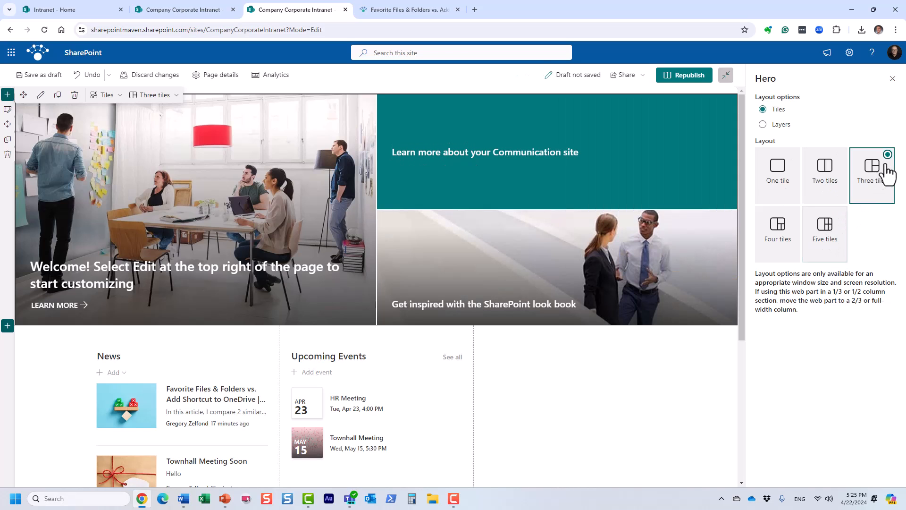
{"action": "left_click", "coordinate": [830, 173]}
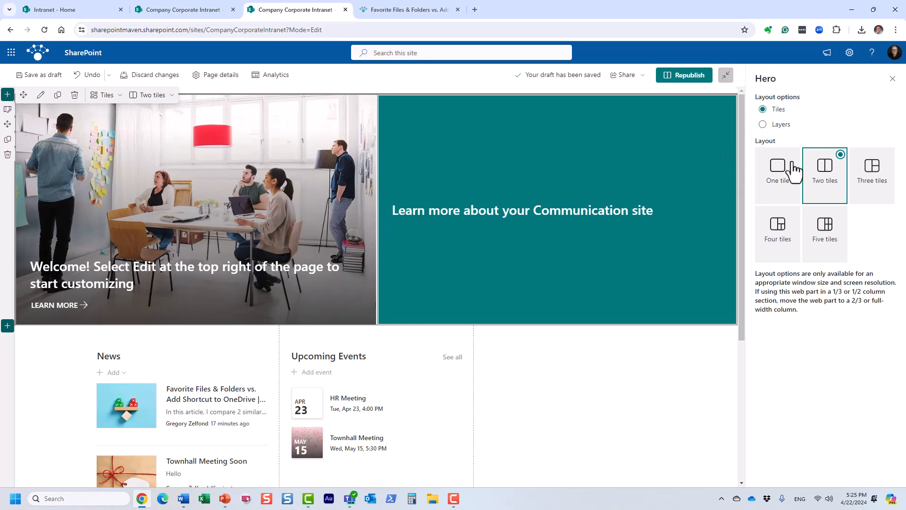
Preview the Hero web part in the Layers layout, switch it back to Tiles and close its settings.
{"action": "left_click", "coordinate": [763, 125]}
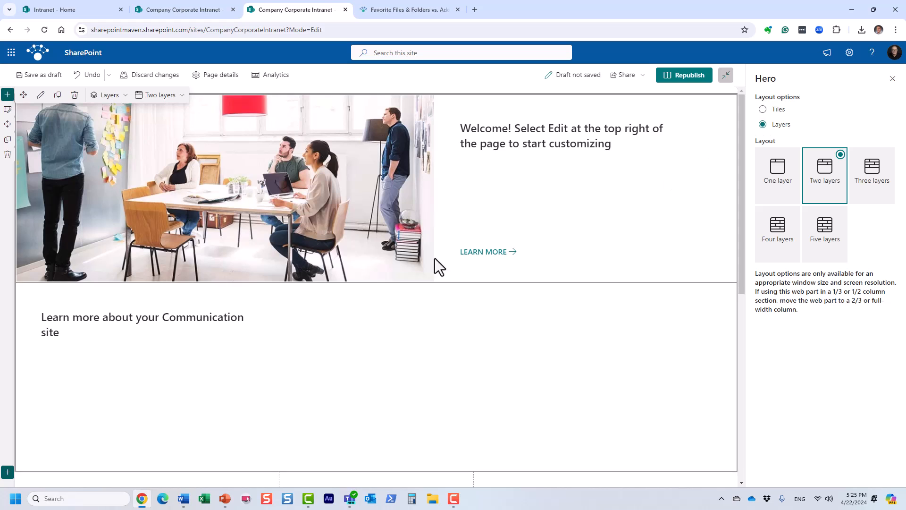
{"action": "scroll", "coordinate": [259, 302], "scroll_direction": "down", "scroll_amount": 3}
{"action": "scroll", "coordinate": [436, 350], "scroll_direction": "up", "scroll_amount": 3}
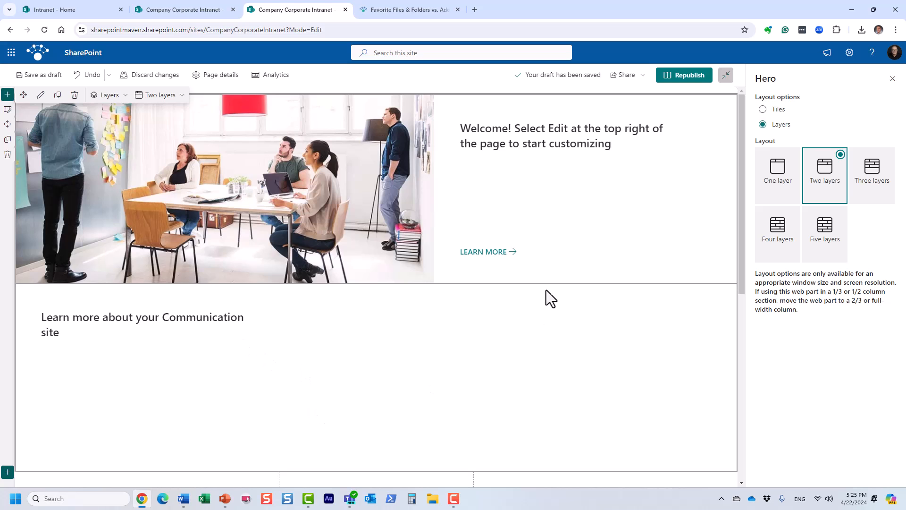
{"action": "scroll", "coordinate": [594, 346], "scroll_direction": "down", "scroll_amount": 4}
{"action": "scroll", "coordinate": [594, 321], "scroll_direction": "up", "scroll_amount": 4}
{"action": "scroll", "coordinate": [591, 302], "scroll_direction": "down", "scroll_amount": 4}
{"action": "scroll", "coordinate": [591, 302], "scroll_direction": "up", "scroll_amount": 4}
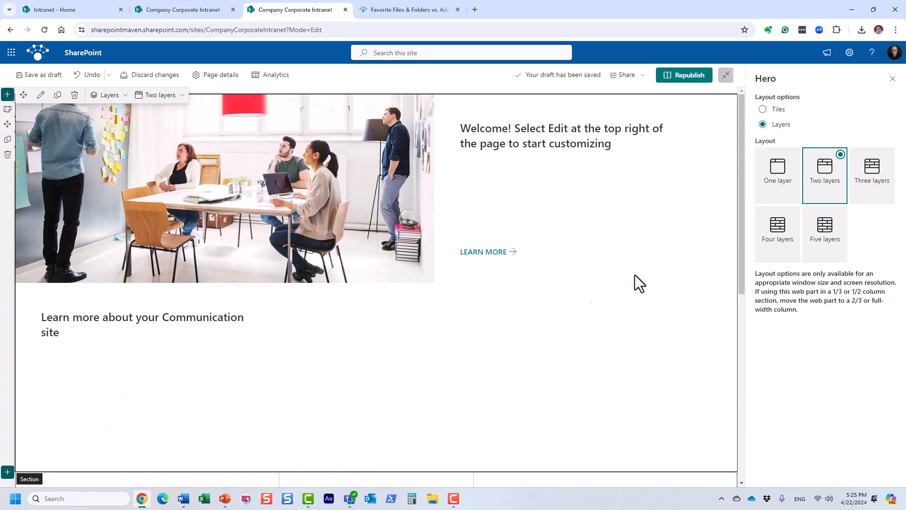
{"action": "left_click", "coordinate": [763, 109]}
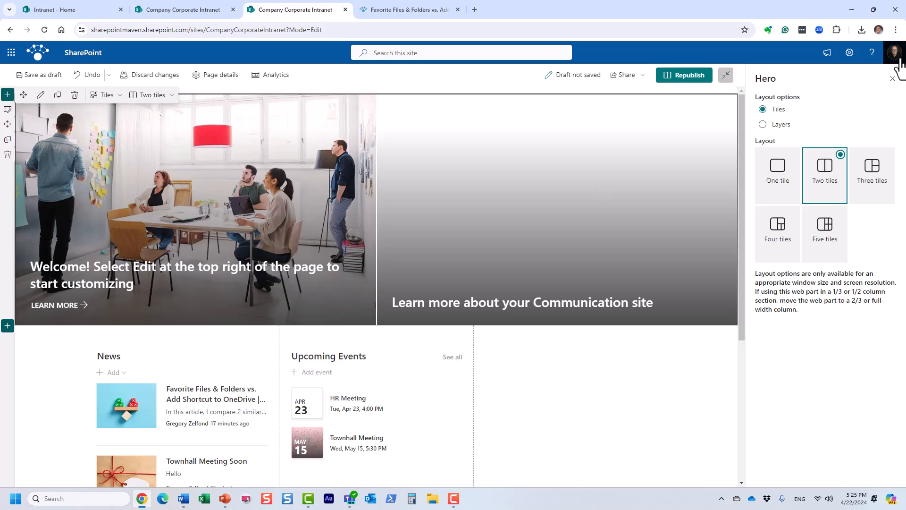
{"action": "left_click", "coordinate": [892, 79]}
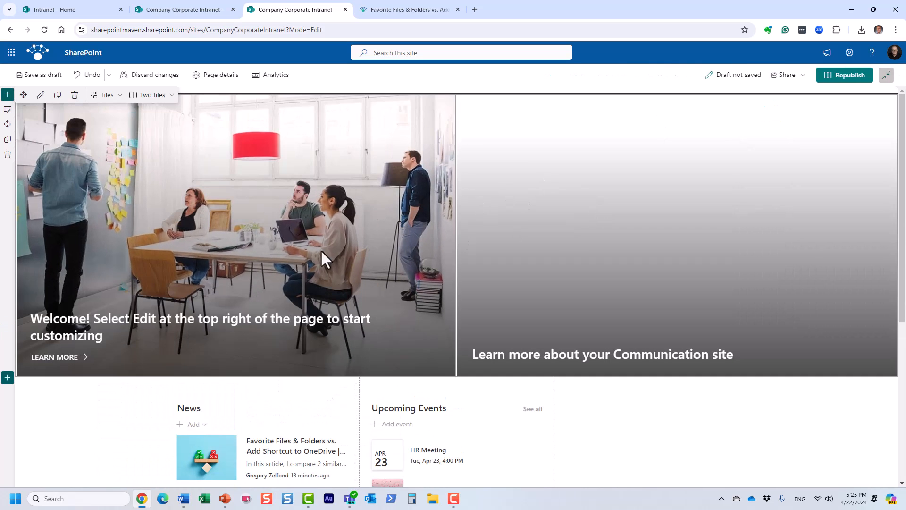
{"action": "left_click", "coordinate": [343, 264]}
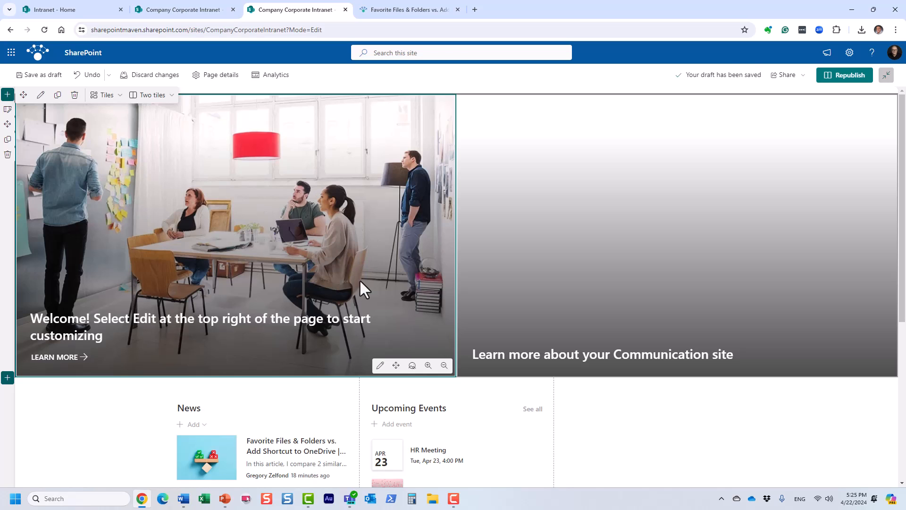
{"action": "left_click", "coordinate": [682, 186]}
{"action": "left_click", "coordinate": [299, 208]}
{"action": "left_click", "coordinate": [380, 366]}
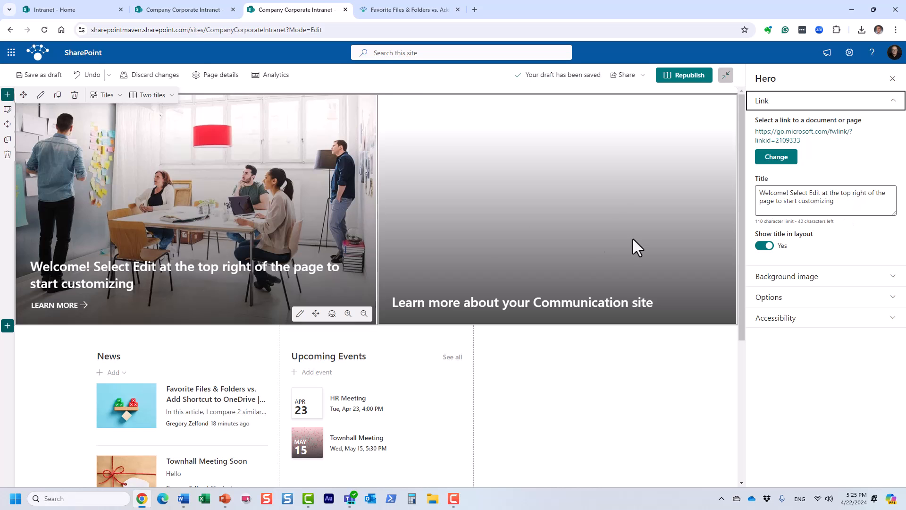
{"action": "left_click", "coordinate": [401, 9]}
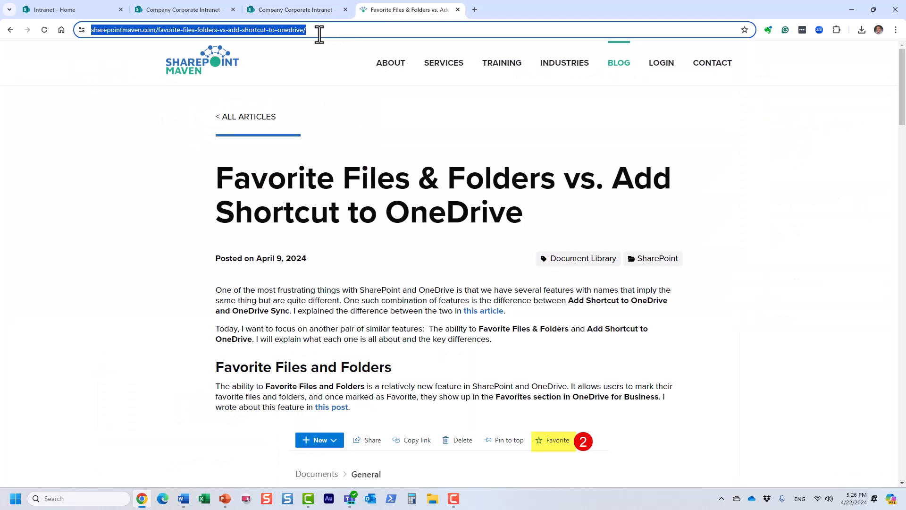
{"action": "left_click", "coordinate": [258, 8]}
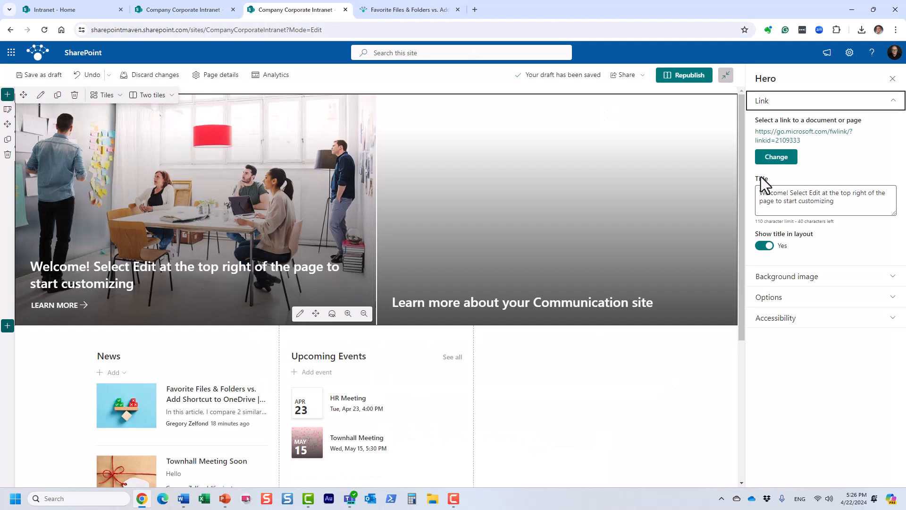
{"action": "left_click", "coordinate": [777, 158]}
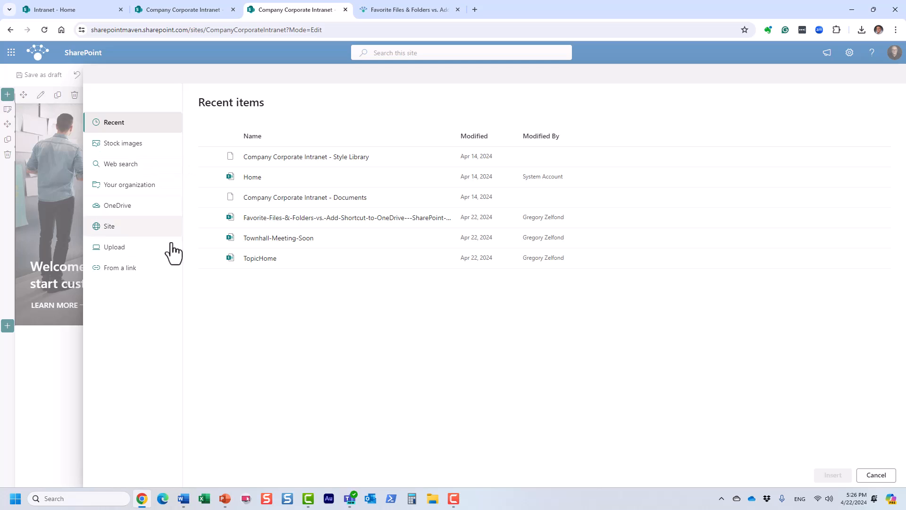
{"action": "left_click", "coordinate": [141, 274]}
{"action": "type", "text": "https://sharepointmaven.com/favorite-files-folders-vs-add-shortcut-to-onedrive/"}
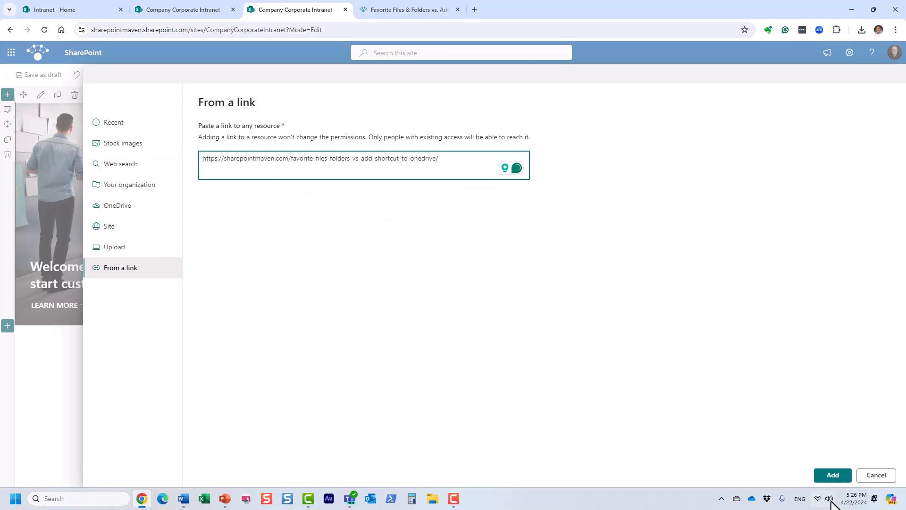
{"action": "left_click", "coordinate": [833, 477]}
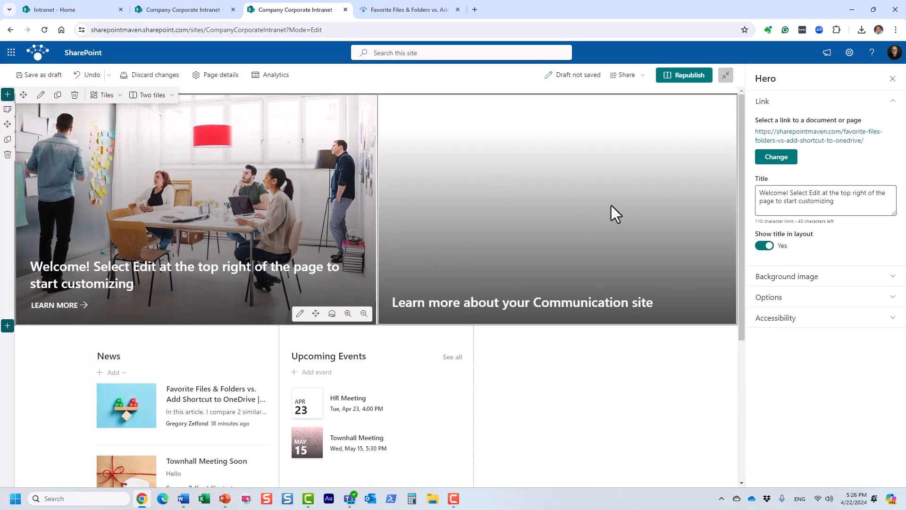
Try a color block background on the welcome tile, then use the stock image of colored toothbrushes as its custom image.
{"action": "left_click", "coordinate": [795, 281]}
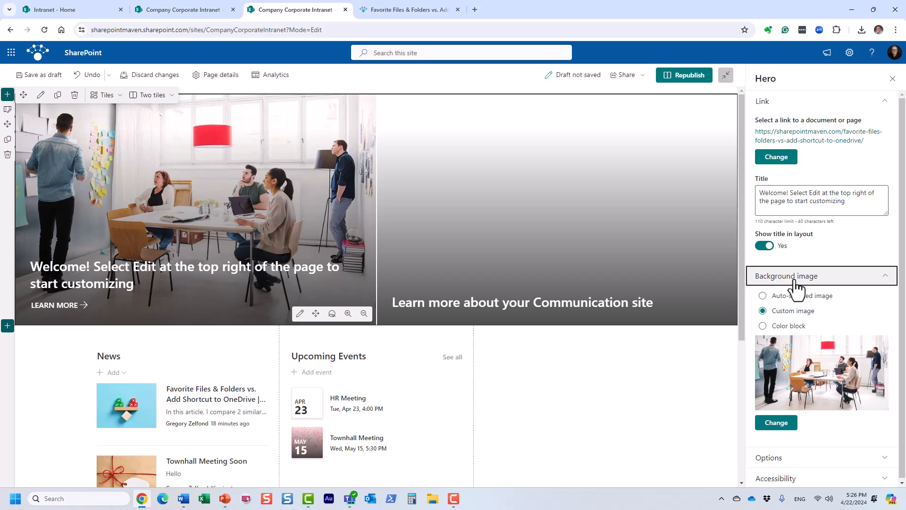
{"action": "left_click", "coordinate": [763, 326]}
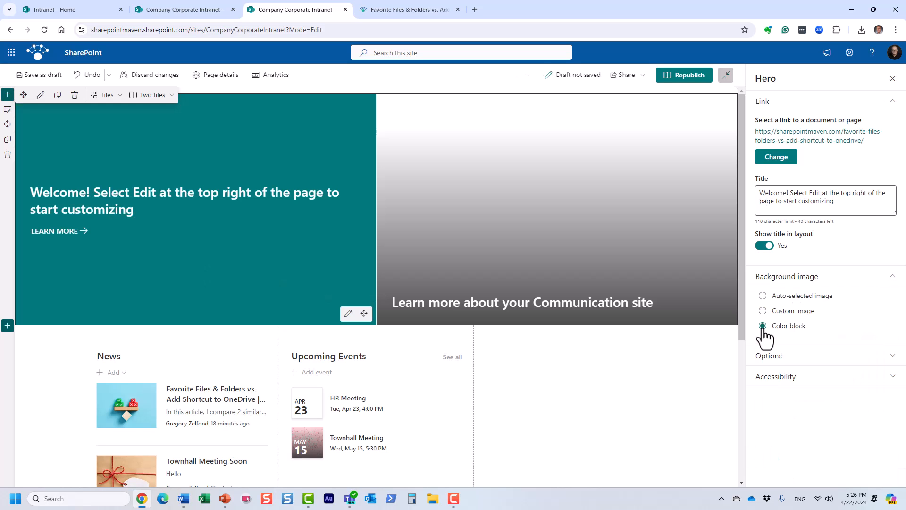
{"action": "left_click", "coordinate": [763, 311]}
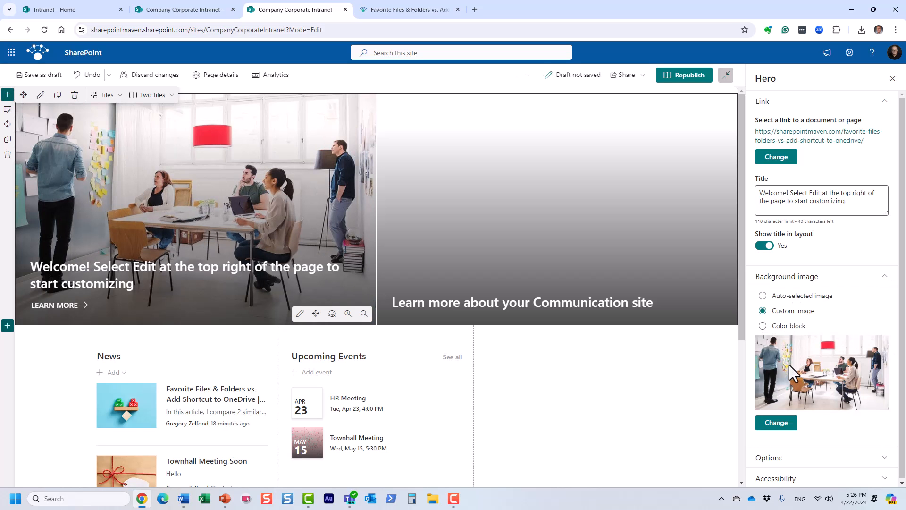
{"action": "left_click", "coordinate": [783, 424]}
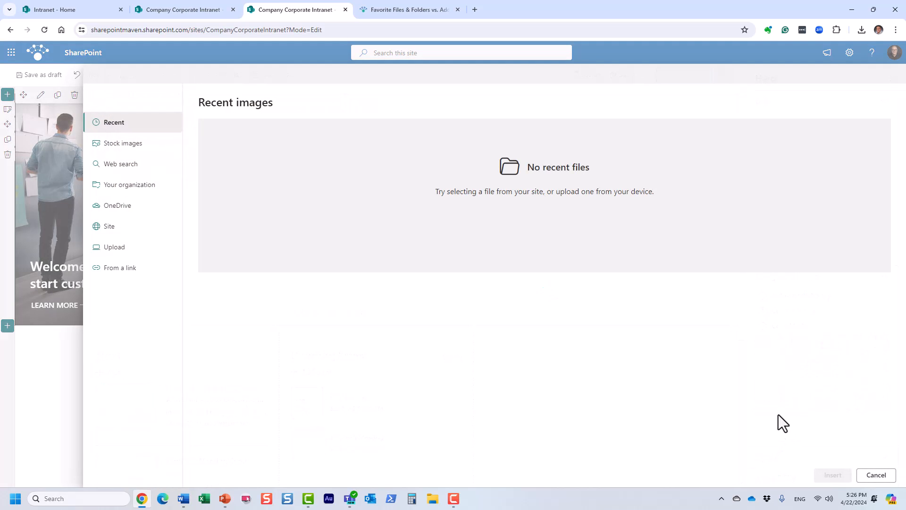
{"action": "left_click", "coordinate": [136, 147]}
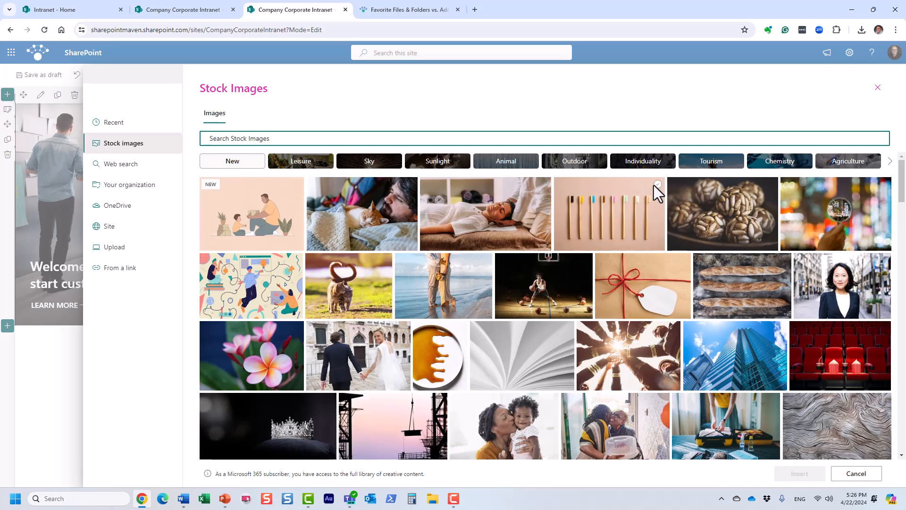
{"action": "left_click", "coordinate": [656, 185]}
{"action": "left_click", "coordinate": [799, 474]}
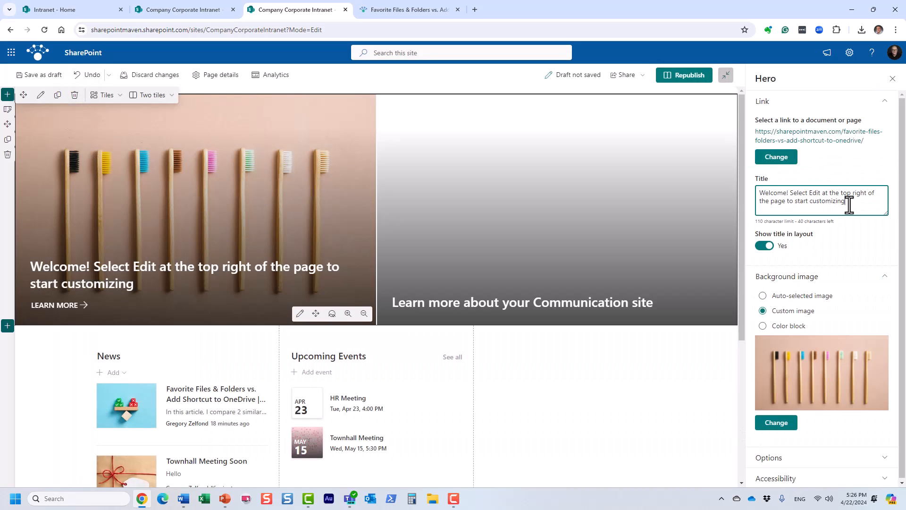
Replace the title of the toothbrush hero tile with "Contact List".
{"action": "left_click_drag", "start_coordinate": [850, 201], "coordinate": [747, 189]}
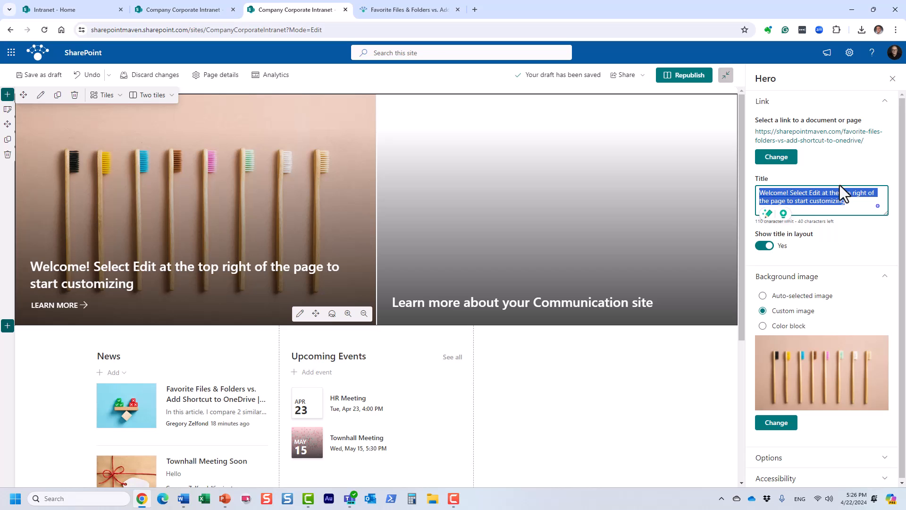
{"action": "type", "text": "Contact List"}
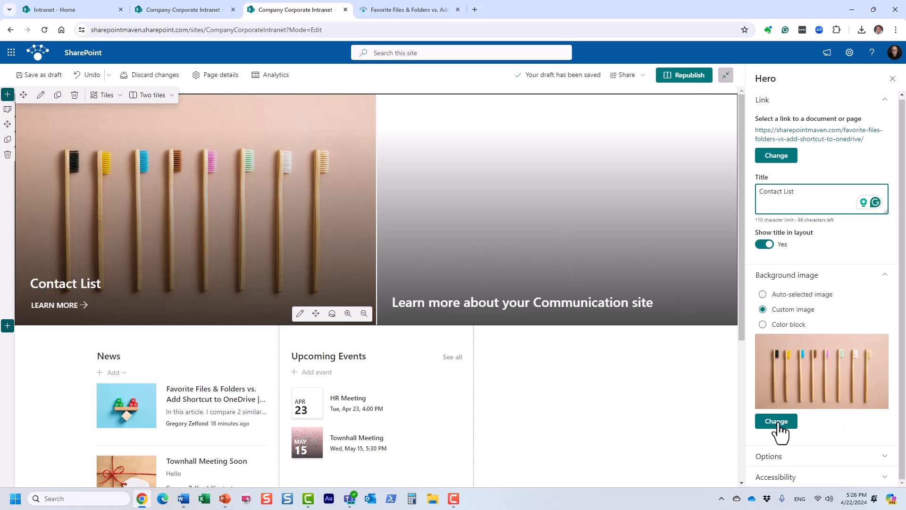
Toggle the Contact List tile's call to action link off and back on in its options.
{"action": "left_click", "coordinate": [819, 456]}
{"action": "scroll", "coordinate": [840, 398], "scroll_direction": "down", "scroll_amount": 3}
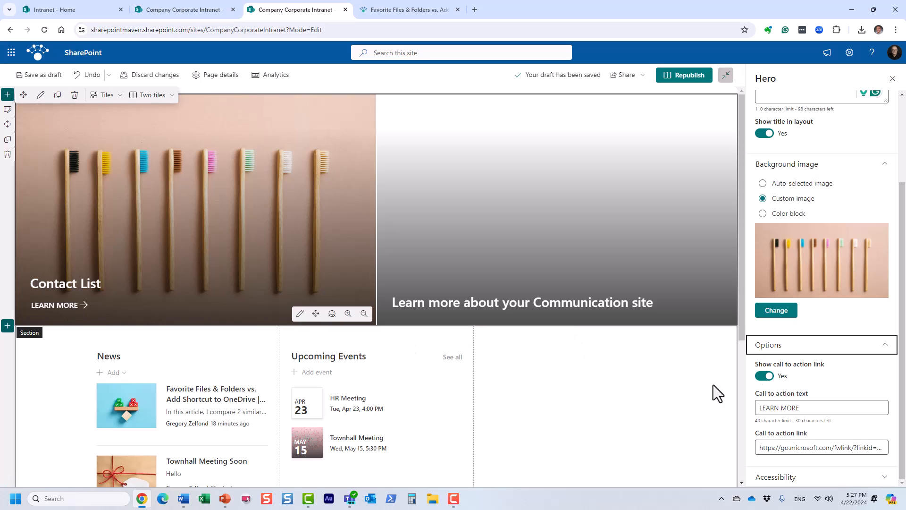
{"action": "left_click", "coordinate": [772, 381]}
{"action": "left_click", "coordinate": [769, 381]}
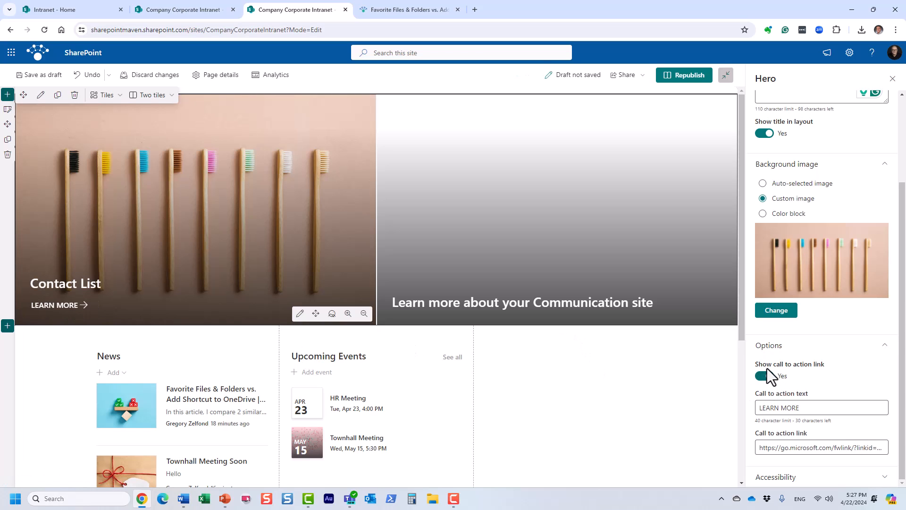
Give the "Learn more about your Communication site" hero tile a custom background using the stock image of three baguettes.
{"action": "left_click", "coordinate": [640, 223]}
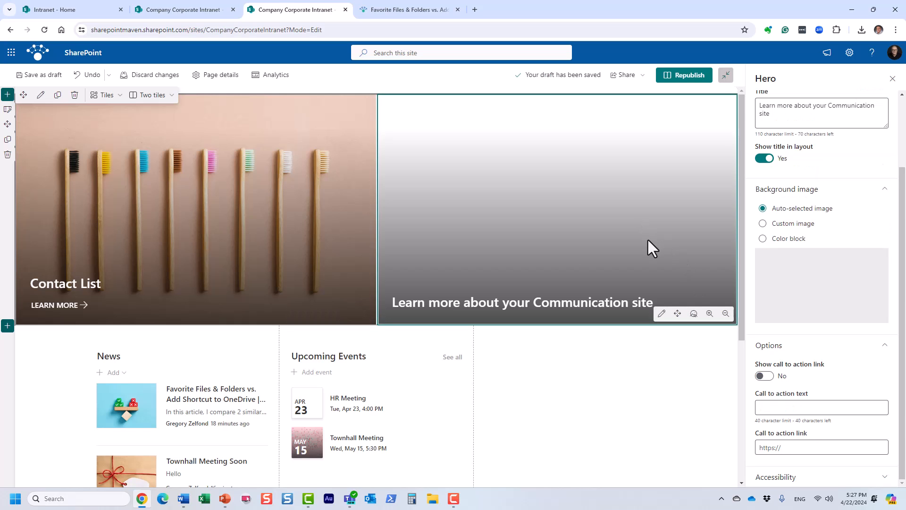
{"action": "left_click", "coordinate": [662, 314]}
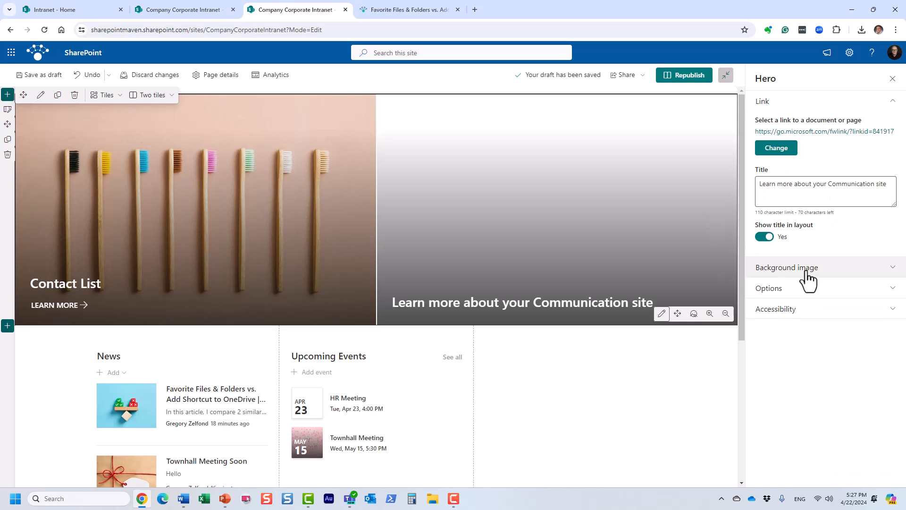
{"action": "left_click", "coordinate": [778, 273]}
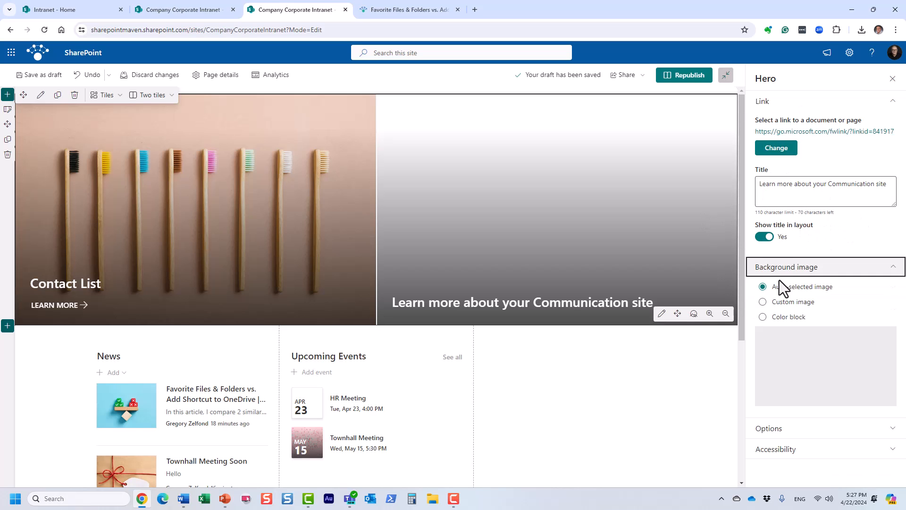
{"action": "left_click", "coordinate": [793, 305]}
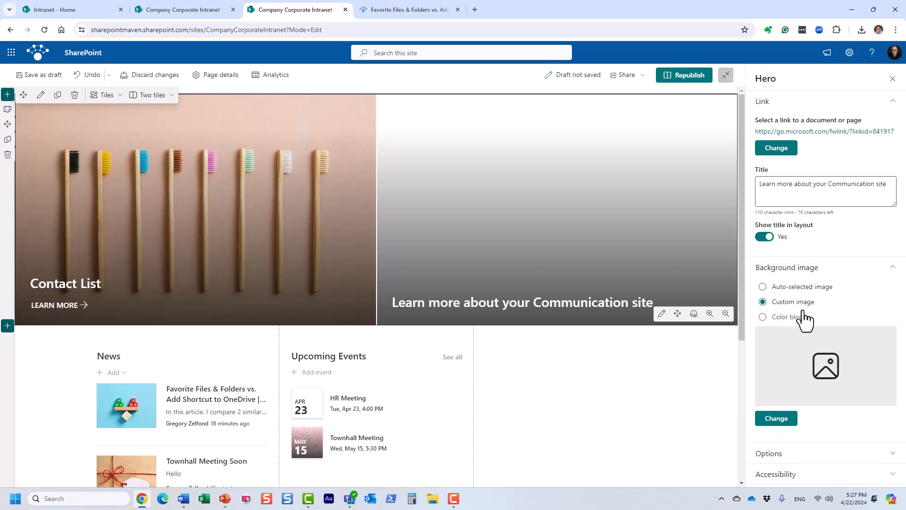
{"action": "left_click", "coordinate": [787, 422]}
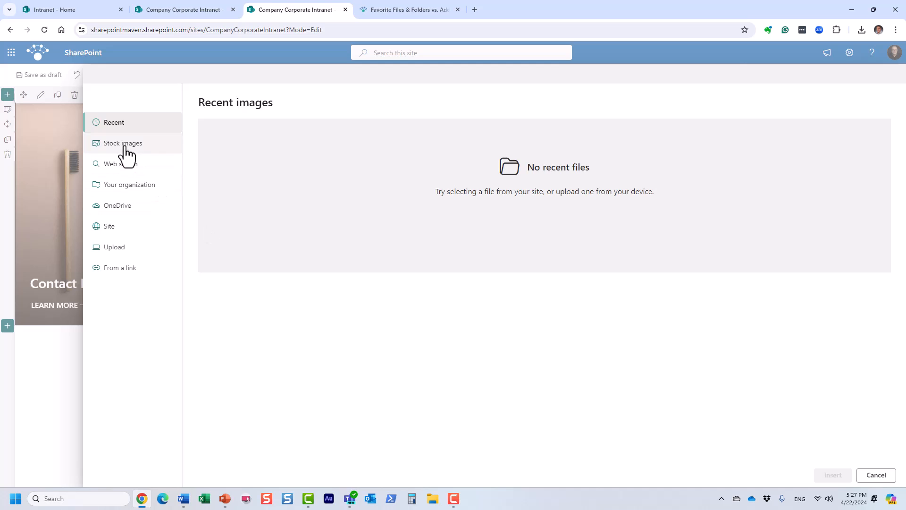
{"action": "left_click", "coordinate": [123, 143]}
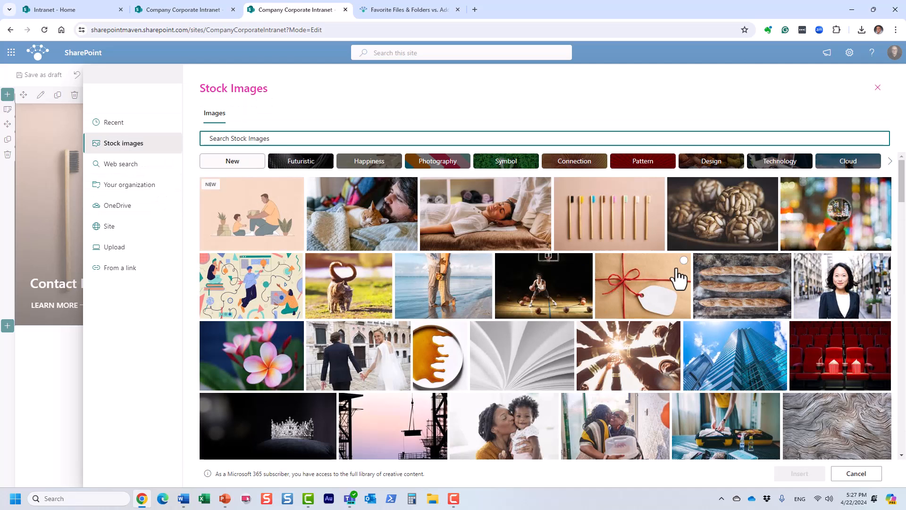
{"action": "left_click", "coordinate": [783, 260]}
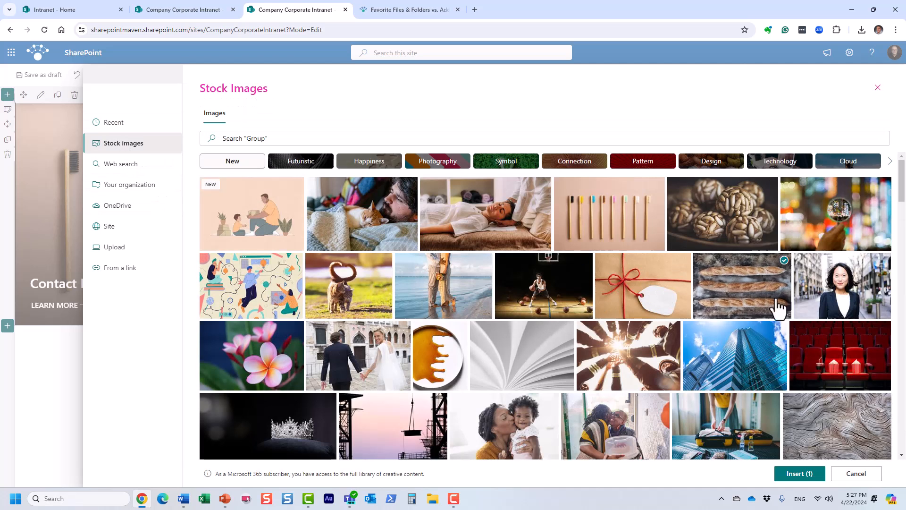
{"action": "left_click", "coordinate": [802, 474]}
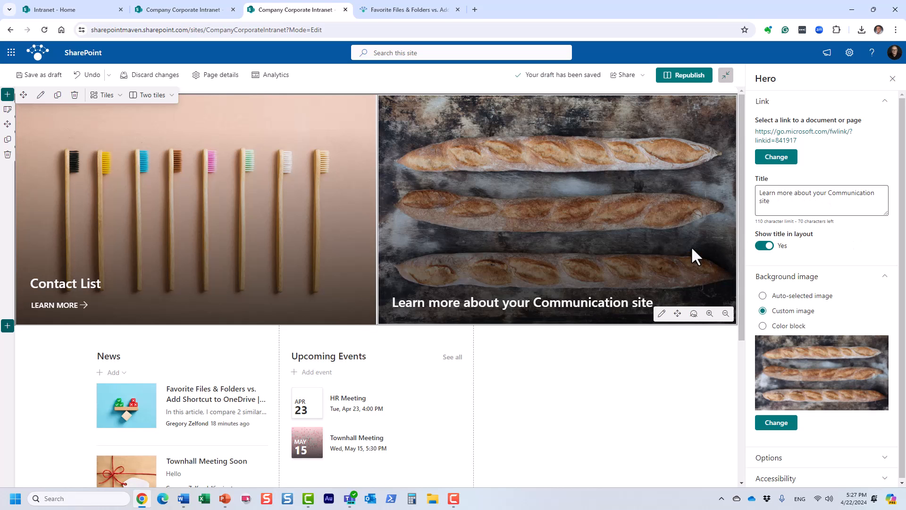
Republish the page and test the Contact List tile's link, returning to the intranet home page.
{"action": "left_click", "coordinate": [892, 80]}
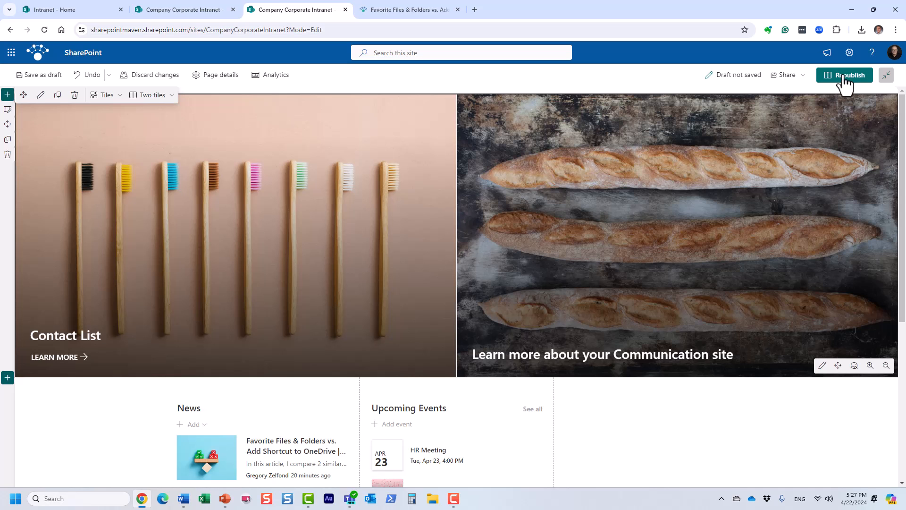
{"action": "left_click", "coordinate": [842, 76]}
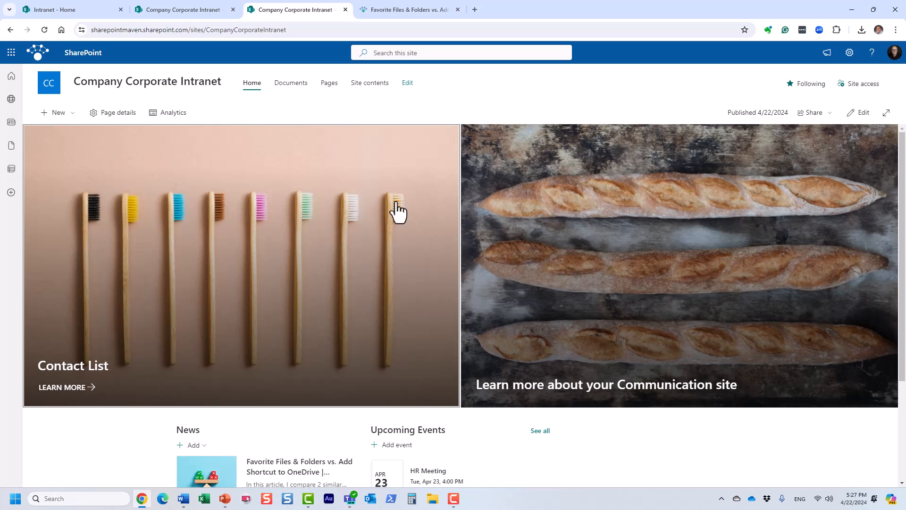
{"action": "left_click", "coordinate": [316, 216]}
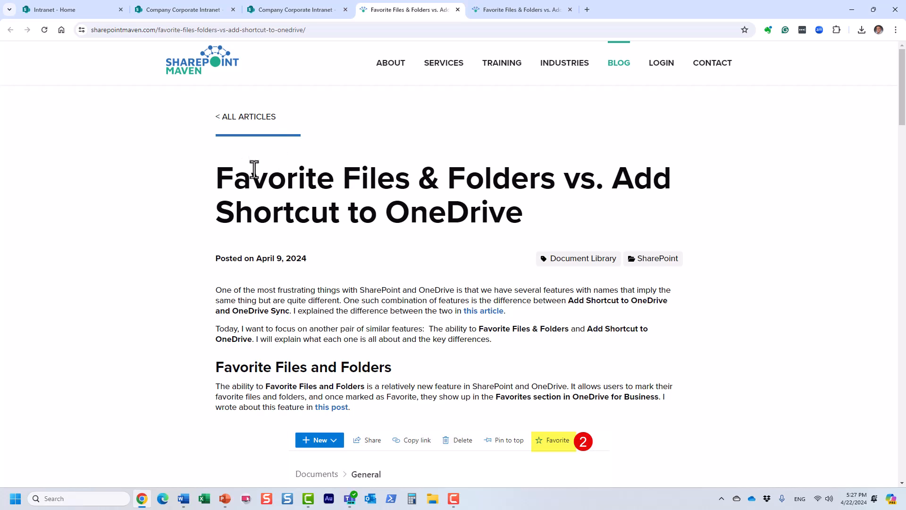
{"action": "left_click", "coordinate": [288, 9]}
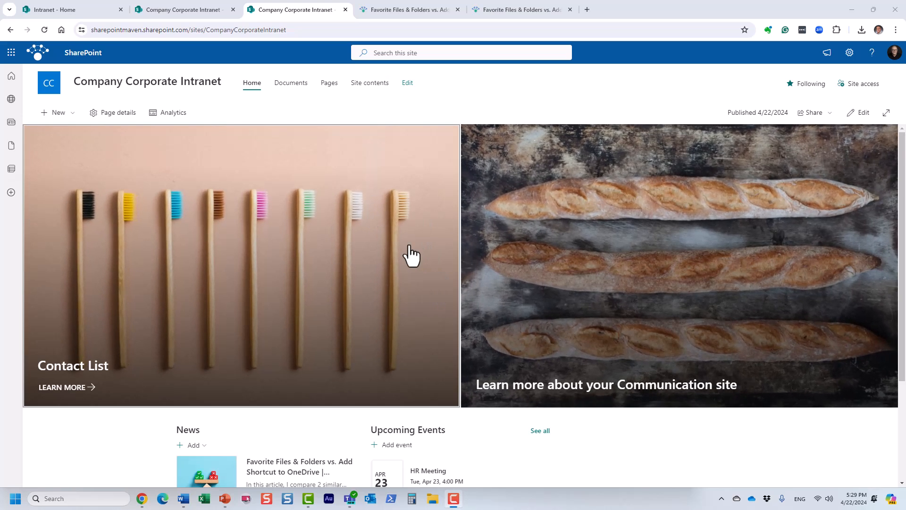
Edit the page again and add a Quick links web part titled "Links" in the empty third column beside Upcoming Events.
{"action": "scroll", "coordinate": [412, 255], "scroll_direction": "down", "scroll_amount": 2}
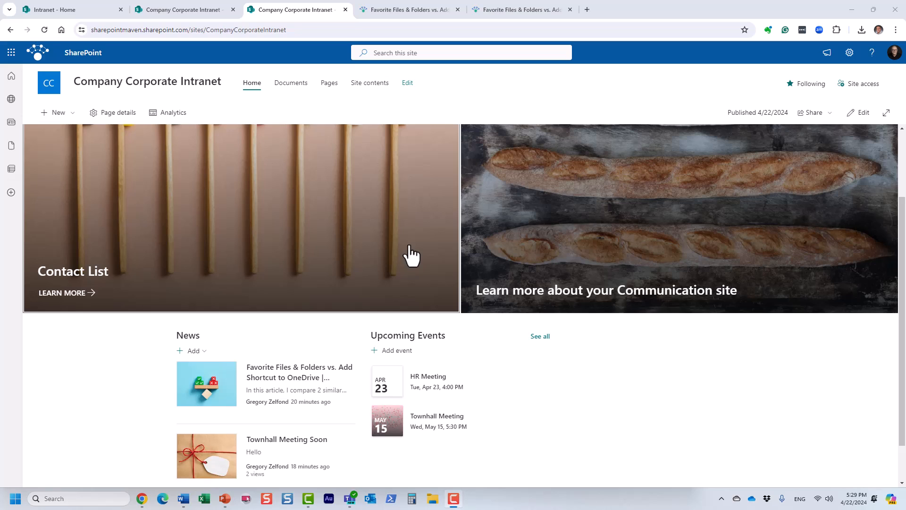
{"action": "scroll", "coordinate": [411, 256], "scroll_direction": "up", "scroll_amount": 2}
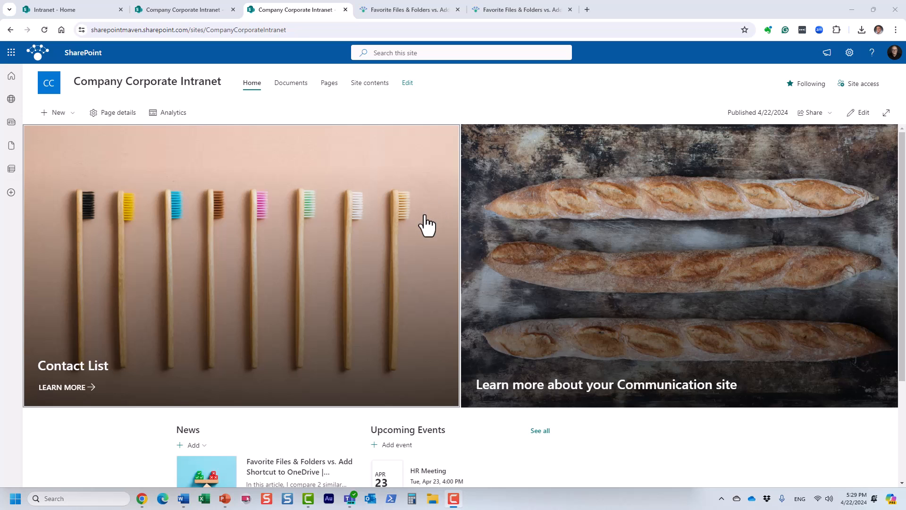
{"action": "scroll", "coordinate": [427, 227], "scroll_direction": "down", "scroll_amount": 3}
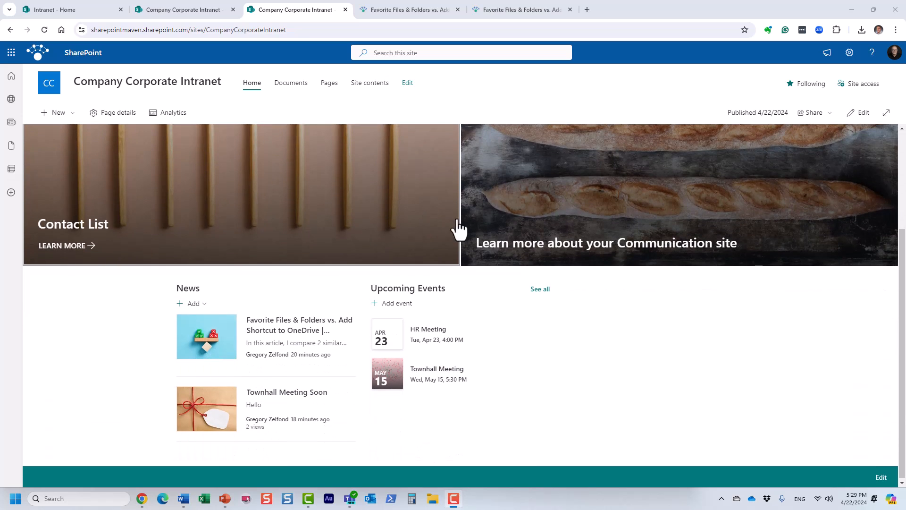
{"action": "left_click", "coordinate": [859, 113]}
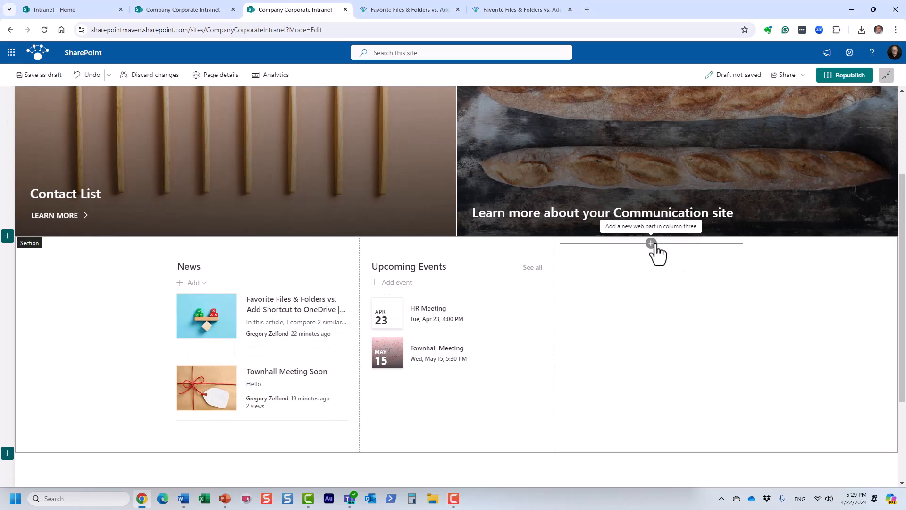
{"action": "left_click", "coordinate": [651, 243]}
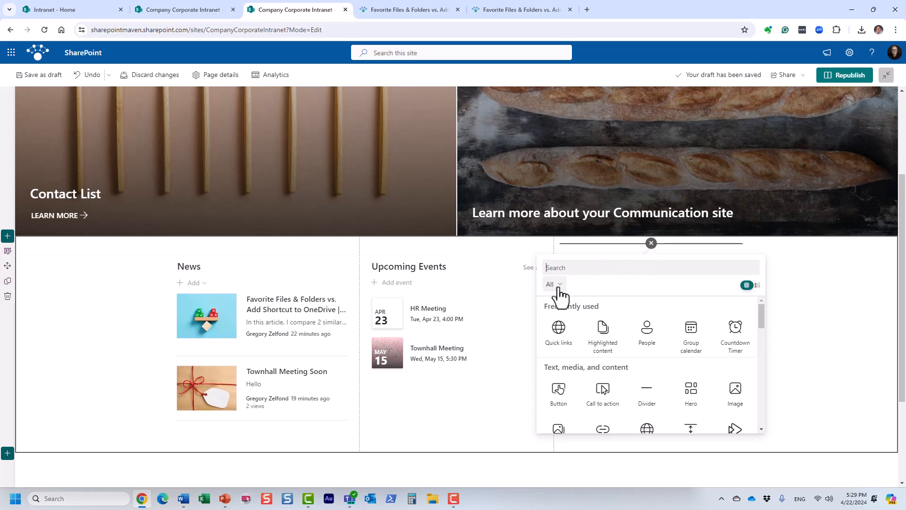
{"action": "left_click", "coordinate": [556, 330]}
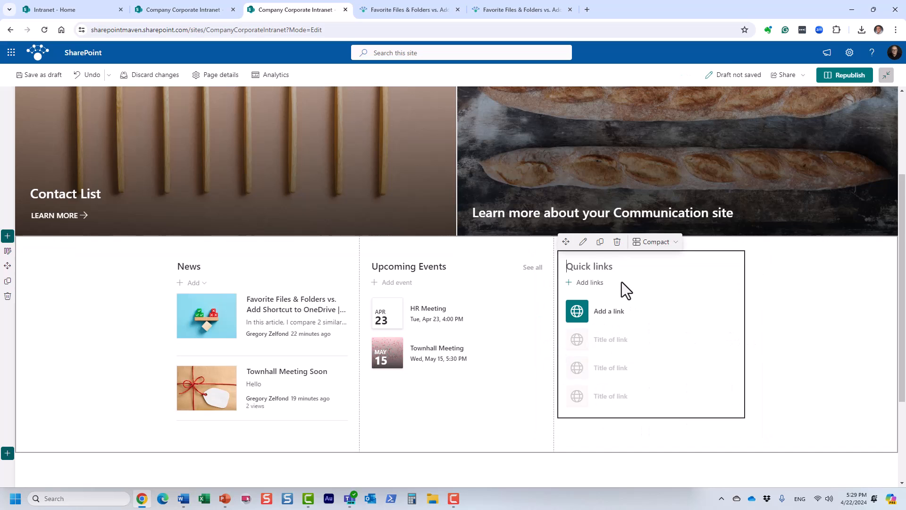
{"action": "type", "text": "Links"}
{"action": "left_click", "coordinate": [584, 319]}
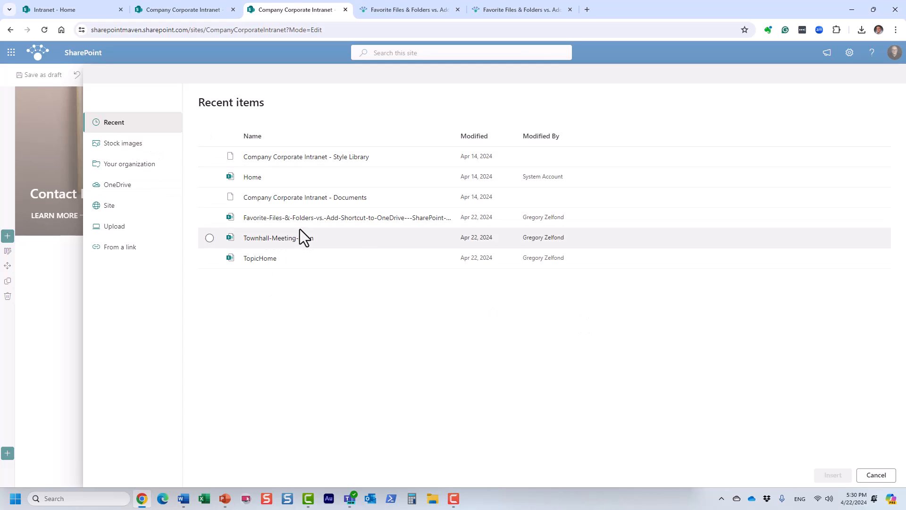
{"action": "left_click", "coordinate": [129, 251]}
{"action": "left_click", "coordinate": [397, 9]}
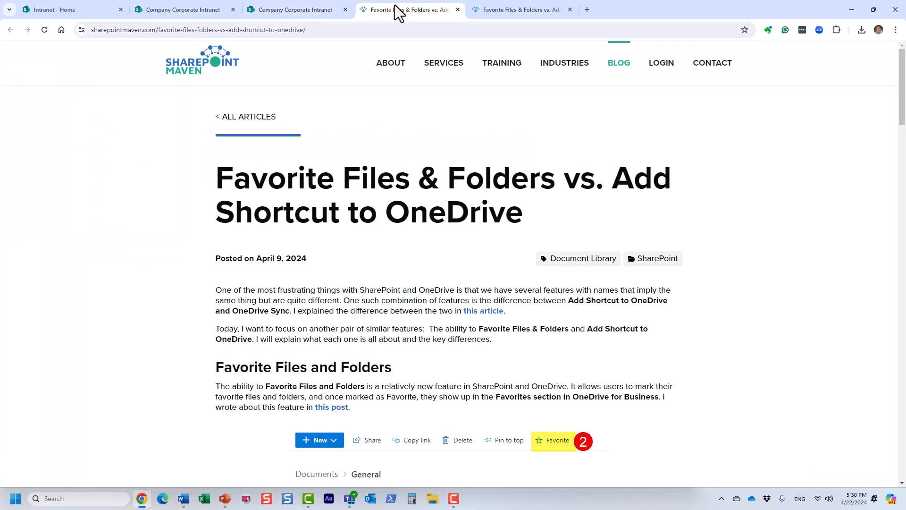
{"action": "left_click", "coordinate": [204, 68]}
{"action": "left_click", "coordinate": [218, 30]}
{"action": "key", "text": "ctrl+c"}
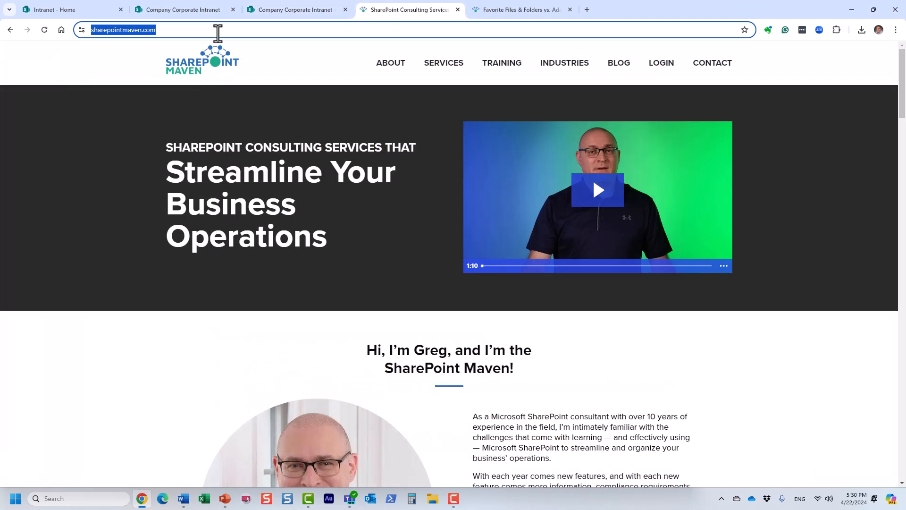
{"action": "left_click", "coordinate": [264, 9]}
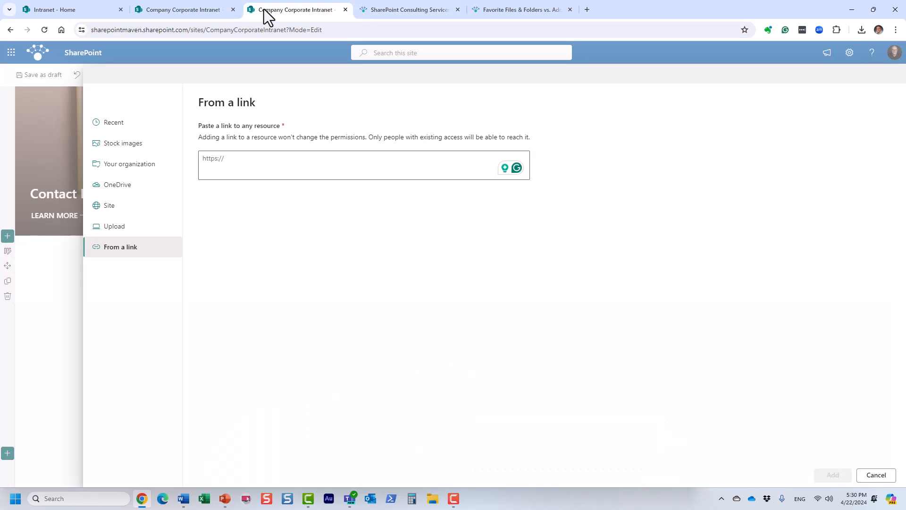
{"action": "key", "text": "ctrl+v"}
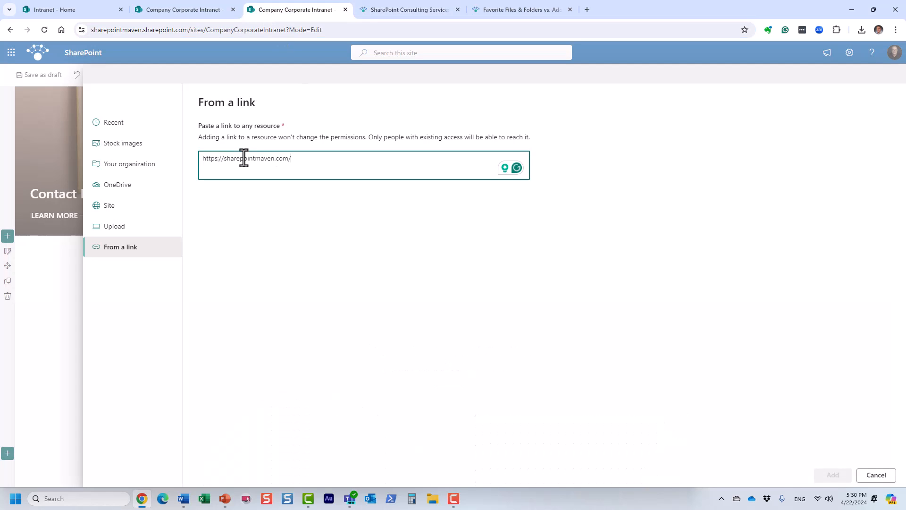
{"action": "left_click", "coordinate": [833, 475]}
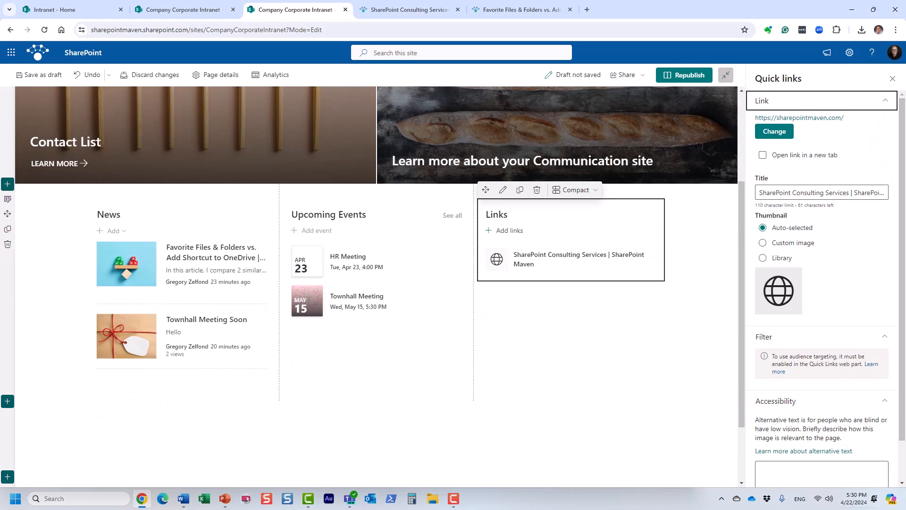
Rename the new quick link to "Our Website".
{"action": "double_click", "coordinate": [794, 193]}
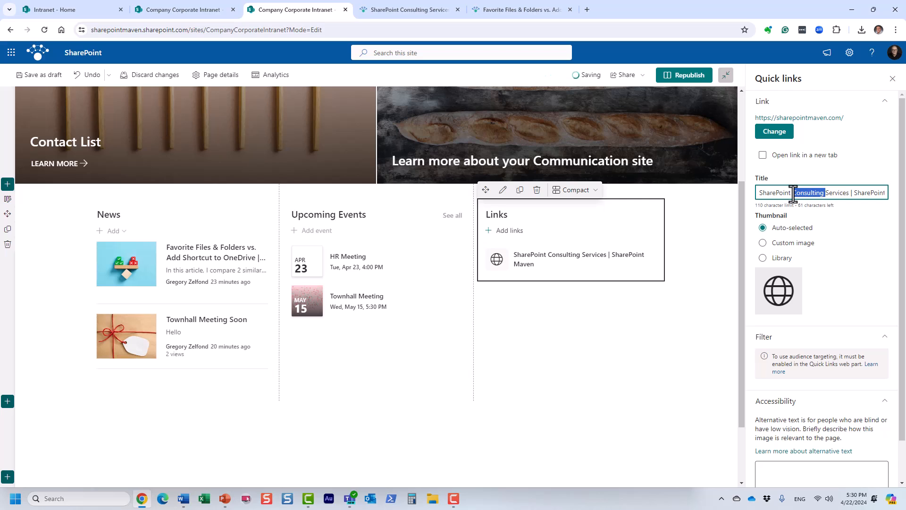
{"action": "triple_click", "coordinate": [794, 194]}
{"action": "type", "text": "Our Website"}
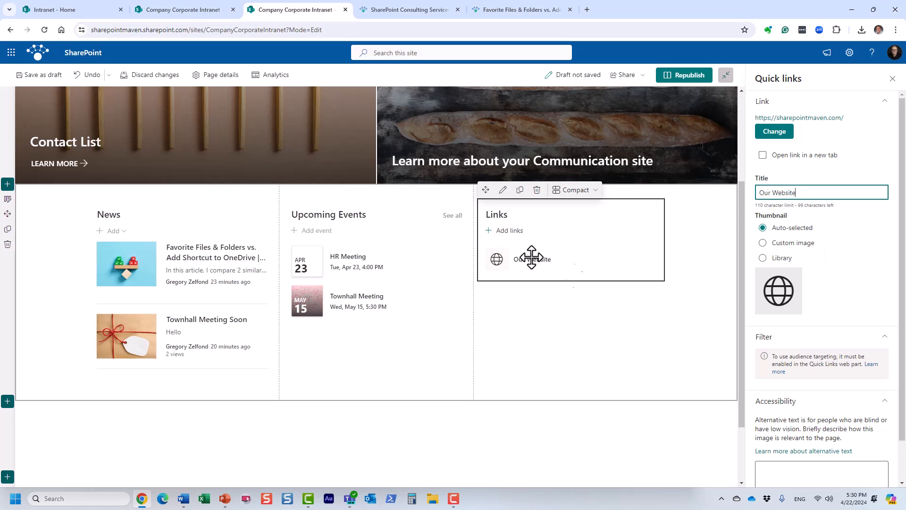
Set the Our Website link's thumbnail to the solid pin icon (pinsolid12) from the icon library.
{"action": "left_click", "coordinate": [764, 244]}
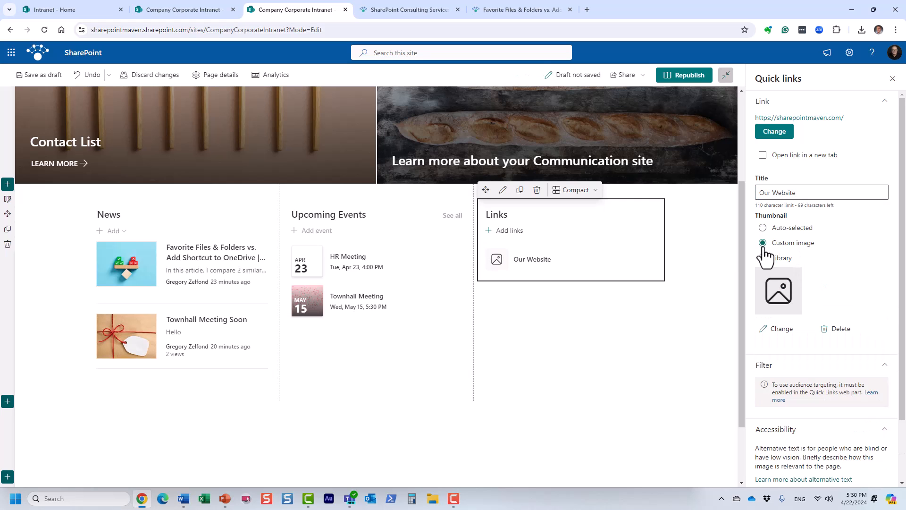
{"action": "left_click", "coordinate": [764, 258]}
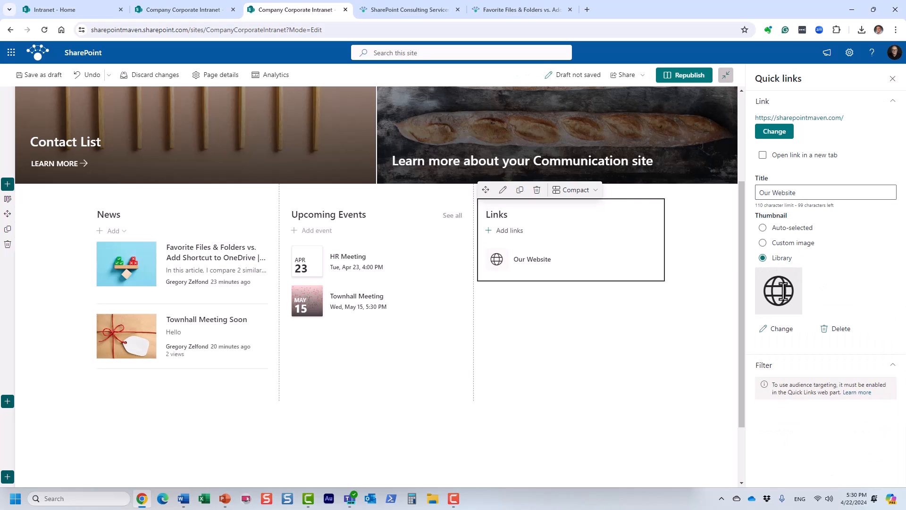
{"action": "left_click", "coordinate": [780, 331]}
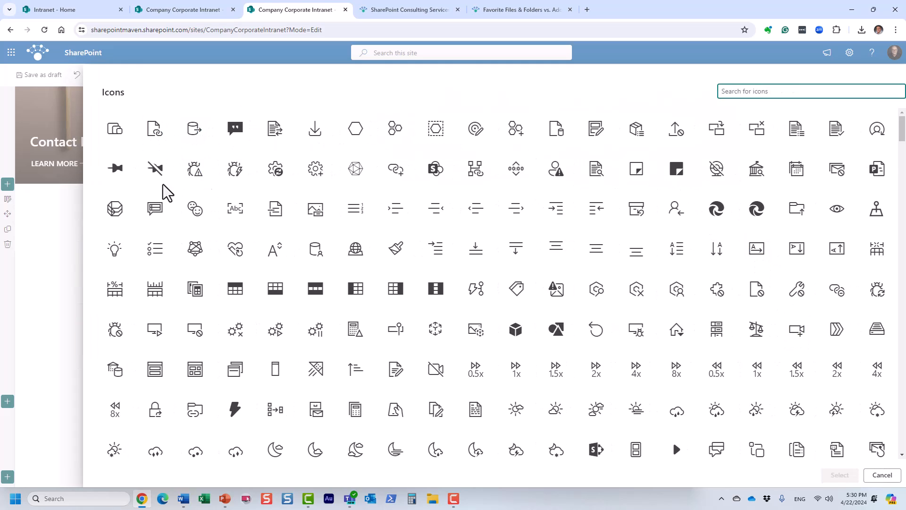
{"action": "left_click", "coordinate": [115, 169]}
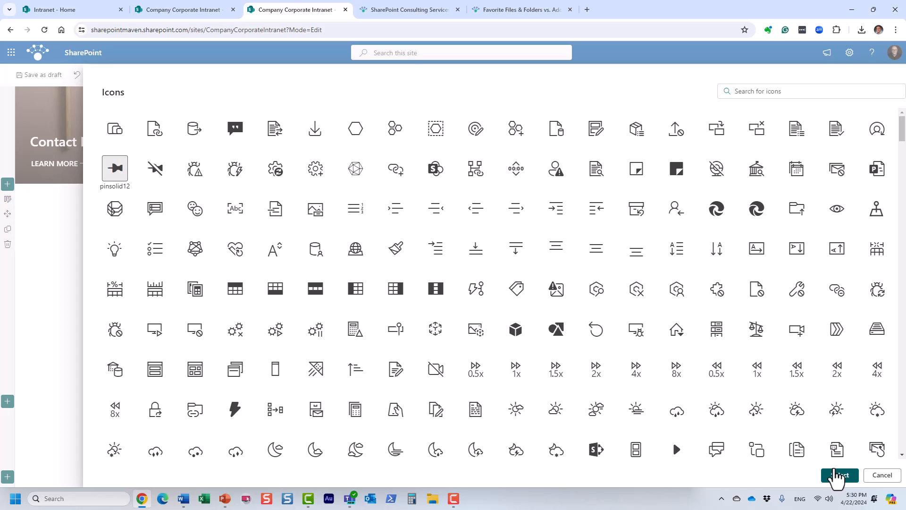
{"action": "left_click", "coordinate": [839, 476]}
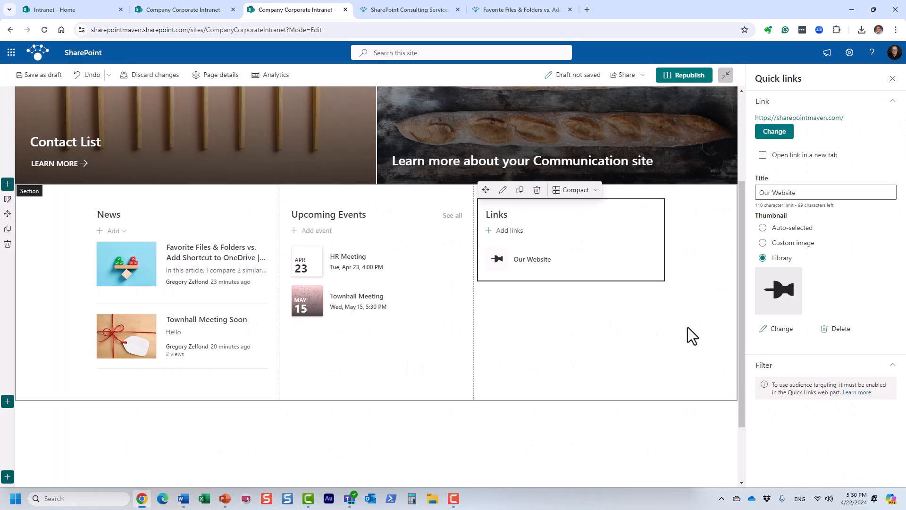
Try the Filmstrip, Grid and Tiles layouts on the Links web part, and set its layout to Button.
{"action": "left_click", "coordinate": [892, 79]}
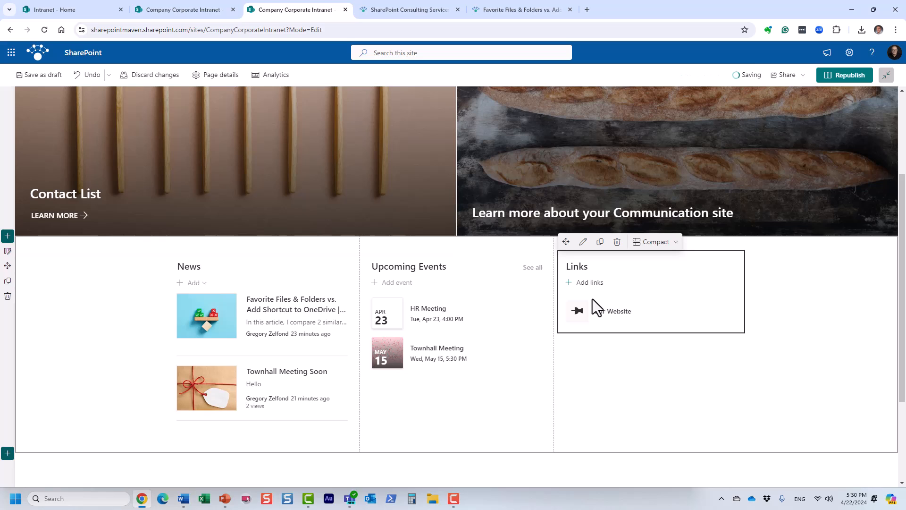
{"action": "left_click", "coordinate": [583, 242]}
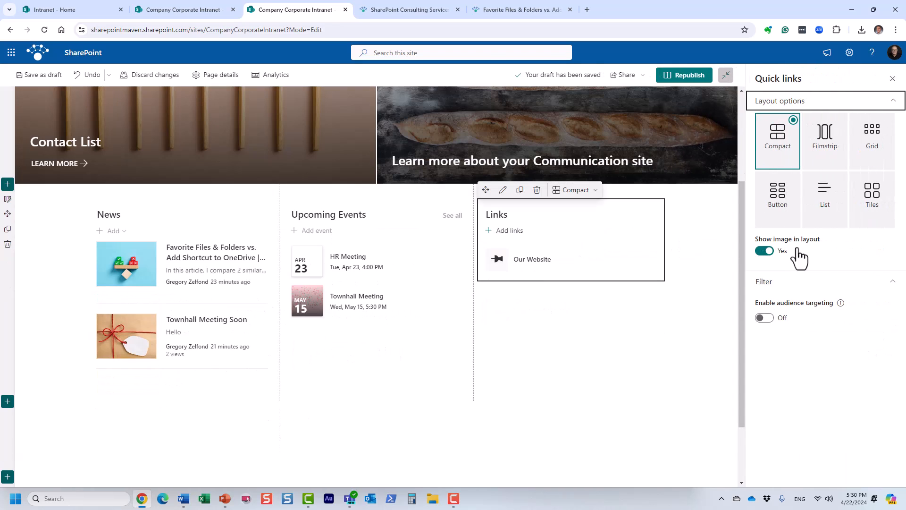
{"action": "left_click", "coordinate": [829, 161]}
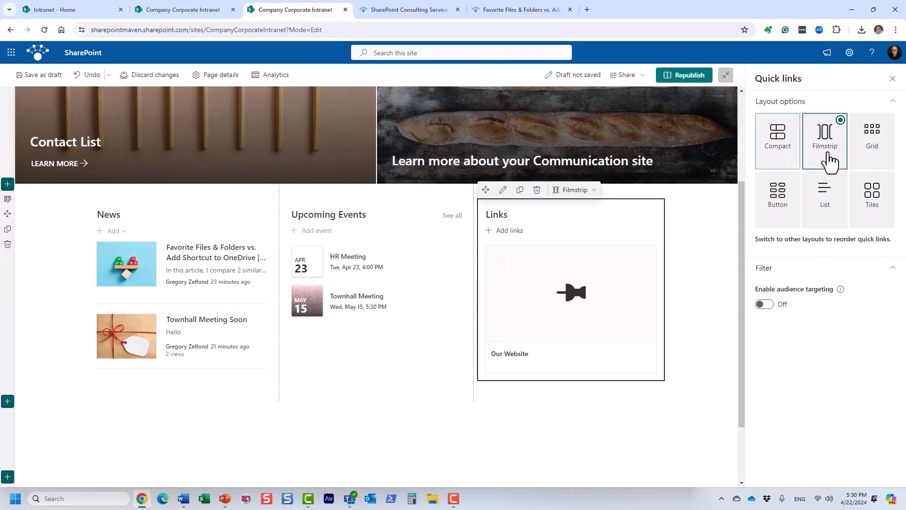
{"action": "left_click", "coordinate": [873, 152]}
{"action": "left_click", "coordinate": [875, 198]}
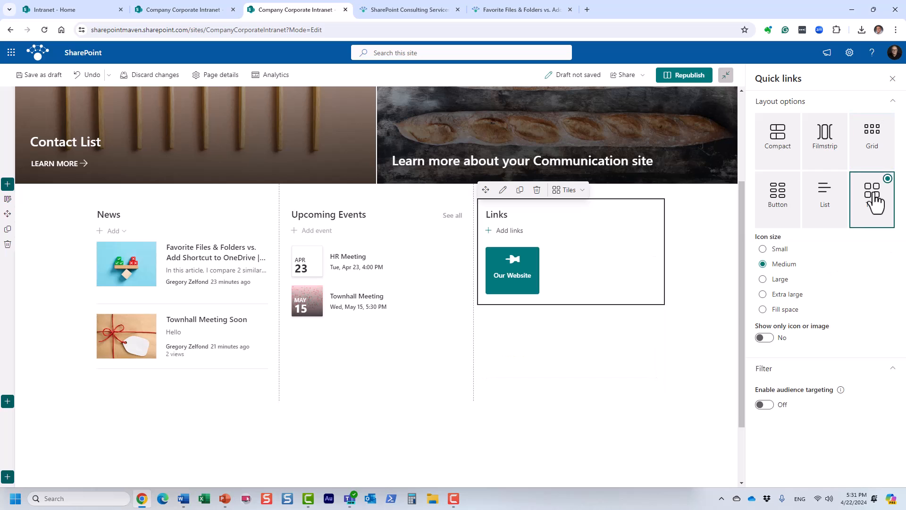
{"action": "left_click", "coordinate": [805, 204]}
{"action": "left_click", "coordinate": [783, 208]}
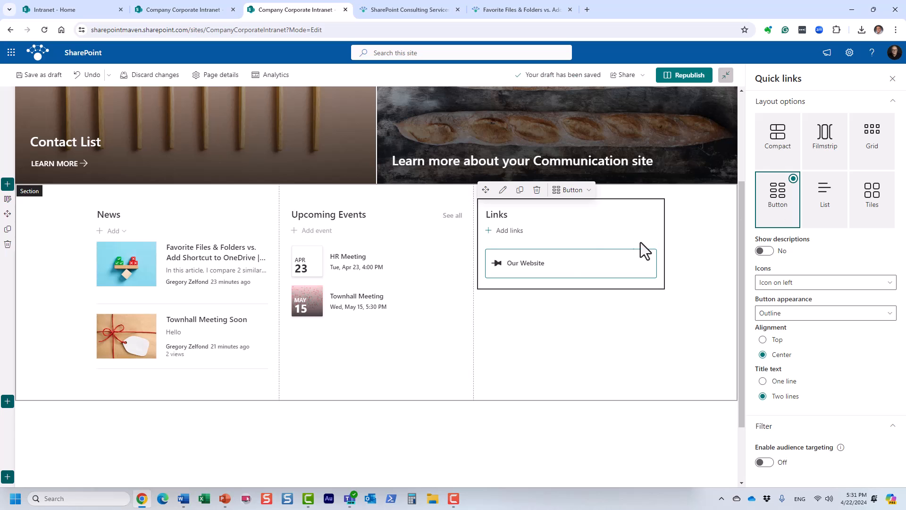
Set the Links buttons' title text to One line and their appearance to Fill color.
{"action": "left_click", "coordinate": [785, 382]}
{"action": "left_click", "coordinate": [779, 314]}
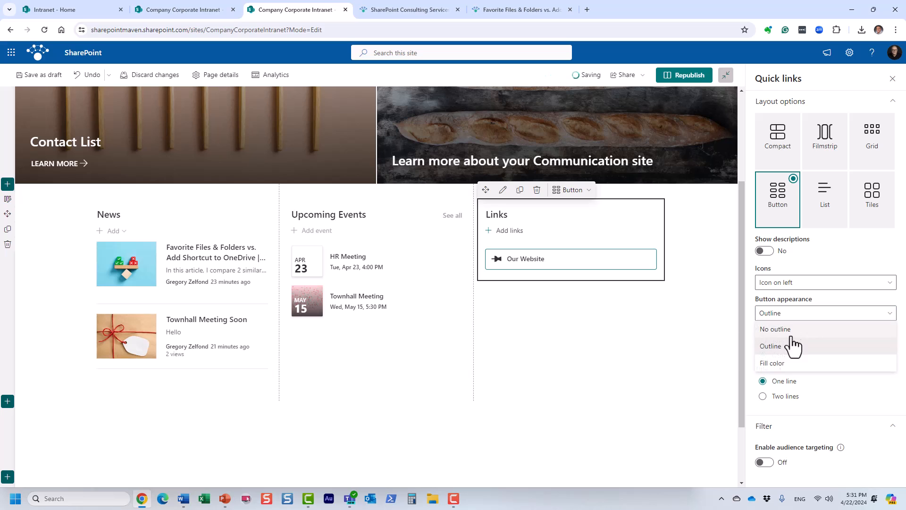
{"action": "left_click", "coordinate": [786, 363]}
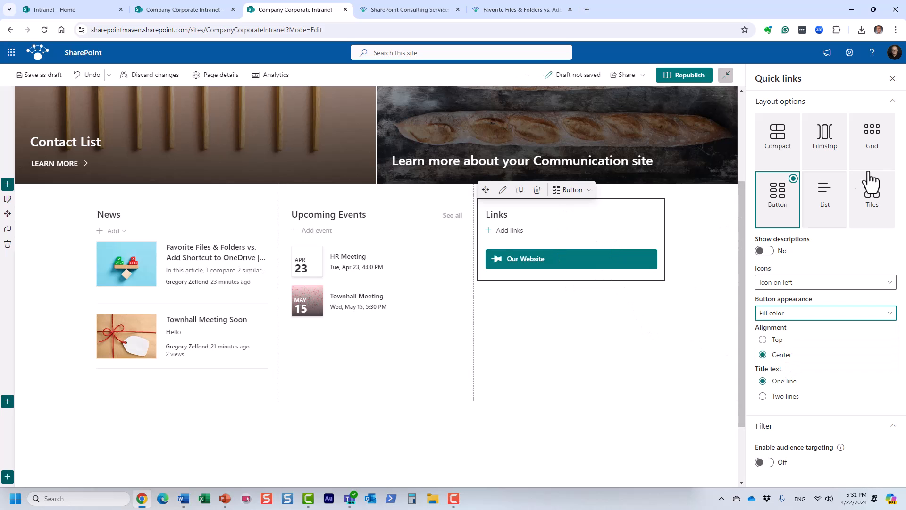
{"action": "left_click", "coordinate": [894, 80]}
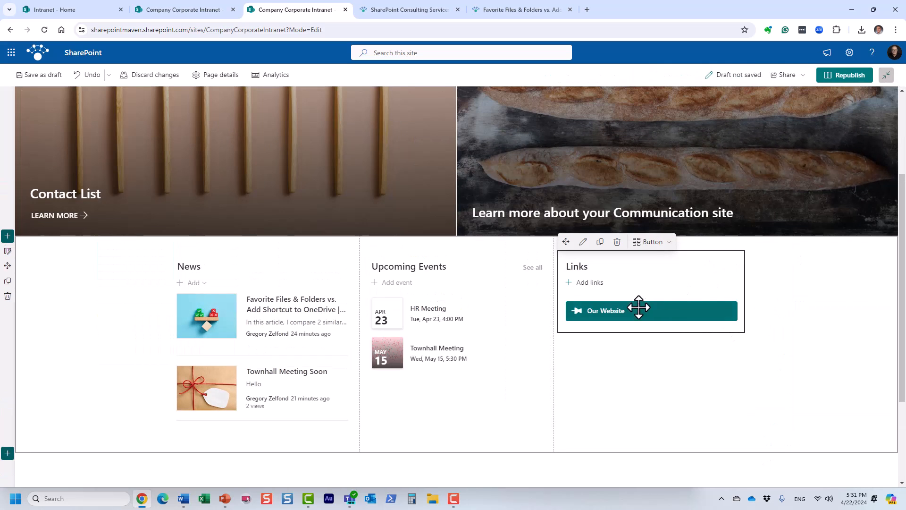
Add a link to the recent TopicHome page to the Links web part.
{"action": "left_click", "coordinate": [590, 282]}
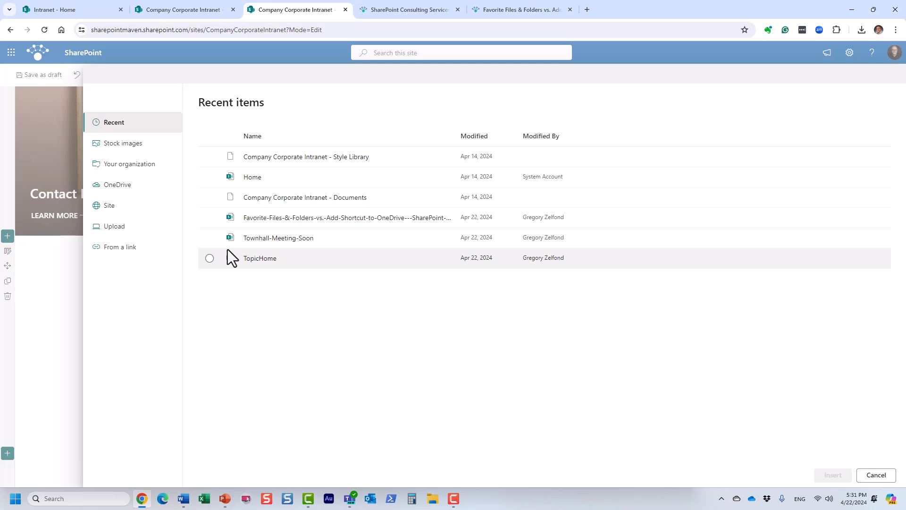
{"action": "left_click", "coordinate": [207, 260]}
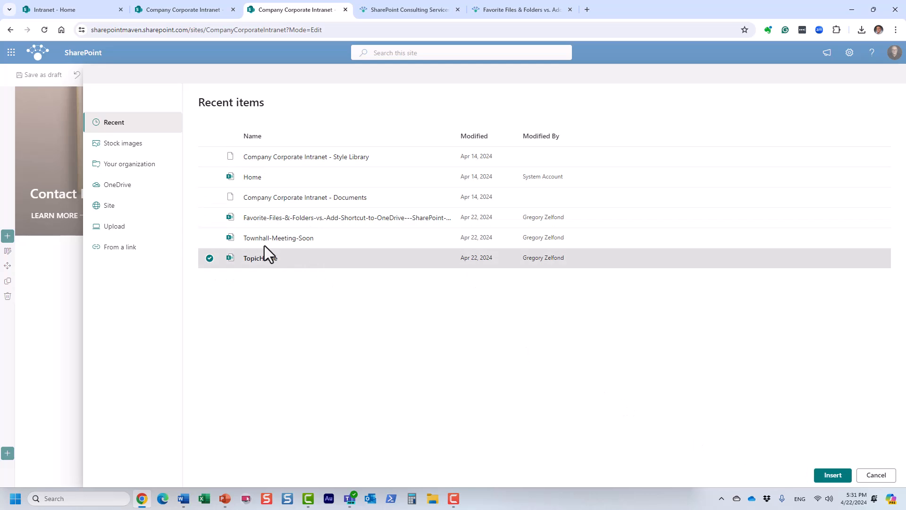
{"action": "left_click", "coordinate": [836, 481]}
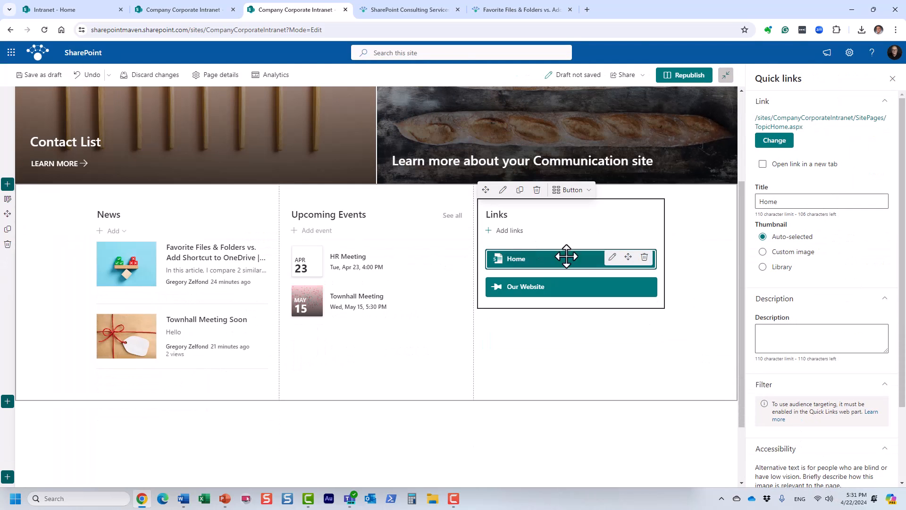
Give the new Home link the compareuneven scales icon from the icon library and retitle it "Policies".
{"action": "left_click", "coordinate": [763, 266]}
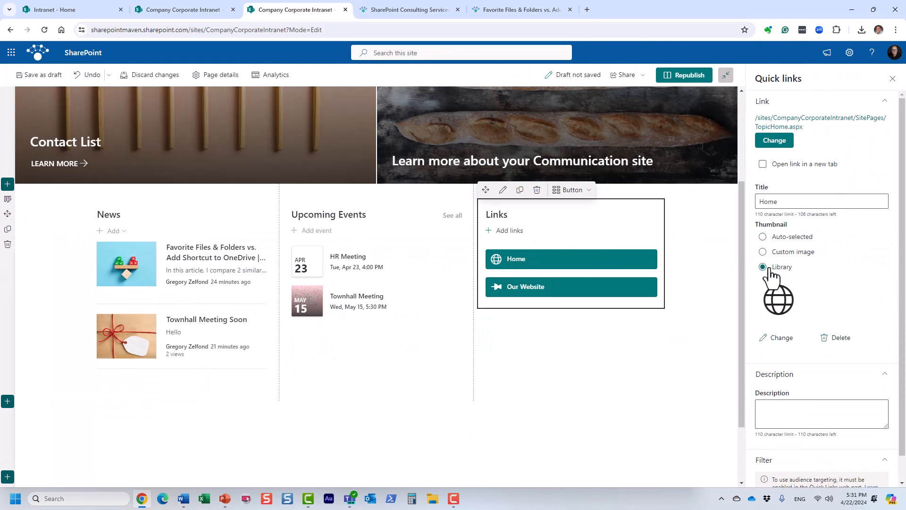
{"action": "left_click", "coordinate": [778, 338]}
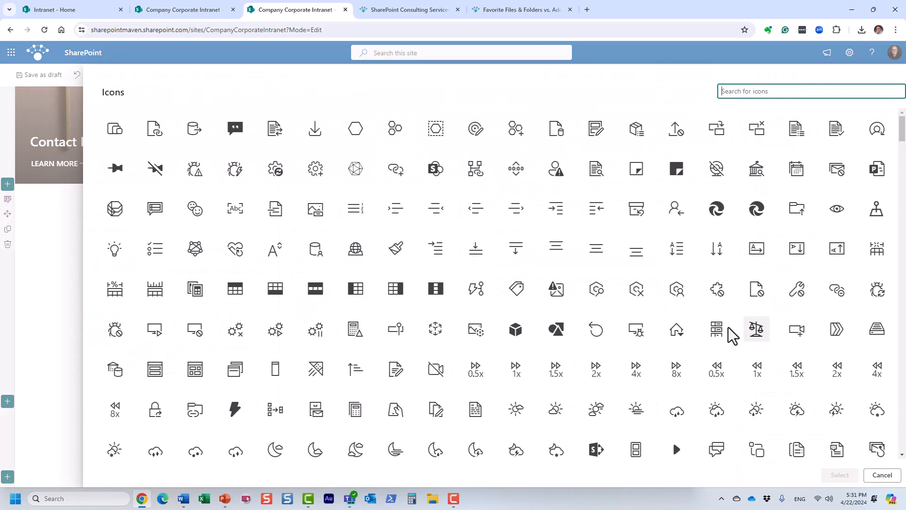
{"action": "left_click", "coordinate": [767, 339]}
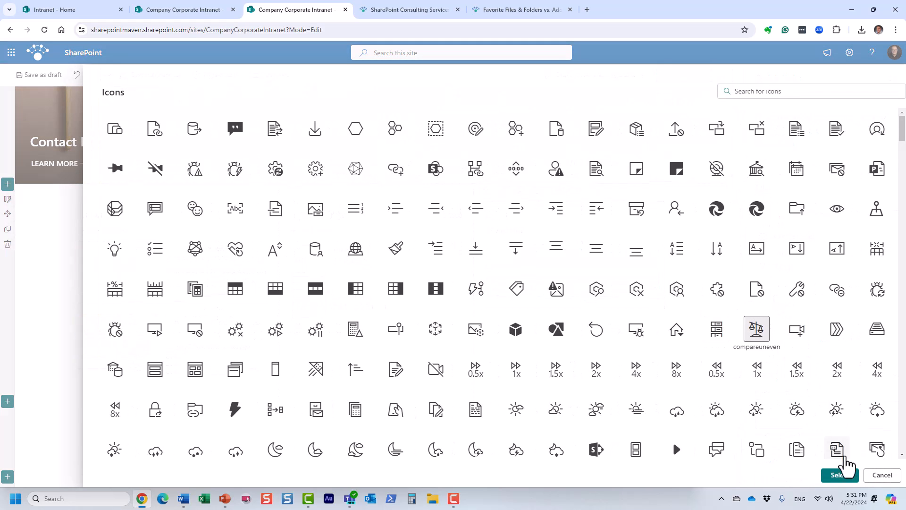
{"action": "left_click", "coordinate": [845, 476]}
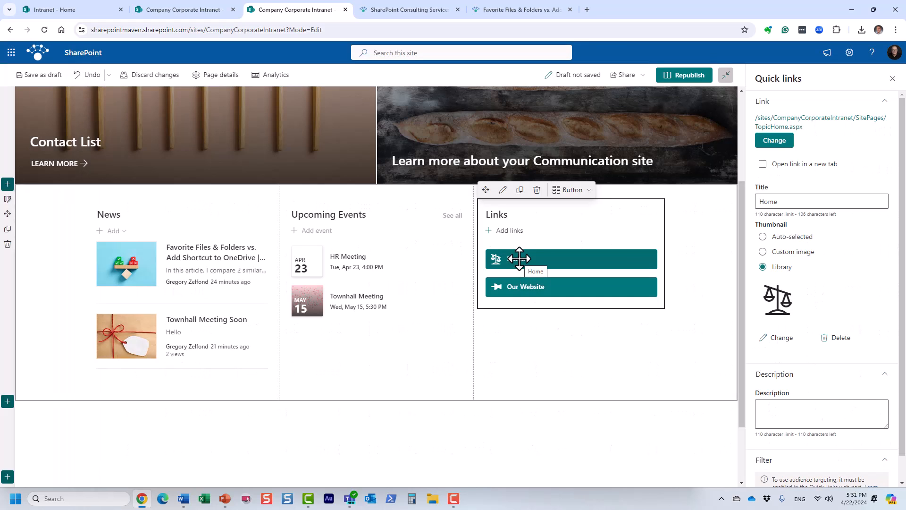
{"action": "left_click_drag", "start_coordinate": [778, 202], "coordinate": [757, 202]}
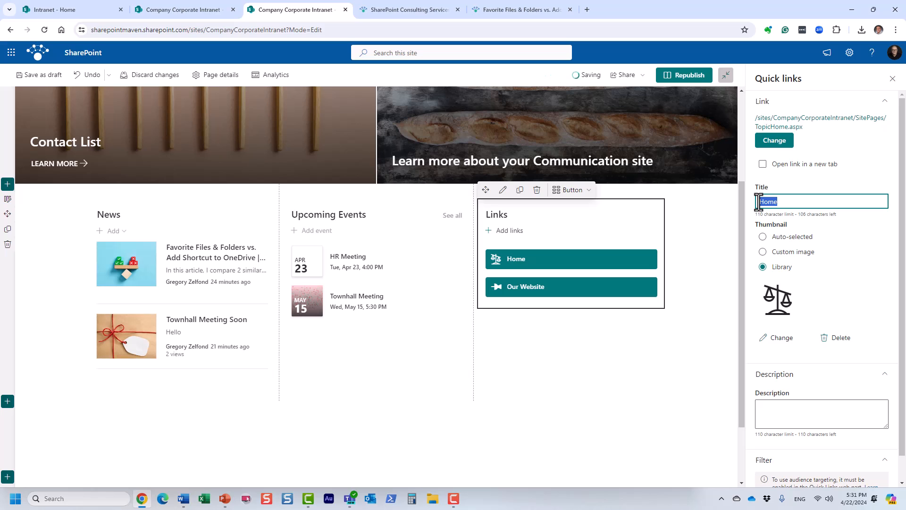
{"action": "type", "text": "Policies"}
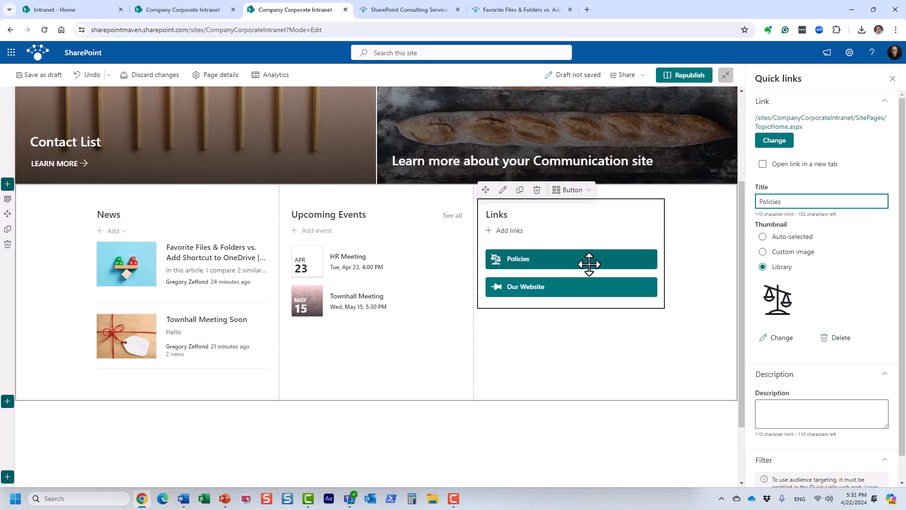
Move the Our Website link above Policies and republish the page.
{"action": "left_click_drag", "start_coordinate": [519, 290], "coordinate": [522, 253]}
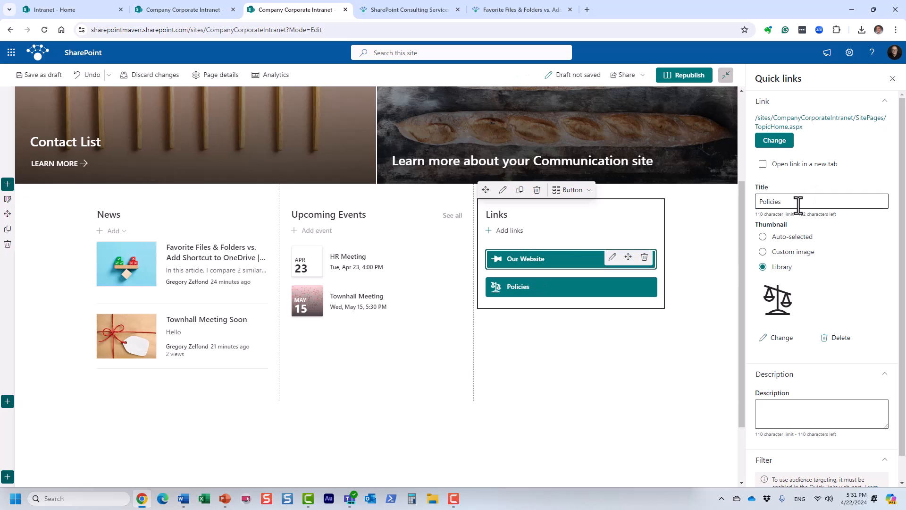
{"action": "left_click", "coordinate": [892, 78]}
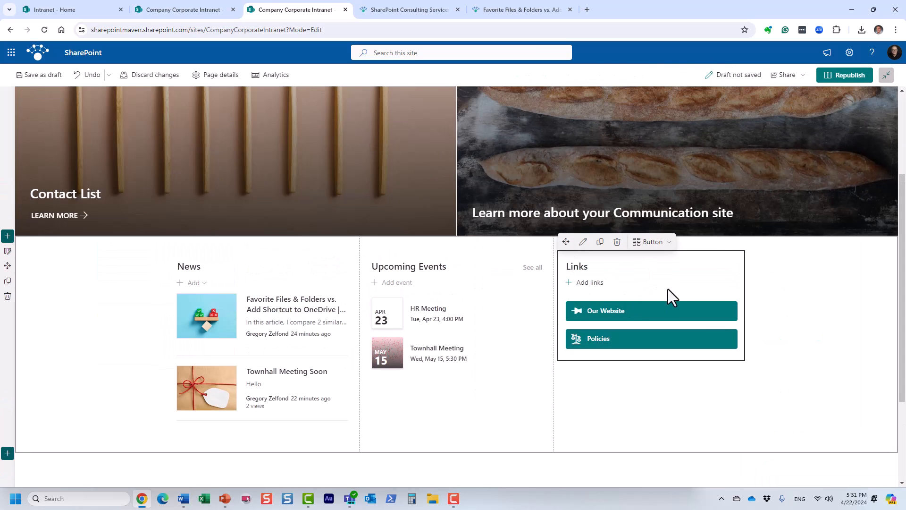
{"action": "left_click", "coordinate": [836, 80]}
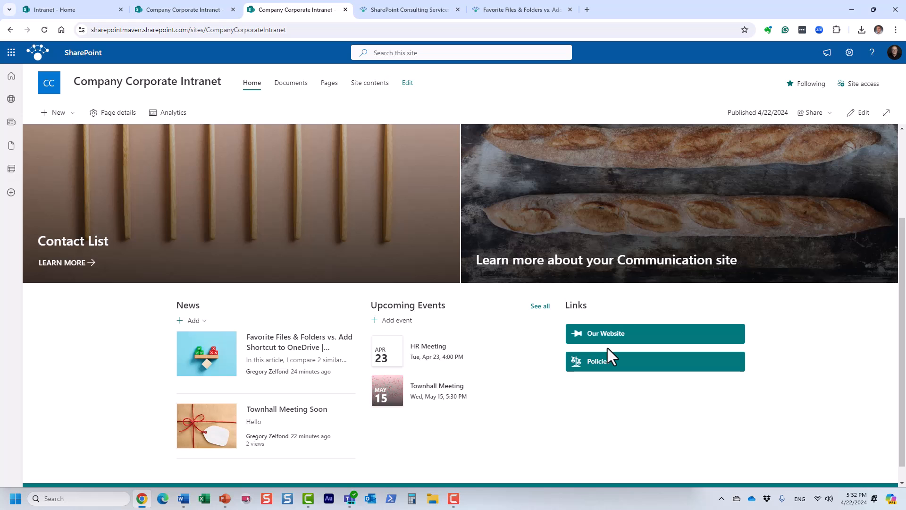
Try adding a second Quick links web part titled "HR Links" below Links, and discard the page changes.
{"action": "left_click", "coordinate": [860, 113]}
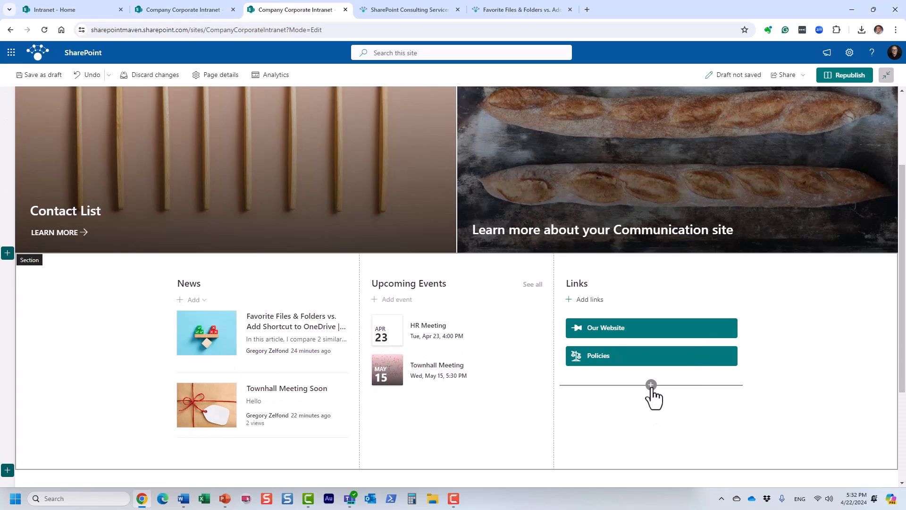
{"action": "left_click", "coordinate": [652, 386]}
{"action": "left_click", "coordinate": [561, 284]}
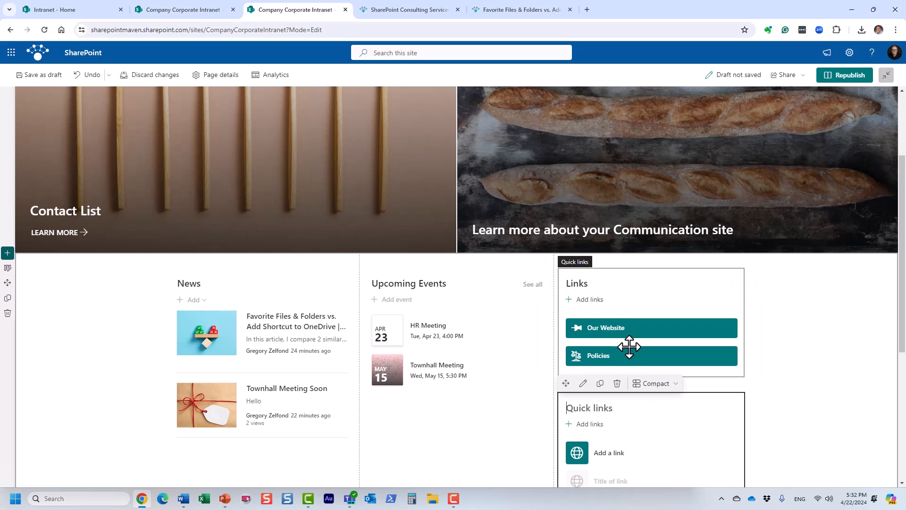
{"action": "type", "text": "HR Links"}
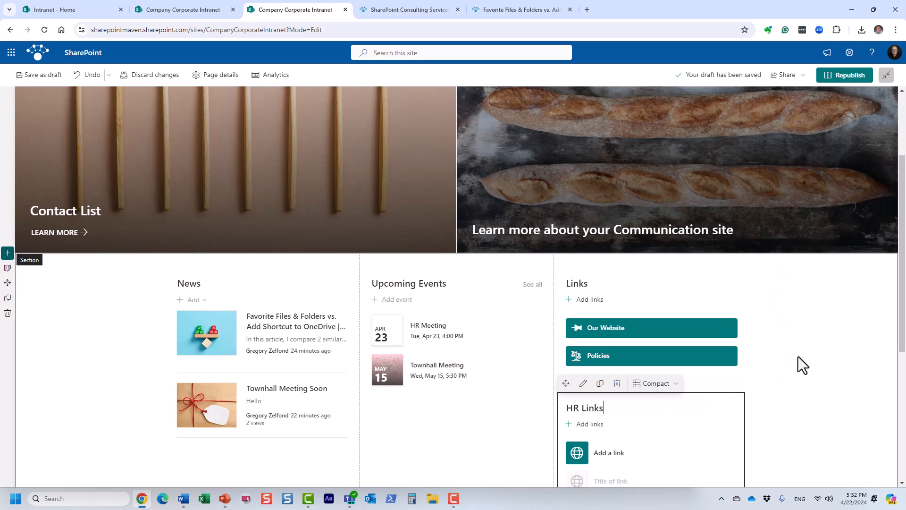
{"action": "left_click", "coordinate": [145, 78]}
{"action": "left_click", "coordinate": [460, 285]}
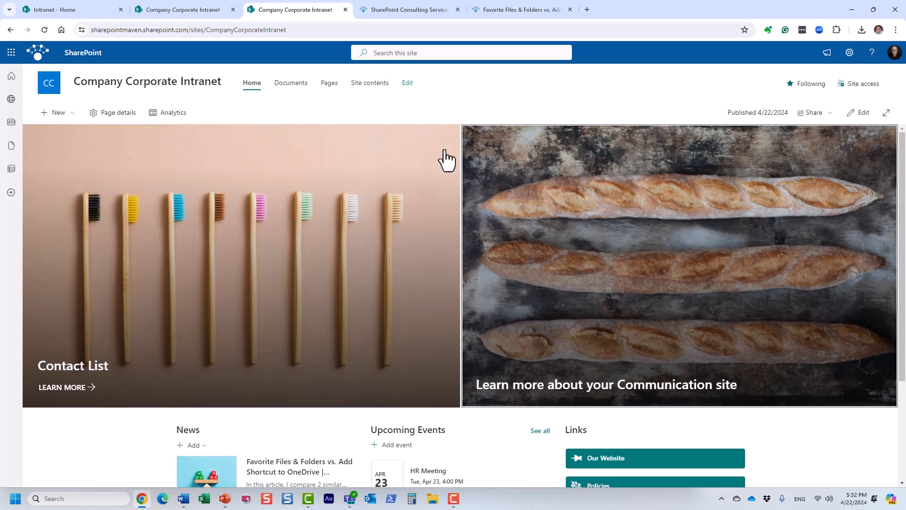
Edit the page again and change the empty section below News to a three-column layout.
{"action": "scroll", "coordinate": [637, 385], "scroll_direction": "down", "scroll_amount": 3}
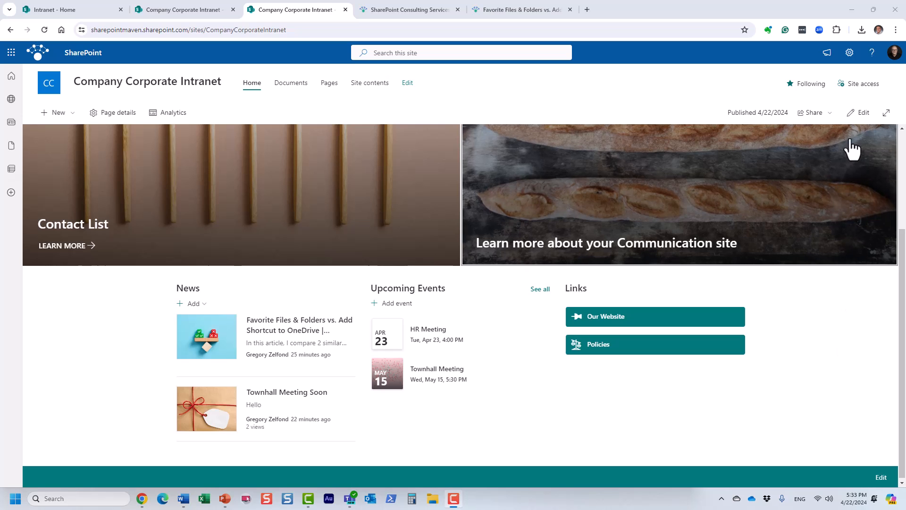
{"action": "left_click", "coordinate": [855, 113]}
{"action": "scroll", "coordinate": [479, 382], "scroll_direction": "down", "scroll_amount": 3}
{"action": "left_click", "coordinate": [118, 348]}
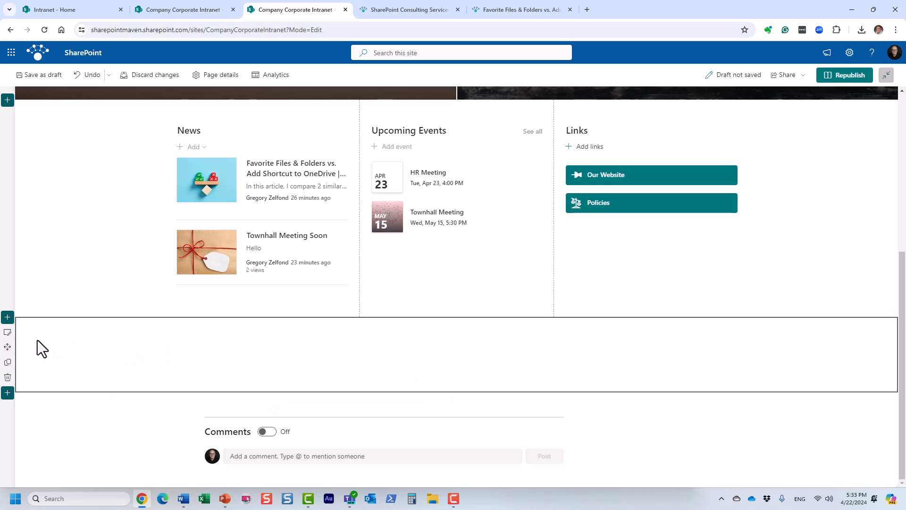
{"action": "left_click", "coordinate": [7, 332]}
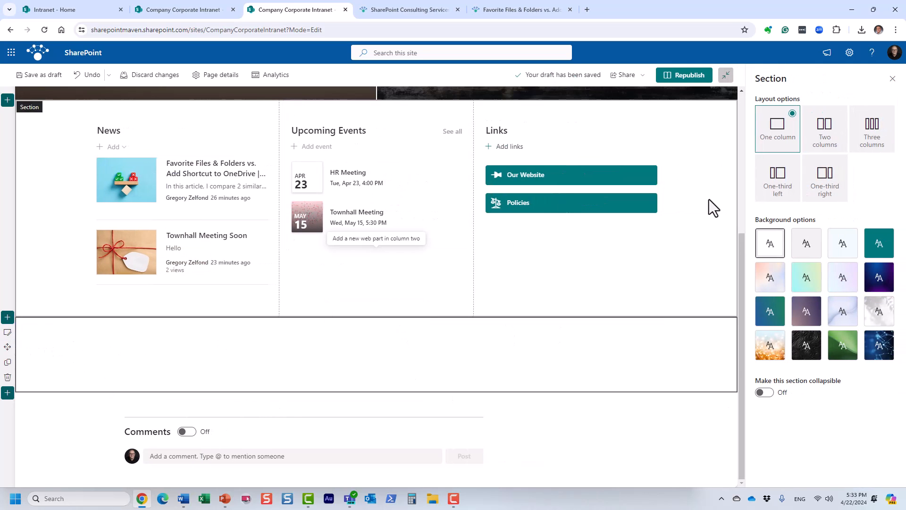
{"action": "left_click", "coordinate": [884, 125]}
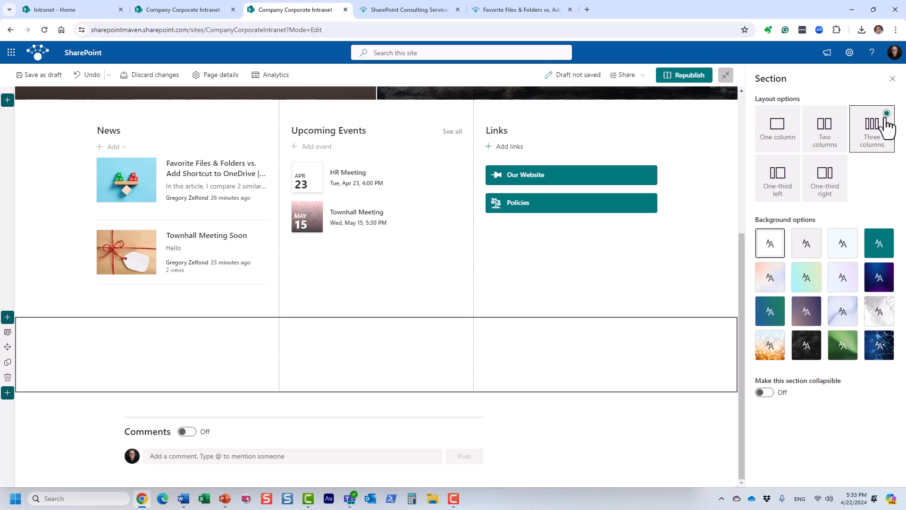
{"action": "left_click", "coordinate": [893, 80]}
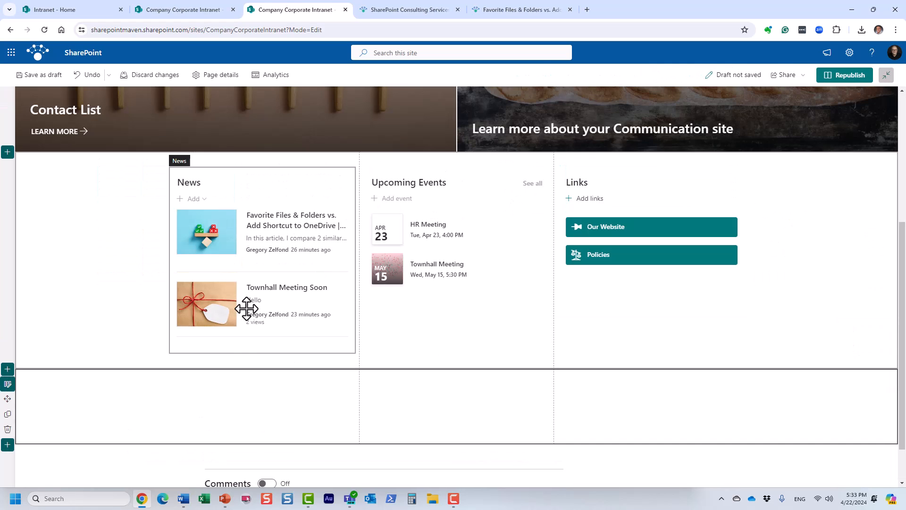
Add a Weather web part titled "Weather" in the first column of the new three-column section.
{"action": "left_click", "coordinate": [262, 376]}
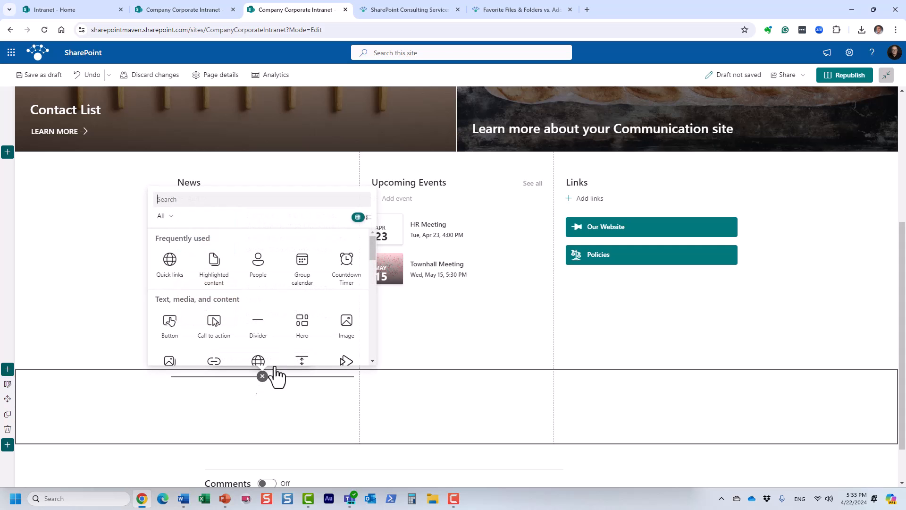
{"action": "type", "text": "wea"}
{"action": "left_click", "coordinate": [170, 263]}
{"action": "type", "text": "Weather"}
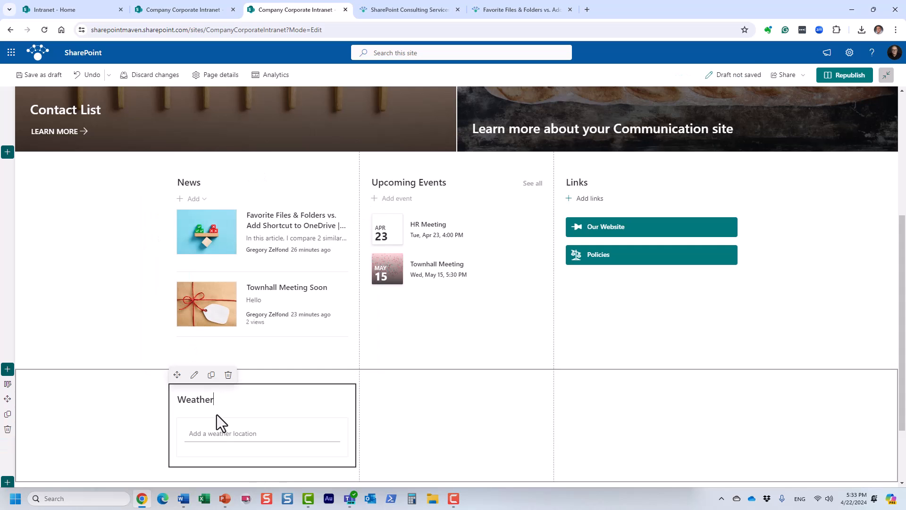
Add Boston, MA as a location in the Weather web part.
{"action": "left_click", "coordinate": [212, 428]}
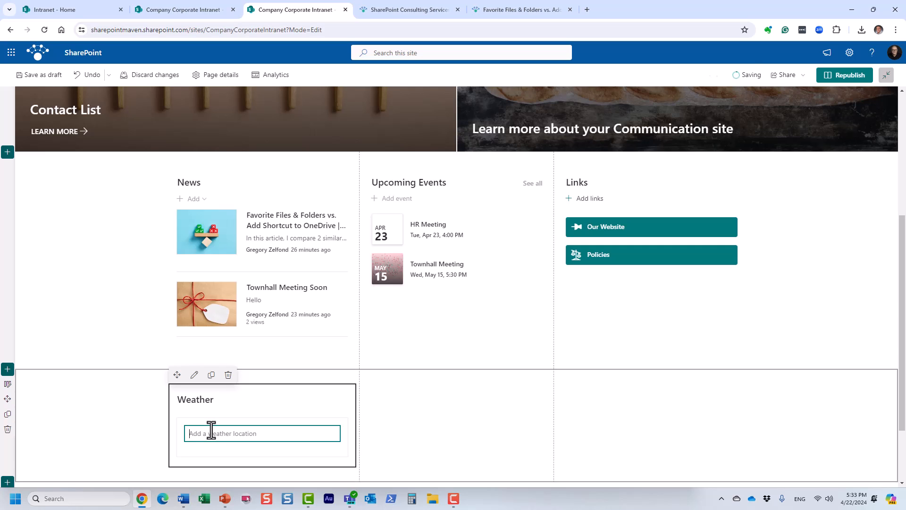
{"action": "type", "text": "boston"}
{"action": "left_click", "coordinate": [260, 339]}
Add a second location to the Weather web part from the suggestions for "lond".
{"action": "scroll", "coordinate": [432, 421], "scroll_direction": "down", "scroll_amount": 3}
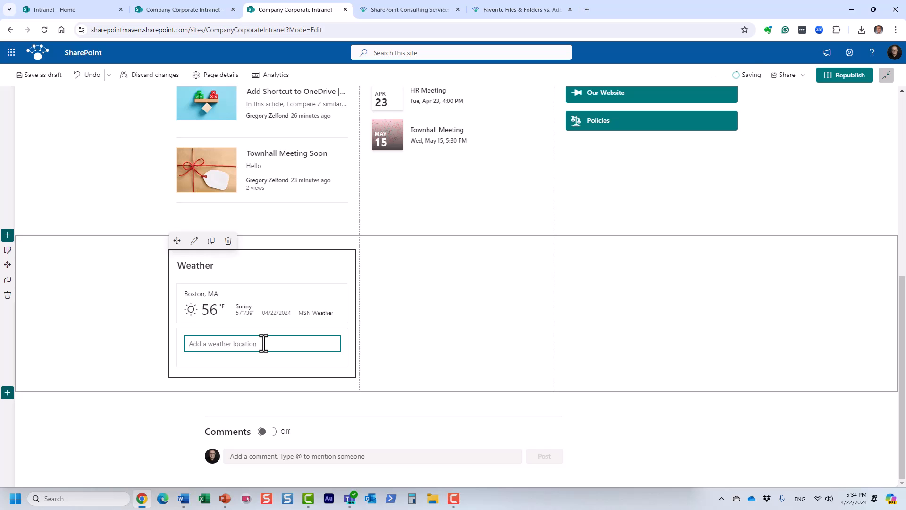
{"action": "type", "text": "lond"}
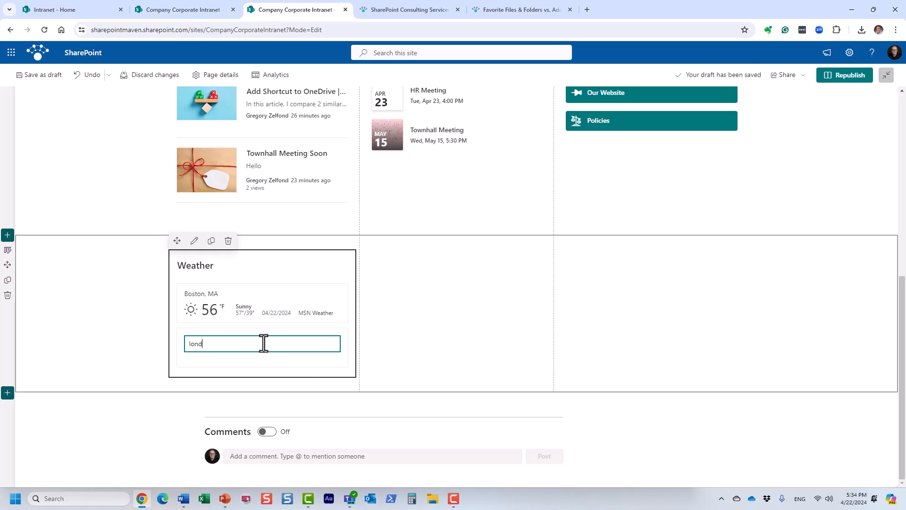
{"action": "left_click", "coordinate": [257, 384]}
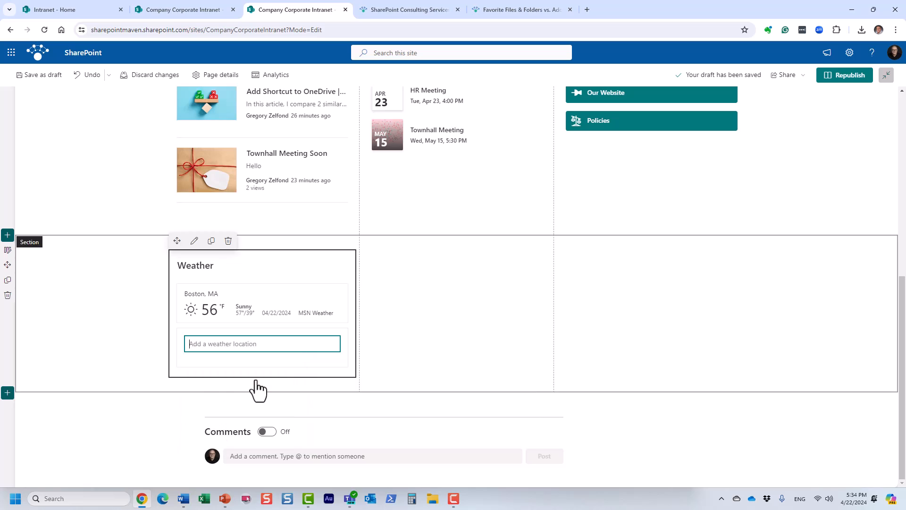
Add Miami, Florida as a location in the Weather web part and check its temperature unit settings.
{"action": "type", "text": "miami"}
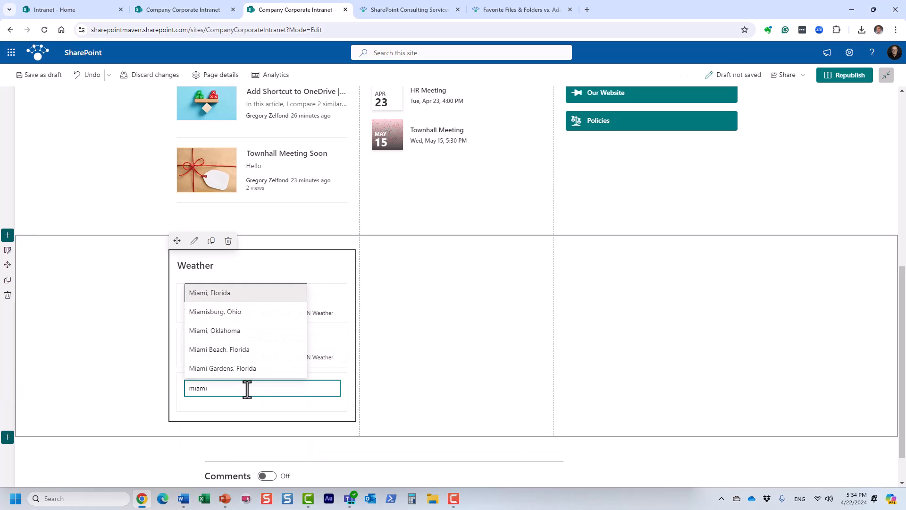
{"action": "left_click", "coordinate": [235, 295]}
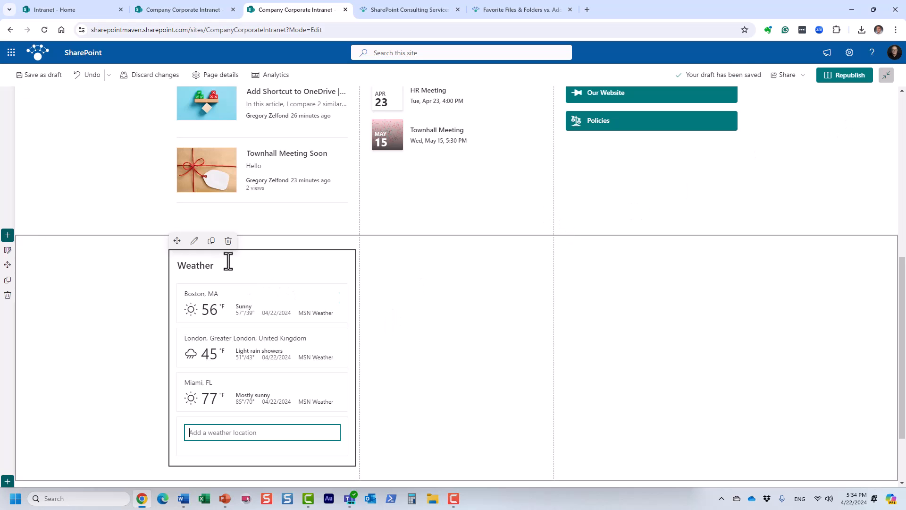
{"action": "left_click", "coordinate": [194, 241]}
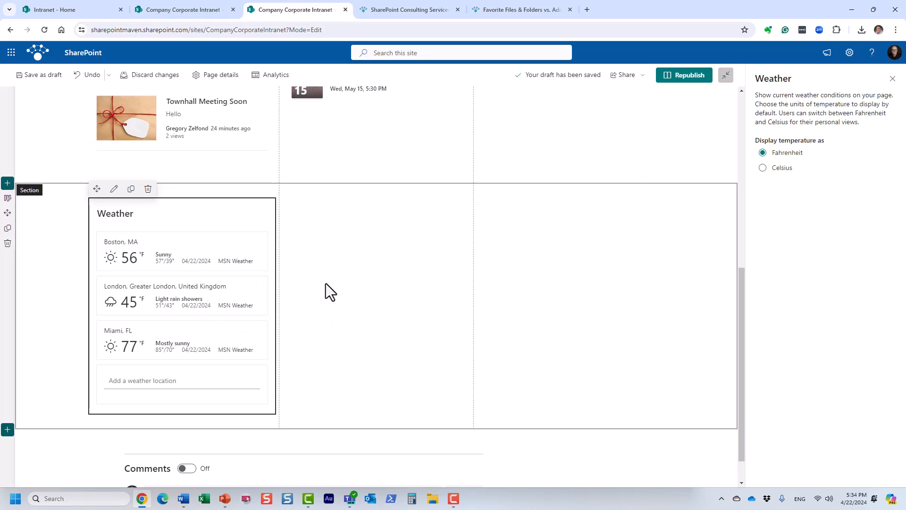
{"action": "left_click", "coordinate": [893, 79]}
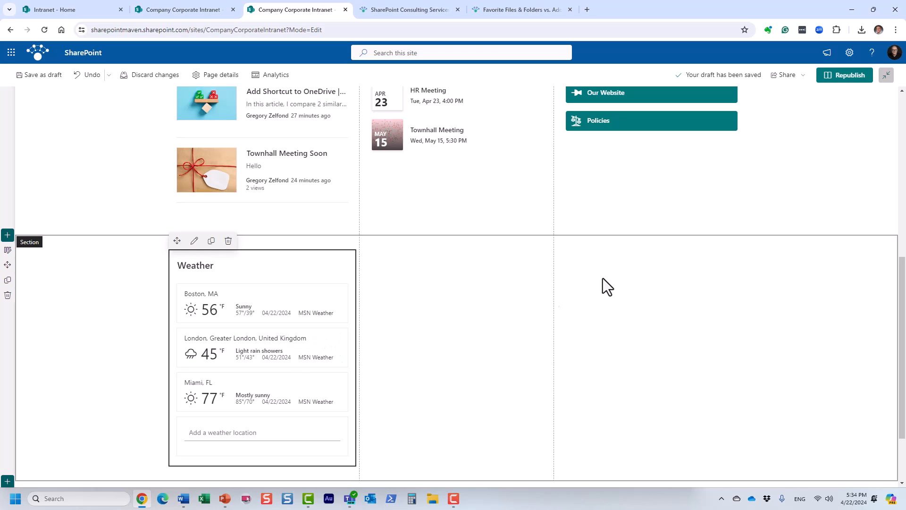
Republish the page and switch the temperatures in the Weather web part to Celsius.
{"action": "left_click", "coordinate": [842, 89]}
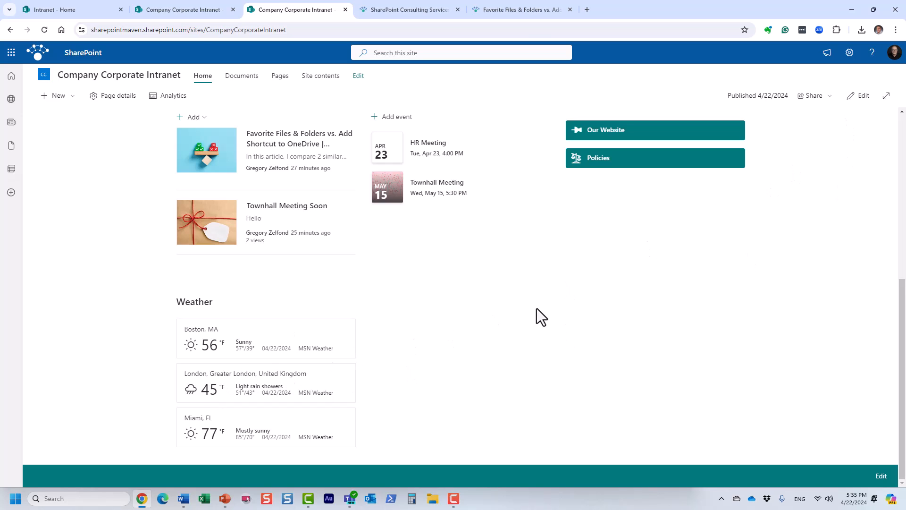
{"action": "left_click", "coordinate": [223, 344]}
{"action": "left_click", "coordinate": [223, 344]}
{"action": "left_click", "coordinate": [223, 344]}
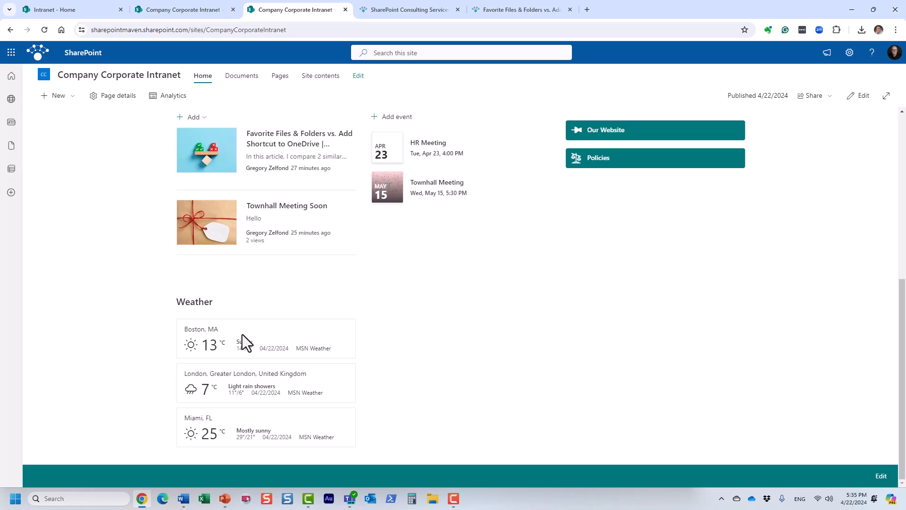
{"action": "left_click", "coordinate": [222, 344]}
{"action": "left_click", "coordinate": [222, 345]}
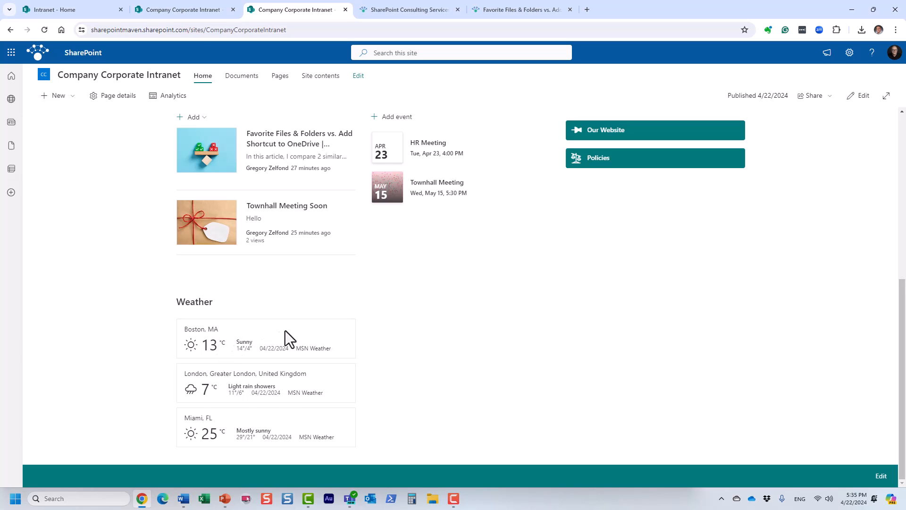
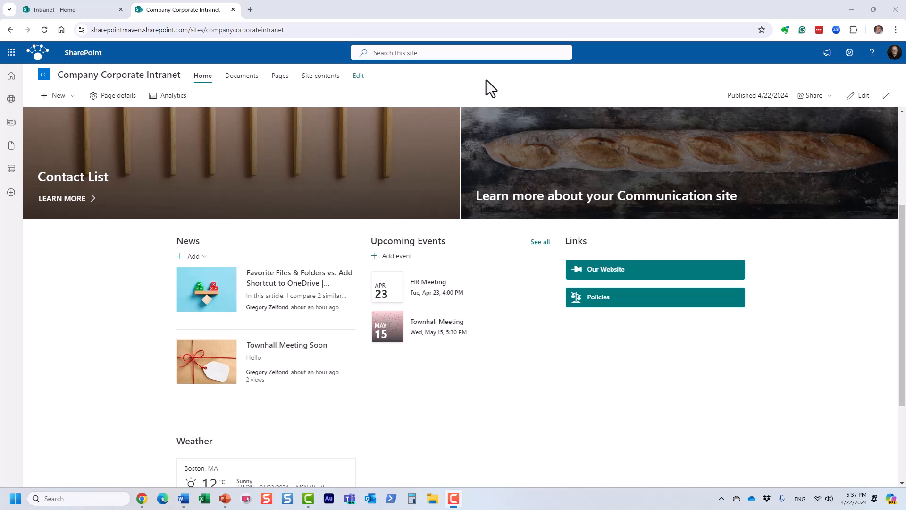
Edit the page again and add a World clock web part in the middle column beside Weather.
{"action": "scroll", "coordinate": [306, 428], "scroll_direction": "down", "scroll_amount": 2}
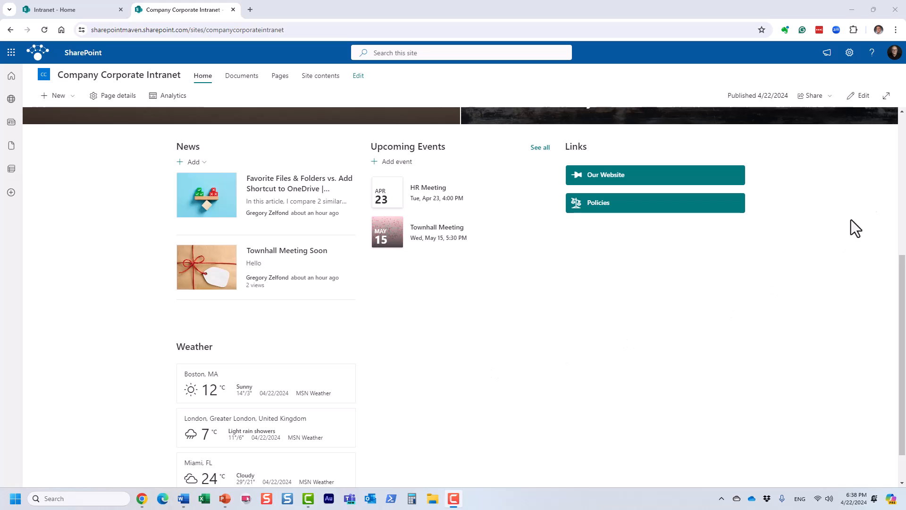
{"action": "left_click", "coordinate": [861, 96]}
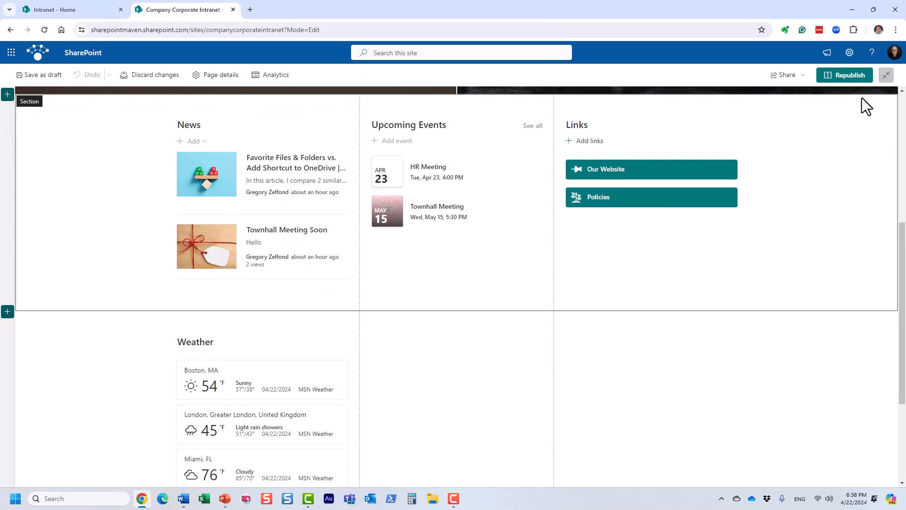
{"action": "left_click", "coordinate": [456, 319]}
{"action": "scroll", "coordinate": [484, 236], "scroll_direction": "down", "scroll_amount": 5}
{"action": "scroll", "coordinate": [484, 231], "scroll_direction": "down", "scroll_amount": 8}
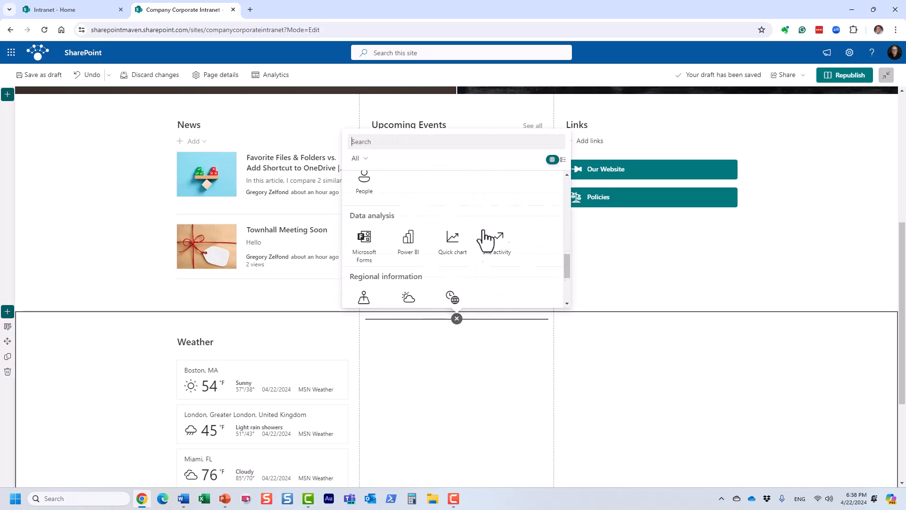
{"action": "scroll", "coordinate": [484, 234], "scroll_direction": "down", "scroll_amount": 2}
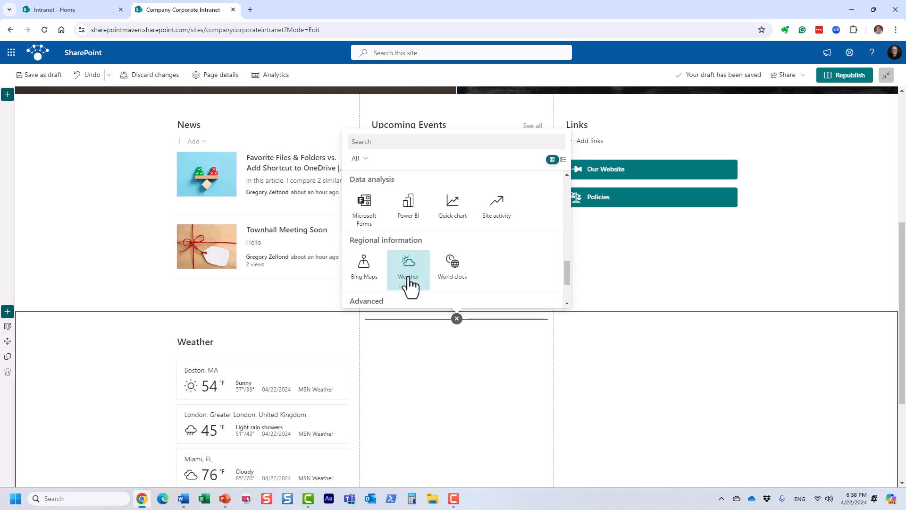
{"action": "left_click", "coordinate": [466, 276]}
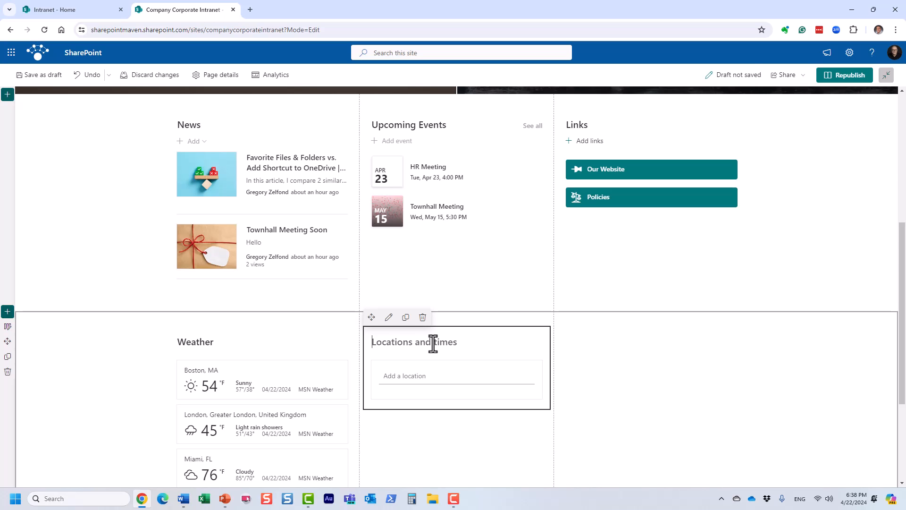
Title the World clock web part "Our Locations".
{"action": "type", "text": "L"}
{"action": "key", "text": "BackSpace"}
{"action": "type", "text": "Our Locations"}
Add Boston, MA and London, United Kingdom as locations in the World clock web part.
{"action": "left_click", "coordinate": [404, 376]}
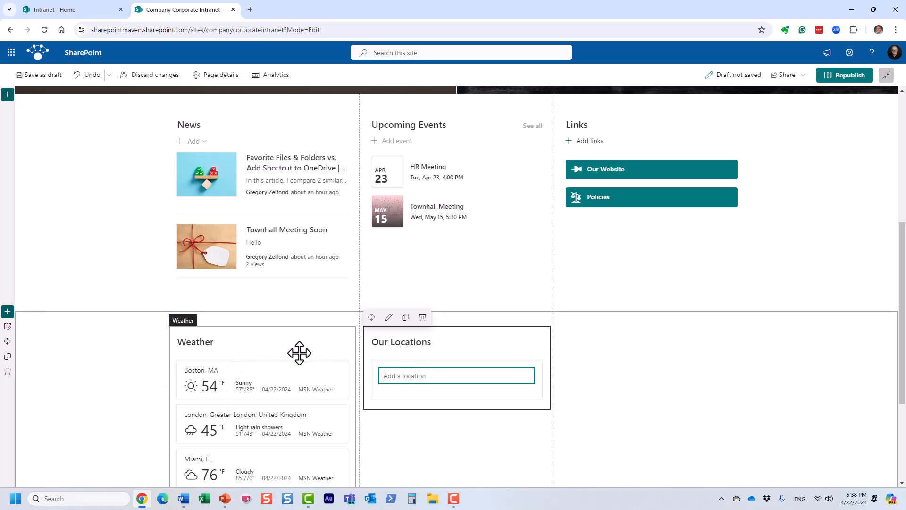
{"action": "type", "text": "n"}
{"action": "key", "text": "BackSpace"}
{"action": "type", "text": "bost"}
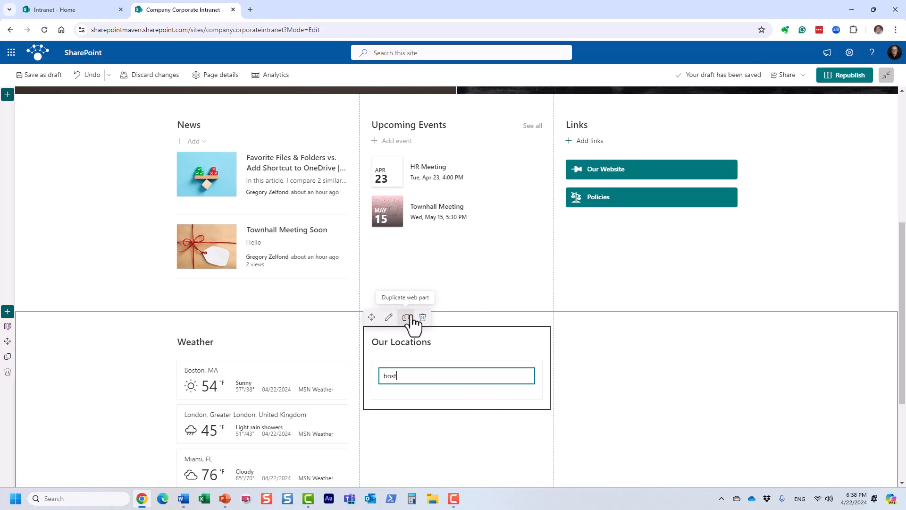
{"action": "left_click", "coordinate": [453, 397]}
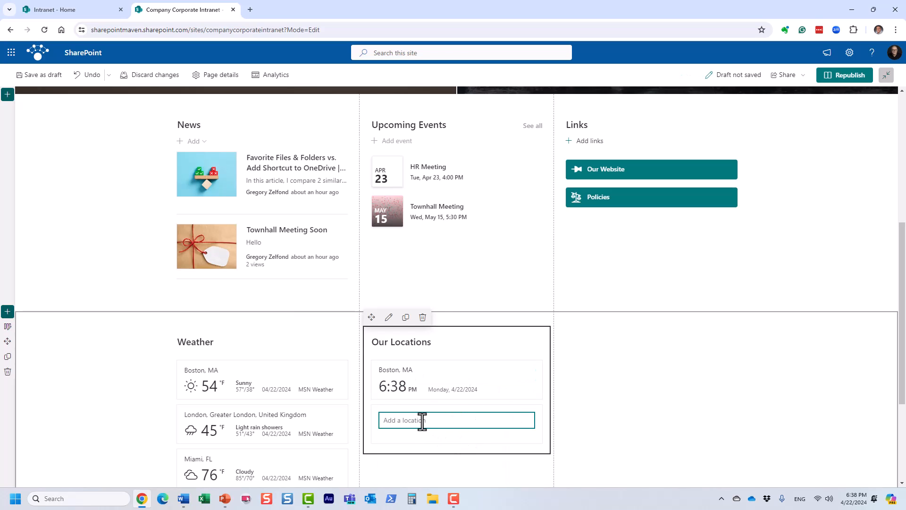
{"action": "type", "text": "london"}
{"action": "left_click", "coordinate": [419, 345]}
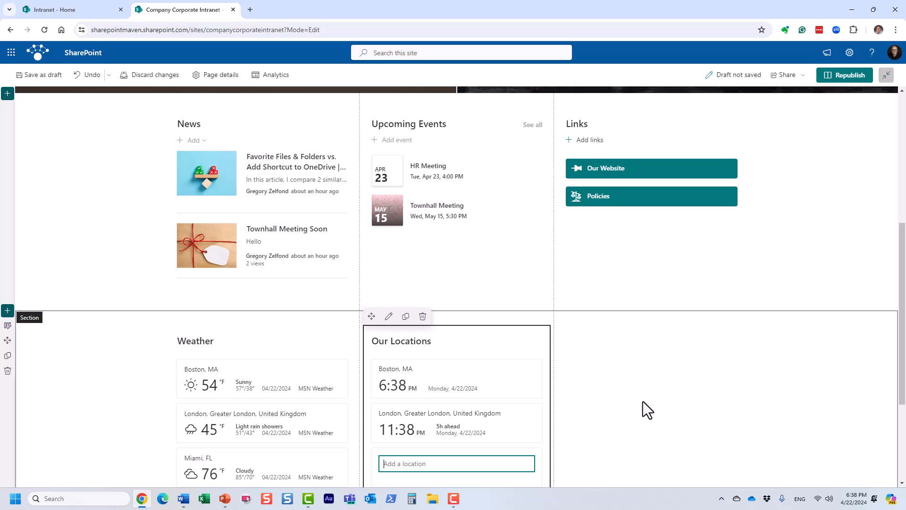
Set a custom World clock date format of mmm dd, yyyy with the day of the week shown, and republish the page.
{"action": "left_click", "coordinate": [391, 317]}
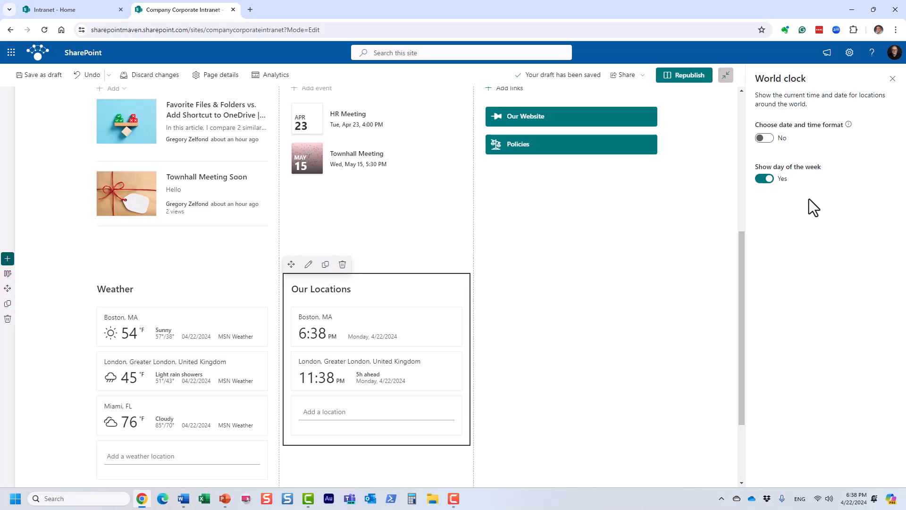
{"action": "left_click", "coordinate": [765, 138]}
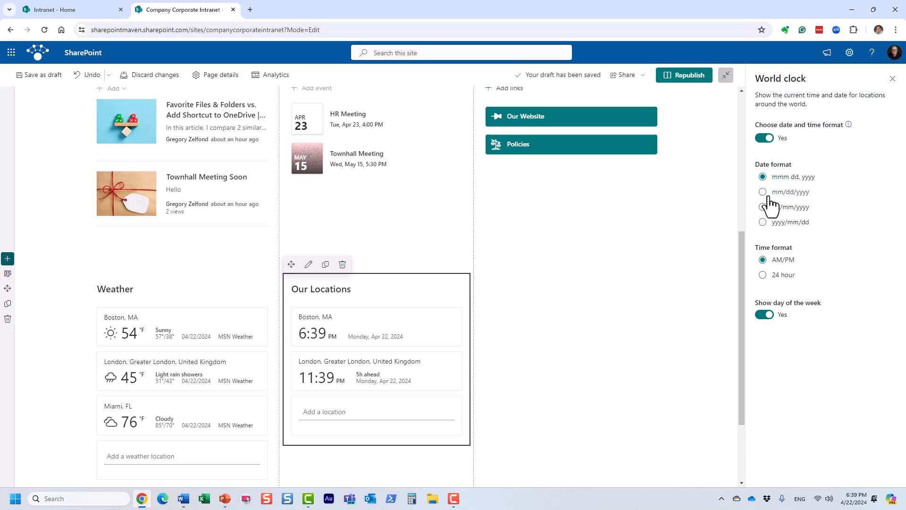
{"action": "left_click", "coordinate": [764, 191]}
{"action": "left_click", "coordinate": [769, 178]}
{"action": "left_click", "coordinate": [770, 316]}
{"action": "left_click", "coordinate": [770, 315]}
{"action": "left_click", "coordinate": [892, 79]}
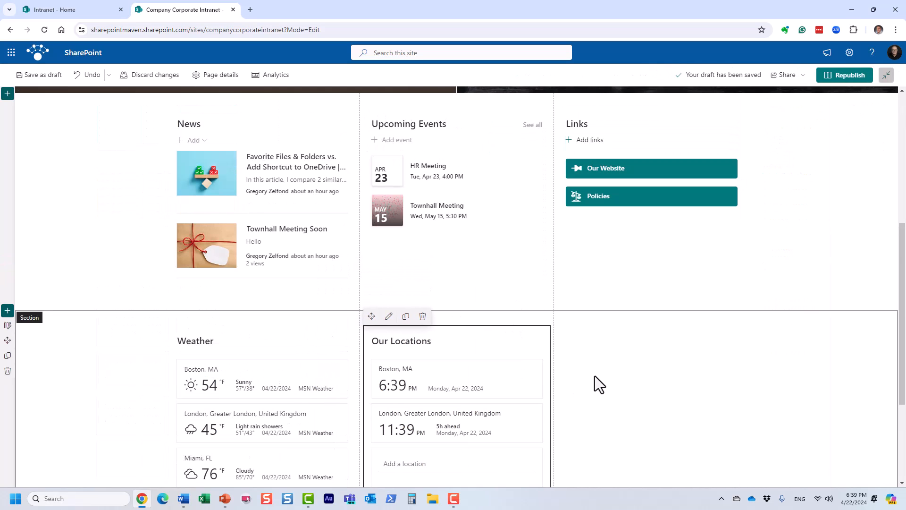
{"action": "scroll", "coordinate": [578, 401], "scroll_direction": "down", "scroll_amount": 2}
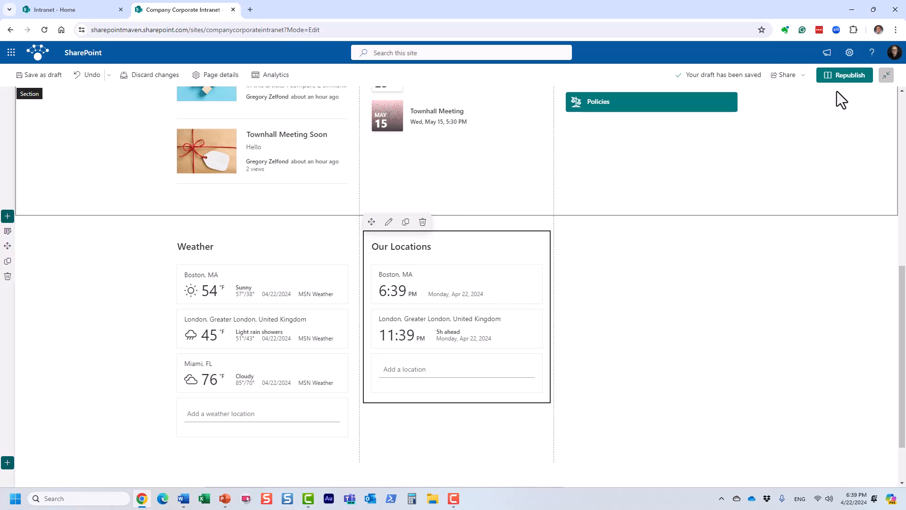
{"action": "left_click", "coordinate": [851, 78]}
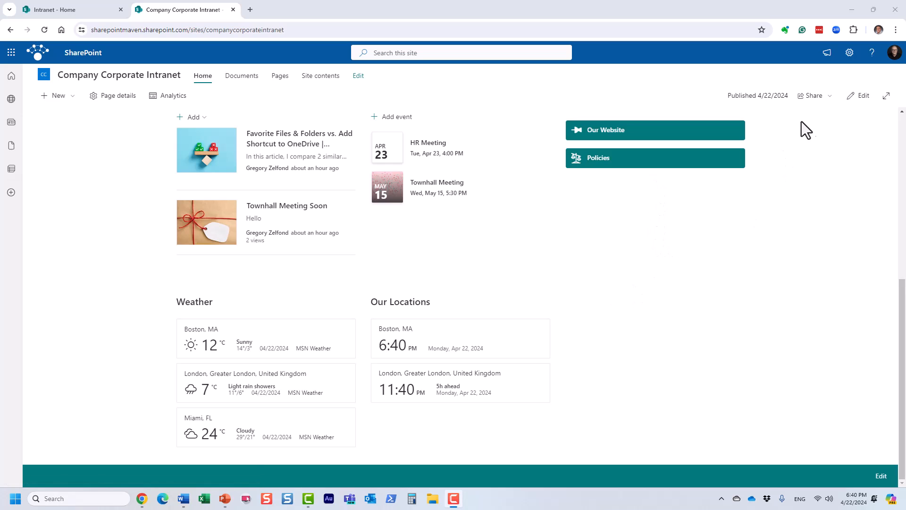
Reopen the page for editing and add a Bing Maps web part in the empty third column beside Our Locations.
{"action": "left_click", "coordinate": [860, 96]}
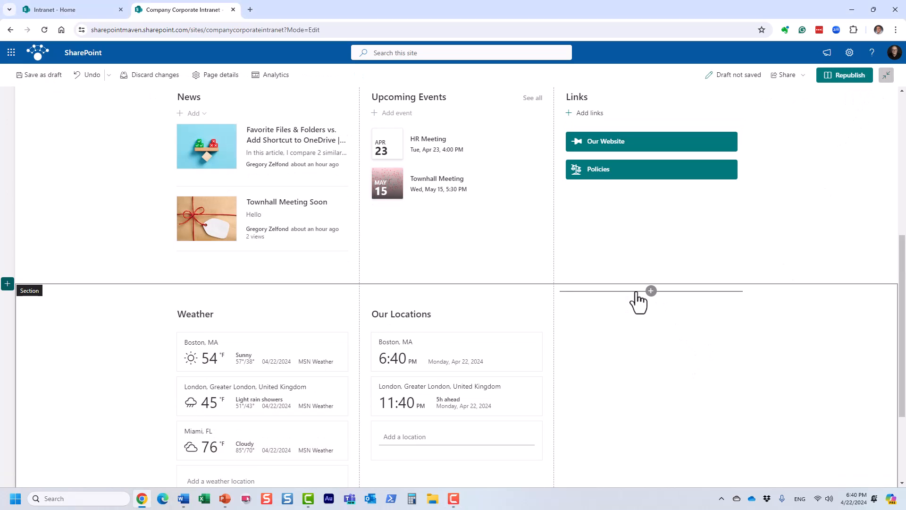
{"action": "left_click", "coordinate": [651, 291]}
{"action": "scroll", "coordinate": [671, 390], "scroll_direction": "down", "scroll_amount": 10}
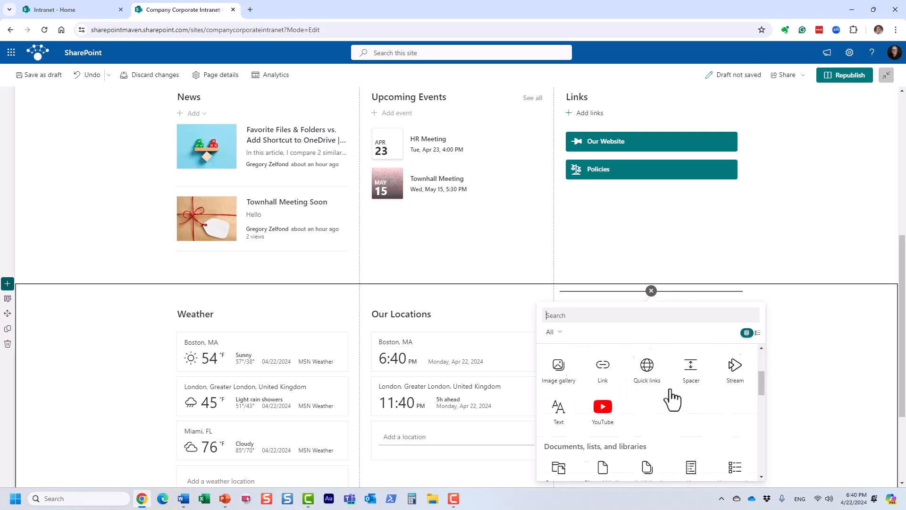
{"action": "scroll", "coordinate": [670, 390], "scroll_direction": "down", "scroll_amount": 5}
{"action": "scroll", "coordinate": [643, 390], "scroll_direction": "up", "scroll_amount": 1}
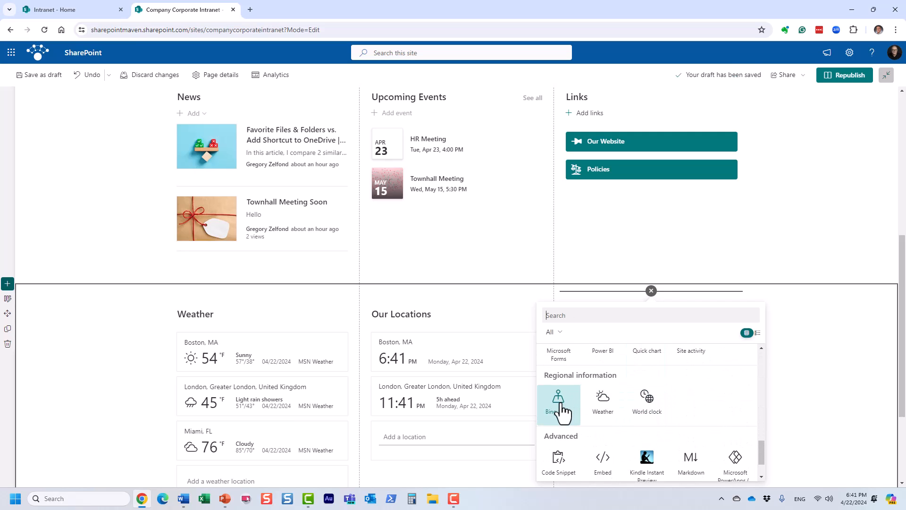
{"action": "left_click", "coordinate": [561, 406]}
Search the Bing Maps web part for "1 times square new yo" and choose One Times Square in New York.
{"action": "left_click", "coordinate": [586, 338]}
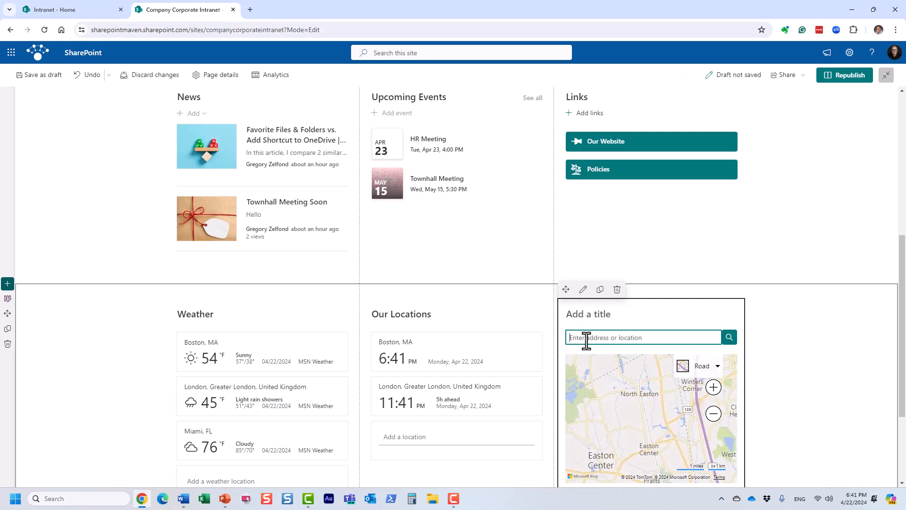
{"action": "type", "text": "1 times"}
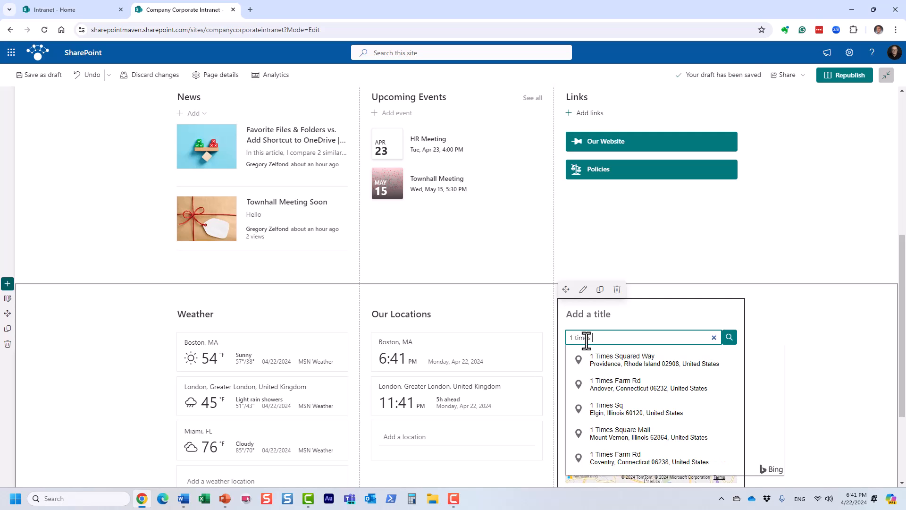
{"action": "type", "text": " square"}
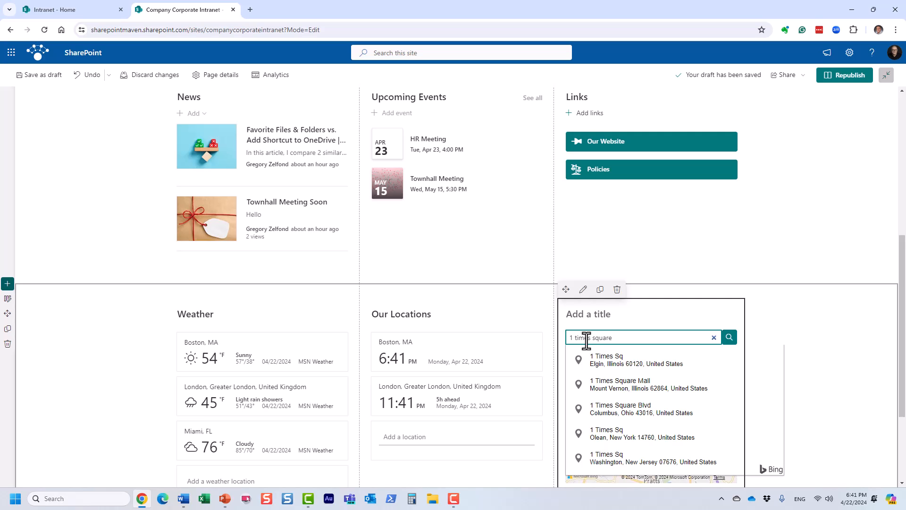
{"action": "type", "text": "new yo"}
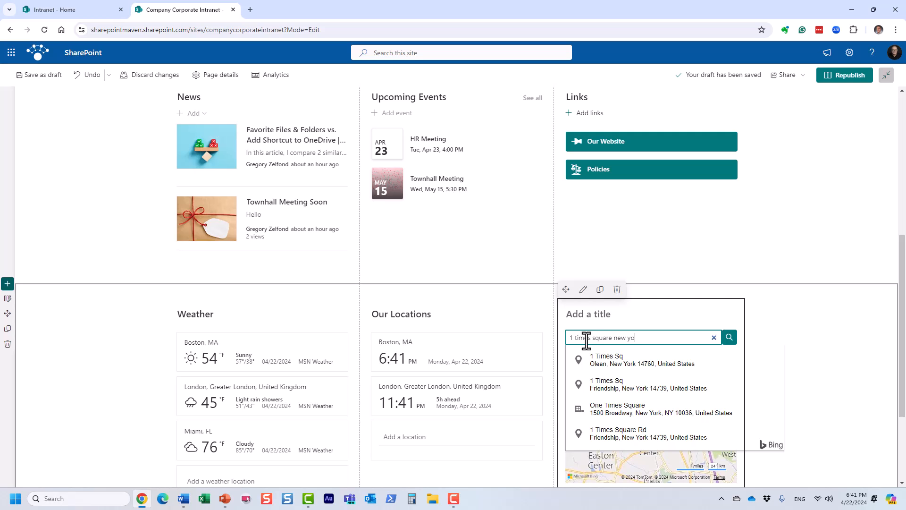
{"action": "left_click", "coordinate": [646, 415]}
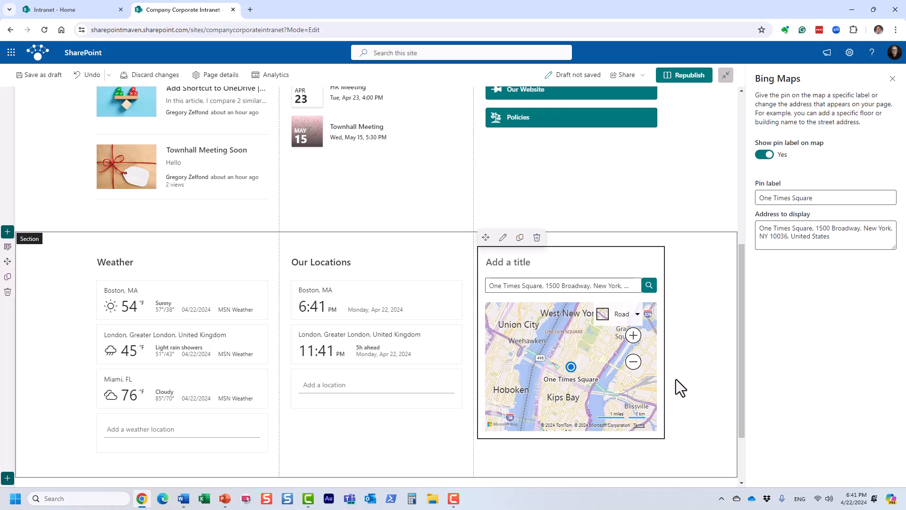
Change the map style in the Bing Maps web part to Aerial.
{"action": "left_click", "coordinate": [633, 336]}
{"action": "left_click", "coordinate": [633, 363]}
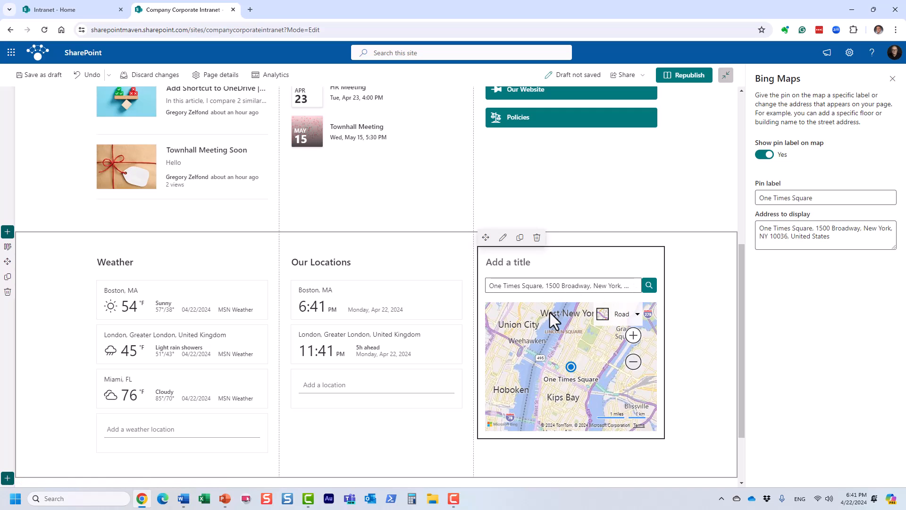
{"action": "left_click", "coordinate": [624, 314]}
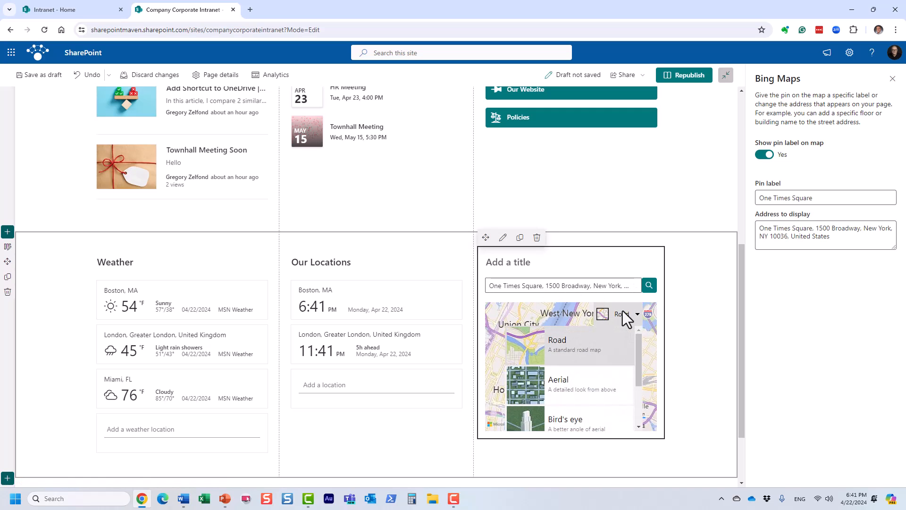
{"action": "left_click", "coordinate": [571, 385]}
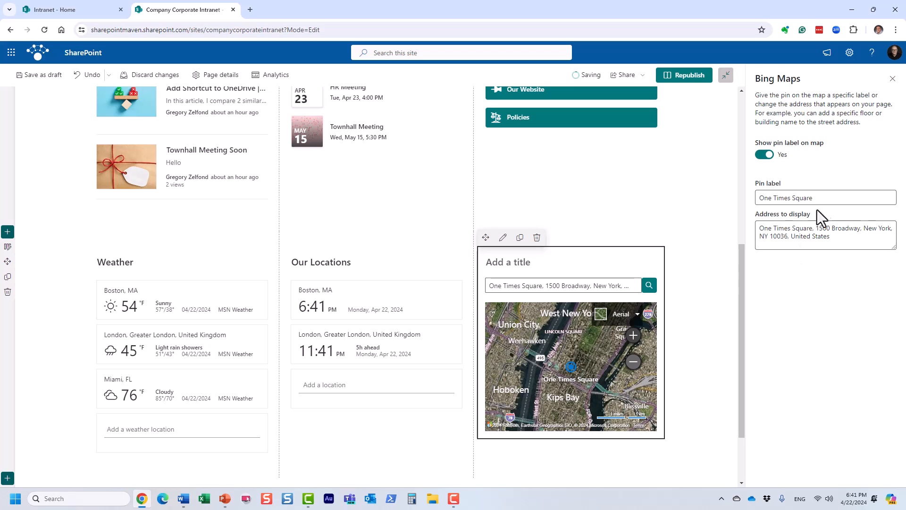
Replace the pin label of the Bing Maps web part with HQ.
{"action": "left_click_drag", "start_coordinate": [817, 198], "coordinate": [758, 198]}
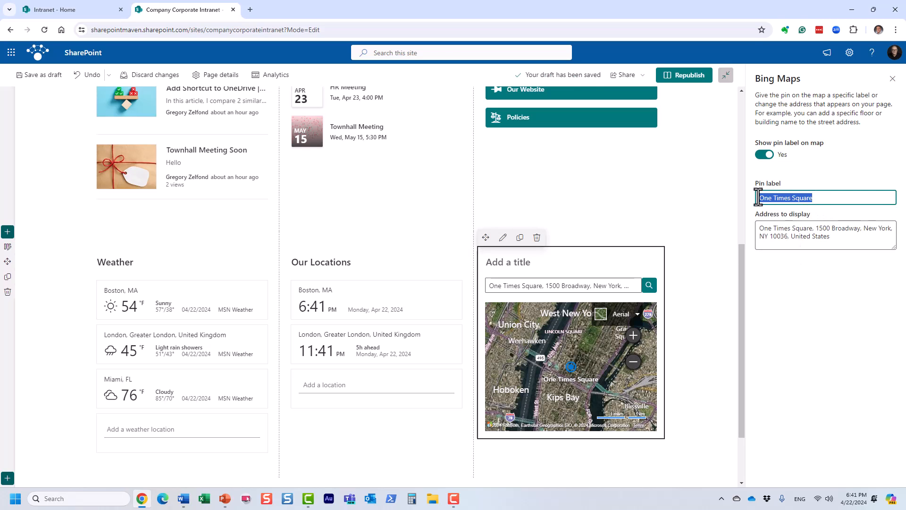
{"action": "type", "text": "Ou"}
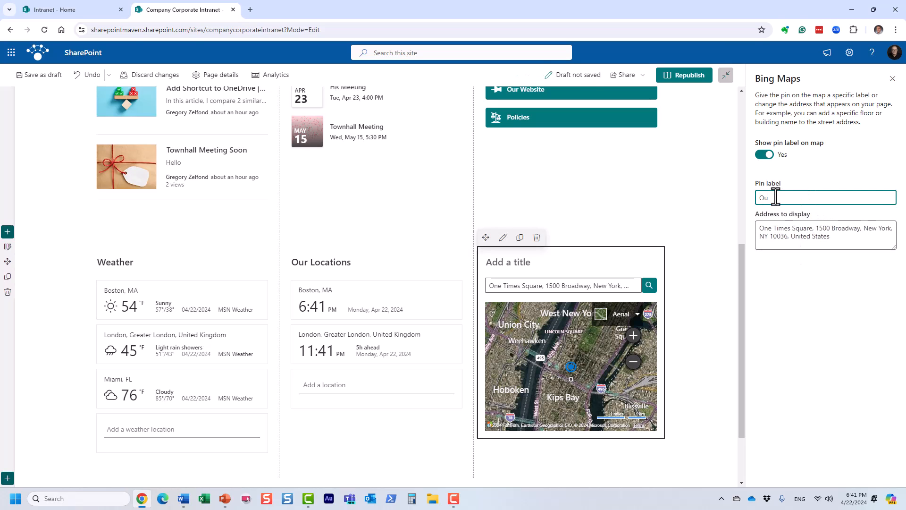
{"action": "type", "text": "r Office"}
{"action": "triple_click", "coordinate": [775, 198]}
{"action": "key", "text": "BackSpace"}
{"action": "type", "text": "HQ"}
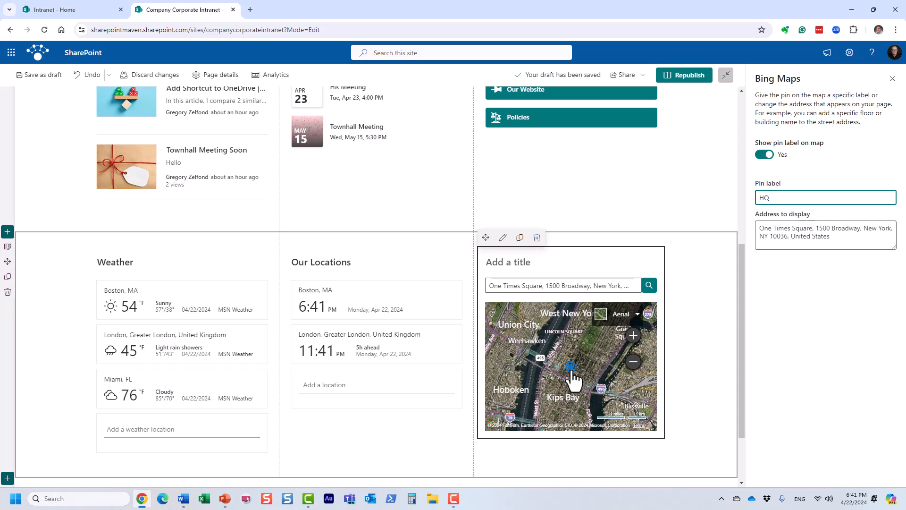
Zoom the aerial map in four levels around the HQ pin and close the Bing Maps settings.
{"action": "left_click", "coordinate": [632, 339]}
{"action": "left_click", "coordinate": [633, 336]}
{"action": "left_click", "coordinate": [630, 340]}
{"action": "left_click", "coordinate": [630, 340]}
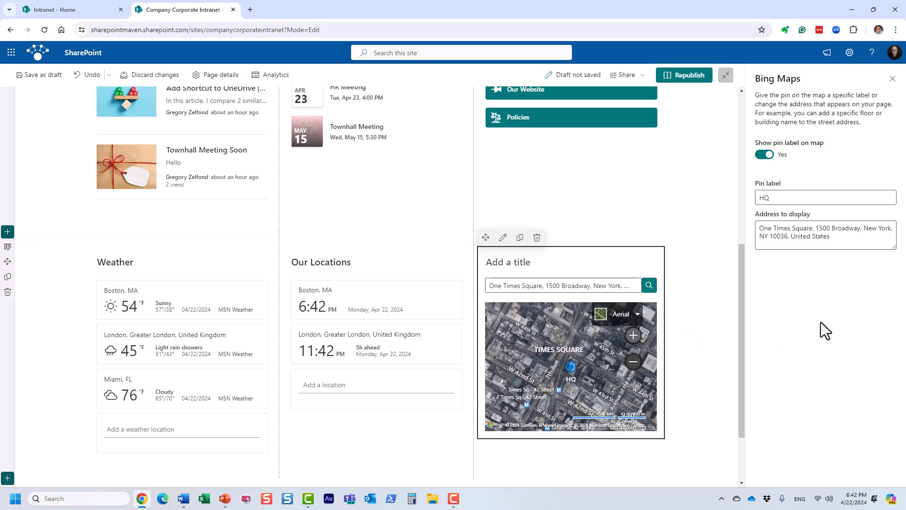
{"action": "left_click", "coordinate": [893, 79]}
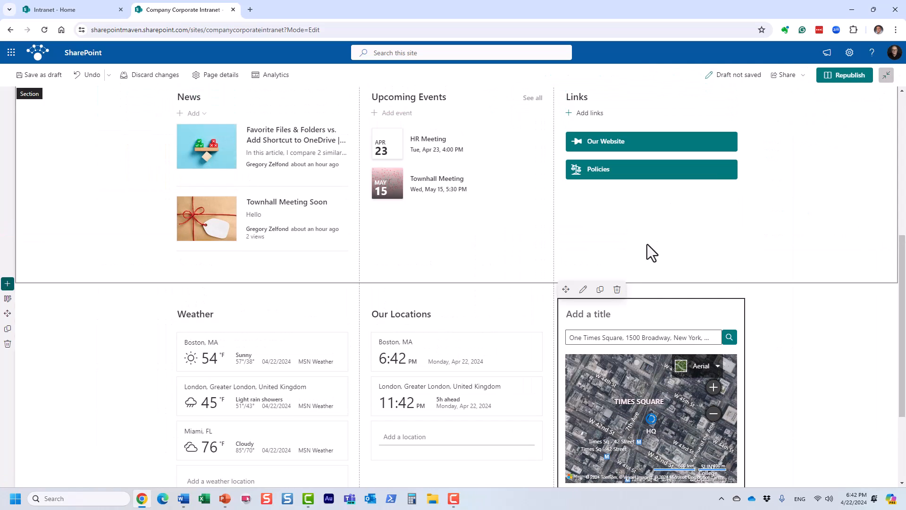
Title the Bing Maps web part "Our Office" and republish the page.
{"action": "type", "text": "Ou"}
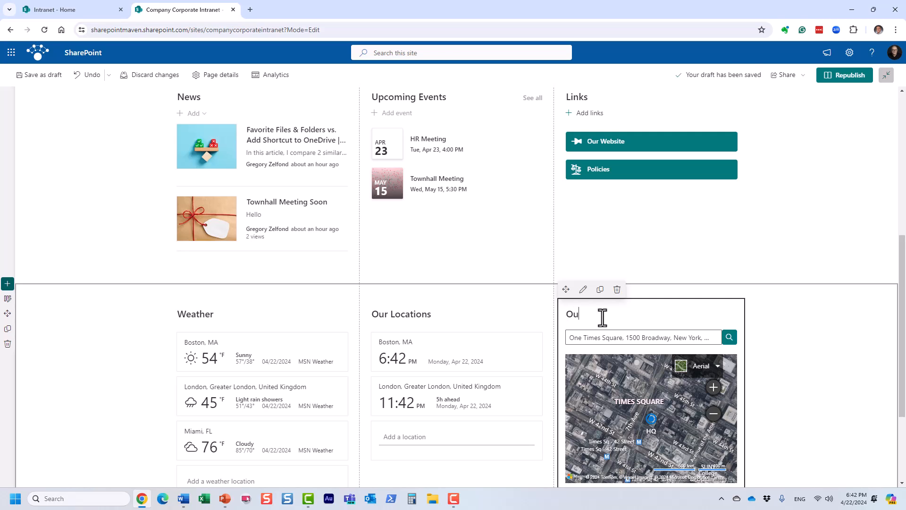
{"action": "type", "text": "r Office"}
{"action": "left_click", "coordinate": [845, 76]}
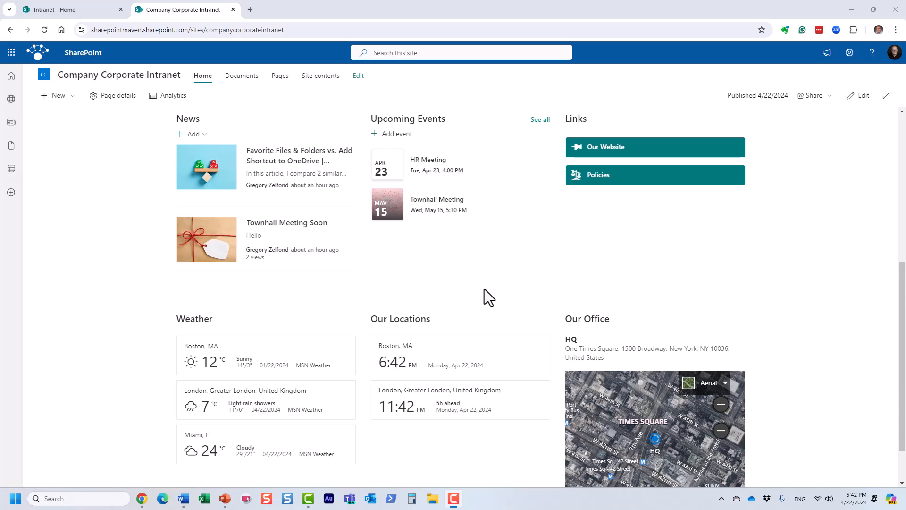
{"action": "left_click", "coordinate": [71, 97]}
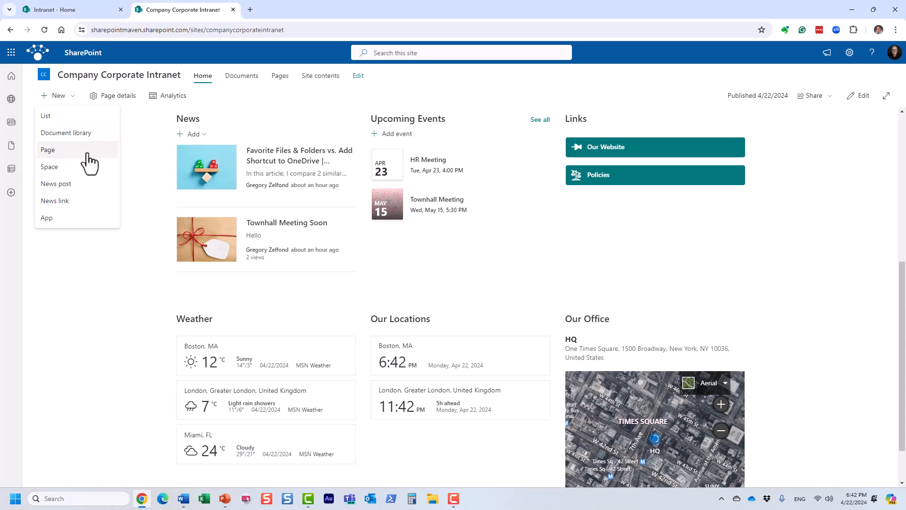
{"action": "left_click", "coordinate": [283, 121]}
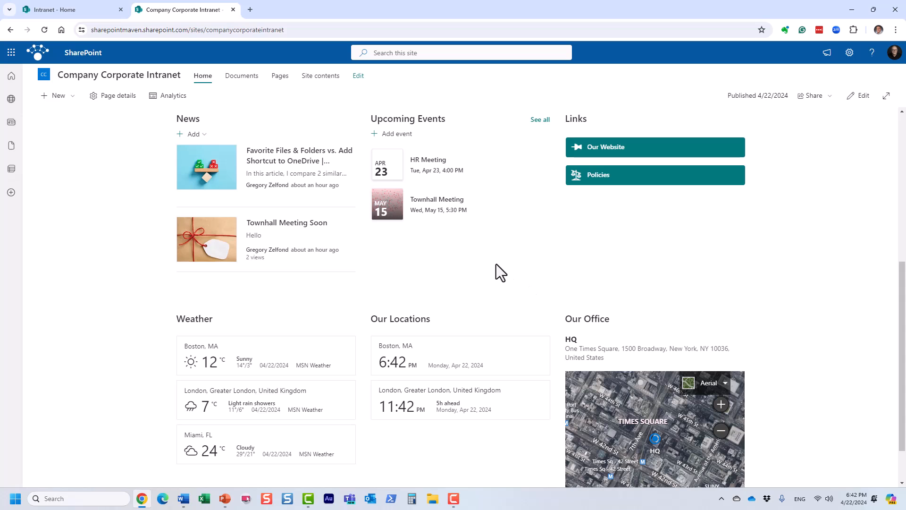
{"action": "scroll", "coordinate": [503, 291], "scroll_direction": "down", "scroll_amount": 1}
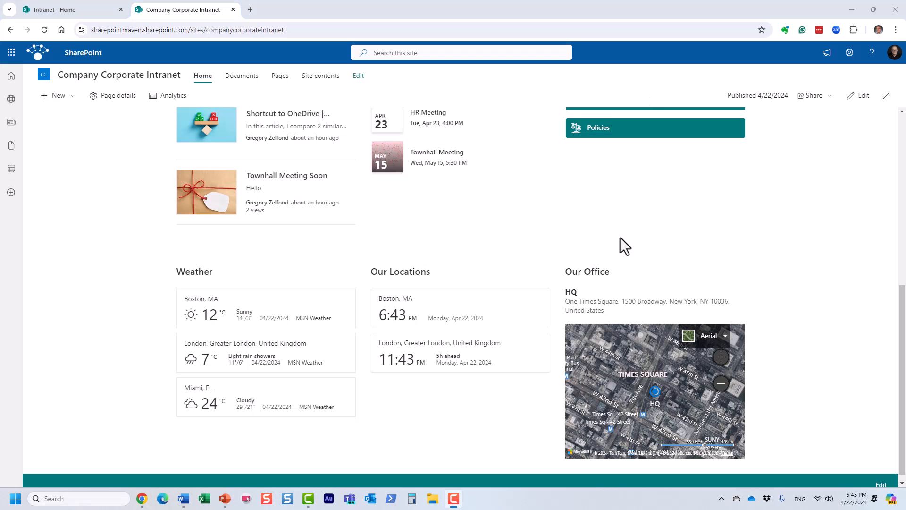
{"action": "scroll", "coordinate": [621, 237], "scroll_direction": "up", "scroll_amount": 6}
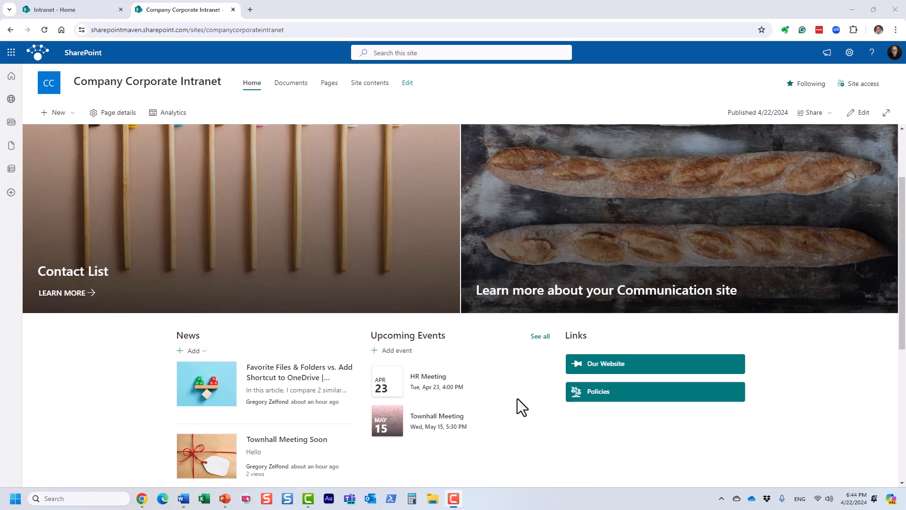
{"action": "scroll", "coordinate": [517, 398], "scroll_direction": "up", "scroll_amount": 2}
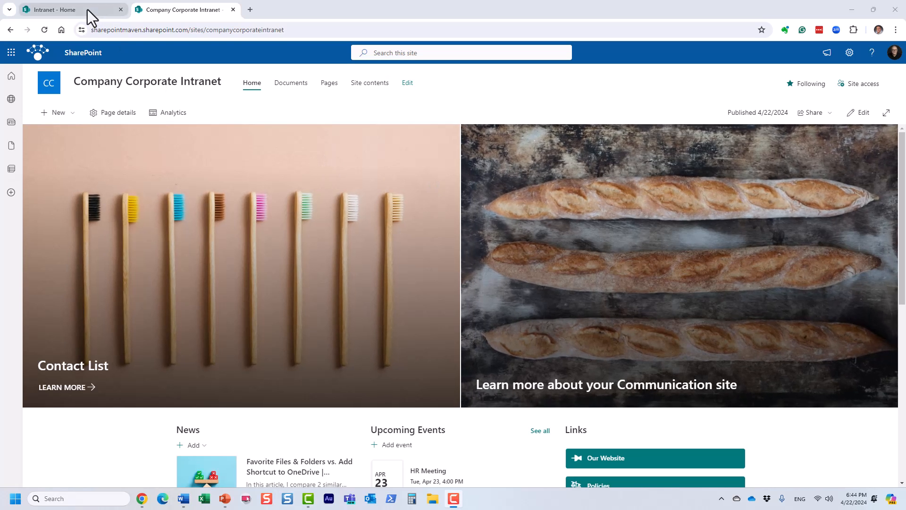
View the countdown timer on the Human Resources department site of the example intranet and return to the Company Corporate Intranet site.
{"action": "left_click", "coordinate": [87, 10]}
{"action": "mouse_move", "coordinate": [147, 101]}
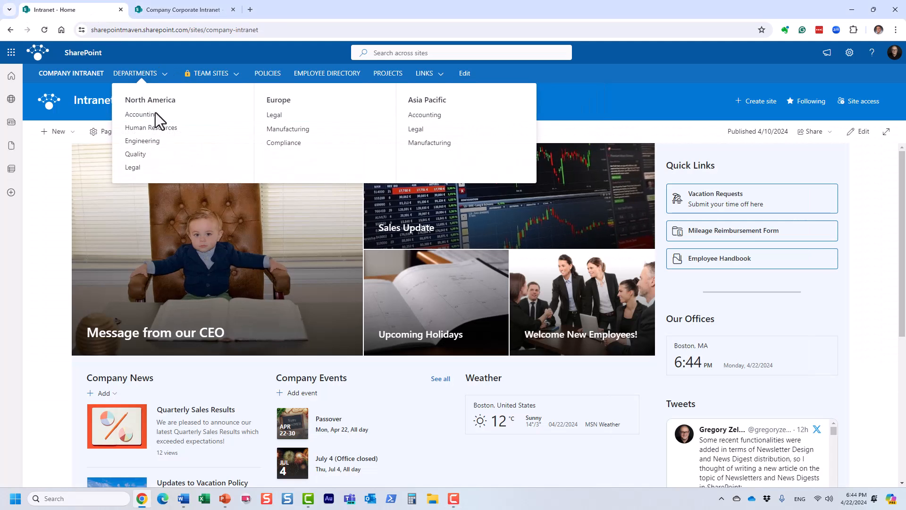
{"action": "left_click", "coordinate": [159, 134]}
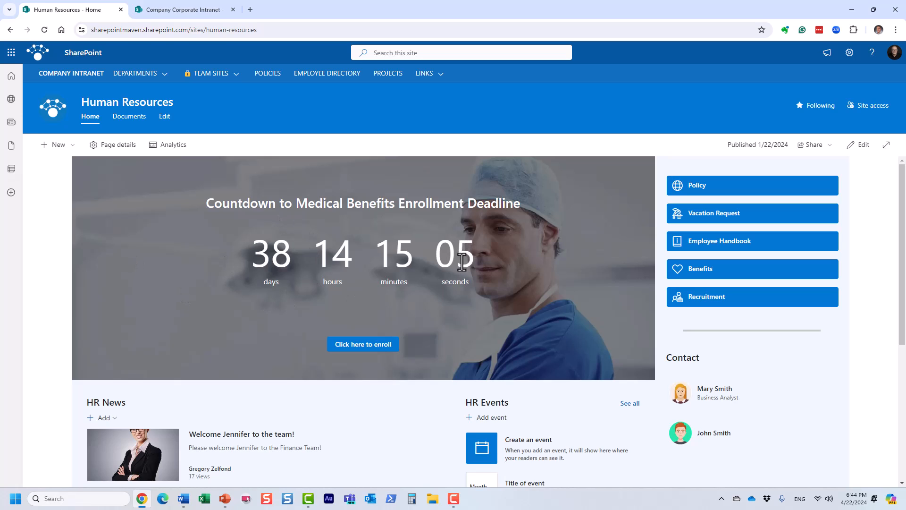
{"action": "left_click", "coordinate": [205, 10]}
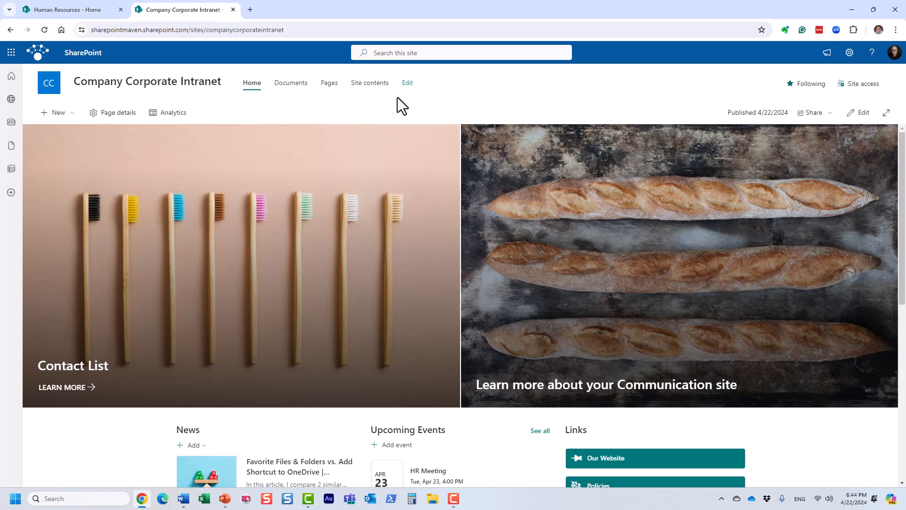
Reopen the home page for editing and add a three-column section below the Weather, Our Locations and Our Office section.
{"action": "left_click", "coordinate": [860, 112]}
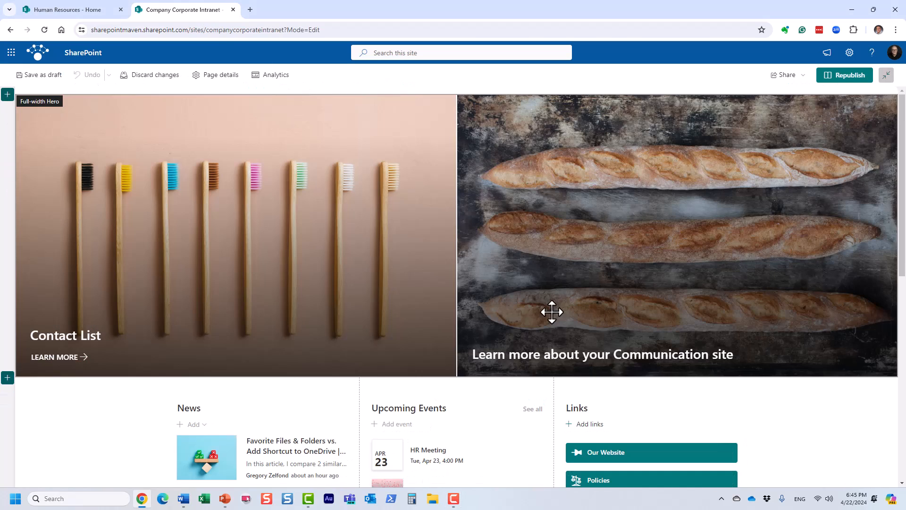
{"action": "scroll", "coordinate": [557, 310], "scroll_direction": "down", "scroll_amount": 5}
{"action": "scroll", "coordinate": [539, 312], "scroll_direction": "down", "scroll_amount": 5}
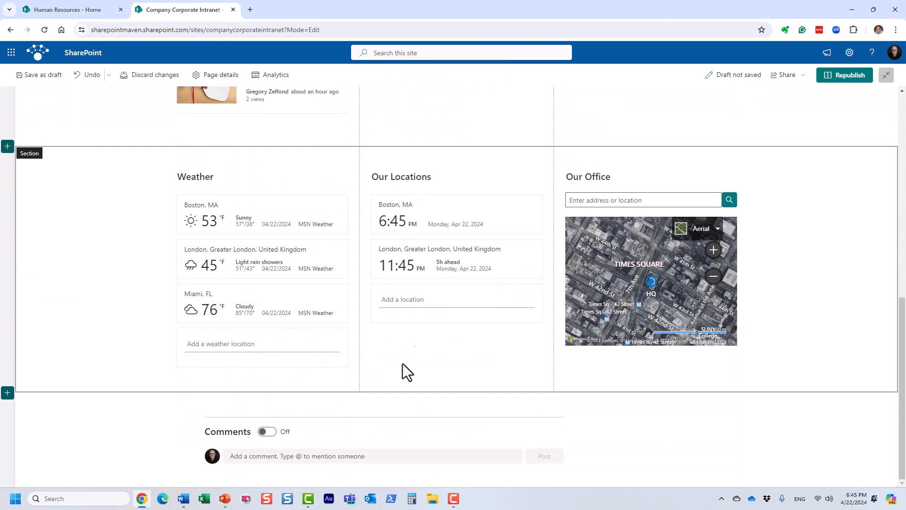
{"action": "left_click", "coordinate": [8, 393]}
{"action": "left_click", "coordinate": [133, 380]}
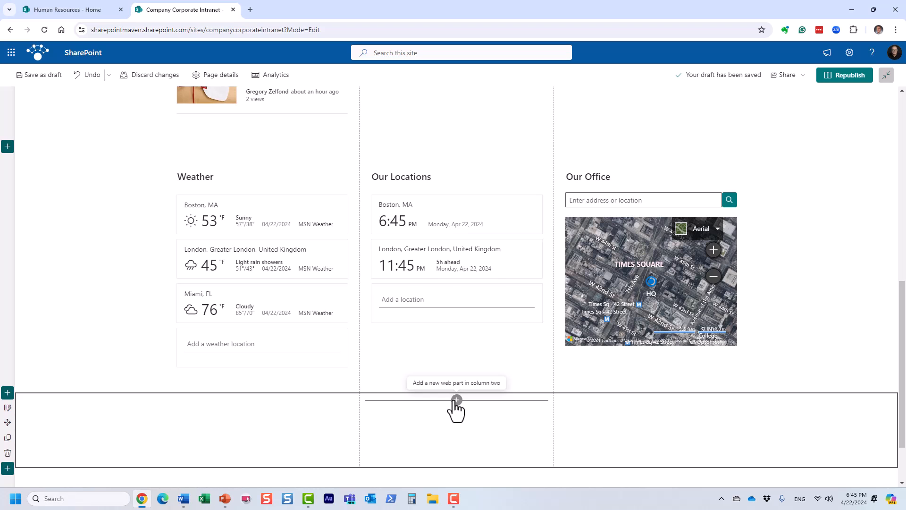
Search the web parts for "count" and add a Countdown Timer in column two of the new section.
{"action": "left_click", "coordinate": [457, 400]}
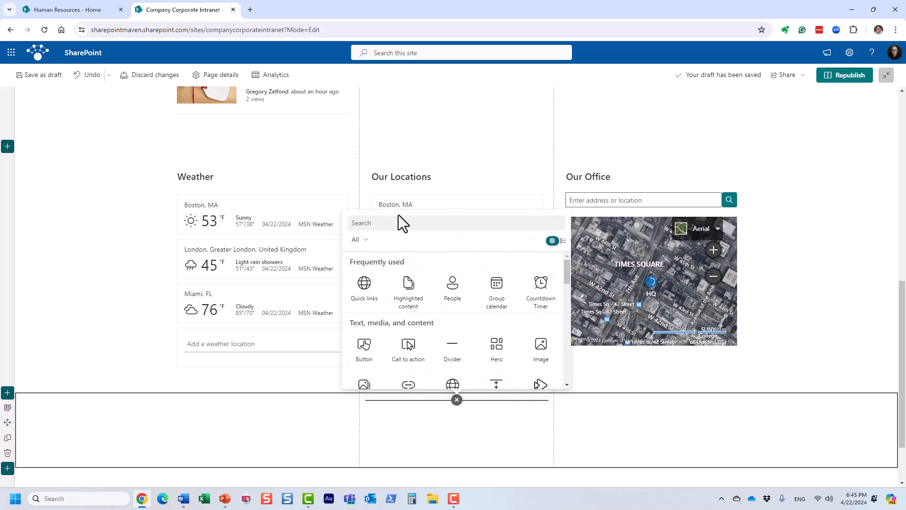
{"action": "type", "text": "count"}
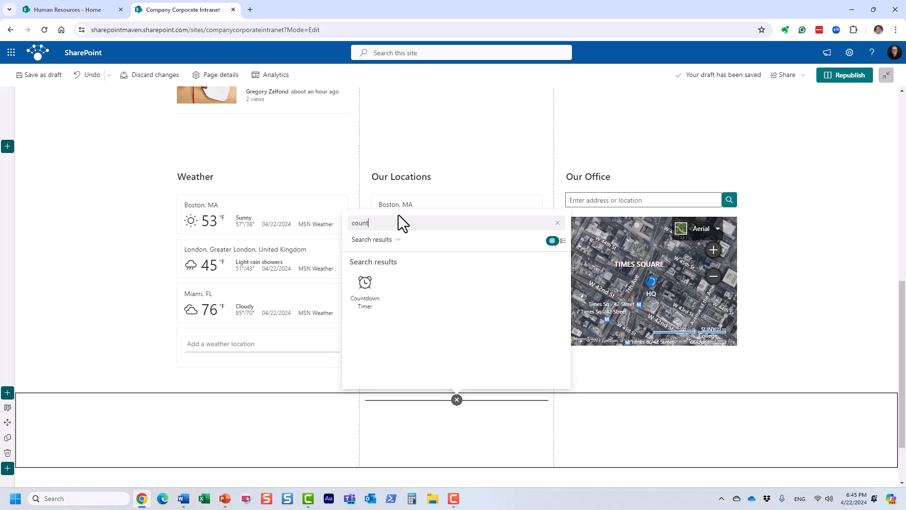
{"action": "left_click", "coordinate": [365, 290]}
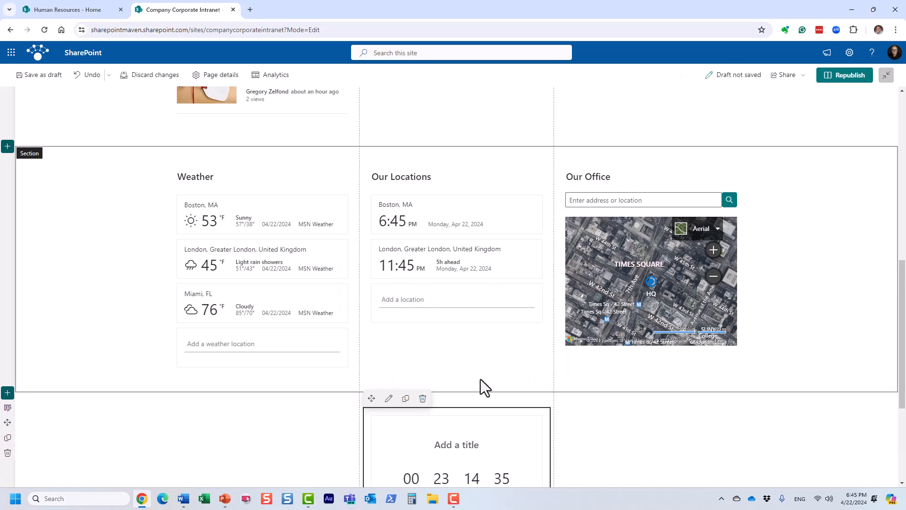
Title the countdown timer "Benefits" and give it the description "Please submit a form".
{"action": "left_click", "coordinate": [449, 302]}
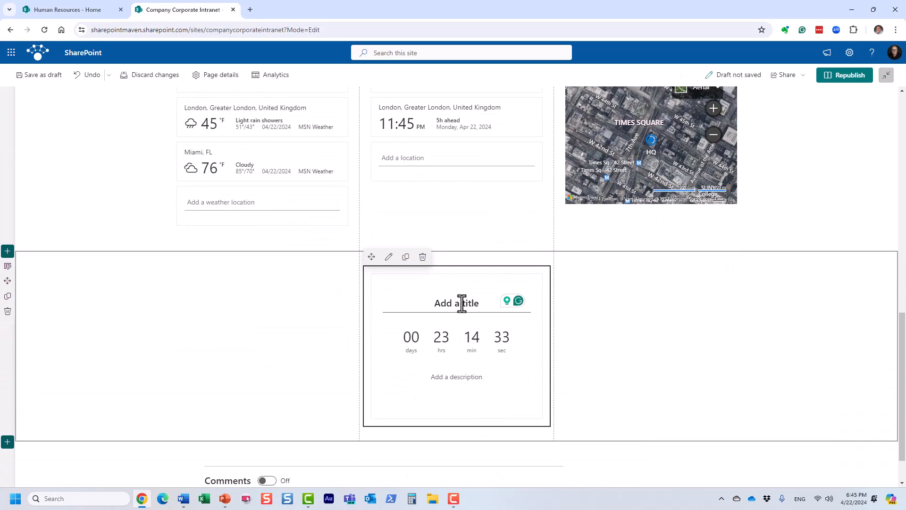
{"action": "type", "text": "Deadline"}
{"action": "double_click", "coordinate": [462, 304]}
{"action": "type", "text": "Benefits"}
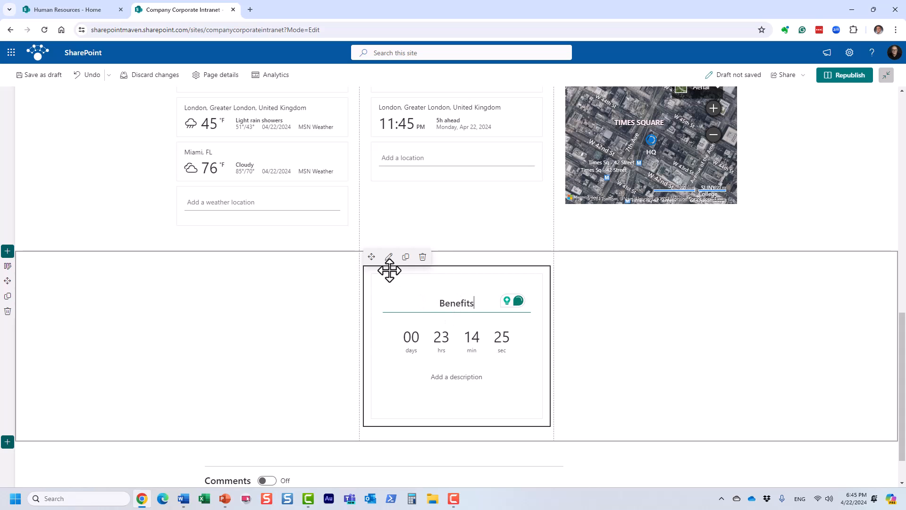
{"action": "left_click", "coordinate": [389, 257]}
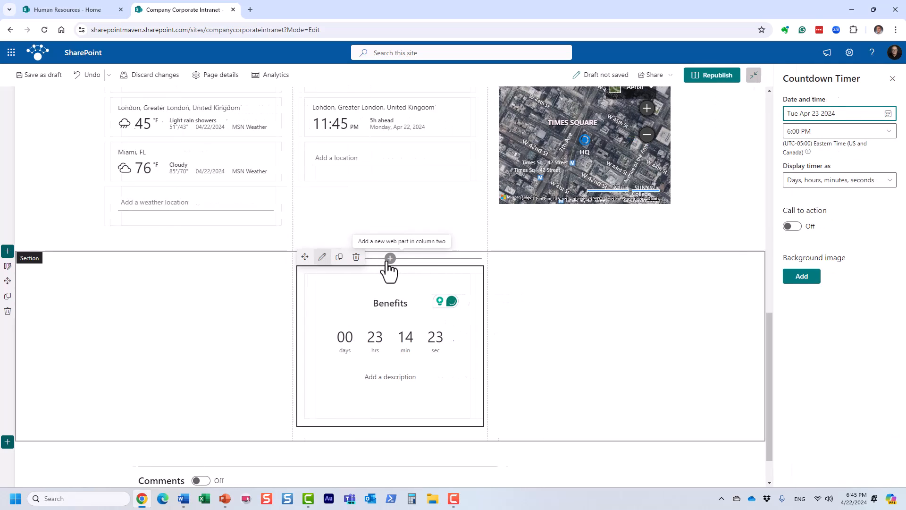
{"action": "left_click", "coordinate": [381, 327]}
{"action": "type", "text": "Please submit a for"}
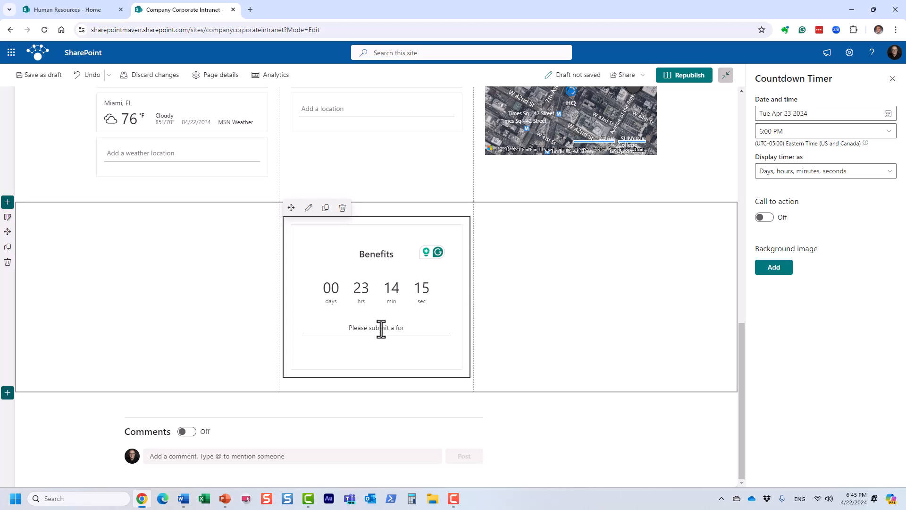
{"action": "type", "text": "m"}
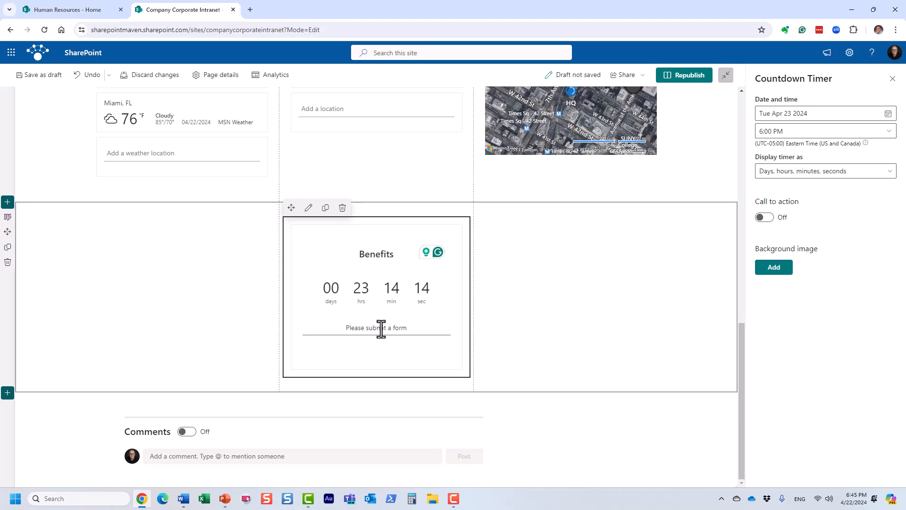
{"action": "left_click", "coordinate": [580, 299]}
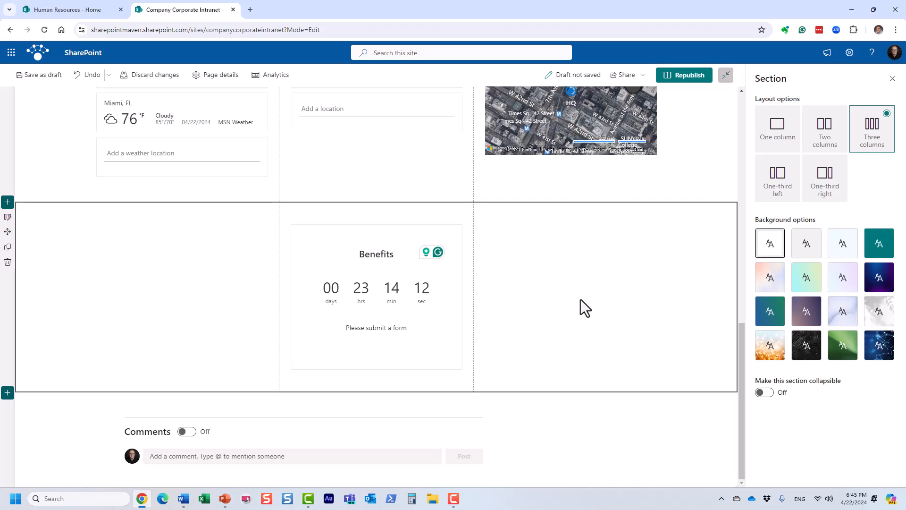
Set the Benefits countdown timer's date to Wed May 08 2024, keeping the days, hours, minutes, seconds display.
{"action": "left_click", "coordinate": [360, 267]}
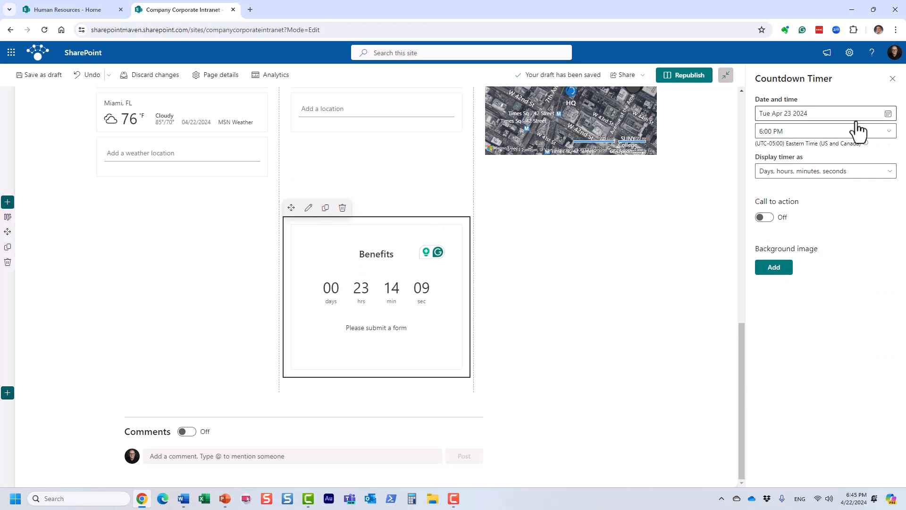
{"action": "left_click", "coordinate": [888, 114]}
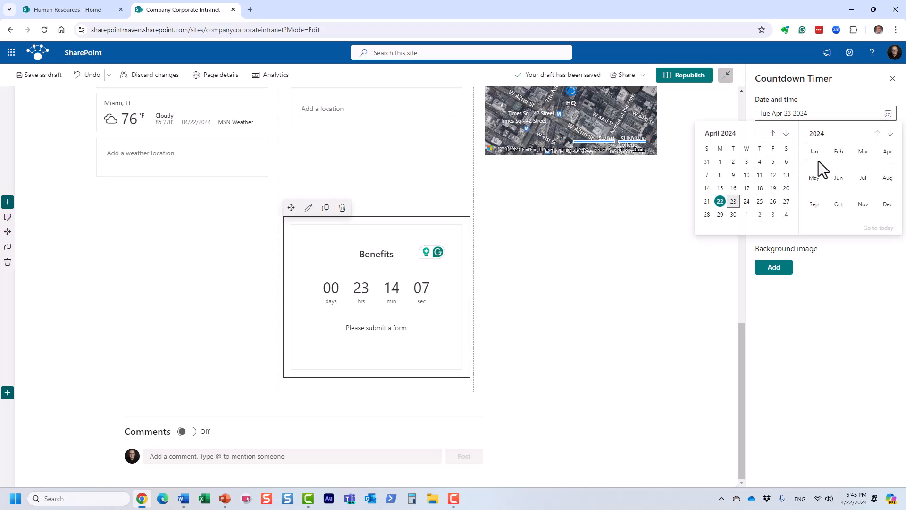
{"action": "left_click", "coordinate": [786, 134]}
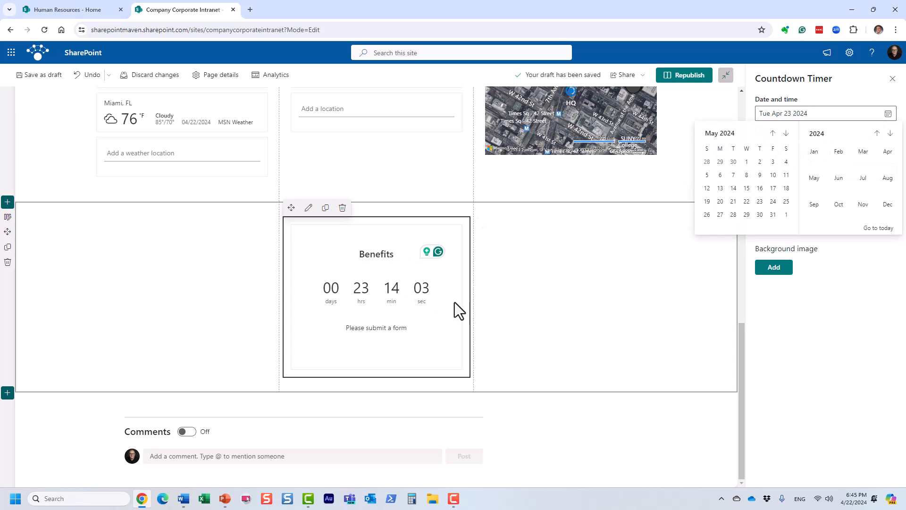
{"action": "left_click", "coordinate": [747, 177]}
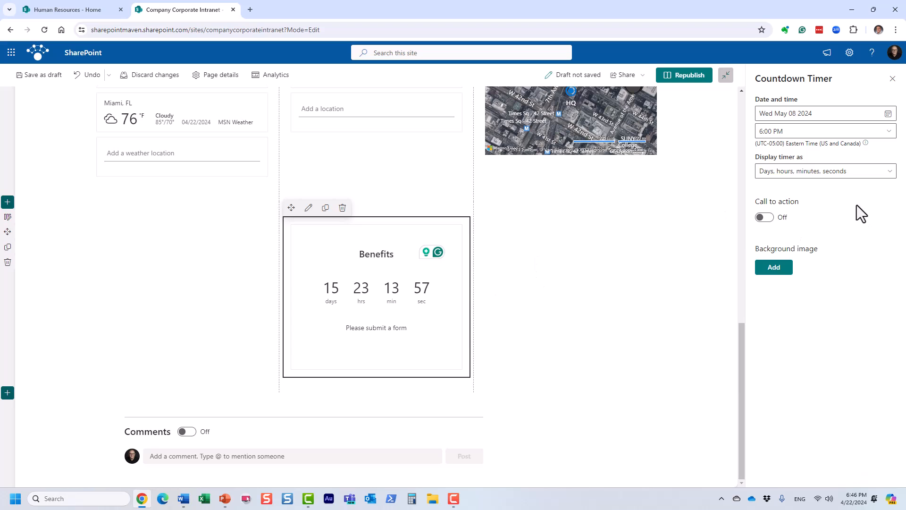
{"action": "left_click", "coordinate": [859, 173]}
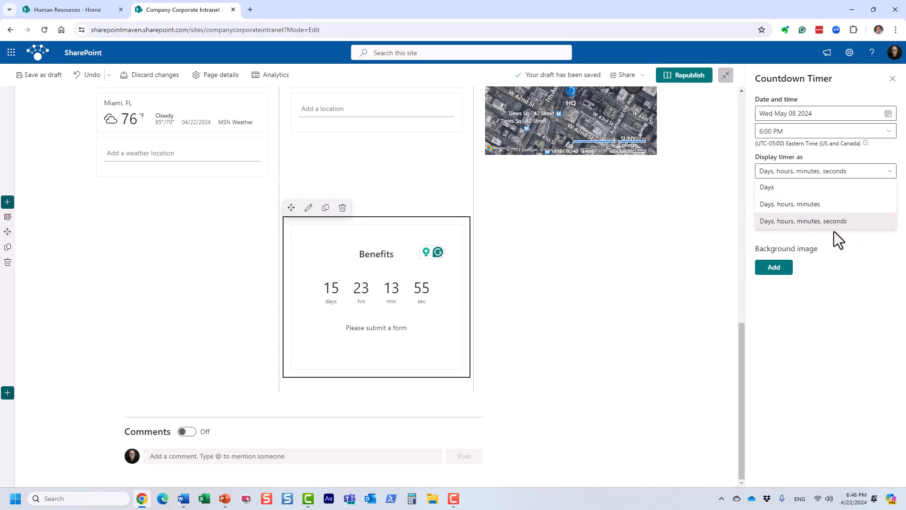
{"action": "left_click", "coordinate": [862, 256]}
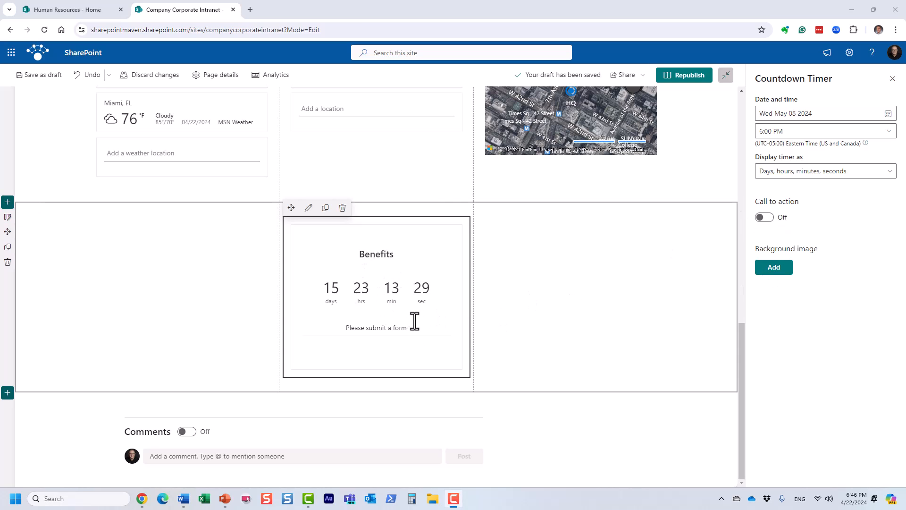
{"action": "left_click", "coordinate": [763, 218]}
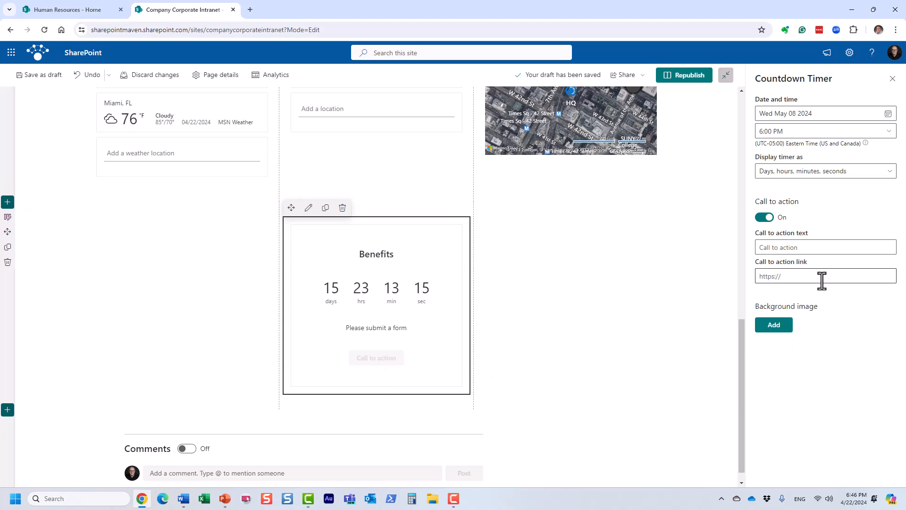
{"action": "left_click", "coordinate": [797, 248]}
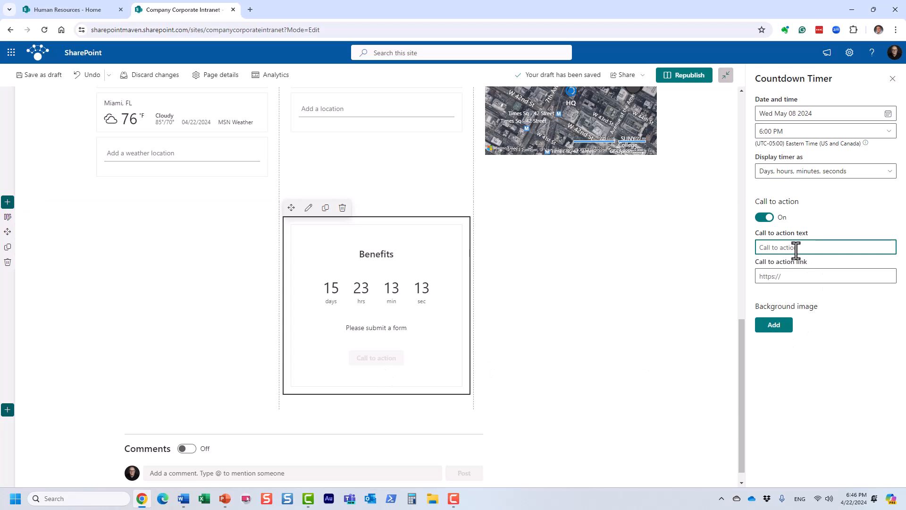
{"action": "type", "text": "ENROLL"}
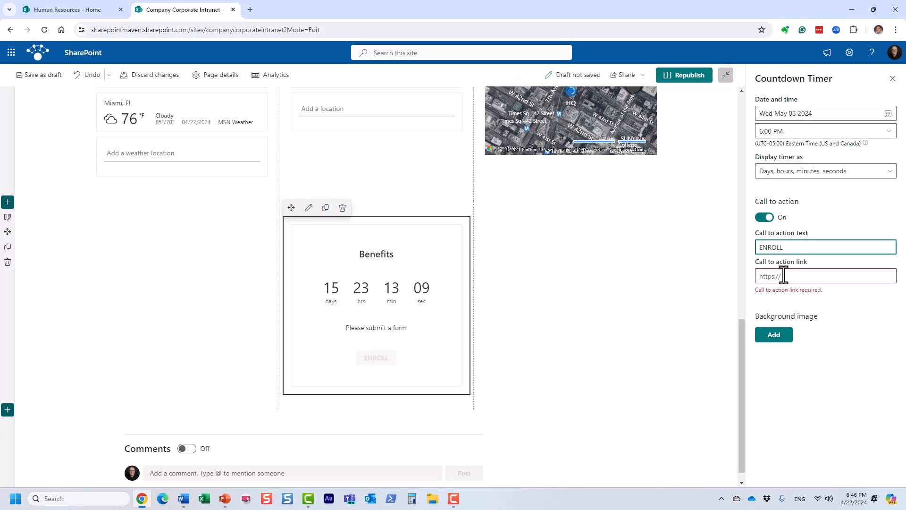
{"action": "left_click_drag", "start_coordinate": [286, 29], "coordinate": [2, 30]}
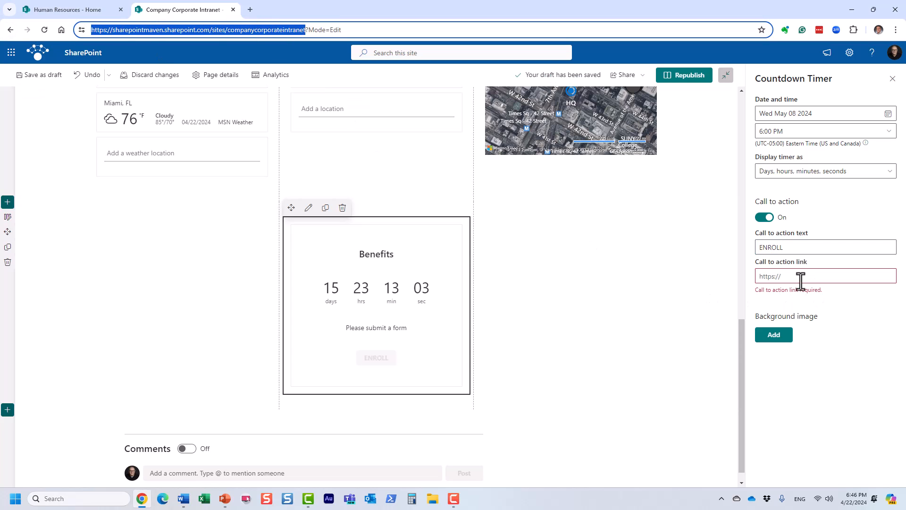
{"action": "left_click", "coordinate": [786, 275]}
{"action": "key", "text": "ctrl+v"}
{"action": "left_click", "coordinate": [854, 333]}
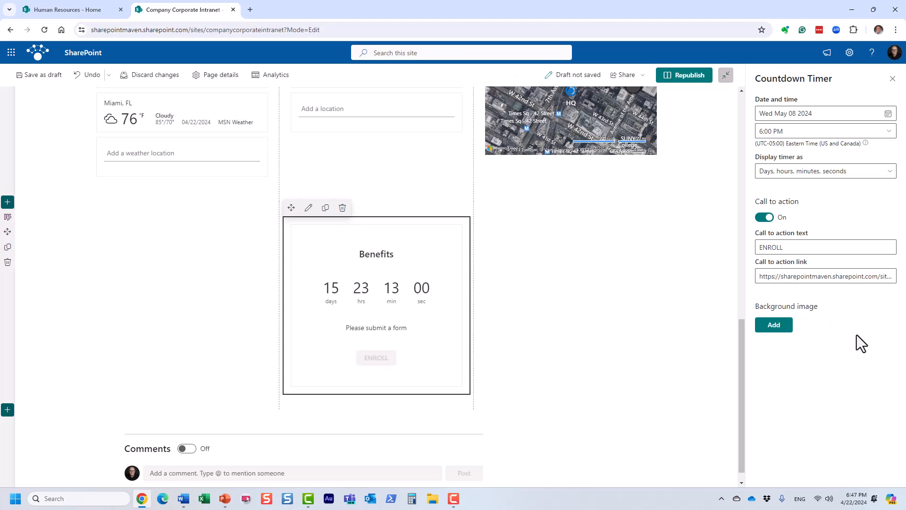
Search the stock images for "clock" and insert the close-up stopwatch photo as the countdown timer's background image.
{"action": "left_click", "coordinate": [774, 325]}
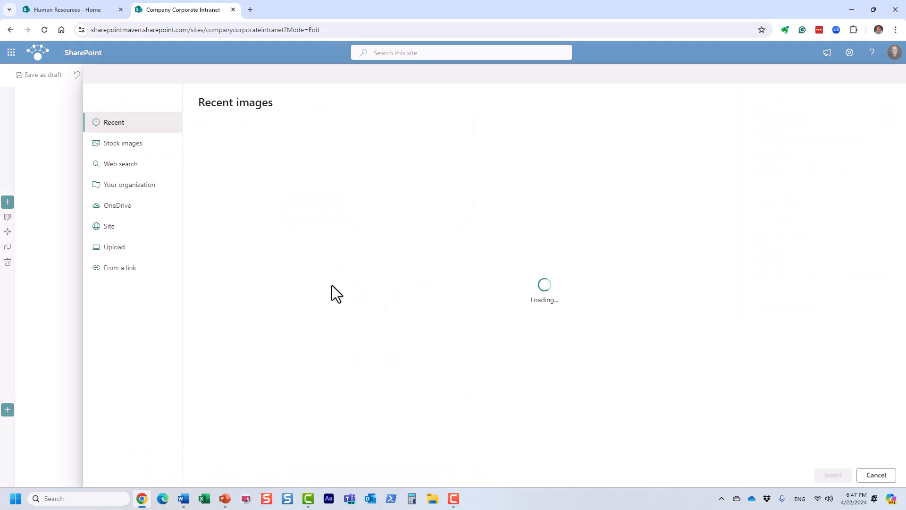
{"action": "left_click", "coordinate": [125, 144]}
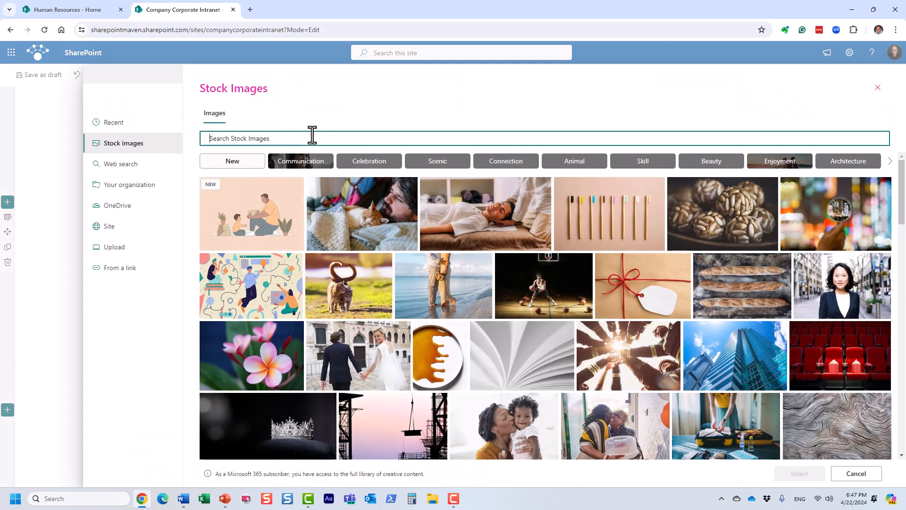
{"action": "type", "text": "clock"}
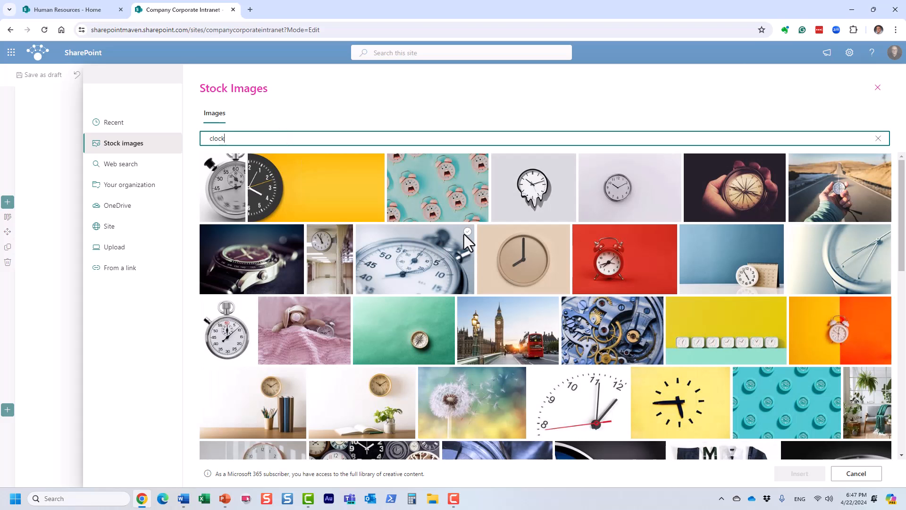
{"action": "left_click", "coordinate": [466, 232]}
{"action": "left_click", "coordinate": [811, 476]}
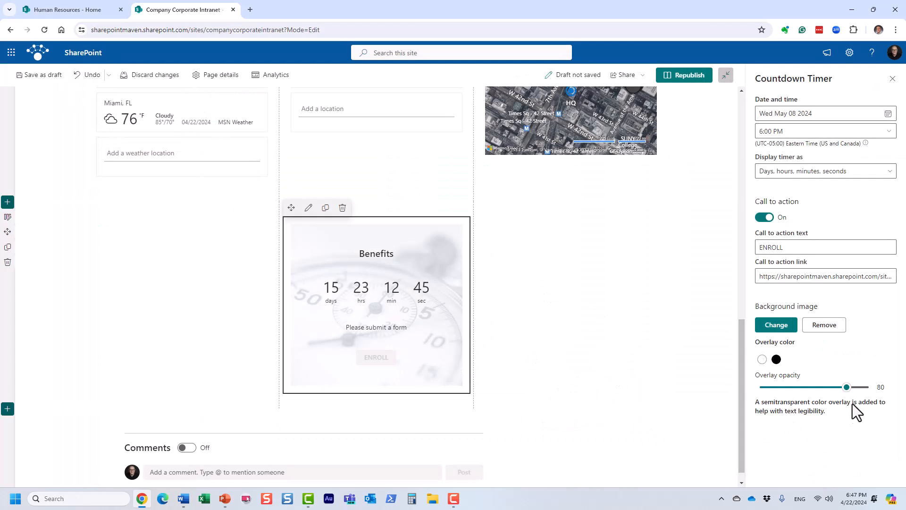
Set the timer background's overlay opacity to 64, try the black overlay color and return to white.
{"action": "mouse_move", "coordinate": [847, 387]}
{"action": "left_mouse_down"}
{"action": "mouse_move", "coordinate": [794, 388]}
{"action": "mouse_move", "coordinate": [830, 387]}
{"action": "left_mouse_up"}
{"action": "left_click", "coordinate": [776, 359]}
{"action": "left_click", "coordinate": [762, 359]}
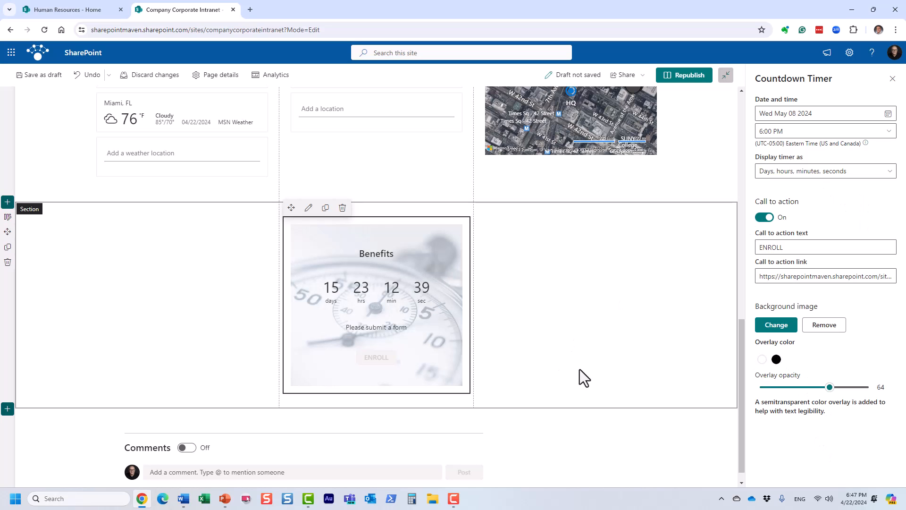
Republish the home page, test the ENROLL button and return to the Benefits countdown timer.
{"action": "left_click", "coordinate": [893, 78]}
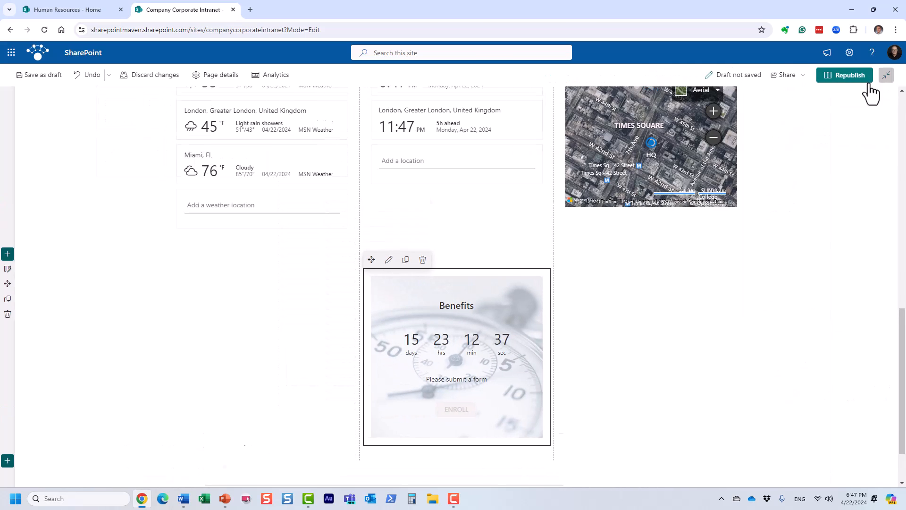
{"action": "left_click", "coordinate": [850, 76]}
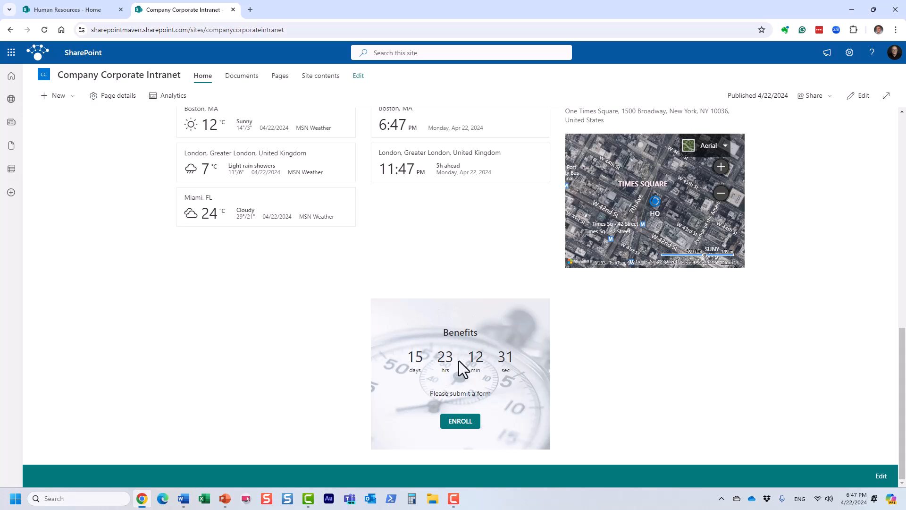
{"action": "left_click", "coordinate": [463, 429]}
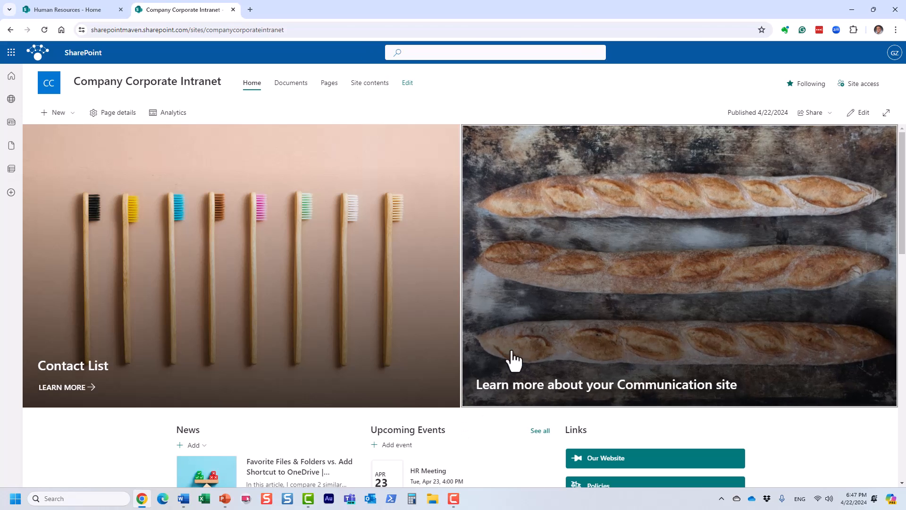
{"action": "scroll", "coordinate": [325, 330], "scroll_direction": "down", "scroll_amount": 12}
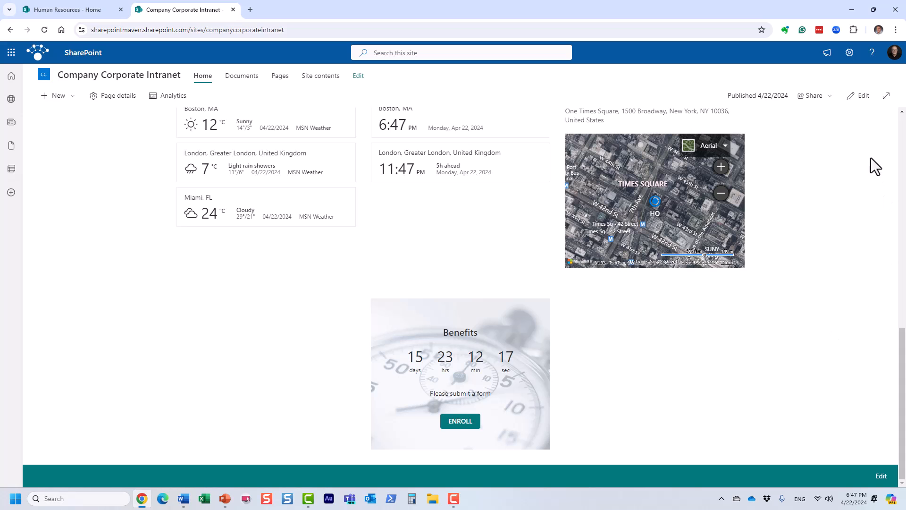
Reopen the page for editing, set the Benefits countdown timer's date to Tue Mar 05 2024 and republish.
{"action": "left_click", "coordinate": [859, 95]}
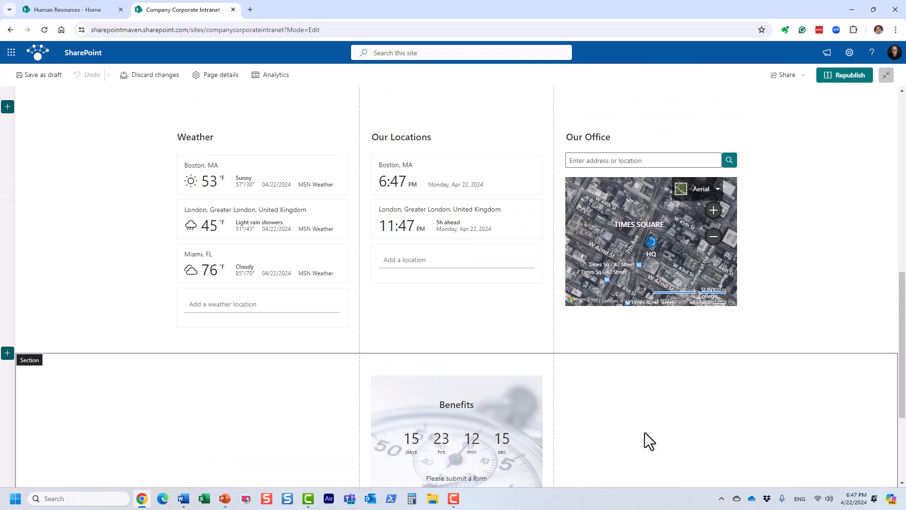
{"action": "scroll", "coordinate": [645, 432], "scroll_direction": "down", "scroll_amount": 2}
{"action": "left_click", "coordinate": [424, 302]}
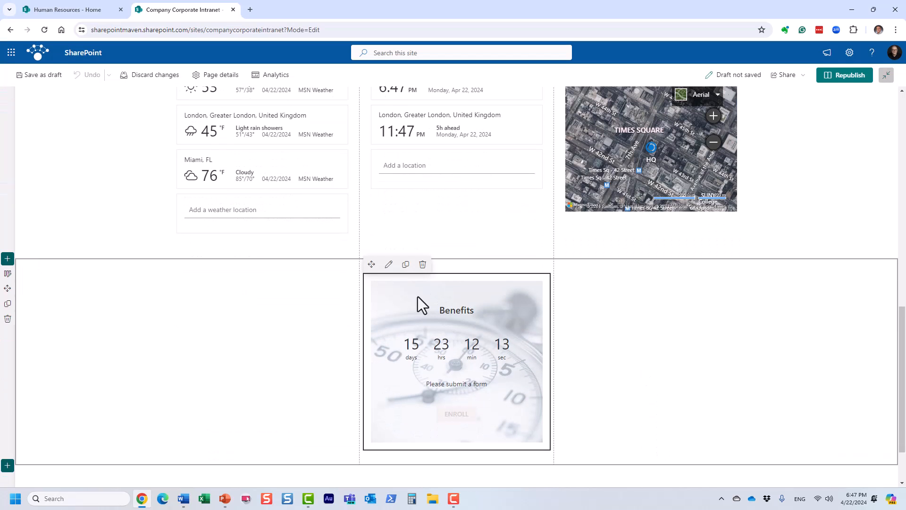
{"action": "left_click", "coordinate": [389, 264]}
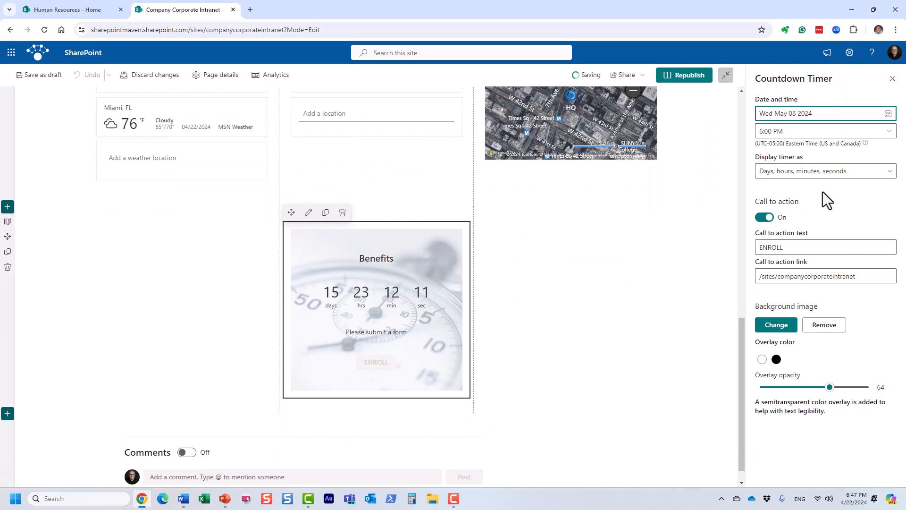
{"action": "left_click", "coordinate": [887, 115]}
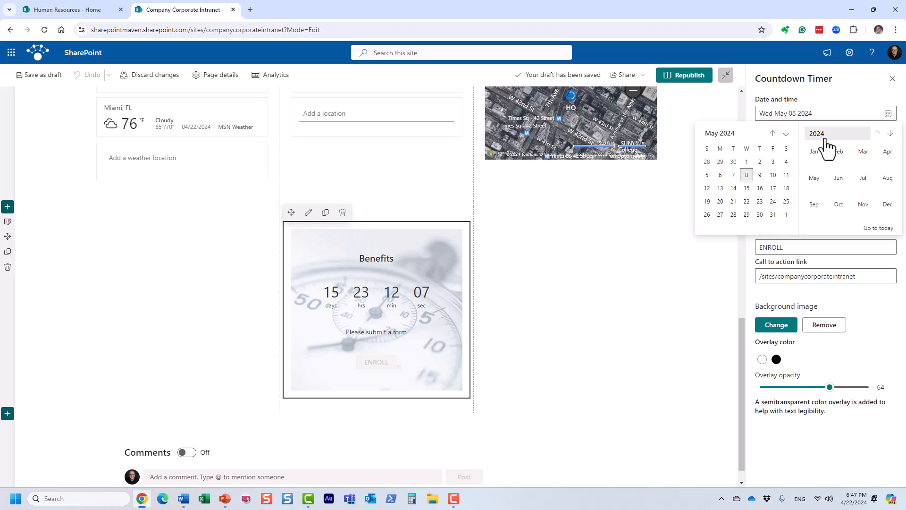
{"action": "left_click", "coordinate": [773, 134]}
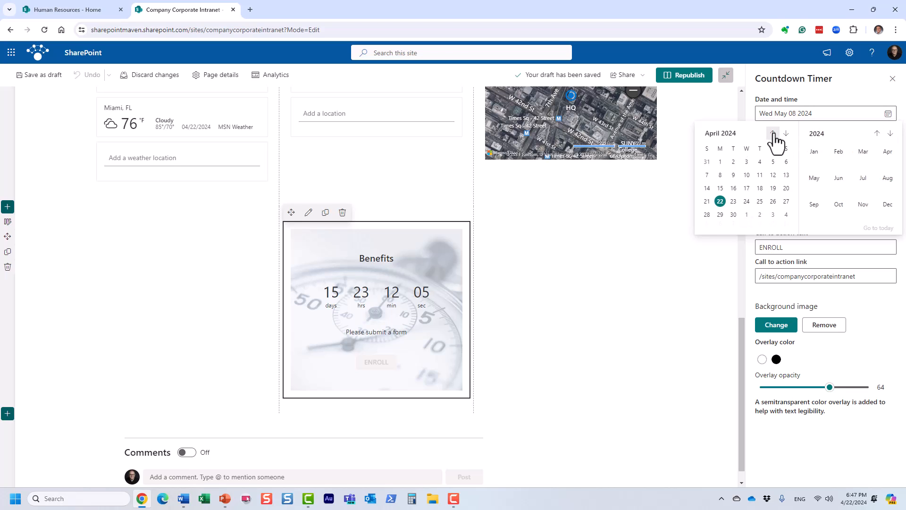
{"action": "left_click", "coordinate": [773, 133]}
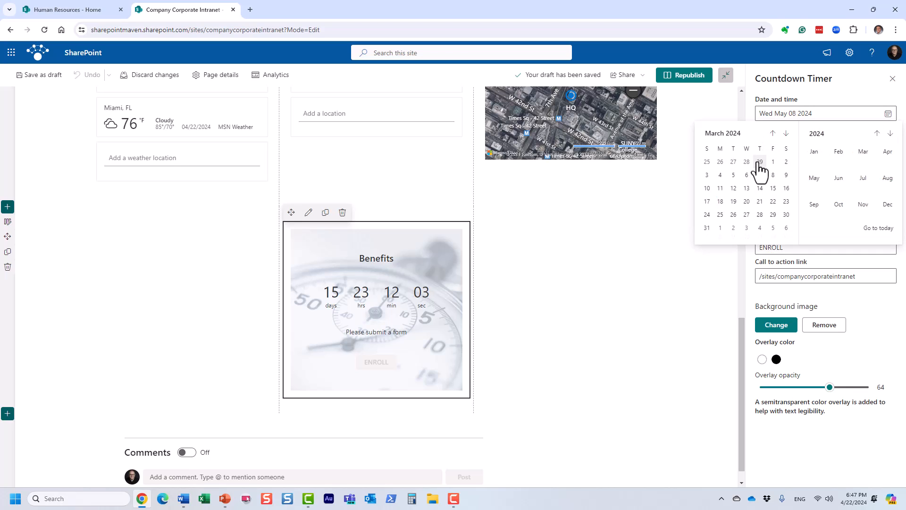
{"action": "left_click", "coordinate": [733, 175]}
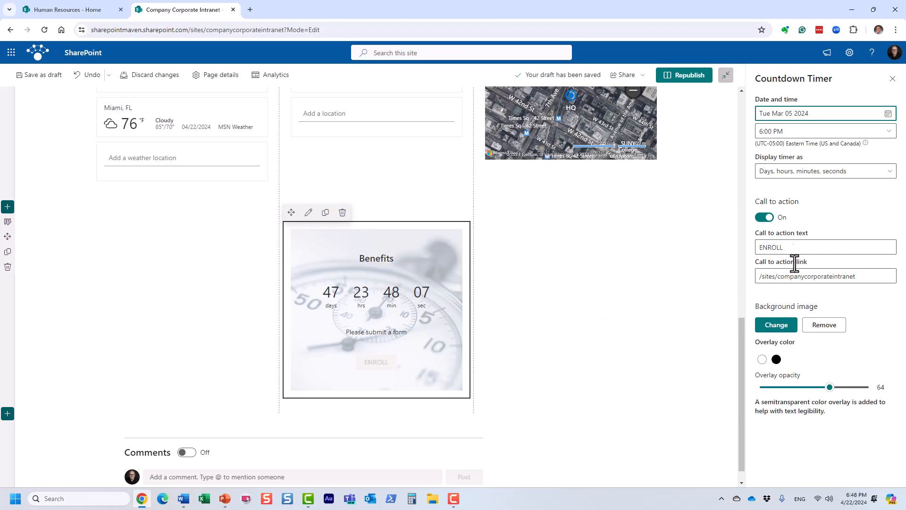
{"action": "left_click", "coordinate": [893, 79]}
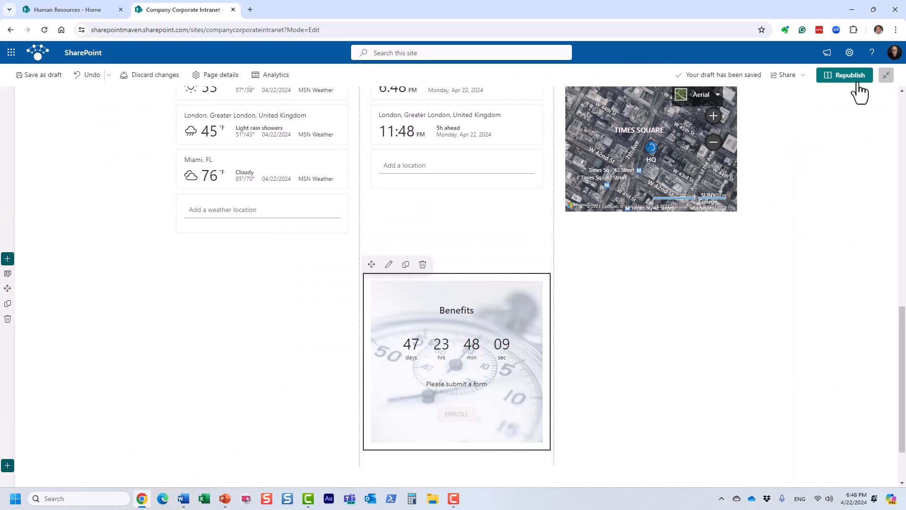
{"action": "left_click", "coordinate": [850, 78]}
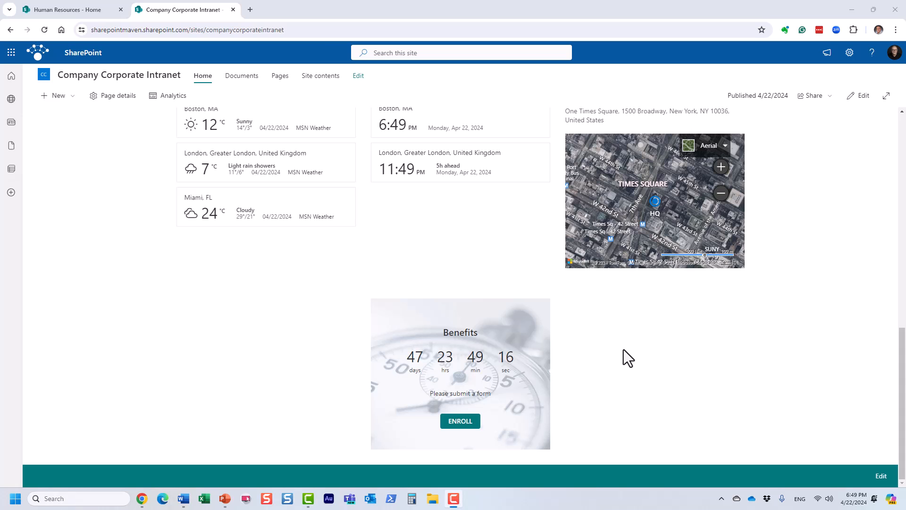
{"action": "scroll", "coordinate": [627, 355], "scroll_direction": "up", "scroll_amount": 10}
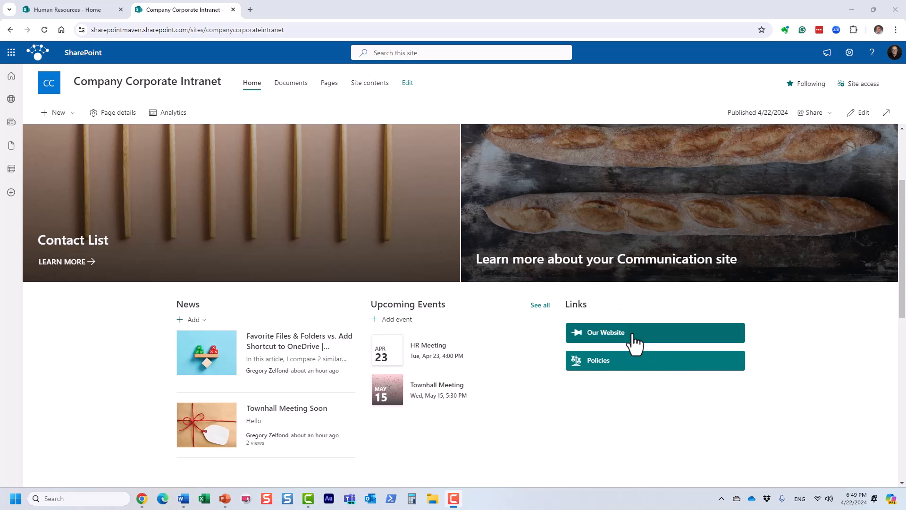
{"action": "scroll", "coordinate": [519, 255], "scroll_direction": "up", "scroll_amount": 2}
{"action": "scroll", "coordinate": [519, 255], "scroll_direction": "up", "scroll_amount": 3}
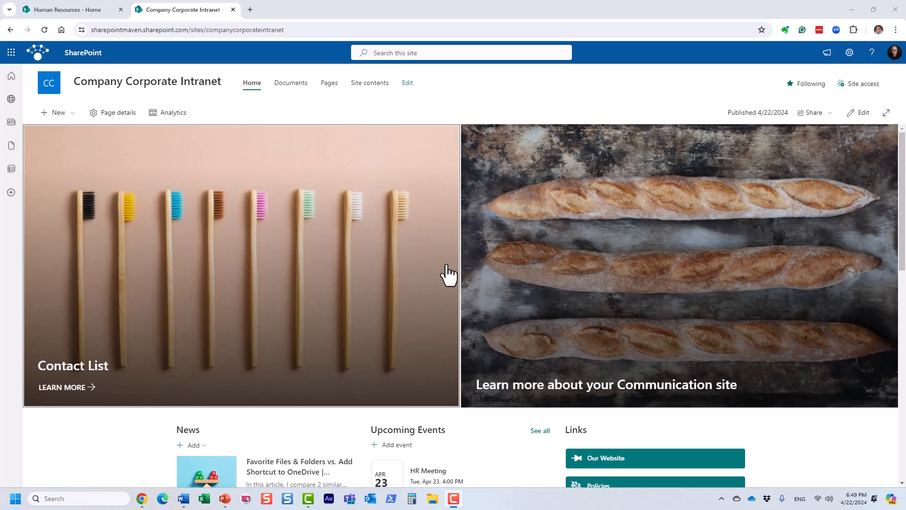
{"action": "scroll", "coordinate": [406, 257], "scroll_direction": "down", "scroll_amount": 4}
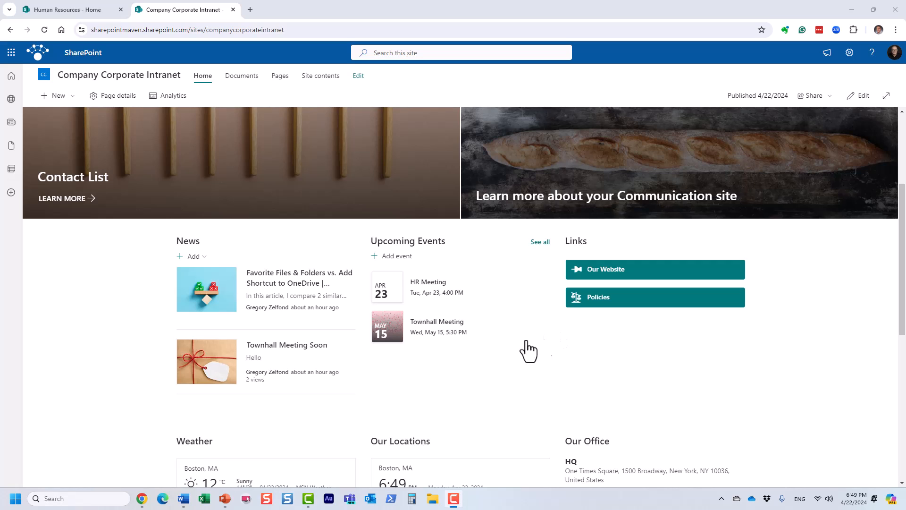
{"action": "scroll", "coordinate": [537, 359], "scroll_direction": "down", "scroll_amount": 8}
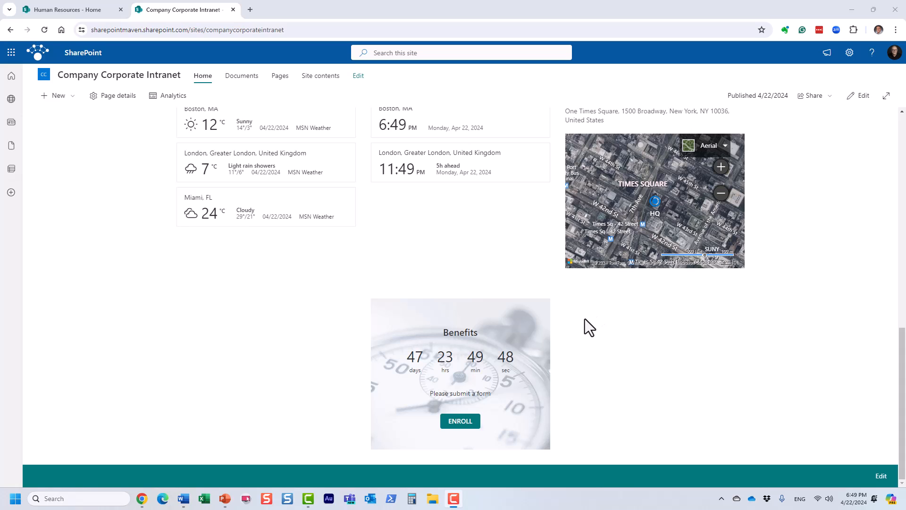
Reopen the page for editing, search the web parts for "call" and add a Call to action beside the Benefits timer in column one.
{"action": "left_click", "coordinate": [863, 97]}
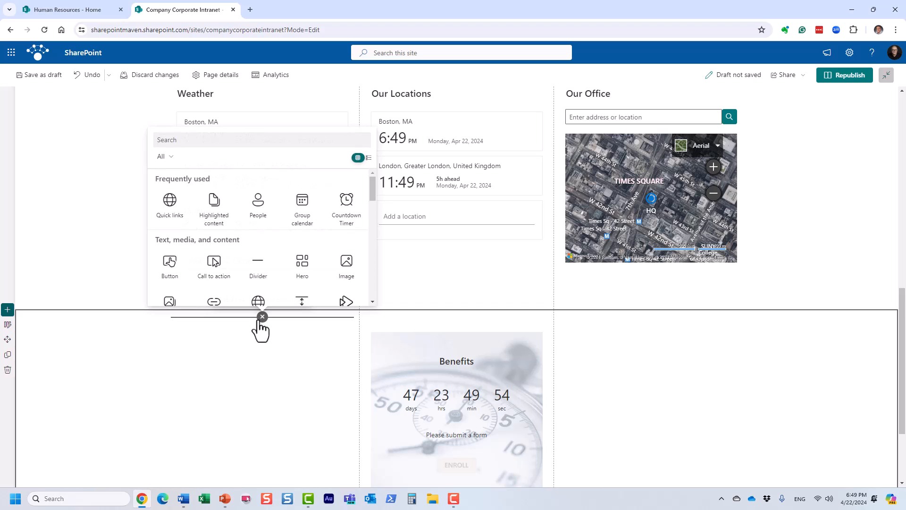
{"action": "type", "text": "call"}
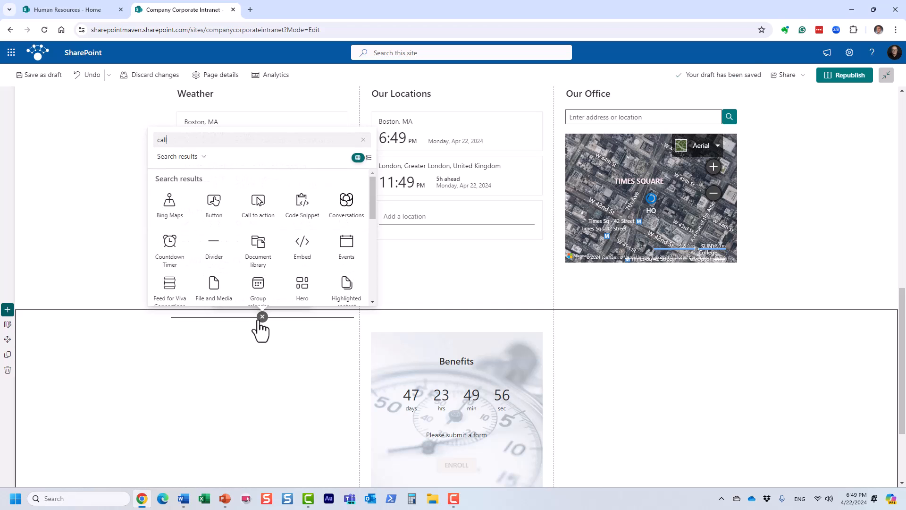
{"action": "left_click", "coordinate": [175, 213]}
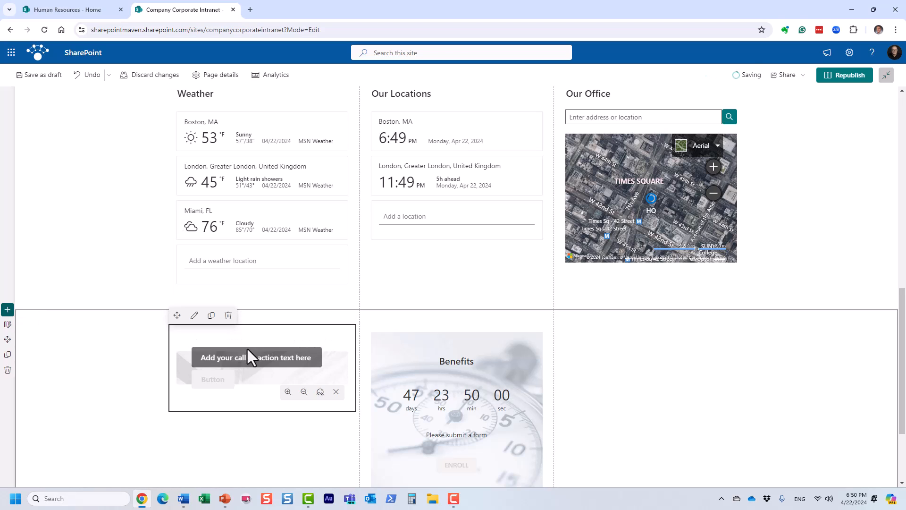
Open the Call to action web part's properties and set its button label to SUBMIT.
{"action": "left_click", "coordinate": [194, 315]}
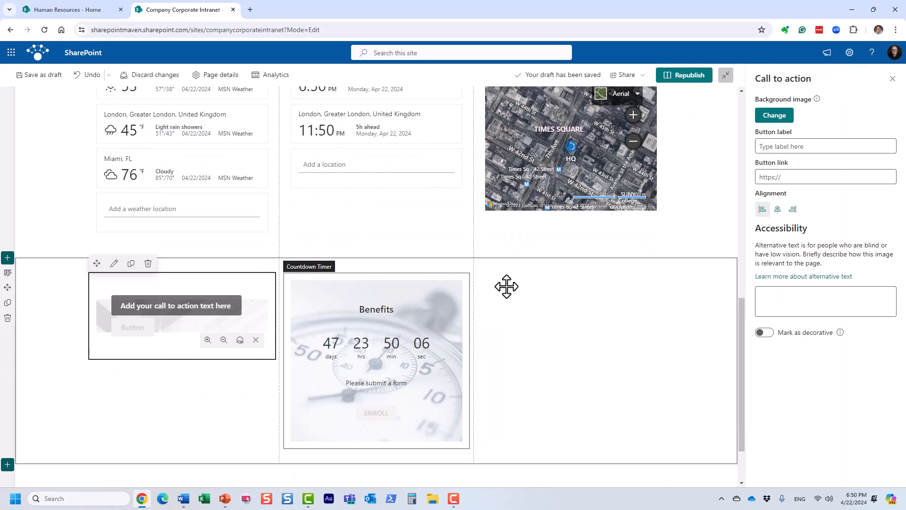
{"action": "left_click", "coordinate": [780, 143]}
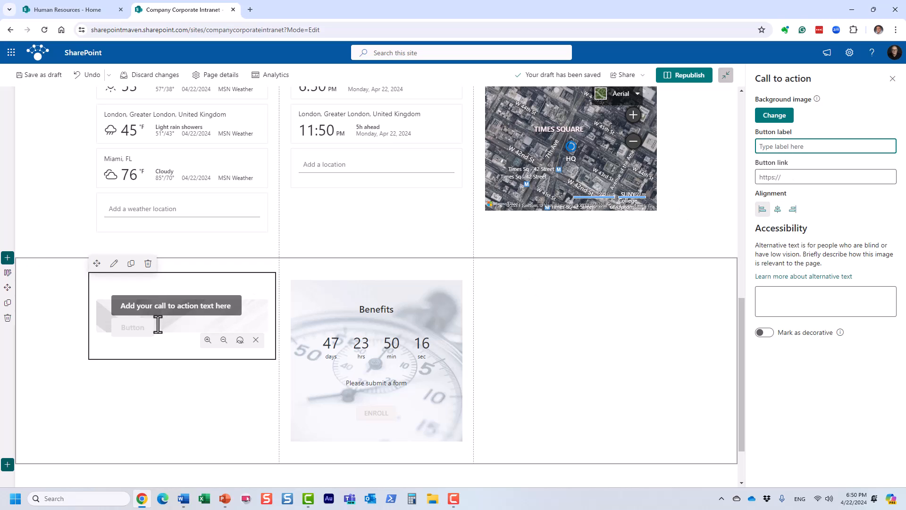
{"action": "left_click", "coordinate": [148, 303]}
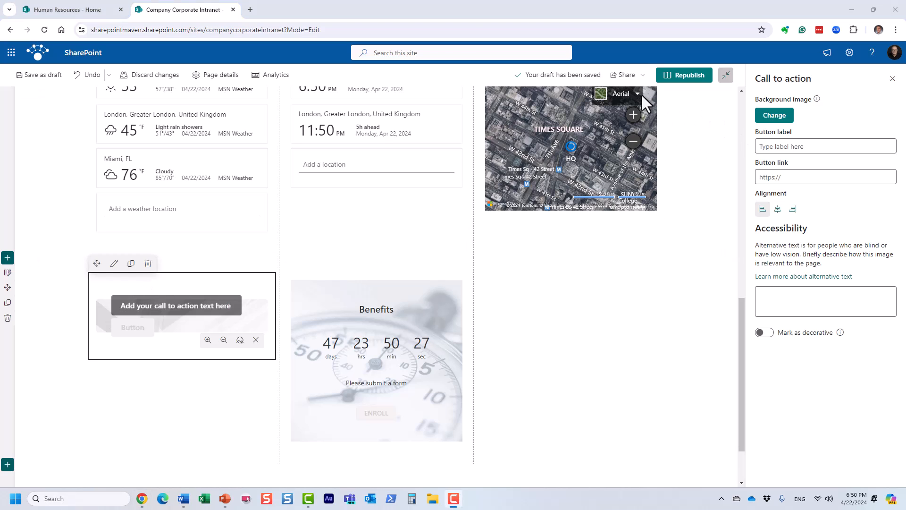
{"action": "left_click", "coordinate": [792, 142]}
{"action": "type", "text": "SUBMIT"}
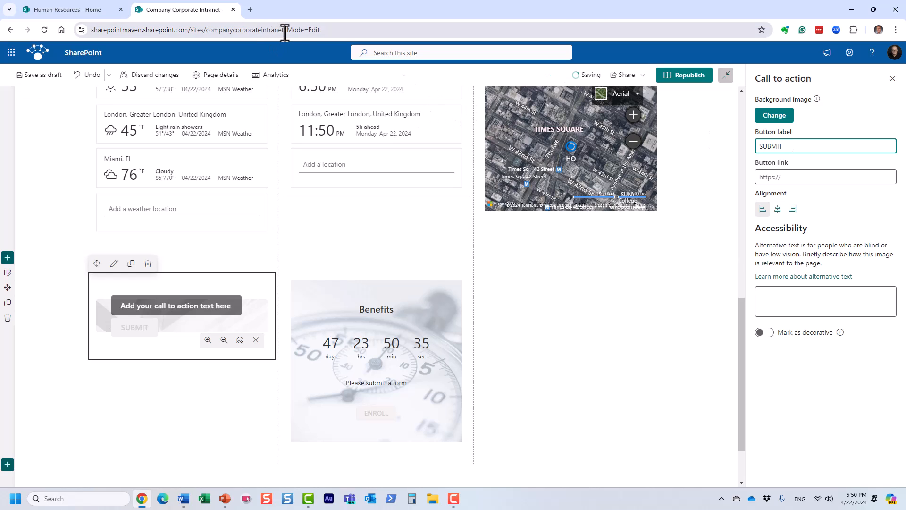
Copy the site address without the ?Mode=Edit ending and use it as the Call to action's button link.
{"action": "left_click_drag", "start_coordinate": [286, 33], "coordinate": [45, 33]}
{"action": "key", "text": "ctrl+c"}
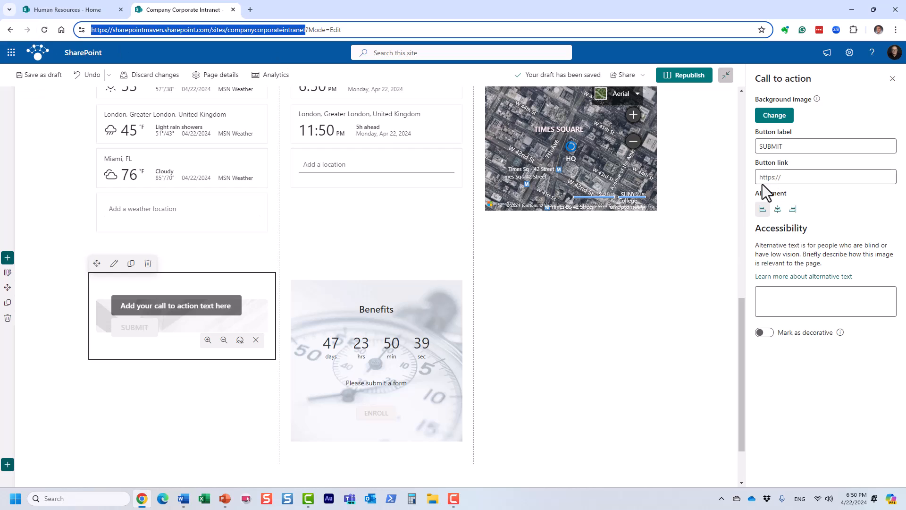
{"action": "left_click", "coordinate": [791, 177]}
{"action": "key", "text": "ctrl+v"}
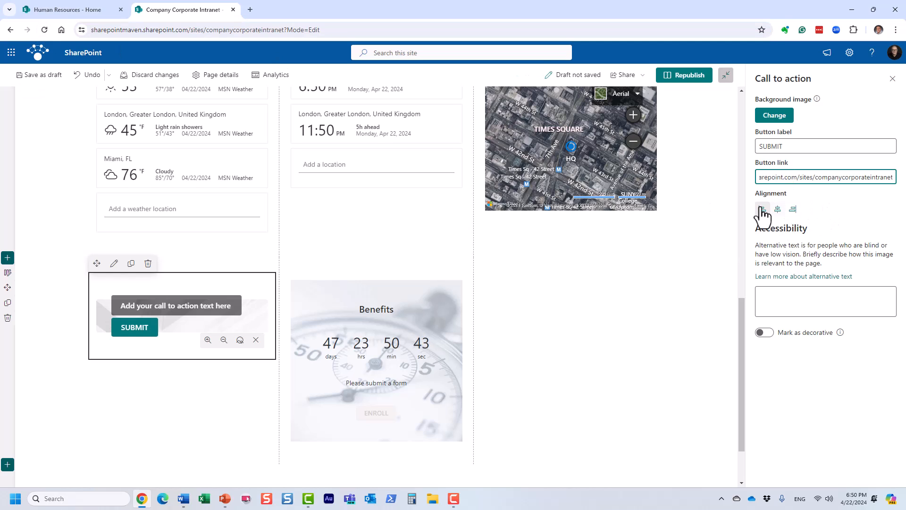
Center the Call to action's content and set its text to "Please submit the form".
{"action": "left_click", "coordinate": [778, 209]}
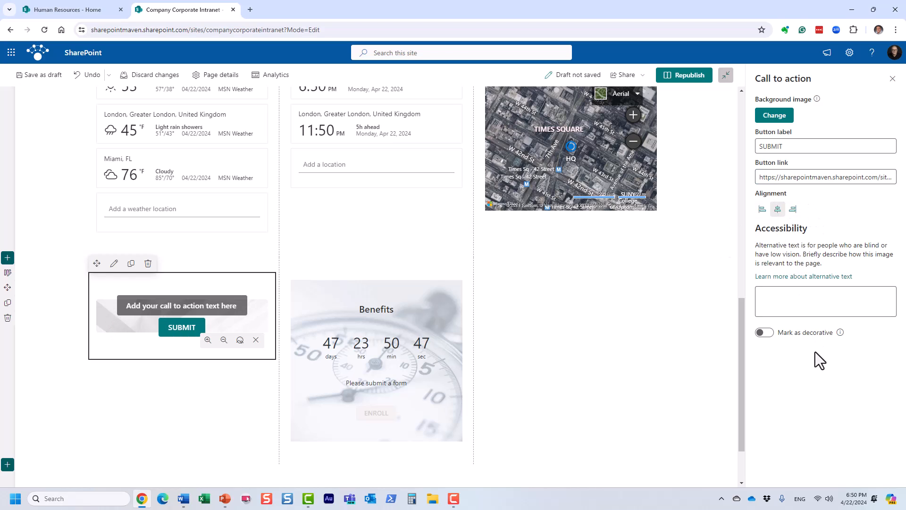
{"action": "left_click", "coordinate": [181, 298]}
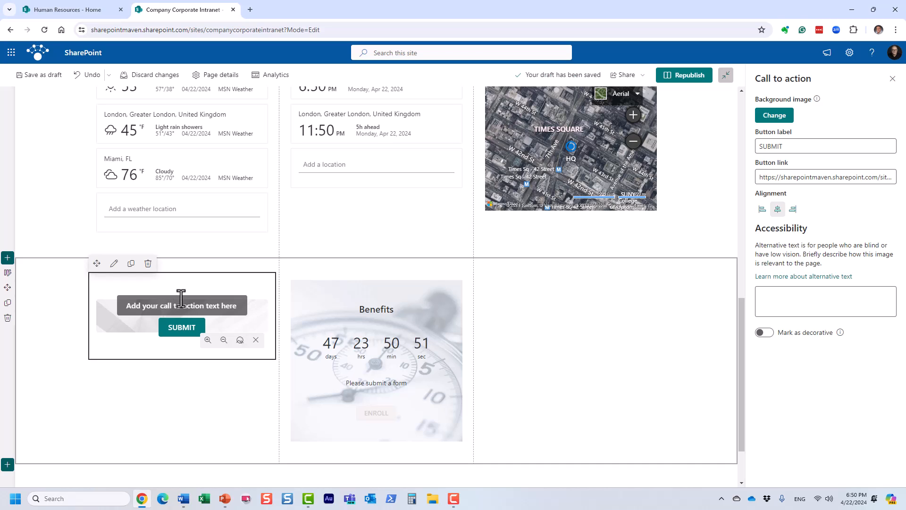
{"action": "type", "text": "Pleas"}
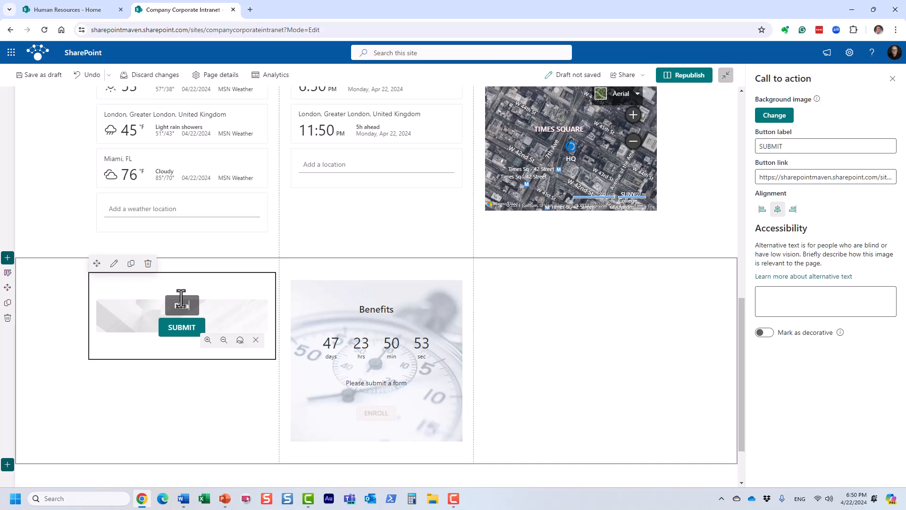
{"action": "type", "text": "e submit "}
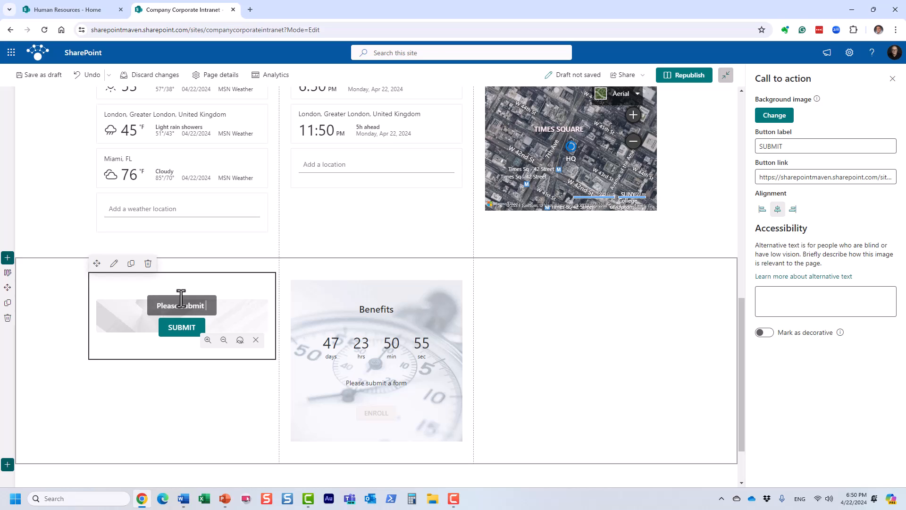
{"action": "type", "text": "the form"}
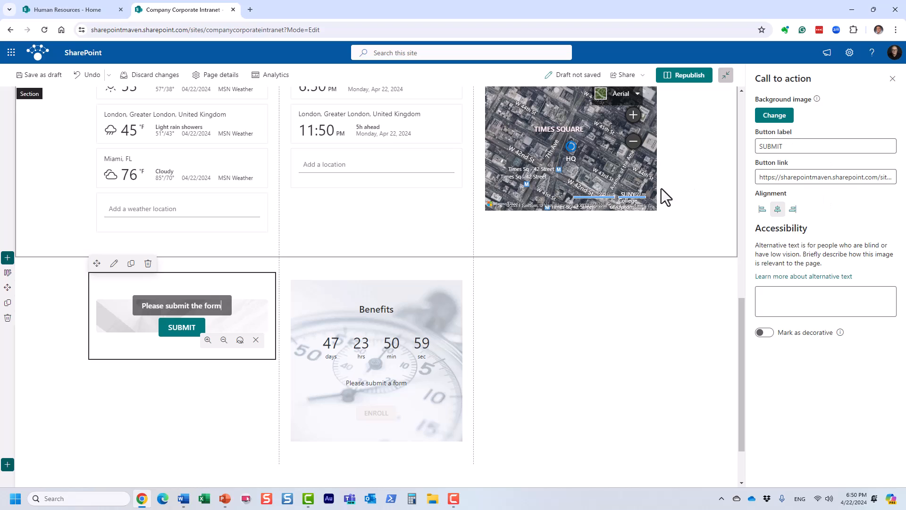
Change the Call to action's background to the stock image of a concert crowd with raised hands.
{"action": "left_click", "coordinate": [789, 119]}
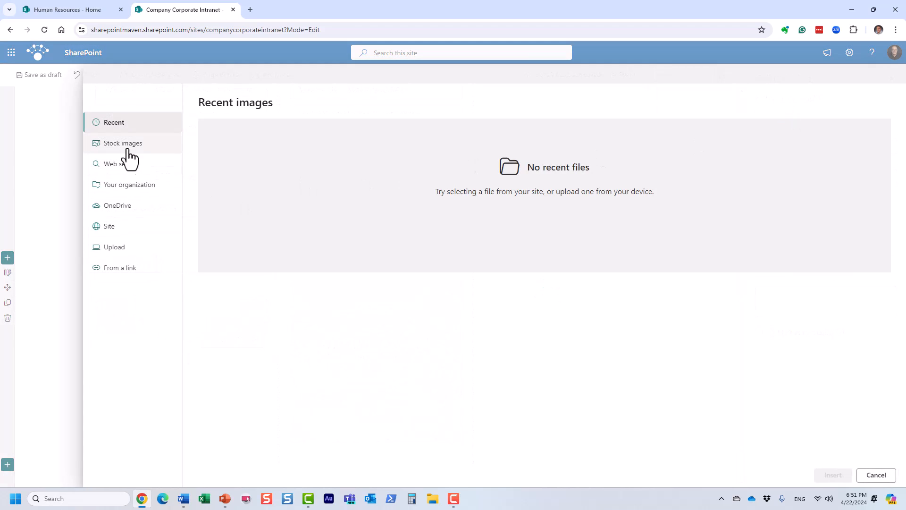
{"action": "left_click", "coordinate": [128, 147]}
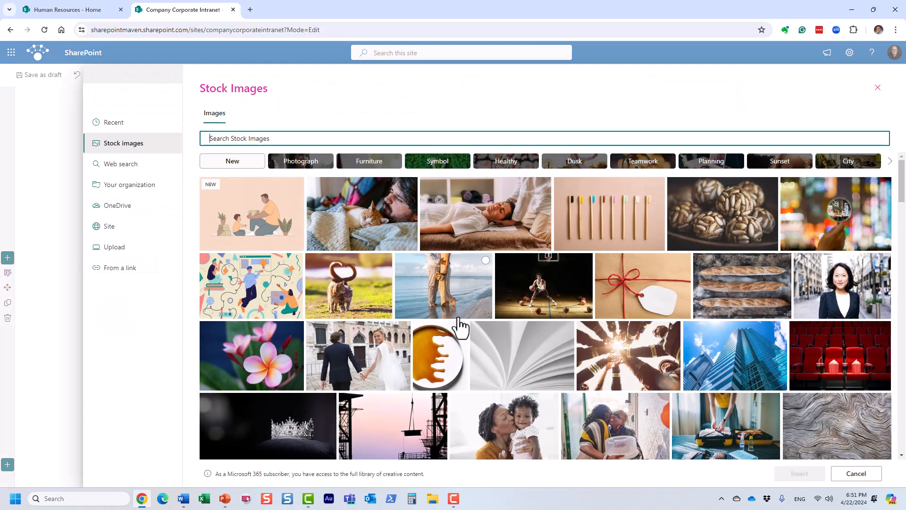
{"action": "scroll", "coordinate": [460, 326], "scroll_direction": "down", "scroll_amount": 1}
{"action": "scroll", "coordinate": [461, 326], "scroll_direction": "down", "scroll_amount": 5}
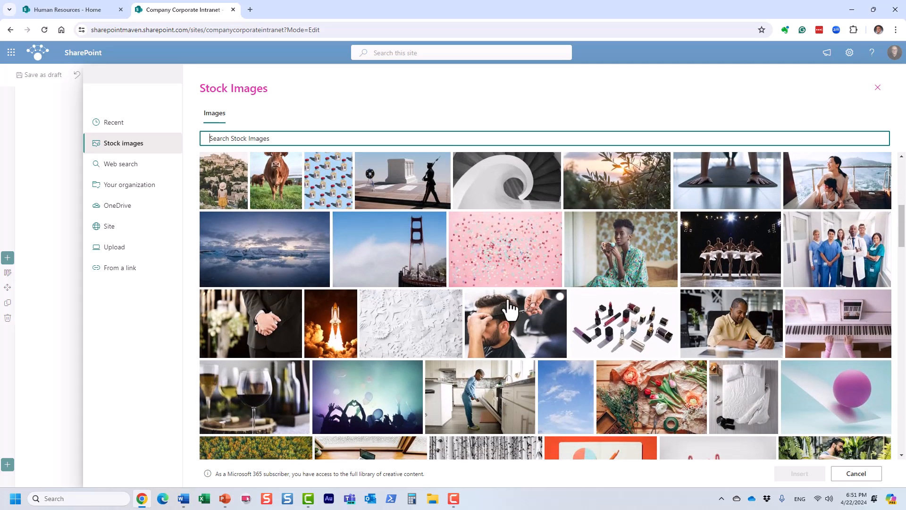
{"action": "scroll", "coordinate": [508, 321], "scroll_direction": "down", "scroll_amount": 1}
{"action": "left_click", "coordinate": [418, 322]}
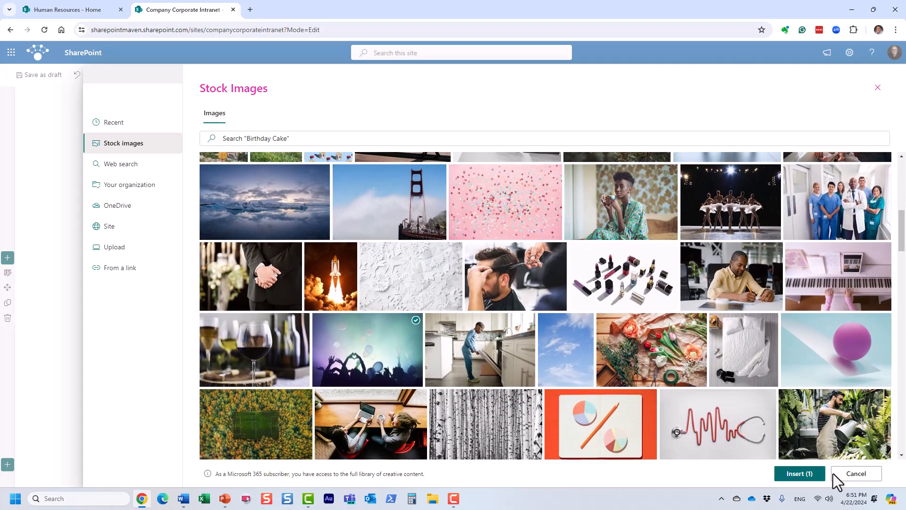
{"action": "left_click", "coordinate": [813, 476]}
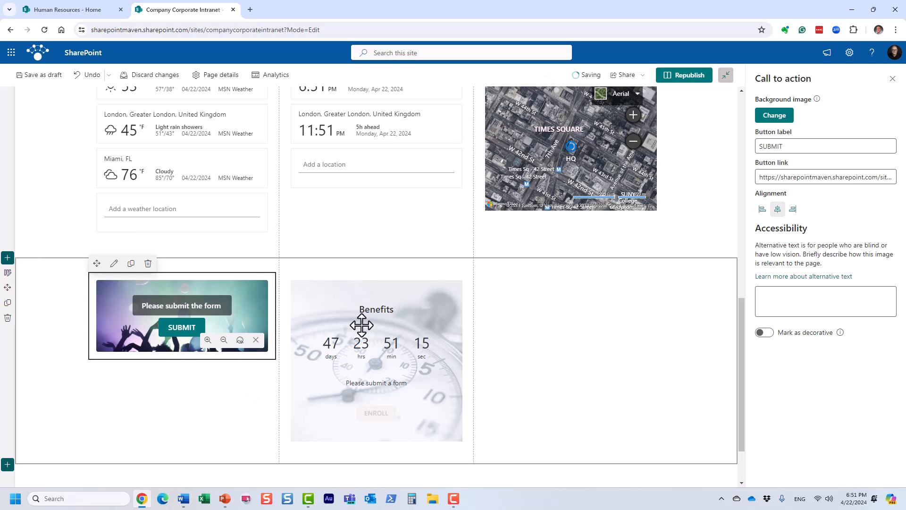
Close the Call to action's properties, republish the home page and test the SUBMIT button.
{"action": "left_click", "coordinate": [893, 80]}
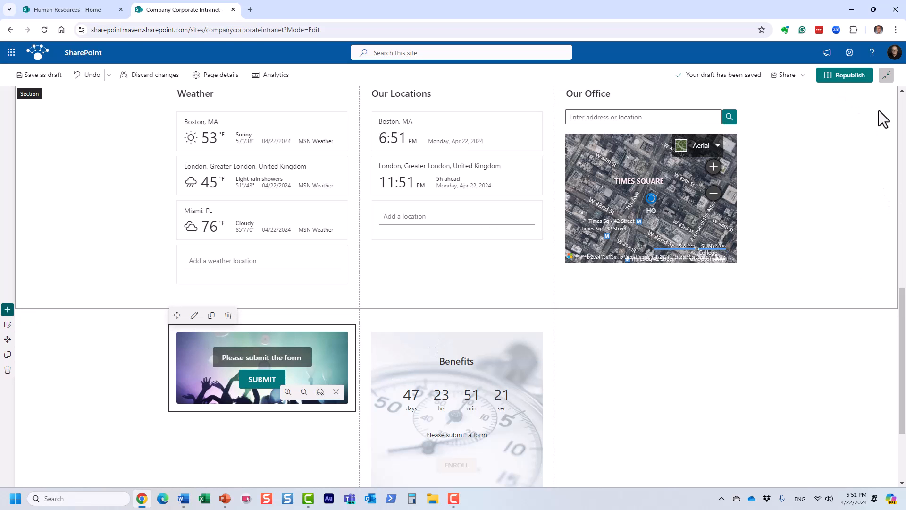
{"action": "left_click", "coordinate": [848, 76]}
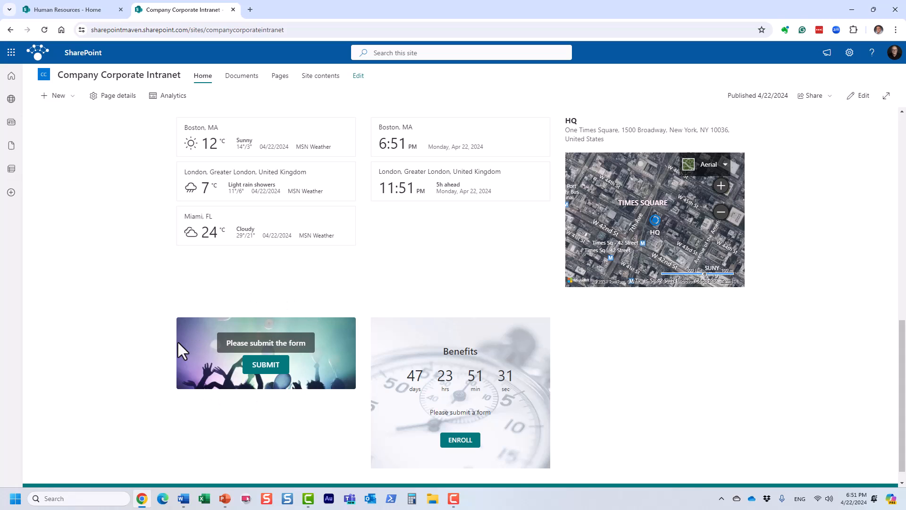
{"action": "left_click", "coordinate": [278, 373]}
{"action": "scroll", "coordinate": [285, 401], "scroll_direction": "down", "scroll_amount": 10}
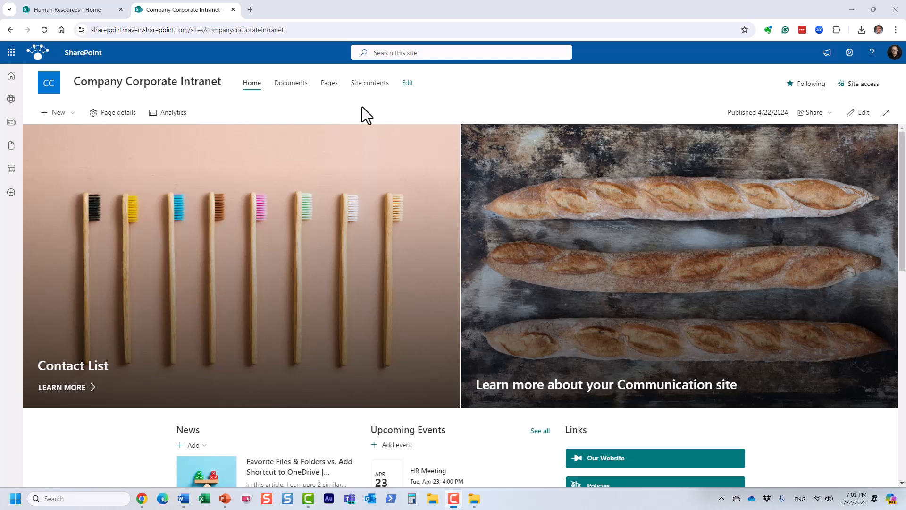
Look through the published home page and the local folder of sample videos and photos.
{"action": "scroll", "coordinate": [314, 191], "scroll_direction": "down", "scroll_amount": 4}
{"action": "scroll", "coordinate": [311, 189], "scroll_direction": "down", "scroll_amount": 5}
{"action": "scroll", "coordinate": [313, 187], "scroll_direction": "up", "scroll_amount": 10}
{"action": "left_click", "coordinate": [476, 501]}
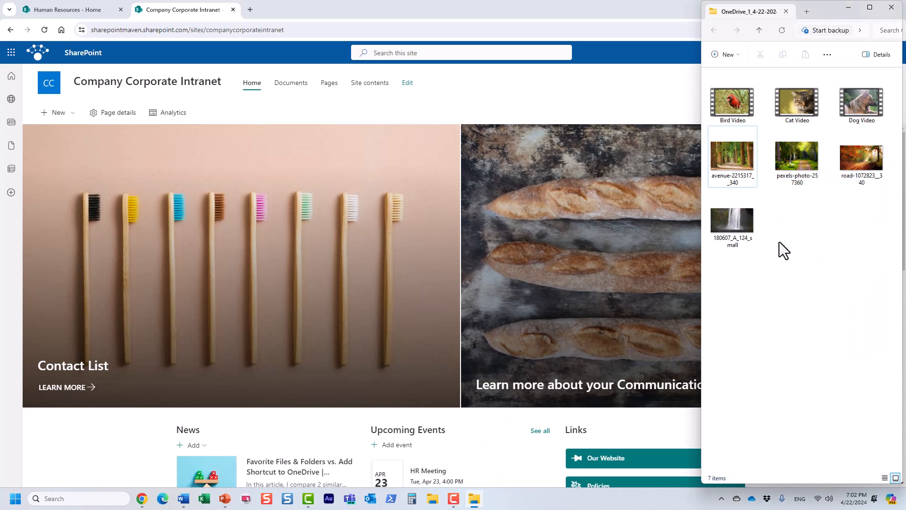
{"action": "left_click", "coordinate": [324, 109]}
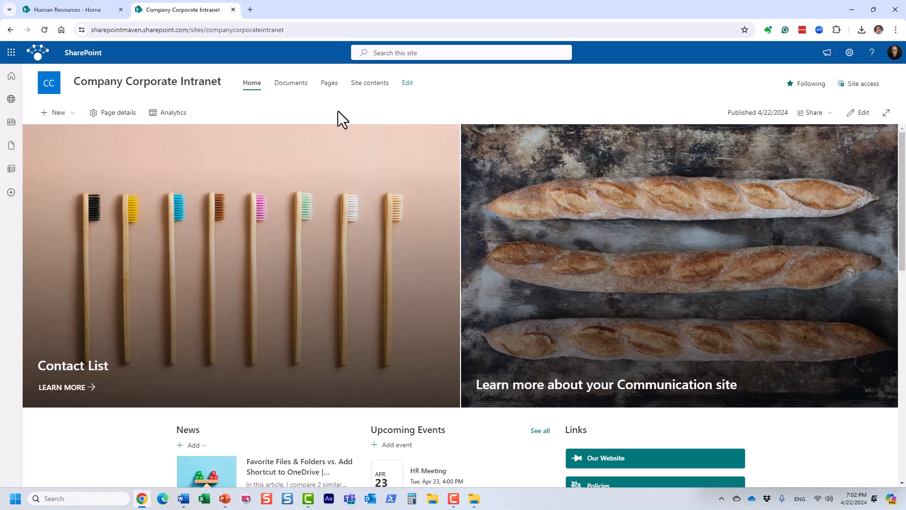
Create a blank document library named Photos on the intranet site.
{"action": "left_click", "coordinate": [75, 118]}
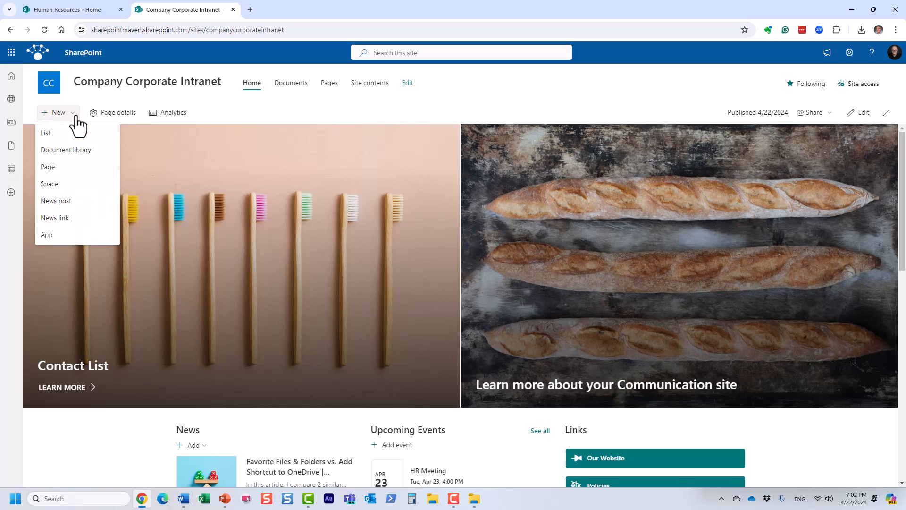
{"action": "left_click", "coordinate": [92, 152]}
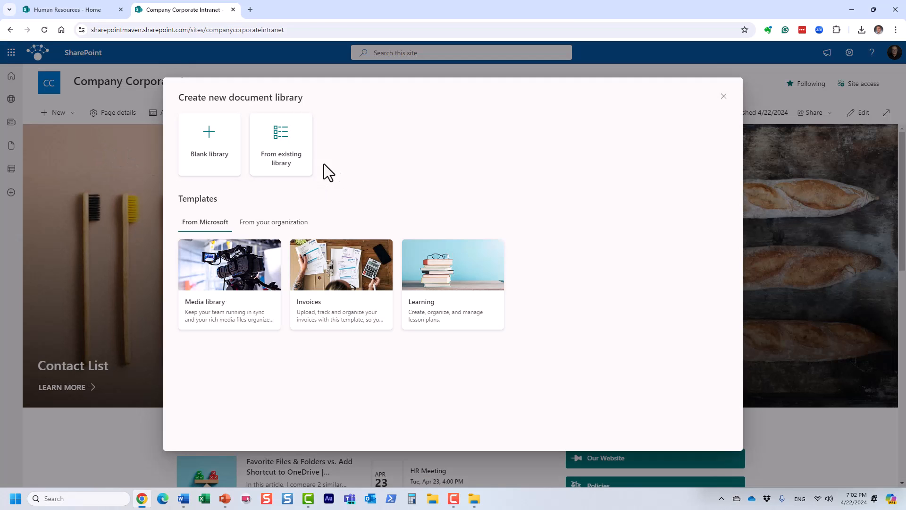
{"action": "left_click", "coordinate": [217, 147]}
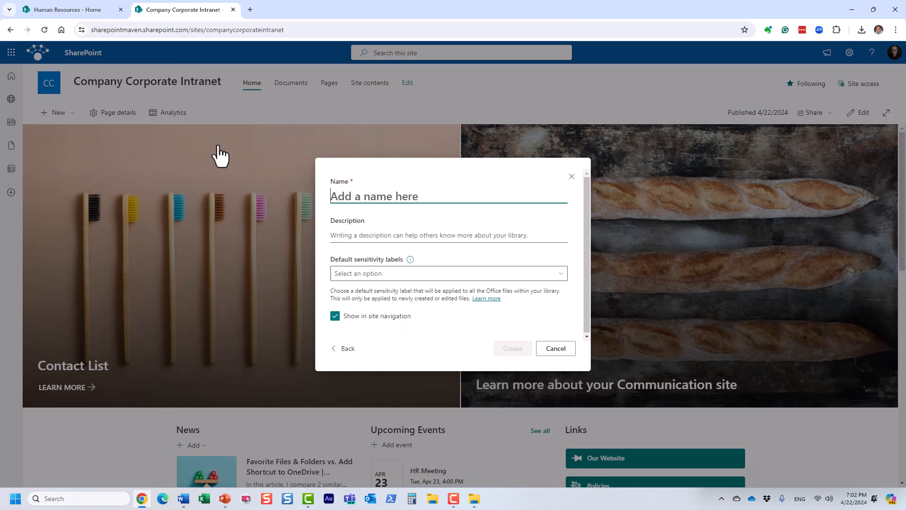
{"action": "type", "text": "Photos"}
{"action": "left_click", "coordinate": [515, 350]}
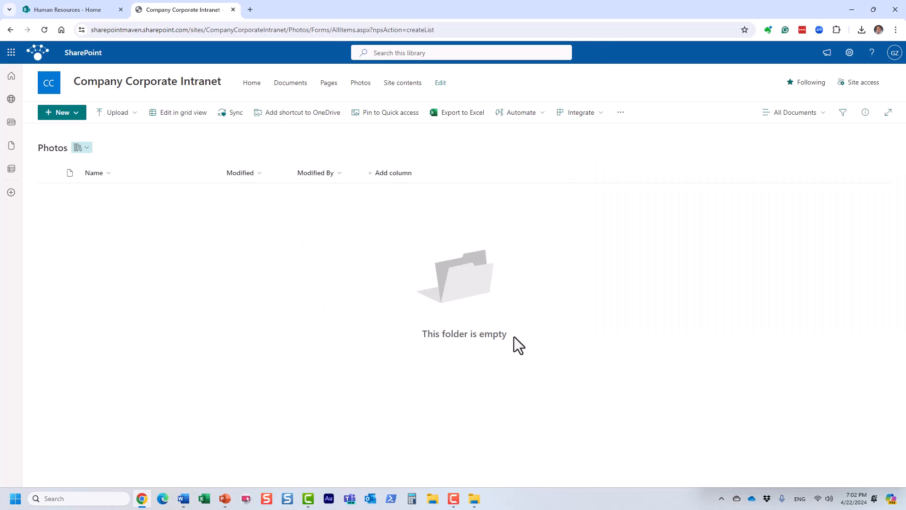
Switch to File Explorer and select the four landscape photos, from avenue-2215317__340 to 180607_A_124_small.
{"action": "left_click", "coordinate": [474, 500]}
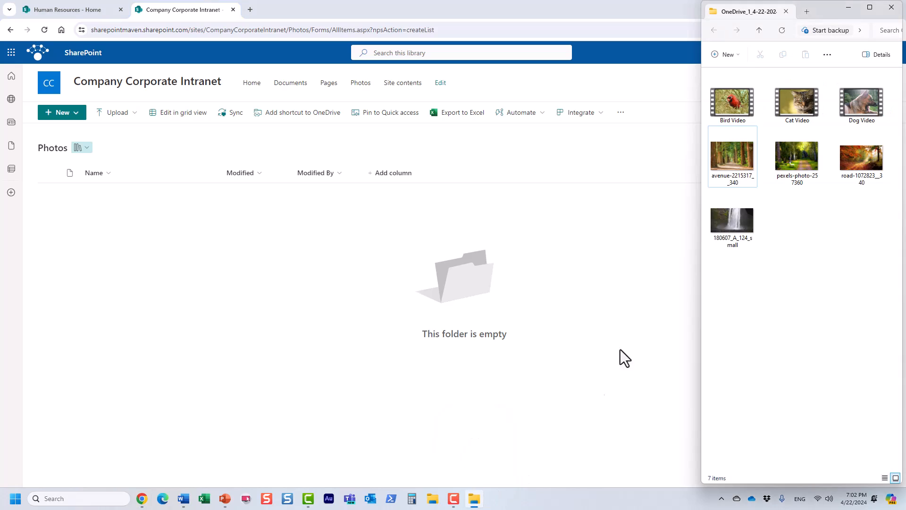
{"action": "left_click", "coordinate": [746, 161]}
{"action": "left_click", "coordinate": [729, 229], "text": "shift"}
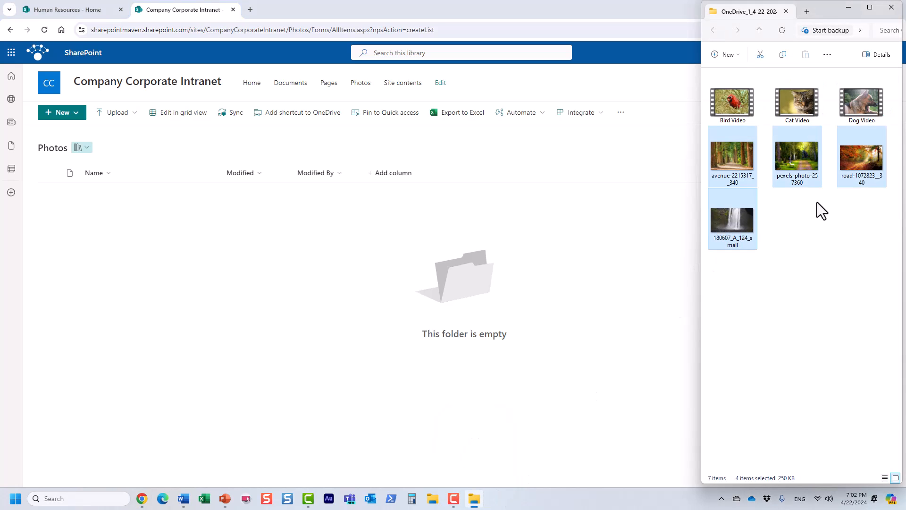
{"action": "left_click_drag", "start_coordinate": [751, 173], "coordinate": [729, 149]}
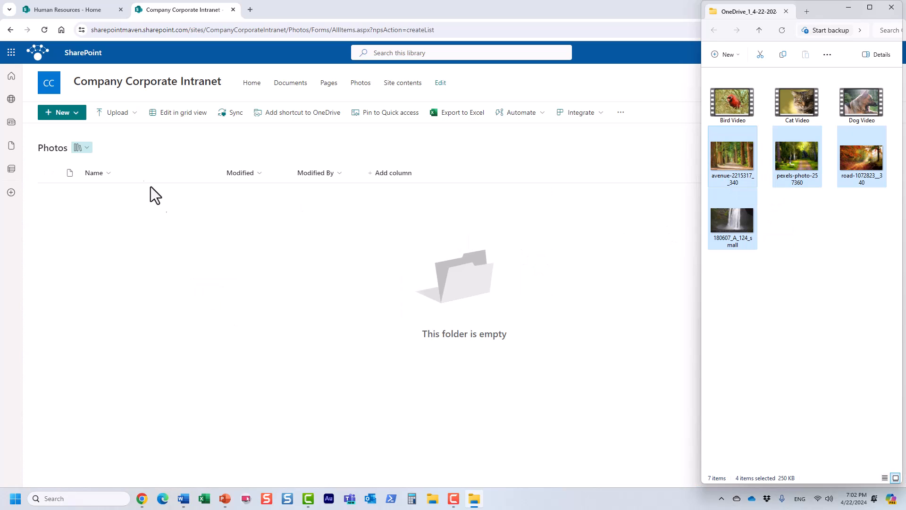
Create a folder named Event ABC in the Photos library.
{"action": "left_click", "coordinate": [76, 113]}
{"action": "left_click", "coordinate": [76, 133]}
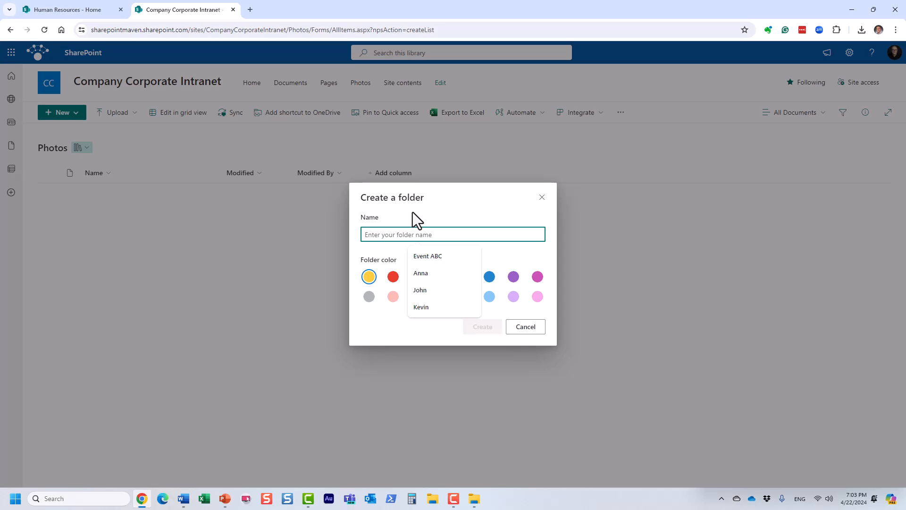
{"action": "left_click", "coordinate": [446, 255]}
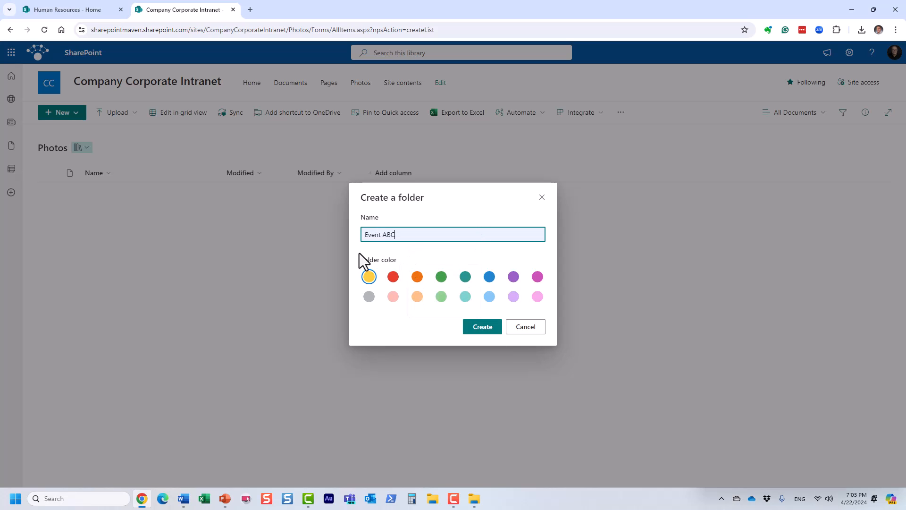
{"action": "left_click", "coordinate": [486, 329]}
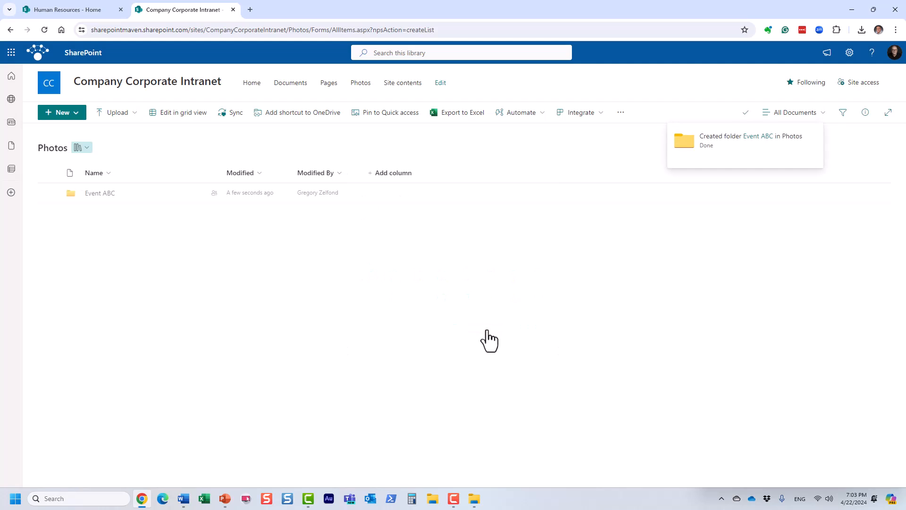
Upload the four selected photos from File Explorer into the Event ABC folder and return to the Photos library.
{"action": "left_click", "coordinate": [110, 199]}
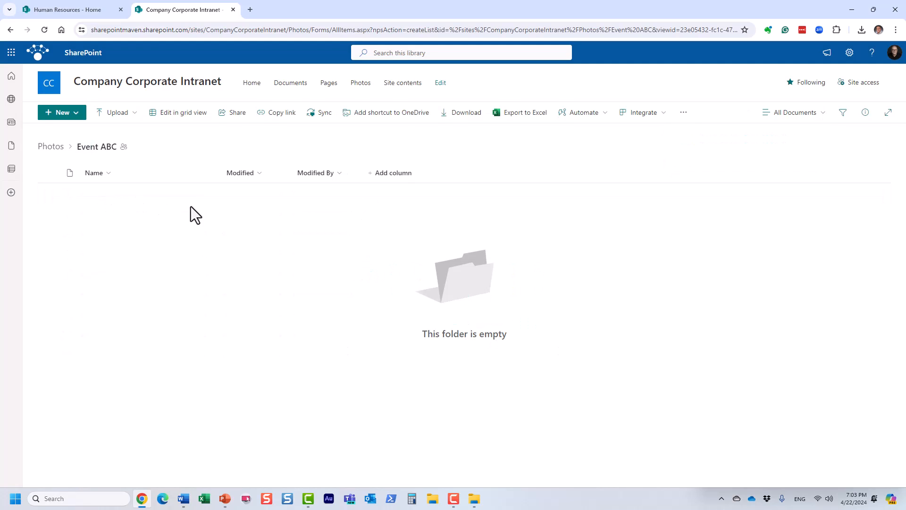
{"action": "left_click", "coordinate": [474, 498]}
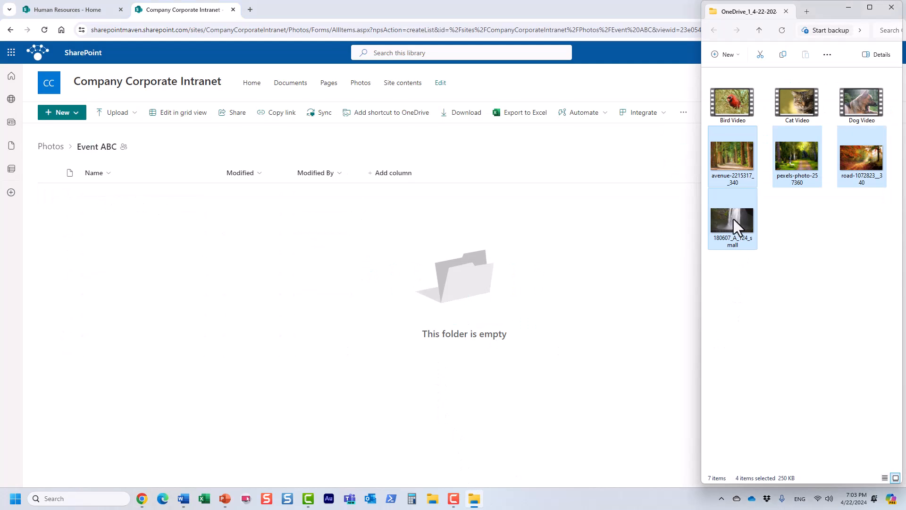
{"action": "left_click_drag", "start_coordinate": [744, 161], "coordinate": [171, 306]}
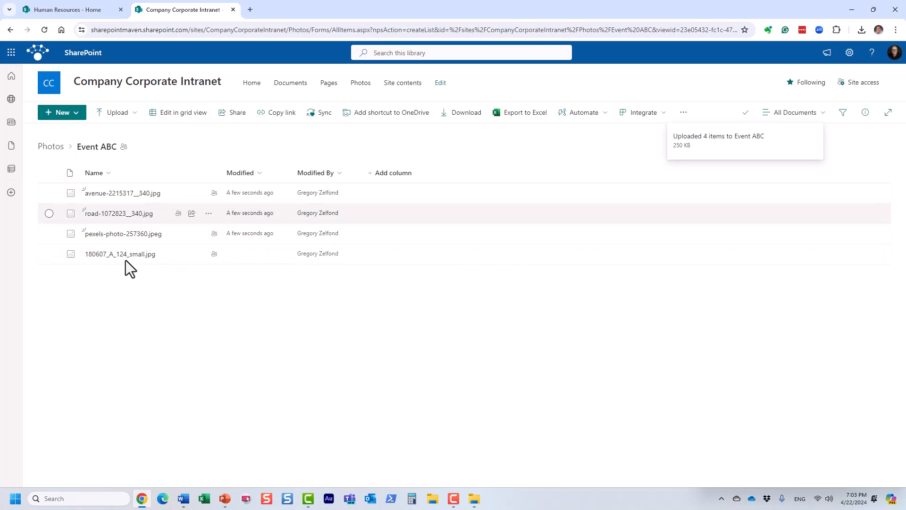
{"action": "left_click", "coordinate": [51, 147]}
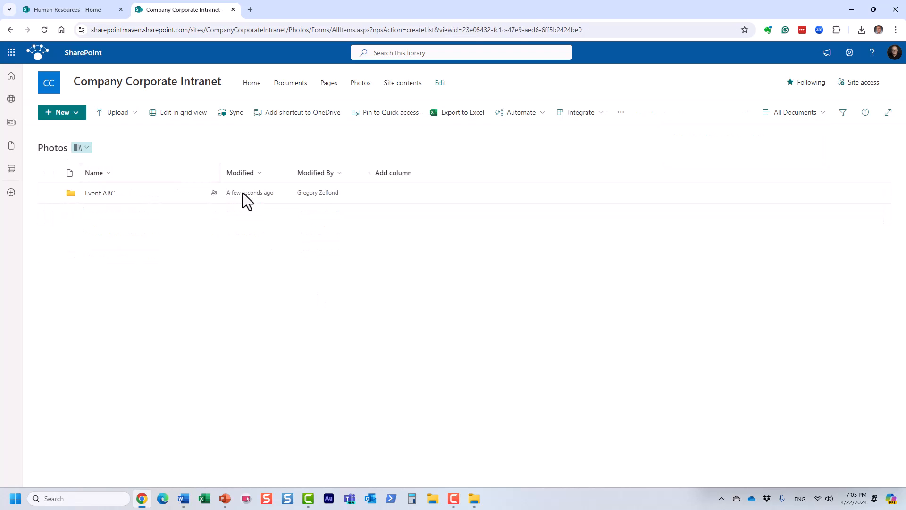
Return to the intranet home page and open it for editing at the section containing the Benefits countdown.
{"action": "left_click", "coordinate": [139, 92]}
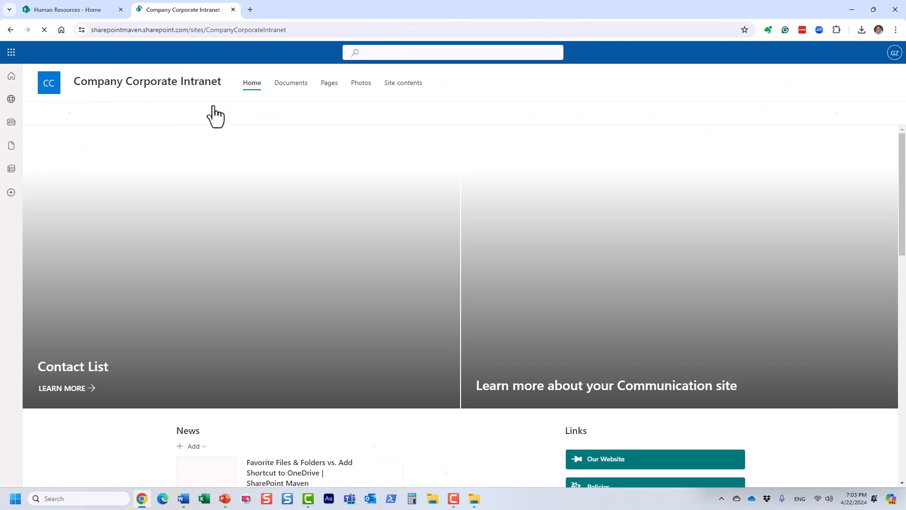
{"action": "scroll", "coordinate": [295, 277], "scroll_direction": "down", "scroll_amount": 4}
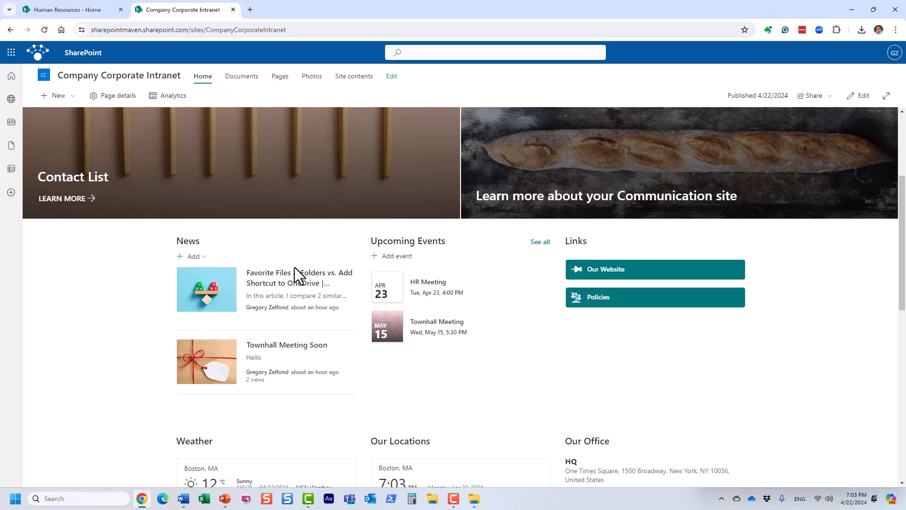
{"action": "scroll", "coordinate": [807, 133], "scroll_direction": "down", "scroll_amount": 3}
{"action": "left_click", "coordinate": [859, 95]}
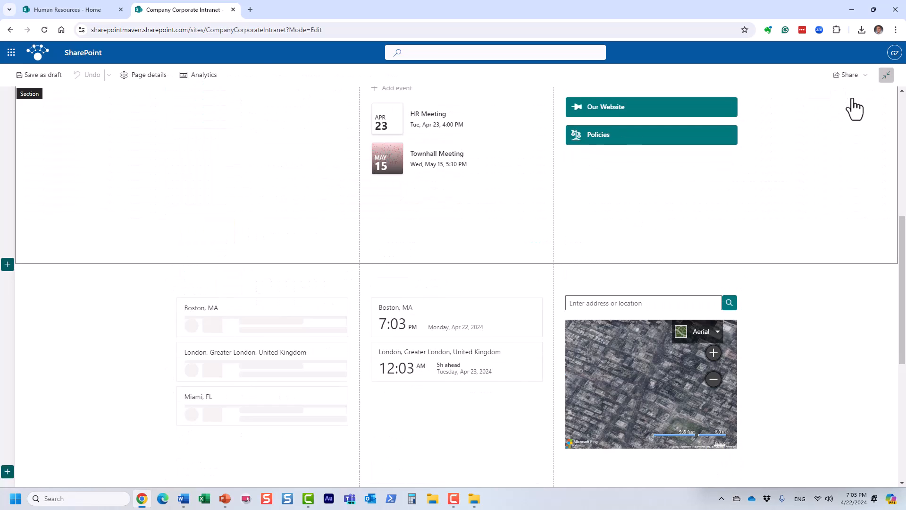
{"action": "scroll", "coordinate": [554, 310], "scroll_direction": "down", "scroll_amount": 6}
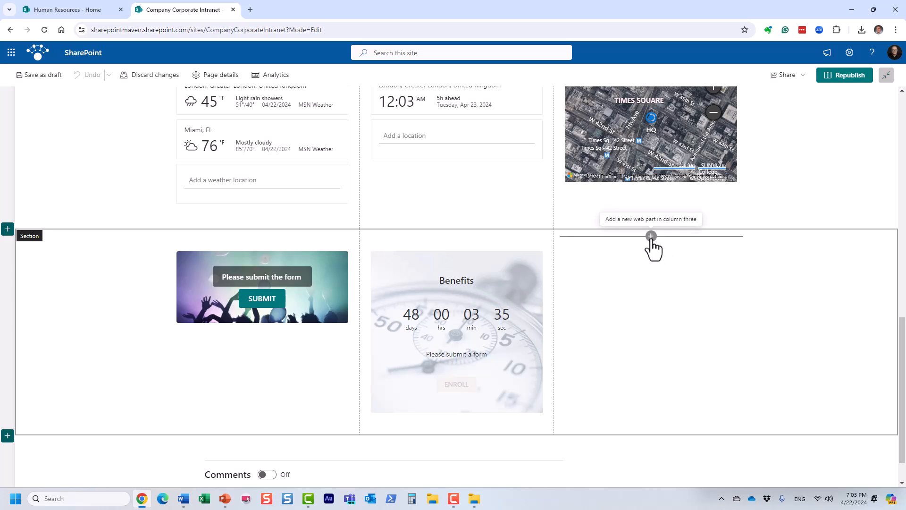
Try an Image web part in the empty third column beside the Benefits countdown, look at its stock images, and delete the web part.
{"action": "left_click", "coordinate": [651, 236]}
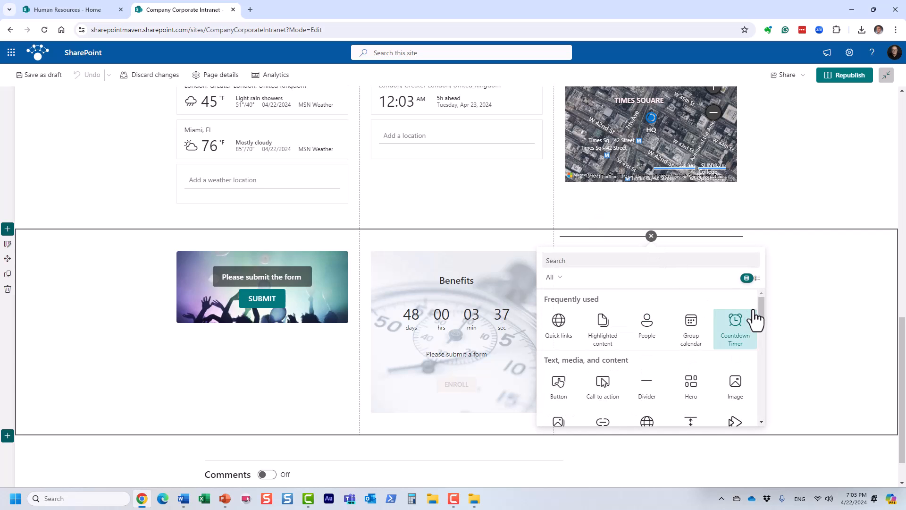
{"action": "left_click_drag", "start_coordinate": [761, 311], "coordinate": [755, 323]}
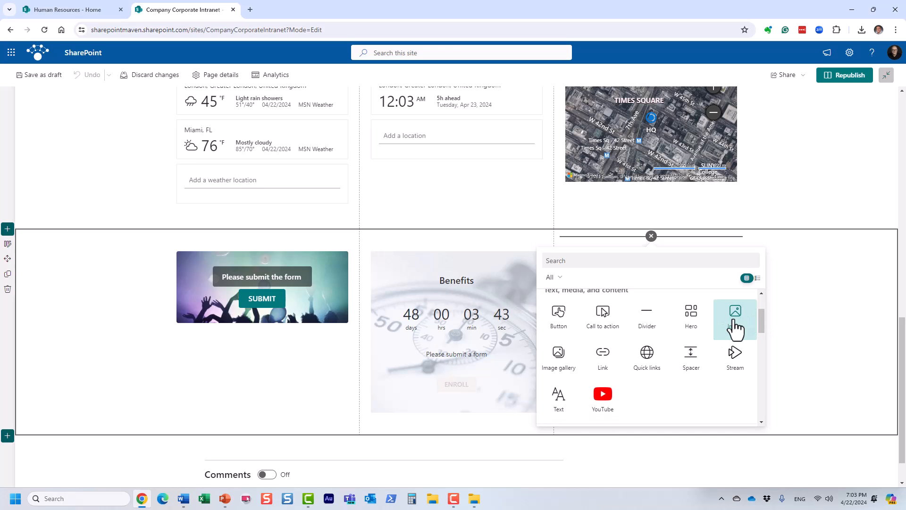
{"action": "left_click", "coordinate": [745, 312]}
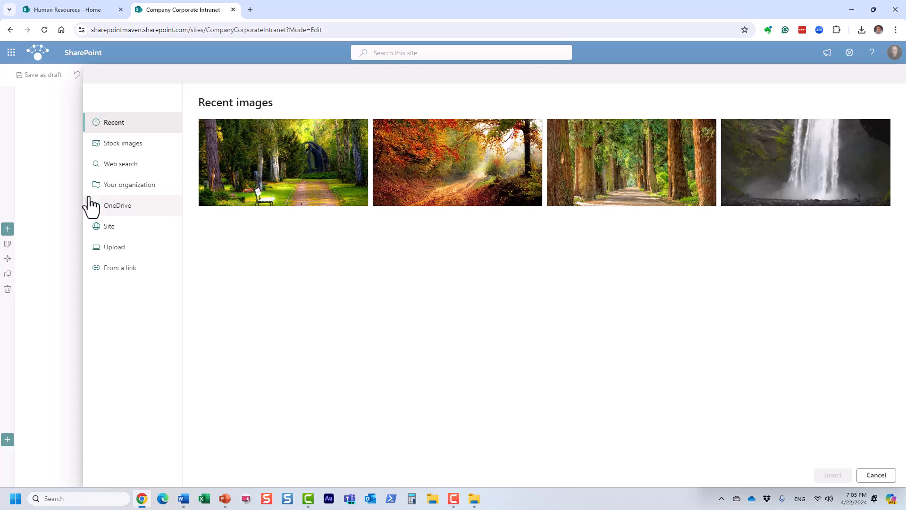
{"action": "left_click", "coordinate": [134, 146]}
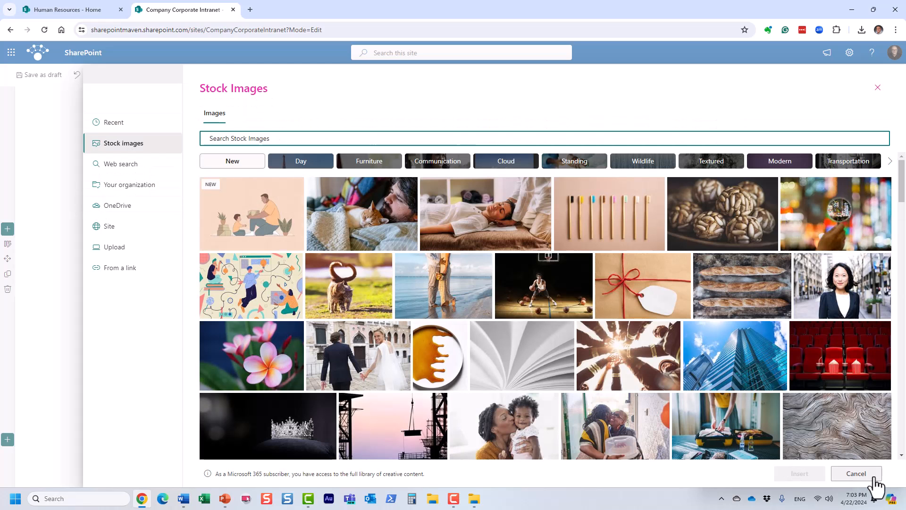
{"action": "left_click", "coordinate": [861, 474]}
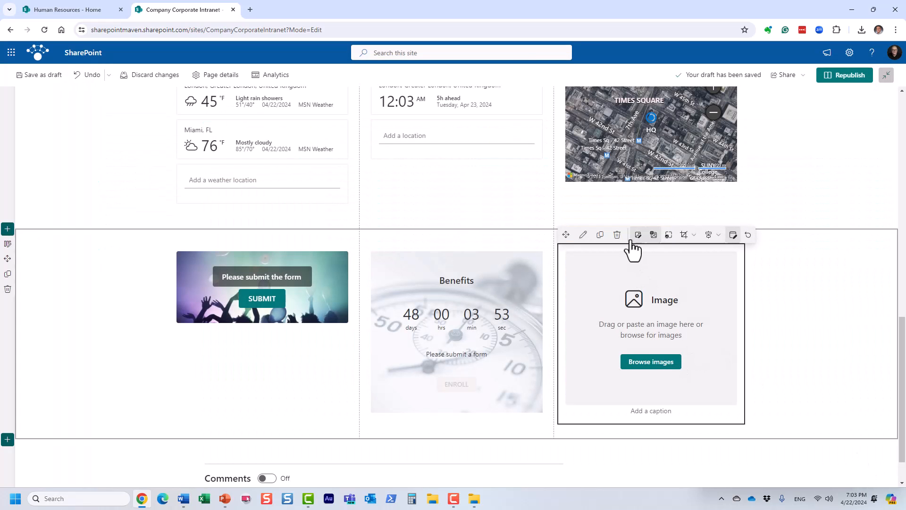
{"action": "left_click", "coordinate": [617, 234]}
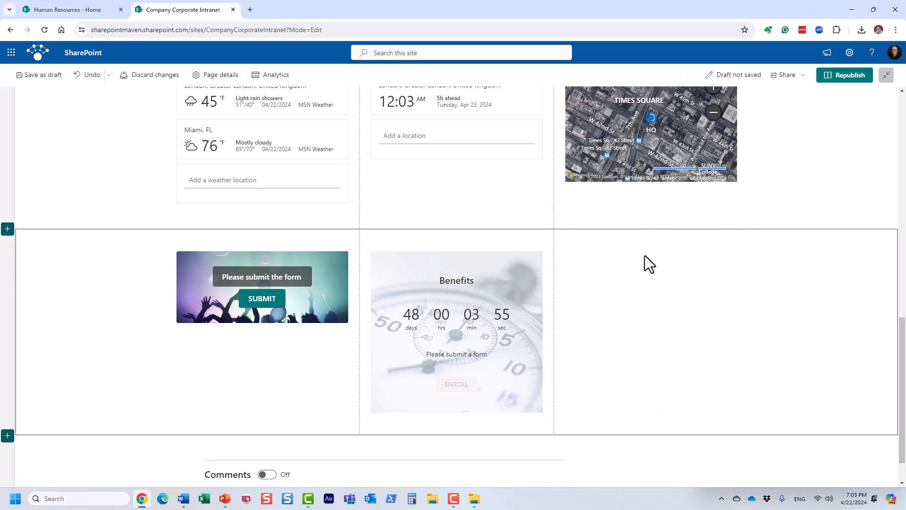
Add an Image gallery web part to the third column beside the Benefits countdown, leaving its image picker without choosing any images.
{"action": "left_click", "coordinate": [651, 235]}
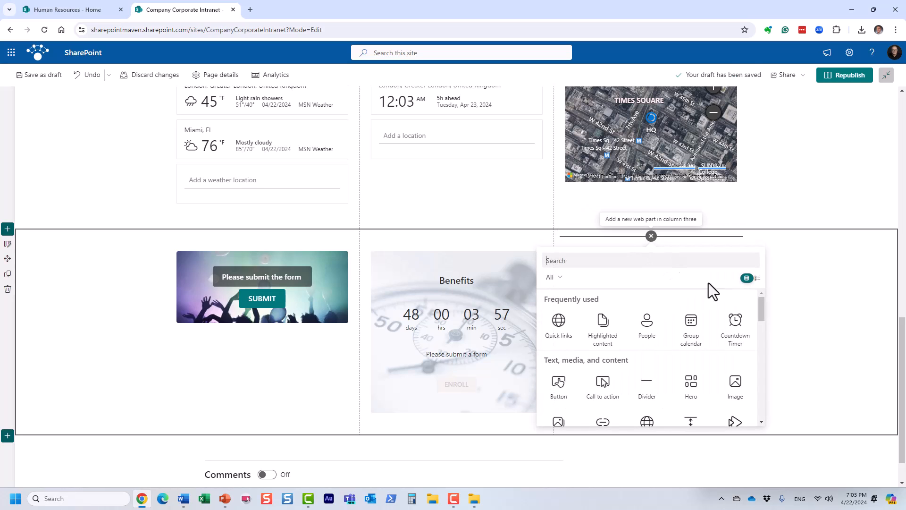
{"action": "mouse_move", "coordinate": [760, 308]}
{"action": "left_mouse_down"}
{"action": "mouse_move", "coordinate": [761, 357]}
{"action": "mouse_move", "coordinate": [765, 317]}
{"action": "left_mouse_up"}
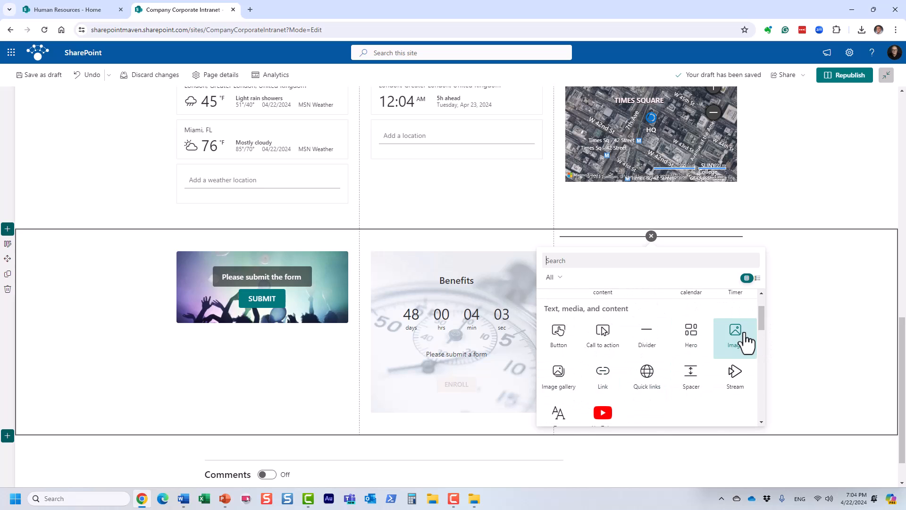
{"action": "left_click", "coordinate": [561, 380]}
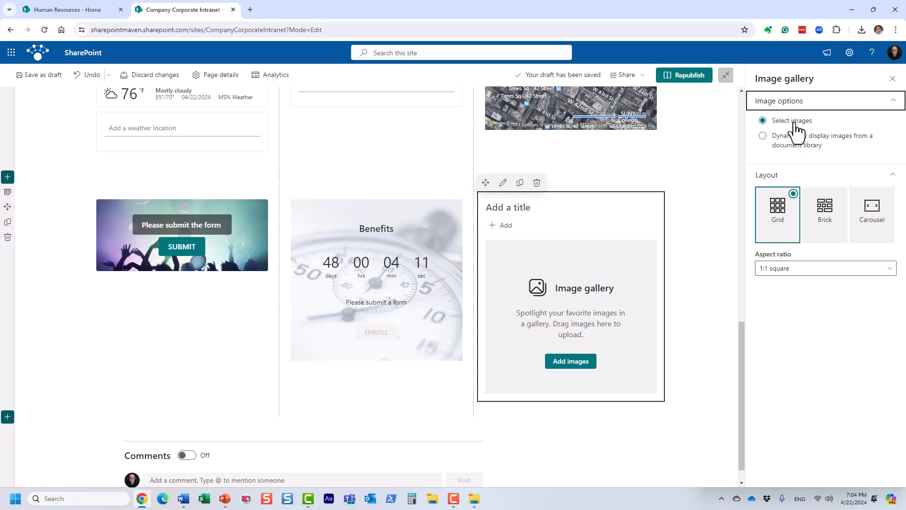
{"action": "left_click", "coordinate": [571, 361]}
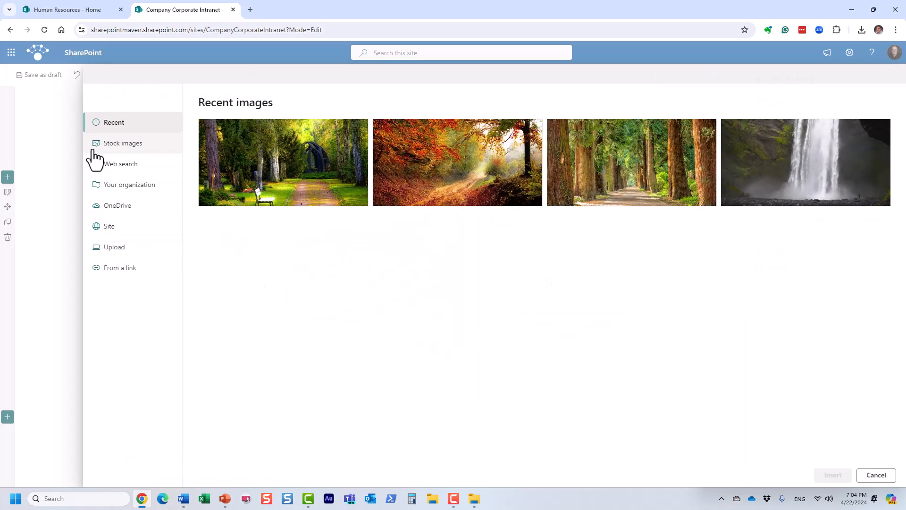
{"action": "left_click", "coordinate": [879, 475]}
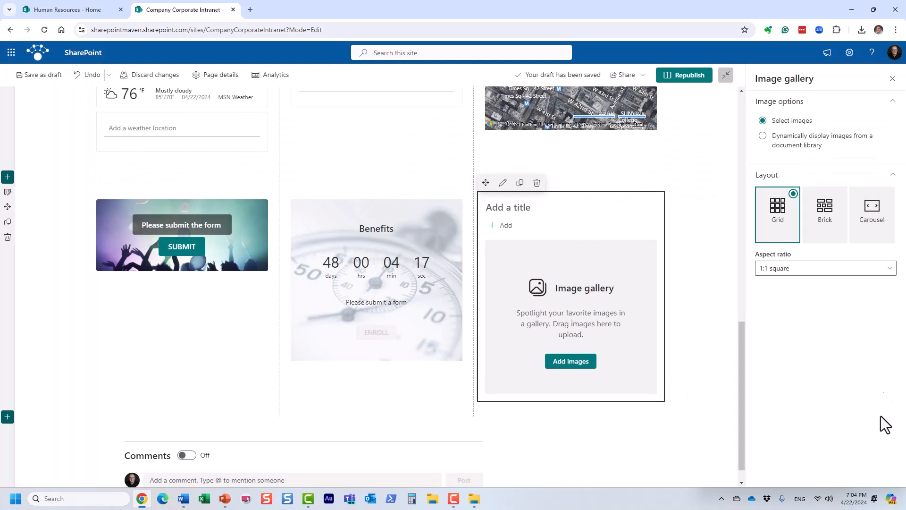
Set the image gallery to dynamically display images from the Photos document library, including subfolders.
{"action": "left_click", "coordinate": [764, 137]}
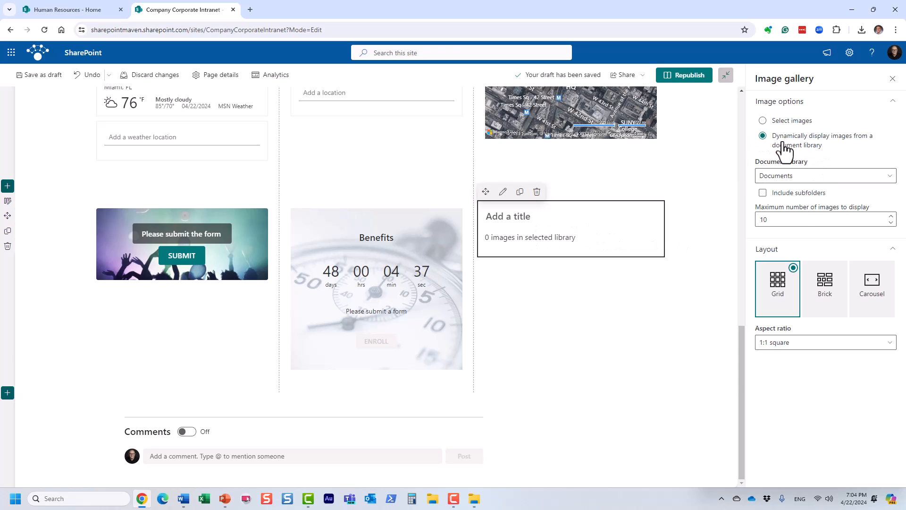
{"action": "left_click", "coordinate": [871, 180]}
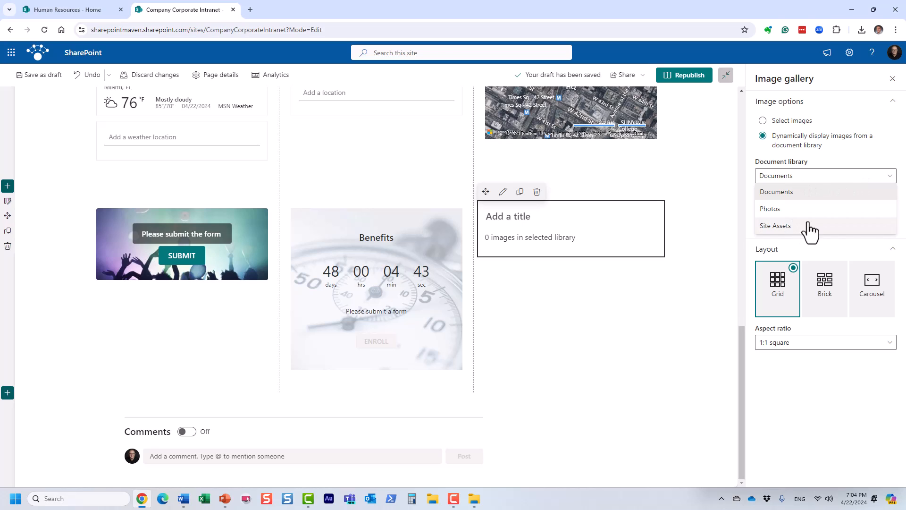
{"action": "left_click", "coordinate": [791, 209]}
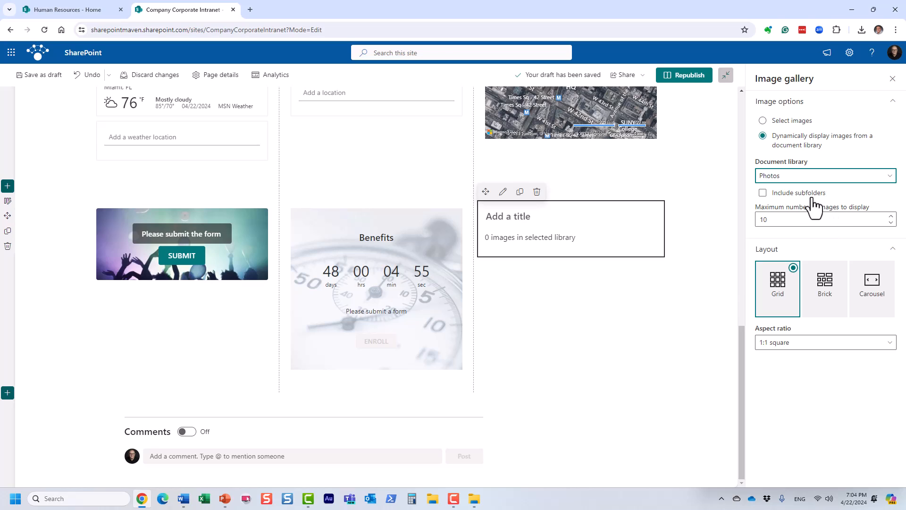
{"action": "left_click", "coordinate": [764, 194]}
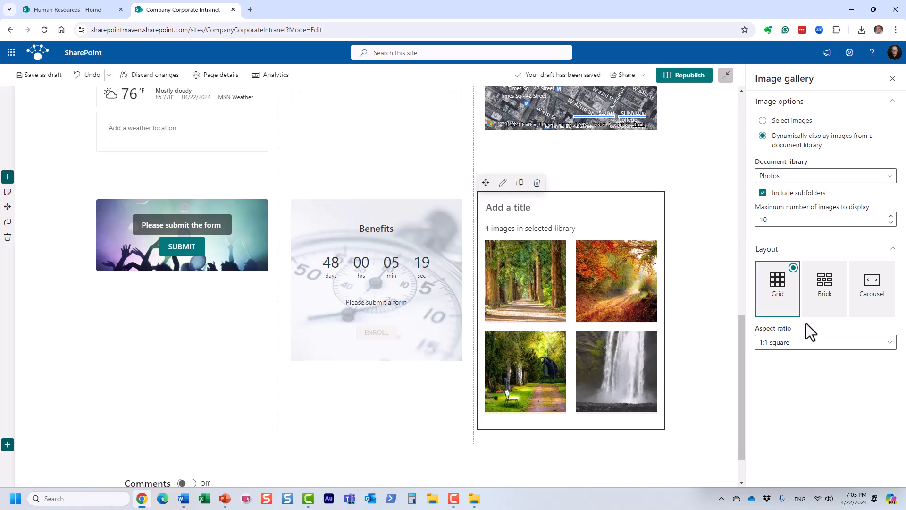
Set the image gallery to the Carousel layout, cycling automatically every 5 seconds, and republish the home page.
{"action": "left_click", "coordinate": [835, 309]}
{"action": "left_click", "coordinate": [787, 305]}
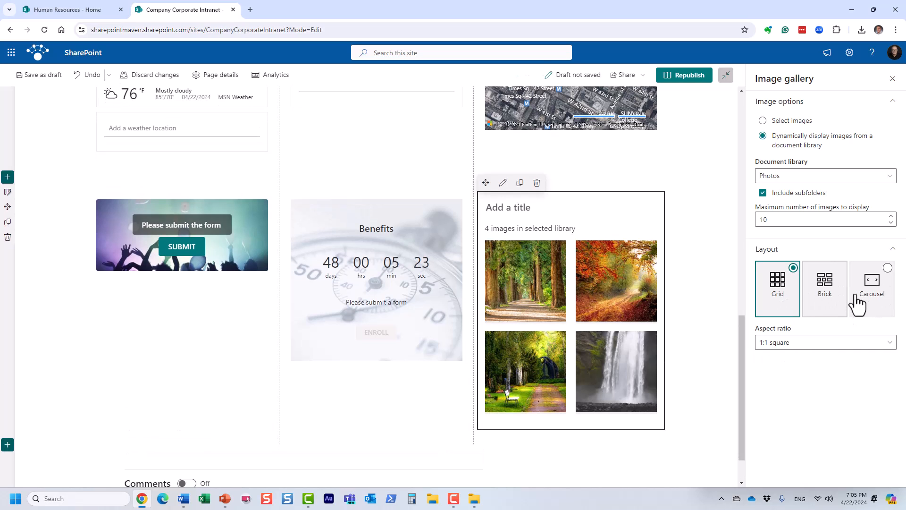
{"action": "left_click", "coordinate": [879, 297]}
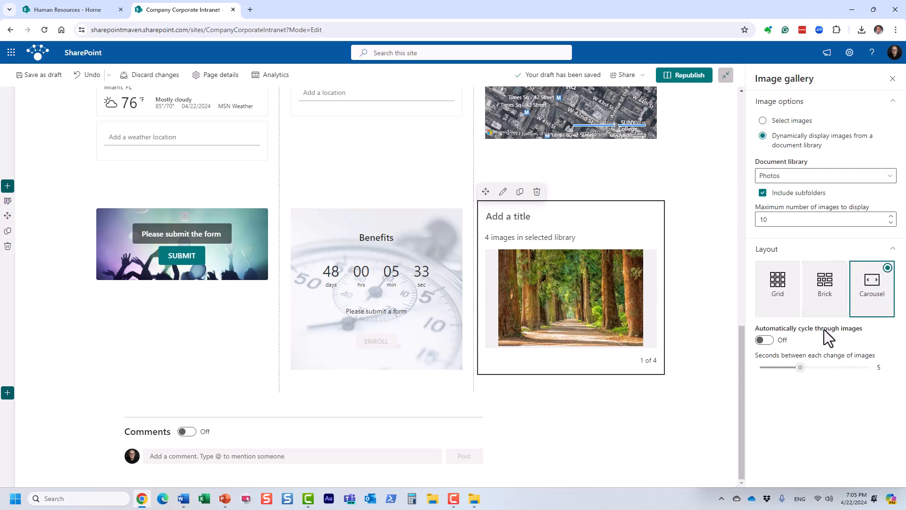
{"action": "left_click", "coordinate": [764, 341]}
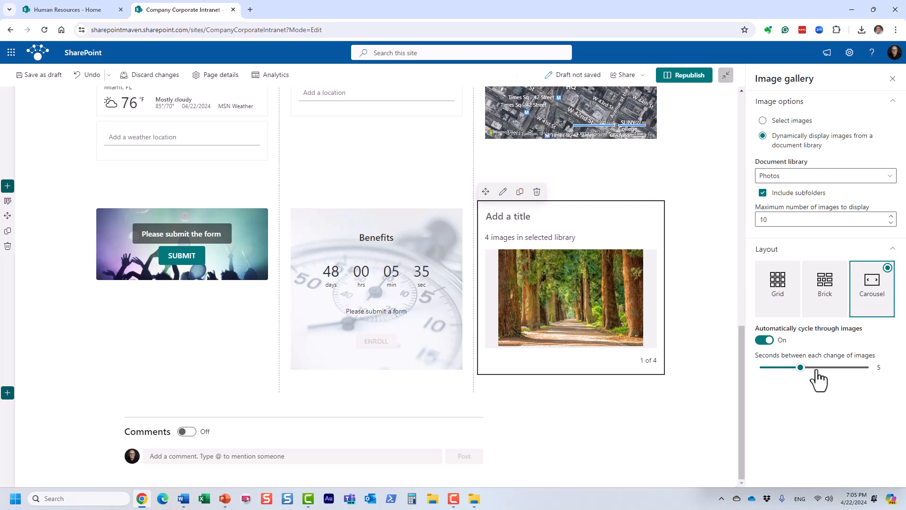
{"action": "left_click_drag", "start_coordinate": [803, 376], "coordinate": [802, 375]}
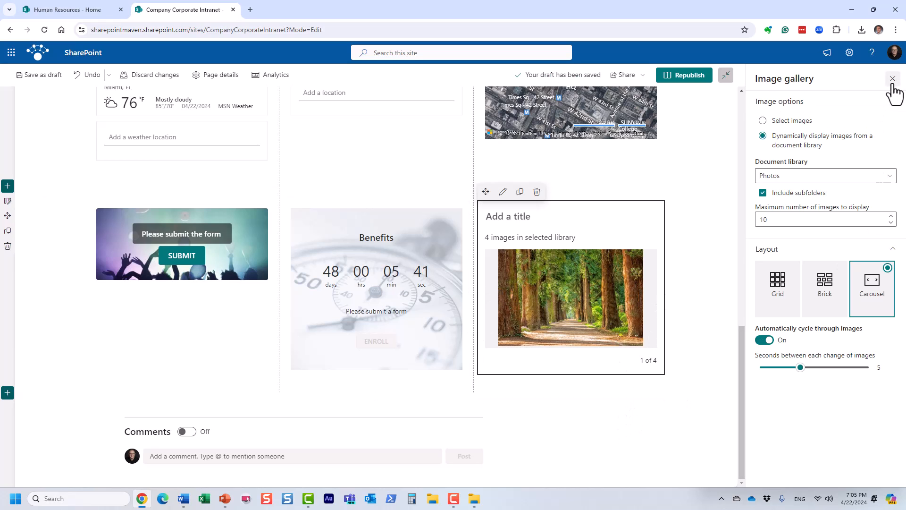
{"action": "left_click", "coordinate": [709, 79]}
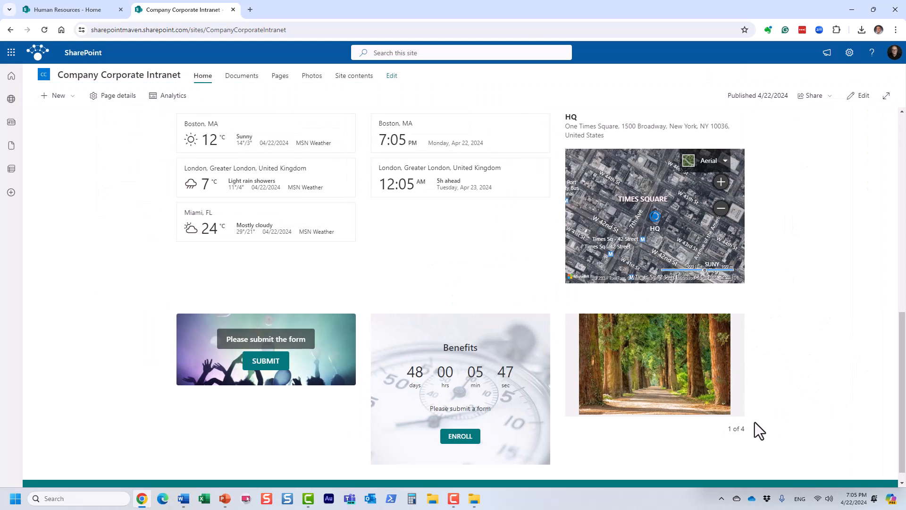
{"action": "left_click", "coordinate": [735, 365]}
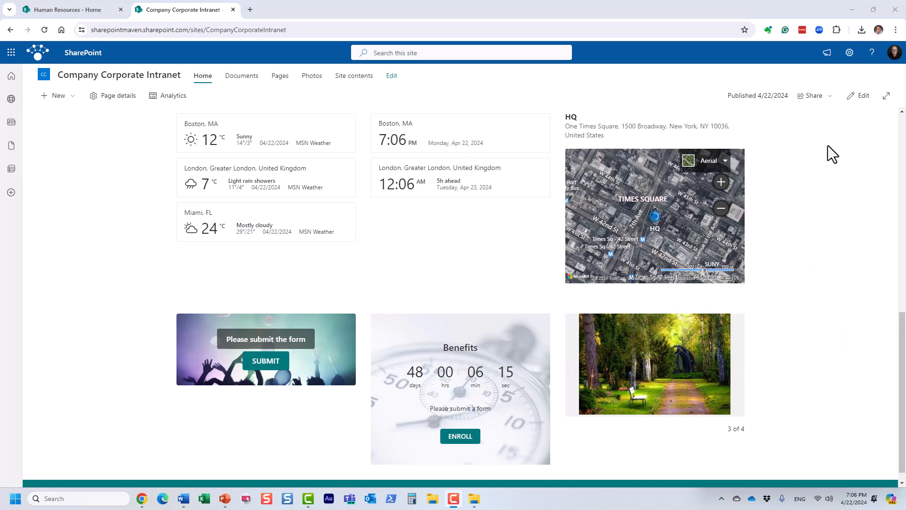
Reopen the home page for editing and change the image gallery's layout to Grid.
{"action": "left_click", "coordinate": [859, 97]}
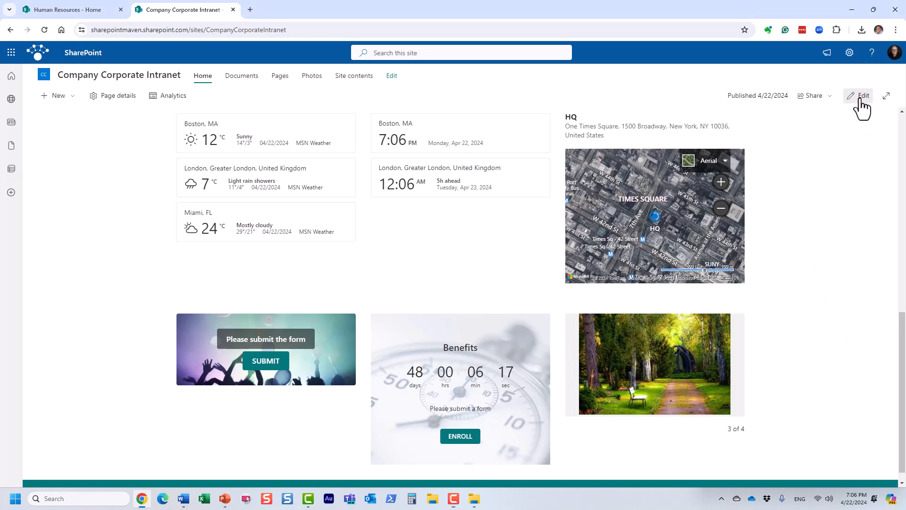
{"action": "scroll", "coordinate": [800, 334], "scroll_direction": "down", "scroll_amount": 3}
{"action": "left_click", "coordinate": [684, 284]}
{"action": "left_click", "coordinate": [583, 223]}
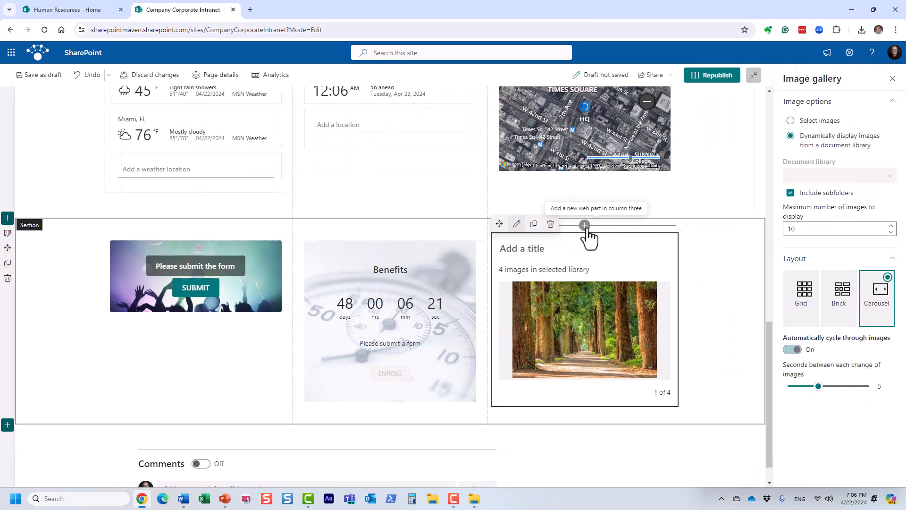
{"action": "left_click", "coordinate": [787, 300]}
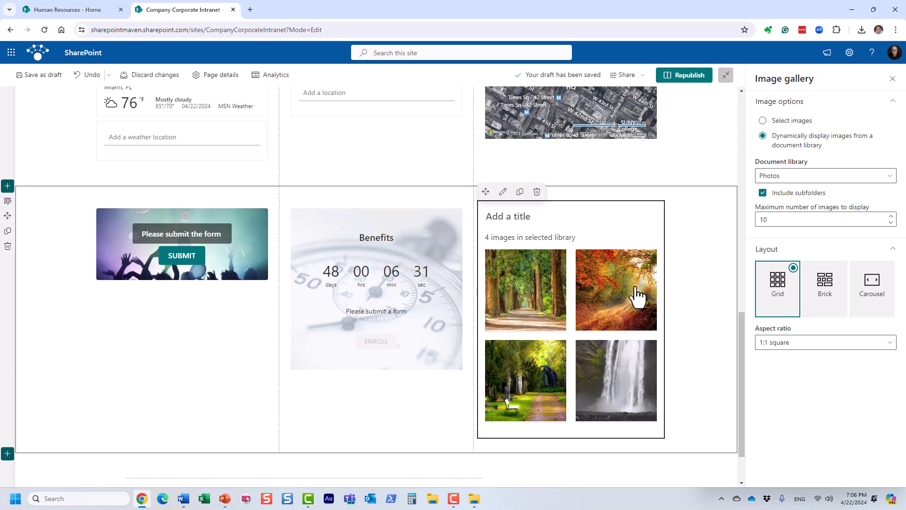
{"action": "scroll", "coordinate": [314, 303], "scroll_direction": "up", "scroll_amount": 8}
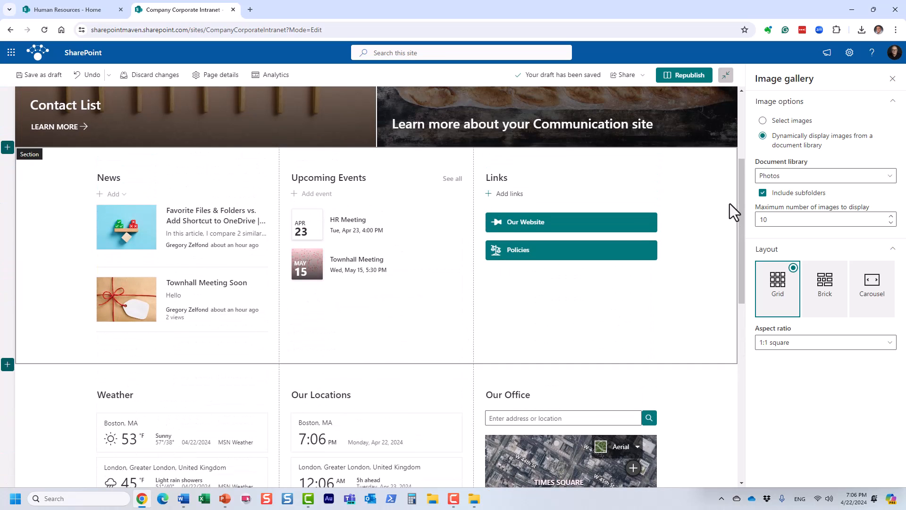
{"action": "scroll", "coordinate": [623, 338], "scroll_direction": "down", "scroll_amount": 8}
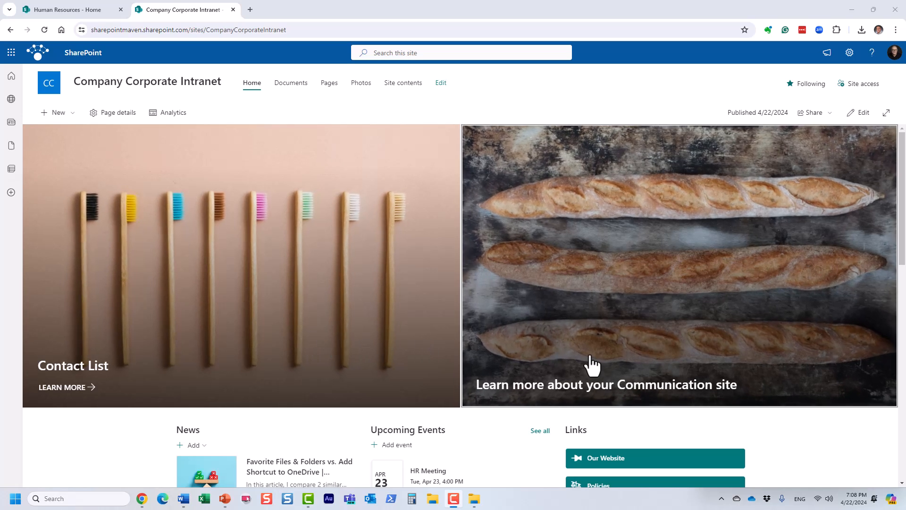
Create a blank document library named Videos on the site, keeping it shown in the site navigation.
{"action": "scroll", "coordinate": [545, 356], "scroll_direction": "down", "scroll_amount": 3}
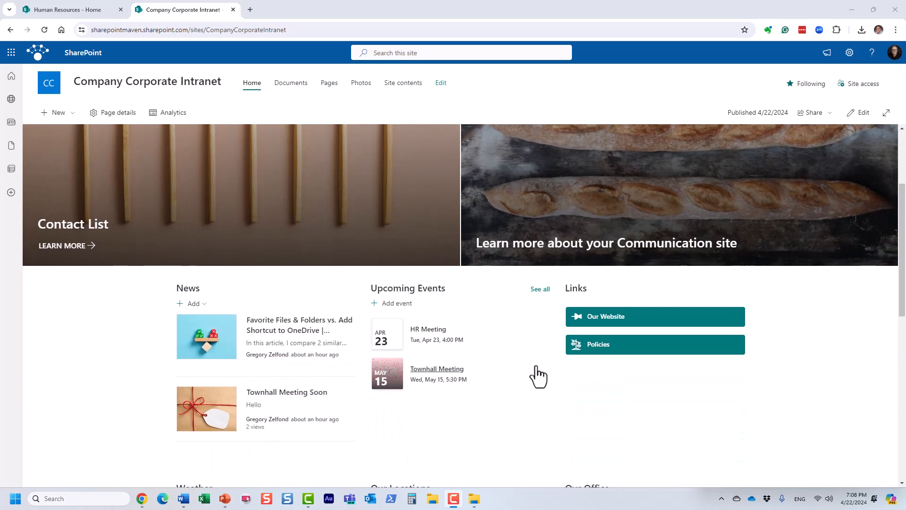
{"action": "scroll", "coordinate": [538, 376], "scroll_direction": "up", "scroll_amount": 3}
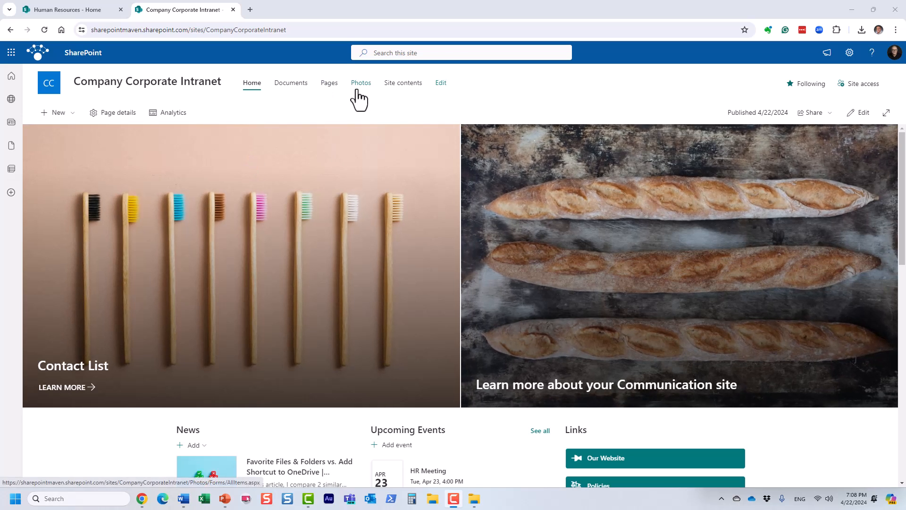
{"action": "left_click", "coordinate": [71, 117]}
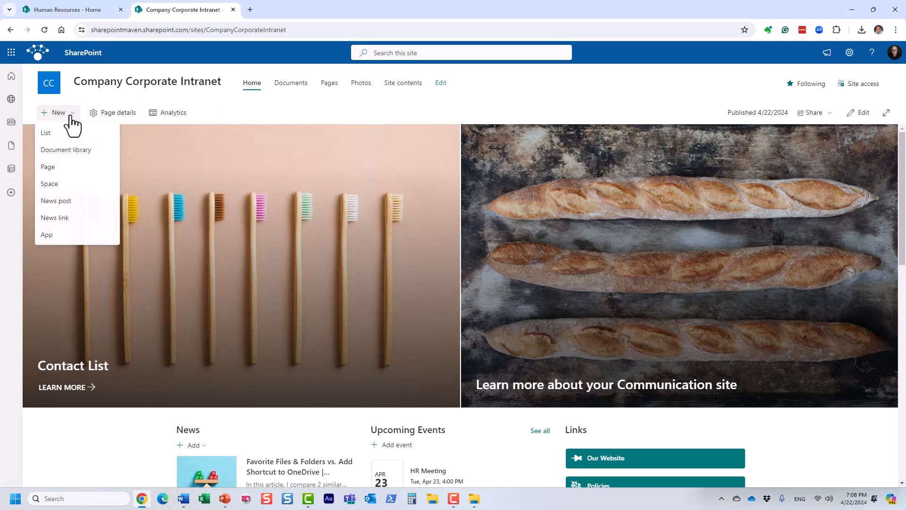
{"action": "left_click", "coordinate": [79, 151]}
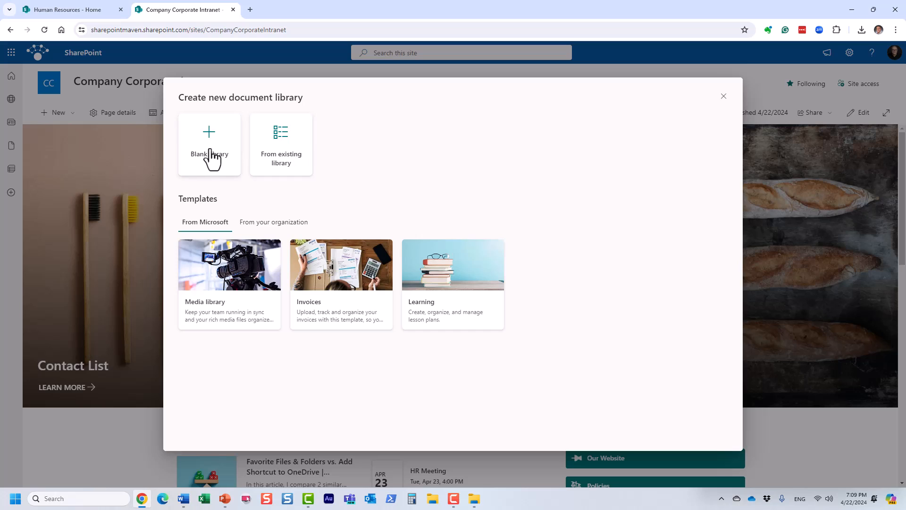
{"action": "left_click", "coordinate": [212, 159]}
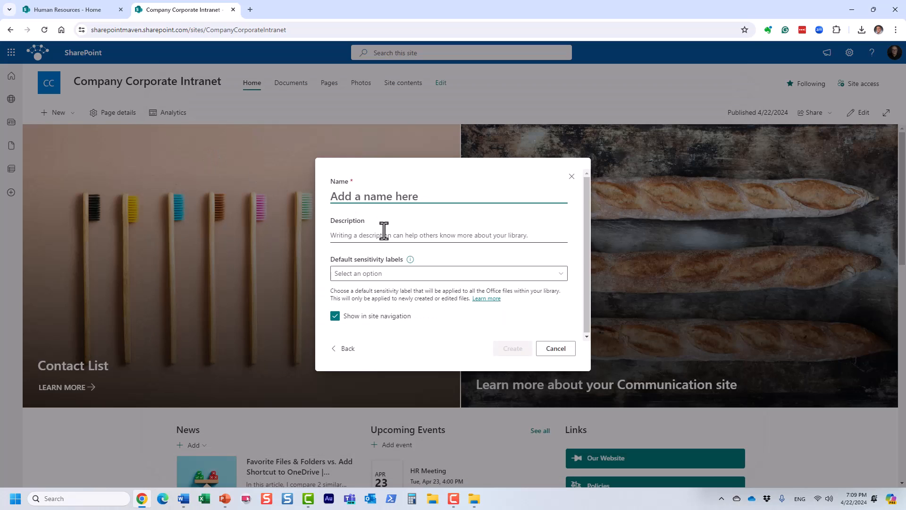
{"action": "type", "text": "Videos"}
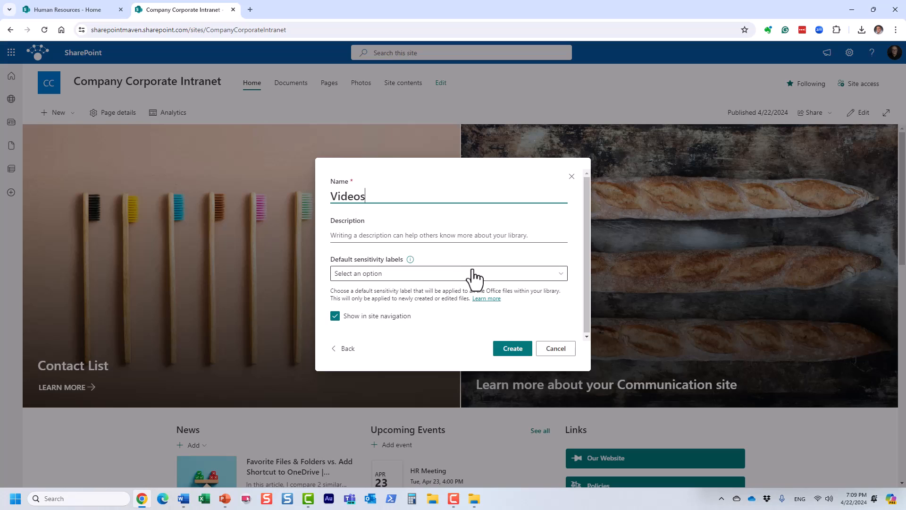
{"action": "left_click", "coordinate": [515, 349]}
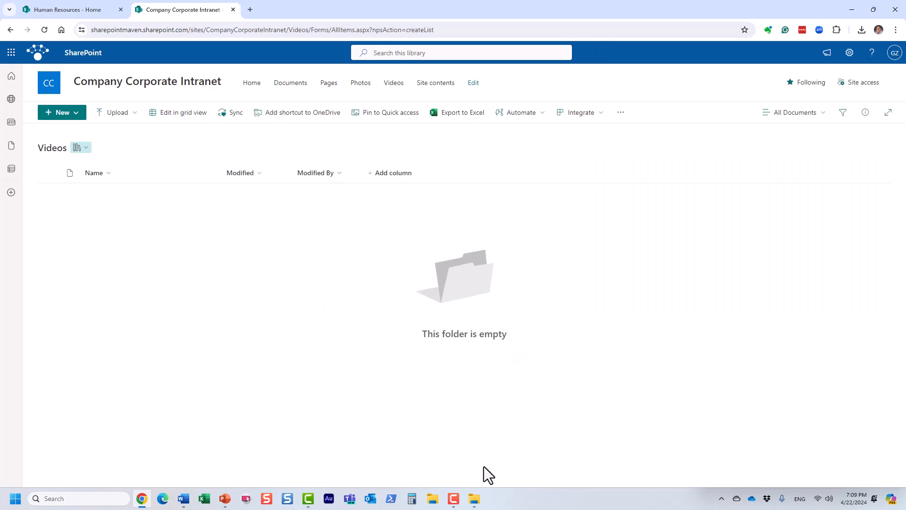
Upload Cat Video.mp4, Dog Video.mp4 and Bird Video.mp4 from File Explorer into the Videos library.
{"action": "left_click", "coordinate": [475, 501]}
{"action": "left_click", "coordinate": [738, 106]}
{"action": "left_click", "coordinate": [806, 105], "text": "ctrl"}
{"action": "left_click", "coordinate": [858, 101], "text": "ctrl"}
{"action": "left_click_drag", "start_coordinate": [746, 100], "coordinate": [164, 293]}
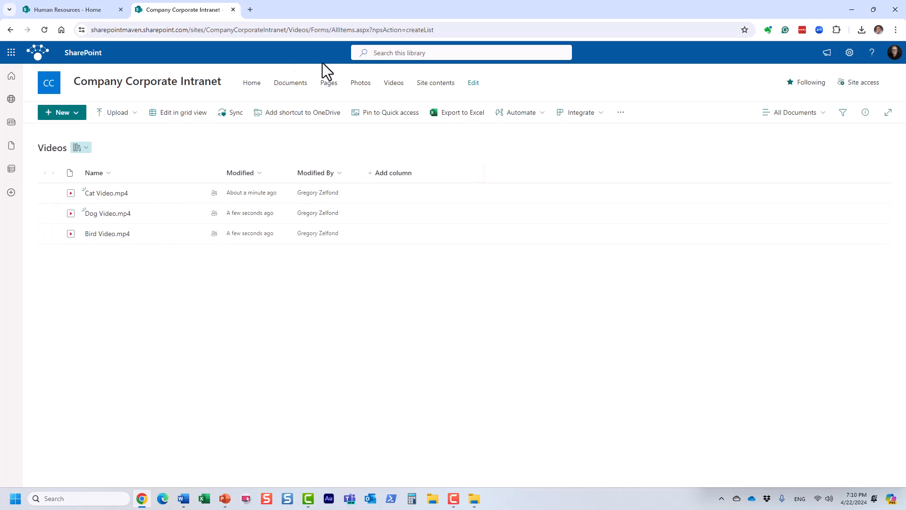
Return to the home page, open it for editing and move the image gallery into the first column beneath the form call to action.
{"action": "left_click", "coordinate": [186, 91]}
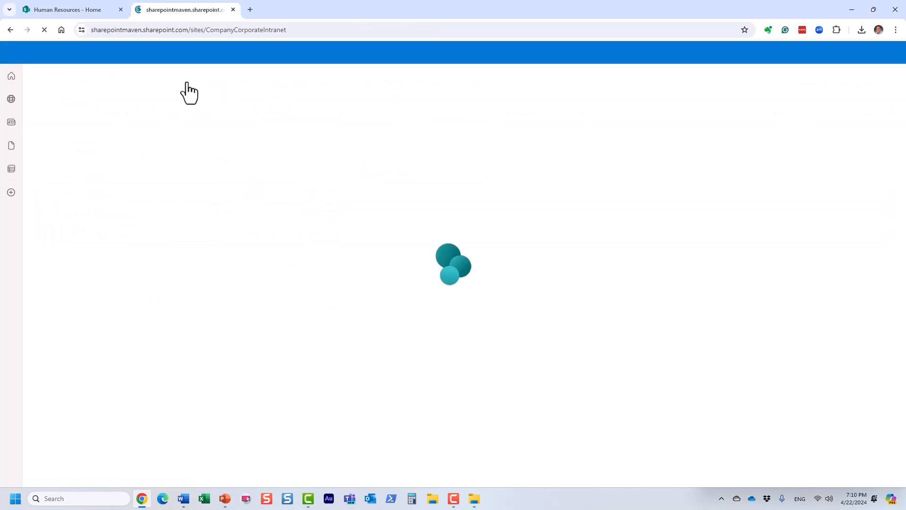
{"action": "scroll", "coordinate": [637, 253], "scroll_direction": "down", "scroll_amount": 8}
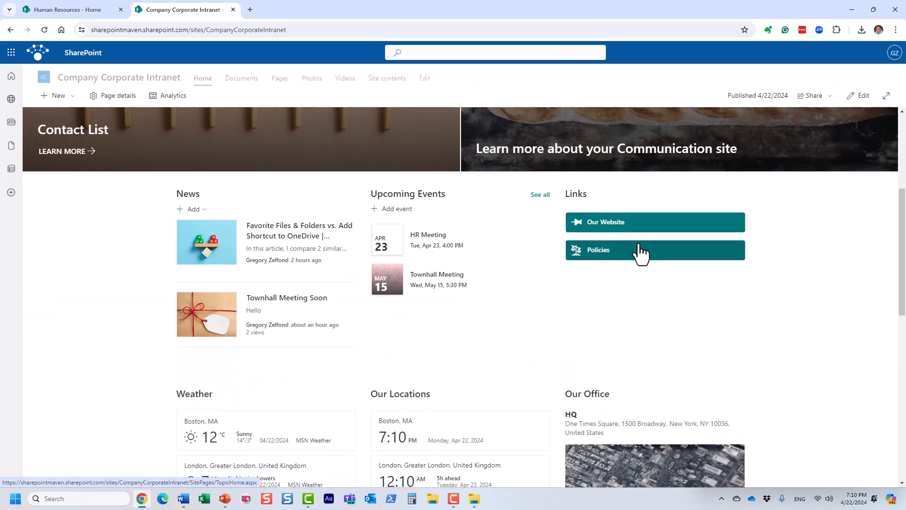
{"action": "scroll", "coordinate": [638, 242], "scroll_direction": "down", "scroll_amount": 2}
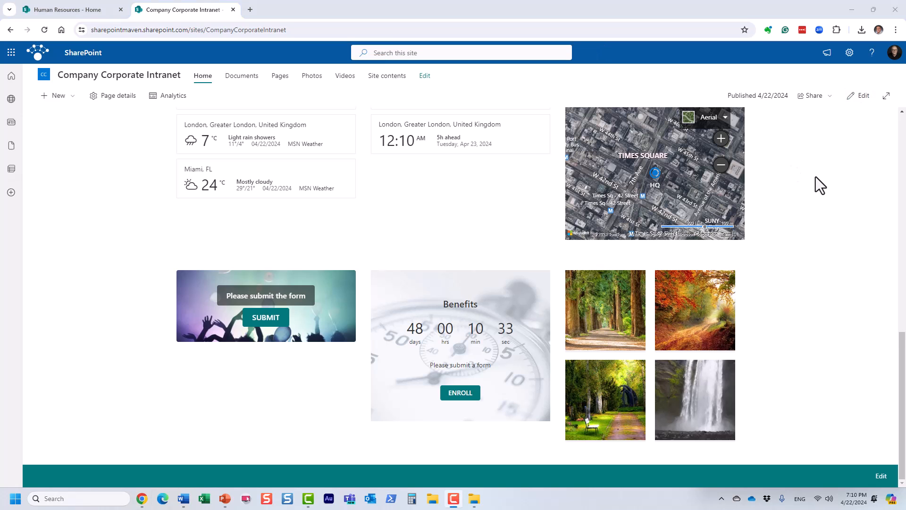
{"action": "left_click", "coordinate": [862, 96]}
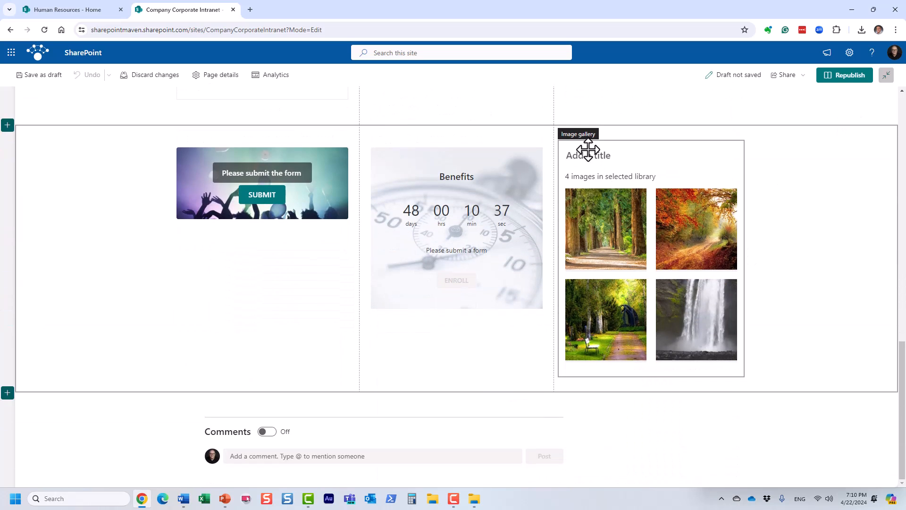
{"action": "left_click", "coordinate": [588, 149]}
{"action": "left_click_drag", "start_coordinate": [566, 130], "coordinate": [268, 242]}
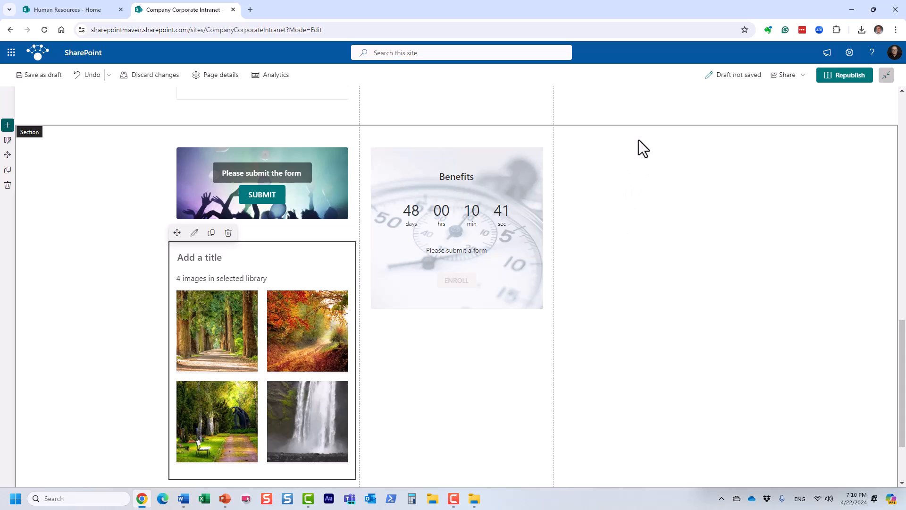
Try a YouTube web part in the empty third column beside the Benefits countdown and delete it without entering a video link.
{"action": "left_click", "coordinate": [650, 134]}
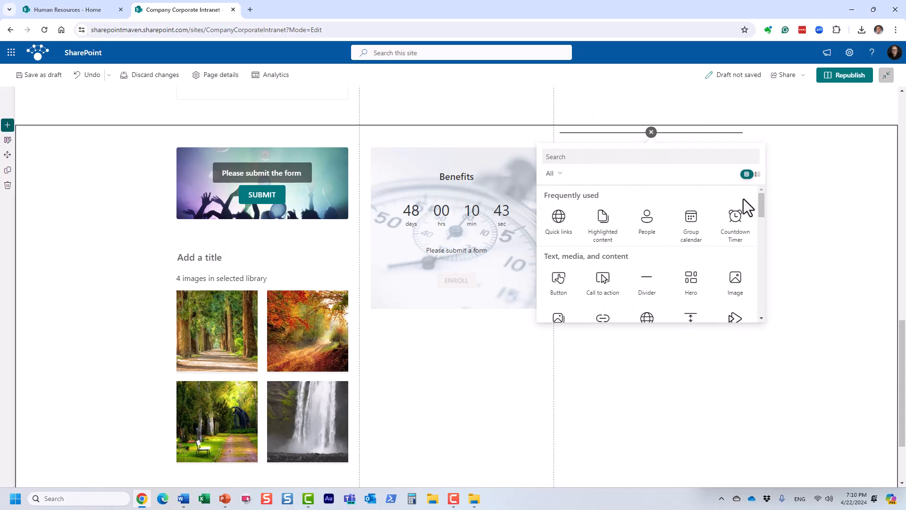
{"action": "left_click_drag", "start_coordinate": [762, 208], "coordinate": [760, 225]}
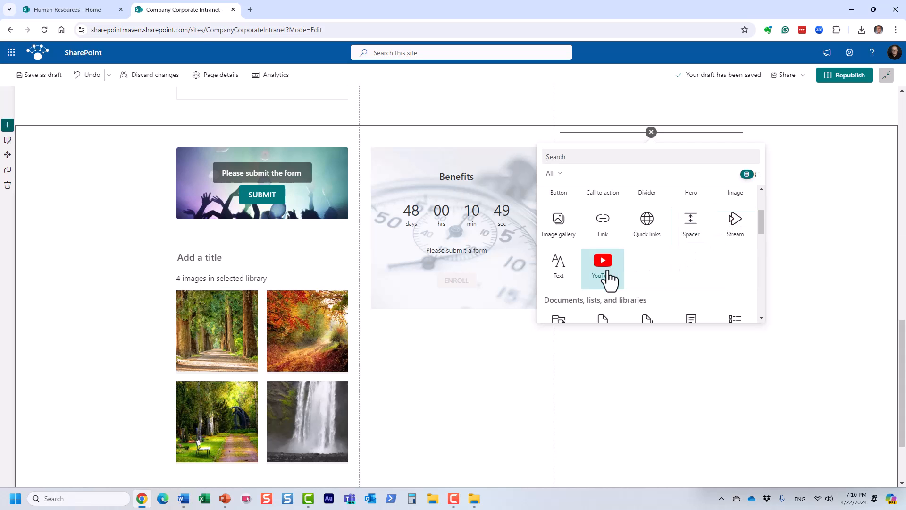
{"action": "left_click", "coordinate": [608, 274]}
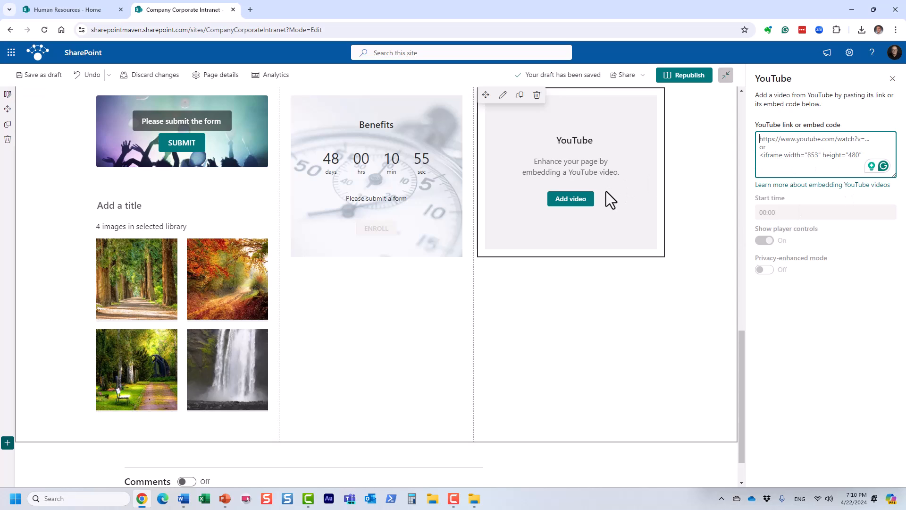
{"action": "scroll", "coordinate": [588, 248], "scroll_direction": "up", "scroll_amount": 2}
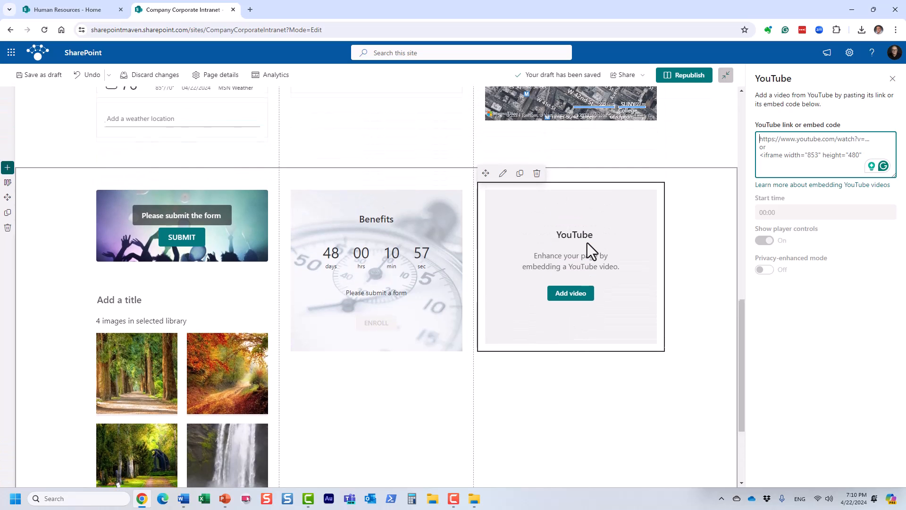
{"action": "left_click", "coordinate": [537, 173]}
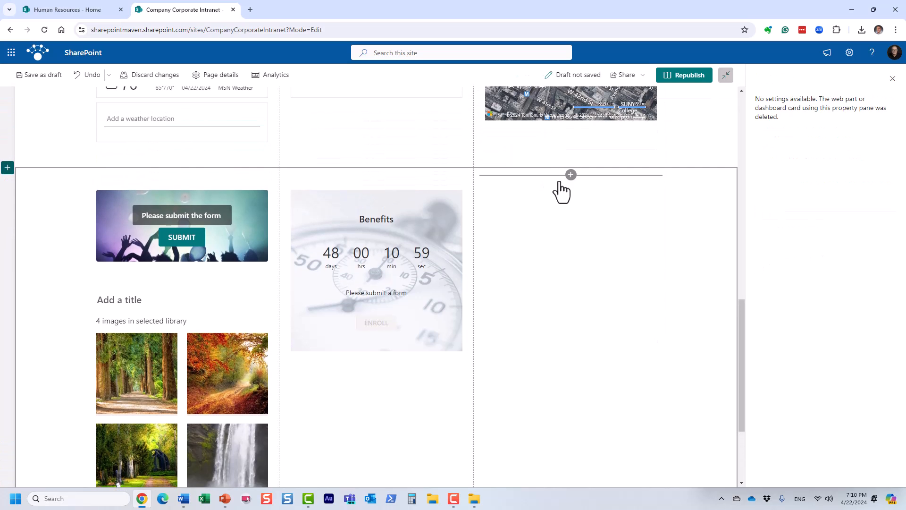
Add a Stream web part to the empty third column beside the Benefits countdown and title it Videos.
{"action": "left_click", "coordinate": [571, 175]}
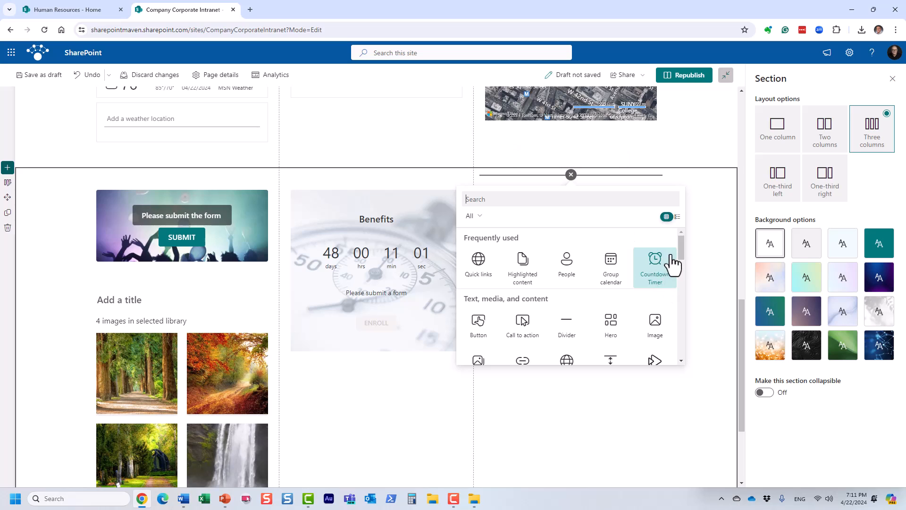
{"action": "left_click_drag", "start_coordinate": [681, 245], "coordinate": [683, 267]}
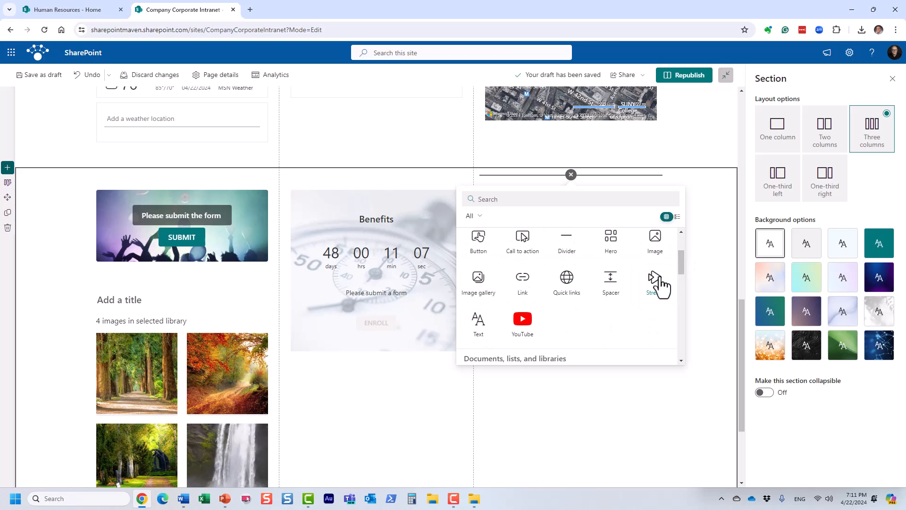
{"action": "left_click", "coordinate": [659, 287]}
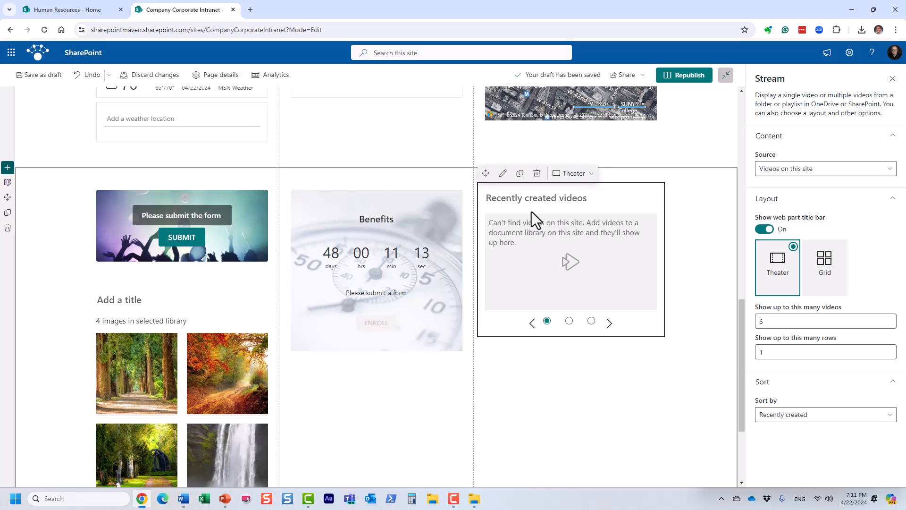
{"action": "key", "text": "ctrl+a"}
{"action": "type", "text": "Videos"}
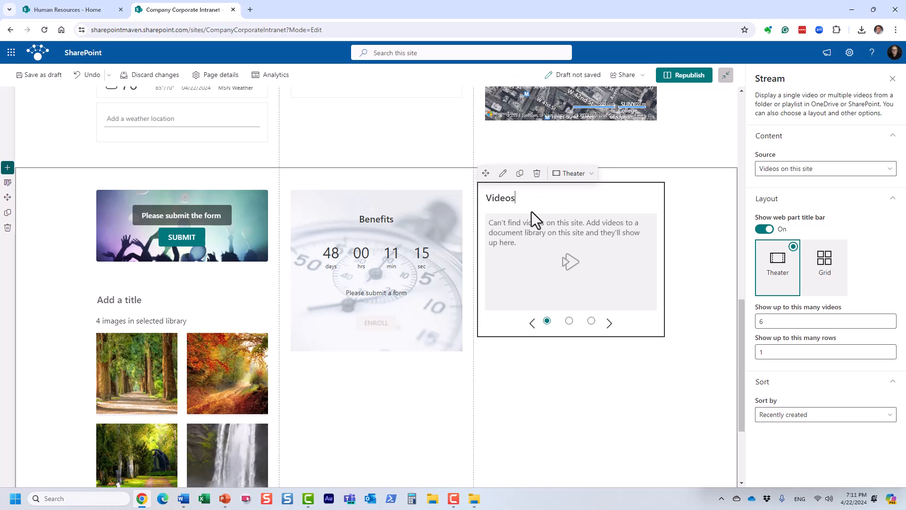
Set the Stream web part to show the single video Bird Video.mp4 from the site's Videos library and republish the home page.
{"action": "left_click", "coordinate": [845, 170]}
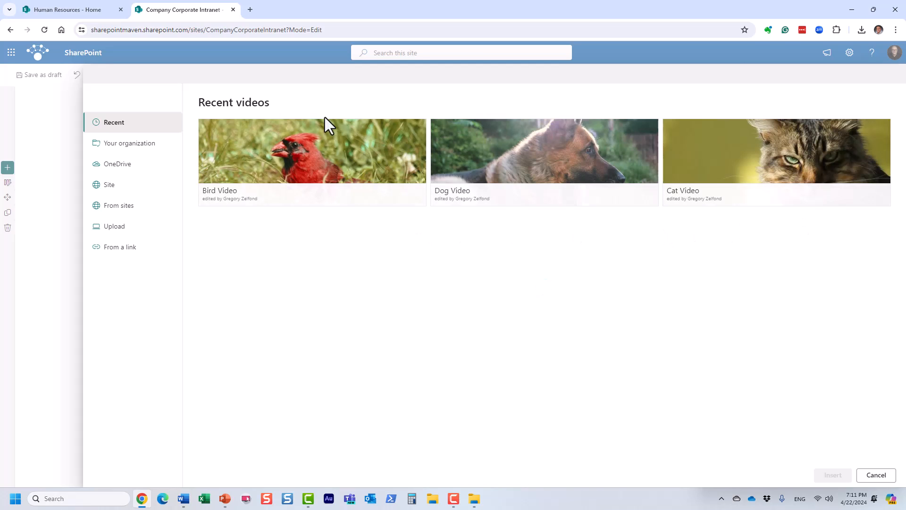
{"action": "left_click", "coordinate": [122, 195]}
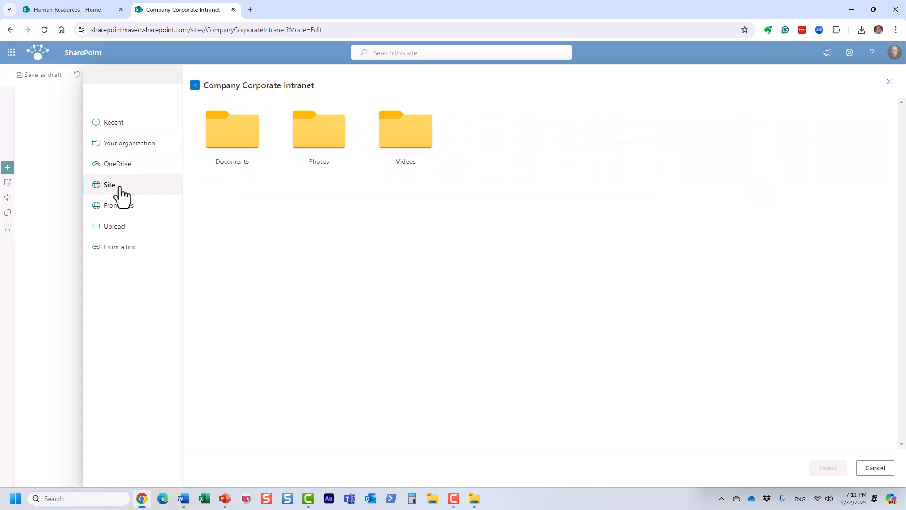
{"action": "left_click", "coordinate": [407, 141]}
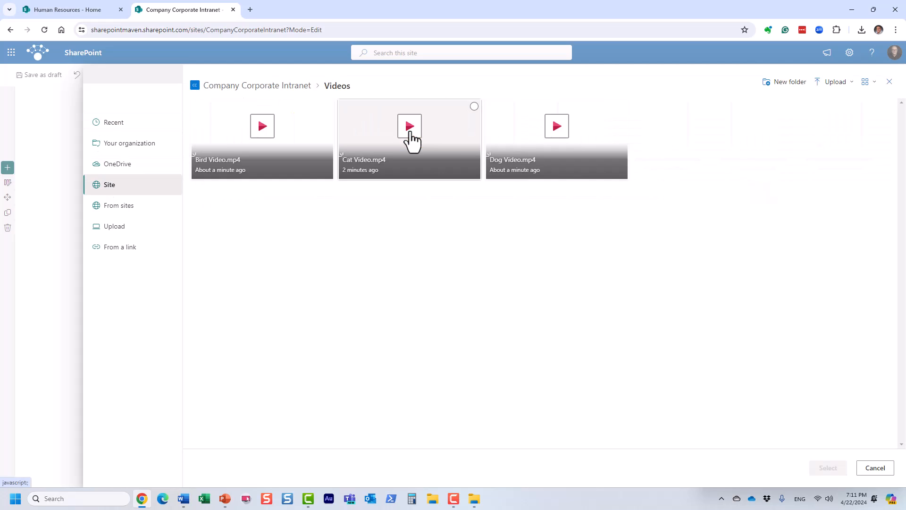
{"action": "left_click", "coordinate": [327, 106]}
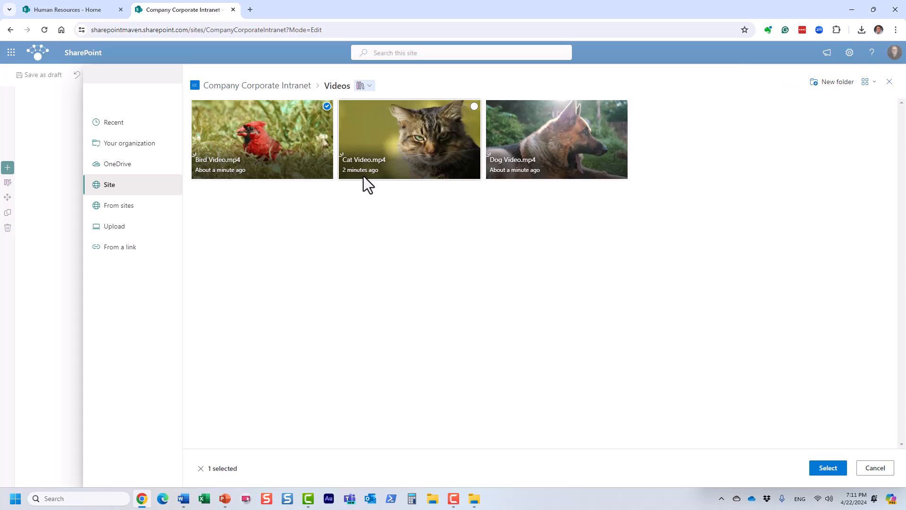
{"action": "left_click", "coordinate": [821, 463]}
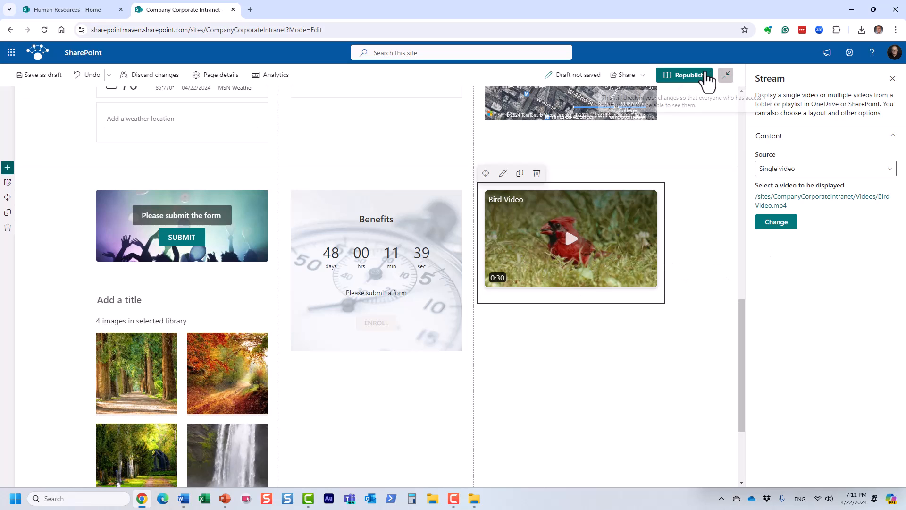
{"action": "left_click", "coordinate": [705, 76]}
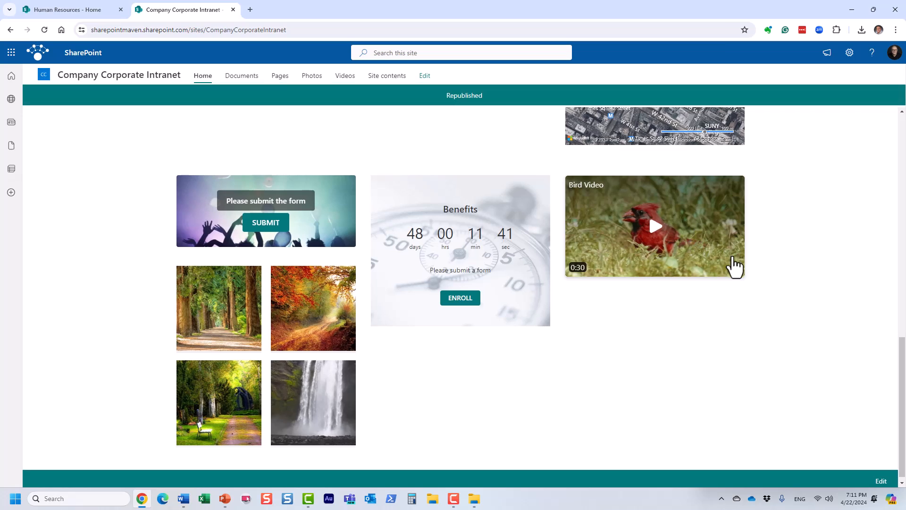
Play the Bird Video in the Stream web part on the published home page to check its playback.
{"action": "left_click", "coordinate": [656, 232]}
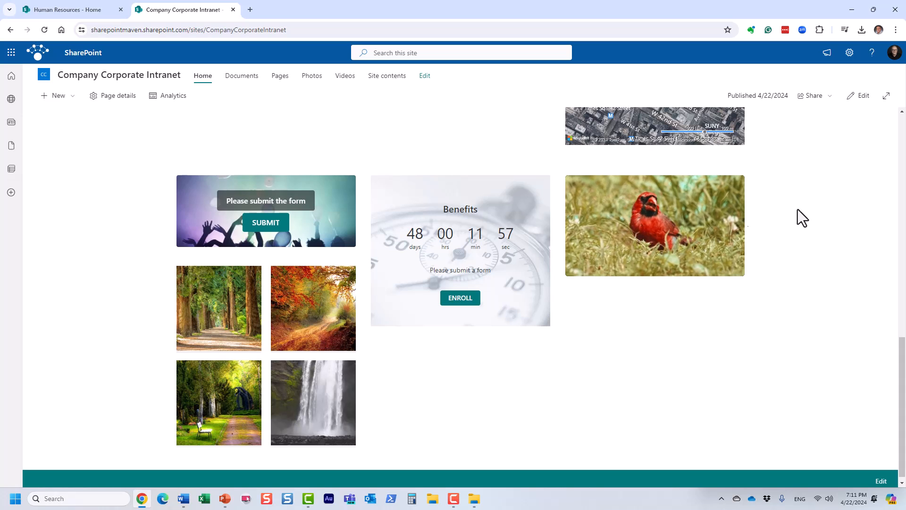
{"action": "mouse_move", "coordinate": [643, 232]}
{"action": "left_click", "coordinate": [577, 265]}
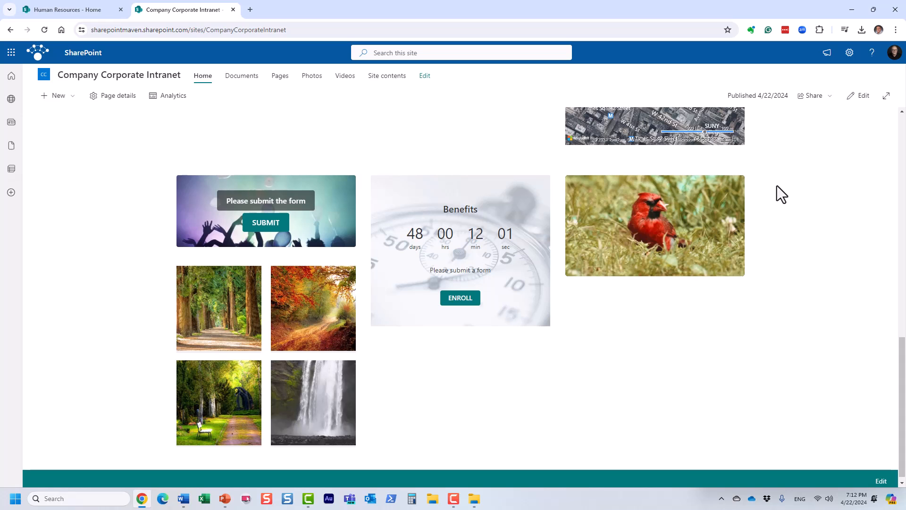
Reopen the home page for editing and change the Stream web part's source to the site's Videos folder.
{"action": "left_click", "coordinate": [857, 97]}
{"action": "left_click", "coordinate": [640, 263]}
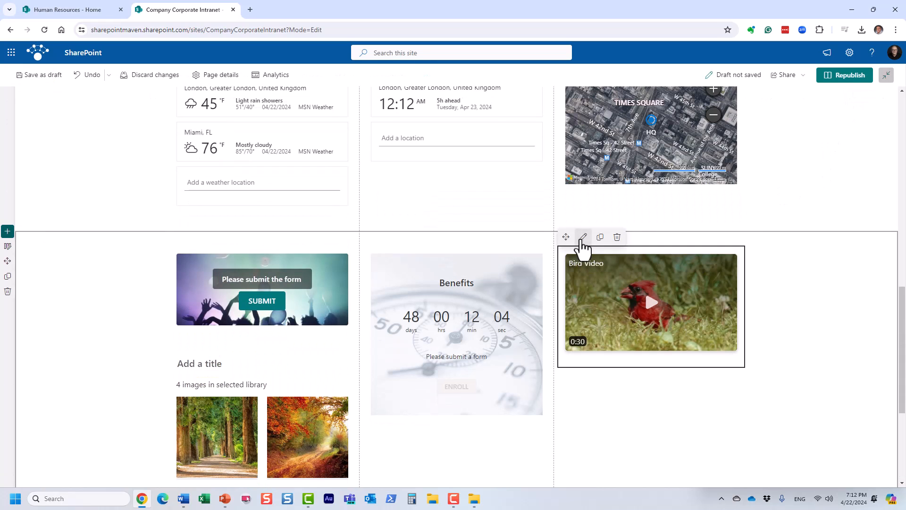
{"action": "left_click", "coordinate": [582, 238]}
{"action": "left_click", "coordinate": [778, 170]}
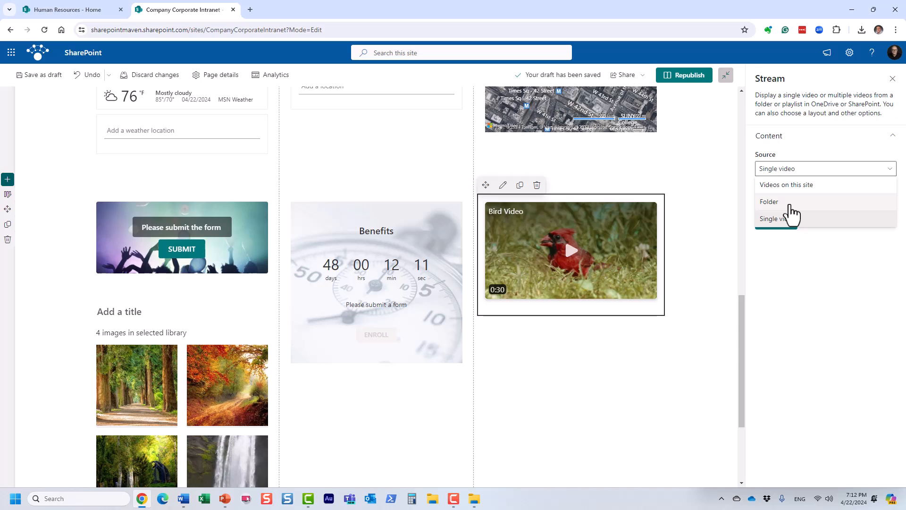
{"action": "left_click", "coordinate": [792, 203]}
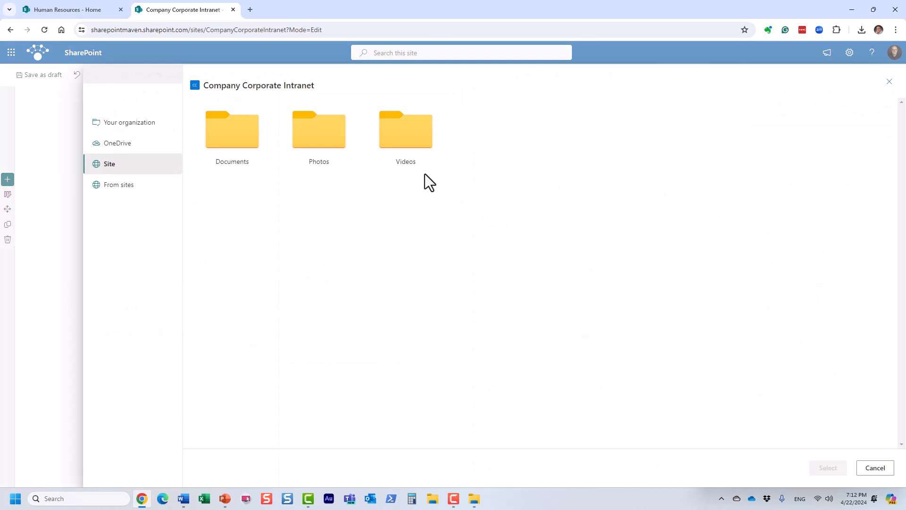
{"action": "left_click", "coordinate": [443, 109]}
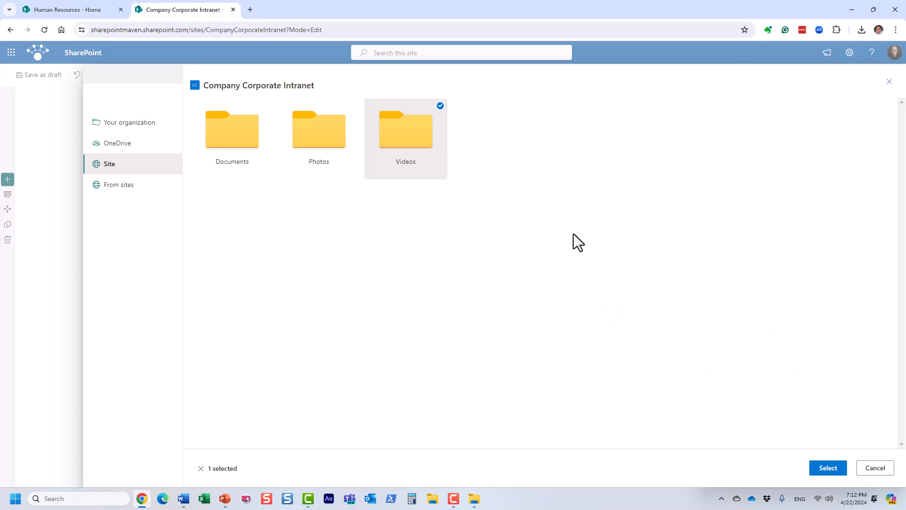
{"action": "left_click", "coordinate": [826, 468]}
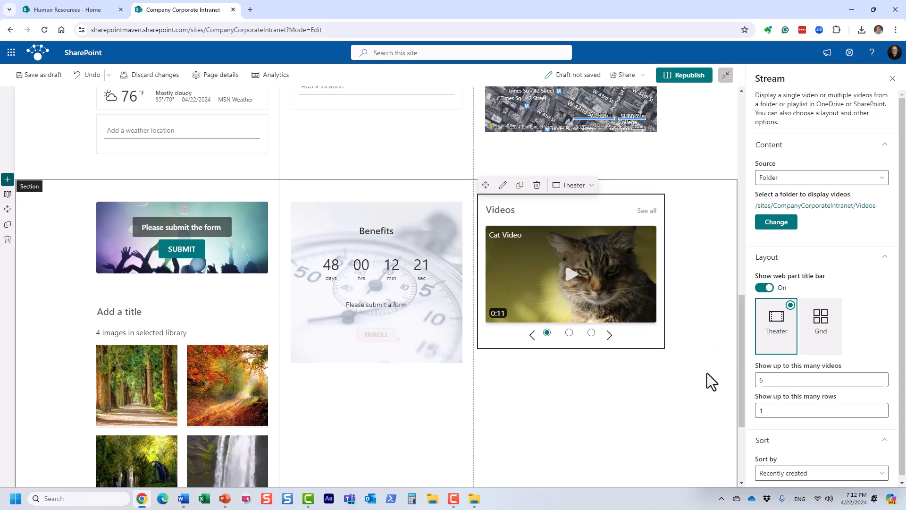
Preview the Grid layout for the Stream web part, set it back to Theater, and republish the home page.
{"action": "left_click", "coordinate": [823, 336]}
{"action": "left_click", "coordinate": [779, 339]}
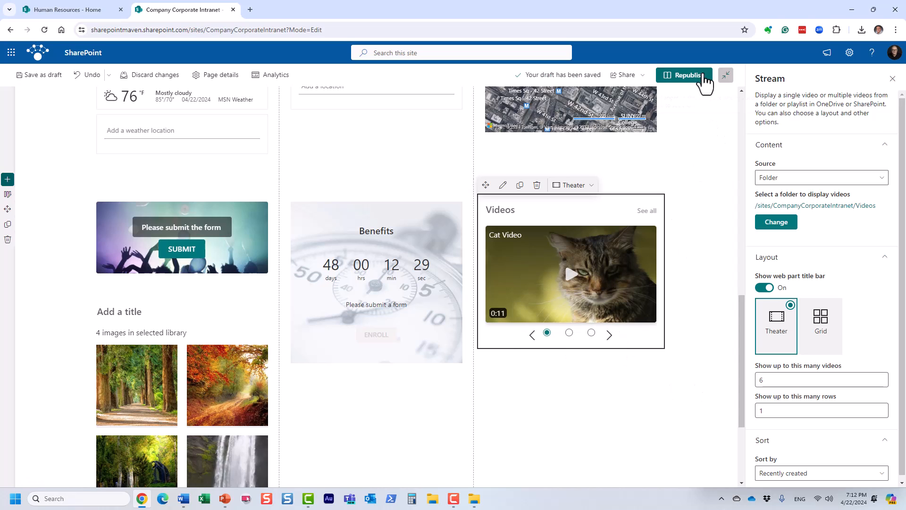
{"action": "left_click", "coordinate": [690, 75]}
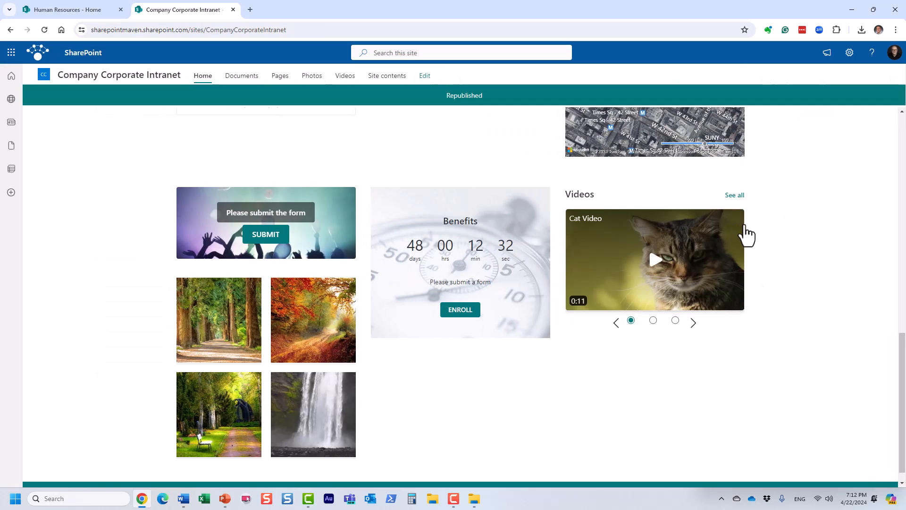
Browse the Videos carousel on the published home page, playing the Dog Video and advancing to the Bird Video.
{"action": "left_click", "coordinate": [693, 322]}
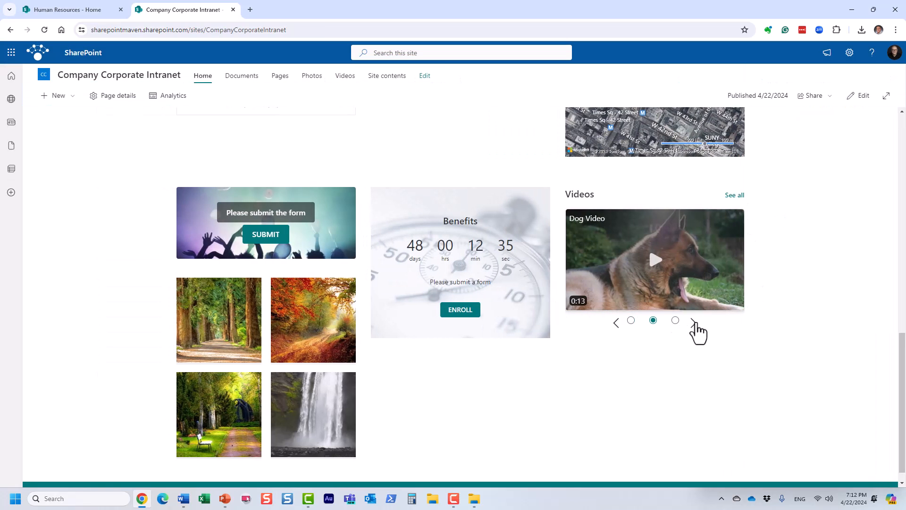
{"action": "left_click", "coordinate": [661, 272]}
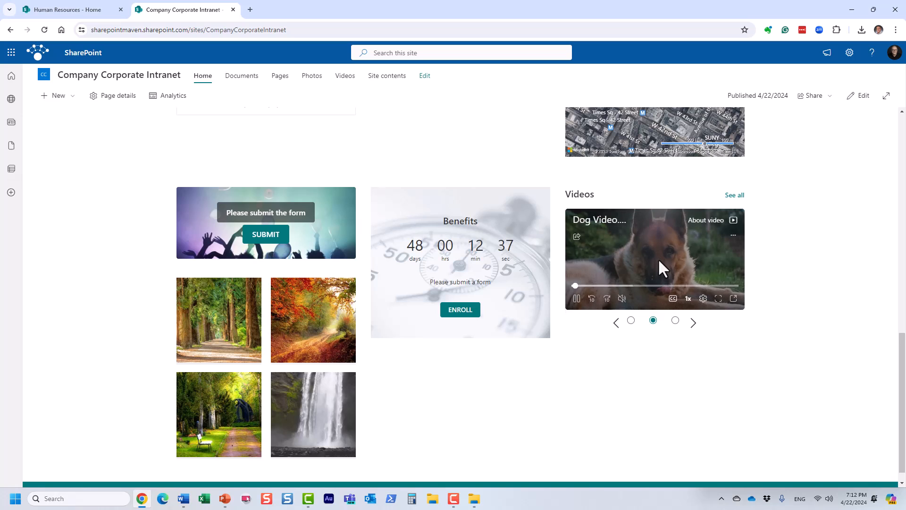
{"action": "left_click", "coordinate": [694, 322]}
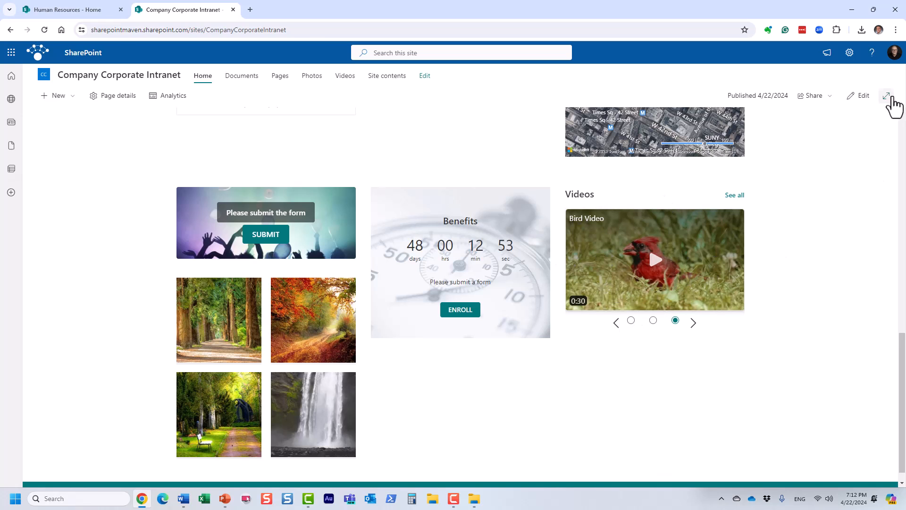
Reopen the home page for editing and add a one-column section beneath the section with the image gallery and Benefits countdown.
{"action": "left_click", "coordinate": [858, 96]}
{"action": "scroll", "coordinate": [693, 283], "scroll_direction": "down", "scroll_amount": 4}
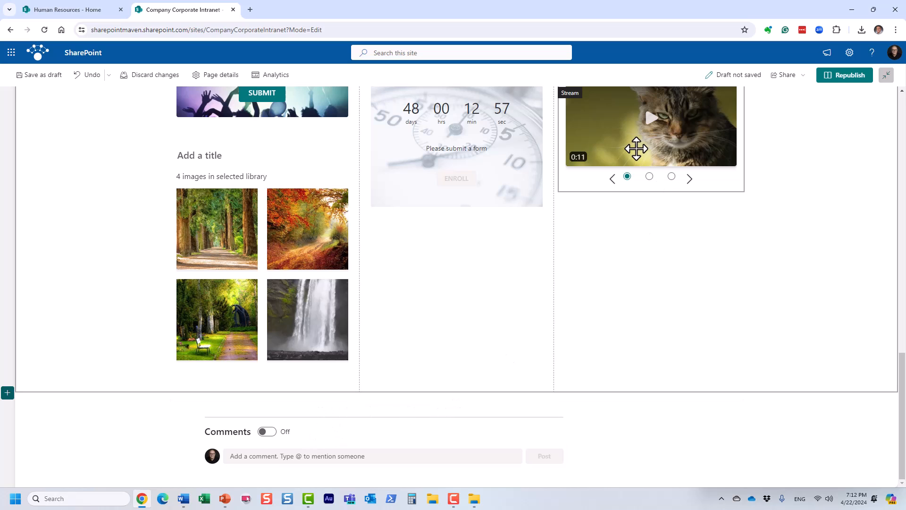
{"action": "left_click_drag", "start_coordinate": [625, 187], "coordinate": [407, 422]}
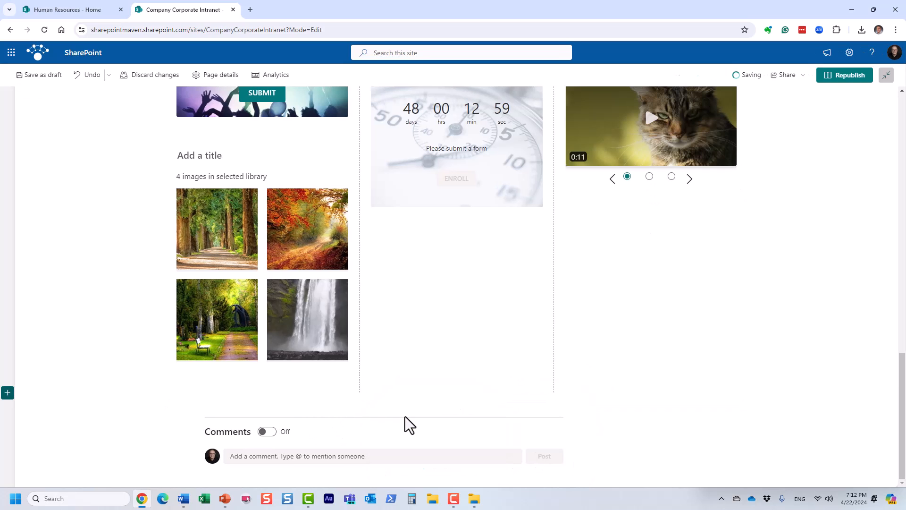
{"action": "left_click", "coordinate": [8, 393]}
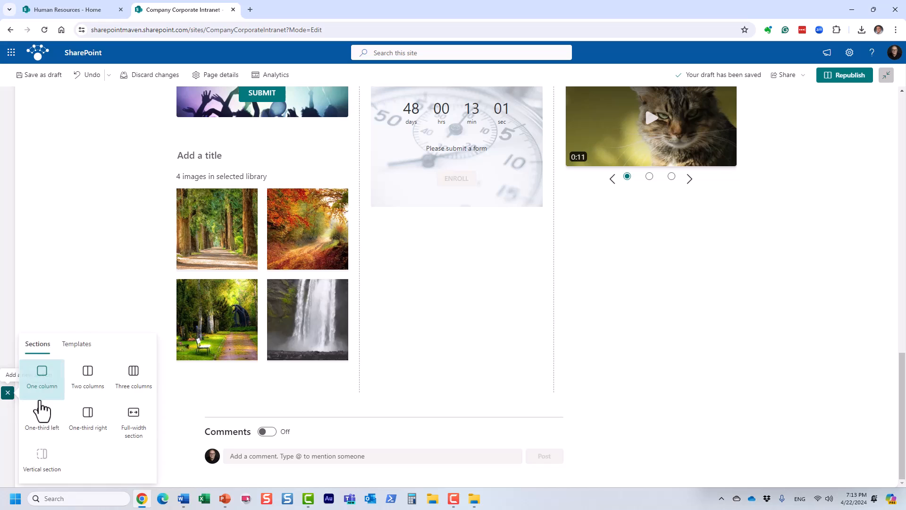
{"action": "left_click", "coordinate": [43, 381]}
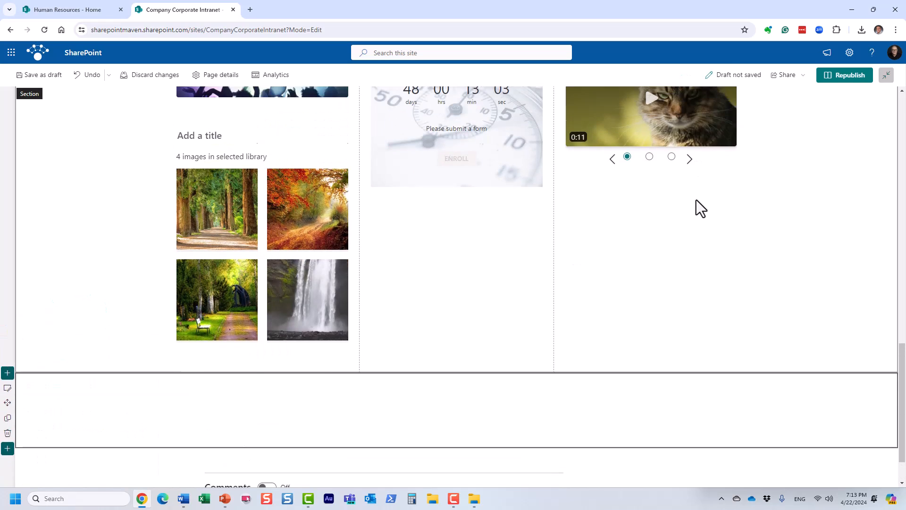
Move the Videos Stream web part from the third column into the empty one-column section and check its wider layout.
{"action": "left_click_drag", "start_coordinate": [654, 161], "coordinate": [441, 425]}
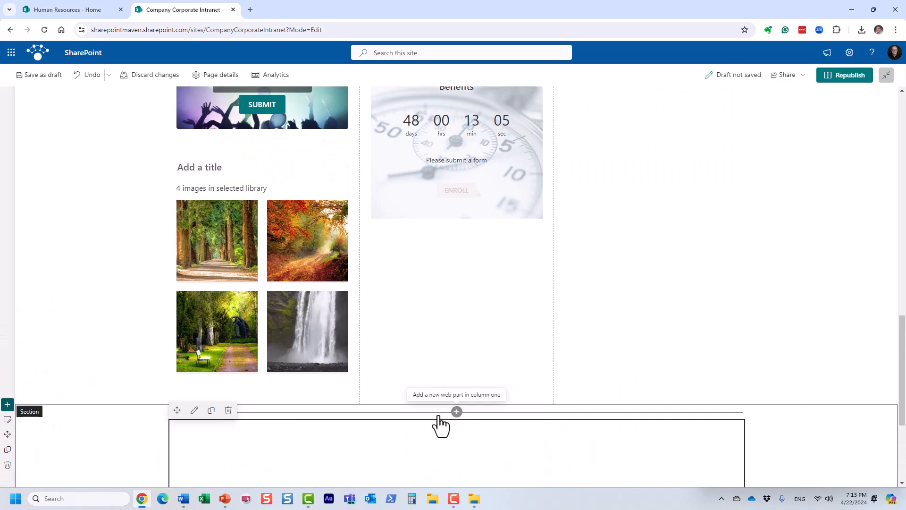
{"action": "scroll", "coordinate": [427, 418], "scroll_direction": "down", "scroll_amount": 7}
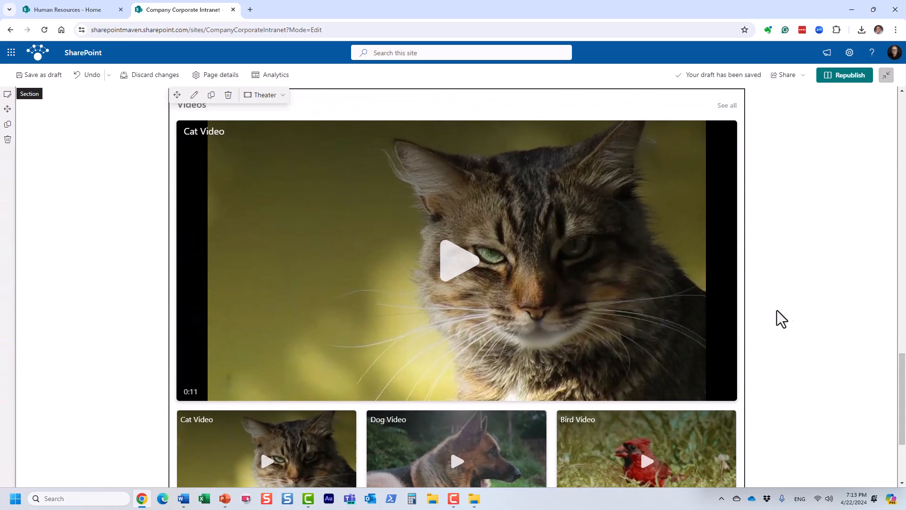
{"action": "scroll", "coordinate": [755, 319], "scroll_direction": "up", "scroll_amount": 1}
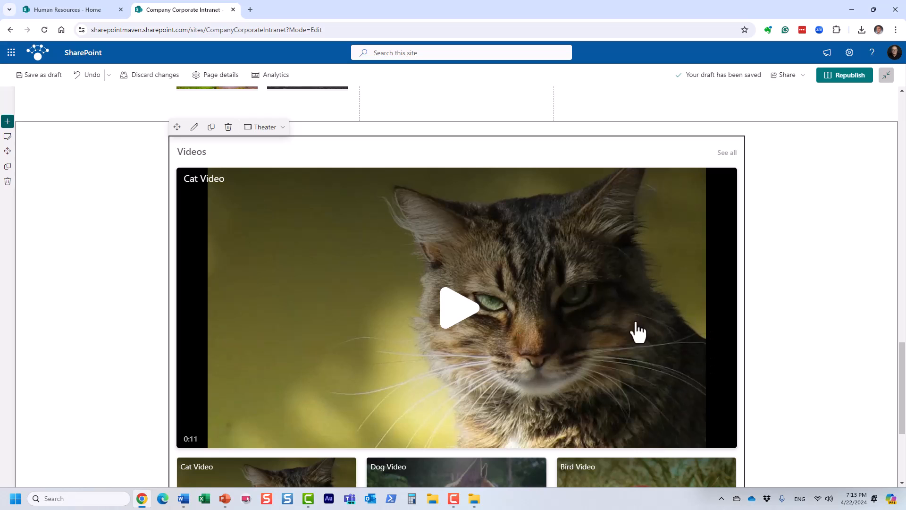
Republish the home page and play the Dog Video from the thumbnails of the enlarged Stream web part.
{"action": "left_click", "coordinate": [850, 76]}
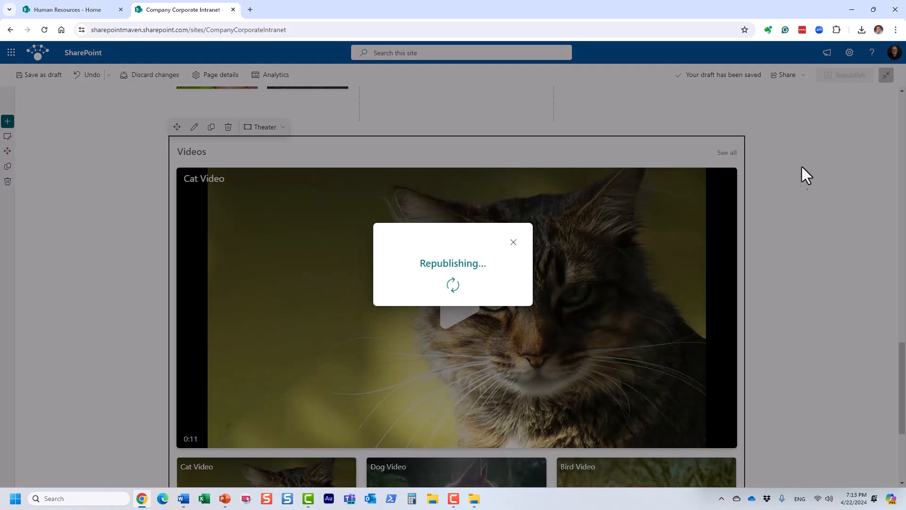
{"action": "scroll", "coordinate": [472, 349], "scroll_direction": "down", "scroll_amount": 2}
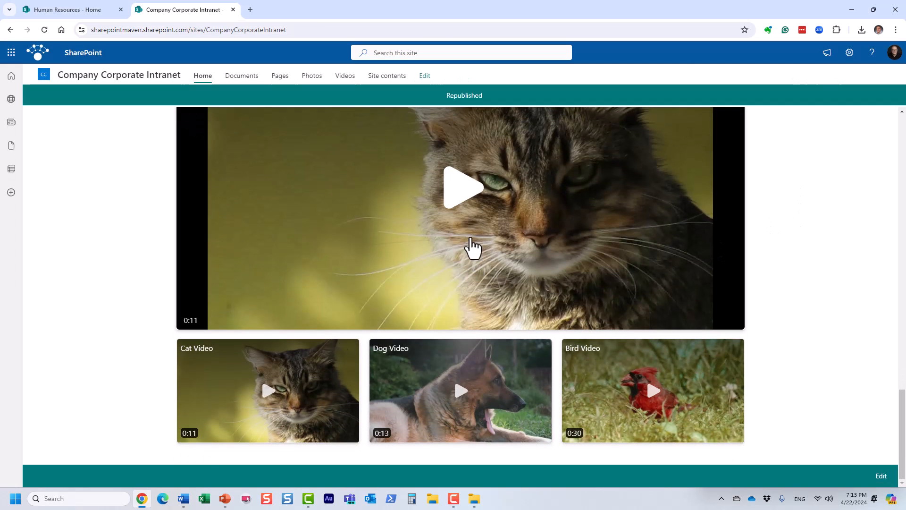
{"action": "left_click", "coordinate": [491, 376]}
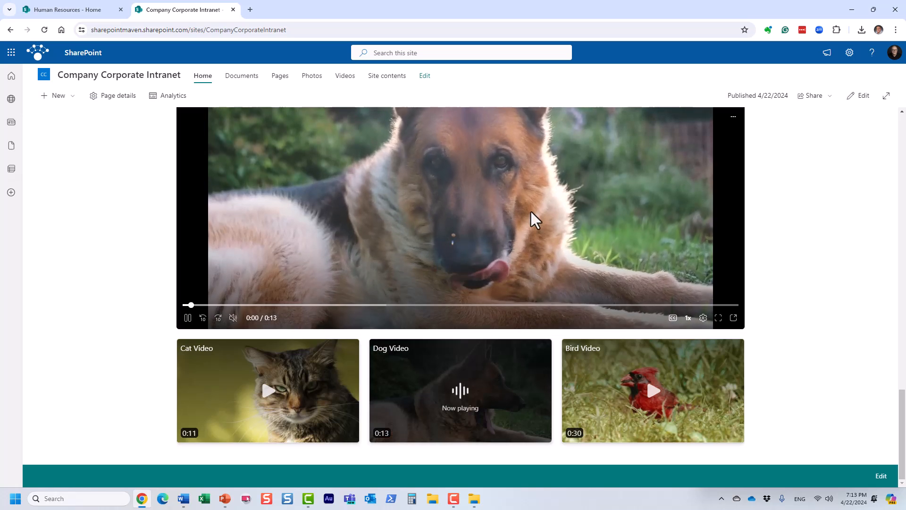
Play the Bird Video in the Videos section of the home page.
{"action": "scroll", "coordinate": [399, 213], "scroll_direction": "up", "scroll_amount": 2}
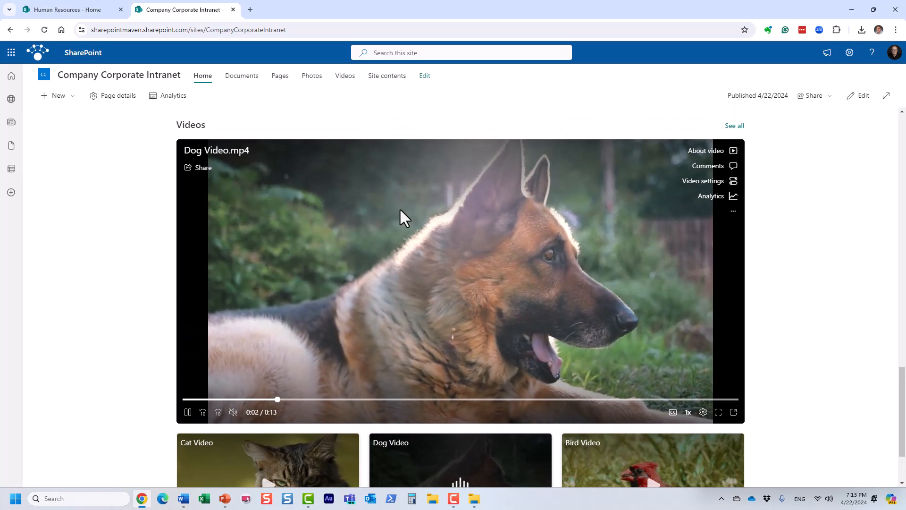
{"action": "left_click", "coordinate": [658, 457]}
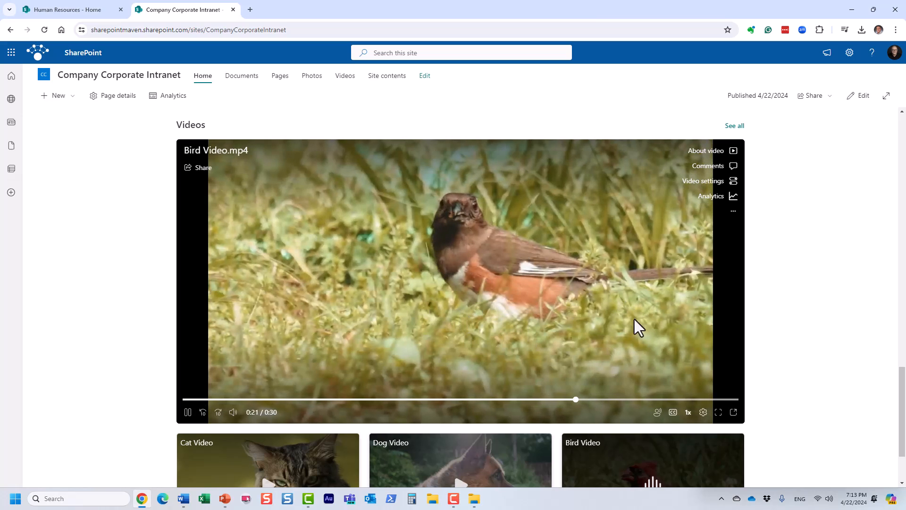
{"action": "scroll", "coordinate": [526, 268], "scroll_direction": "up", "scroll_amount": 10}
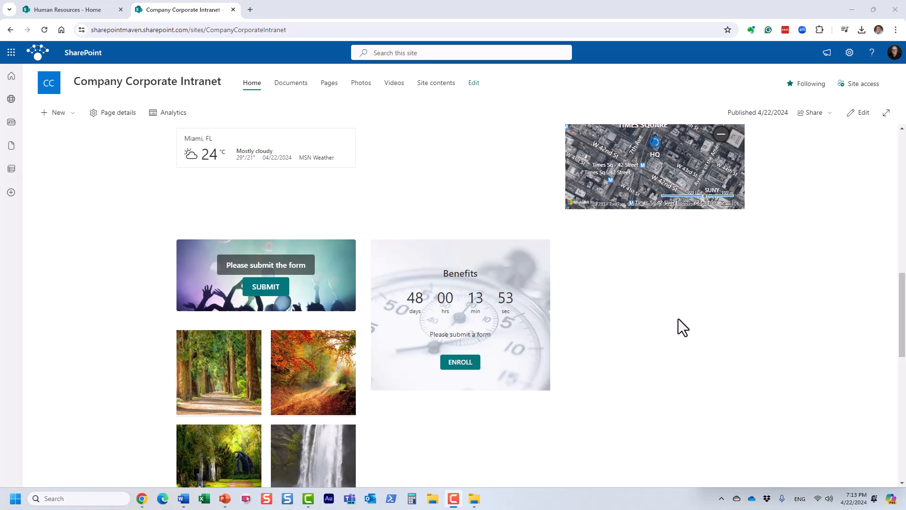
{"action": "scroll", "coordinate": [679, 319], "scroll_direction": "up", "scroll_amount": 3}
{"action": "scroll", "coordinate": [681, 364], "scroll_direction": "down", "scroll_amount": 2}
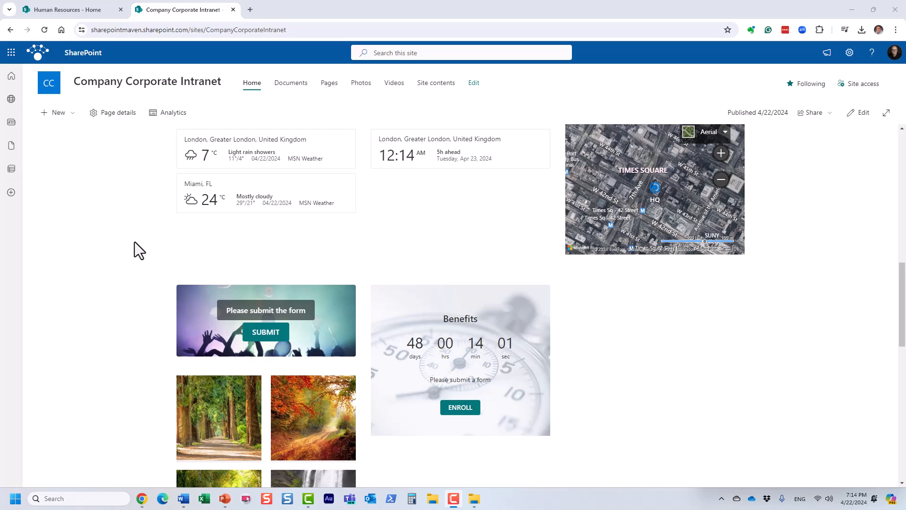
Create a list named Playlist from Microsoft's Playlist template, shown in the site navigation.
{"action": "left_click", "coordinate": [67, 118]}
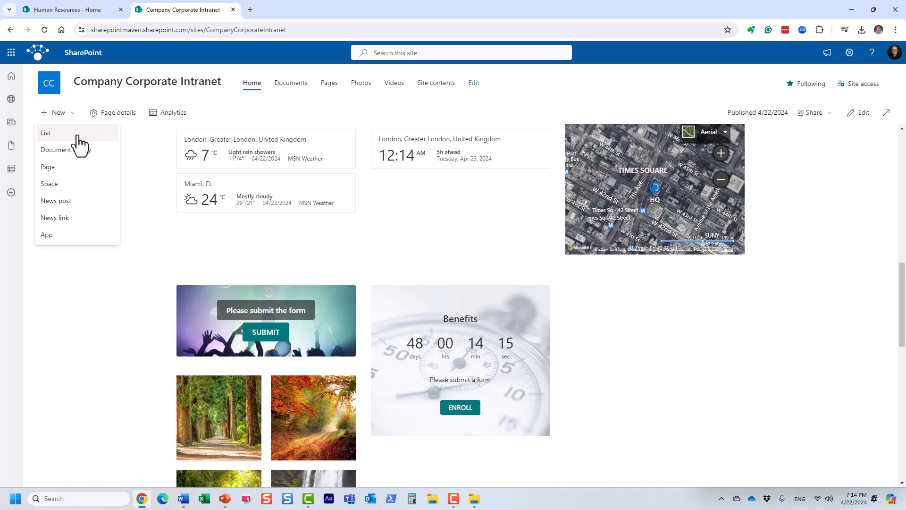
{"action": "left_click", "coordinate": [78, 137]}
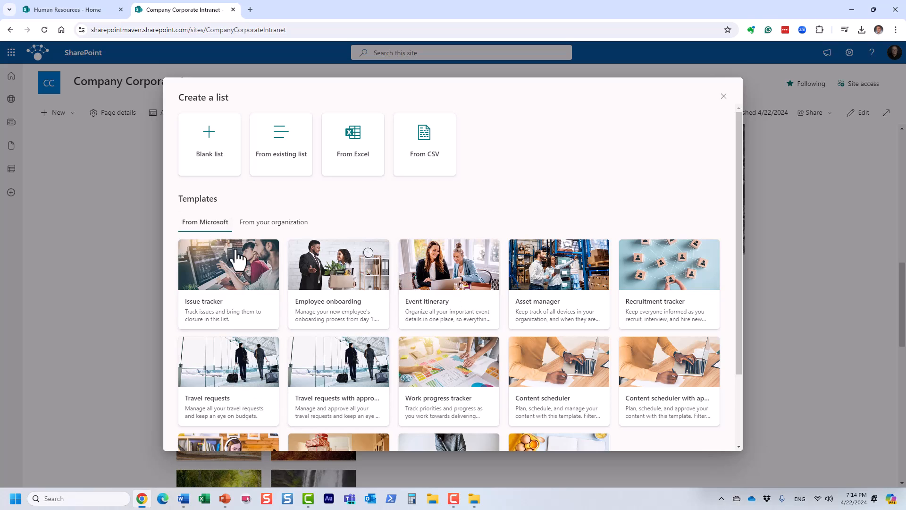
{"action": "scroll", "coordinate": [250, 288], "scroll_direction": "down", "scroll_amount": 2}
{"action": "scroll", "coordinate": [255, 297], "scroll_direction": "up", "scroll_amount": 2}
{"action": "scroll", "coordinate": [255, 296], "scroll_direction": "down", "scroll_amount": 2}
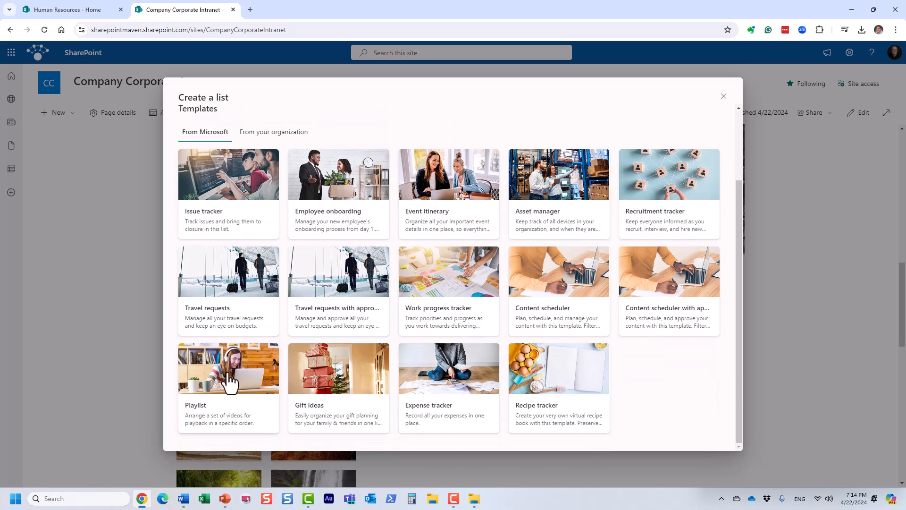
{"action": "left_click", "coordinate": [229, 382]}
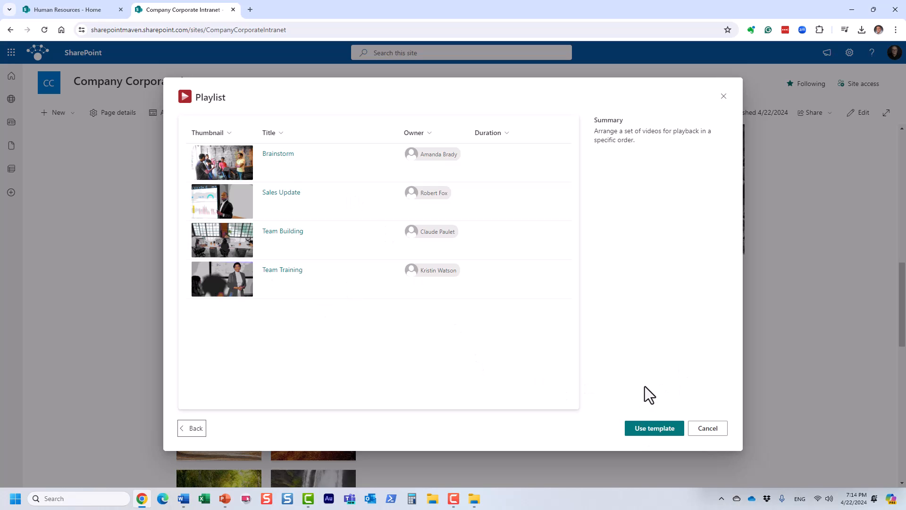
{"action": "left_click", "coordinate": [652, 435]}
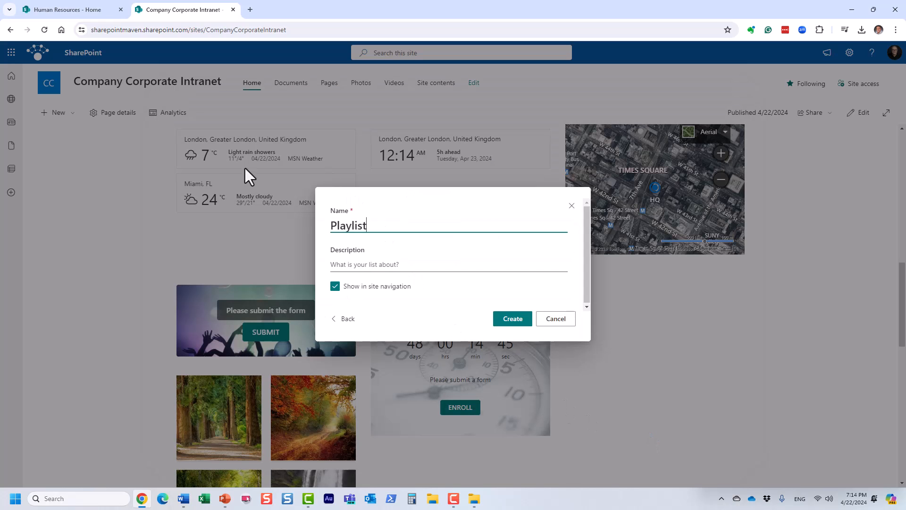
{"action": "left_click", "coordinate": [518, 319]}
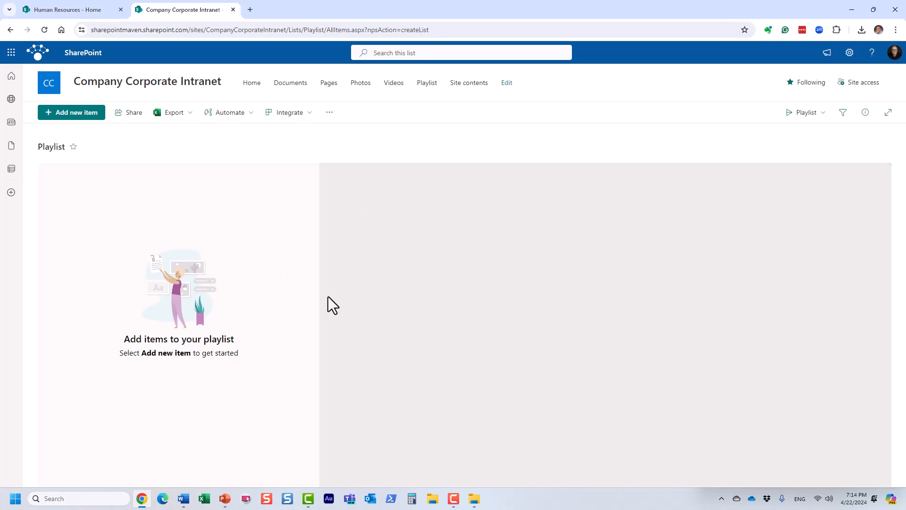
Add the bird, cat and dog videos from the Company Corporate Intranet site's Videos library to the playlist.
{"action": "left_click", "coordinate": [77, 119]}
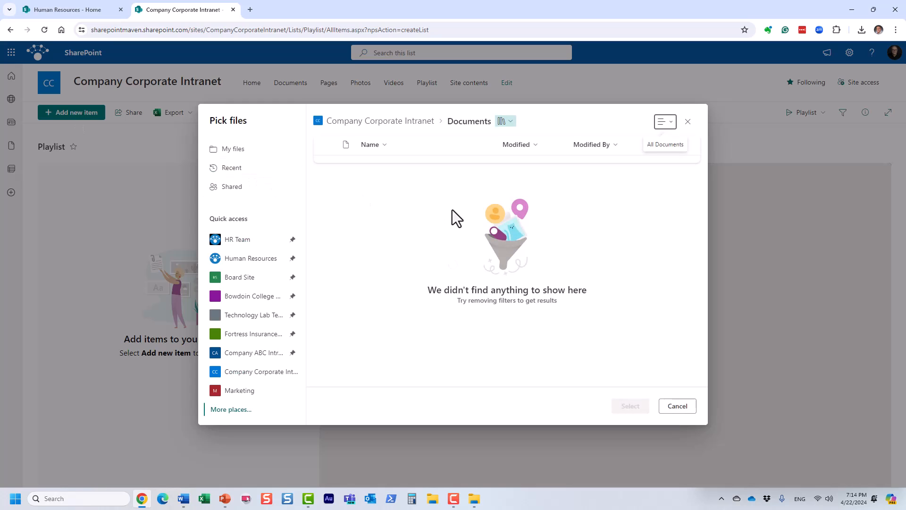
{"action": "left_click", "coordinate": [245, 373]}
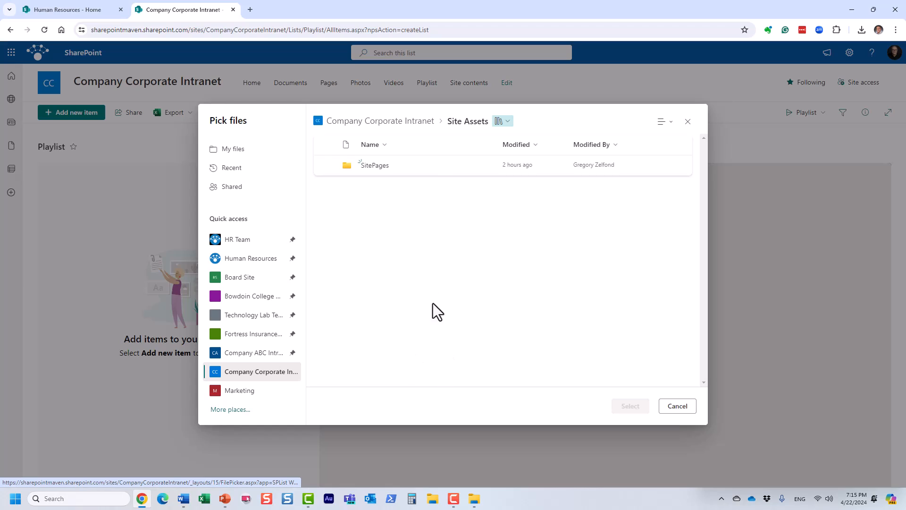
{"action": "left_click", "coordinate": [508, 122]}
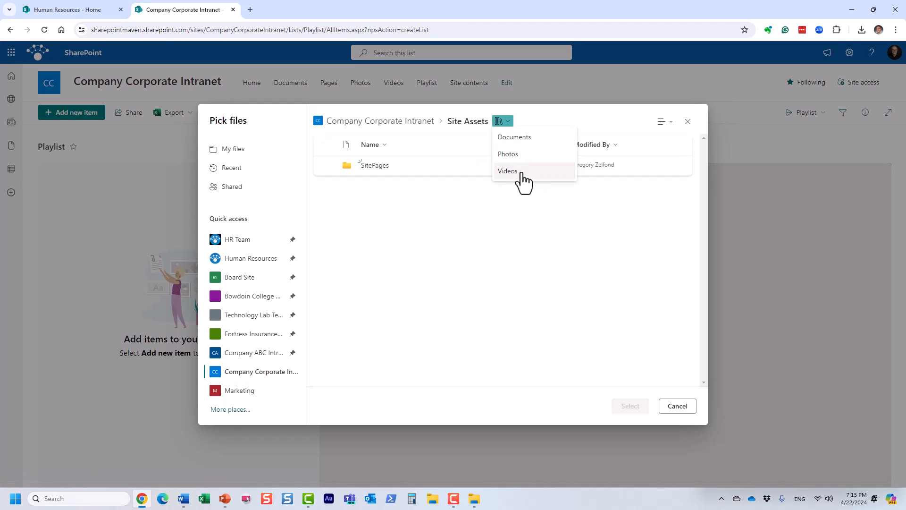
{"action": "left_click", "coordinate": [508, 171]}
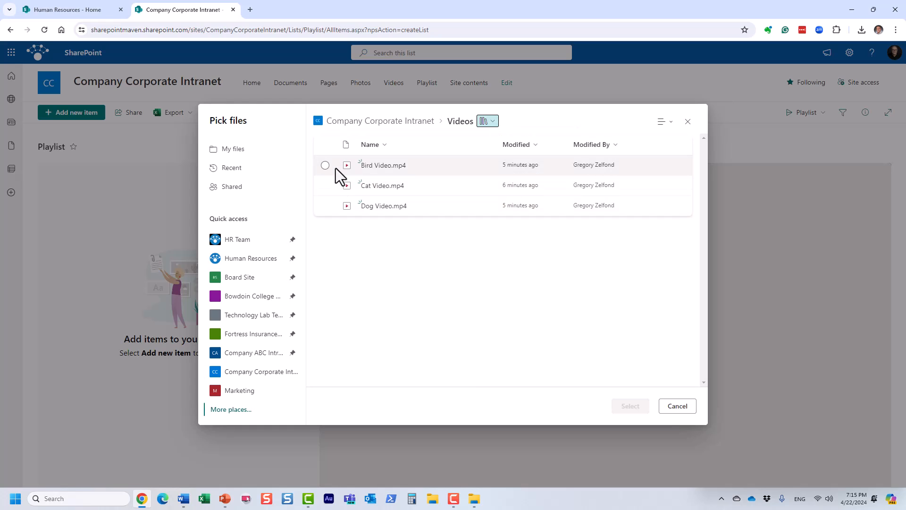
{"action": "left_click", "coordinate": [327, 146]}
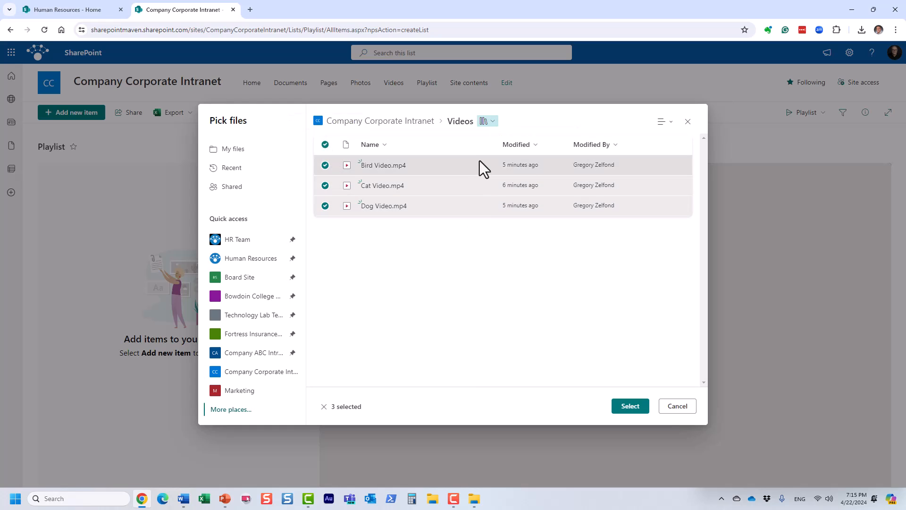
{"action": "left_click", "coordinate": [629, 407]}
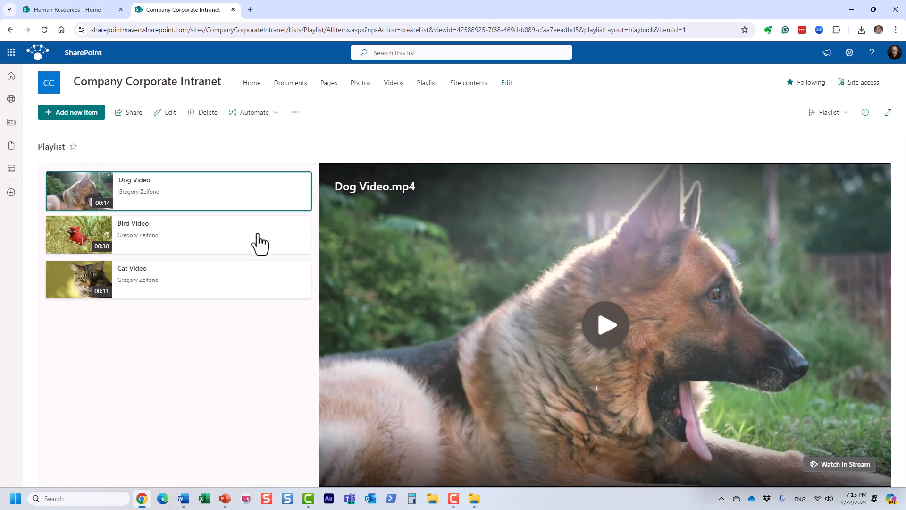
Play the playlist's bird, dog and cat videos to check how playback switches between them.
{"action": "left_click", "coordinate": [259, 236]}
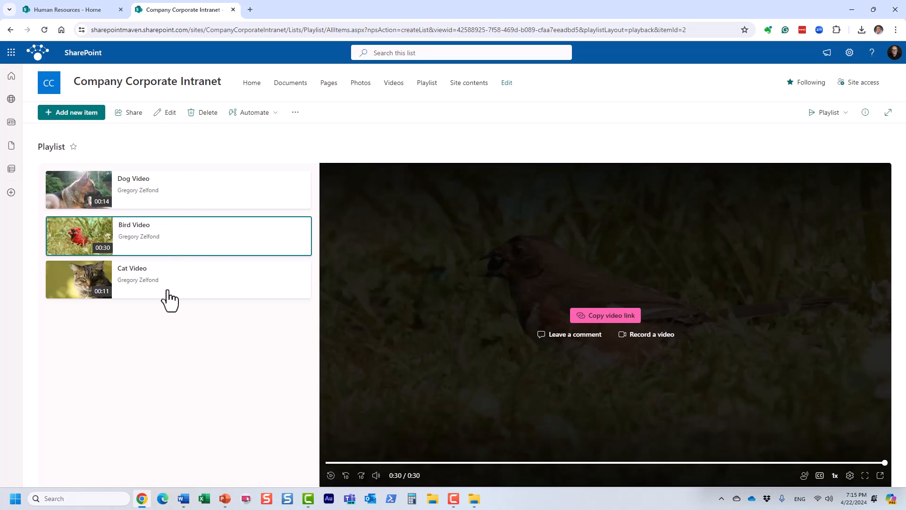
{"action": "mouse_move", "coordinate": [603, 182]}
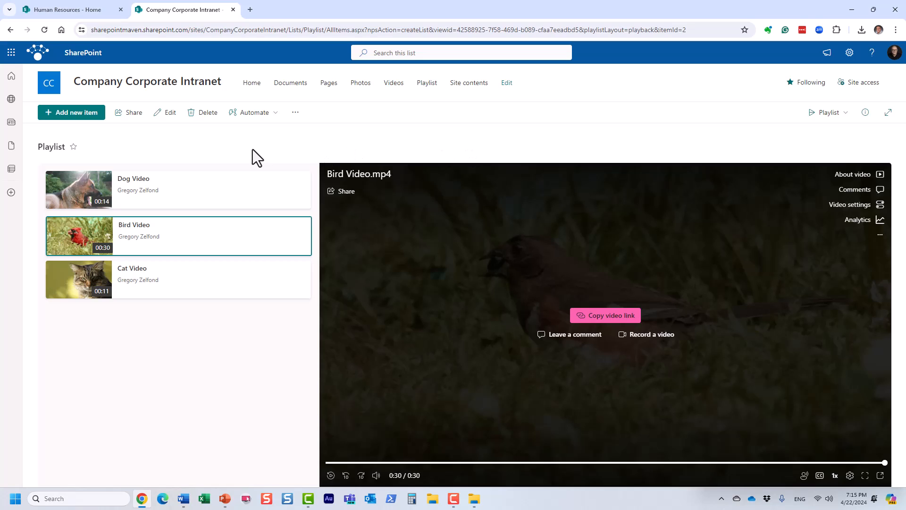
{"action": "left_click", "coordinate": [162, 178]}
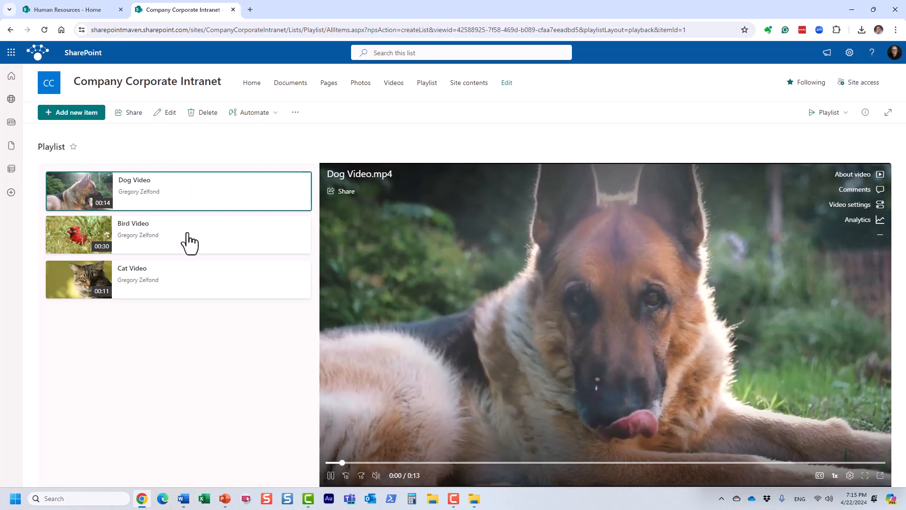
{"action": "left_click", "coordinate": [187, 238]}
{"action": "left_click", "coordinate": [197, 289]}
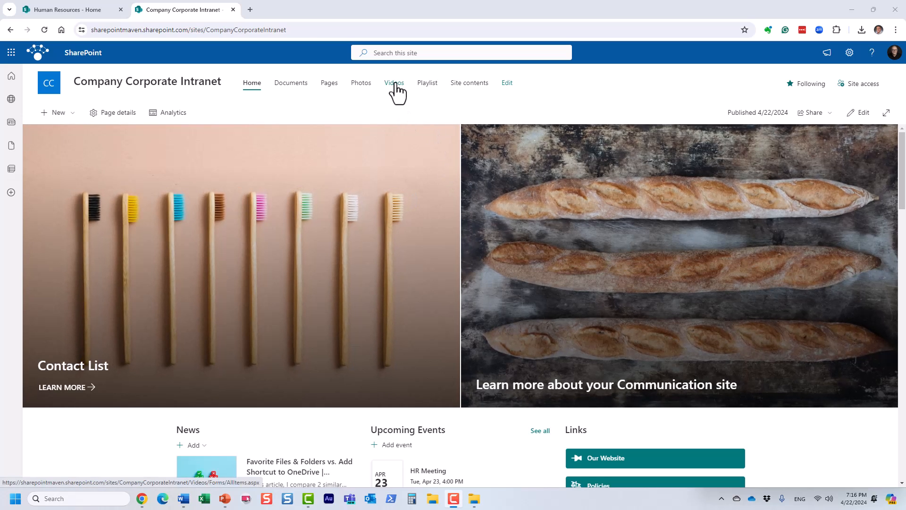
Copy a sharing link to Bird Video.mp4 from the site's Videos library.
{"action": "left_click", "coordinate": [395, 83]}
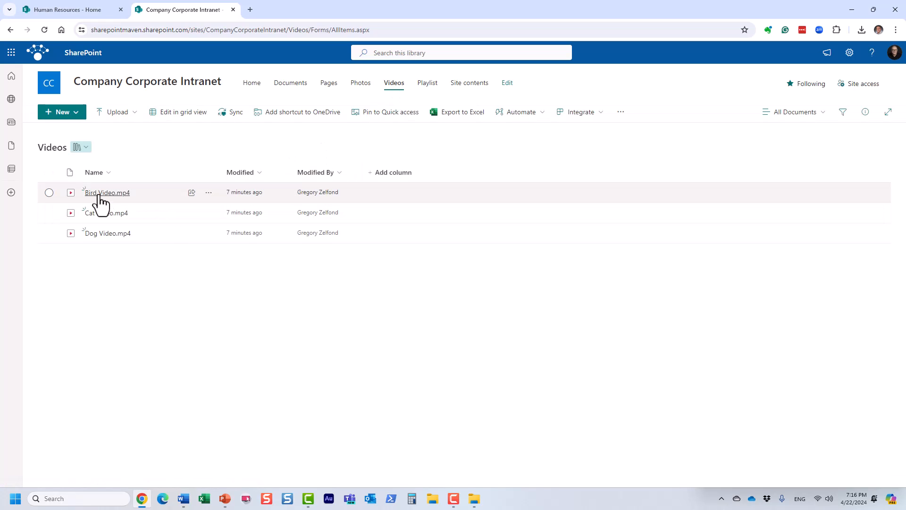
{"action": "right_click", "coordinate": [101, 202]}
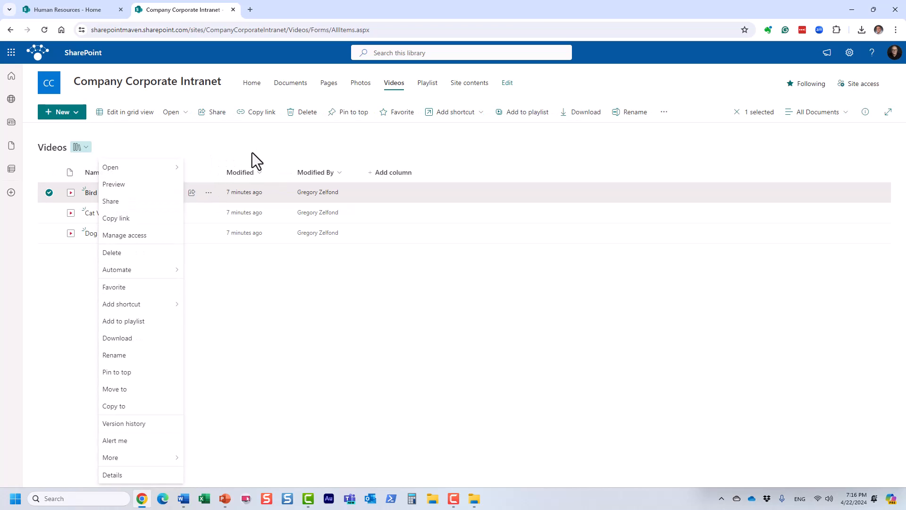
{"action": "left_click", "coordinate": [135, 220]}
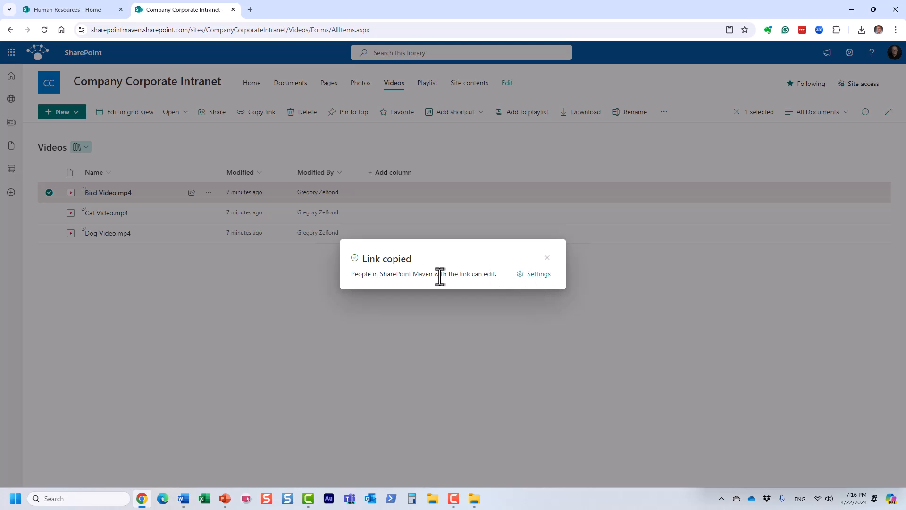
Set the Bird Video link for people in SharePoint Maven to Can view, and copy the updated link.
{"action": "left_click", "coordinate": [549, 278]}
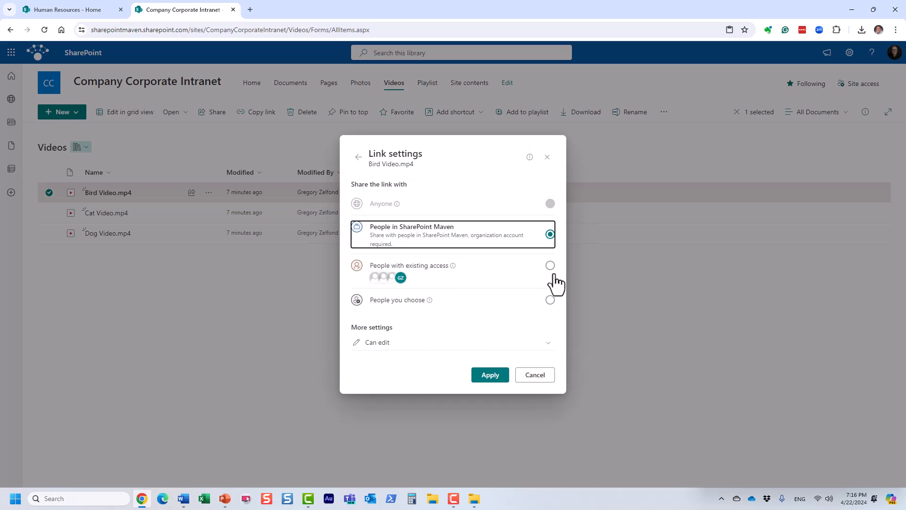
{"action": "left_click", "coordinate": [407, 354]}
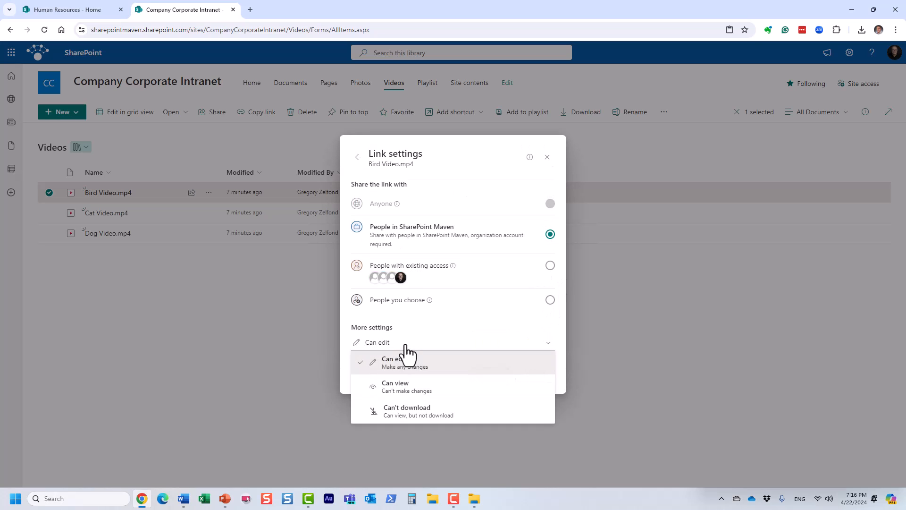
{"action": "left_click", "coordinate": [414, 397]}
{"action": "left_click", "coordinate": [496, 378]}
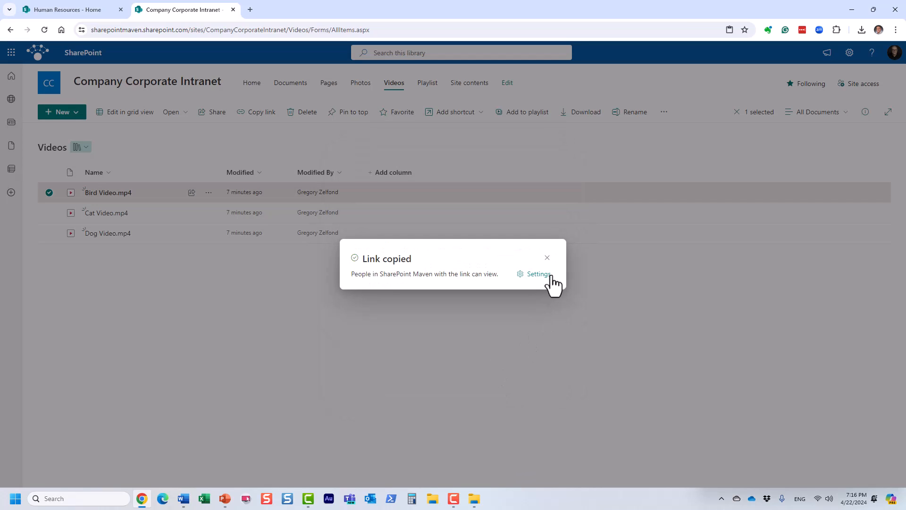
{"action": "left_click", "coordinate": [548, 258]}
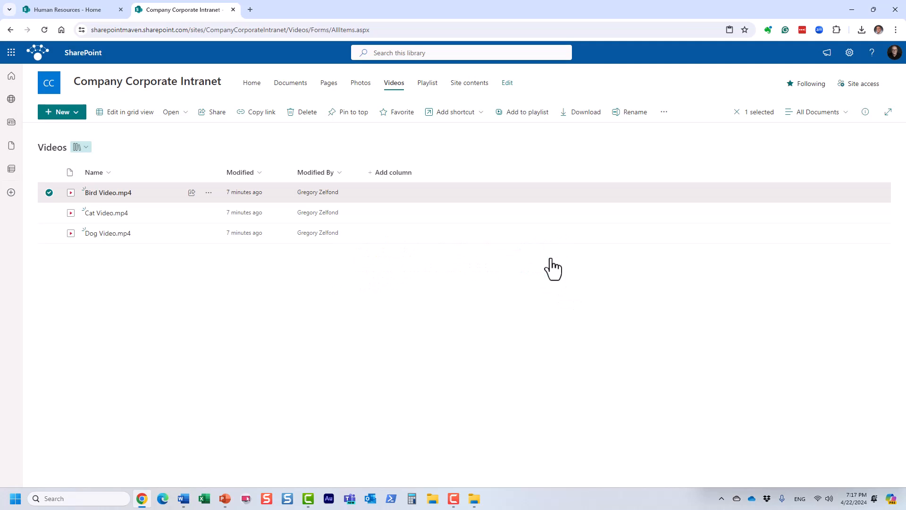
Edit the site's home page and change its Hero web part to the three-tile layout.
{"action": "left_click", "coordinate": [163, 93]}
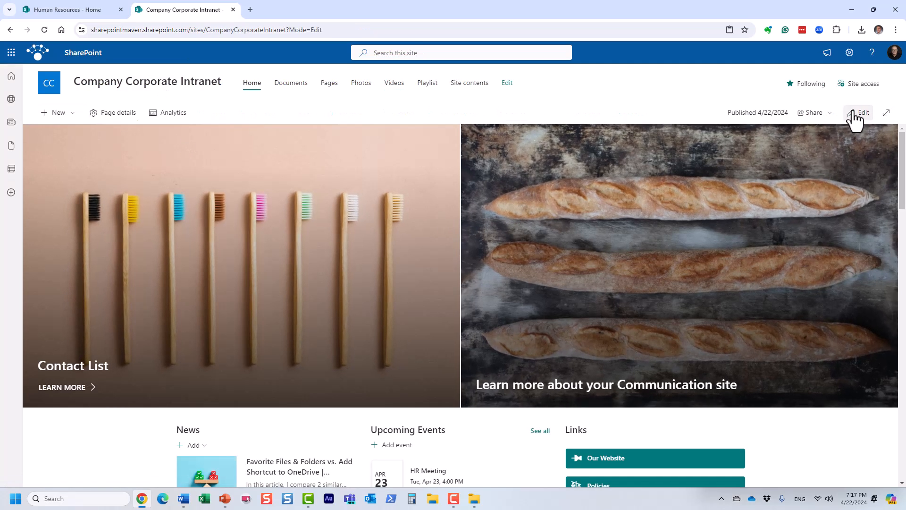
{"action": "left_click", "coordinate": [854, 114]}
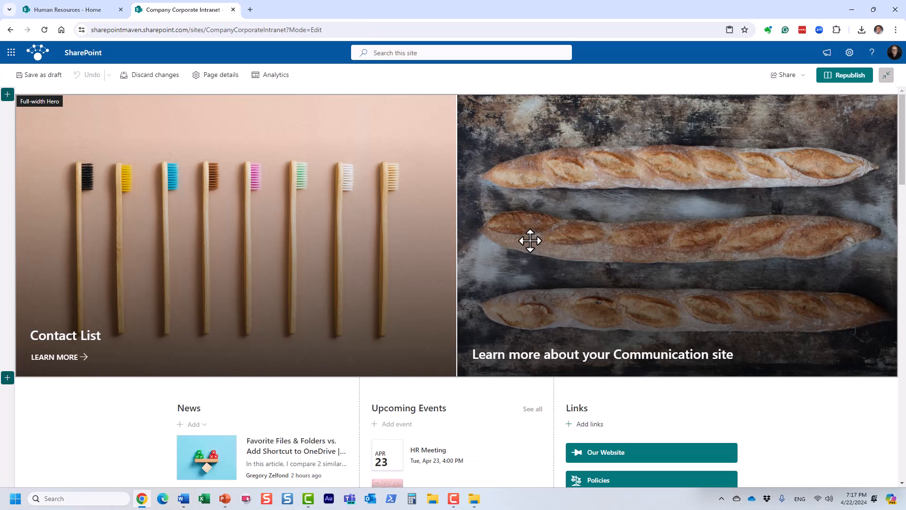
{"action": "left_click", "coordinate": [101, 128]}
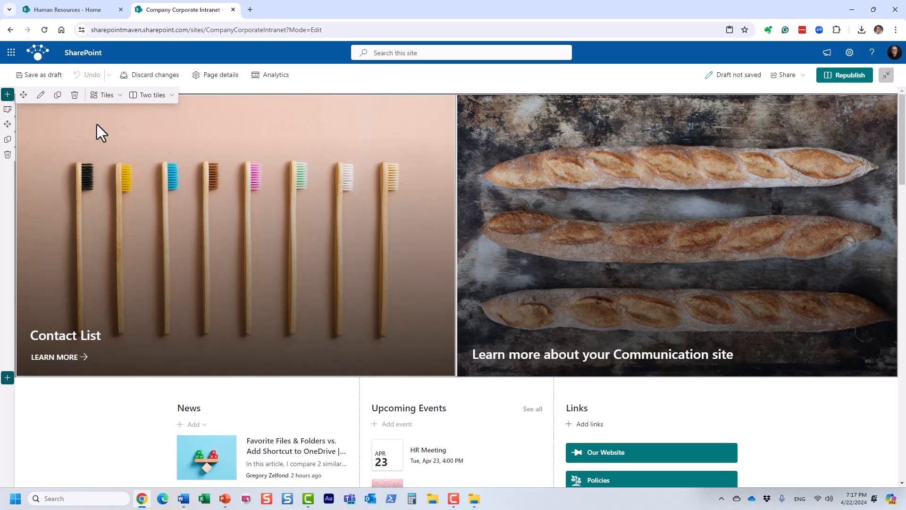
{"action": "left_click", "coordinate": [41, 96]}
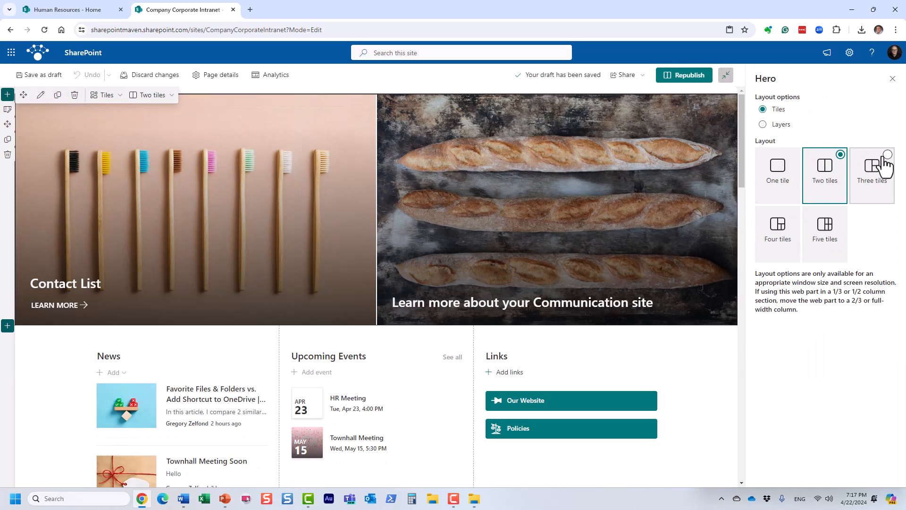
{"action": "left_click", "coordinate": [886, 166]}
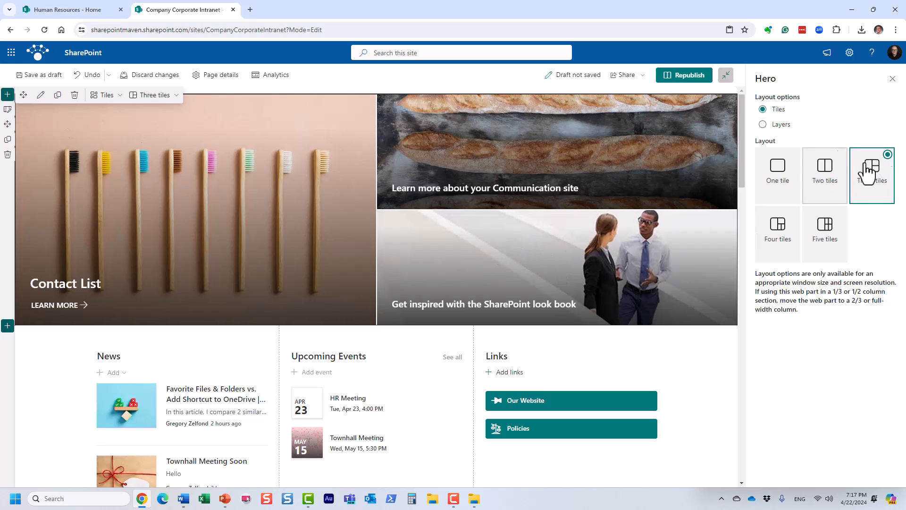
{"action": "left_click", "coordinate": [893, 79]}
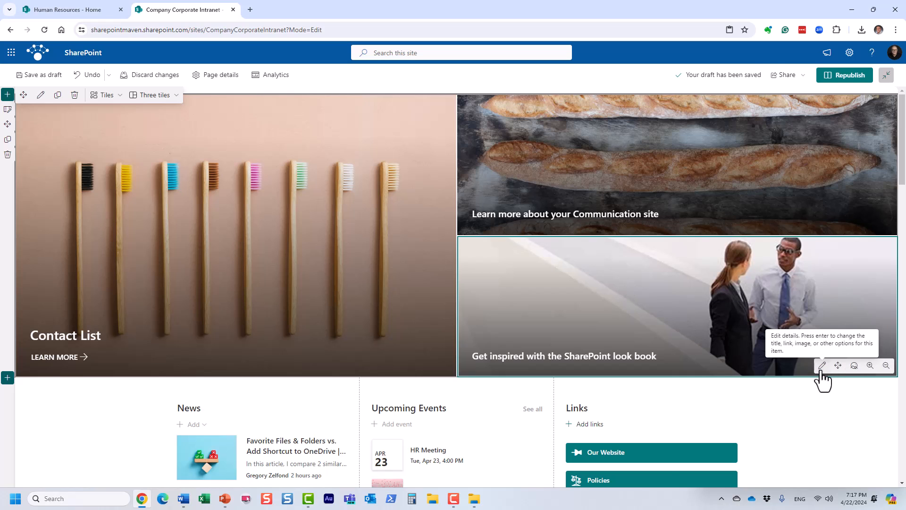
Link the look book Hero tile to the copied Bird Video sharing link and set its background to the auto-selected image.
{"action": "left_click", "coordinate": [823, 364]}
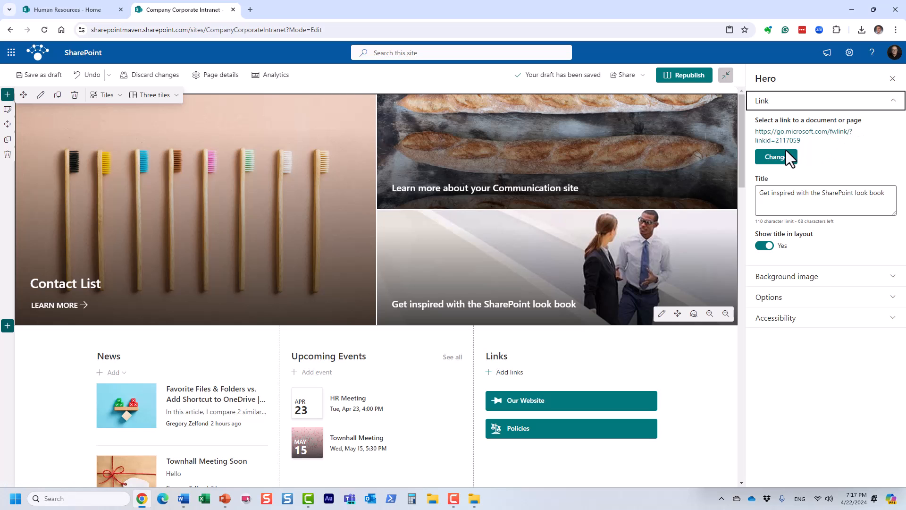
{"action": "left_click", "coordinate": [778, 158]}
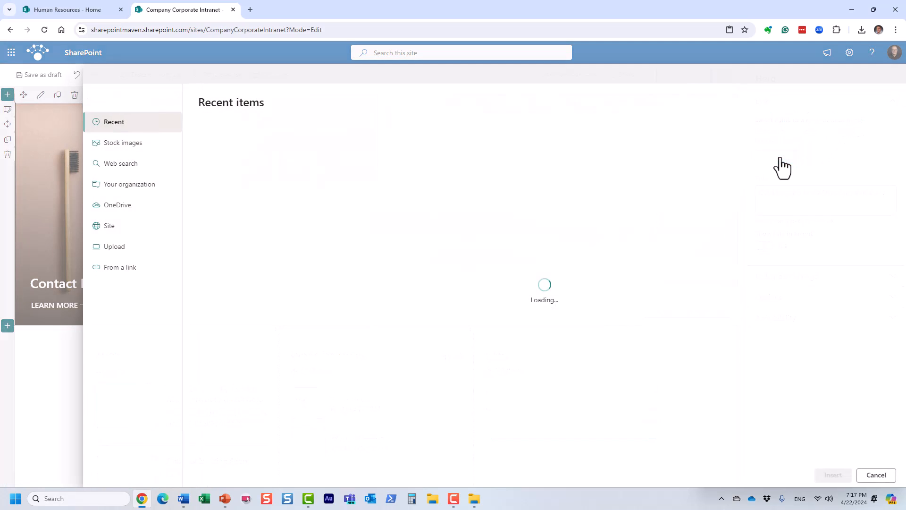
{"action": "left_click", "coordinate": [113, 276]}
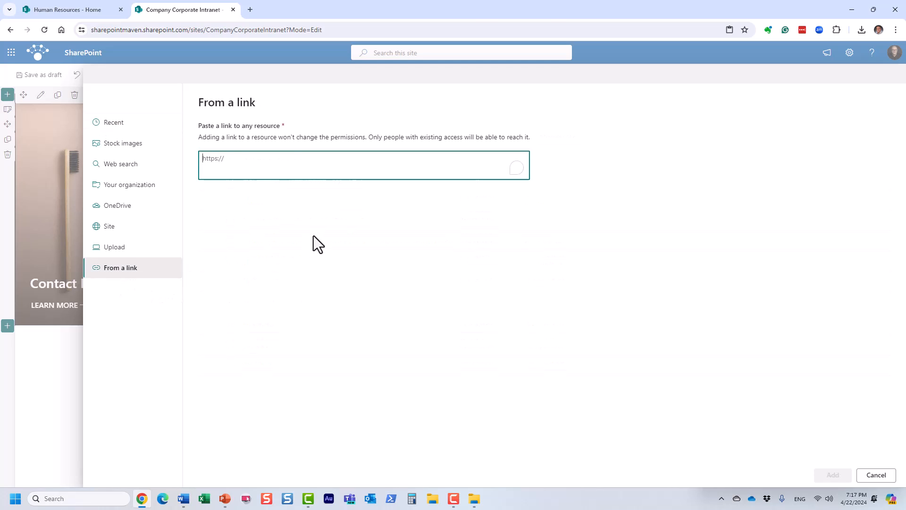
{"action": "key", "text": "ctrl+v"}
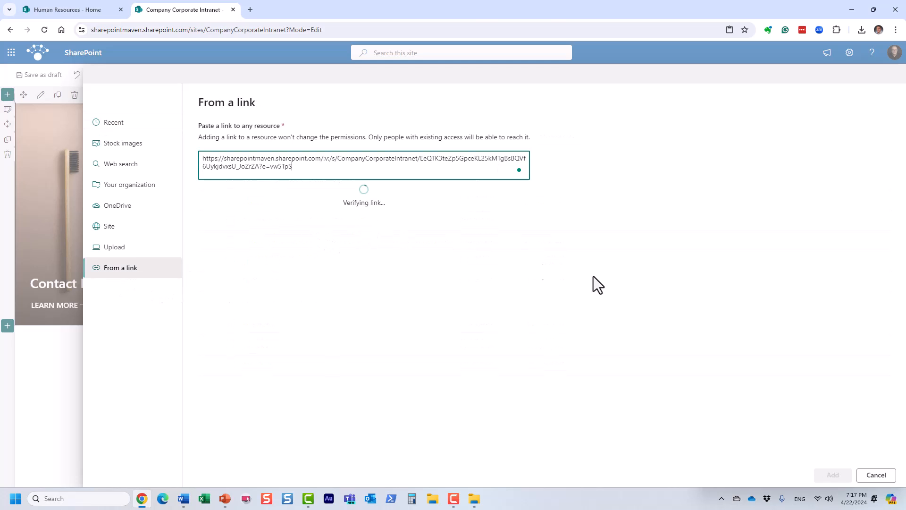
{"action": "left_click", "coordinate": [833, 477]}
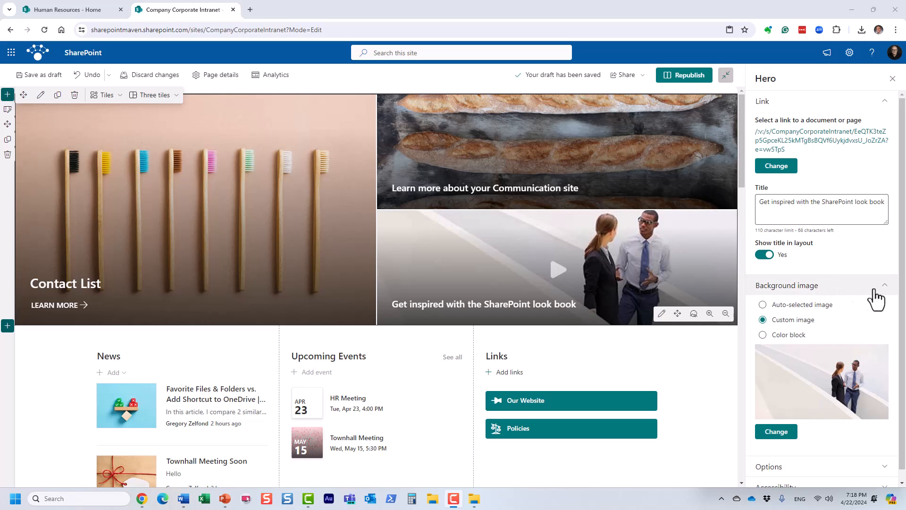
{"action": "left_click", "coordinate": [786, 306]}
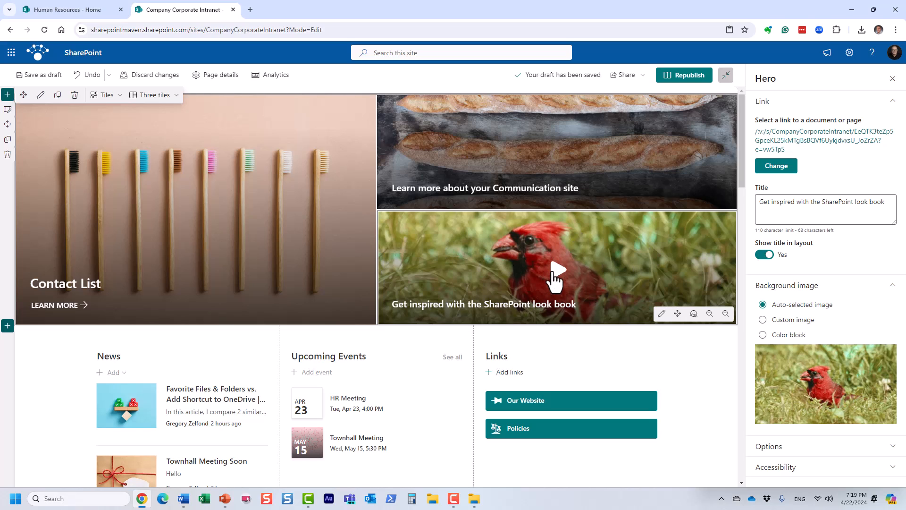
Republish the home page and play the bird video from its Hero tile.
{"action": "left_click", "coordinate": [706, 77]}
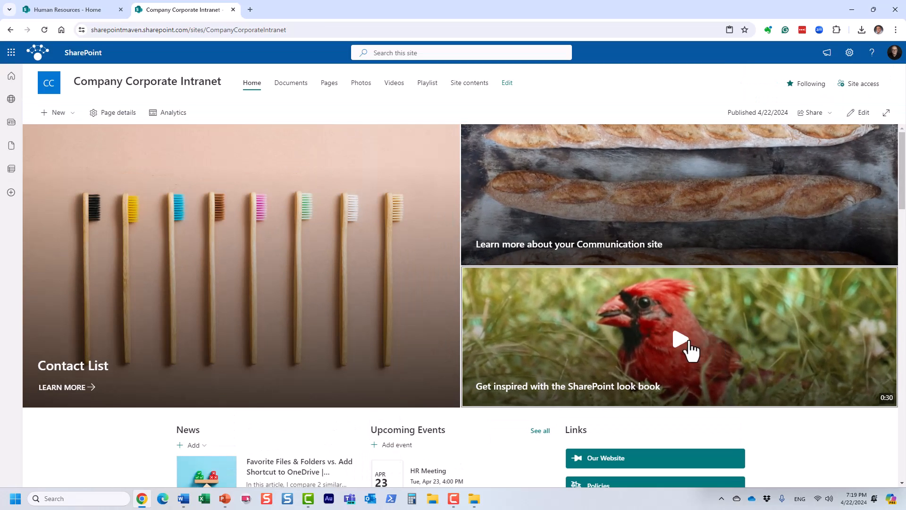
{"action": "left_click", "coordinate": [687, 349]}
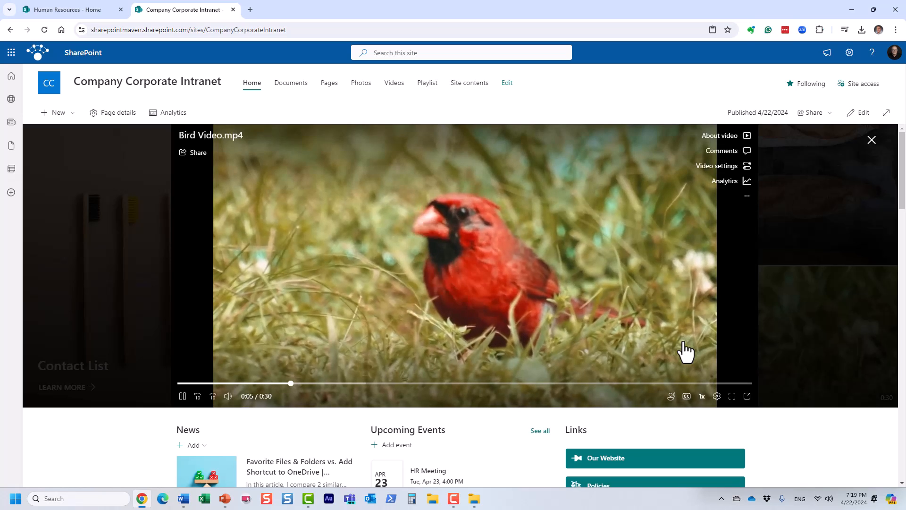
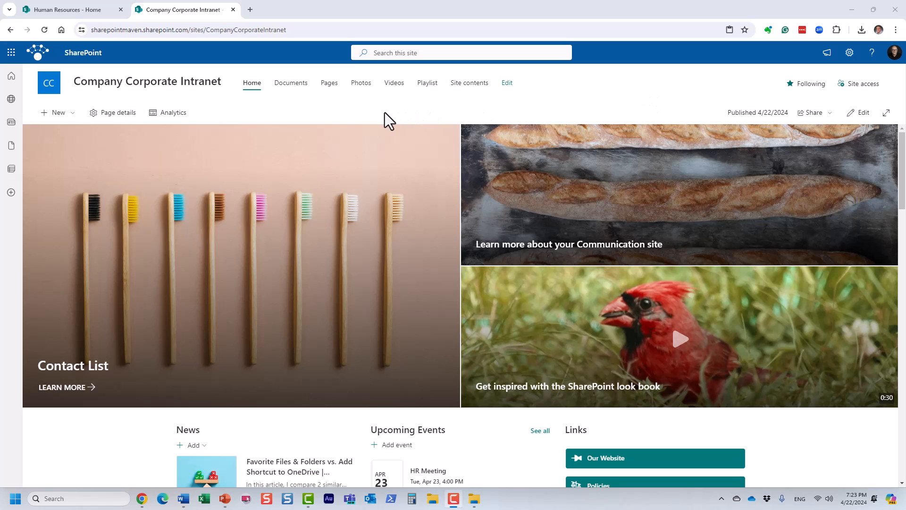
Review the home page's Hero, News, Events and Links sections and open the page for editing.
{"action": "scroll", "coordinate": [260, 180], "scroll_direction": "down", "scroll_amount": 7}
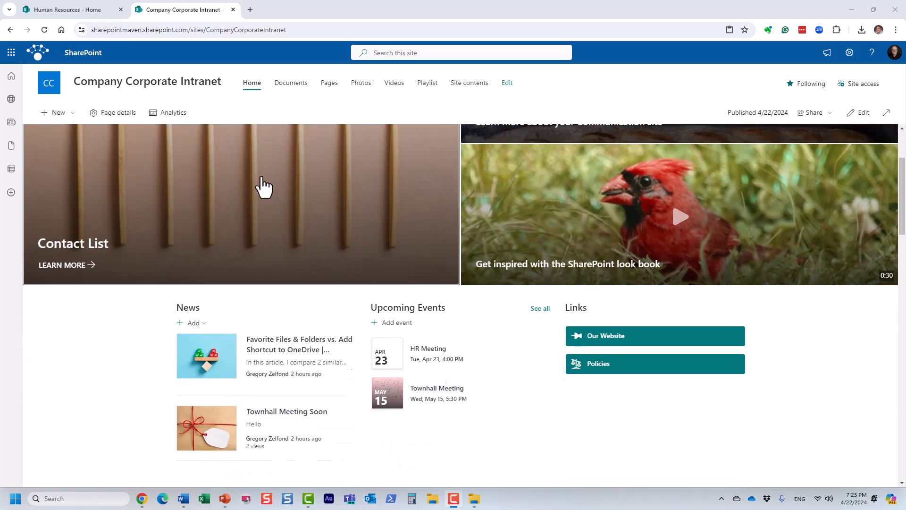
{"action": "scroll", "coordinate": [389, 237], "scroll_direction": "up", "scroll_amount": 7}
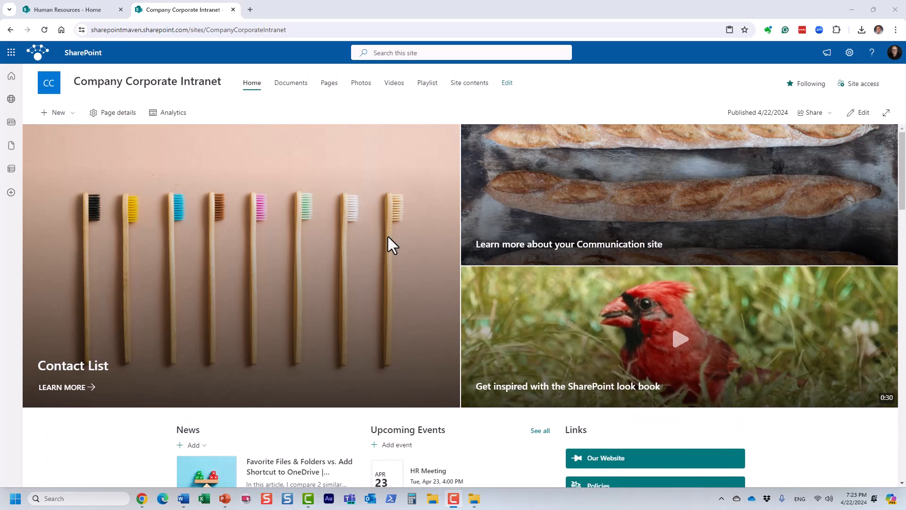
{"action": "scroll", "coordinate": [439, 270], "scroll_direction": "down", "scroll_amount": 3}
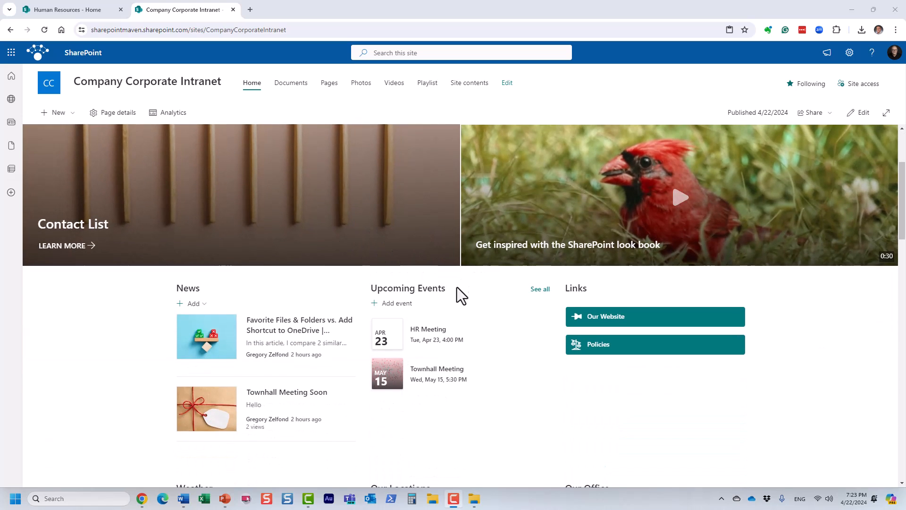
{"action": "scroll", "coordinate": [390, 246], "scroll_direction": "up", "scroll_amount": 3}
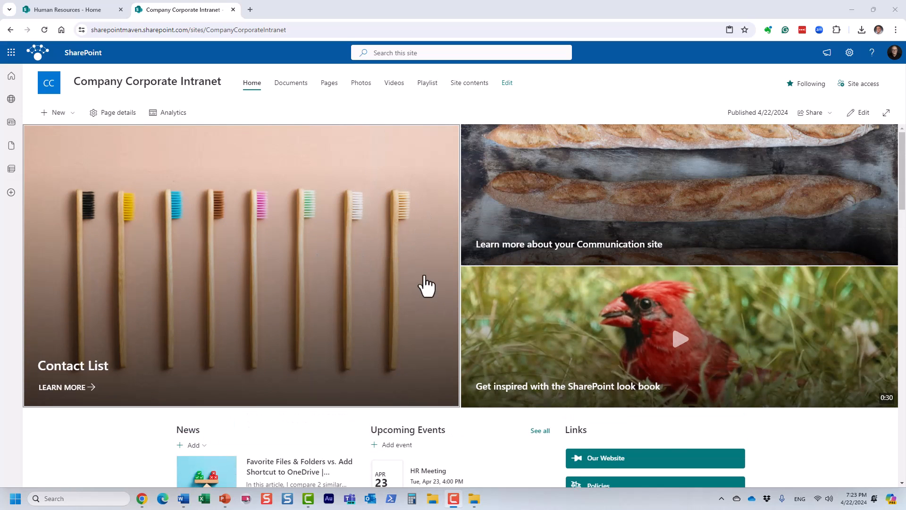
{"action": "left_click", "coordinate": [859, 118]}
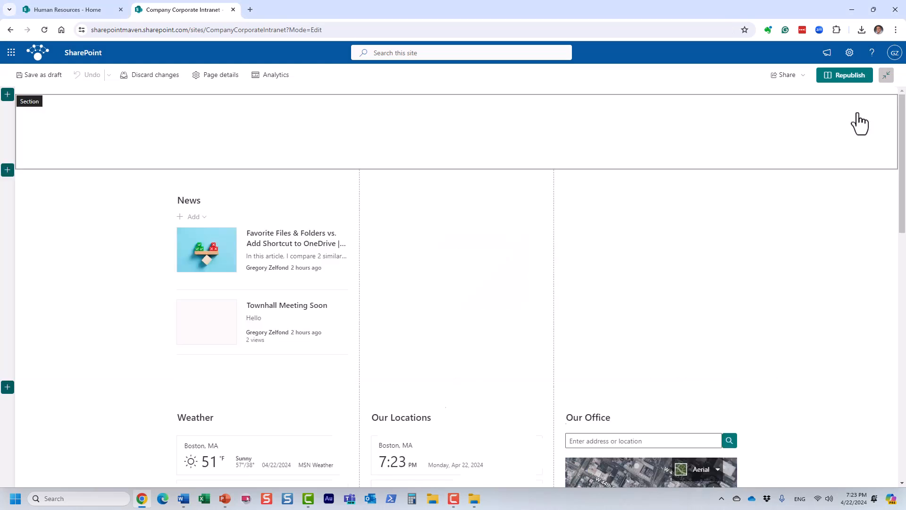
{"action": "scroll", "coordinate": [538, 314], "scroll_direction": "down", "scroll_amount": 3}
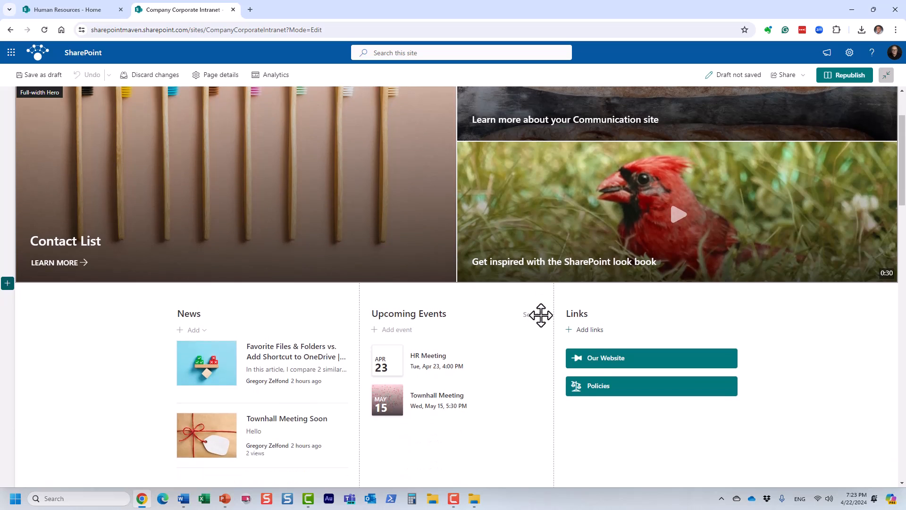
{"action": "scroll", "coordinate": [541, 315], "scroll_direction": "down", "scroll_amount": 2}
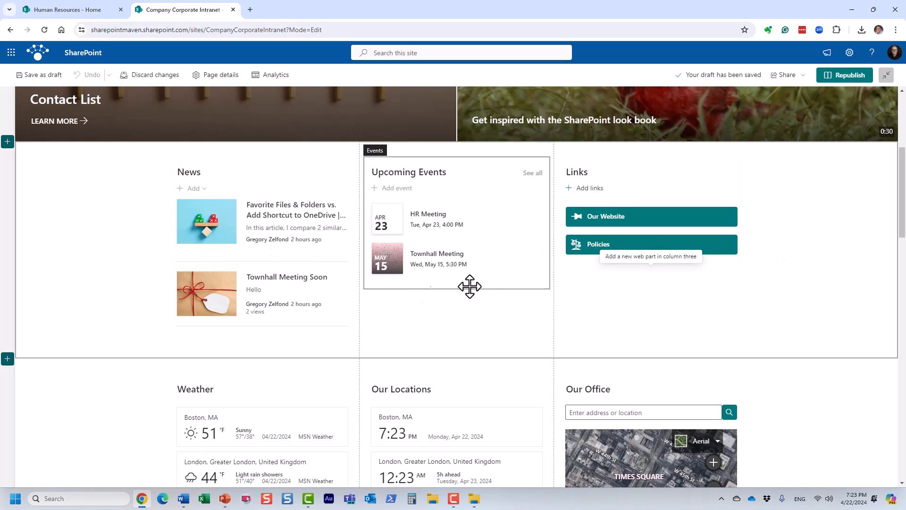
{"action": "scroll", "coordinate": [585, 331], "scroll_direction": "up", "scroll_amount": 5}
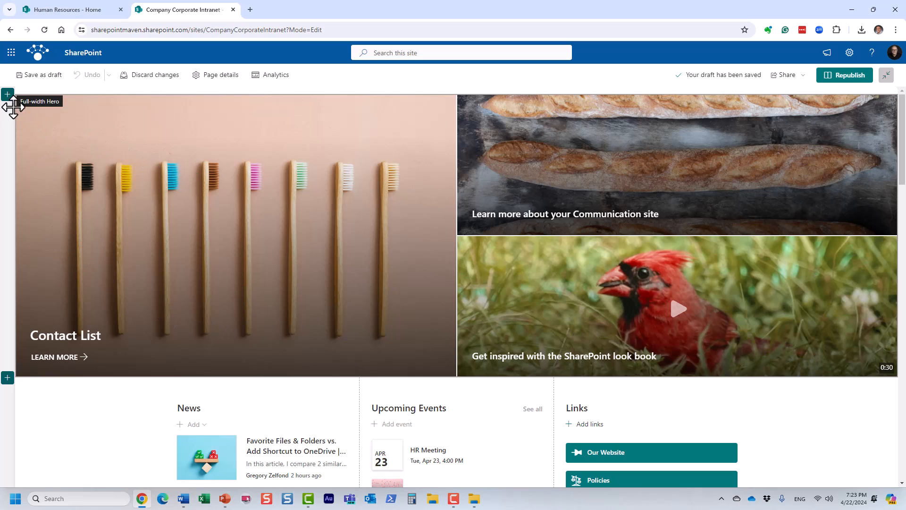
Check which section layouts are offered above the full-width Hero, including the vertical section option.
{"action": "left_click", "coordinate": [8, 95]}
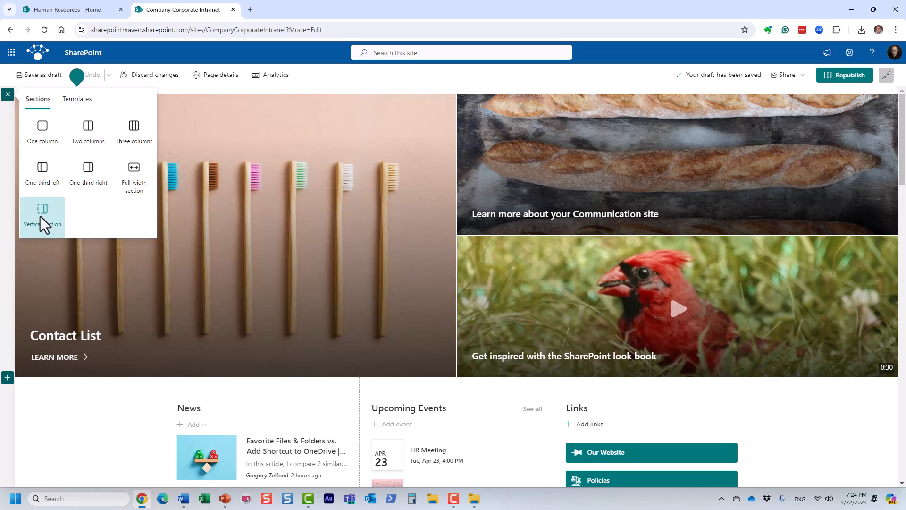
{"action": "scroll", "coordinate": [767, 396], "scroll_direction": "down", "scroll_amount": 2}
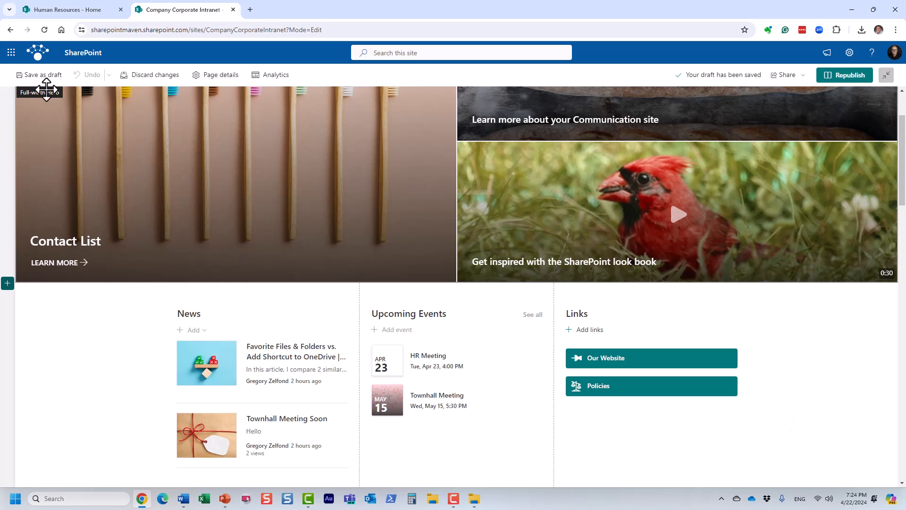
{"action": "scroll", "coordinate": [107, 201], "scroll_direction": "up", "scroll_amount": 2}
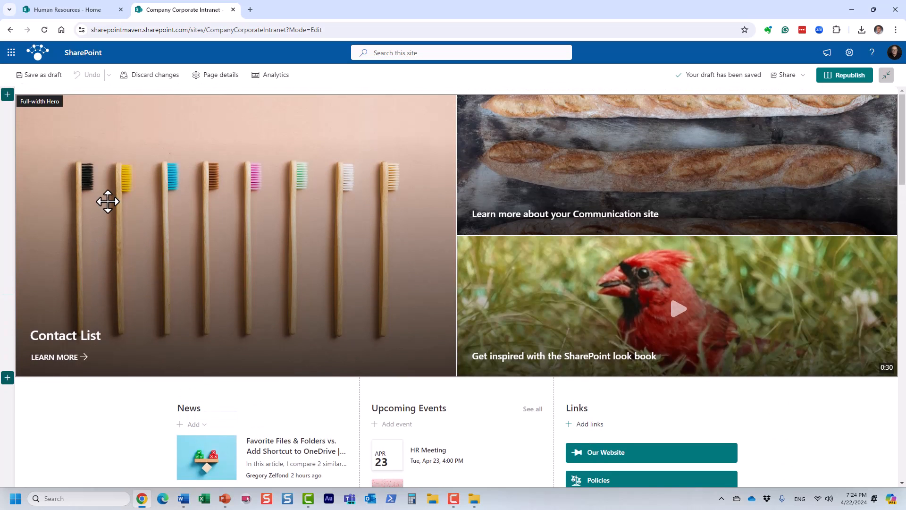
{"action": "left_click", "coordinate": [7, 94]}
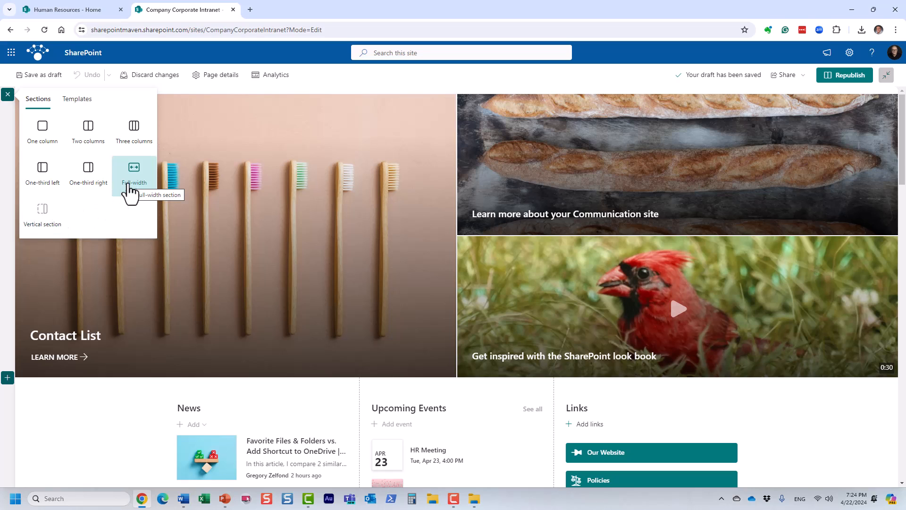
{"action": "left_click", "coordinate": [105, 407]}
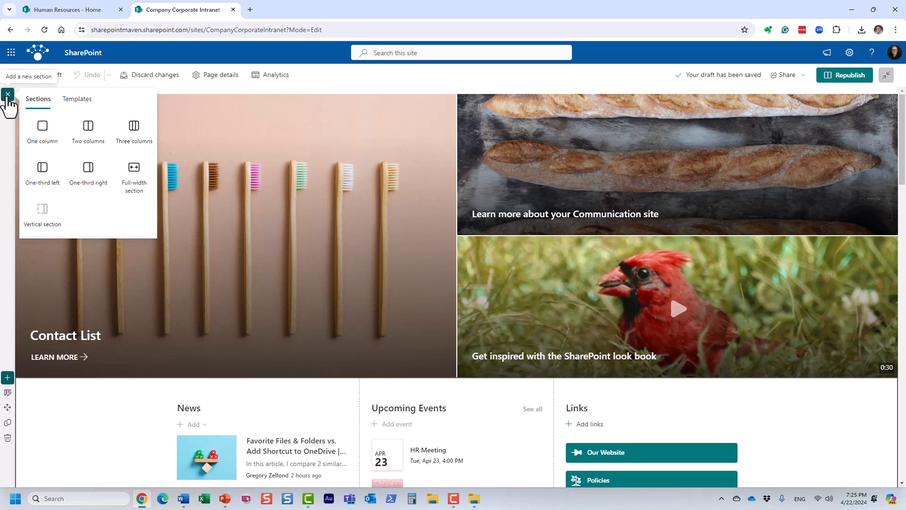
Add an empty full-width section above the Hero and delete it again.
{"action": "left_click", "coordinate": [131, 179]}
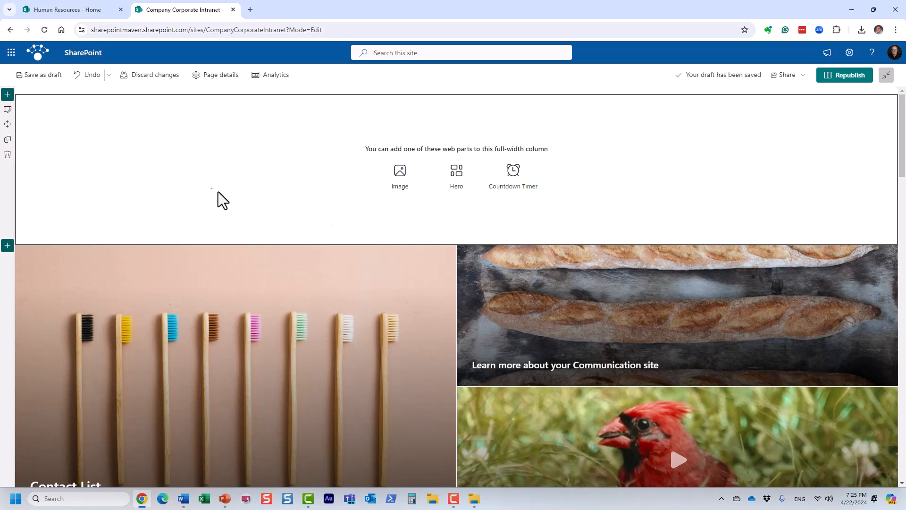
{"action": "left_click", "coordinate": [8, 155]}
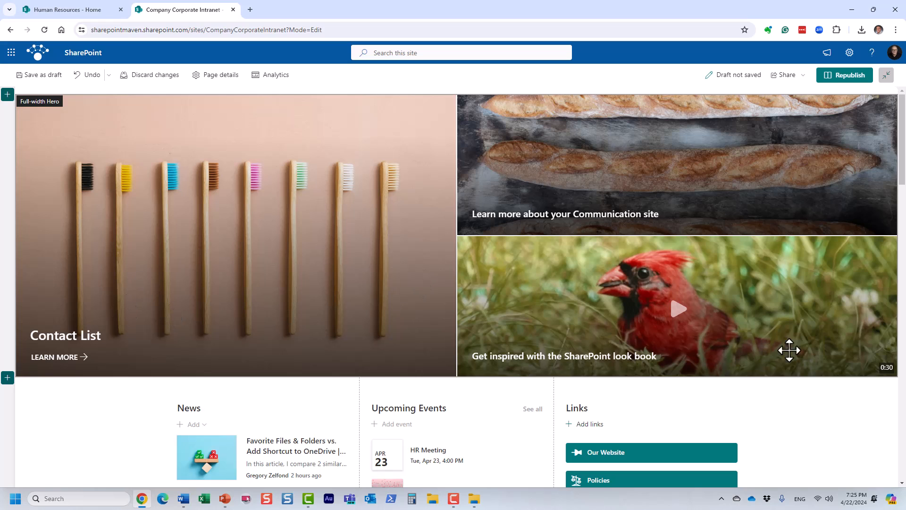
{"action": "scroll", "coordinate": [784, 350], "scroll_direction": "down", "scroll_amount": 4}
{"action": "scroll", "coordinate": [796, 315], "scroll_direction": "up", "scroll_amount": 4}
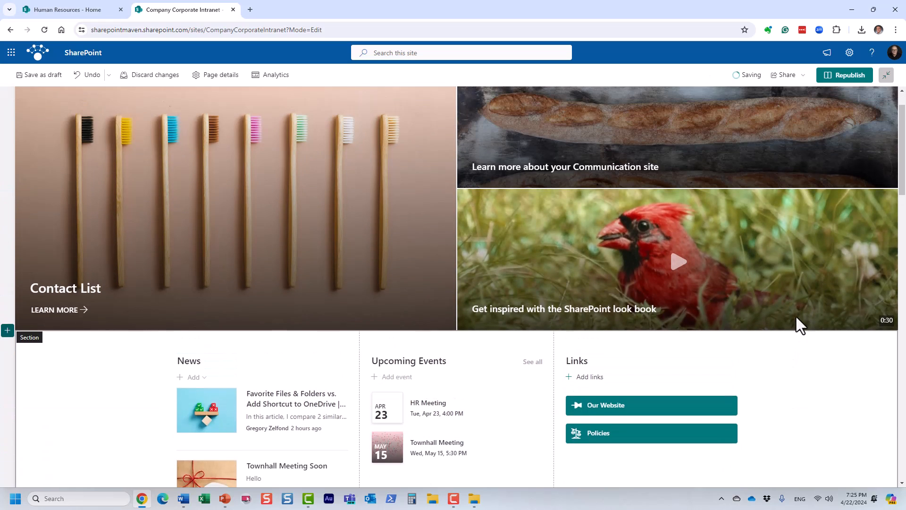
Add a one-column section at the start of the page and move the Hero web part into it.
{"action": "left_click", "coordinate": [8, 95]}
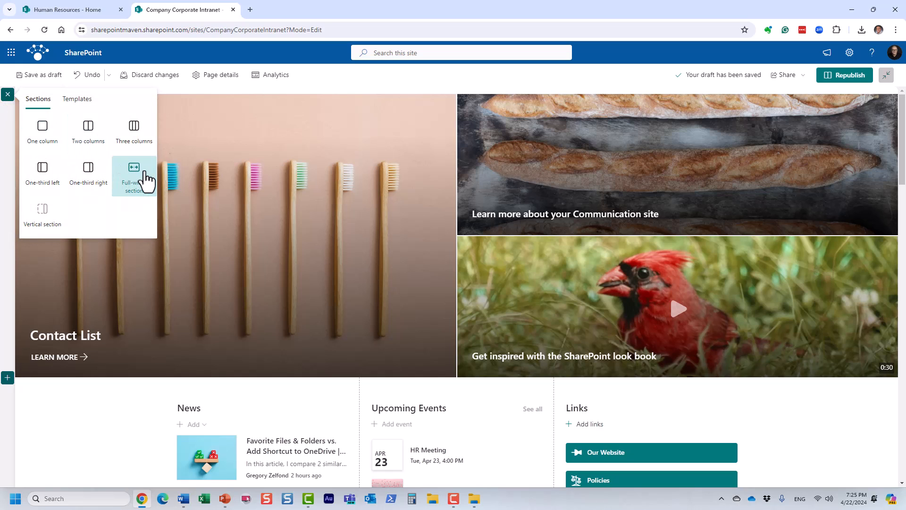
{"action": "left_click", "coordinate": [45, 137]}
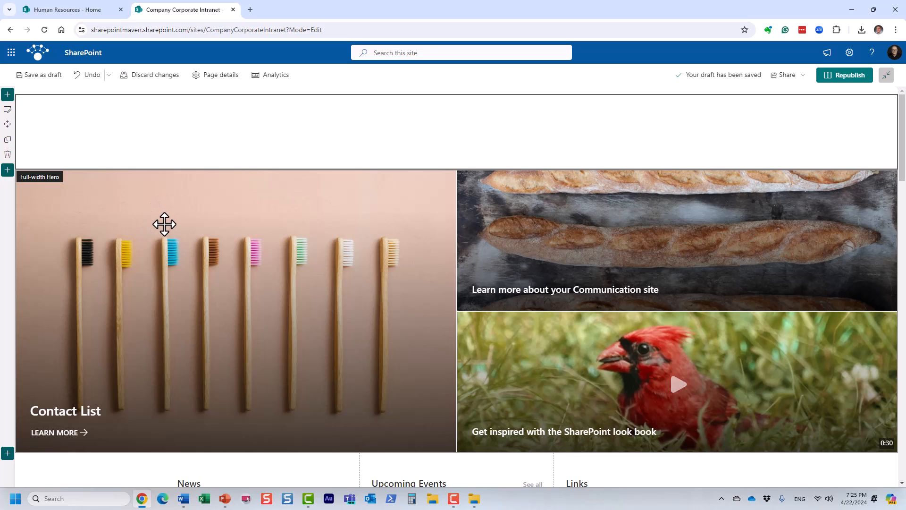
{"action": "left_click_drag", "start_coordinate": [174, 194], "coordinate": [184, 127]}
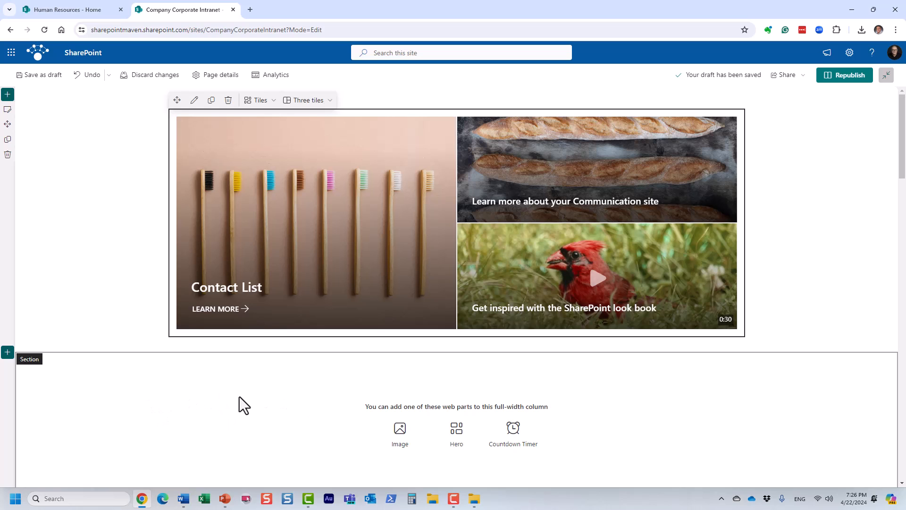
Delete the empty full-width section between the Hero and the News, Events and Links section.
{"action": "scroll", "coordinate": [210, 389], "scroll_direction": "down", "scroll_amount": 3}
{"action": "left_click", "coordinate": [183, 274]}
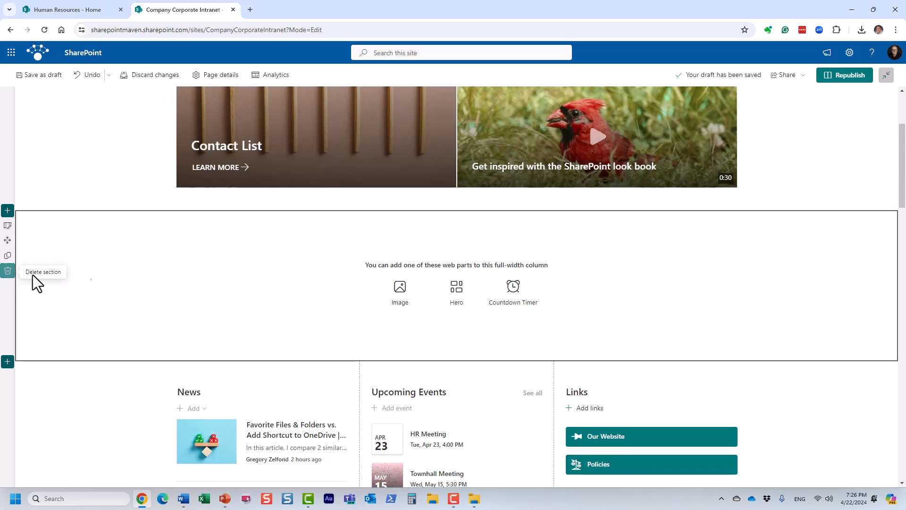
{"action": "left_click", "coordinate": [8, 211]}
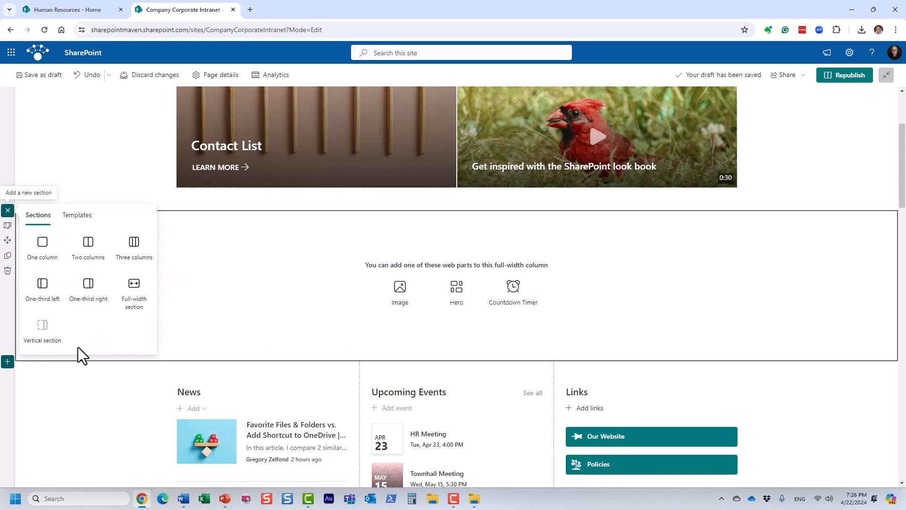
{"action": "left_click", "coordinate": [236, 287]}
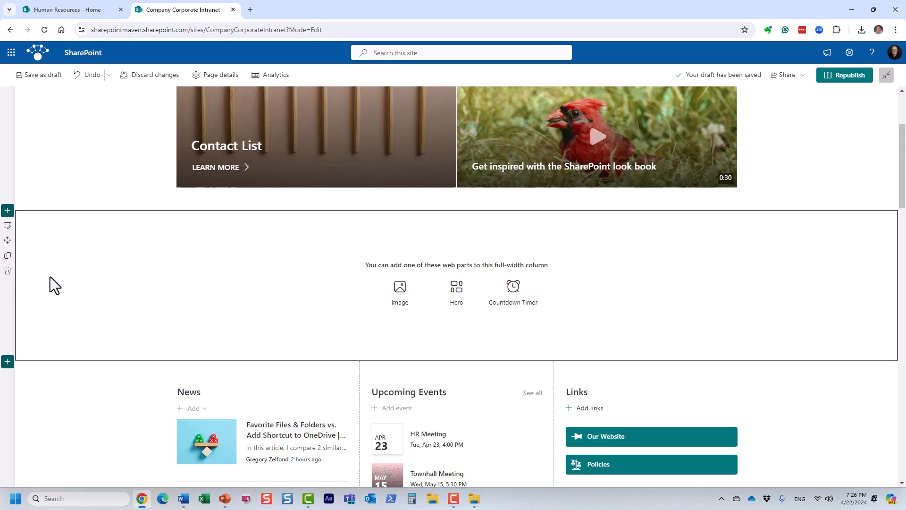
{"action": "left_click", "coordinate": [8, 270]}
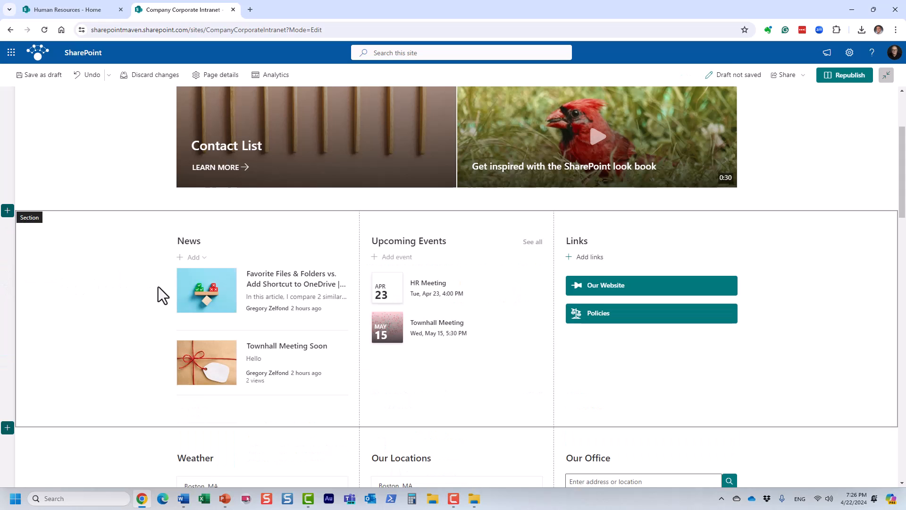
Add a vertical section to the page beside the Hero and the sections below it.
{"action": "scroll", "coordinate": [156, 288], "scroll_direction": "up", "scroll_amount": 3}
{"action": "left_click", "coordinate": [8, 96]}
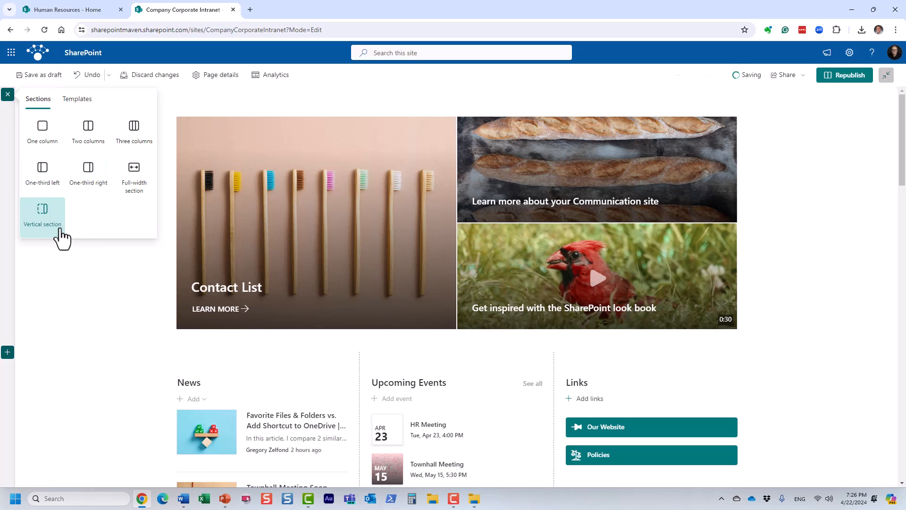
{"action": "left_click", "coordinate": [47, 213]}
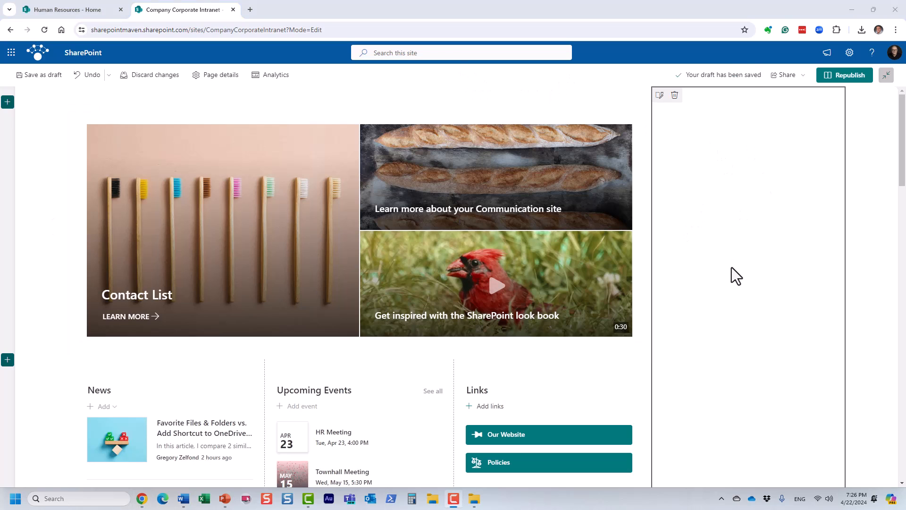
Try several backgrounds on the vertical section and settle on the light teal-to-yellow gradient.
{"action": "left_click", "coordinate": [660, 96]}
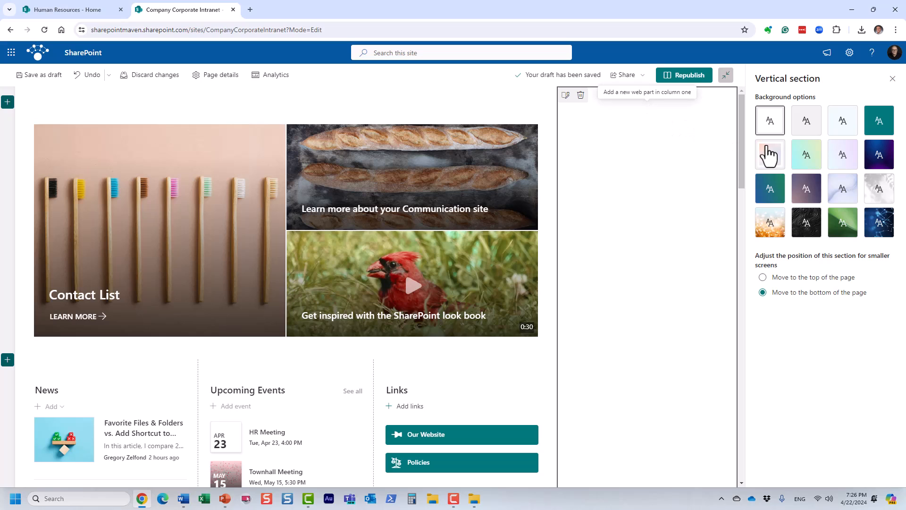
{"action": "left_click", "coordinate": [807, 122]}
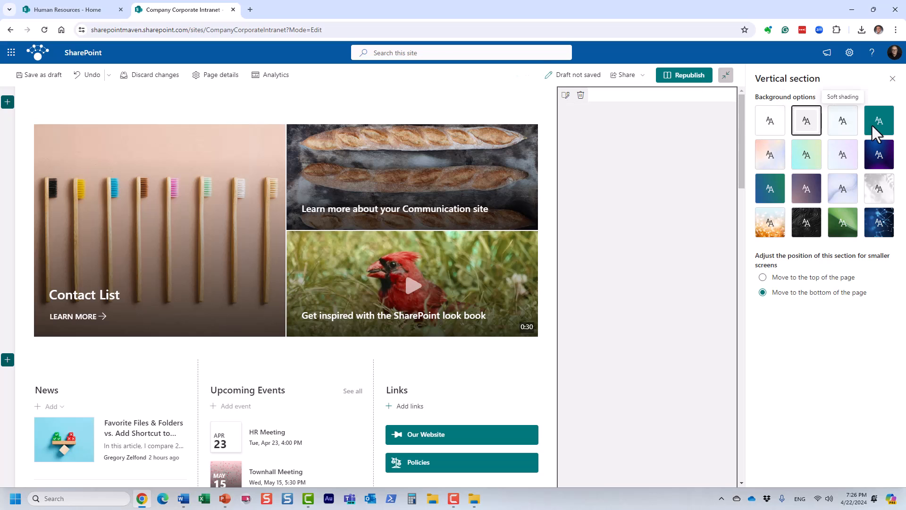
{"action": "left_click", "coordinate": [842, 122]}
{"action": "left_click", "coordinate": [879, 135]}
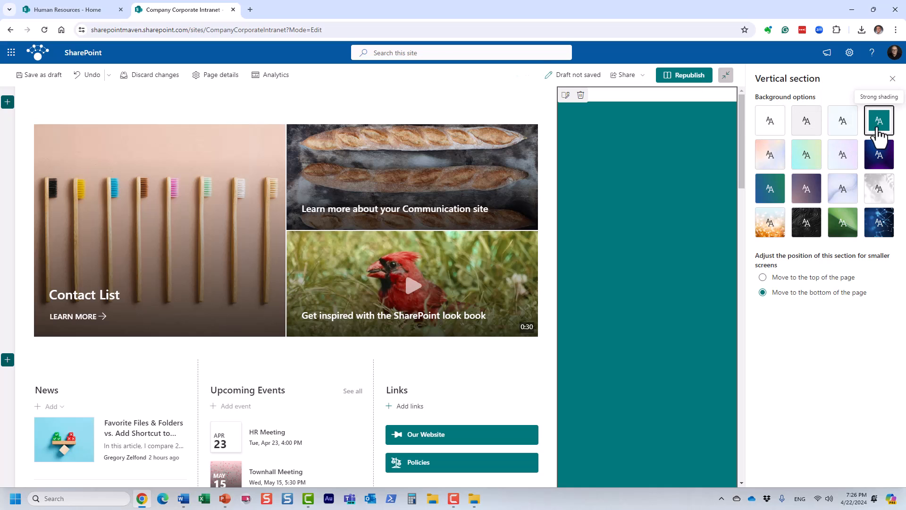
{"action": "left_click", "coordinate": [836, 163]}
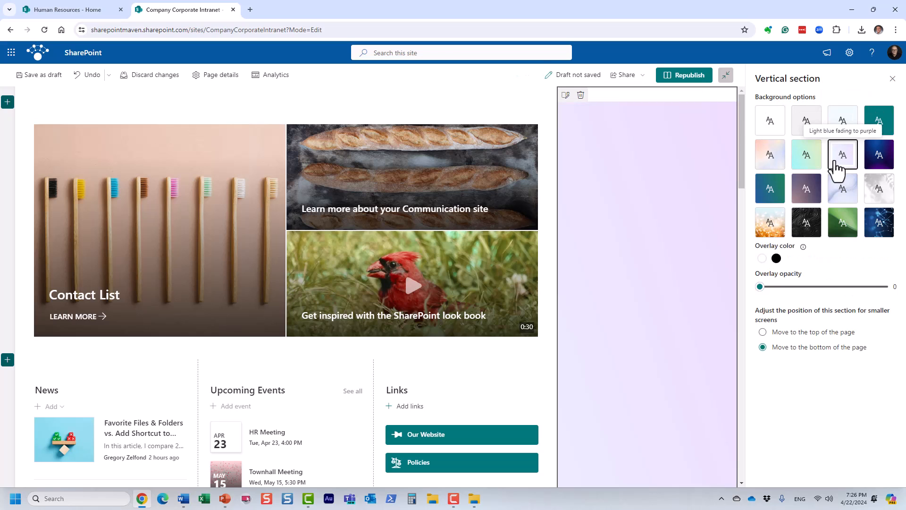
{"action": "left_click", "coordinate": [810, 158]}
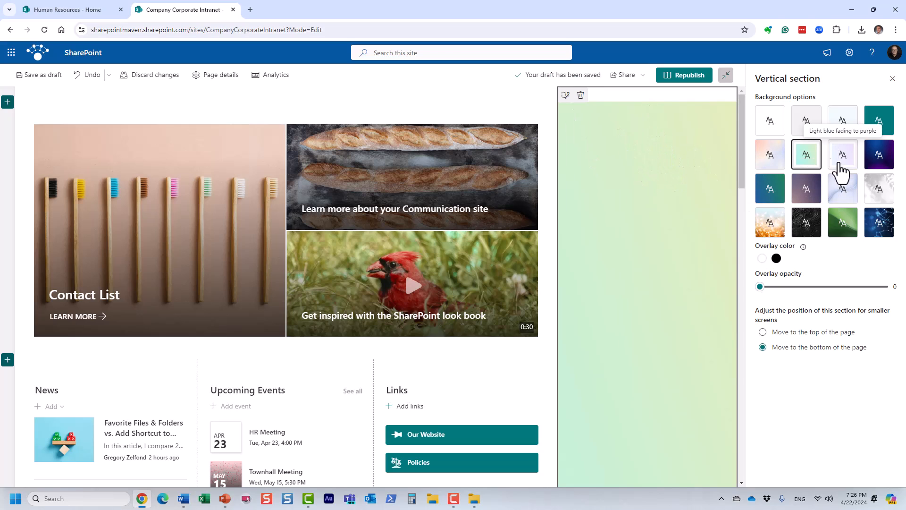
{"action": "left_click", "coordinate": [766, 158]}
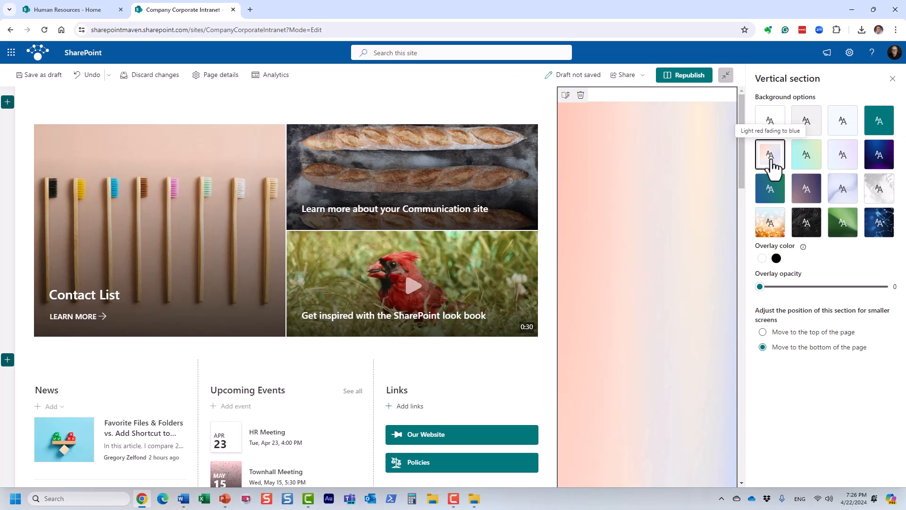
{"action": "left_click", "coordinate": [797, 160]}
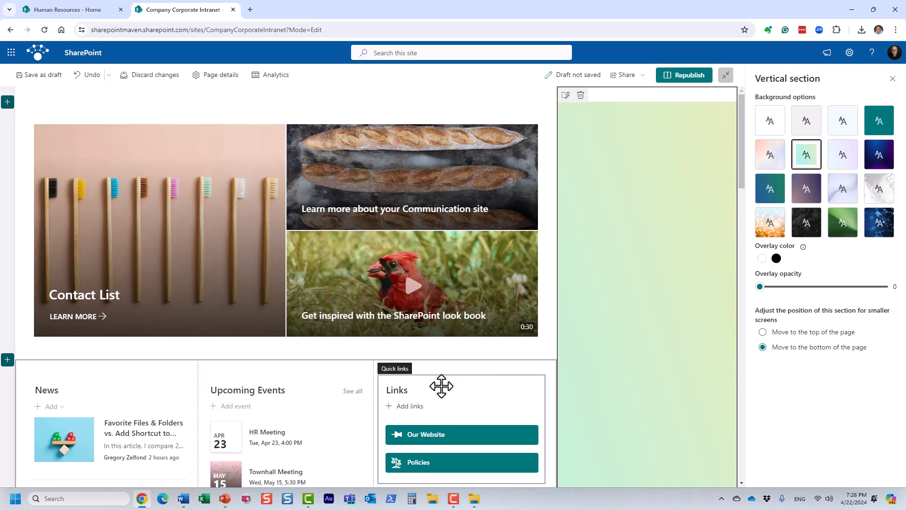
{"action": "left_click", "coordinate": [893, 77]}
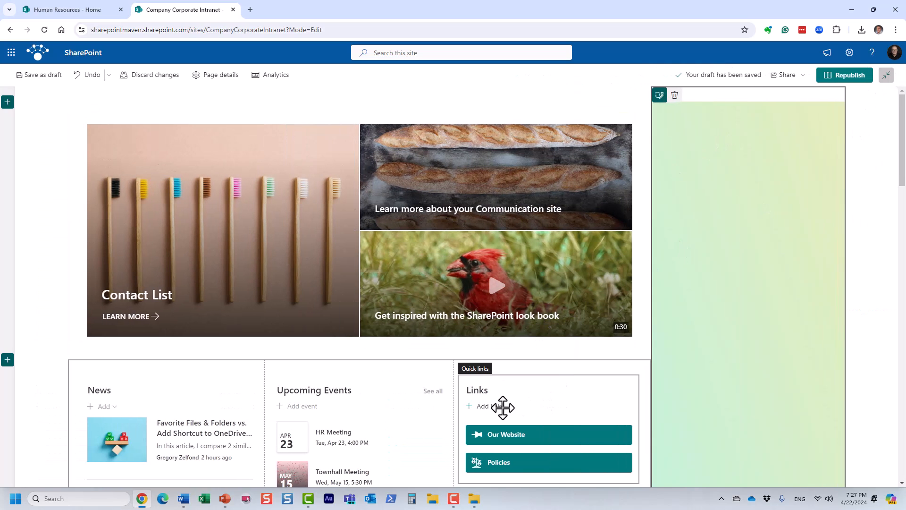
Move the Links and Weather web parts into the vertical section, with Weather below Links.
{"action": "left_click_drag", "start_coordinate": [484, 393], "coordinate": [704, 134]}
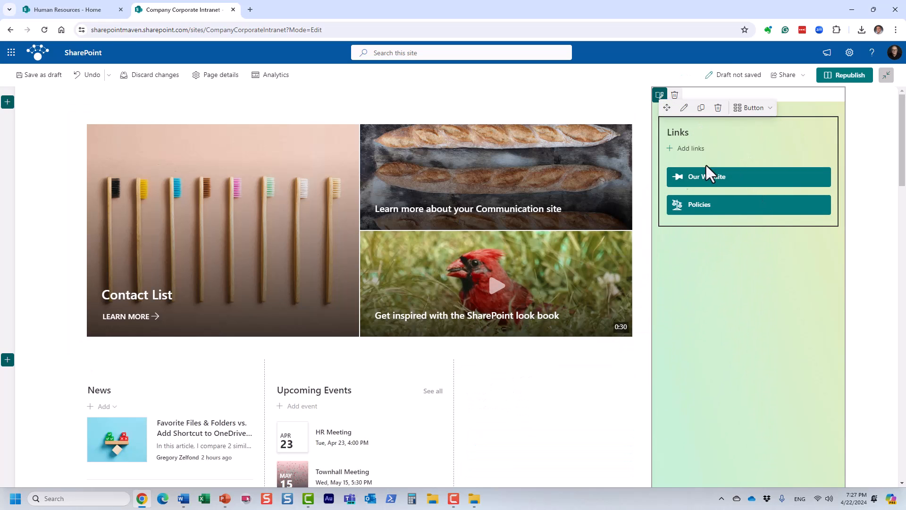
{"action": "scroll", "coordinate": [576, 321], "scroll_direction": "down", "scroll_amount": 6}
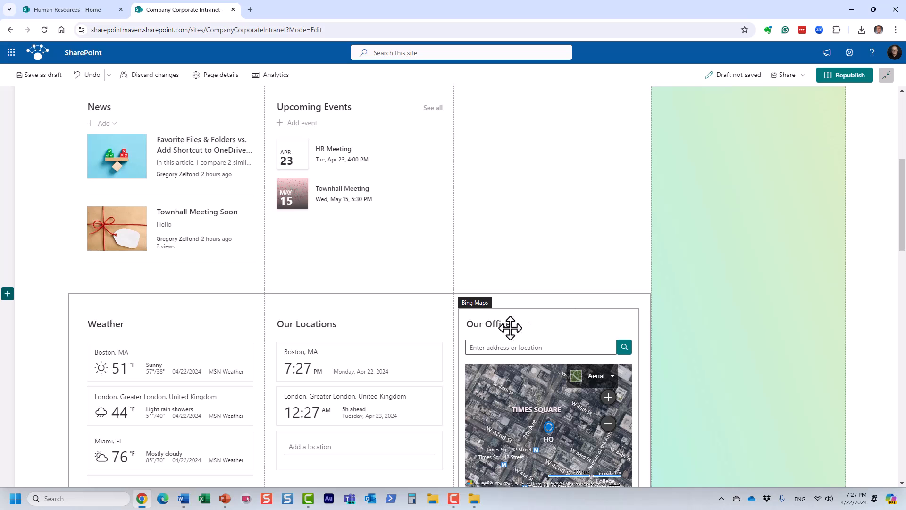
{"action": "scroll", "coordinate": [456, 340], "scroll_direction": "down", "scroll_amount": 3}
{"action": "left_click_drag", "start_coordinate": [127, 179], "coordinate": [696, 265]}
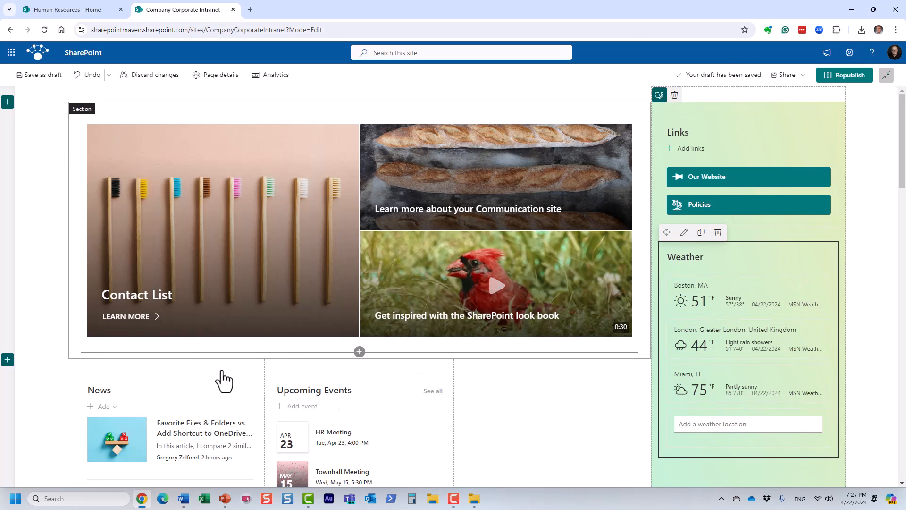
Move the Our Office map into the empty third column beside Upcoming Events.
{"action": "scroll", "coordinate": [501, 354], "scroll_direction": "down", "scroll_amount": 6}
{"action": "left_click_drag", "start_coordinate": [500, 350], "coordinate": [502, 155]}
{"action": "scroll", "coordinate": [340, 372], "scroll_direction": "up", "scroll_amount": 5}
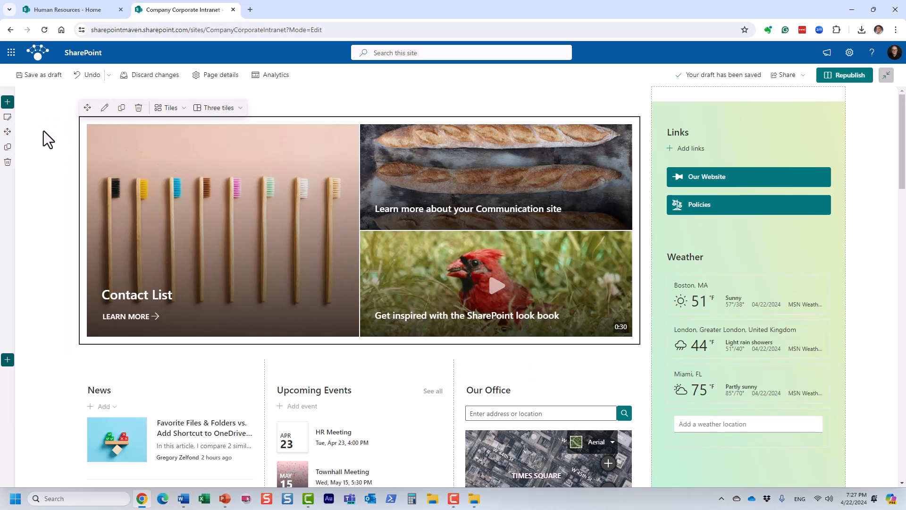
Try the two-column layout on the Hero section and settle on the One-third right layout.
{"action": "left_click", "coordinate": [8, 118]}
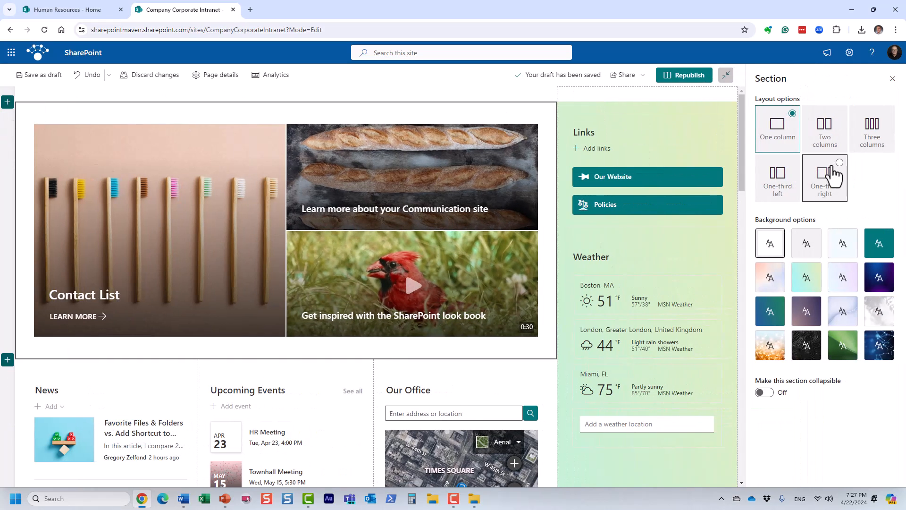
{"action": "left_click", "coordinate": [826, 142]}
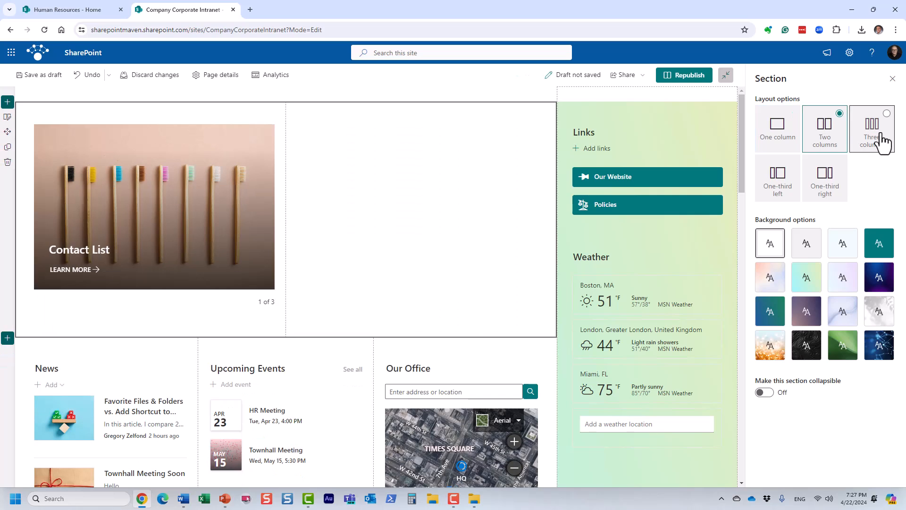
{"action": "left_click", "coordinate": [824, 180]}
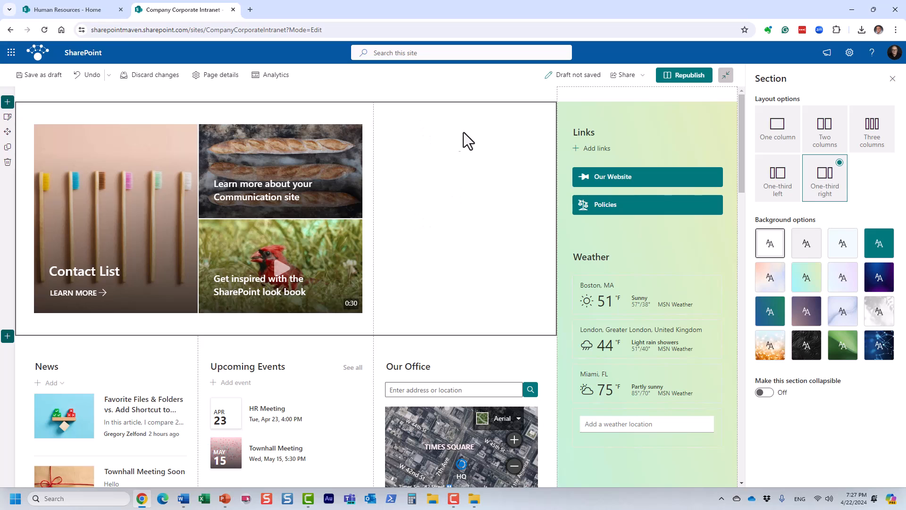
Move the News web part into the empty one-third column beside the Hero.
{"action": "scroll", "coordinate": [297, 357], "scroll_direction": "down", "scroll_amount": 4}
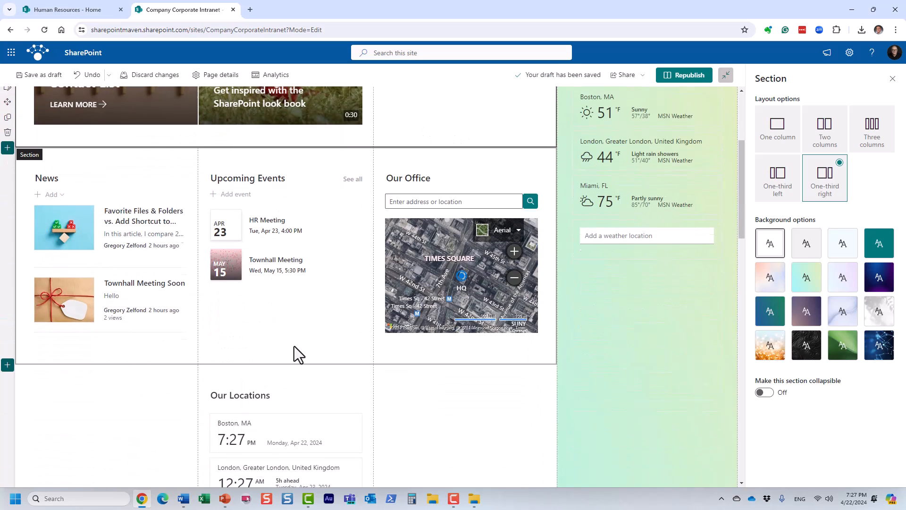
{"action": "scroll", "coordinate": [296, 357], "scroll_direction": "up", "scroll_amount": 4}
{"action": "scroll", "coordinate": [259, 358], "scroll_direction": "down", "scroll_amount": 3}
{"action": "scroll", "coordinate": [182, 364], "scroll_direction": "up", "scroll_amount": 2}
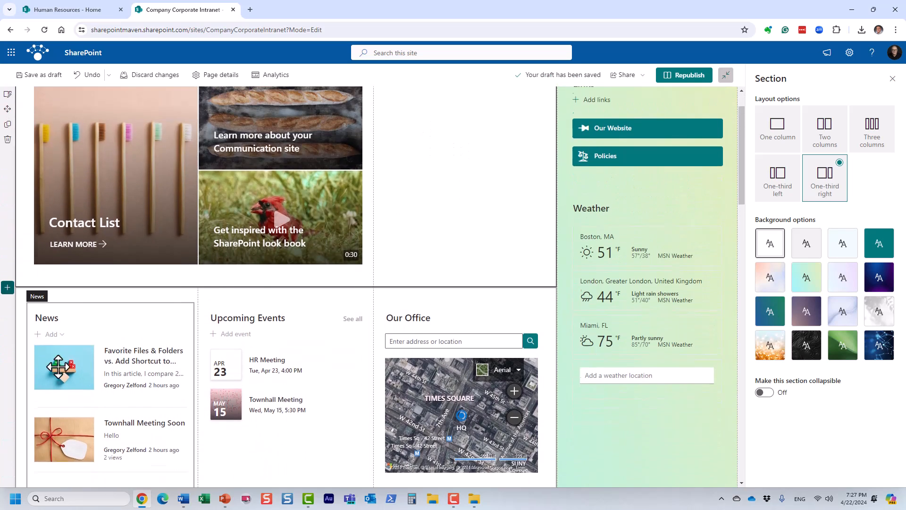
{"action": "left_click_drag", "start_coordinate": [46, 318], "coordinate": [433, 170]}
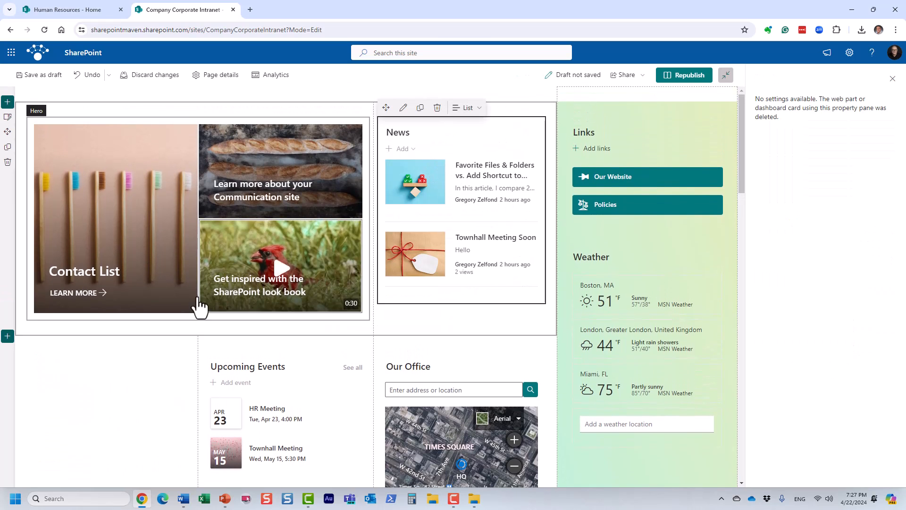
Move the "Please submit the form" web part beside Our Locations and the image gallery into the empty column beside Upcoming Events.
{"action": "scroll", "coordinate": [160, 410], "scroll_direction": "down", "scroll_amount": 8}
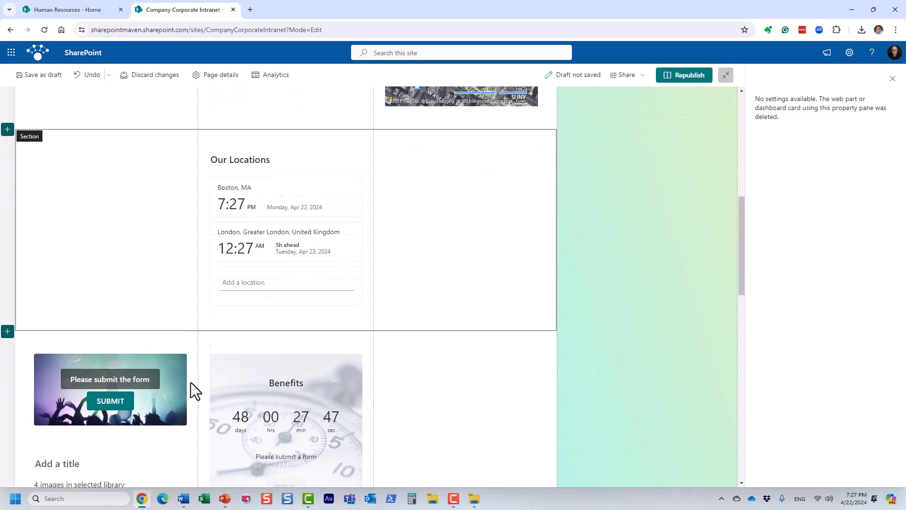
{"action": "left_click_drag", "start_coordinate": [129, 344], "coordinate": [129, 152]}
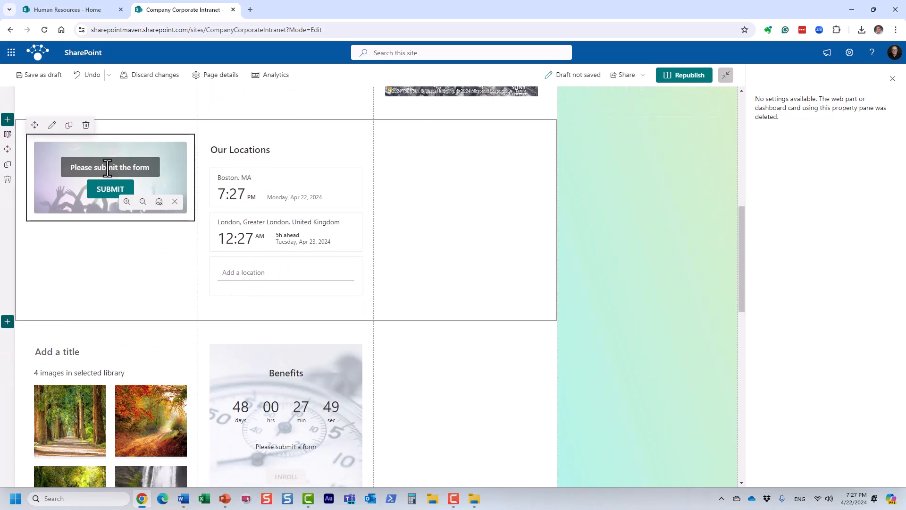
{"action": "left_click_drag", "start_coordinate": [81, 406], "coordinate": [101, 194]}
Move the Benefits countdown into the vertical section below Weather.
{"action": "scroll", "coordinate": [277, 354], "scroll_direction": "down", "scroll_amount": 7}
{"action": "left_click_drag", "start_coordinate": [308, 356], "coordinate": [614, 240]}
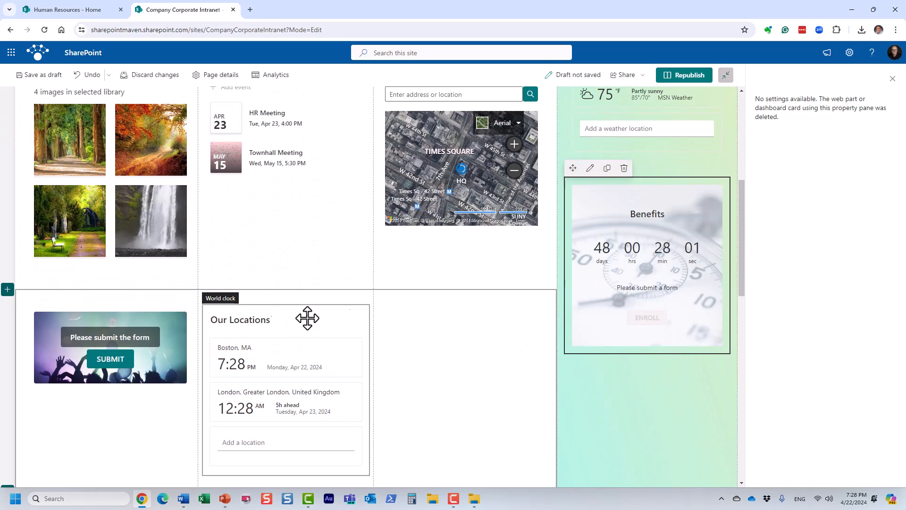
Give the Hero and News section the same light teal-to-yellow gradient background as the vertical section.
{"action": "scroll", "coordinate": [434, 341], "scroll_direction": "up", "scroll_amount": 6}
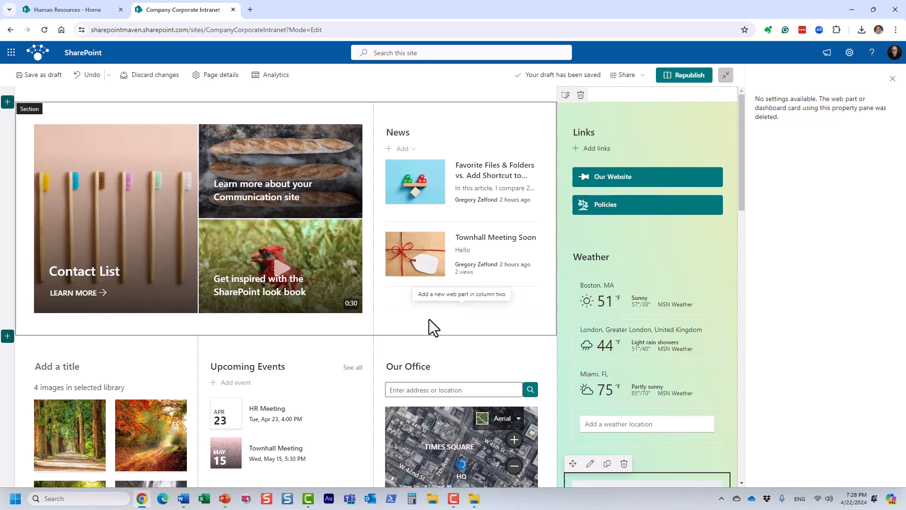
{"action": "left_click", "coordinate": [429, 324]}
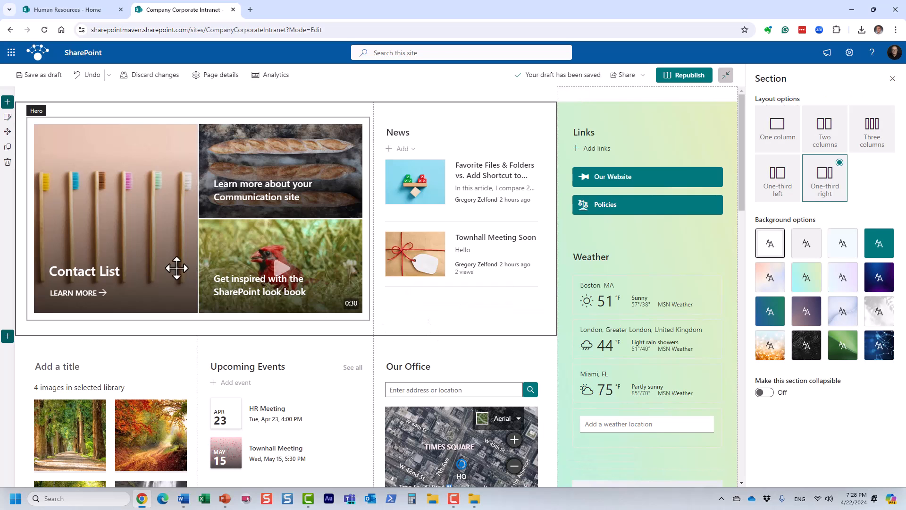
{"action": "left_click", "coordinate": [806, 245]}
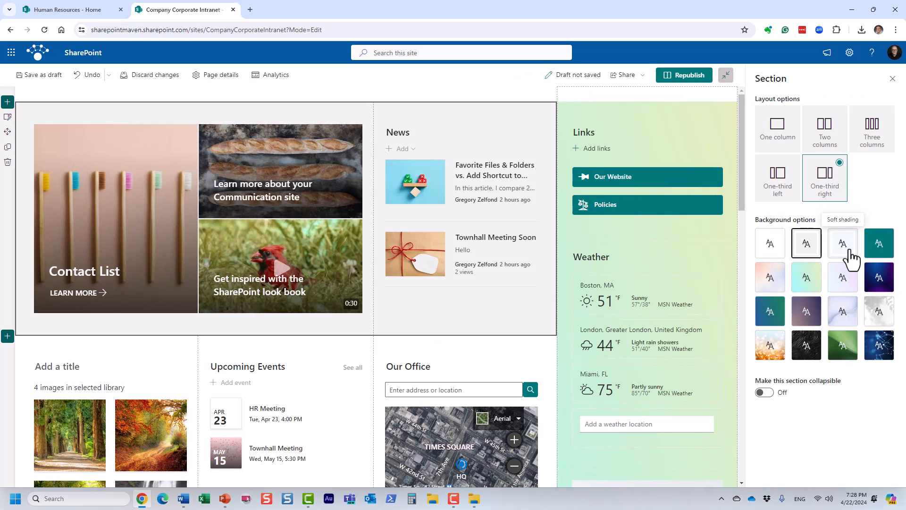
{"action": "left_click", "coordinate": [813, 286]}
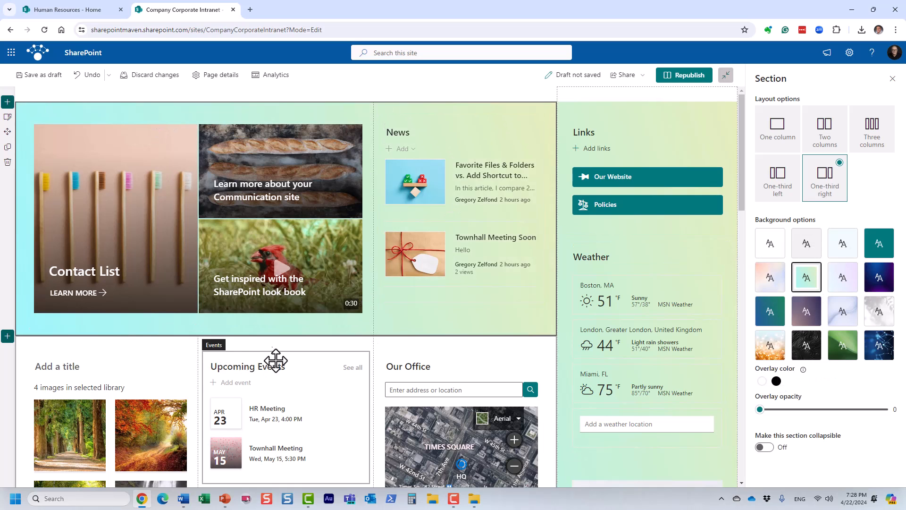
Apply the Soft shading background to the section with the image gallery, Upcoming Events and Our Office.
{"action": "left_click", "coordinate": [134, 361]}
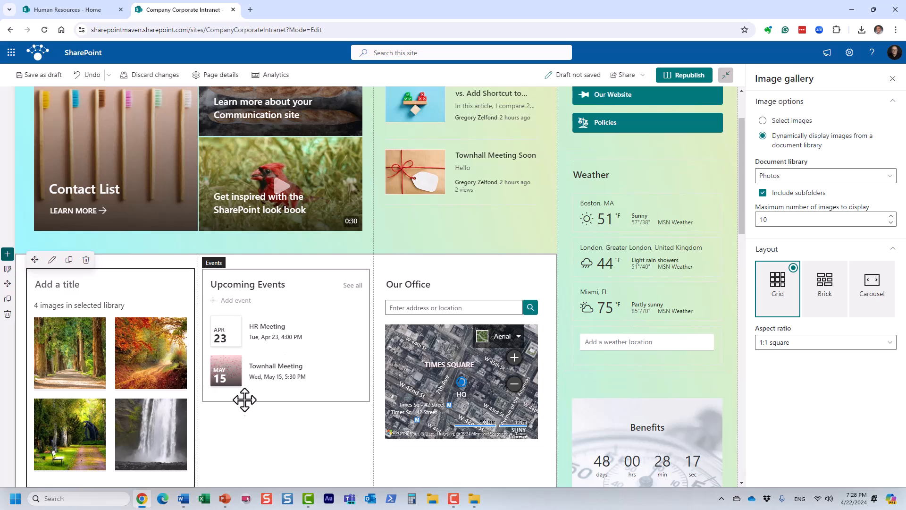
{"action": "left_click", "coordinate": [264, 433]}
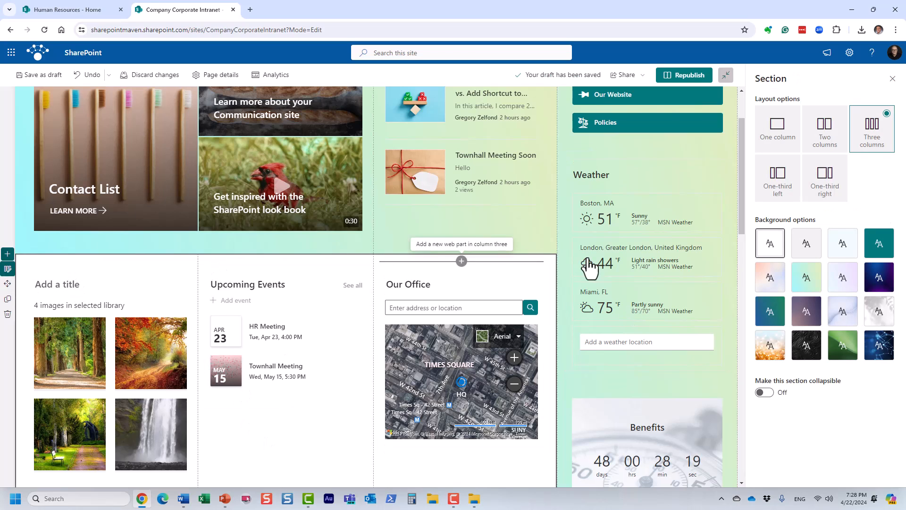
{"action": "left_click", "coordinate": [844, 261]}
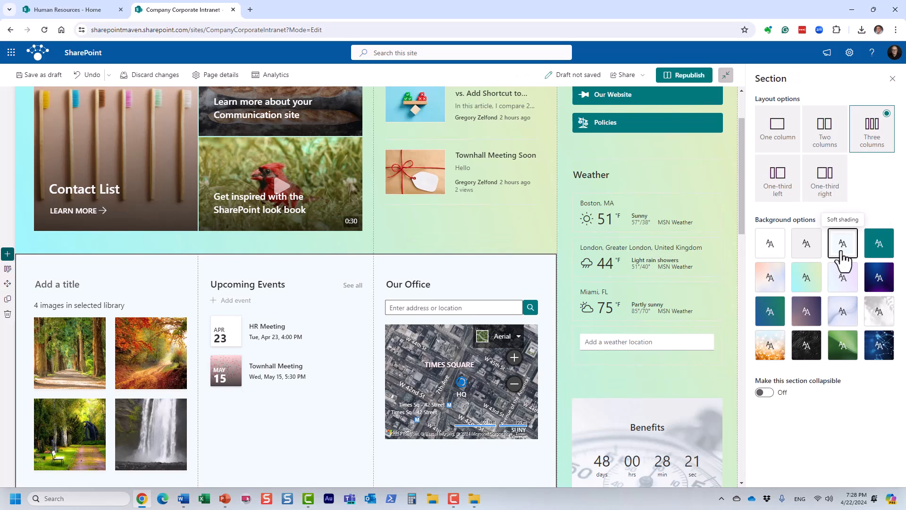
{"action": "left_click", "coordinate": [893, 79]}
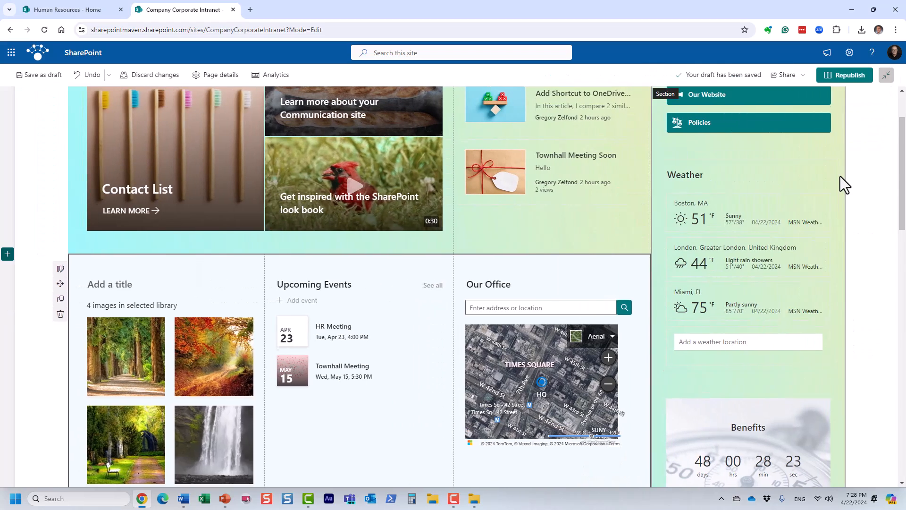
Republish the home page and review its new layout from the Hero down to the Videos section.
{"action": "scroll", "coordinate": [840, 177], "scroll_direction": "up", "scroll_amount": 2}
{"action": "left_click", "coordinate": [845, 76]}
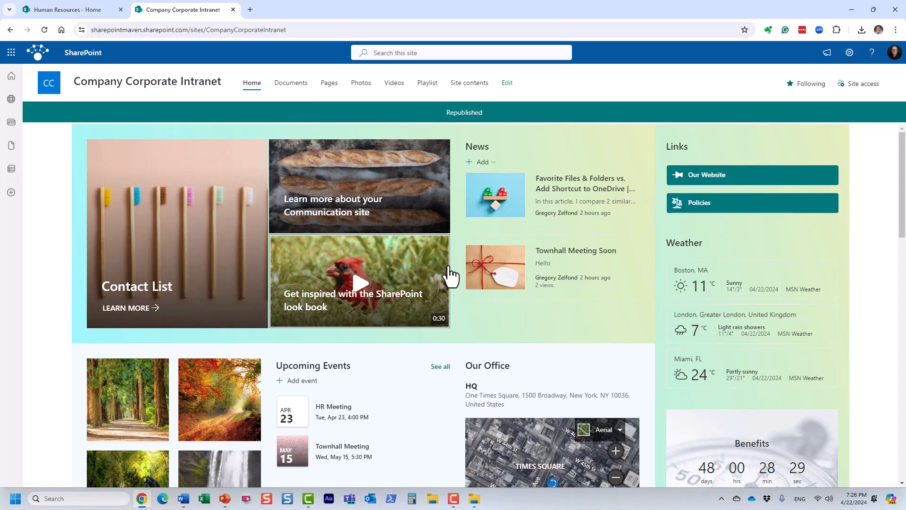
{"action": "scroll", "coordinate": [451, 276], "scroll_direction": "down", "scroll_amount": 3}
{"action": "scroll", "coordinate": [448, 266], "scroll_direction": "up", "scroll_amount": 3}
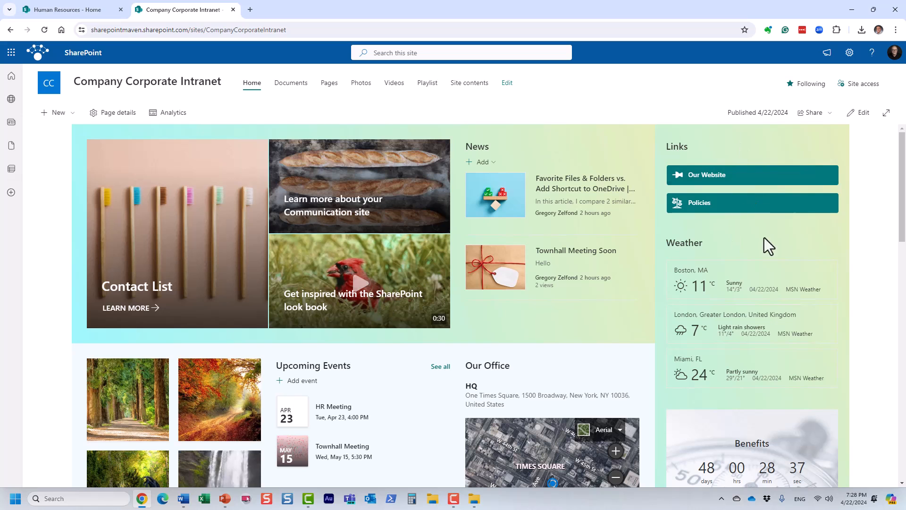
{"action": "scroll", "coordinate": [762, 347], "scroll_direction": "down", "scroll_amount": 4}
{"action": "scroll", "coordinate": [762, 354], "scroll_direction": "down", "scroll_amount": 4}
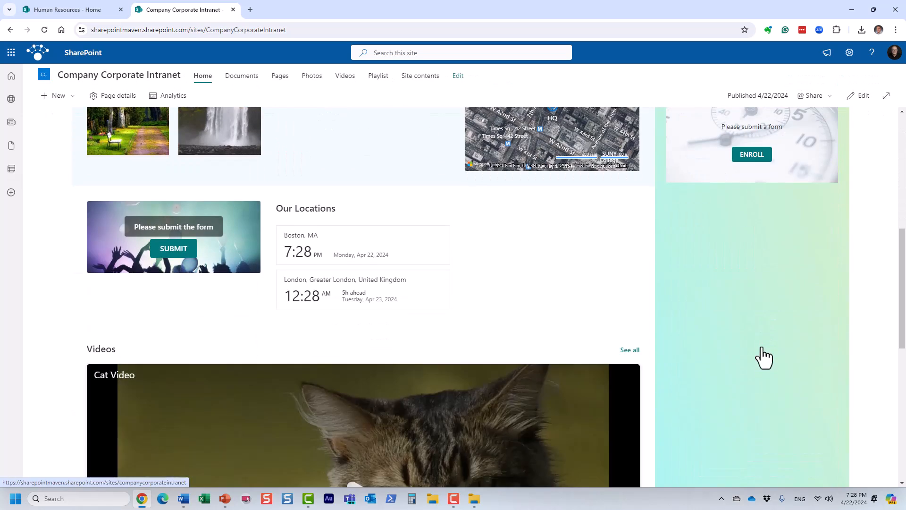
{"action": "scroll", "coordinate": [762, 358], "scroll_direction": "up", "scroll_amount": 4}
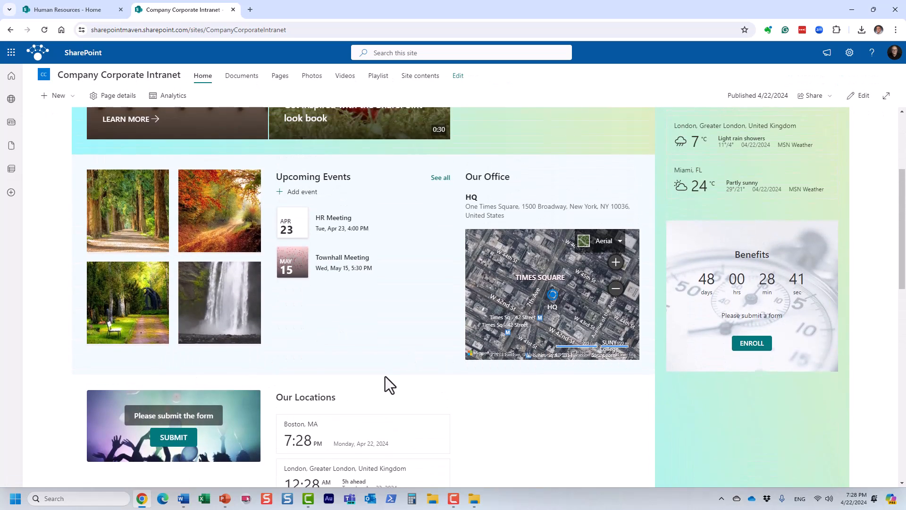
Try the Red and Periwinkle Microsoft themes on the intranet site and check how they recolour the home page.
{"action": "scroll", "coordinate": [403, 338], "scroll_direction": "up", "scroll_amount": 4}
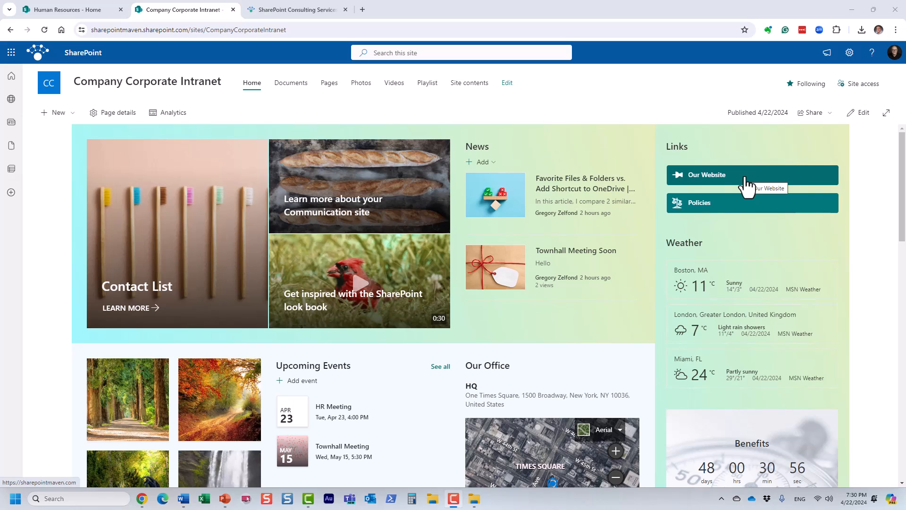
{"action": "left_click", "coordinate": [851, 57]}
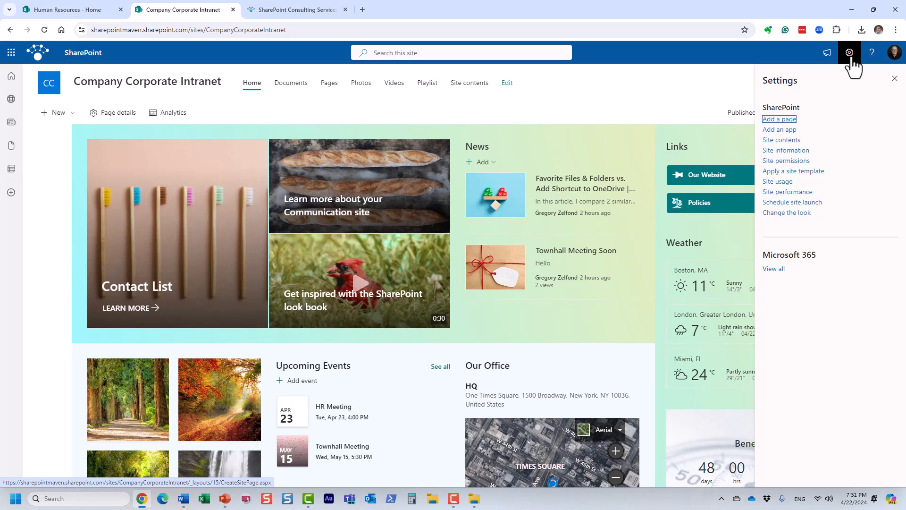
{"action": "left_click", "coordinate": [791, 213]}
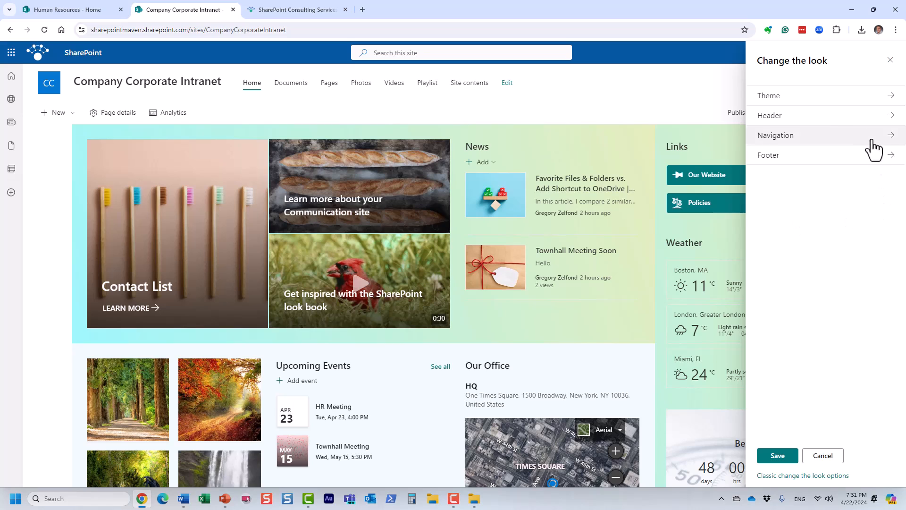
{"action": "left_click", "coordinate": [782, 99]}
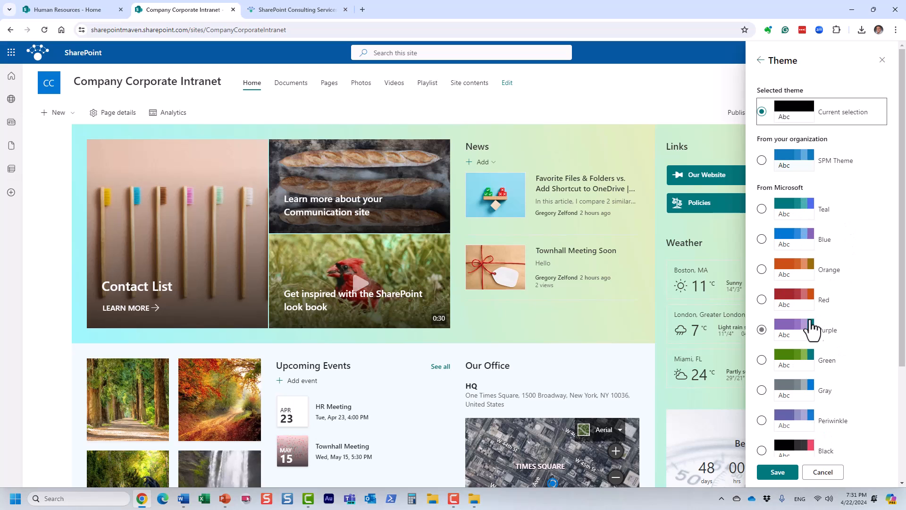
{"action": "left_click", "coordinate": [762, 299]}
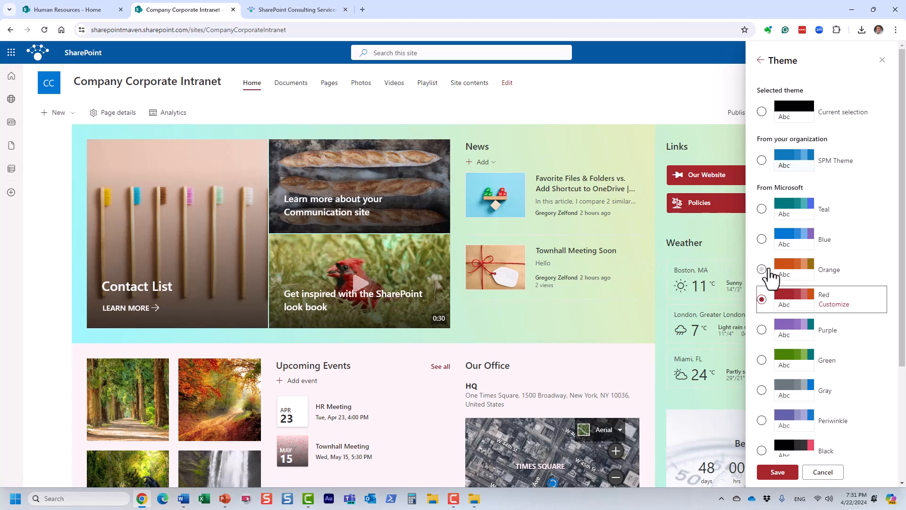
{"action": "left_click", "coordinate": [762, 420]}
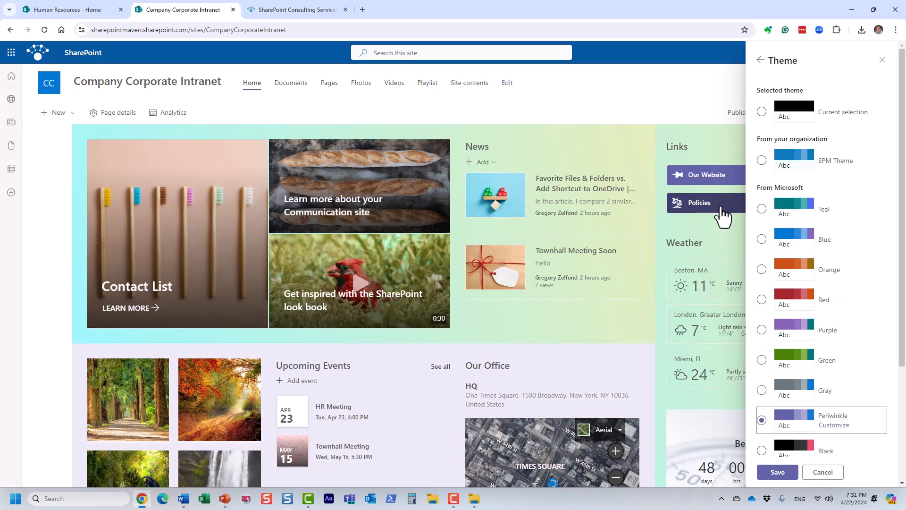
{"action": "left_click", "coordinate": [762, 301]}
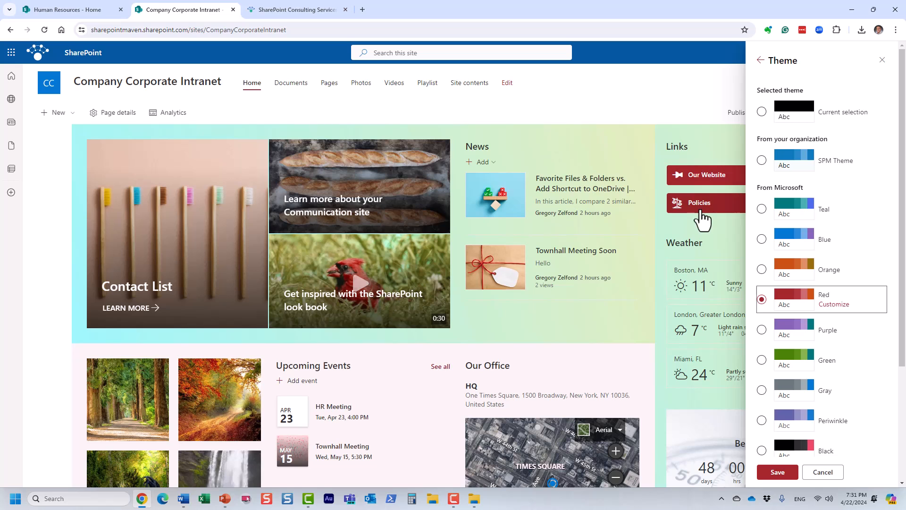
{"action": "scroll", "coordinate": [684, 274], "scroll_direction": "down", "scroll_amount": 1}
{"action": "scroll", "coordinate": [684, 274], "scroll_direction": "down", "scroll_amount": 3}
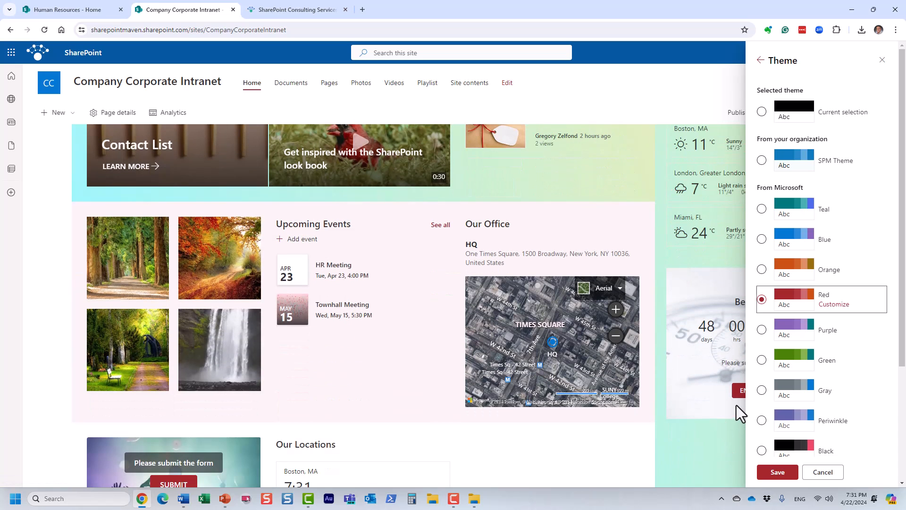
{"action": "scroll", "coordinate": [693, 295], "scroll_direction": "up", "scroll_amount": 4}
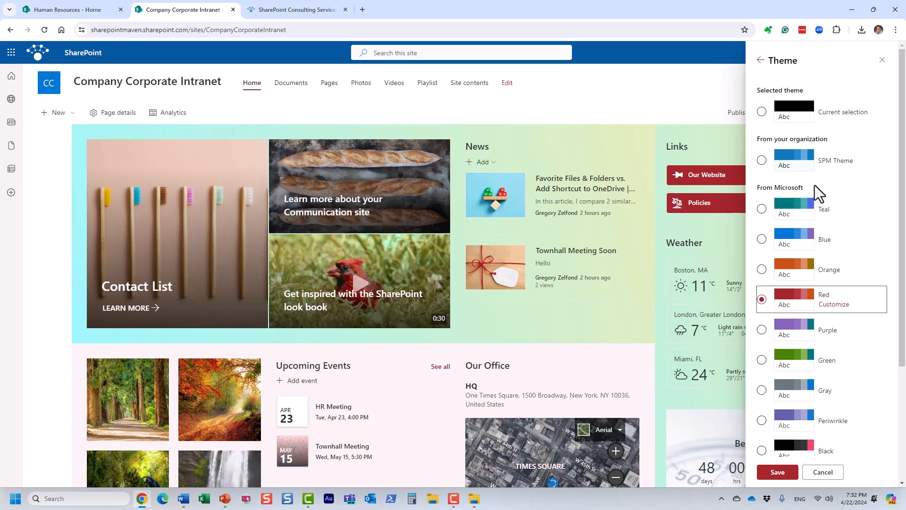
Try the organization's SPM Theme and the Red theme, and discard the theme change.
{"action": "left_click", "coordinate": [763, 160]}
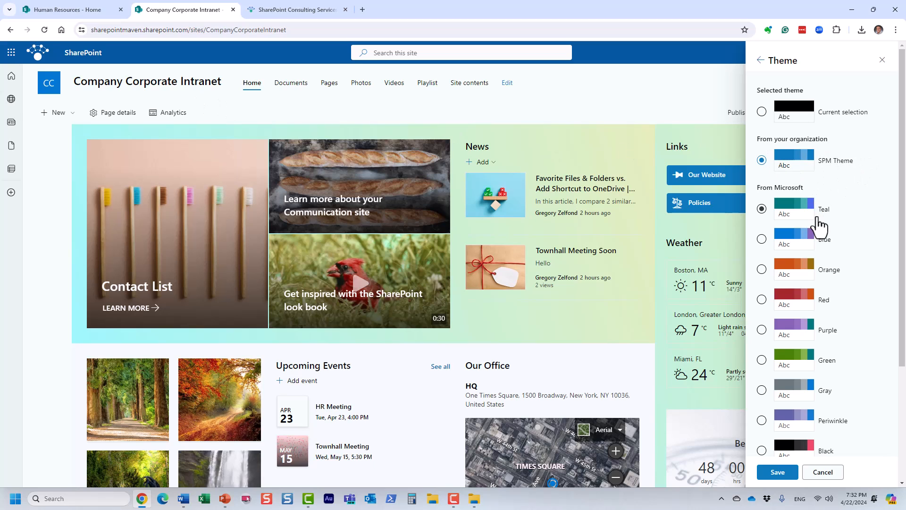
{"action": "left_click", "coordinate": [762, 300]}
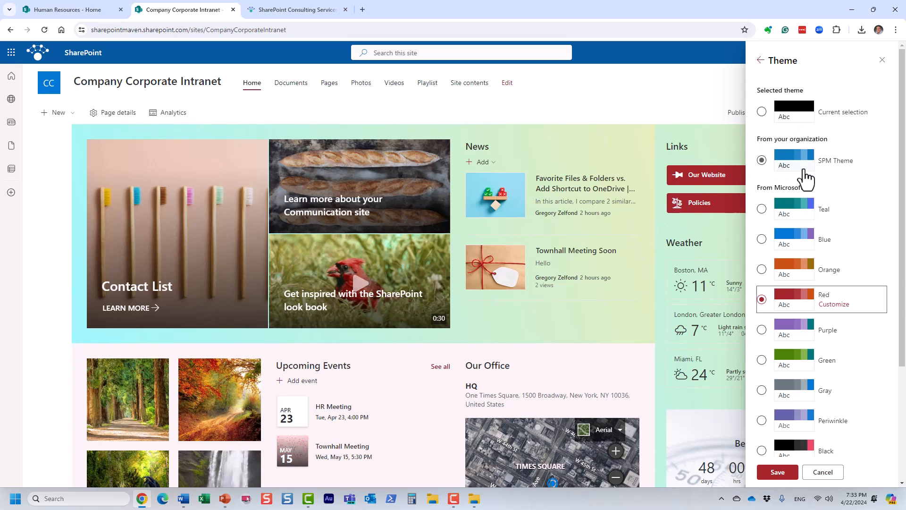
{"action": "left_click", "coordinate": [829, 471]}
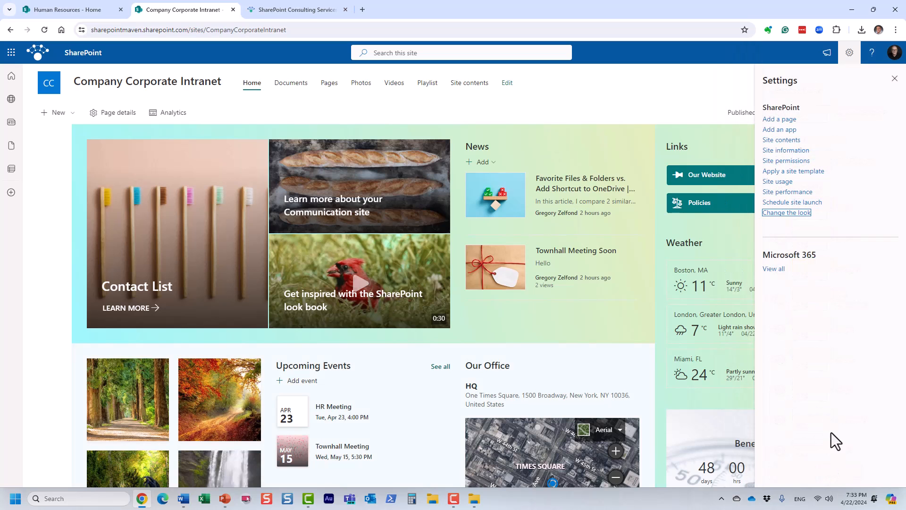
{"action": "left_click", "coordinate": [894, 79]}
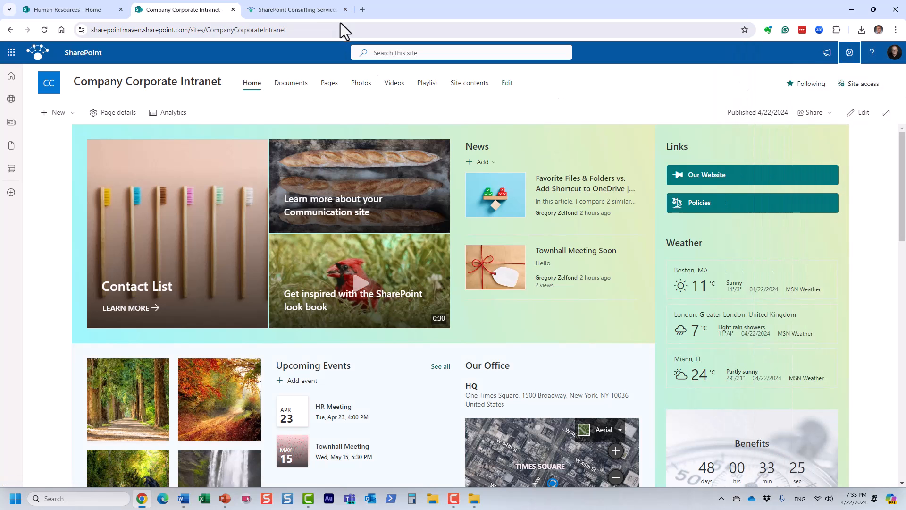
Switch to the SharePoint Maven website and search its blog for "theme".
{"action": "left_click", "coordinate": [299, 9]}
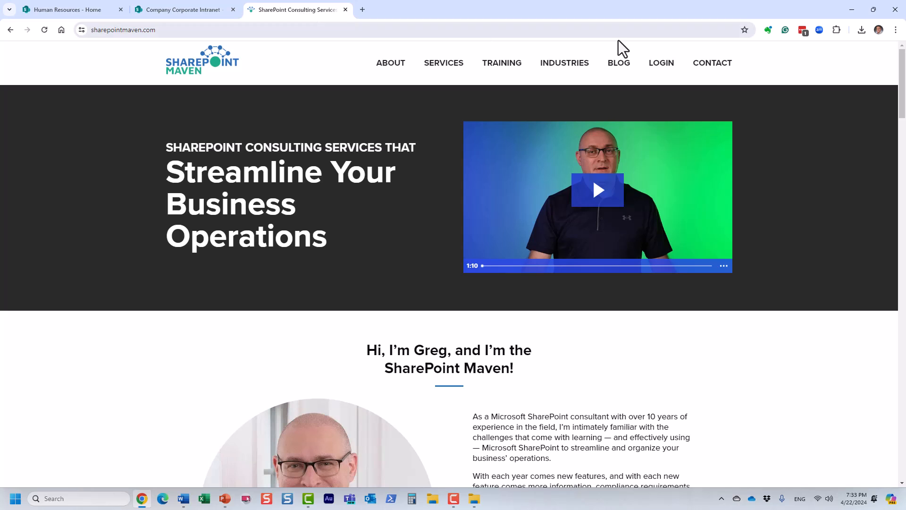
{"action": "mouse_move", "coordinate": [629, 72]}
{"action": "left_click", "coordinate": [631, 106]}
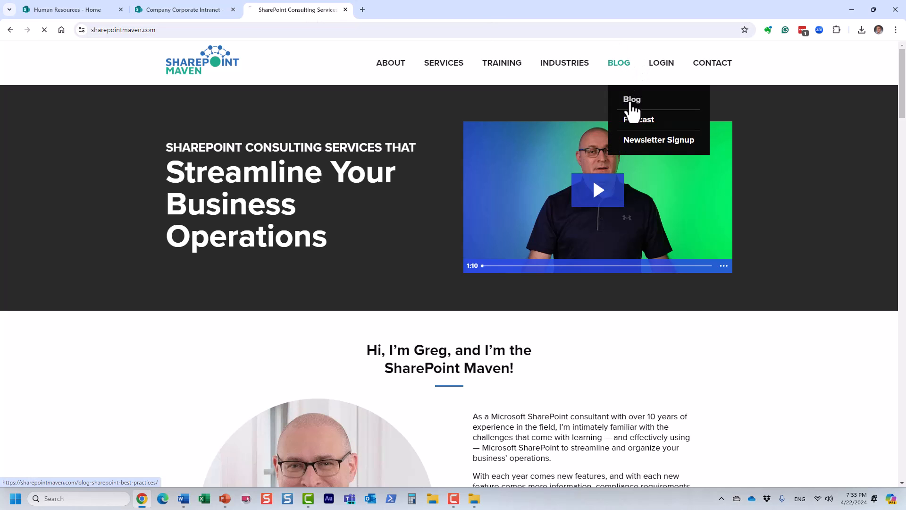
{"action": "left_click", "coordinate": [320, 205]}
{"action": "type", "text": "theme"}
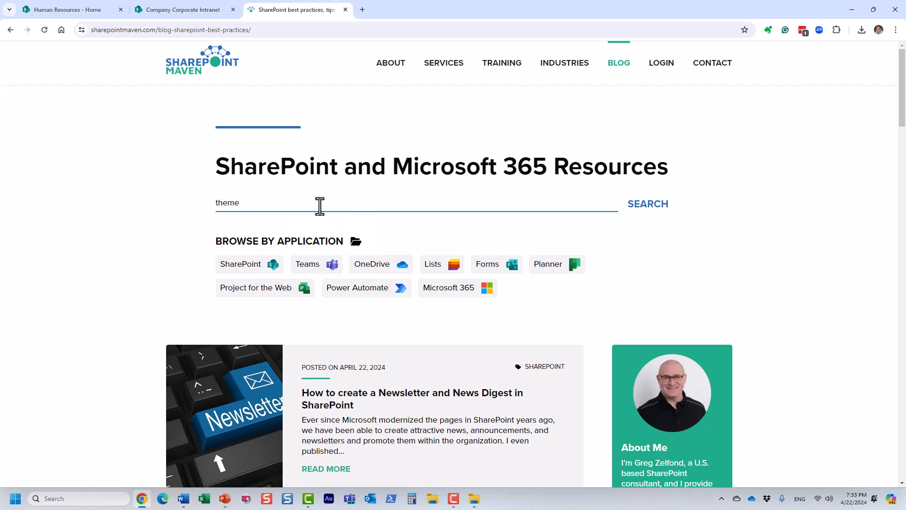
{"action": "left_click", "coordinate": [645, 206]}
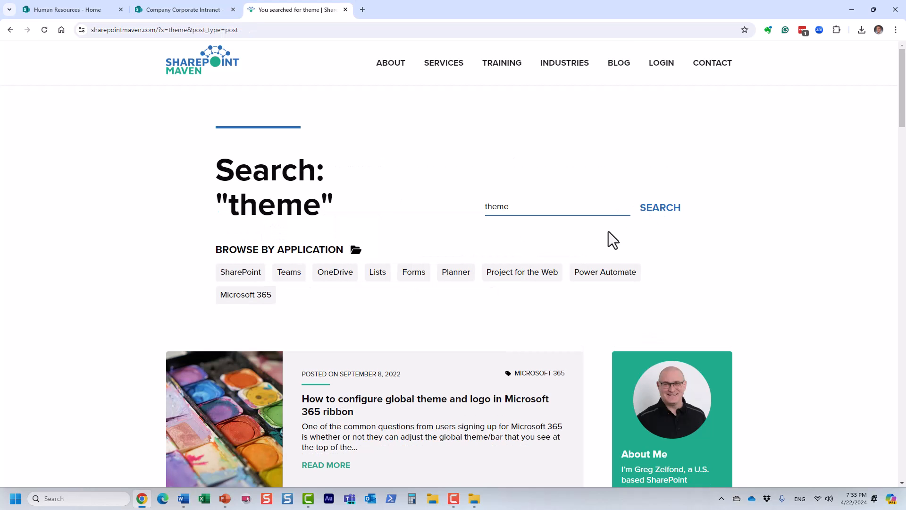
Open the article on configuring a custom theme in SharePoint Online and follow its Step 1 link to the theme generator.
{"action": "scroll", "coordinate": [607, 246], "scroll_direction": "down", "scroll_amount": 6}
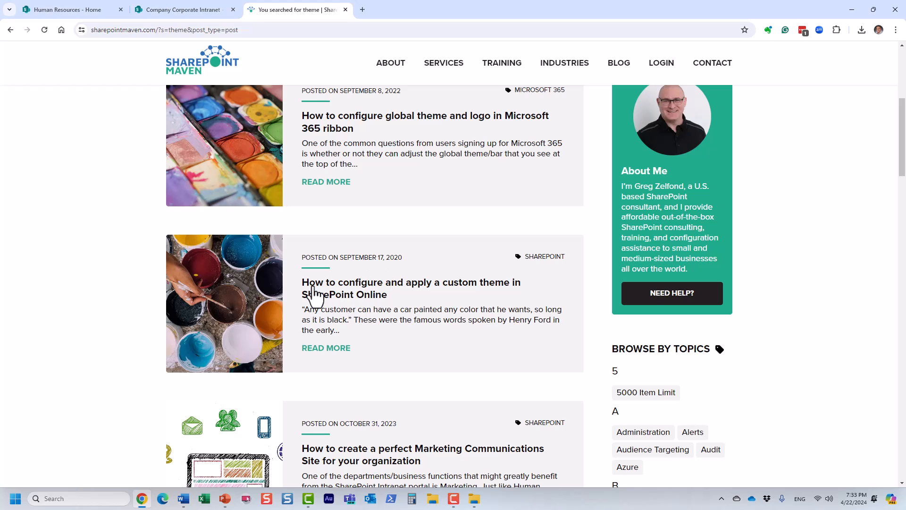
{"action": "left_click", "coordinate": [376, 289]}
{"action": "scroll", "coordinate": [404, 292], "scroll_direction": "down", "scroll_amount": 2}
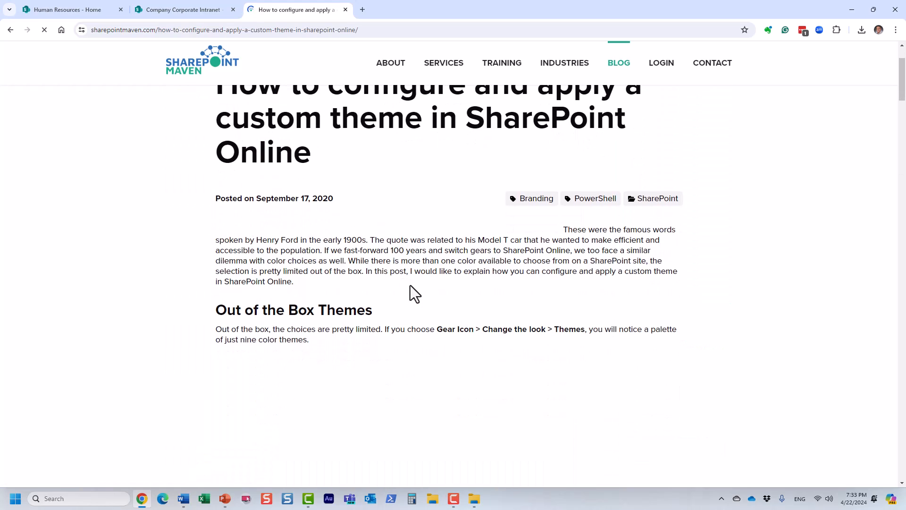
{"action": "scroll", "coordinate": [414, 293], "scroll_direction": "down", "scroll_amount": 12}
{"action": "scroll", "coordinate": [500, 289], "scroll_direction": "down", "scroll_amount": 2}
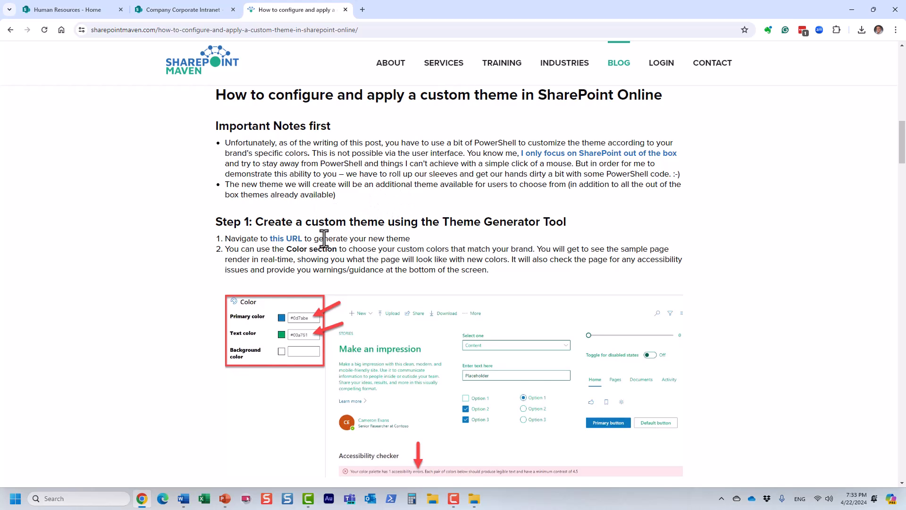
{"action": "left_click", "coordinate": [294, 240]}
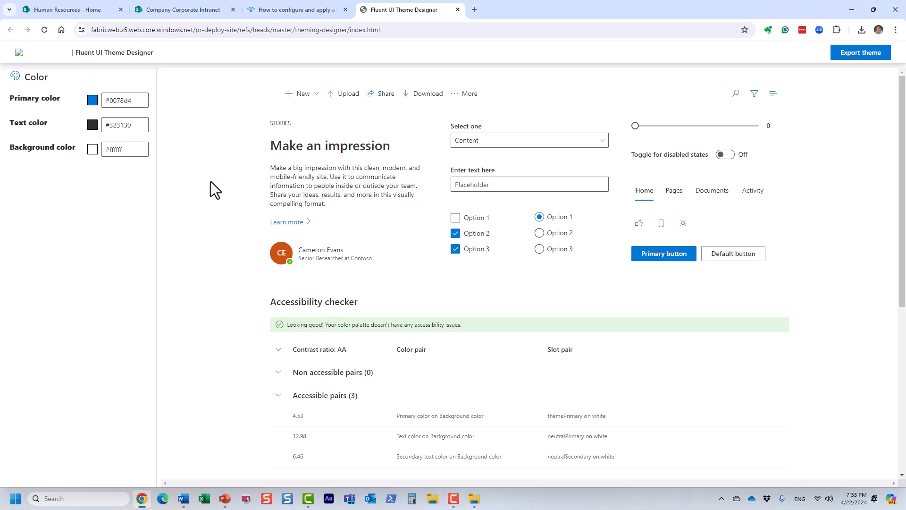
Set the theme's primary color to orange-red #d44300.
{"action": "double_click", "coordinate": [120, 100]}
{"action": "left_click", "coordinate": [97, 103]}
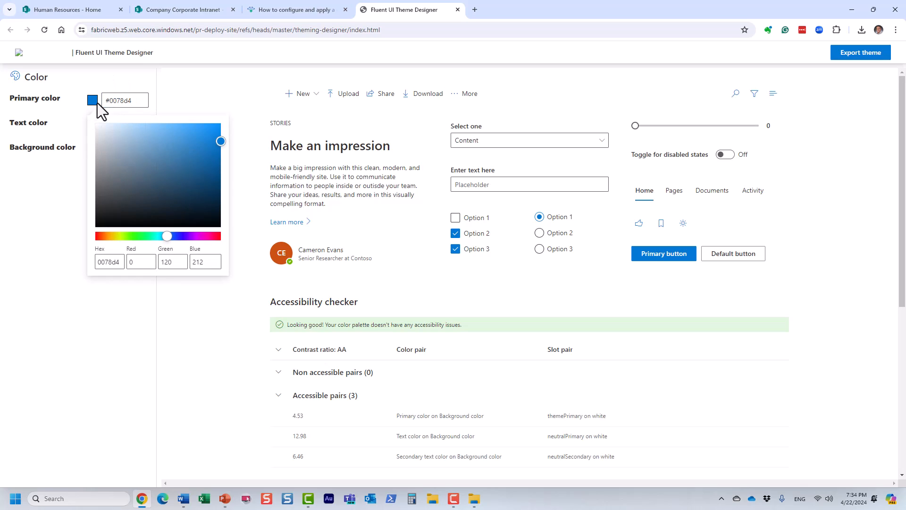
{"action": "left_click", "coordinate": [114, 237]}
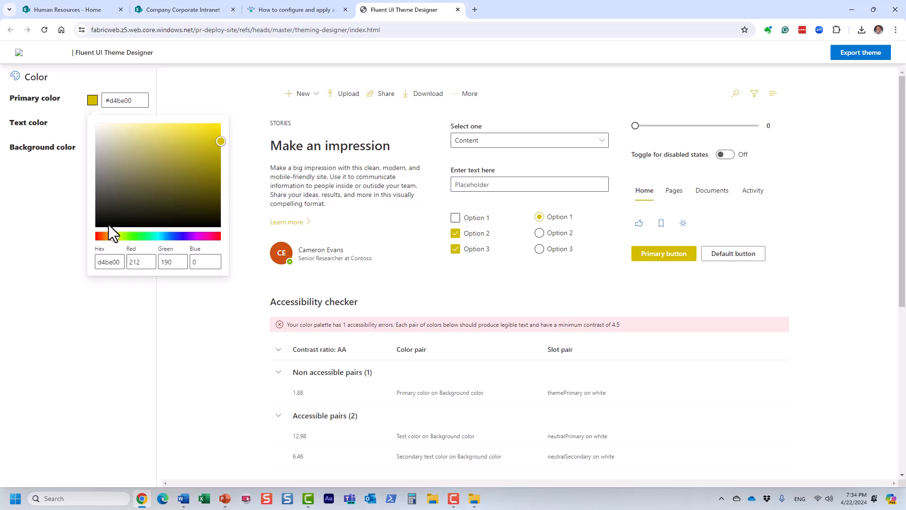
{"action": "left_click", "coordinate": [102, 237]}
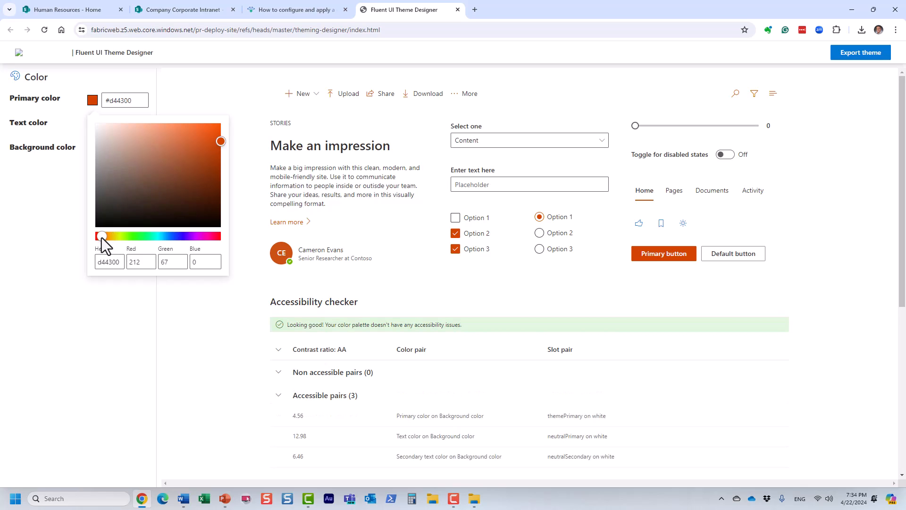
{"action": "left_click", "coordinate": [695, 303]}
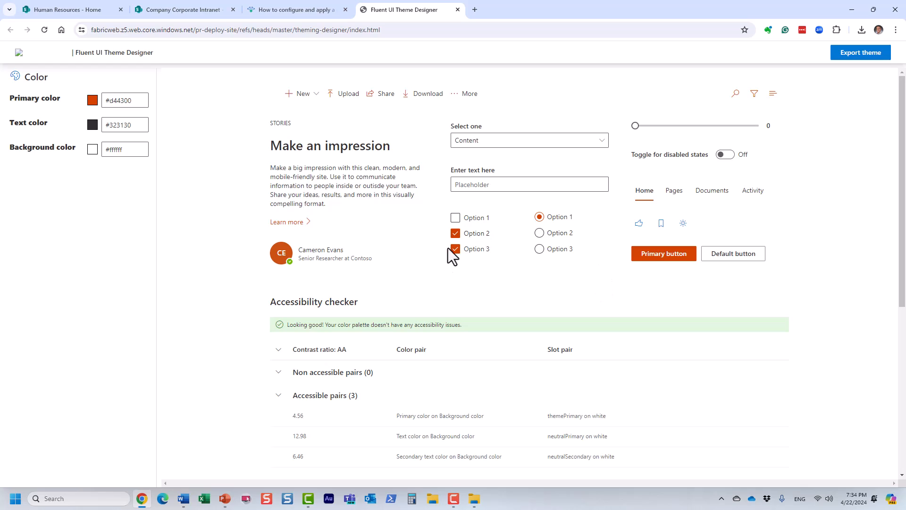
Change the themePrimary palette slot to green #2ed400 and check the sample page and accessibility checker.
{"action": "scroll", "coordinate": [505, 297], "scroll_direction": "down", "scroll_amount": 3}
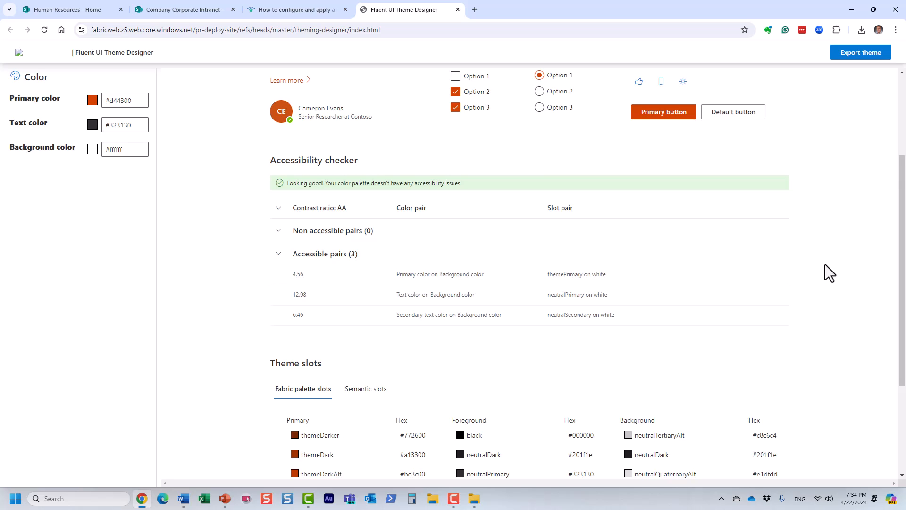
{"action": "scroll", "coordinate": [826, 265], "scroll_direction": "down", "scroll_amount": 3}
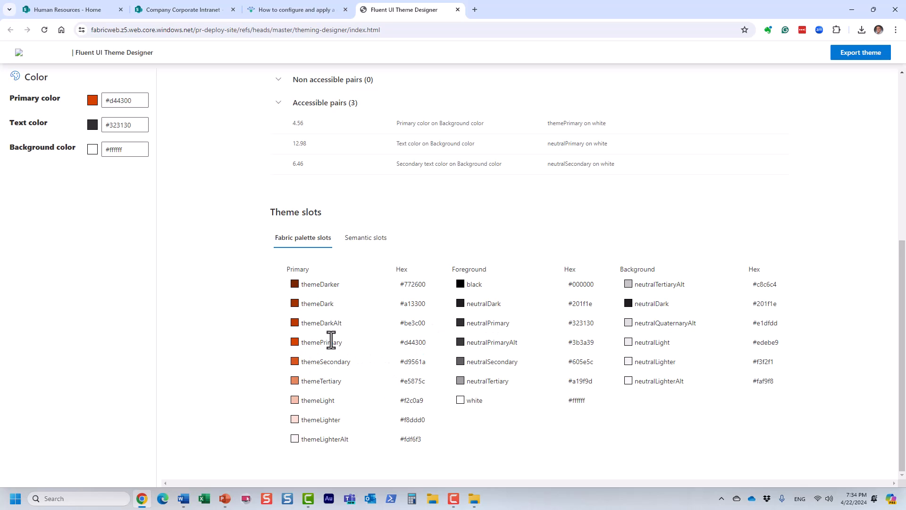
{"action": "left_click", "coordinate": [293, 343]}
{"action": "left_click", "coordinate": [185, 383]}
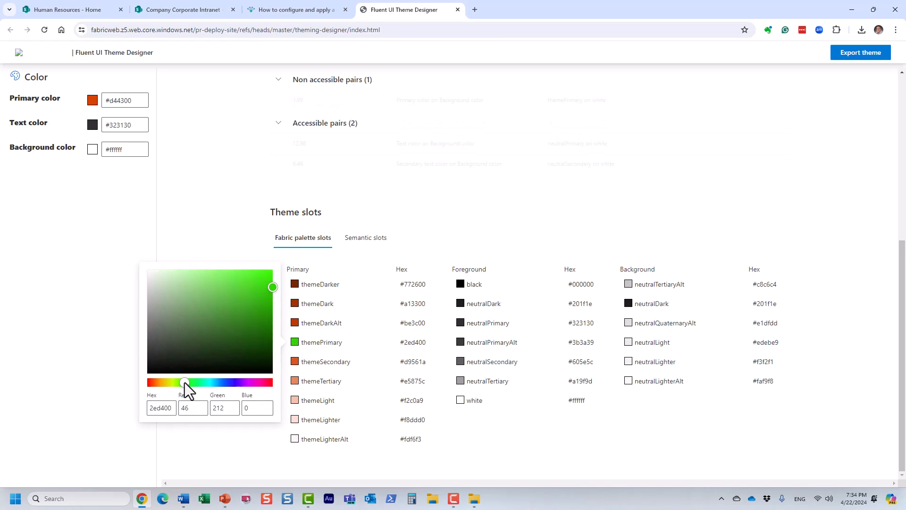
{"action": "left_click", "coordinate": [201, 197]}
{"action": "scroll", "coordinate": [233, 221], "scroll_direction": "up", "scroll_amount": 5}
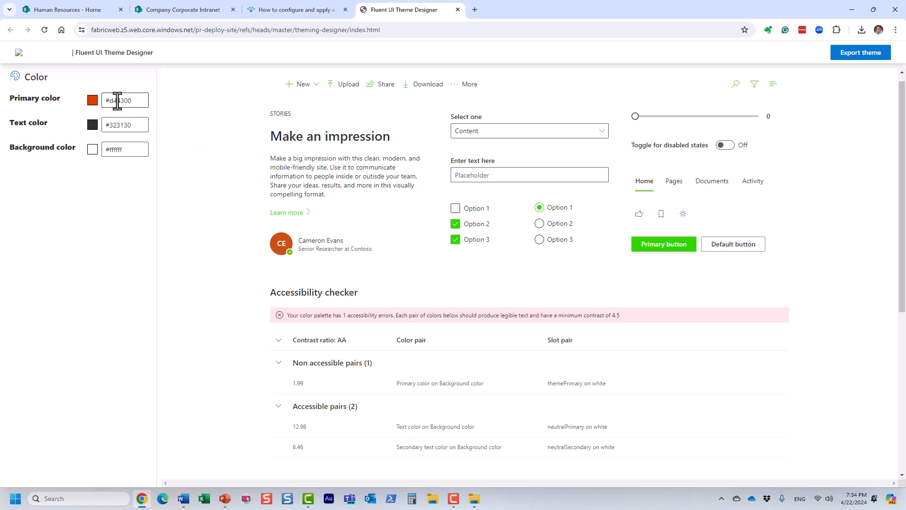
{"action": "scroll", "coordinate": [364, 370], "scroll_direction": "down", "scroll_amount": 6}
{"action": "scroll", "coordinate": [364, 361], "scroll_direction": "up", "scroll_amount": 6}
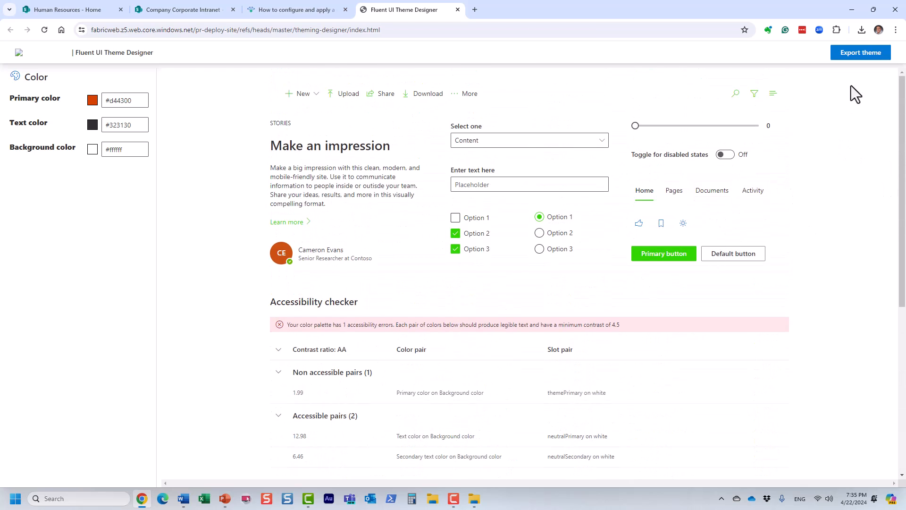
Export the theme as PowerShell code, select the whole code block and close the export.
{"action": "left_click", "coordinate": [858, 55]}
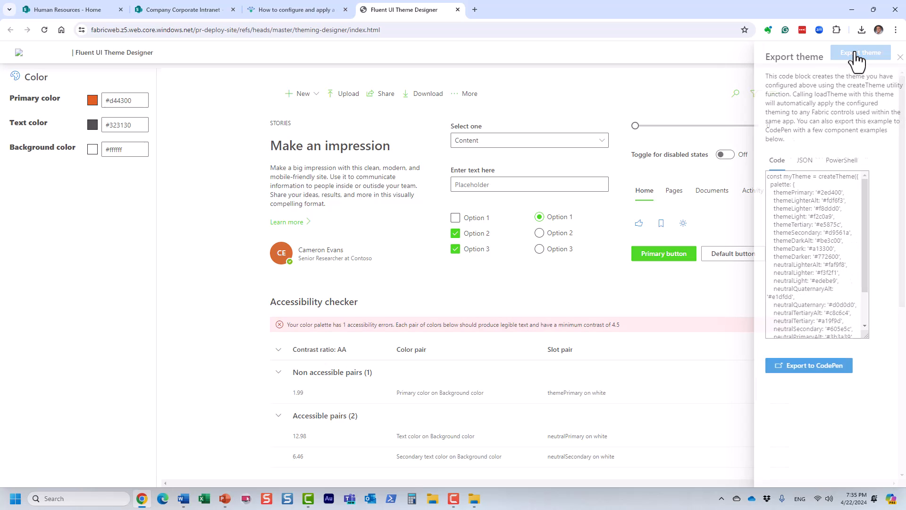
{"action": "left_click", "coordinate": [839, 161]}
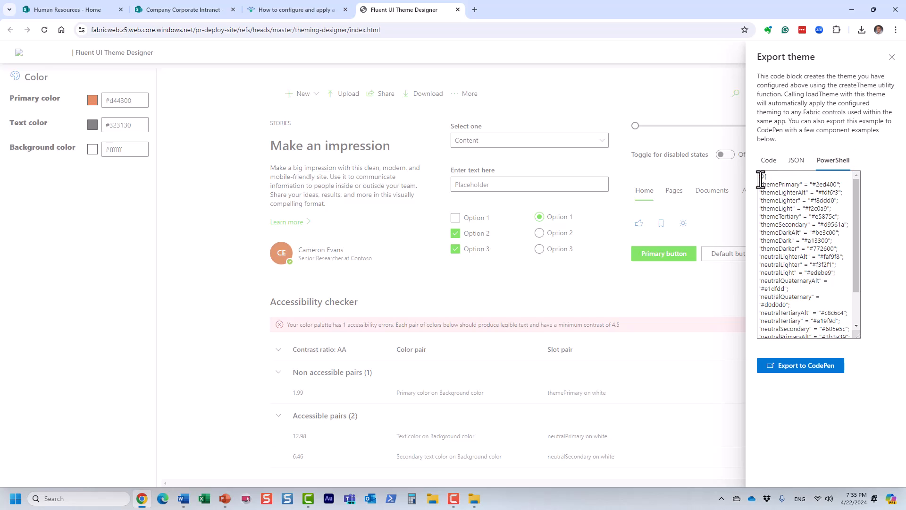
{"action": "left_click_drag", "start_coordinate": [760, 177], "coordinate": [860, 341]}
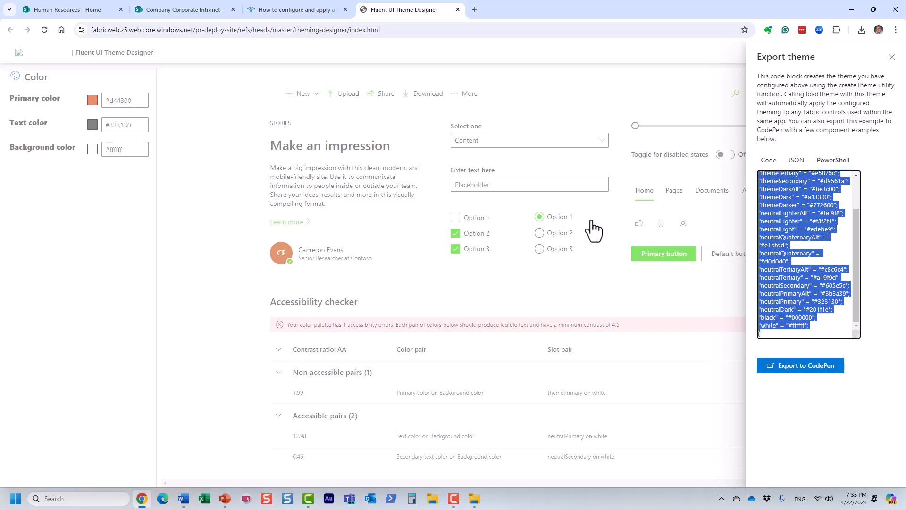
{"action": "left_click", "coordinate": [891, 58]}
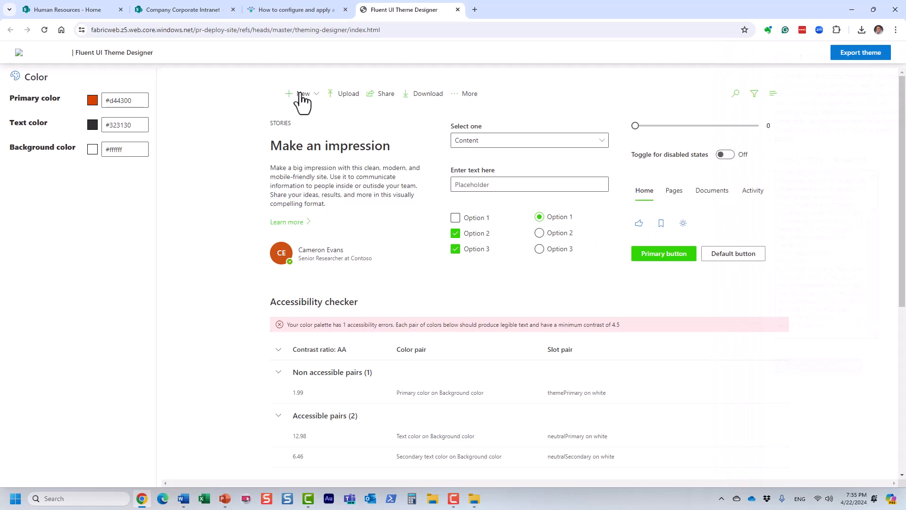
Return to the custom theme article and find Step 2 on installing the theme with PowerShell.
{"action": "left_click", "coordinate": [283, 9]}
{"action": "scroll", "coordinate": [401, 265], "scroll_direction": "down", "scroll_amount": 5}
{"action": "scroll", "coordinate": [401, 265], "scroll_direction": "down", "scroll_amount": 14}
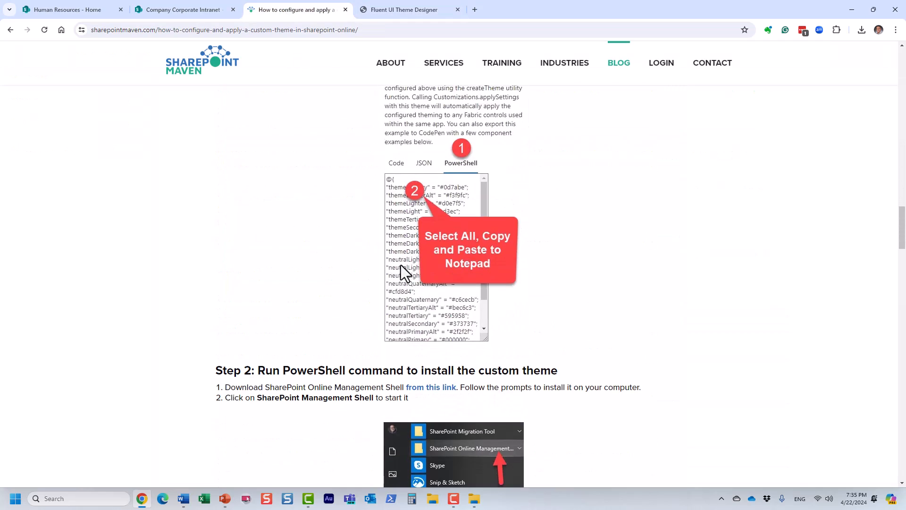
Read the article's Step 2 PowerShell commands for installing the custom theme, through to Step 3 on updating the site theme.
{"action": "scroll", "coordinate": [401, 265], "scroll_direction": "down", "scroll_amount": 4}
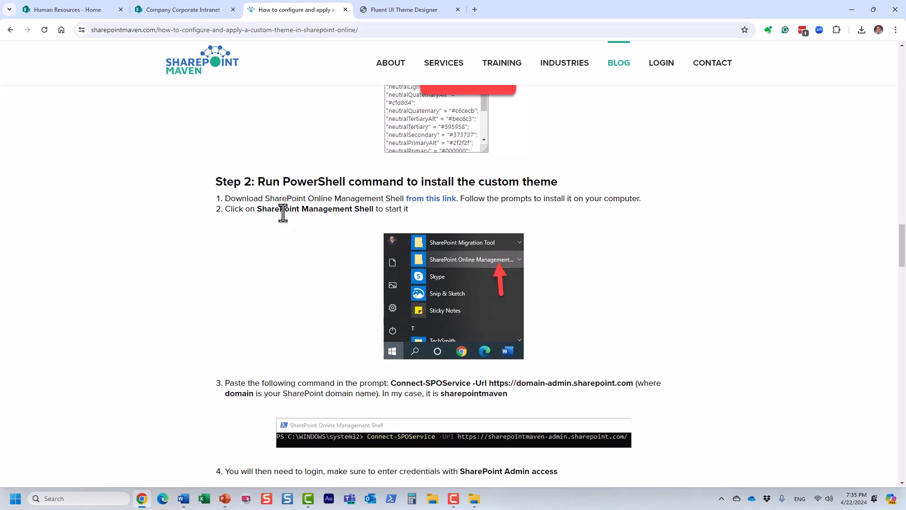
{"action": "scroll", "coordinate": [350, 276], "scroll_direction": "down", "scroll_amount": 8}
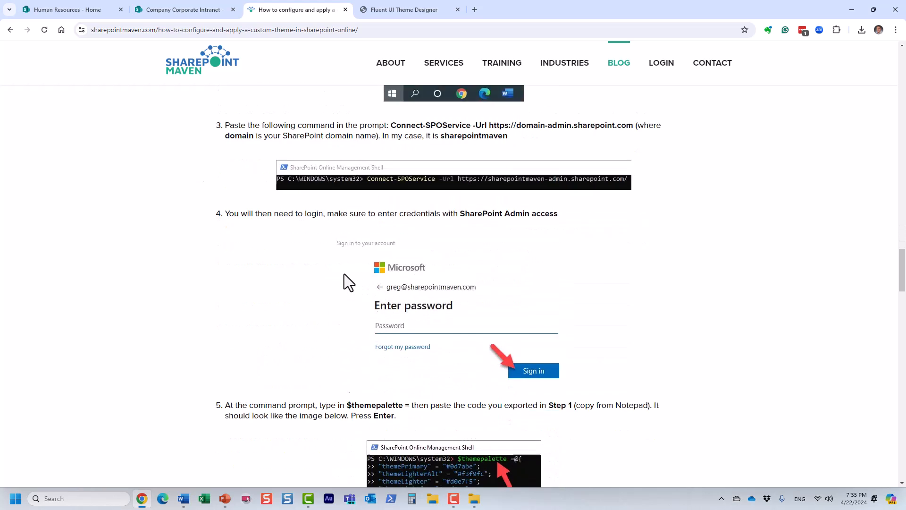
{"action": "scroll", "coordinate": [344, 275], "scroll_direction": "down", "scroll_amount": 2}
{"action": "scroll", "coordinate": [344, 275], "scroll_direction": "up", "scroll_amount": 1}
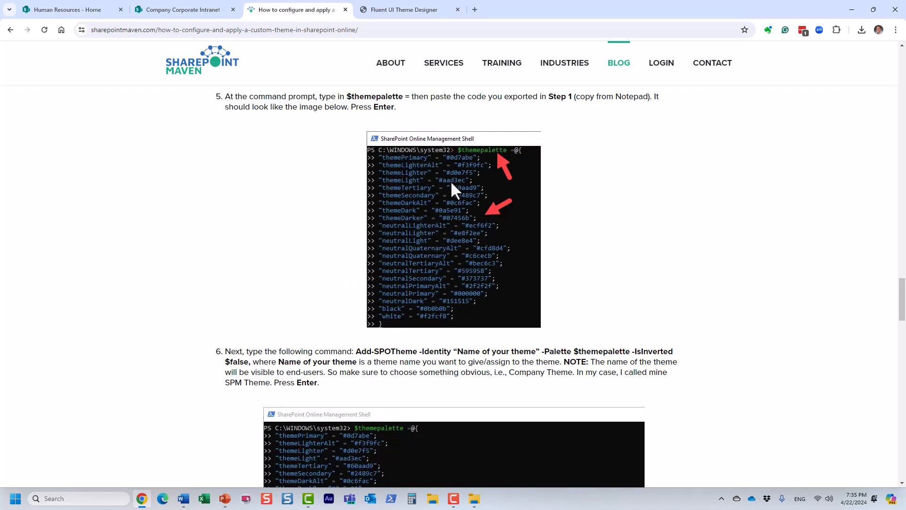
{"action": "scroll", "coordinate": [412, 247], "scroll_direction": "down", "scroll_amount": 5}
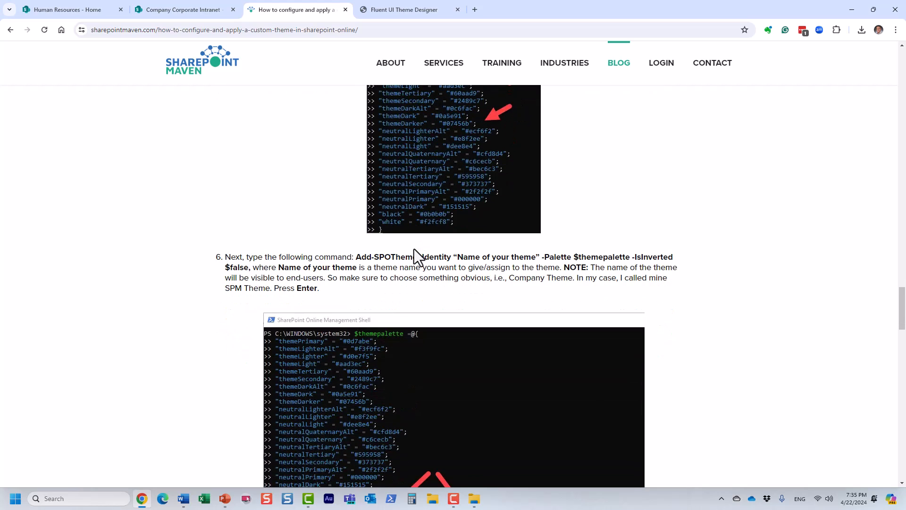
{"action": "scroll", "coordinate": [413, 248], "scroll_direction": "up", "scroll_amount": 3}
{"action": "scroll", "coordinate": [443, 200], "scroll_direction": "down", "scroll_amount": 7}
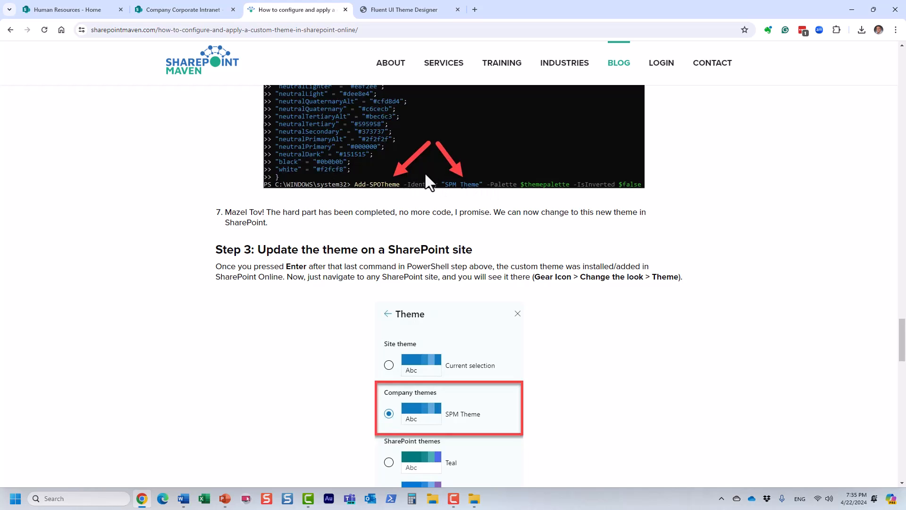
Return to the Company Corporate Intranet site, view its available organization and Microsoft themes, and close the list without saving.
{"action": "left_click", "coordinate": [196, 12]}
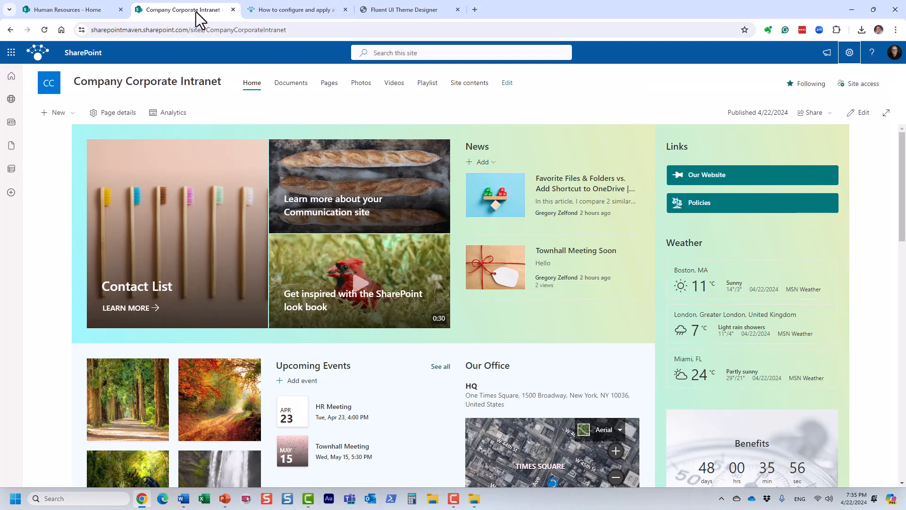
{"action": "left_click", "coordinate": [850, 53]}
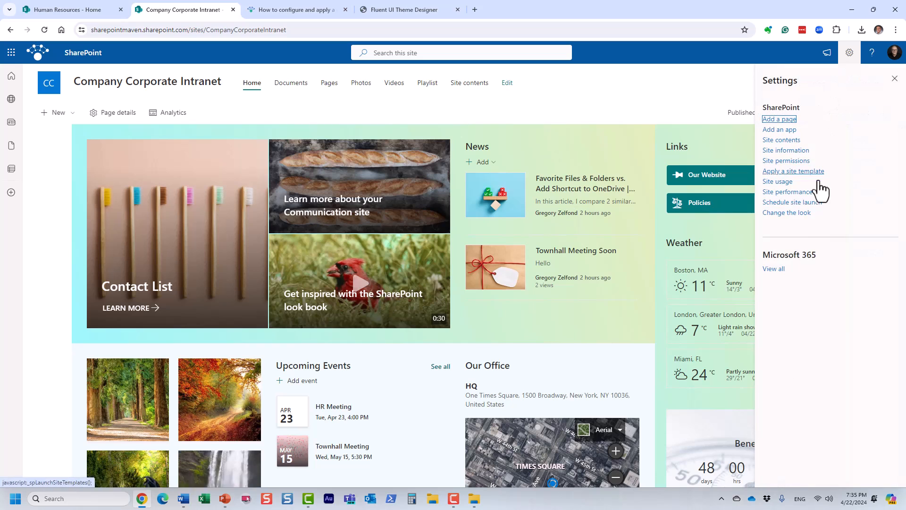
{"action": "left_click", "coordinate": [799, 214]}
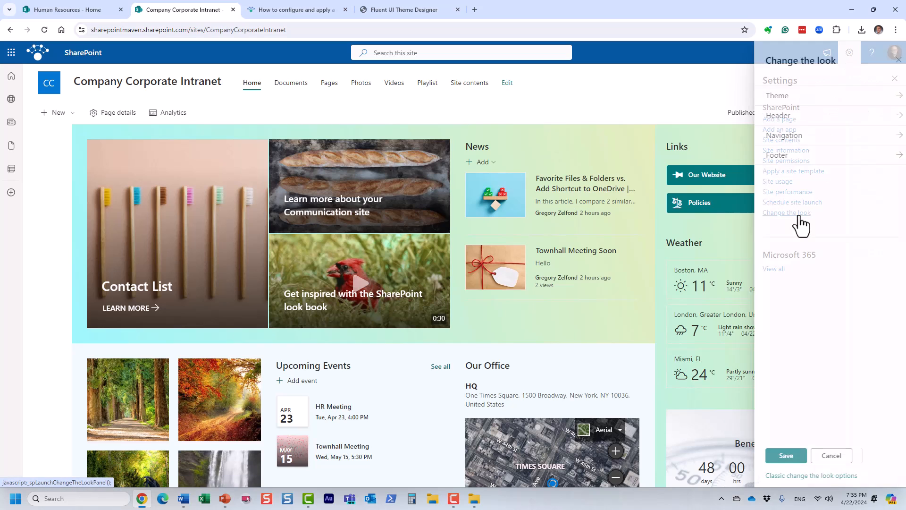
{"action": "left_click", "coordinate": [778, 99]}
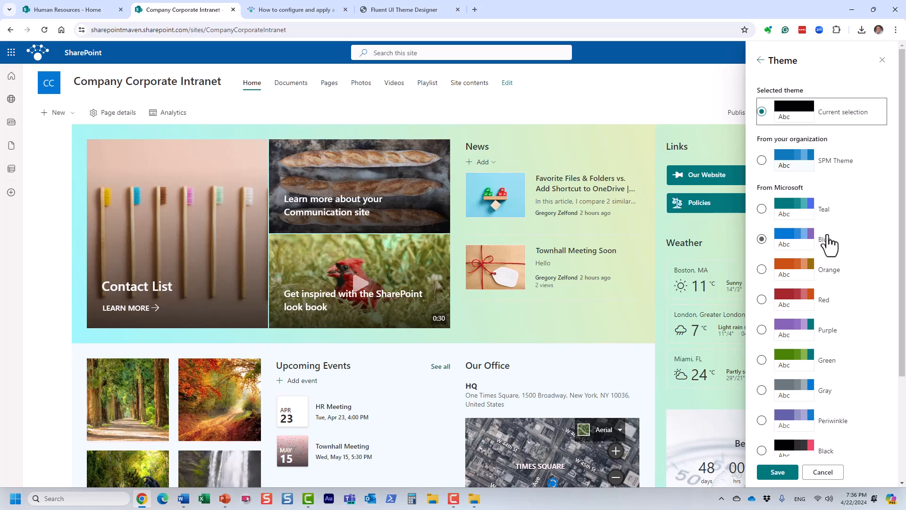
{"action": "left_click", "coordinate": [587, 112]}
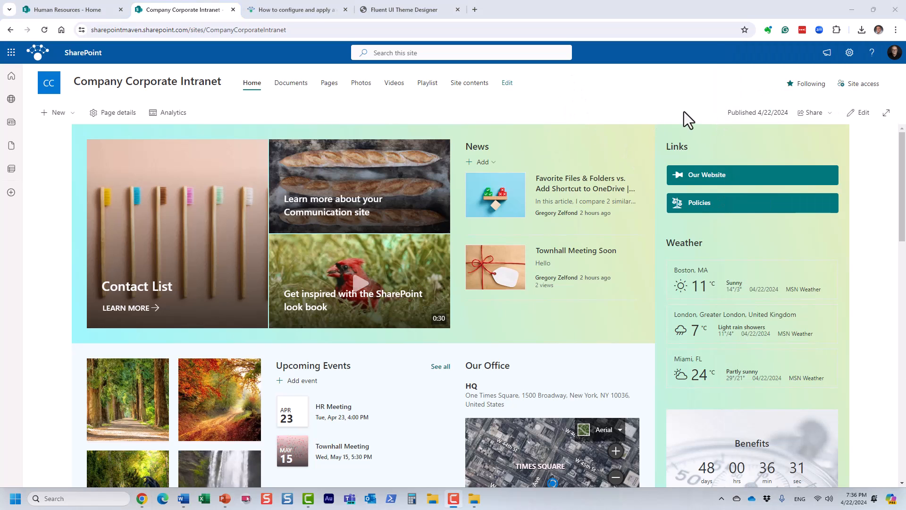
Browse the Microsoft site templates for the intranet site and open the preview of the Organization home template.
{"action": "left_click", "coordinate": [850, 53]}
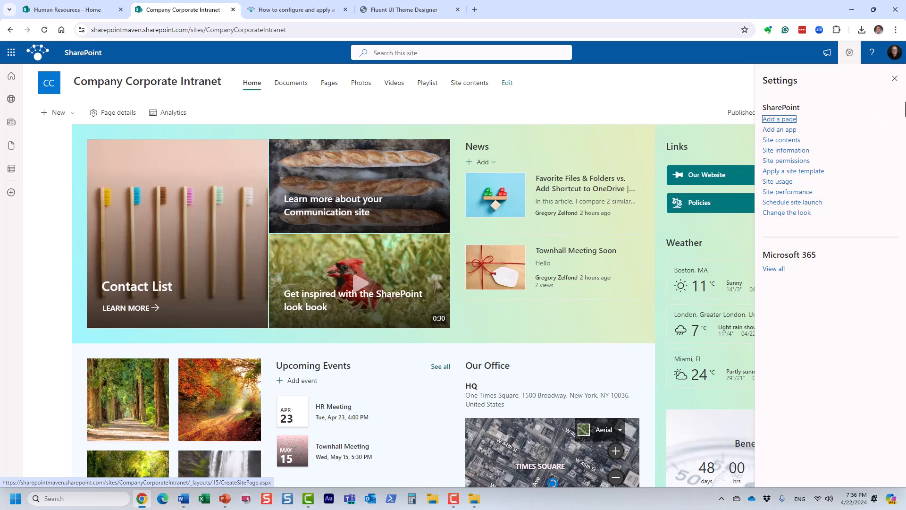
{"action": "left_click", "coordinate": [894, 79]}
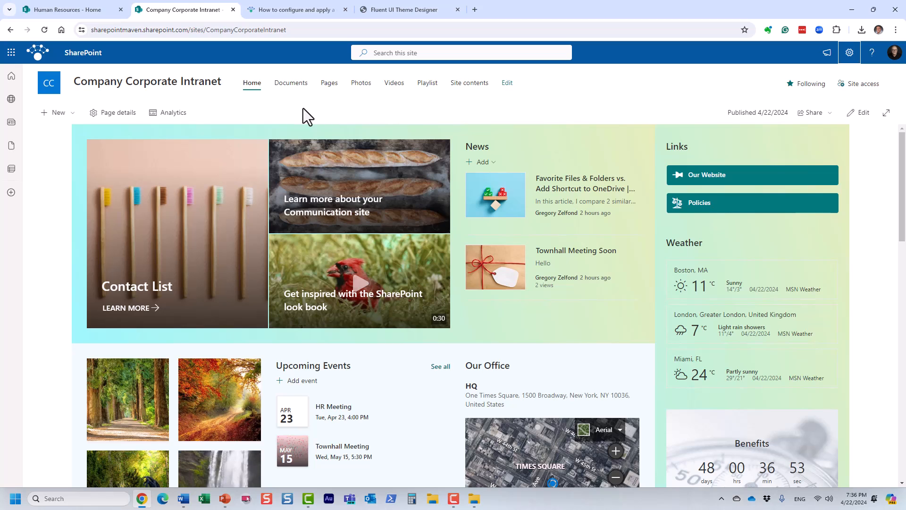
{"action": "left_click", "coordinate": [850, 53]}
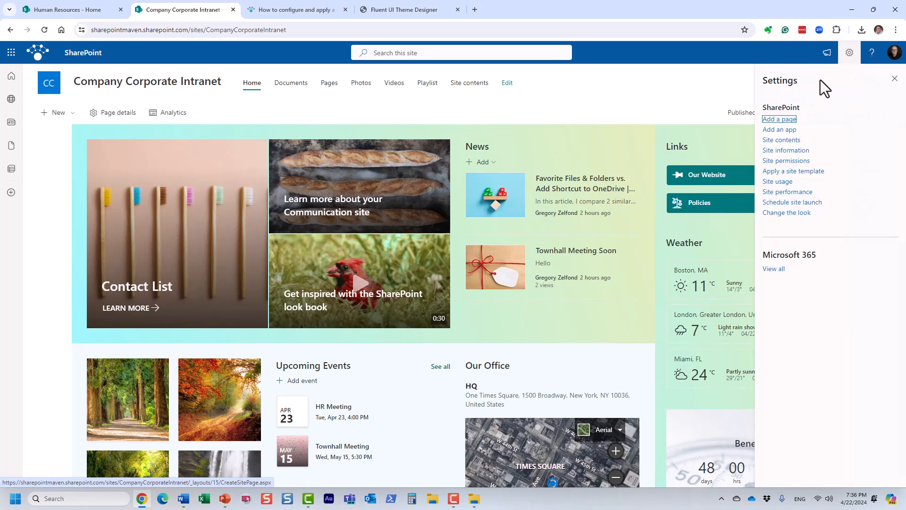
{"action": "left_click", "coordinate": [820, 175]}
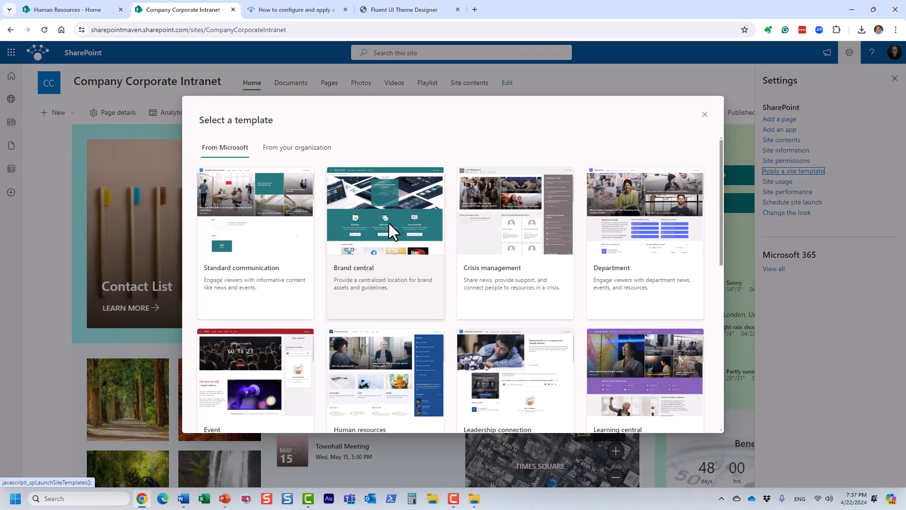
{"action": "scroll", "coordinate": [415, 278], "scroll_direction": "down", "scroll_amount": 4}
{"action": "scroll", "coordinate": [415, 279], "scroll_direction": "down", "scroll_amount": 2}
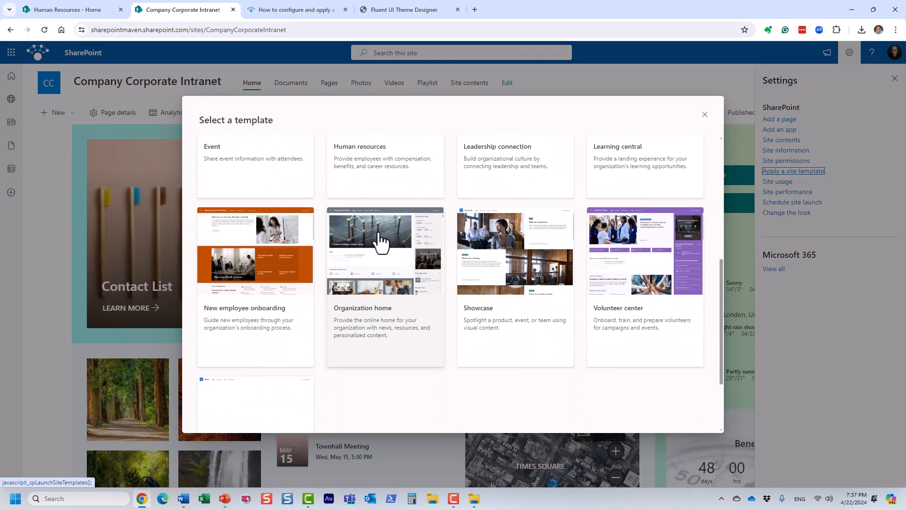
{"action": "left_click", "coordinate": [399, 257]}
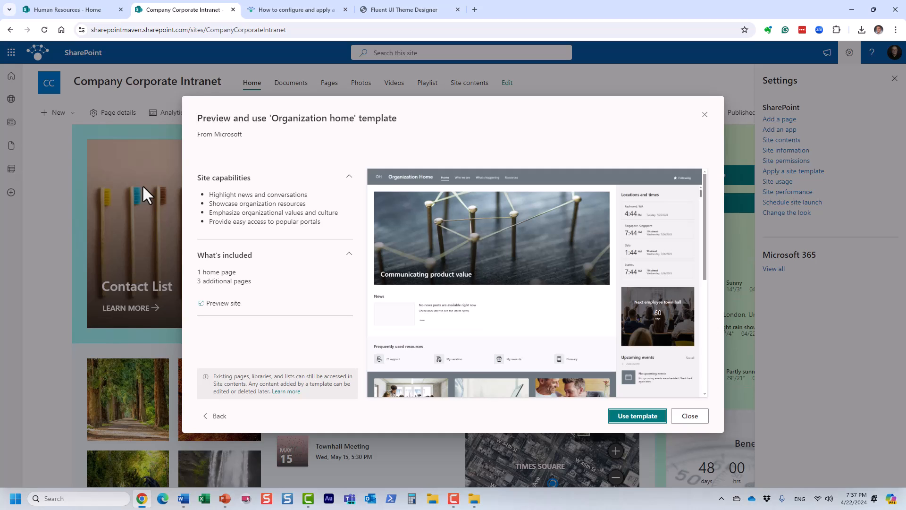
Examine the Organization home template's preview page, then close the template and site settings without applying it.
{"action": "scroll", "coordinate": [498, 239], "scroll_direction": "down", "scroll_amount": 2}
{"action": "scroll", "coordinate": [503, 248], "scroll_direction": "up", "scroll_amount": 2}
{"action": "scroll", "coordinate": [538, 267], "scroll_direction": "down", "scroll_amount": 3}
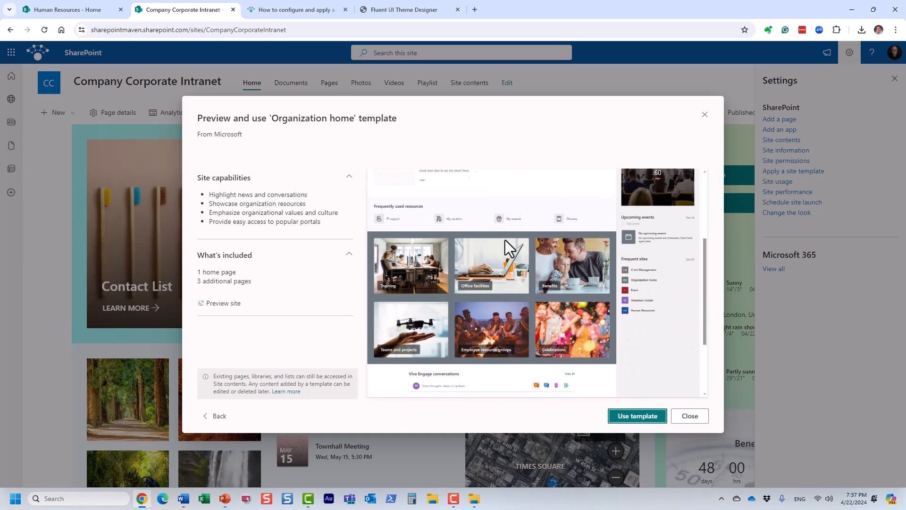
{"action": "scroll", "coordinate": [505, 239], "scroll_direction": "up", "scroll_amount": 3}
{"action": "left_click", "coordinate": [690, 418]}
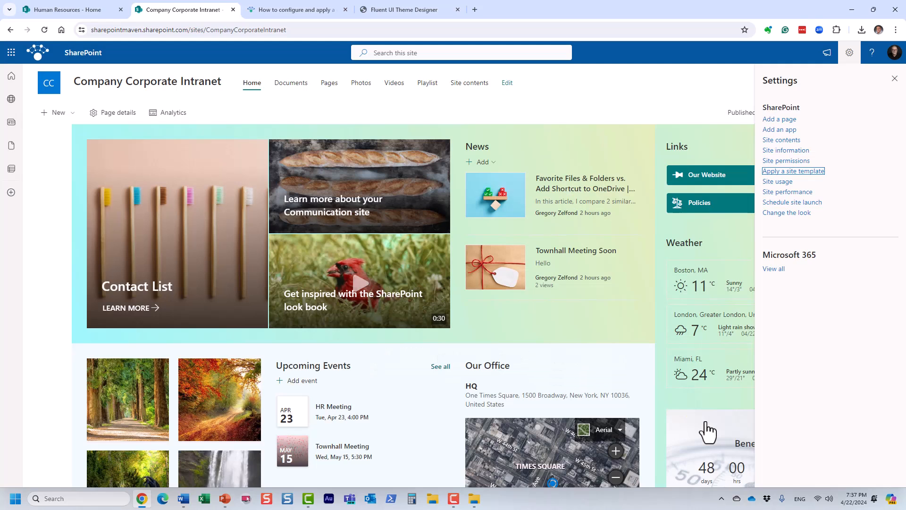
{"action": "left_click", "coordinate": [896, 86]}
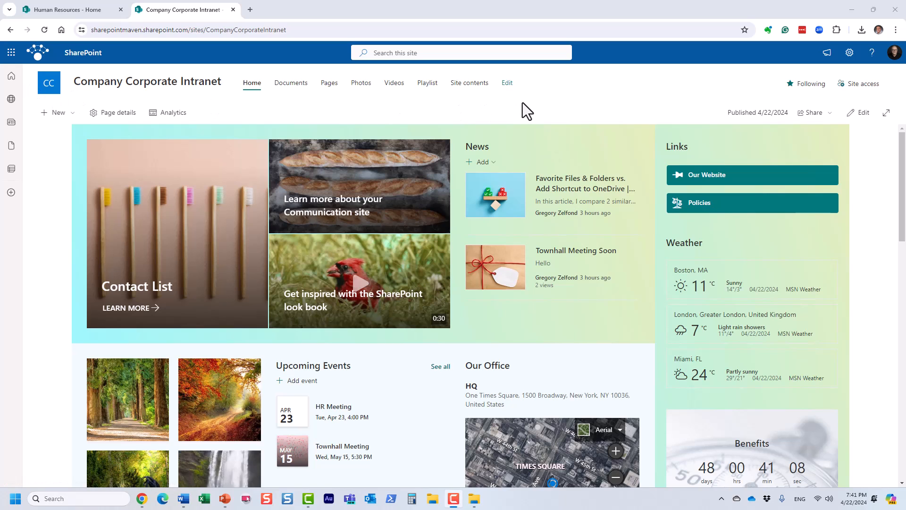
Open the intranet site's look settings and bring up the header options.
{"action": "left_click", "coordinate": [850, 53]}
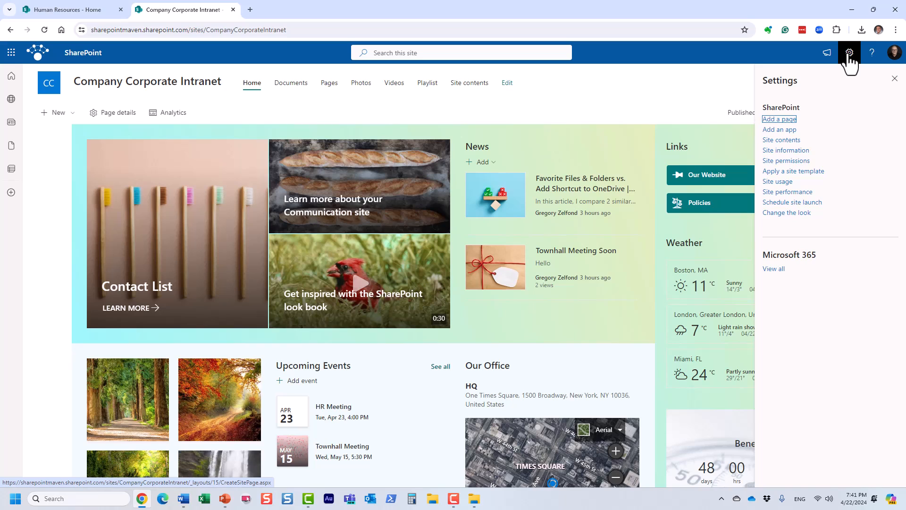
{"action": "left_click", "coordinate": [805, 213]}
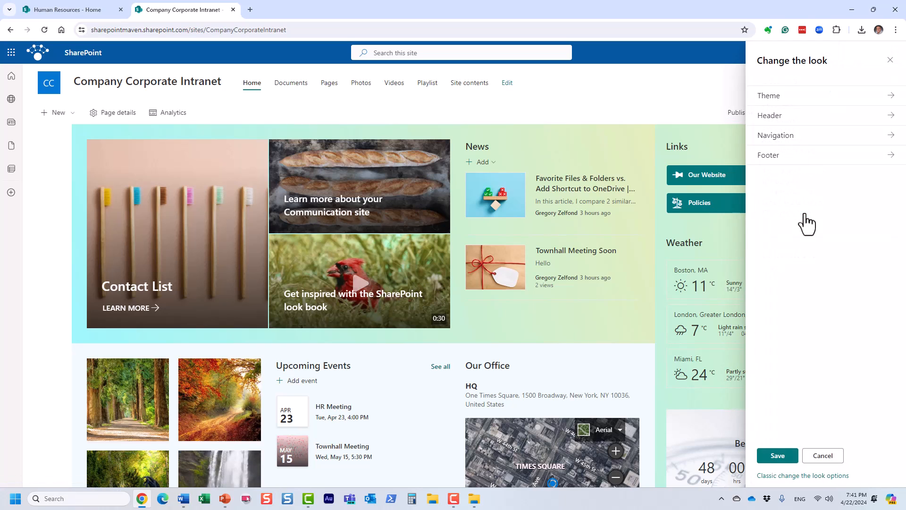
{"action": "left_click", "coordinate": [796, 98]}
{"action": "left_click", "coordinate": [762, 62]}
{"action": "left_click", "coordinate": [775, 118]}
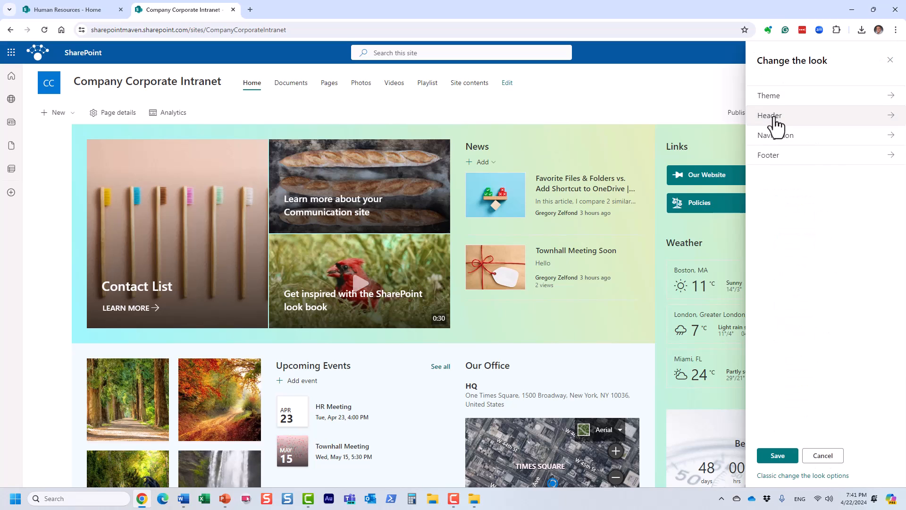
{"action": "scroll", "coordinate": [843, 250], "scroll_direction": "down", "scroll_amount": 1}
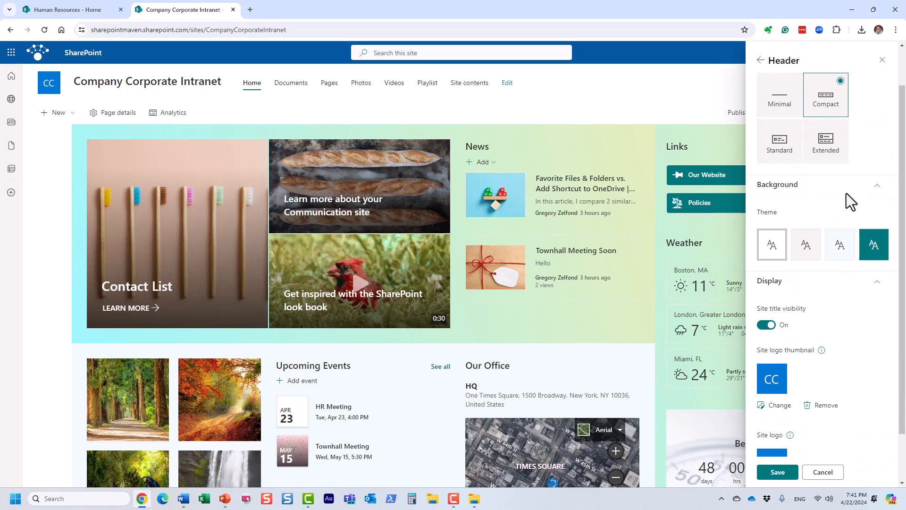
Try the Standard, Compact and Extended header layouts on the site.
{"action": "left_click", "coordinate": [779, 142]}
{"action": "left_click", "coordinate": [793, 110]}
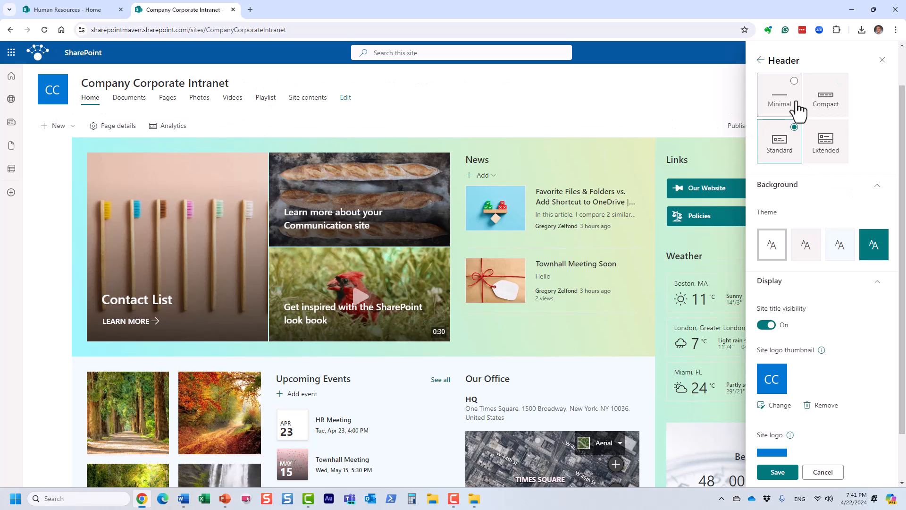
{"action": "left_click", "coordinate": [826, 110]}
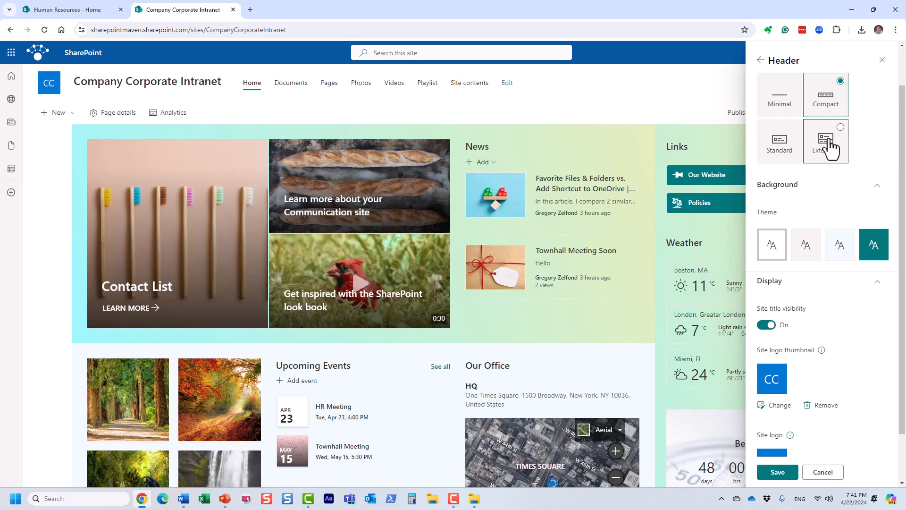
{"action": "left_click", "coordinate": [830, 144]}
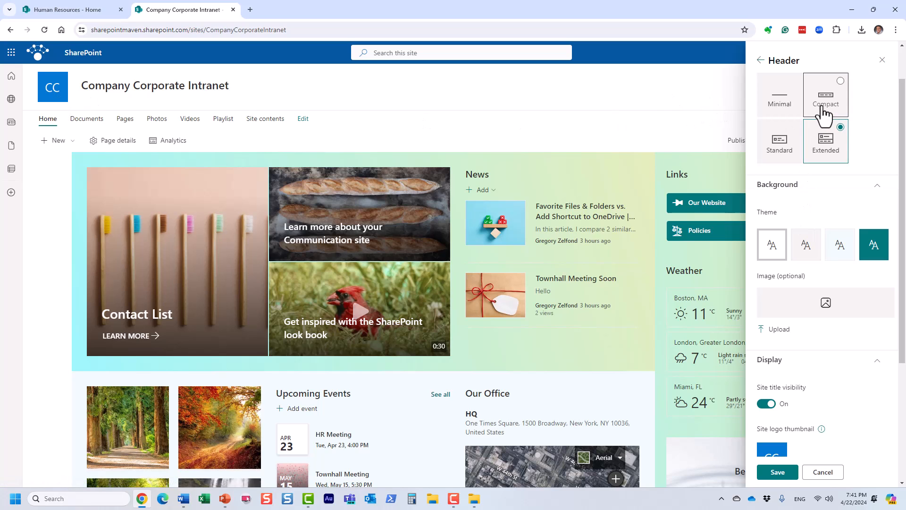
{"action": "left_click", "coordinate": [774, 151]}
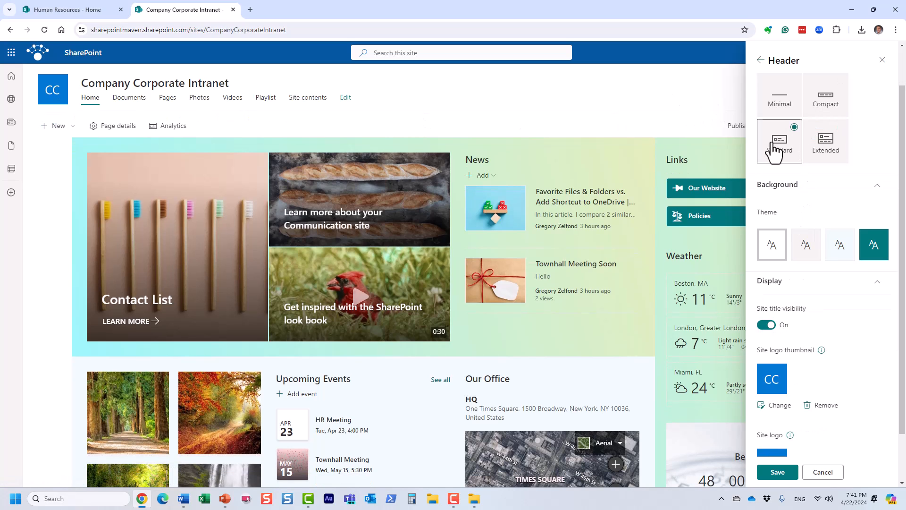
{"action": "left_click", "coordinate": [822, 103]}
Set the site header to the Standard layout with the solid teal theme background.
{"action": "left_click", "coordinate": [791, 132]}
{"action": "left_click", "coordinate": [875, 249]}
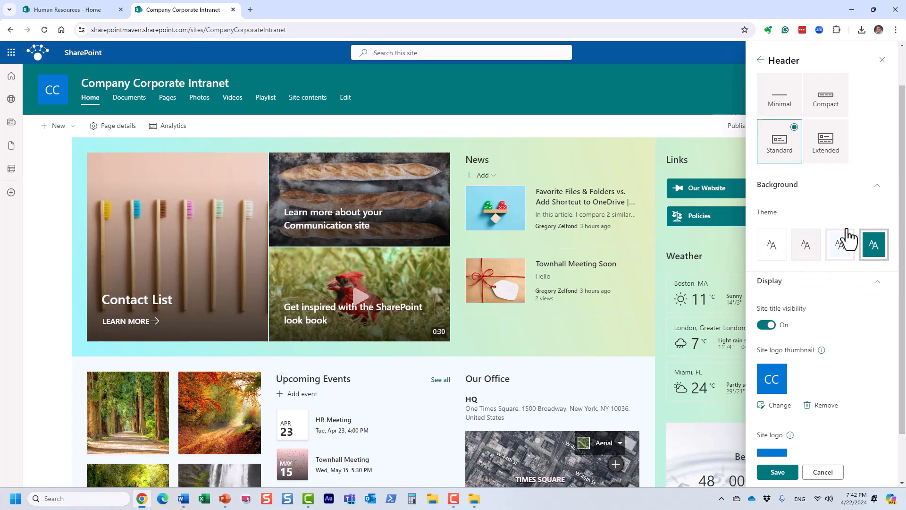
Replace the site logo with the Negative_Favicon_150px image, save the header changes and close the settings.
{"action": "scroll", "coordinate": [855, 339], "scroll_direction": "down", "scroll_amount": 1}
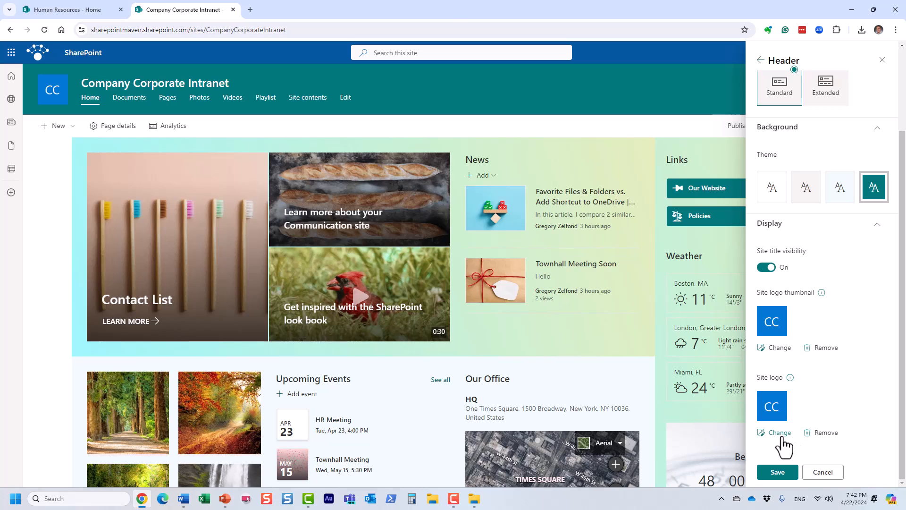
{"action": "left_click", "coordinate": [148, 121]}
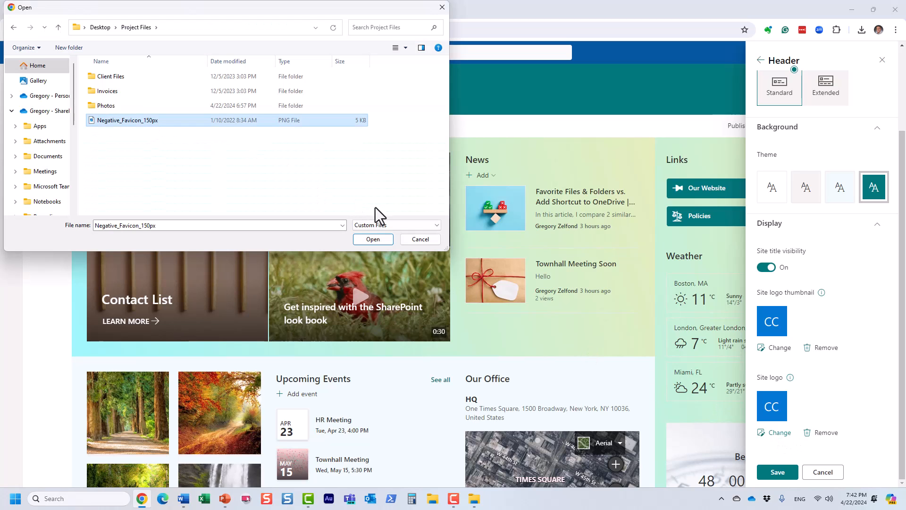
{"action": "left_click", "coordinate": [372, 239]}
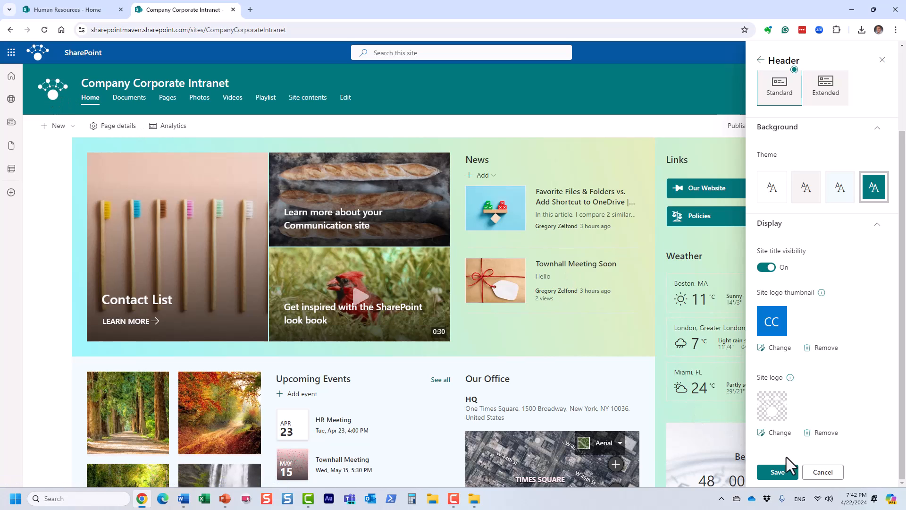
{"action": "left_click", "coordinate": [778, 473]}
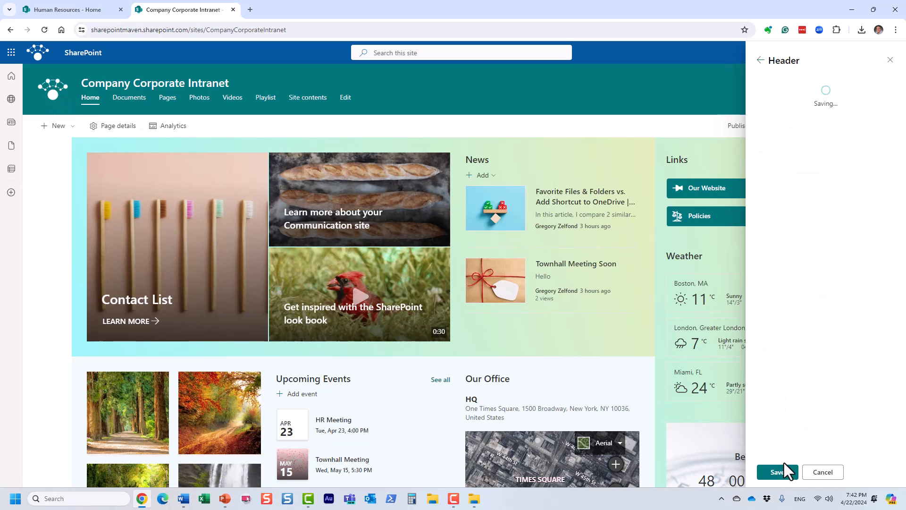
{"action": "left_click", "coordinate": [895, 78]}
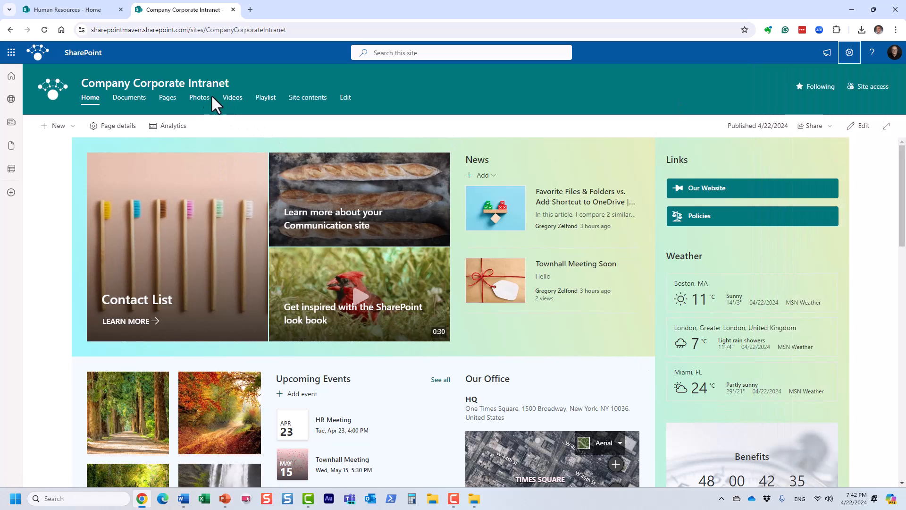
Open the Photos library to check the site header there, and return to the home page through the site logo.
{"action": "left_click", "coordinate": [200, 99]}
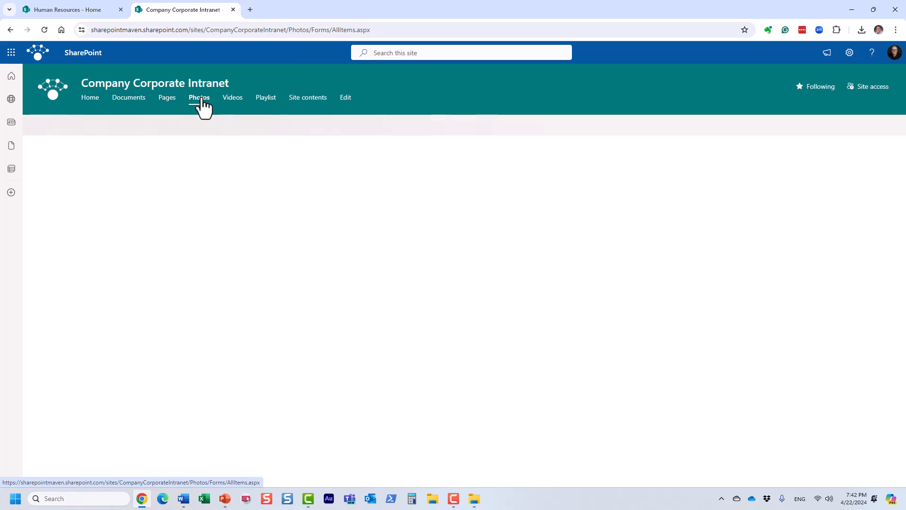
{"action": "left_click", "coordinate": [59, 91]}
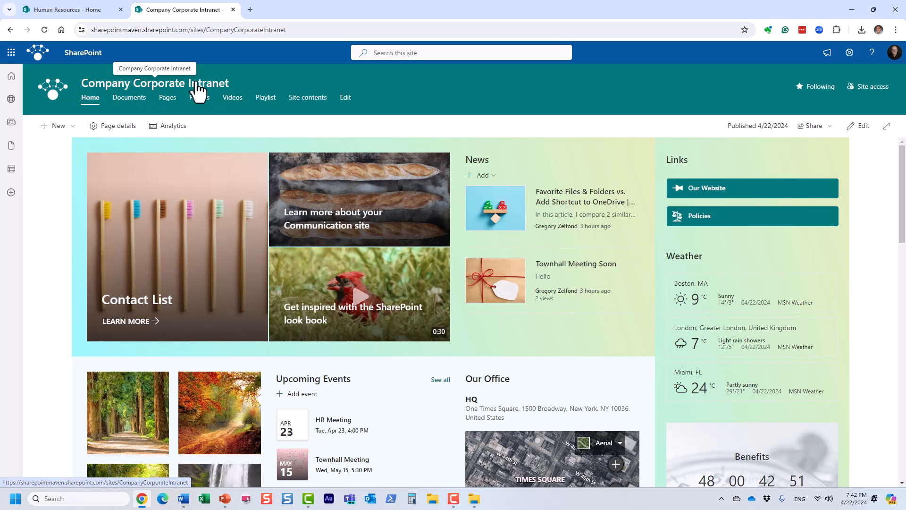
Rename the site to Intranet in the site information and save the change.
{"action": "left_click", "coordinate": [849, 52]}
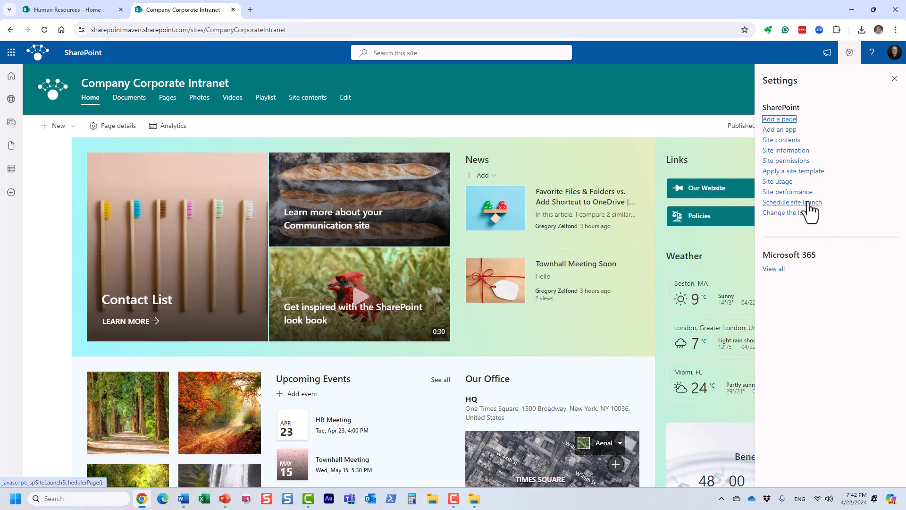
{"action": "left_click", "coordinate": [803, 150]}
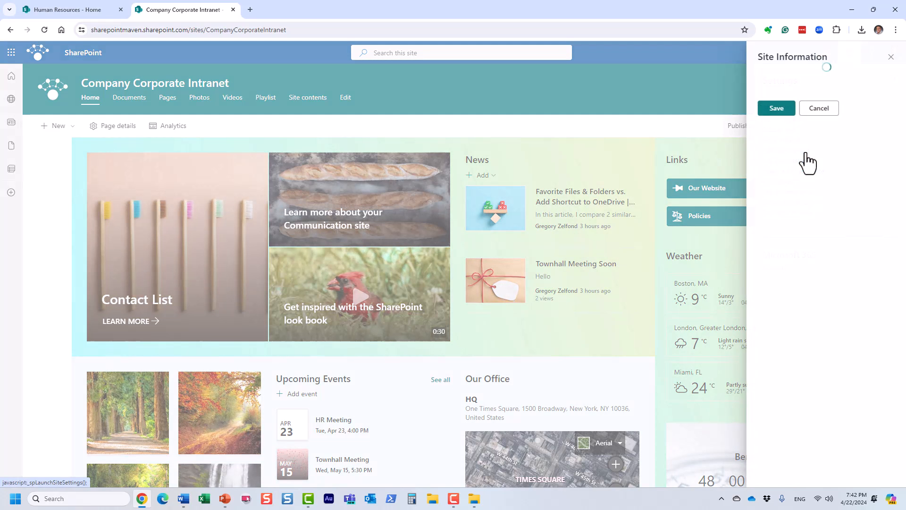
{"action": "left_click", "coordinate": [821, 107]}
{"action": "left_click_drag", "start_coordinate": [820, 107], "coordinate": [707, 120]}
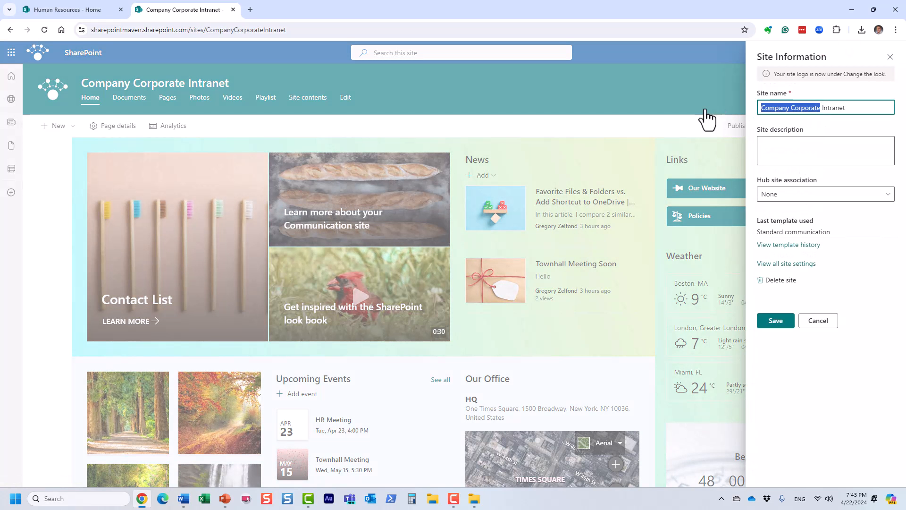
{"action": "key", "text": "BackSpace"}
{"action": "key", "text": "Delete"}
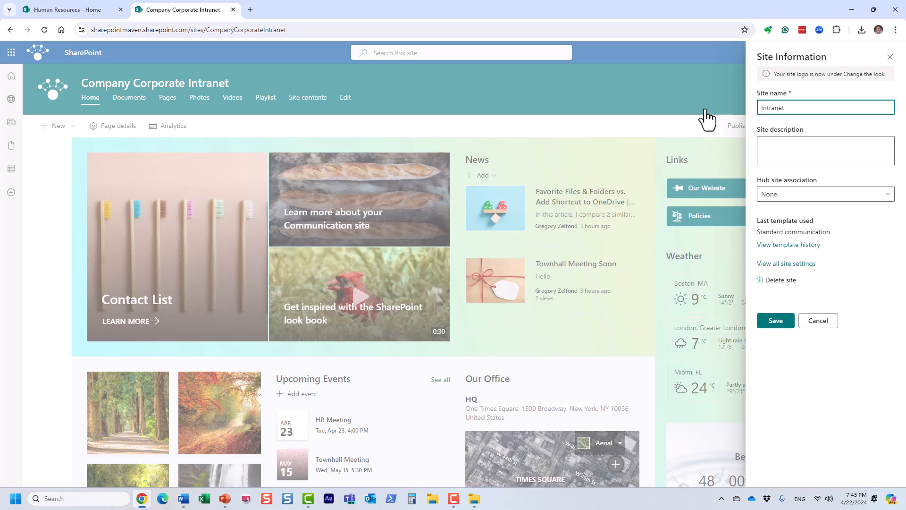
{"action": "left_click", "coordinate": [769, 322]}
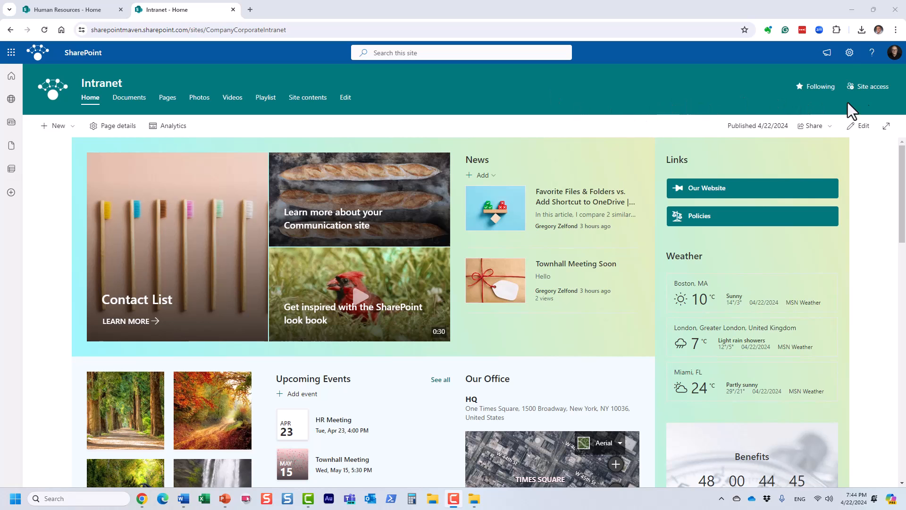
Look at the site access form, close it, and review the owners, members and visitors in the site permissions.
{"action": "left_click", "coordinate": [872, 87]}
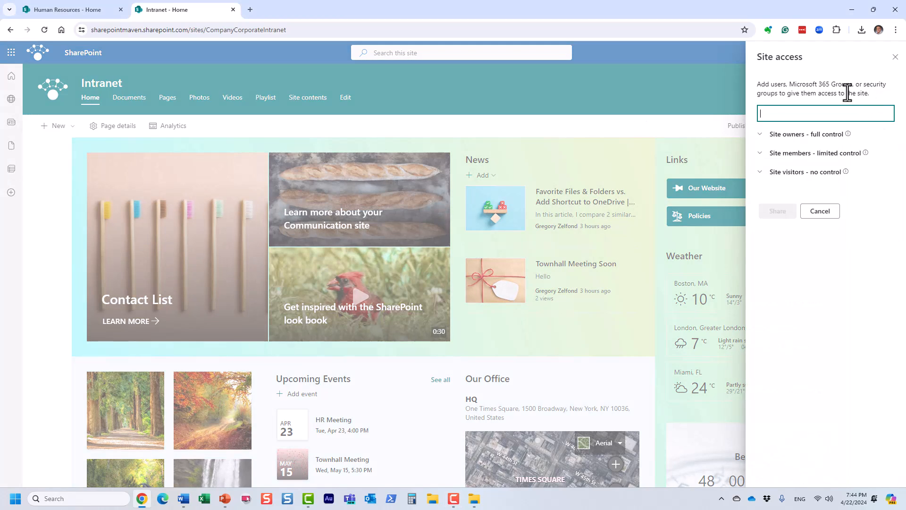
{"action": "left_click", "coordinate": [895, 59]}
{"action": "left_click", "coordinate": [849, 53]}
{"action": "left_click", "coordinate": [804, 162]}
{"action": "left_click", "coordinate": [811, 116]}
{"action": "left_click", "coordinate": [808, 152]}
{"action": "left_click", "coordinate": [809, 183]}
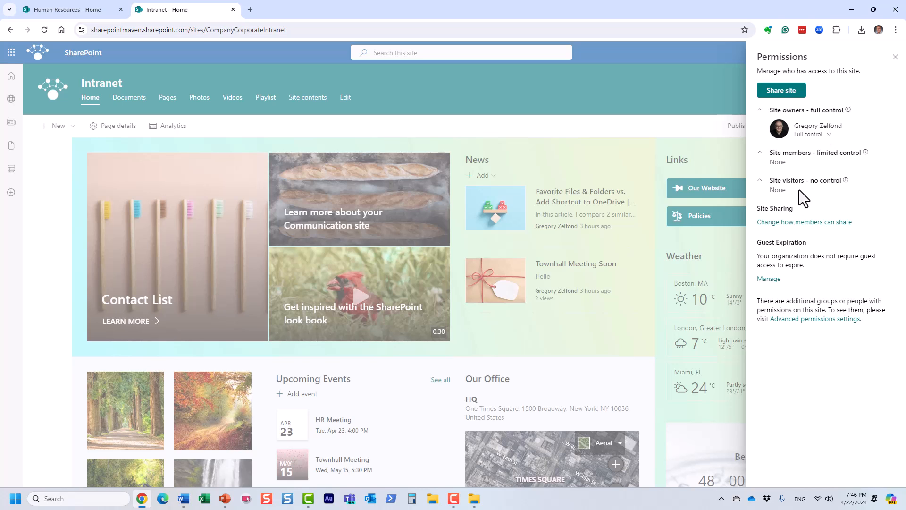
Share the site with the business analyst's account, giving it Edit permission and sending no email.
{"action": "left_click", "coordinate": [793, 91]}
{"action": "type", "text": "mary"}
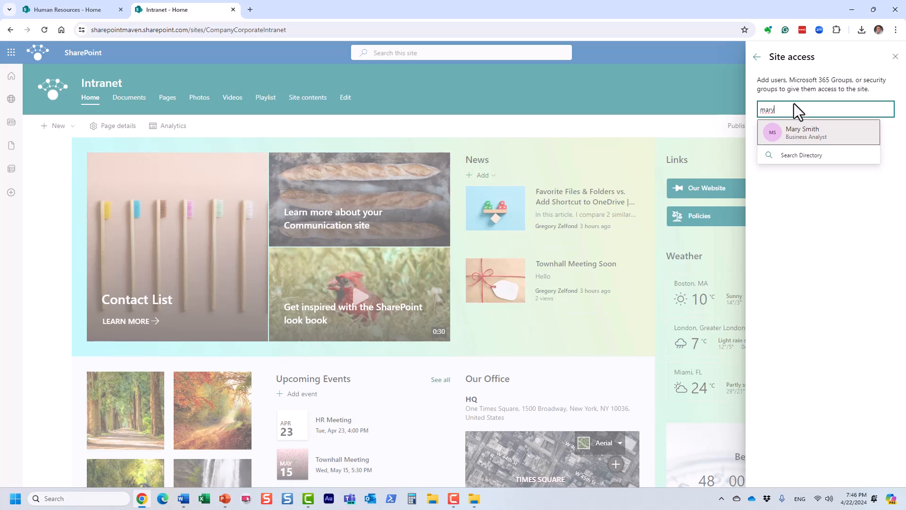
{"action": "left_click", "coordinate": [807, 137]}
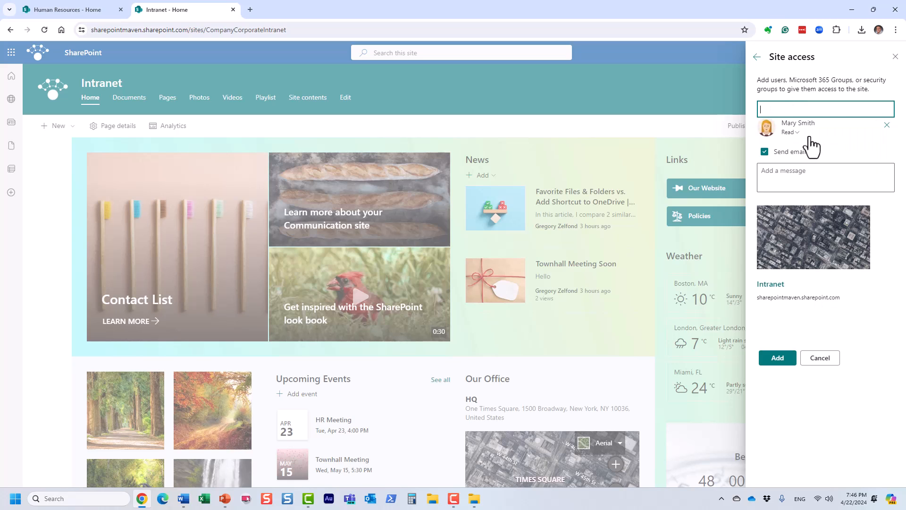
{"action": "left_click", "coordinate": [792, 134]}
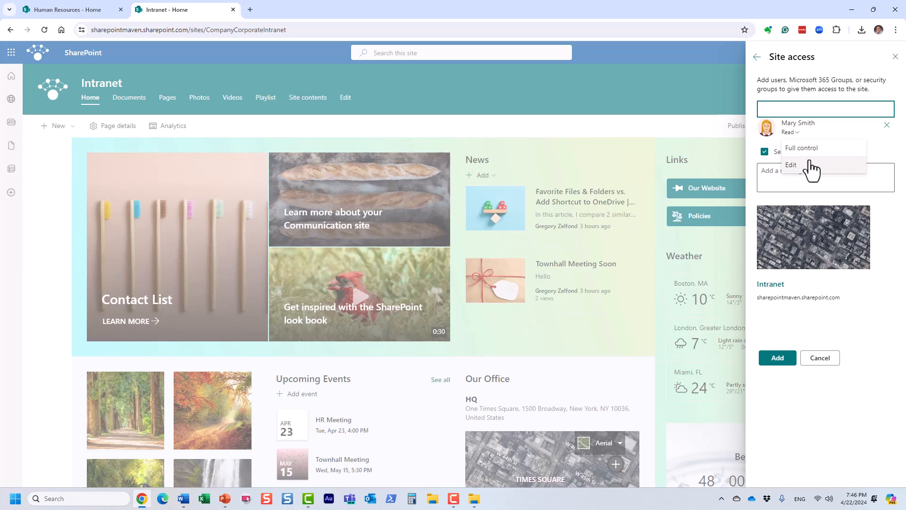
{"action": "left_click", "coordinate": [813, 165]}
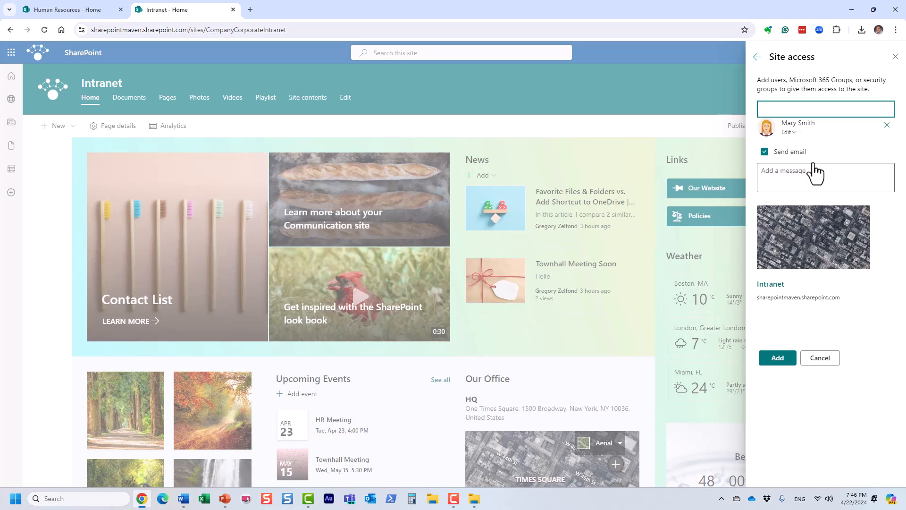
{"action": "left_click", "coordinate": [765, 152]}
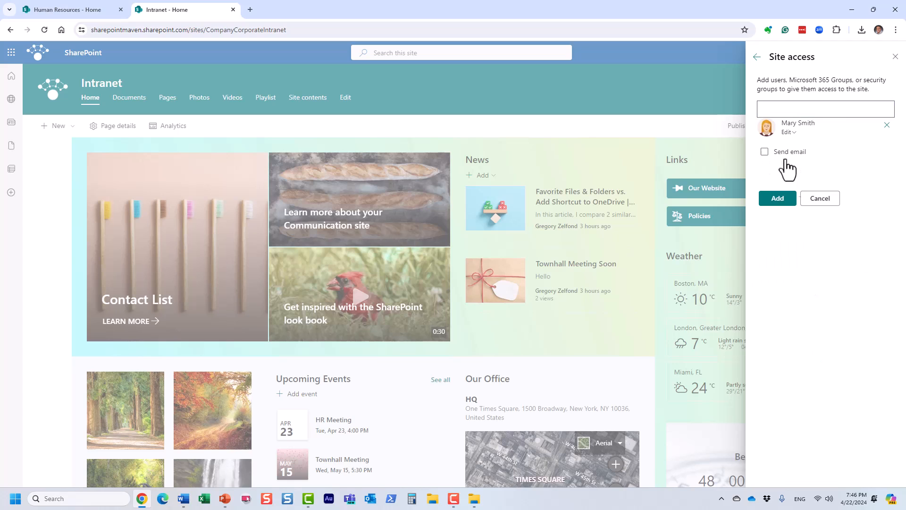
{"action": "left_click", "coordinate": [784, 200]}
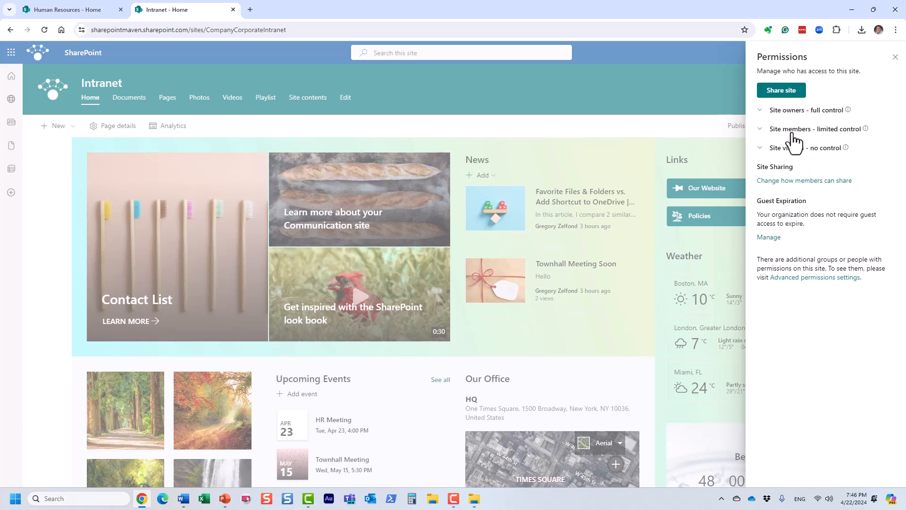
Review the people in the site members, owners and visitors groups, and start sharing the site again.
{"action": "left_click", "coordinate": [790, 128]}
{"action": "left_click", "coordinate": [786, 110]}
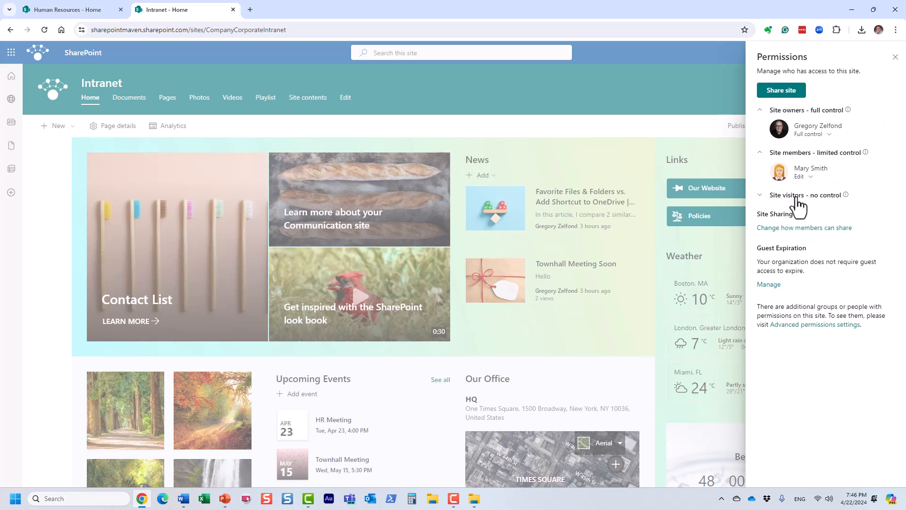
{"action": "left_click", "coordinate": [801, 195]}
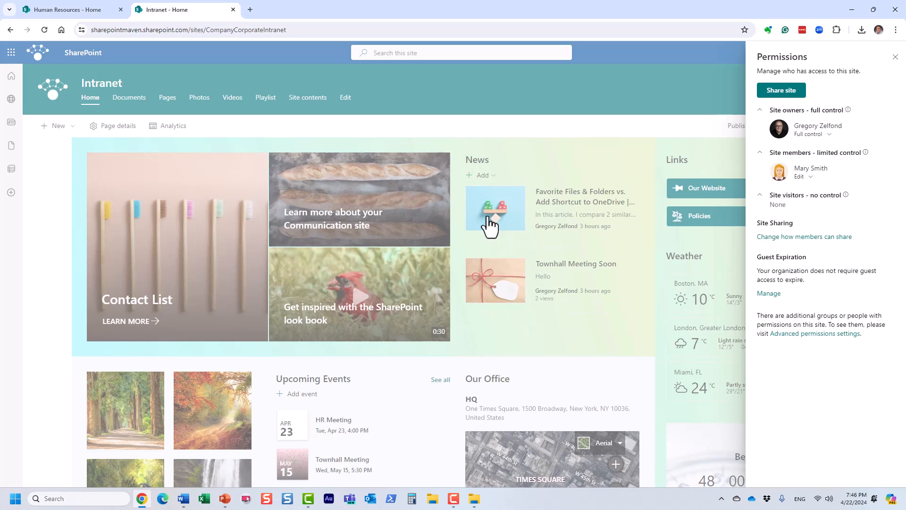
{"action": "left_click", "coordinate": [781, 91]}
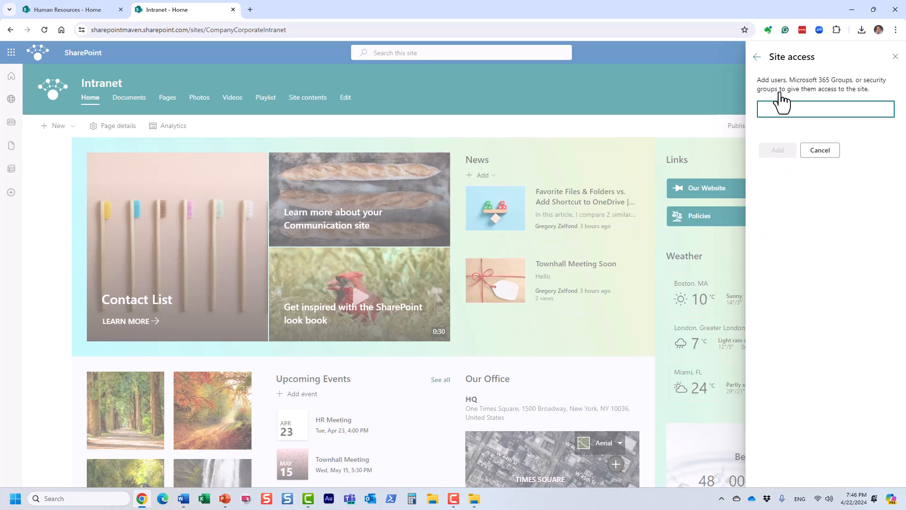
{"action": "type", "text": "john"}
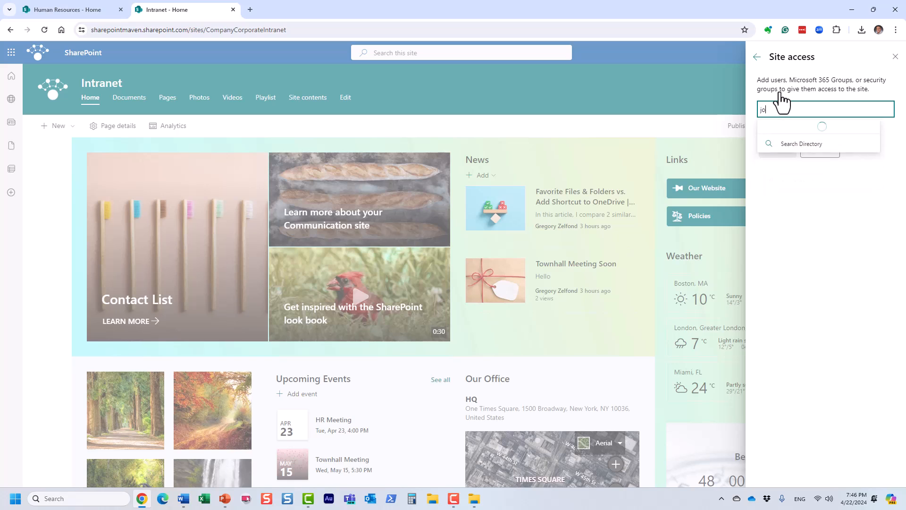
{"action": "key", "text": "BackSpace"}
{"action": "key", "text": "BackSpace"}
{"action": "key", "text": "BackSpace"}
{"action": "key", "text": "BackSpace"}
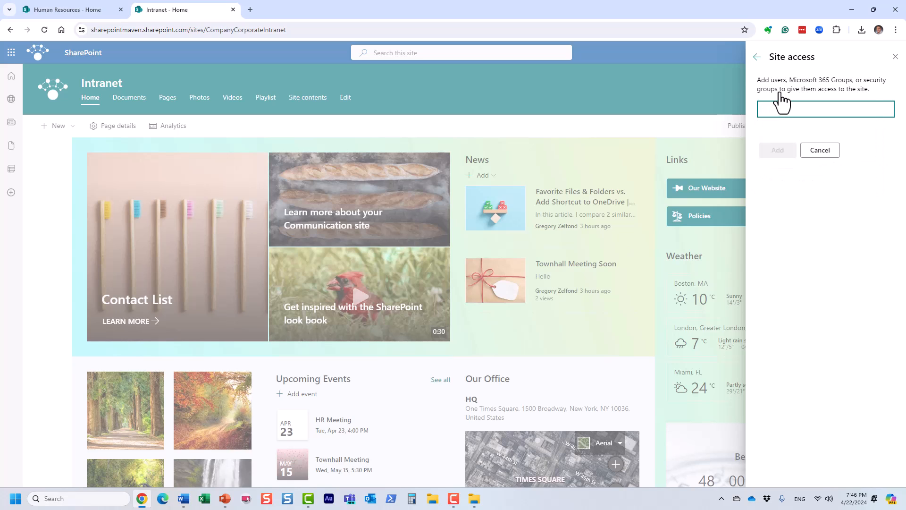
Share the site with Everyone except external users, keeping Read permission and sending no email.
{"action": "type", "text": "every"}
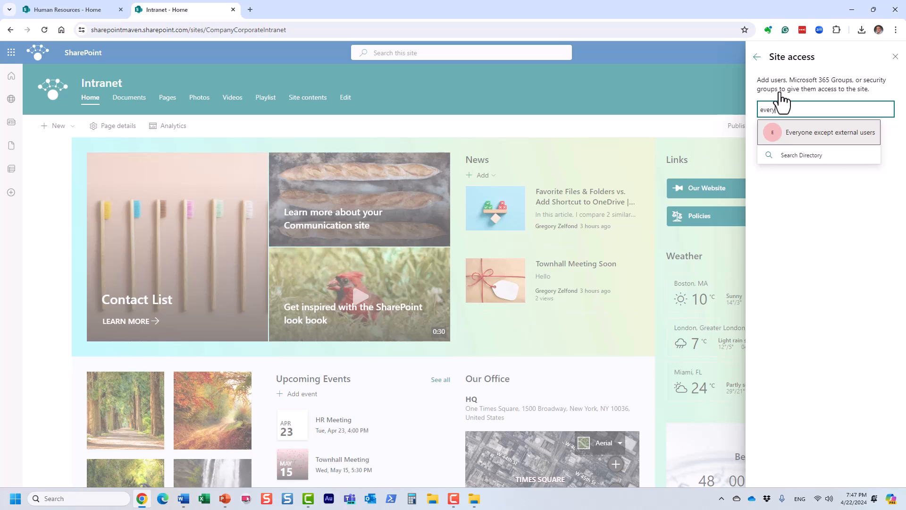
{"action": "left_click", "coordinate": [840, 142]}
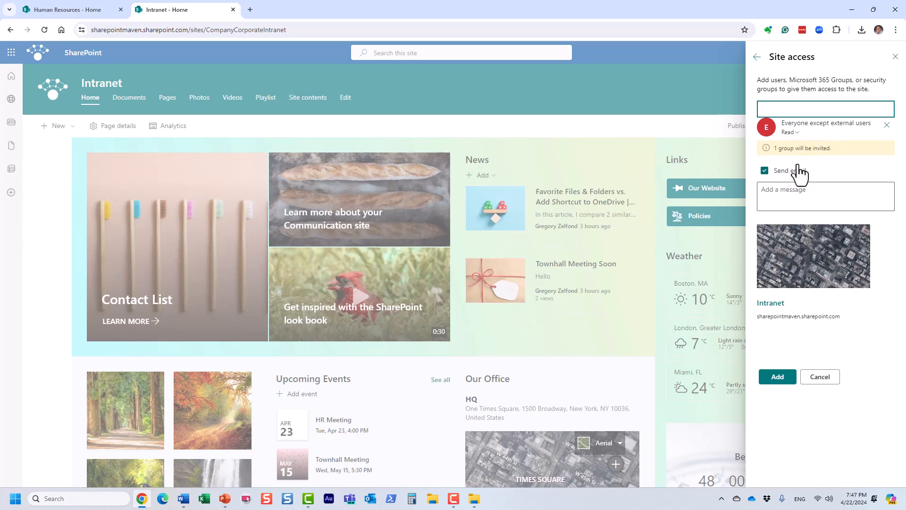
{"action": "left_click", "coordinate": [765, 171]}
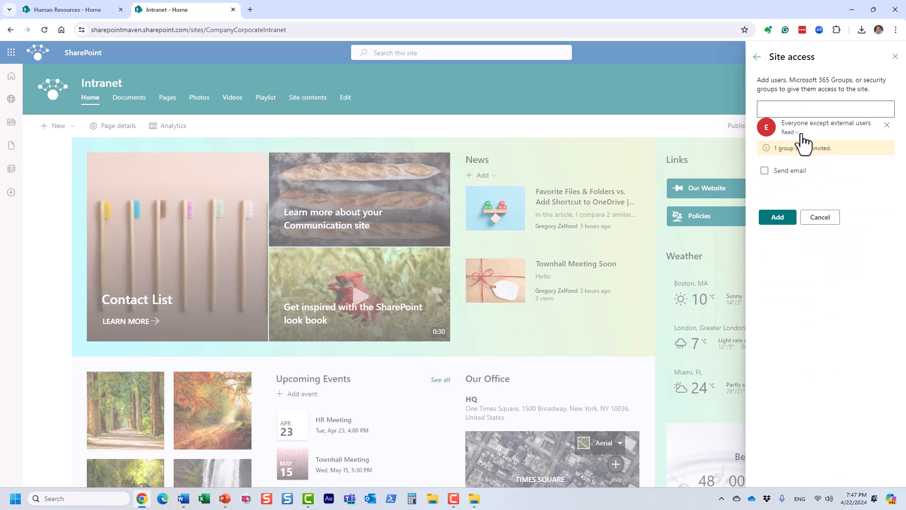
{"action": "left_click", "coordinate": [789, 132]}
{"action": "left_click", "coordinate": [894, 193]}
{"action": "left_click", "coordinate": [774, 218]}
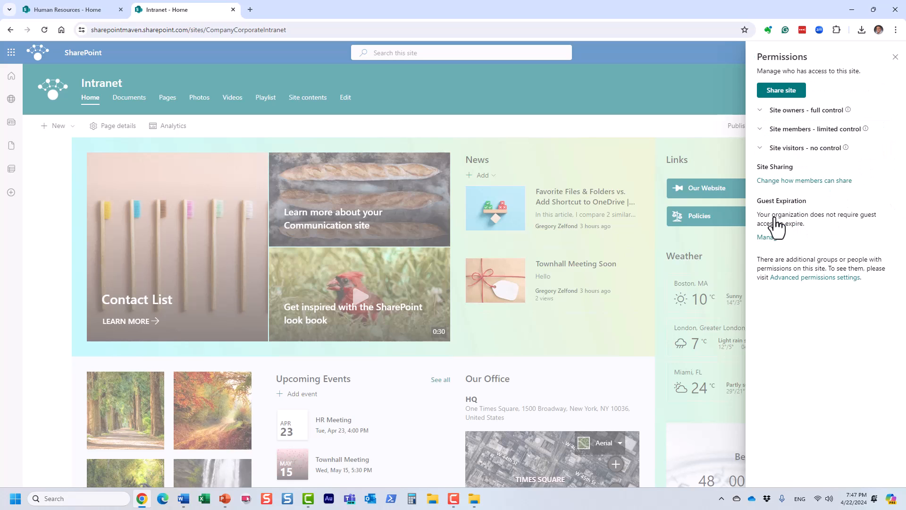
Check who is in the site visitors, members and owners groups, and close the permissions and settings.
{"action": "left_click", "coordinate": [789, 149]}
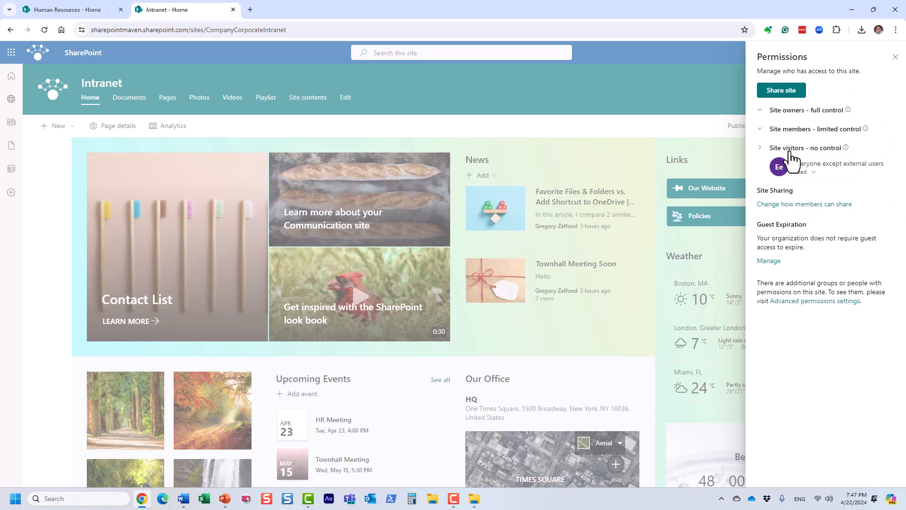
{"action": "left_click", "coordinate": [792, 130]}
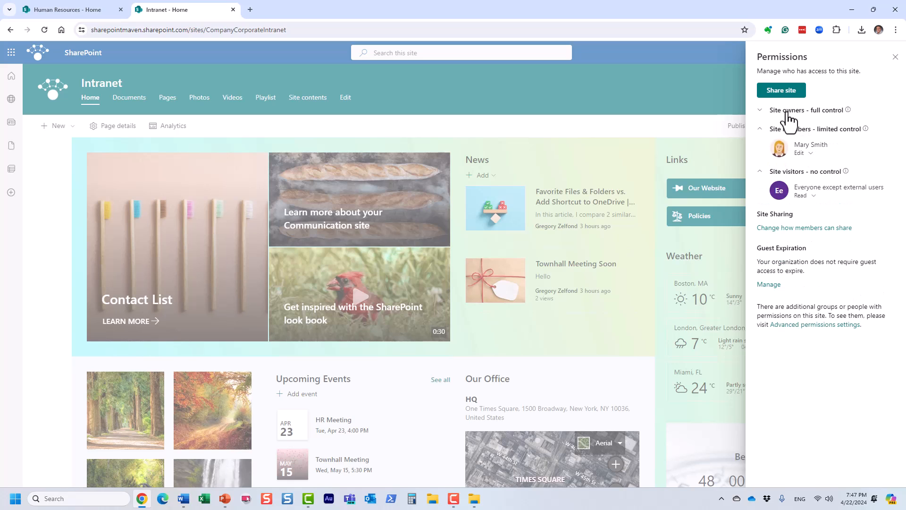
{"action": "left_click", "coordinate": [789, 114]}
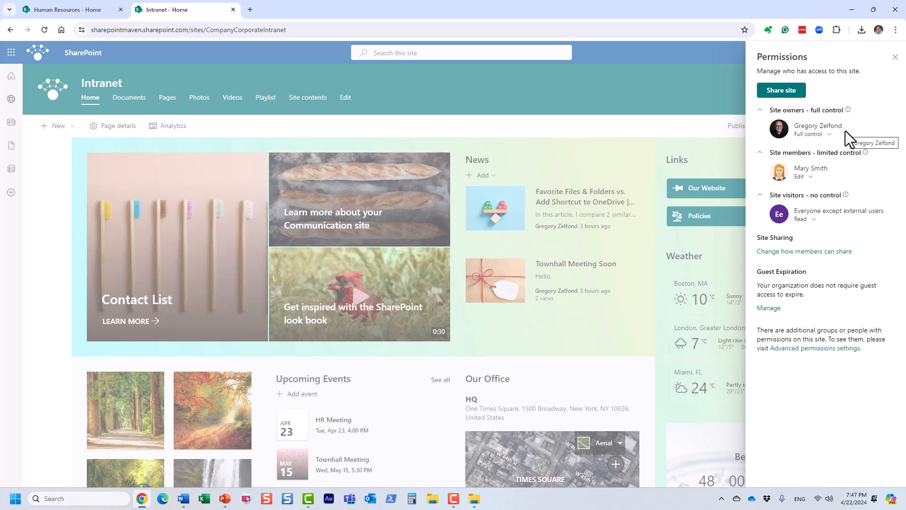
{"action": "left_click", "coordinate": [896, 57]}
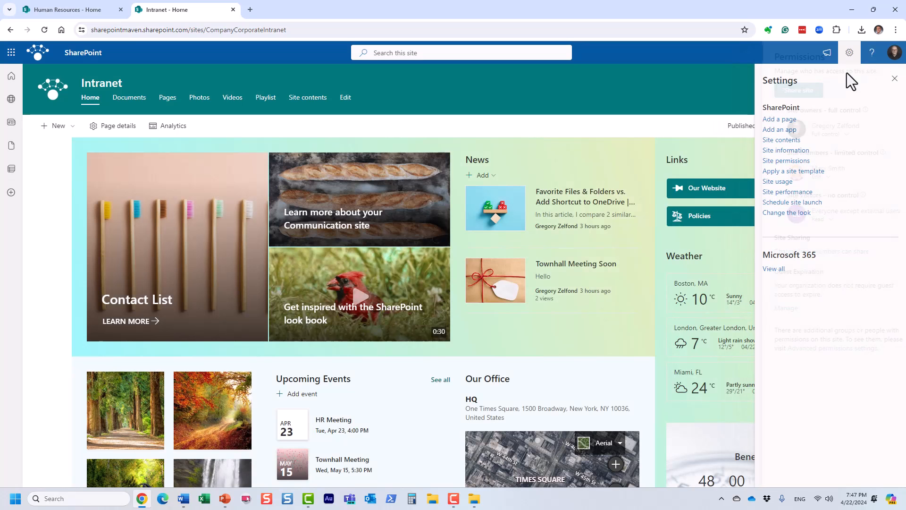
{"action": "left_click", "coordinate": [889, 90]}
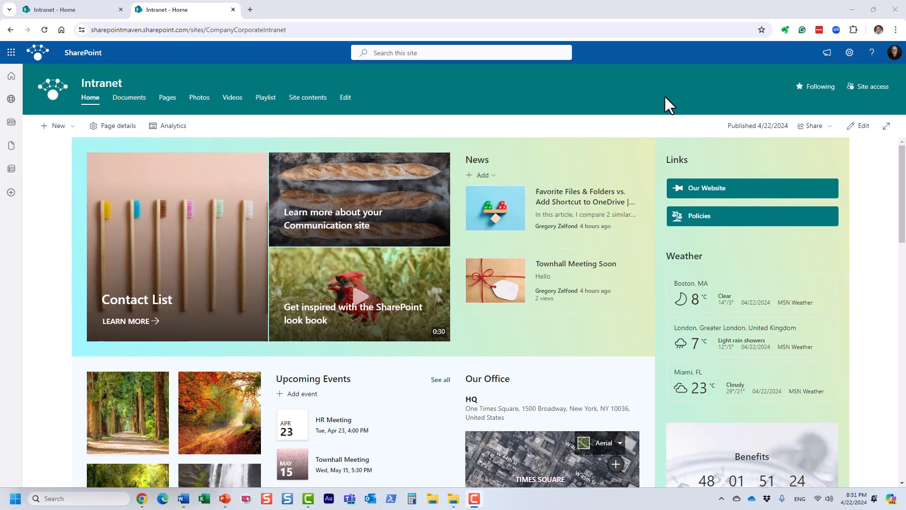
Compare the navigation of the company-intranet site with the CompanyCorporateIntranet site, including its Photos library and home page.
{"action": "left_click", "coordinate": [83, 10]}
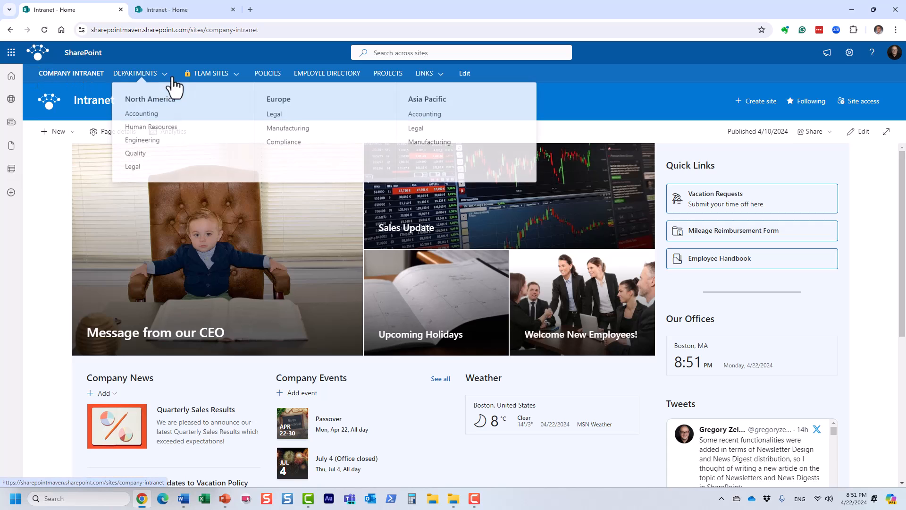
{"action": "key", "text": "F9"}
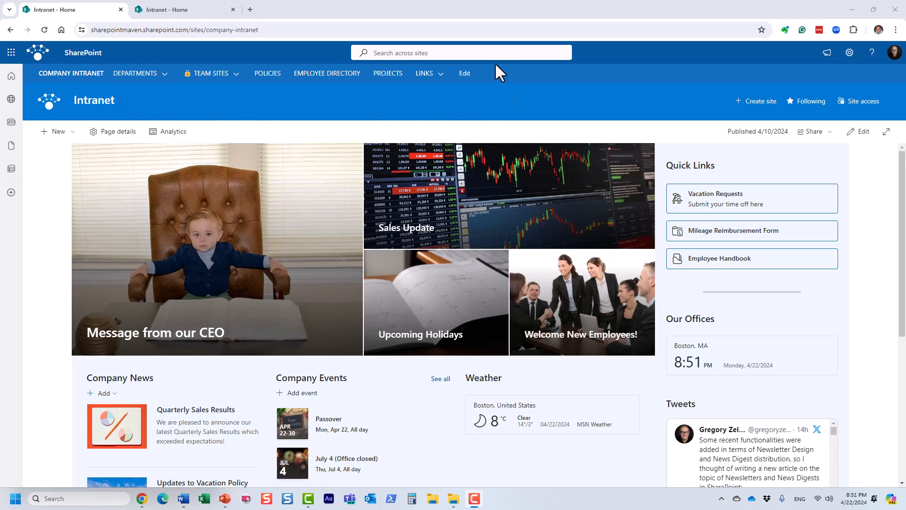
{"action": "left_click", "coordinate": [182, 12]}
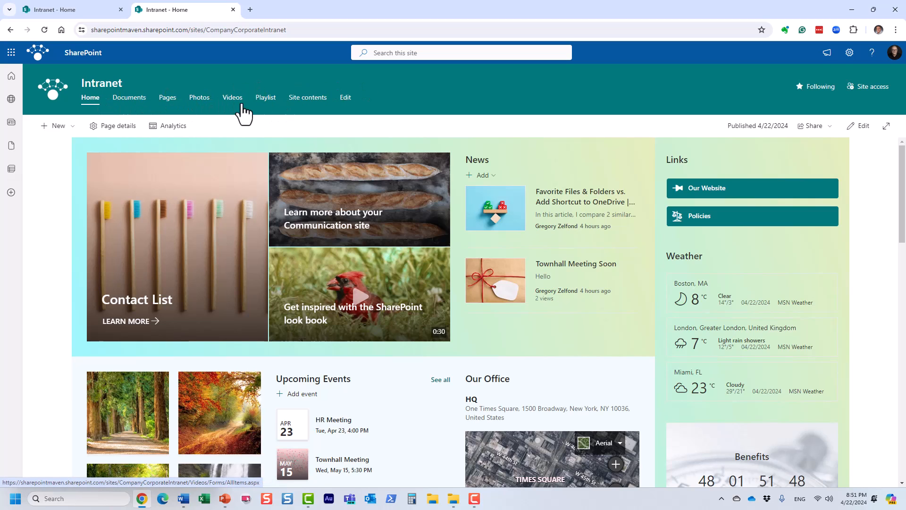
{"action": "left_click", "coordinate": [203, 101]}
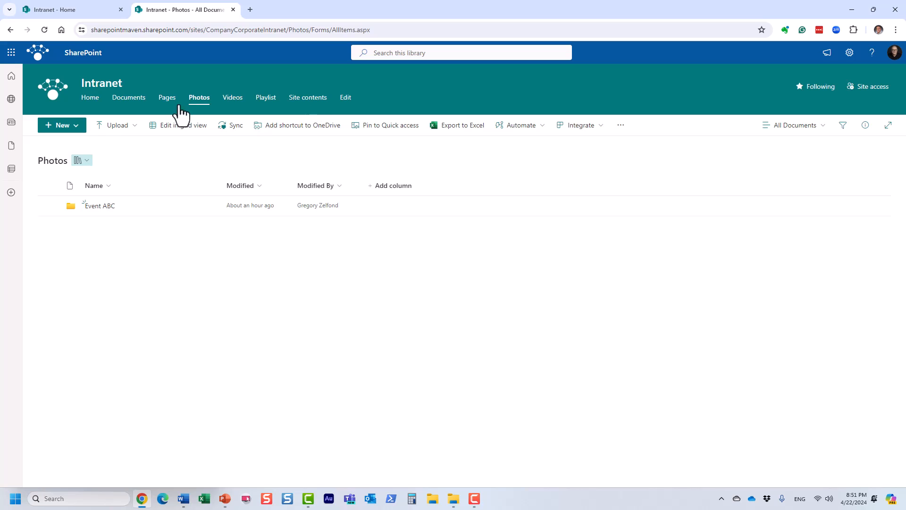
{"action": "left_click", "coordinate": [108, 86]}
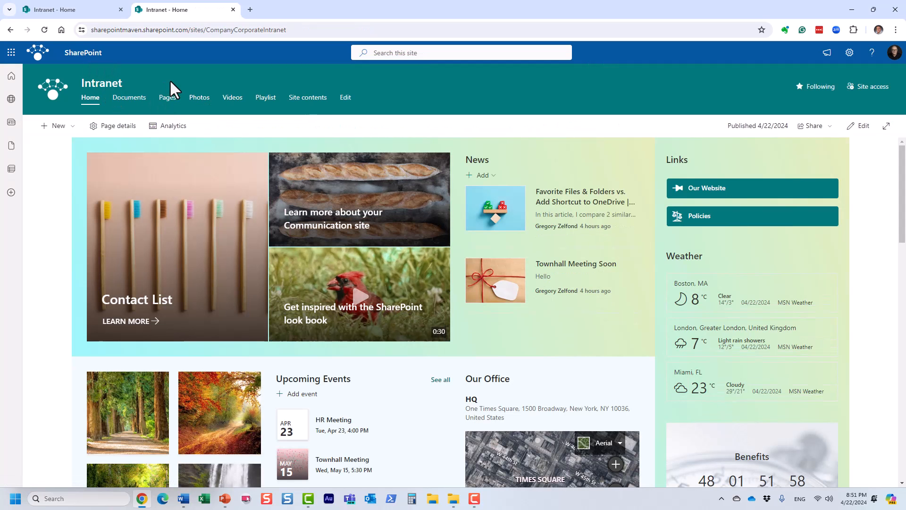
Open the North America Human Resources site from the Departments navigation of the company-intranet site and examine its web address.
{"action": "left_click", "coordinate": [88, 11]}
{"action": "mouse_move", "coordinate": [211, 74]}
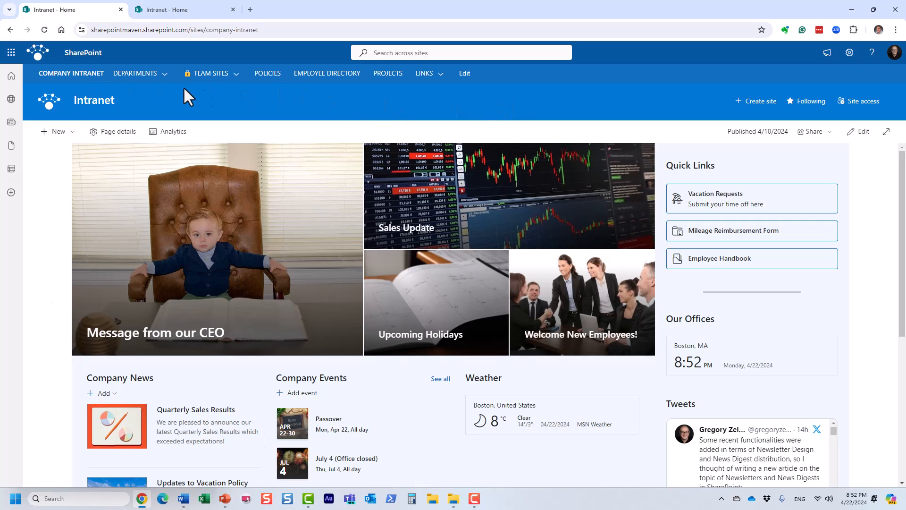
{"action": "mouse_move", "coordinate": [150, 76]}
{"action": "left_click", "coordinate": [164, 125]}
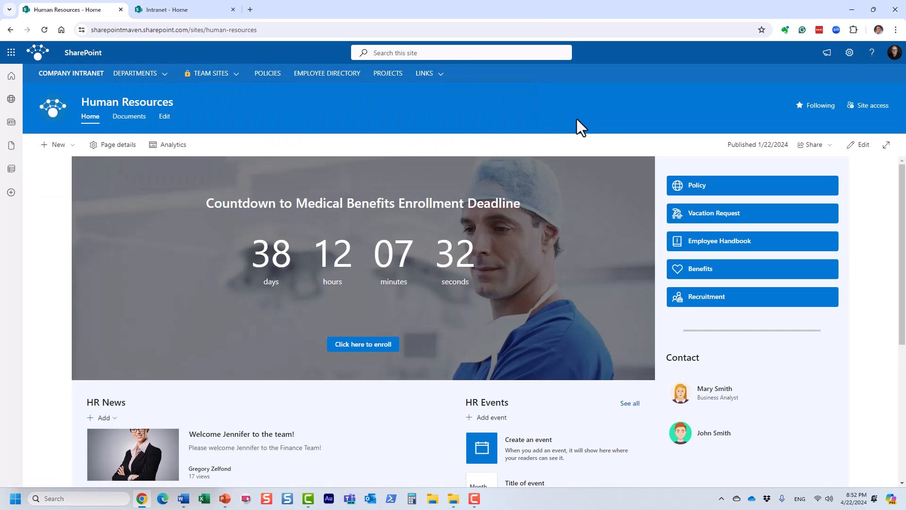
{"action": "left_click", "coordinate": [285, 29]}
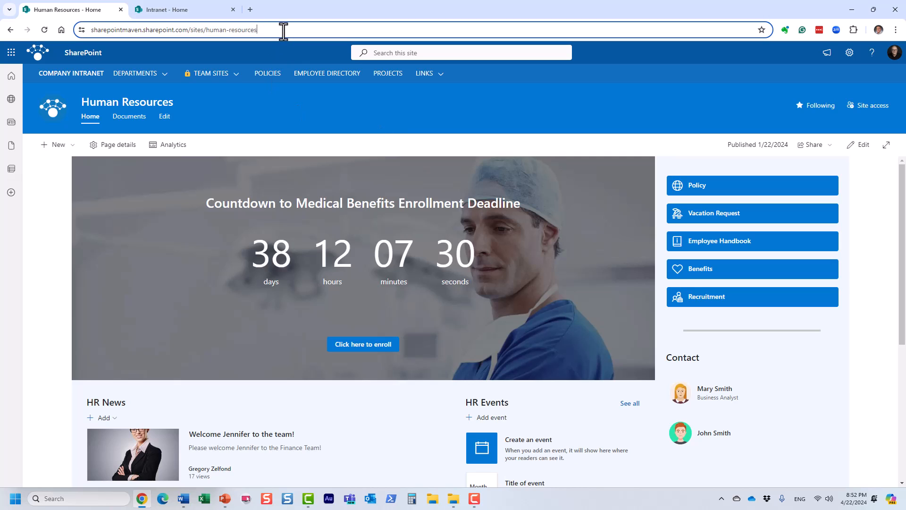
Open the North America Accounting site from the Departments navigation, return to the Company Intranet home and examine its Departments menu.
{"action": "left_click_drag", "start_coordinate": [125, 30], "coordinate": [208, 59]}
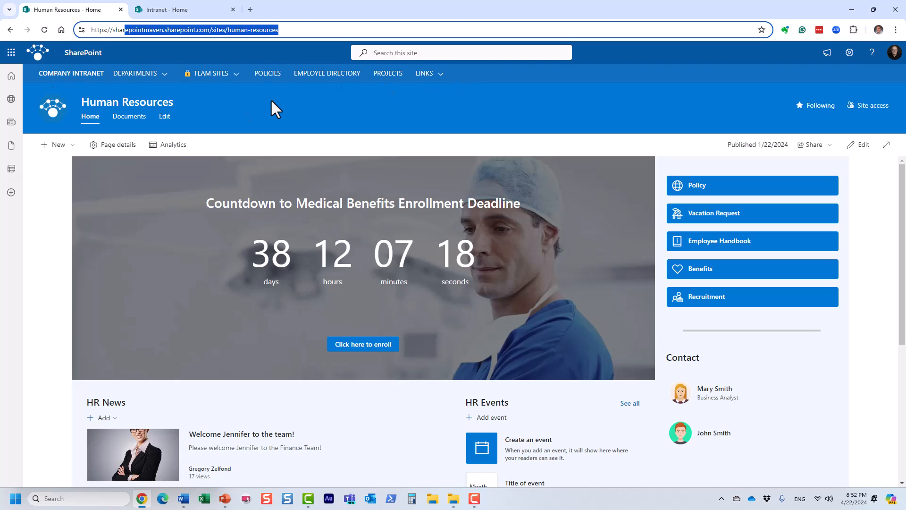
{"action": "mouse_move", "coordinate": [152, 75]}
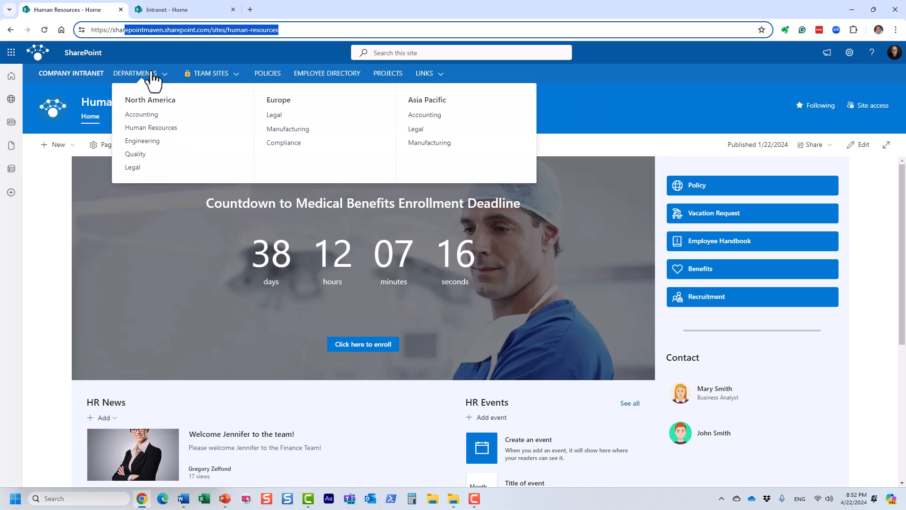
{"action": "left_click", "coordinate": [147, 115]}
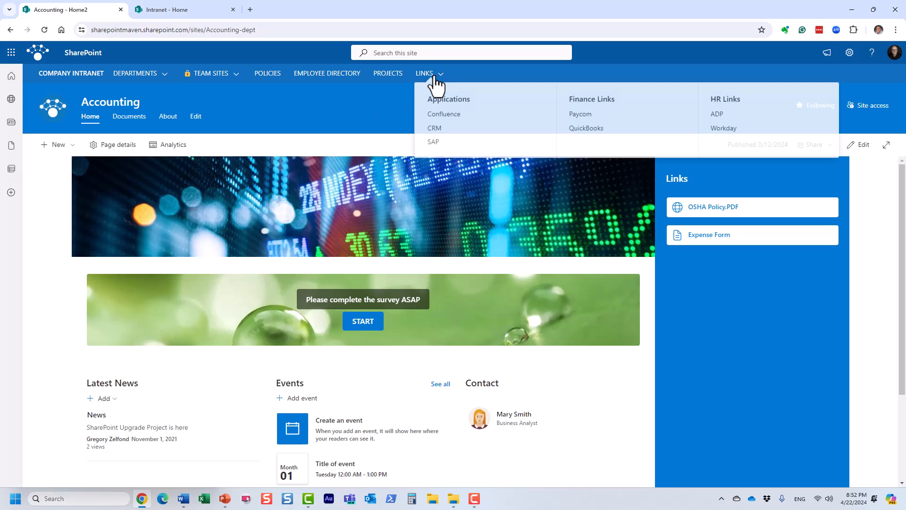
{"action": "mouse_move", "coordinate": [145, 75]}
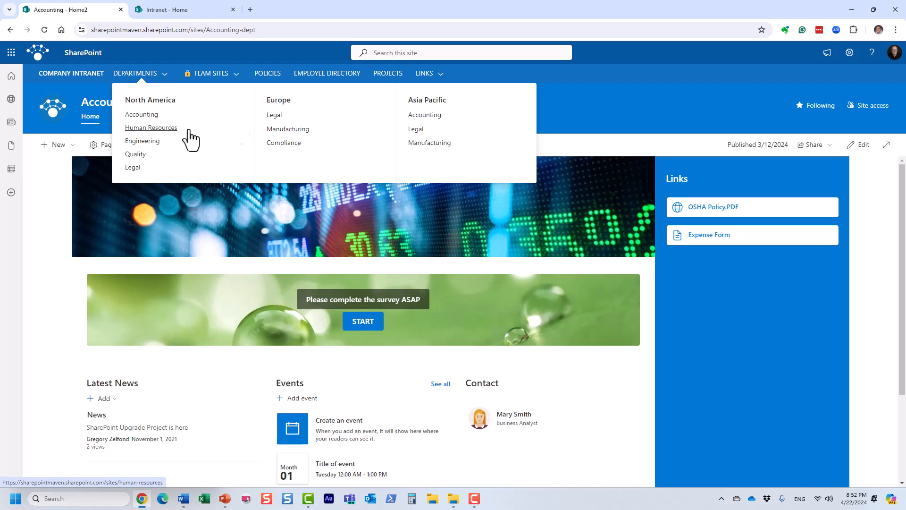
{"action": "left_click", "coordinate": [71, 75]}
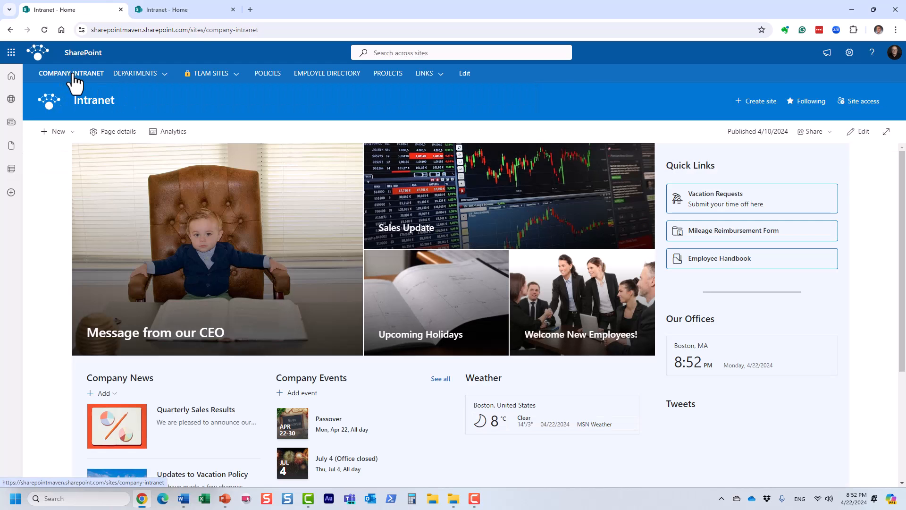
{"action": "mouse_move", "coordinate": [146, 75]}
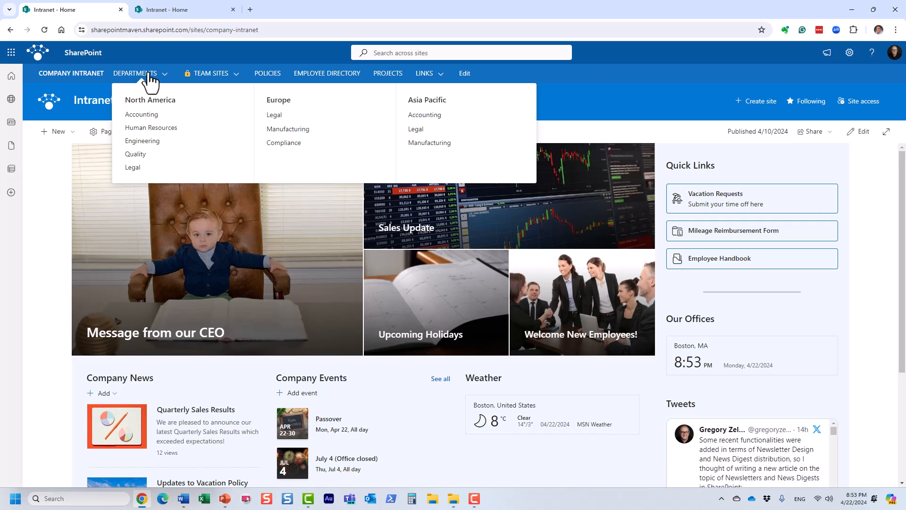
{"action": "mouse_move", "coordinate": [242, 81]}
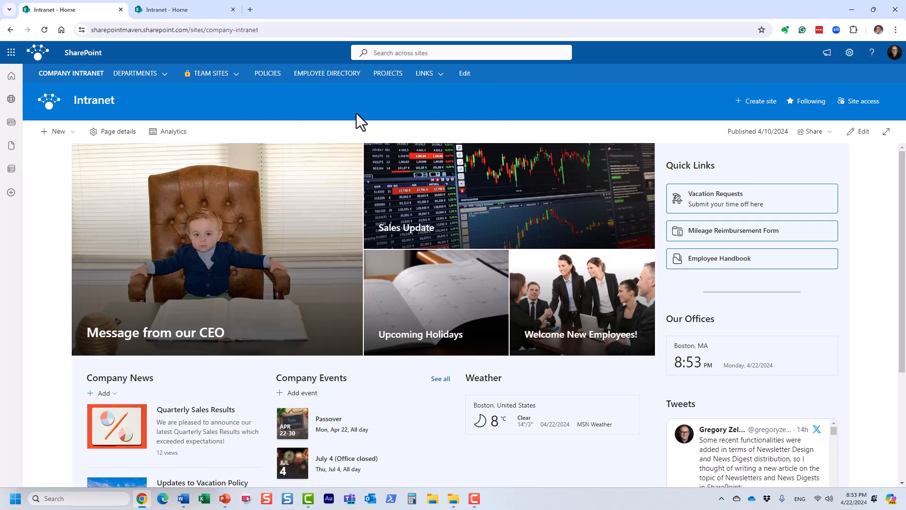
From the CompanyCorporateIntranet site, open the Microsoft 365 admin center in a new tab and go to the SharePoint admin center's active sites.
{"action": "left_click", "coordinate": [188, 7]}
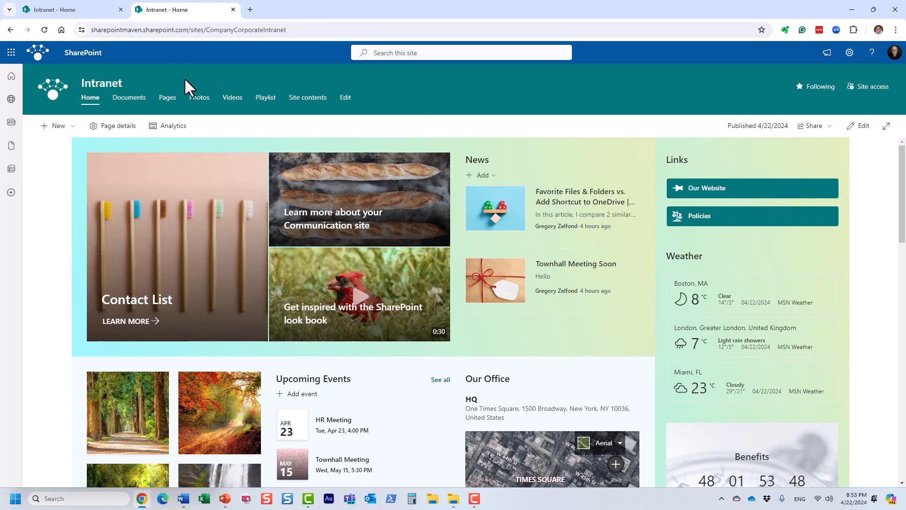
{"action": "left_click", "coordinate": [11, 53]}
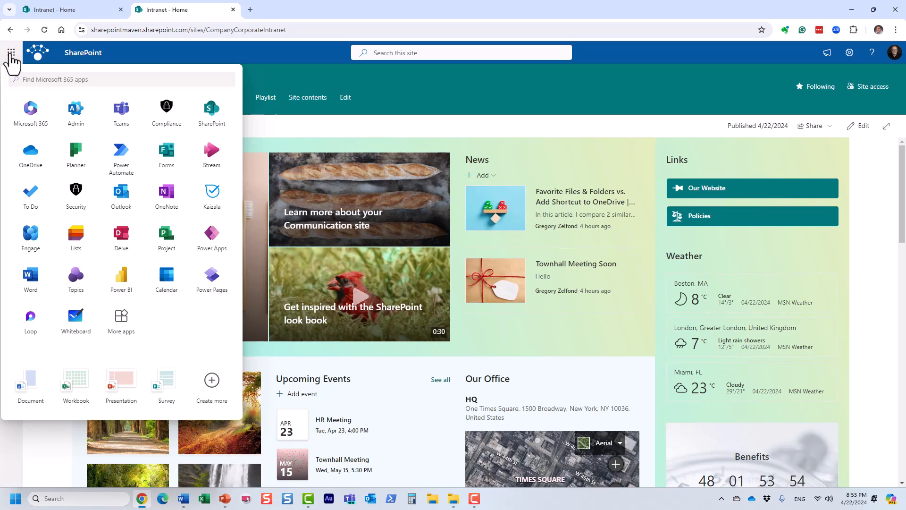
{"action": "right_click", "coordinate": [72, 115]}
{"action": "left_click", "coordinate": [118, 116]}
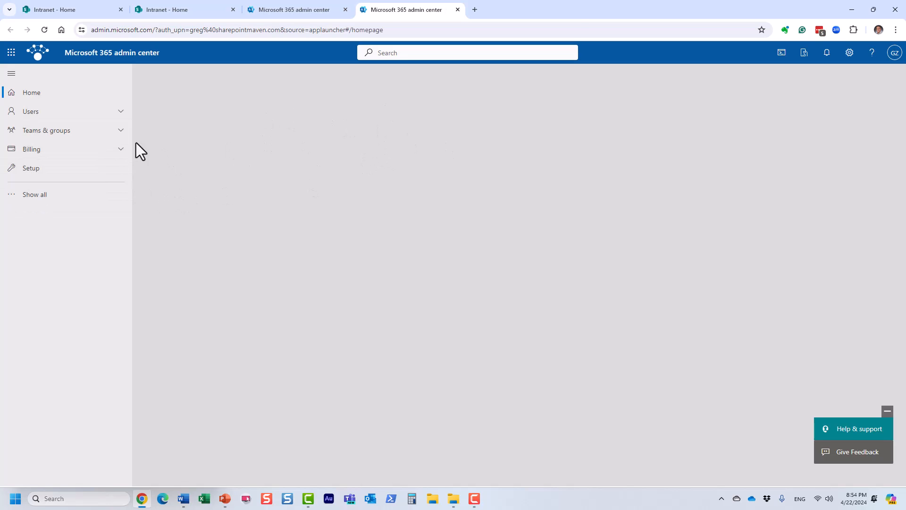
{"action": "left_click", "coordinate": [34, 200]}
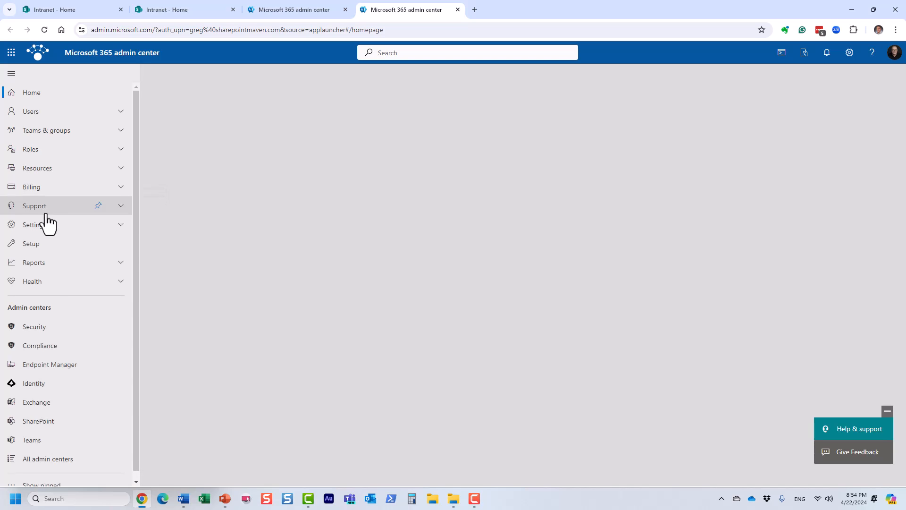
{"action": "left_click", "coordinate": [52, 424]}
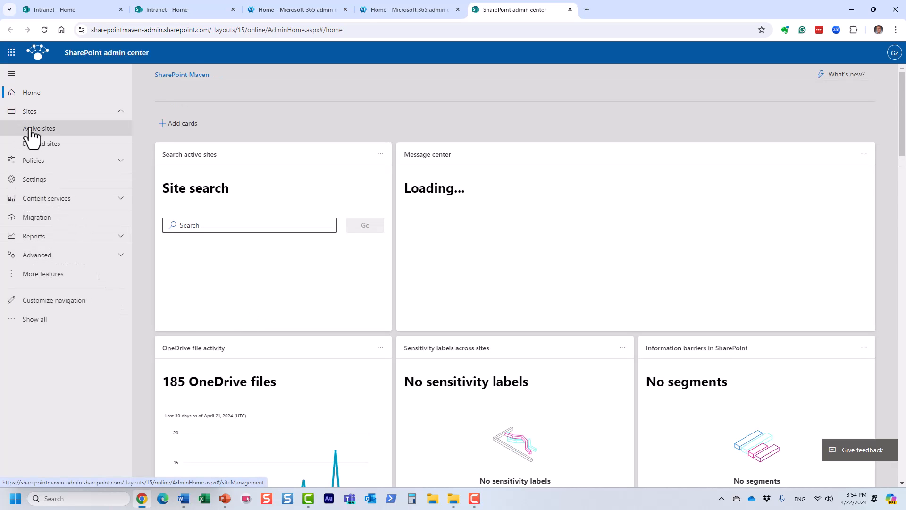
{"action": "left_click", "coordinate": [30, 128]}
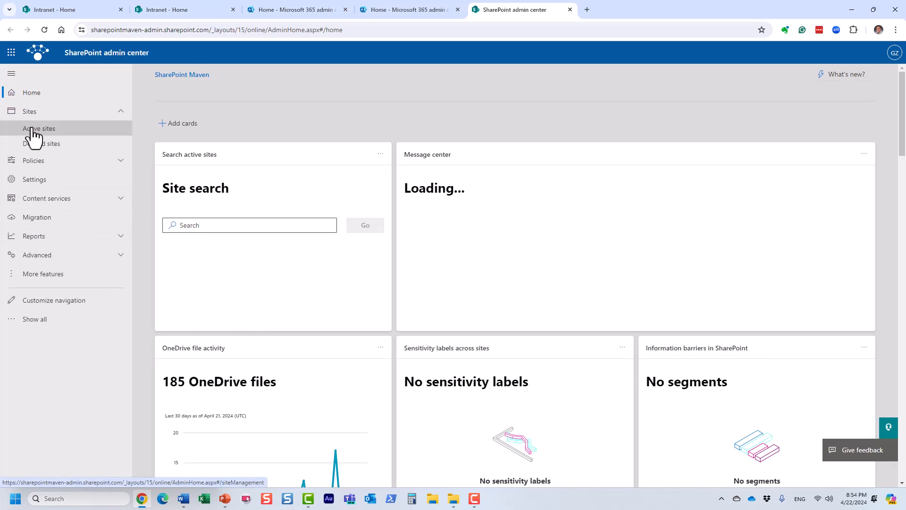
Register the CompanyCorporateIntranet site as a hub site with the hub name CORP INTRANET.
{"action": "scroll", "coordinate": [375, 295], "scroll_direction": "down", "scroll_amount": 4}
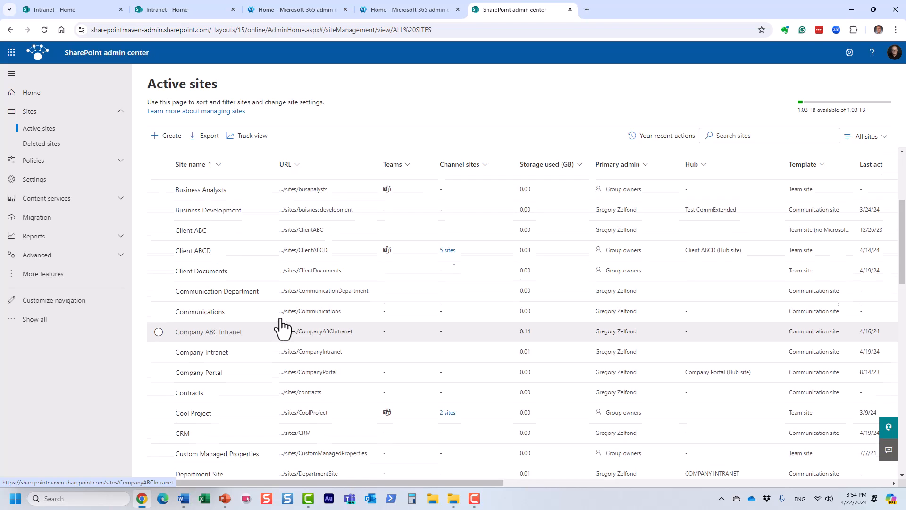
{"action": "scroll", "coordinate": [280, 319], "scroll_direction": "up", "scroll_amount": 4}
{"action": "scroll", "coordinate": [280, 319], "scroll_direction": "down", "scroll_amount": 12}
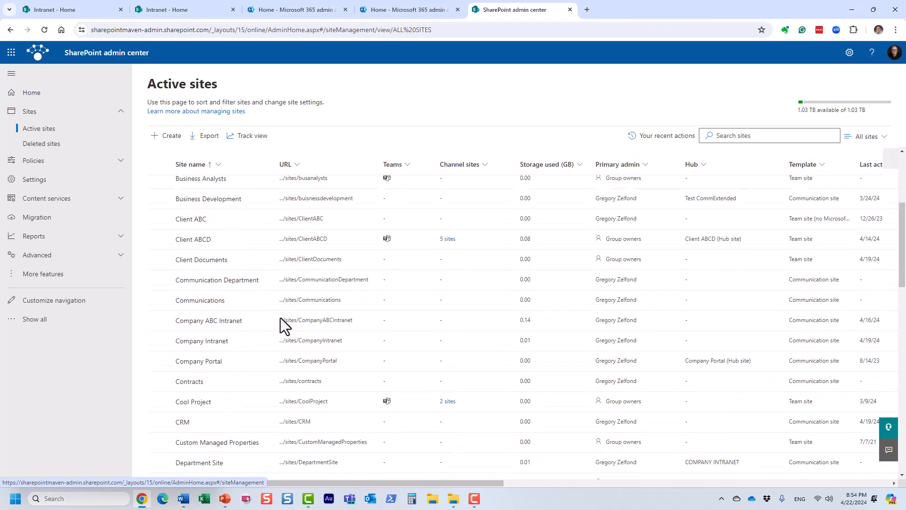
{"action": "scroll", "coordinate": [280, 319], "scroll_direction": "down", "scroll_amount": 6}
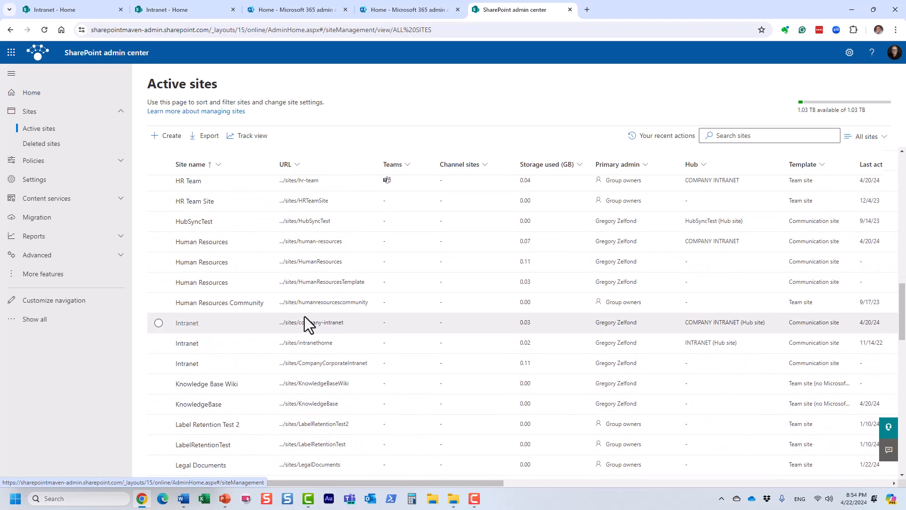
{"action": "left_click", "coordinate": [159, 364]}
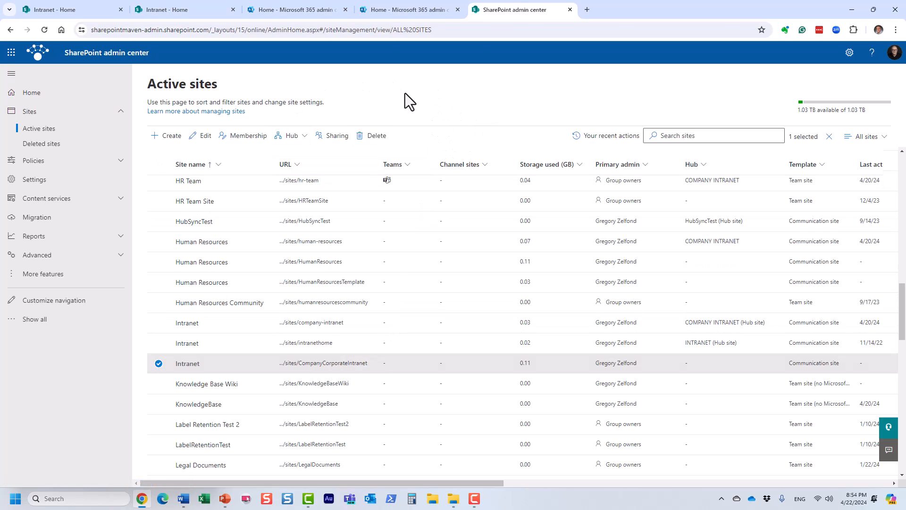
{"action": "left_click", "coordinate": [303, 138]}
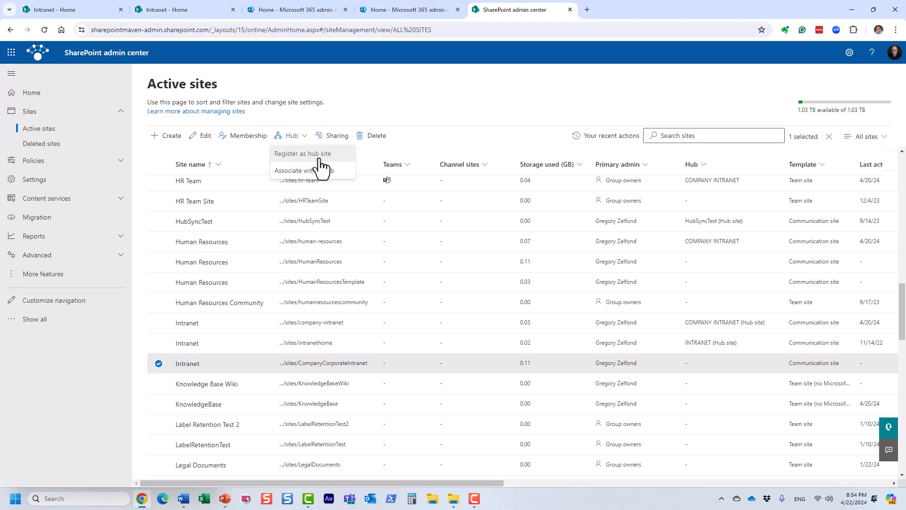
{"action": "left_click", "coordinate": [323, 156]}
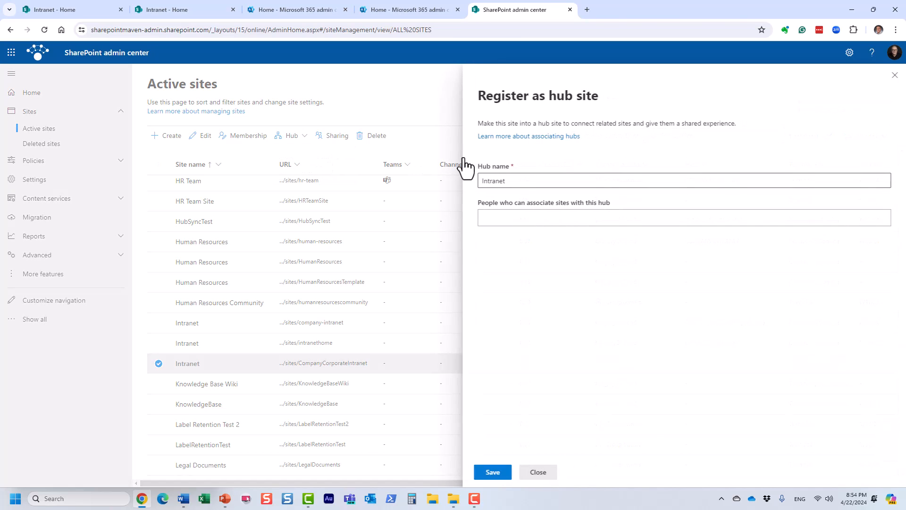
{"action": "left_click", "coordinate": [525, 180]}
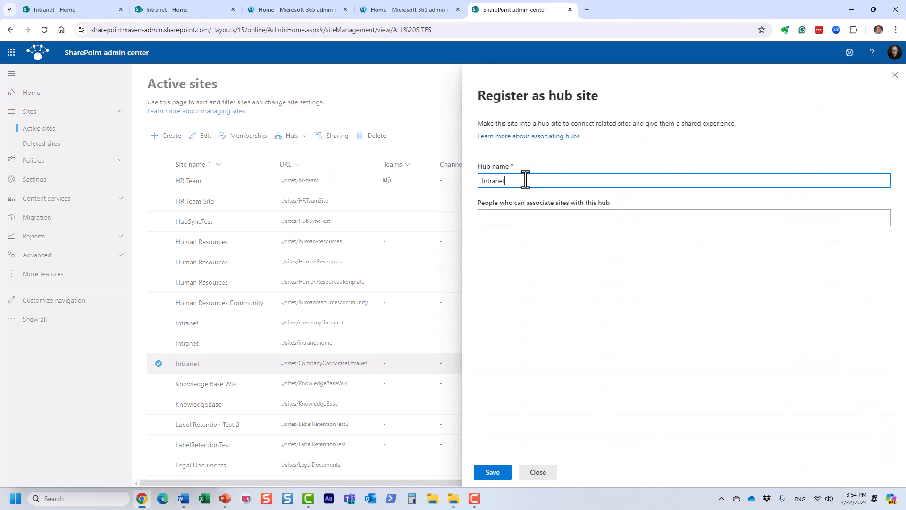
{"action": "left_click_drag", "start_coordinate": [525, 180], "coordinate": [471, 180]}
{"action": "type", "text": "CORP INTRANET"}
{"action": "left_click", "coordinate": [494, 473]}
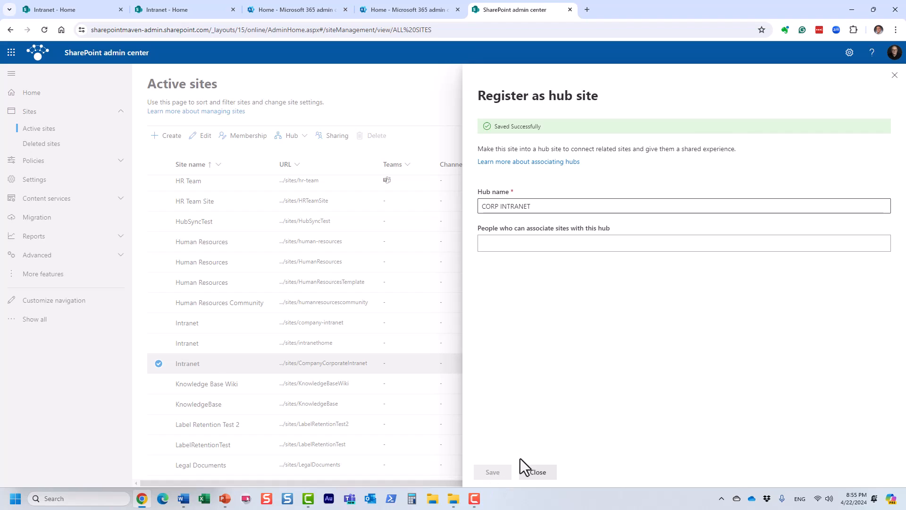
{"action": "left_click", "coordinate": [537, 472]}
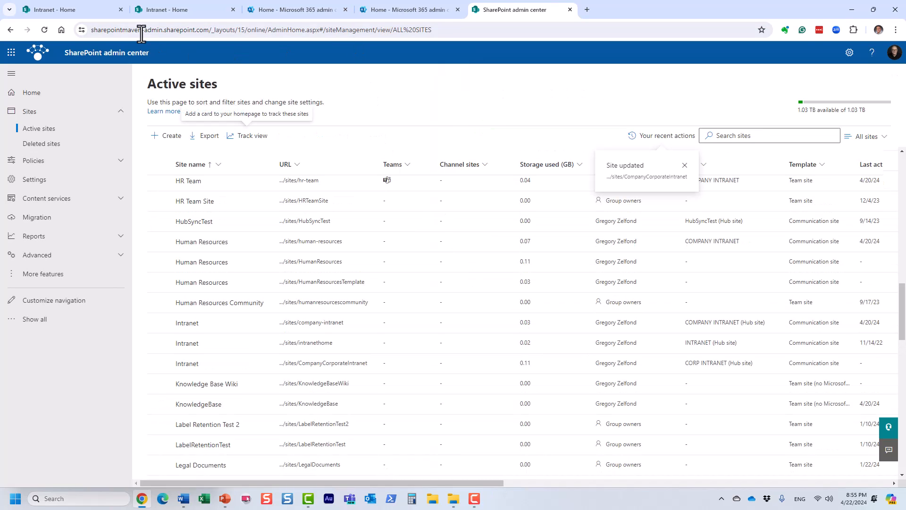
Return to the CompanyCorporateIntranet home page and reload it to check its hub navigation.
{"action": "left_click", "coordinate": [190, 12]}
{"action": "left_click", "coordinate": [427, 92]}
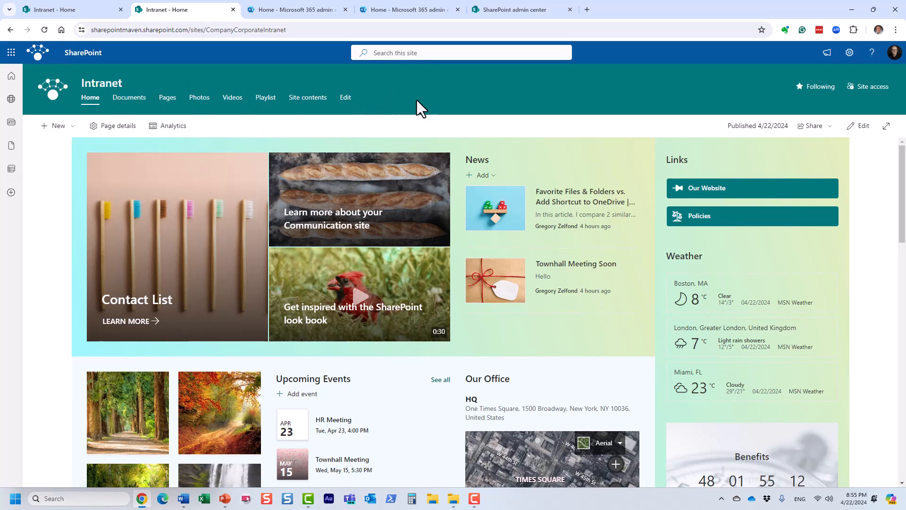
{"action": "left_click", "coordinate": [47, 30]}
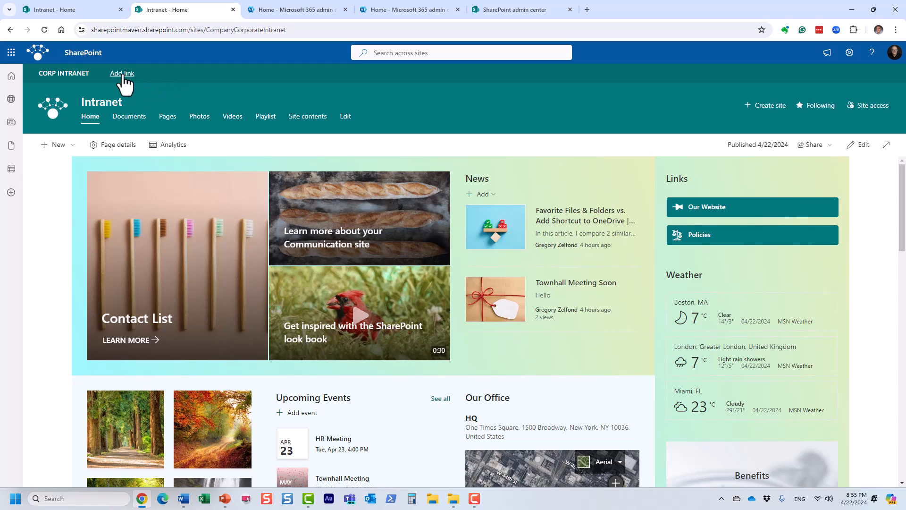
Examine the hub navigation editor and its new-link form, and close them without adding a link.
{"action": "left_click", "coordinate": [121, 74]}
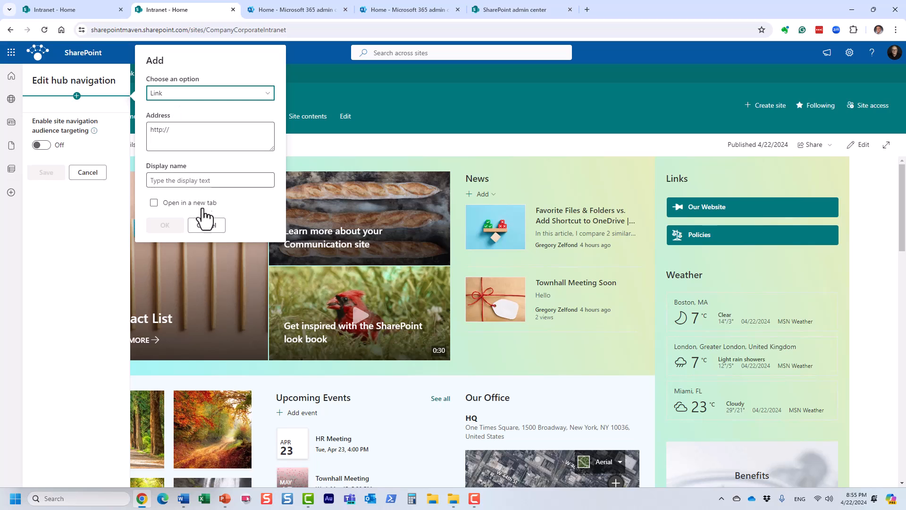
{"action": "left_click", "coordinate": [206, 225]}
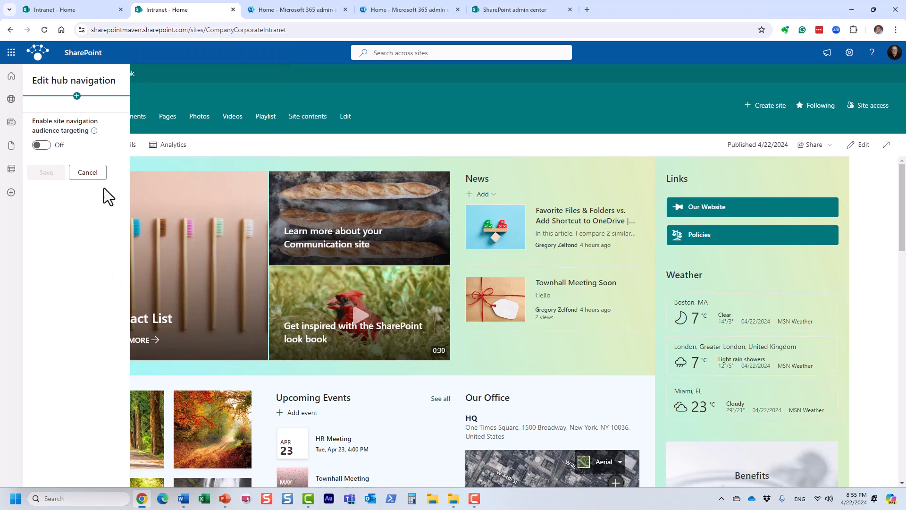
{"action": "left_click", "coordinate": [88, 172]}
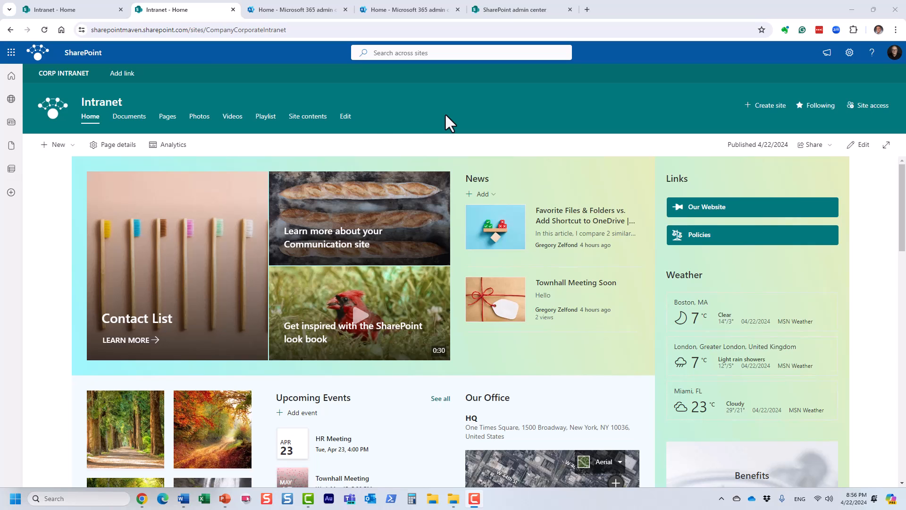
{"action": "left_click", "coordinate": [122, 76]}
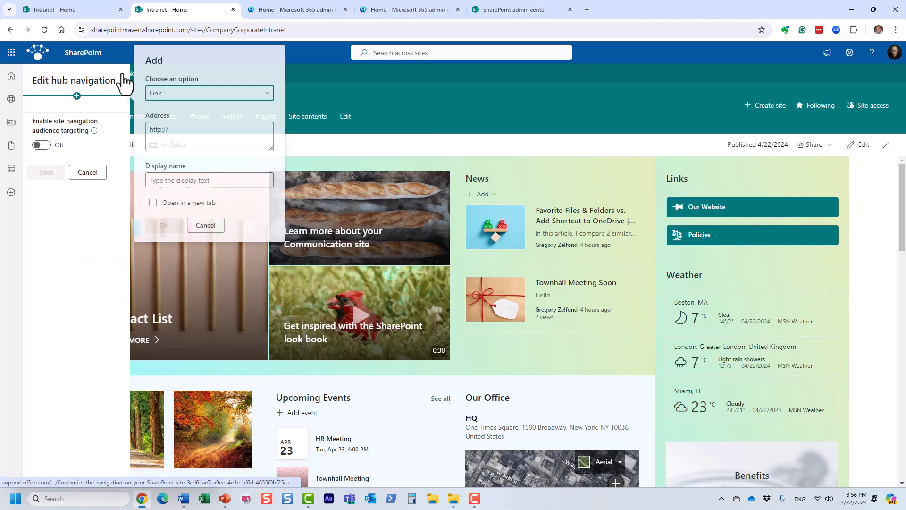
{"action": "left_click", "coordinate": [206, 225]}
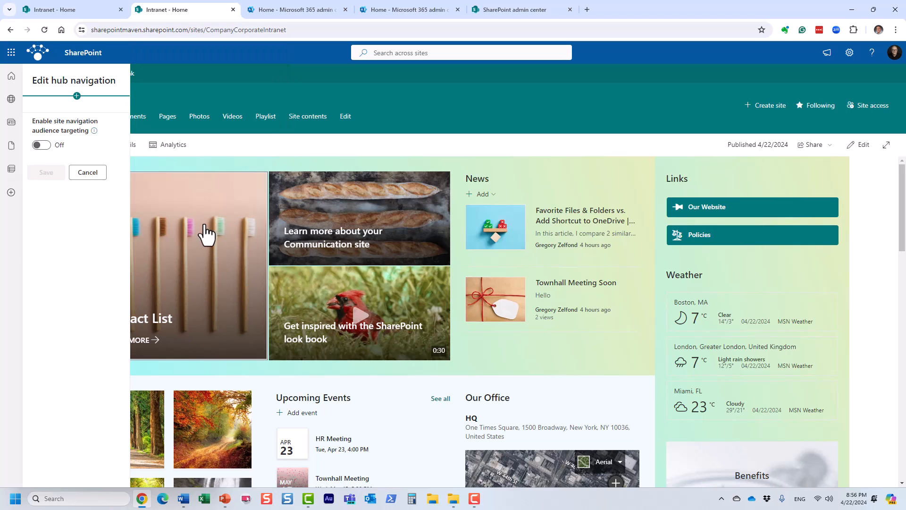
{"action": "left_click", "coordinate": [87, 173]}
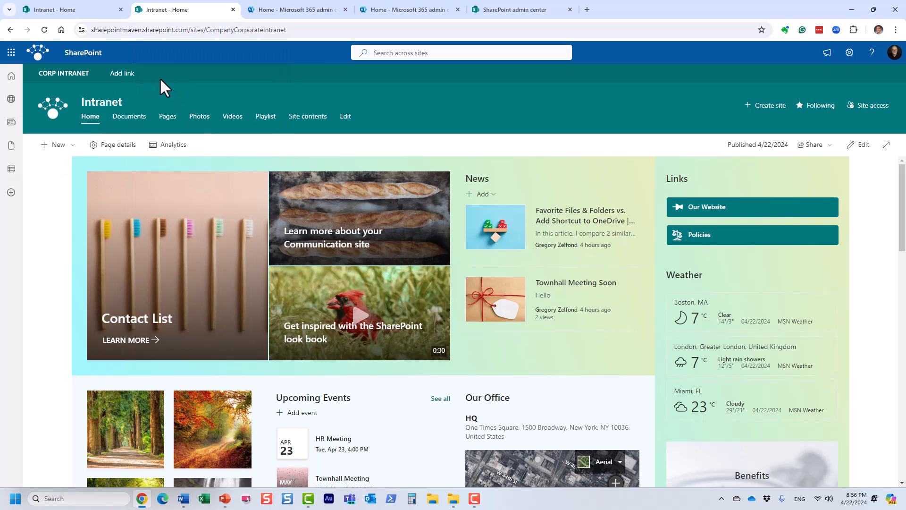
{"action": "key", "text": "F10"}
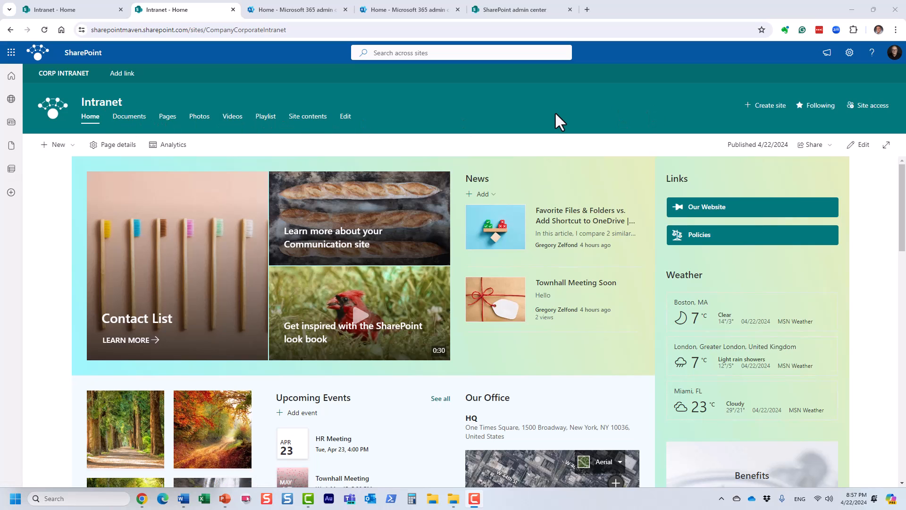
Turn off the site navigation visibility for the Intranet site, save the change and close the settings.
{"action": "left_click", "coordinate": [850, 52]}
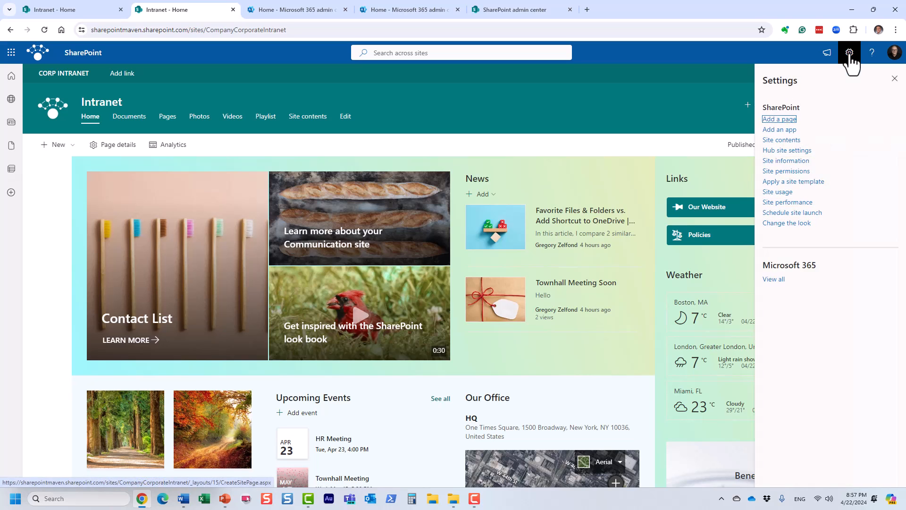
{"action": "left_click", "coordinate": [797, 224]}
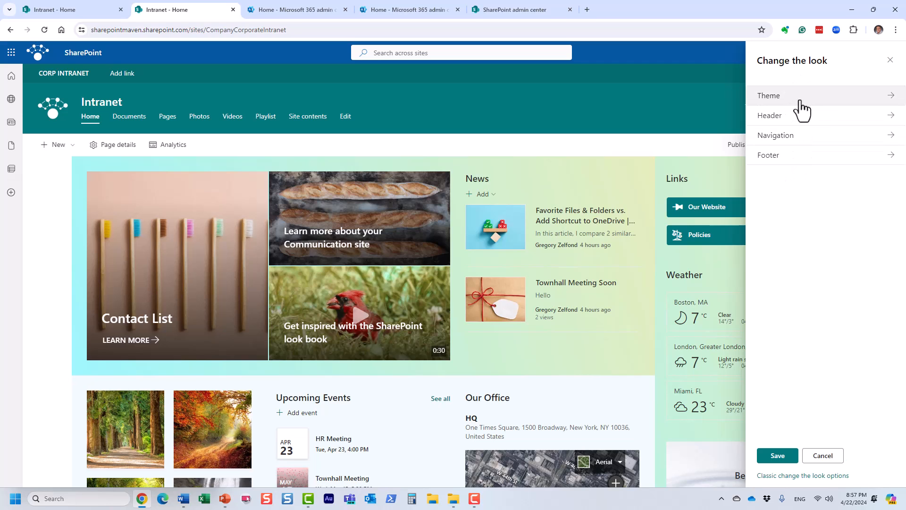
{"action": "left_click", "coordinate": [802, 136]}
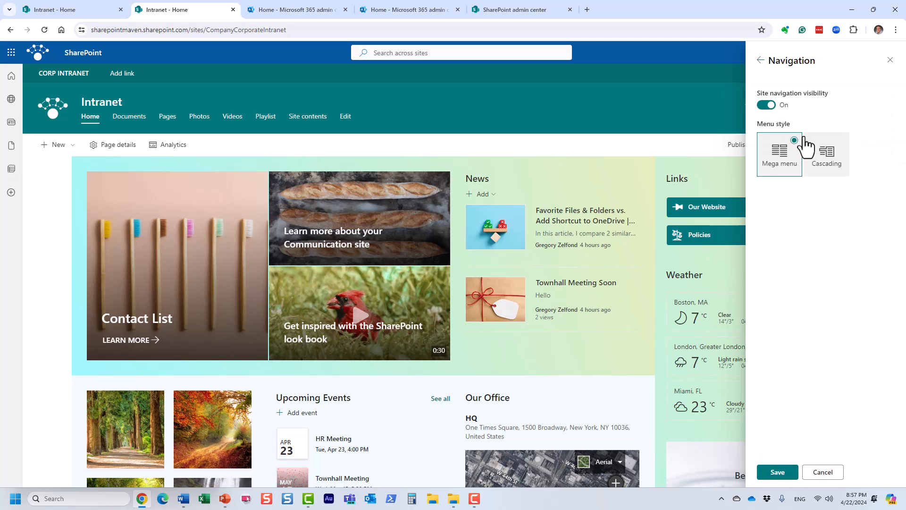
{"action": "left_click", "coordinate": [768, 106]}
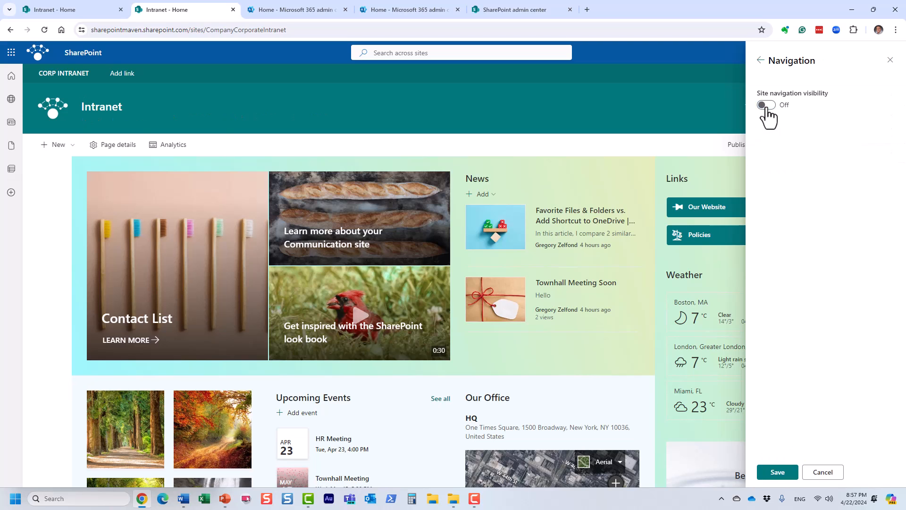
{"action": "left_click", "coordinate": [778, 473]}
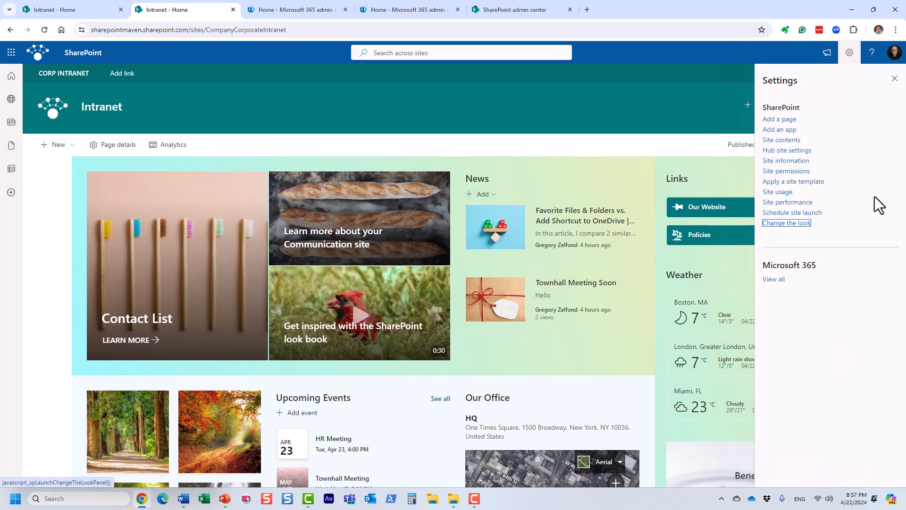
{"action": "left_click", "coordinate": [895, 78]}
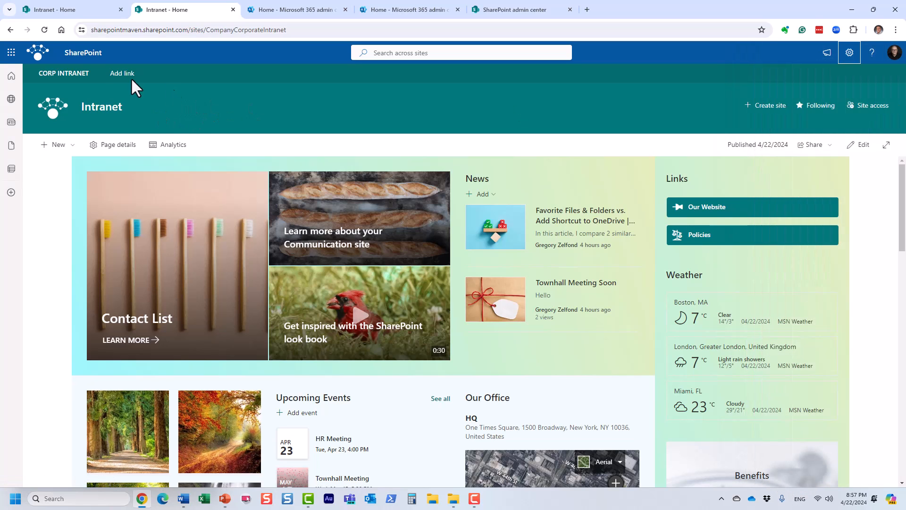
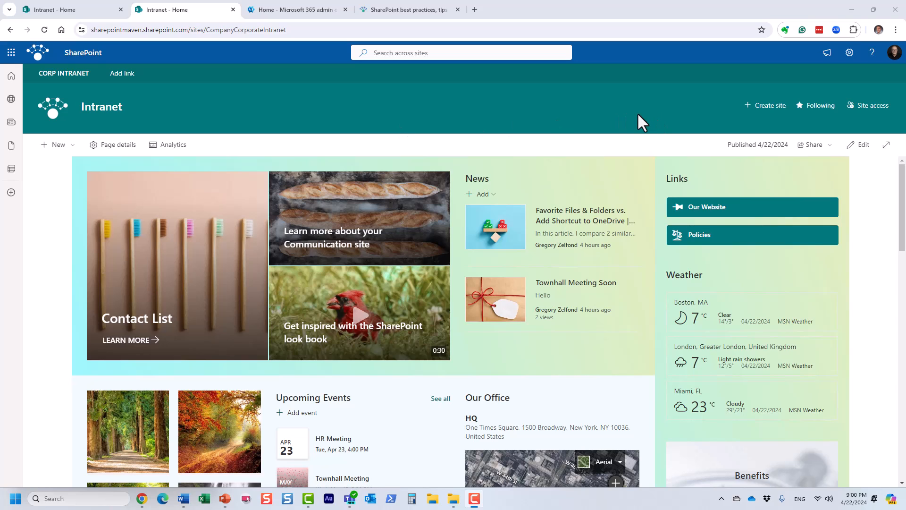
Switch to Microsoft Teams, examine the Intranet app and its Viva Connections navigation, and return to the browser.
{"action": "left_click", "coordinate": [350, 499]}
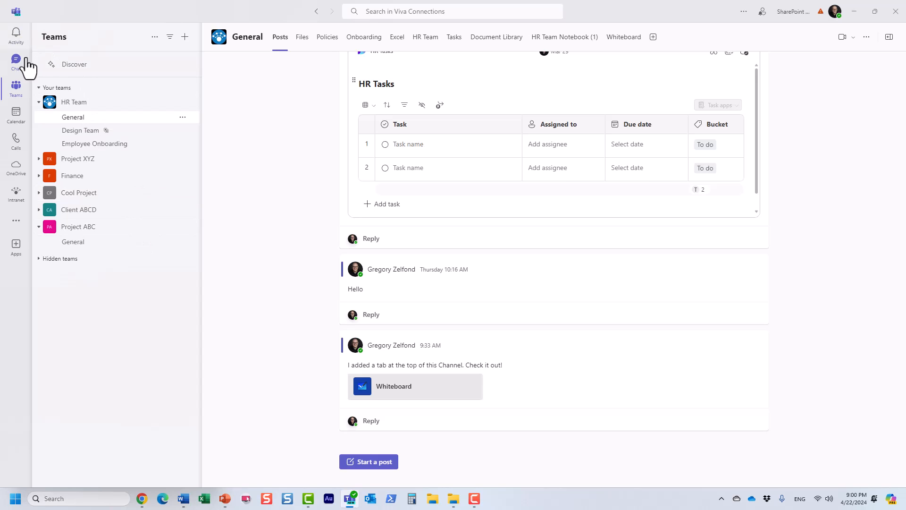
{"action": "left_click", "coordinate": [16, 202]}
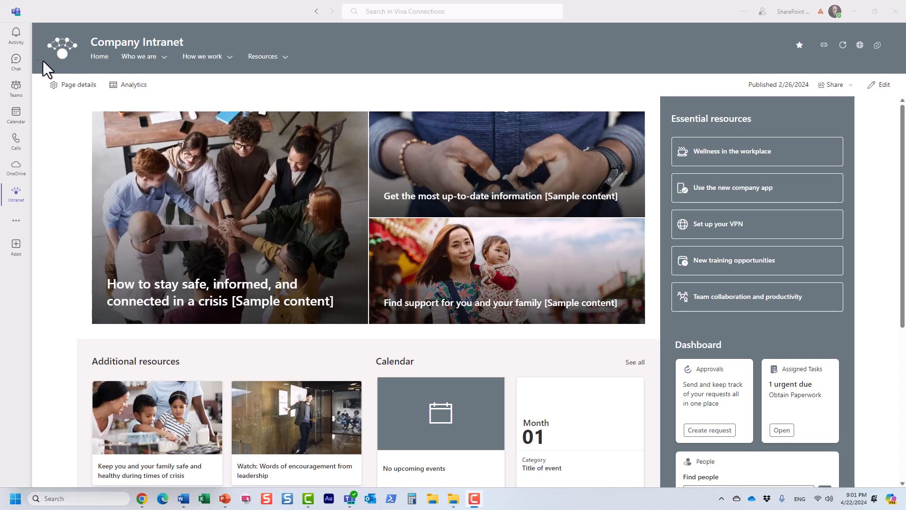
{"action": "left_click", "coordinate": [14, 198]}
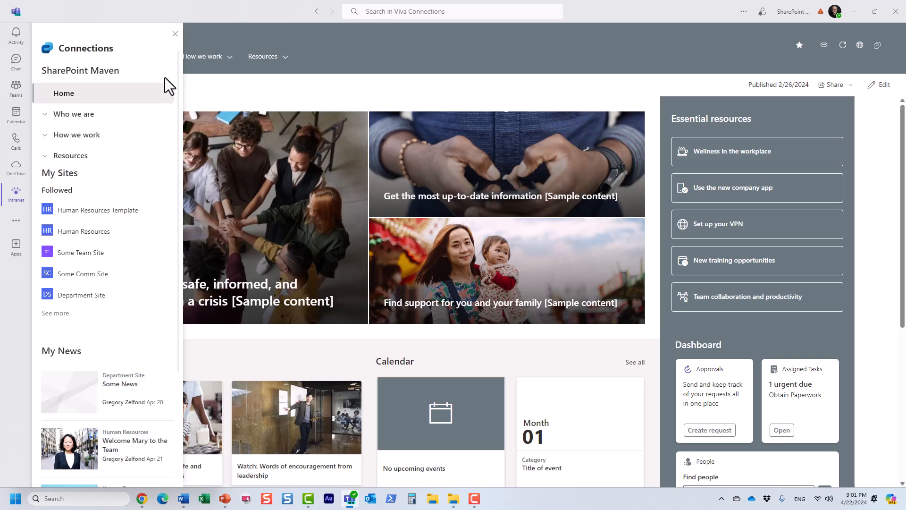
{"action": "left_click", "coordinate": [632, 66]}
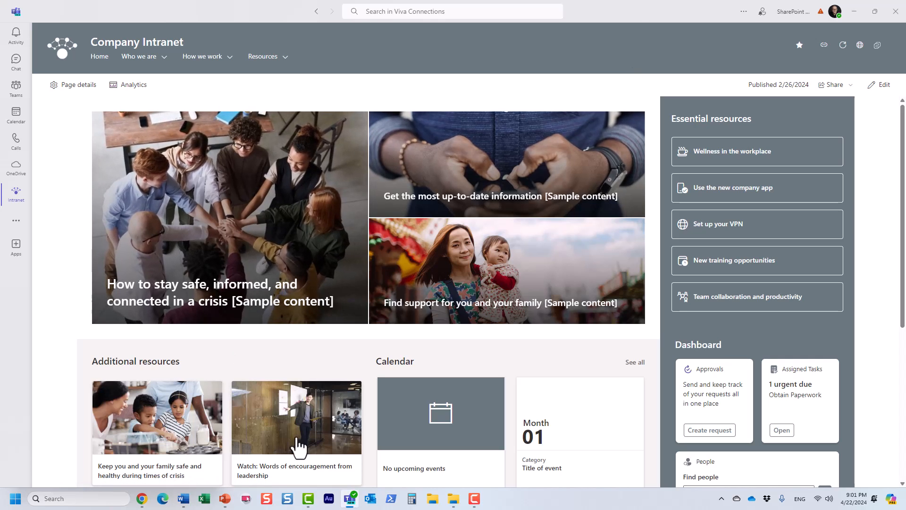
{"action": "left_click", "coordinate": [142, 500]}
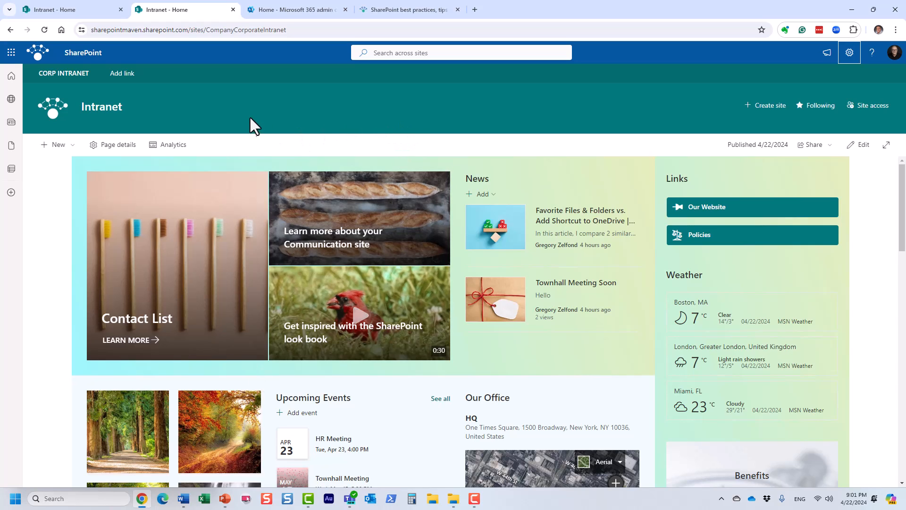
Search the SharePoint Maven blog for "viva connections".
{"action": "left_click", "coordinate": [260, 9]}
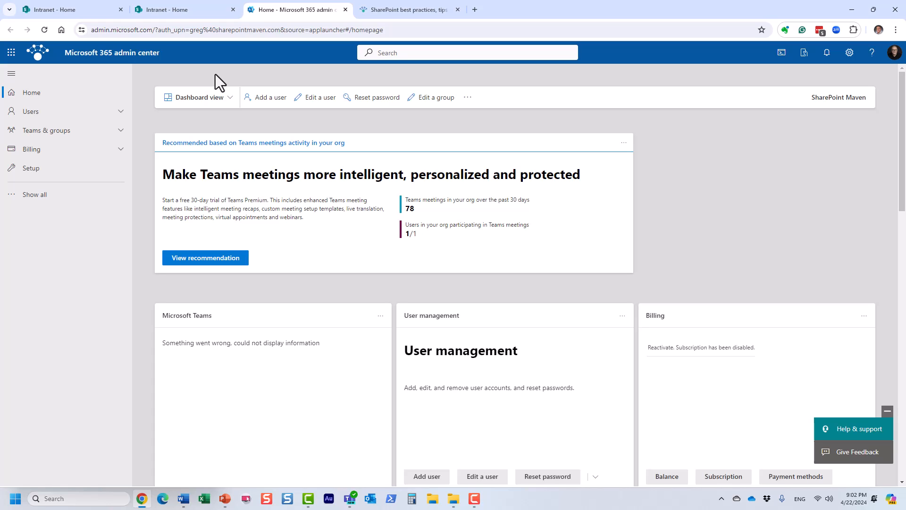
{"action": "left_click", "coordinate": [408, 10]}
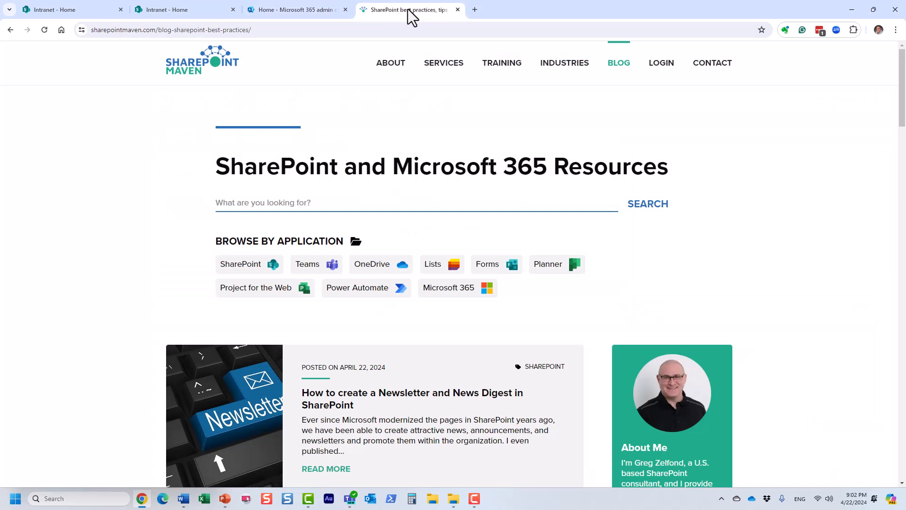
{"action": "mouse_move", "coordinate": [627, 73]}
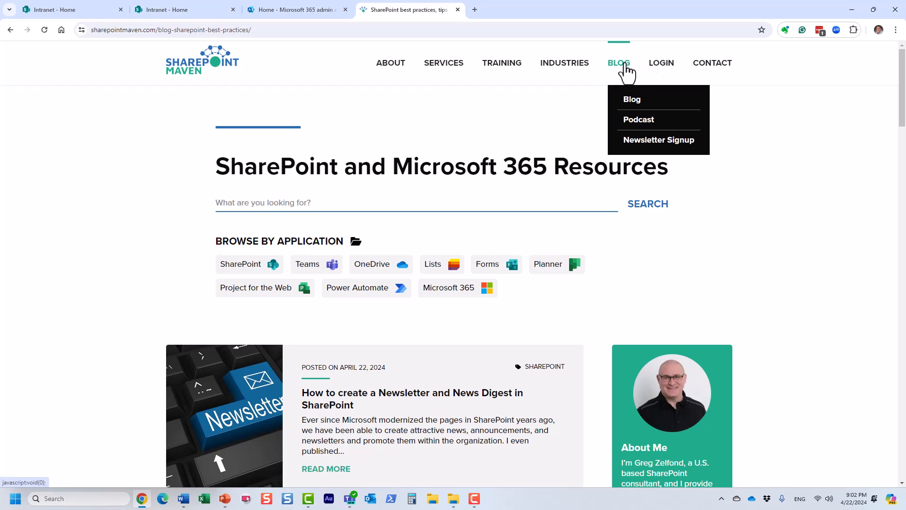
{"action": "left_click", "coordinate": [632, 99]}
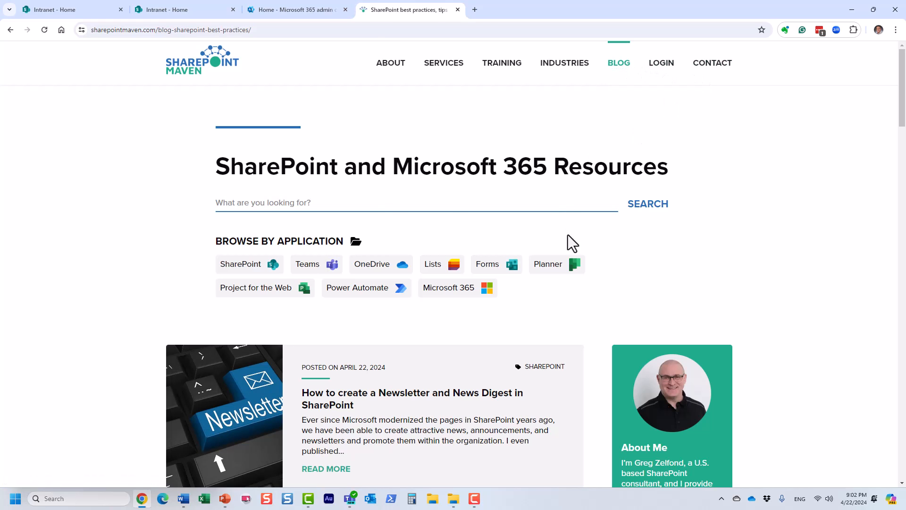
{"action": "left_click", "coordinate": [380, 202]}
{"action": "type", "text": "viva"}
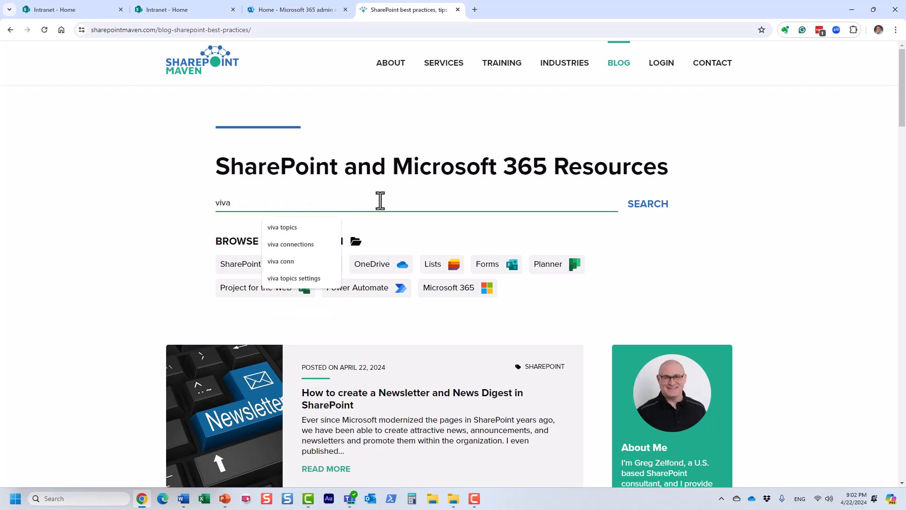
{"action": "left_click", "coordinate": [282, 243]}
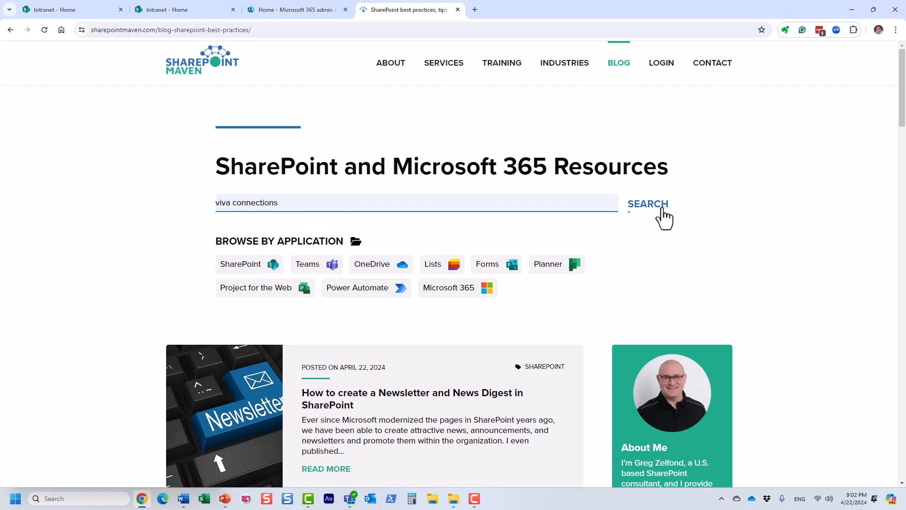
{"action": "left_click", "coordinate": [664, 210]}
Open the article "How to Configure Viva Connections in SharePoint Online" and read through to its PowerShell command in Step 9.
{"action": "scroll", "coordinate": [609, 208], "scroll_direction": "down", "scroll_amount": 3}
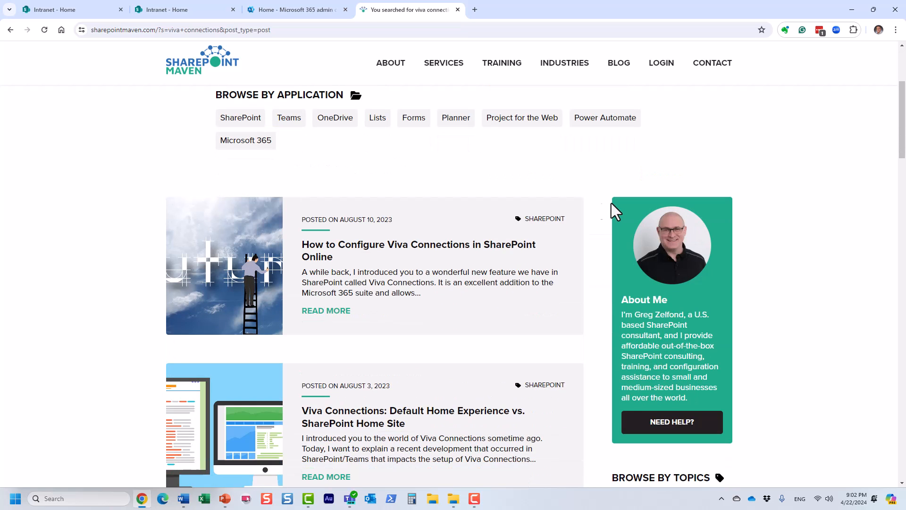
{"action": "left_click", "coordinate": [443, 255]}
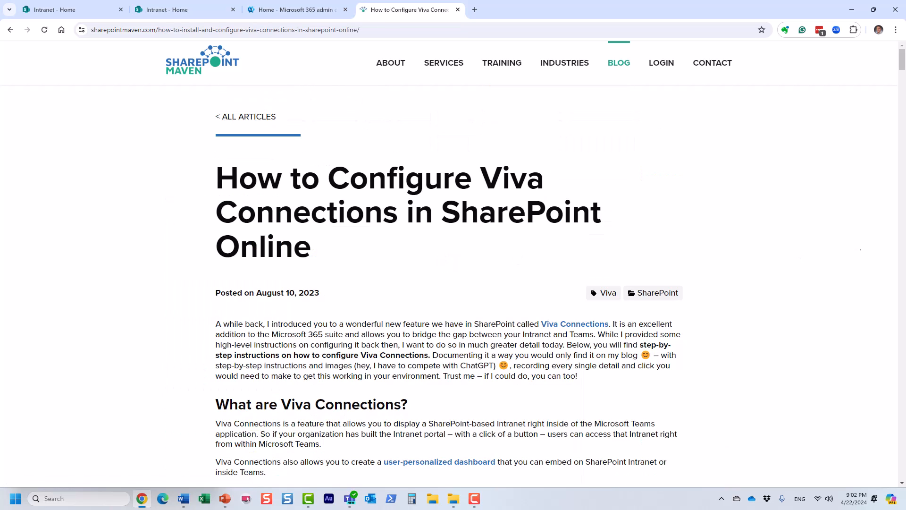
{"action": "left_click_drag", "start_coordinate": [902, 59], "coordinate": [890, 415]}
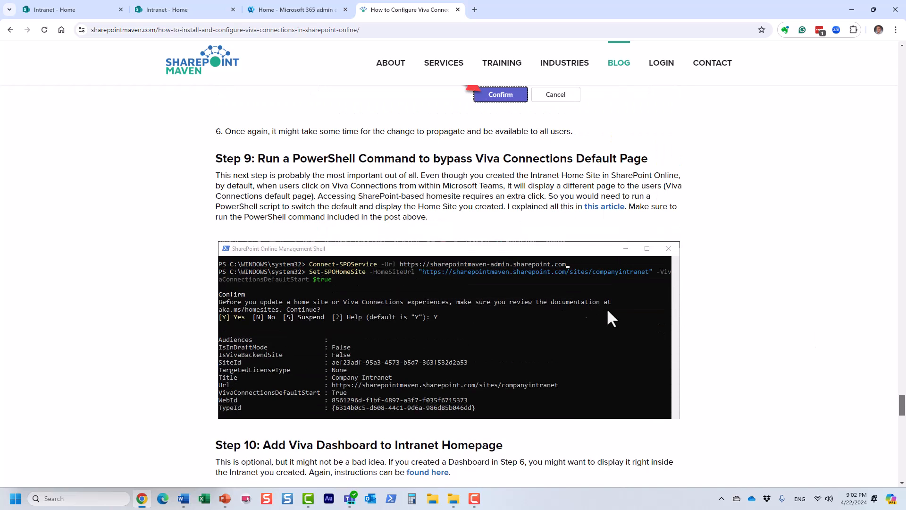
Return to the Intranet home page and switch to Microsoft Teams.
{"action": "left_click", "coordinate": [182, 8]}
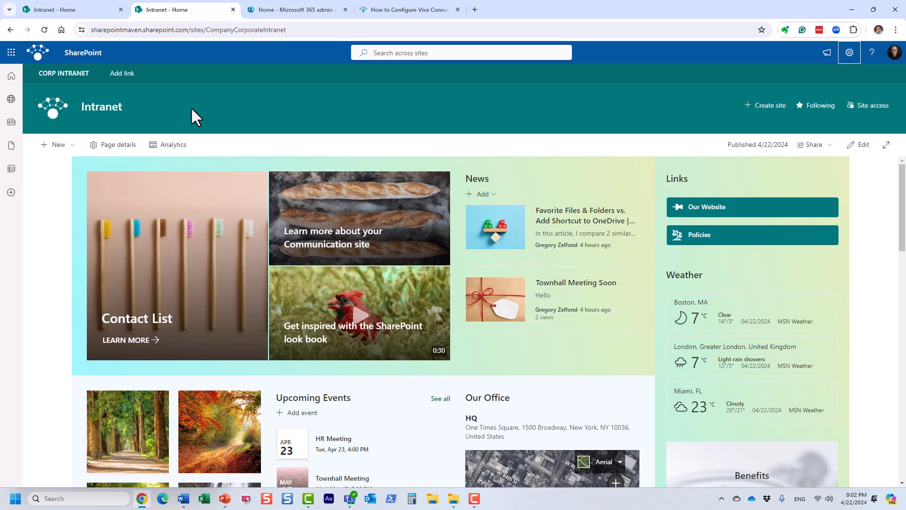
{"action": "left_click", "coordinate": [350, 500]}
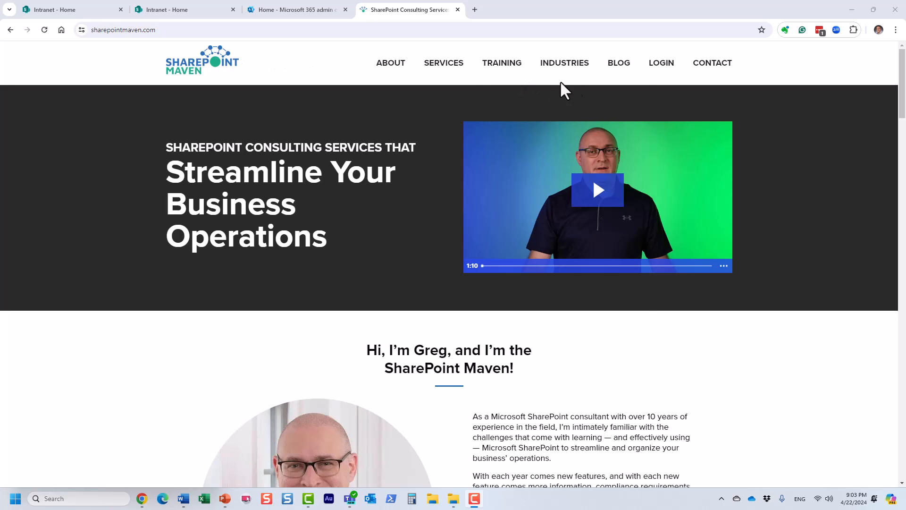
Open the SharePoint Intranet Implementation service page and compare its packages, highlighting the Viva Connections extra of the Custom Intranet.
{"action": "mouse_move", "coordinate": [455, 71]}
{"action": "left_click", "coordinate": [474, 124]}
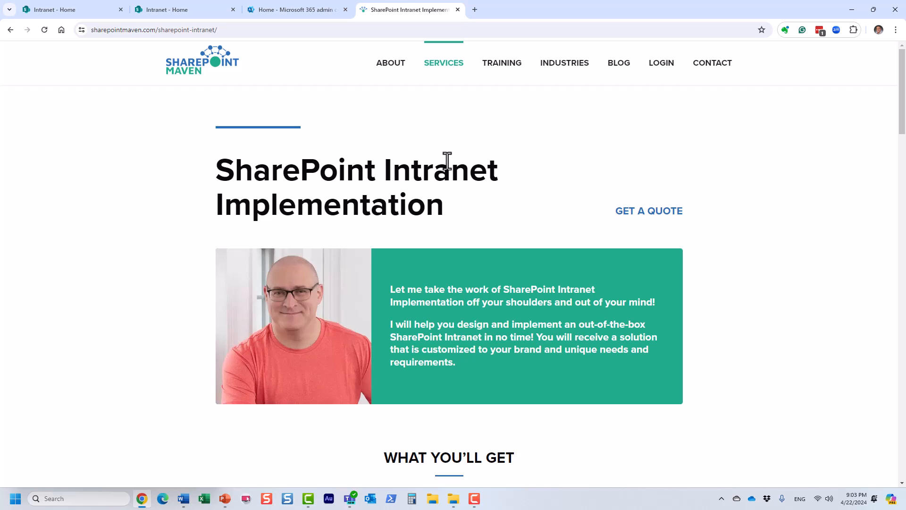
{"action": "scroll", "coordinate": [447, 162], "scroll_direction": "down", "scroll_amount": 10}
{"action": "scroll", "coordinate": [475, 220], "scroll_direction": "down", "scroll_amount": 7}
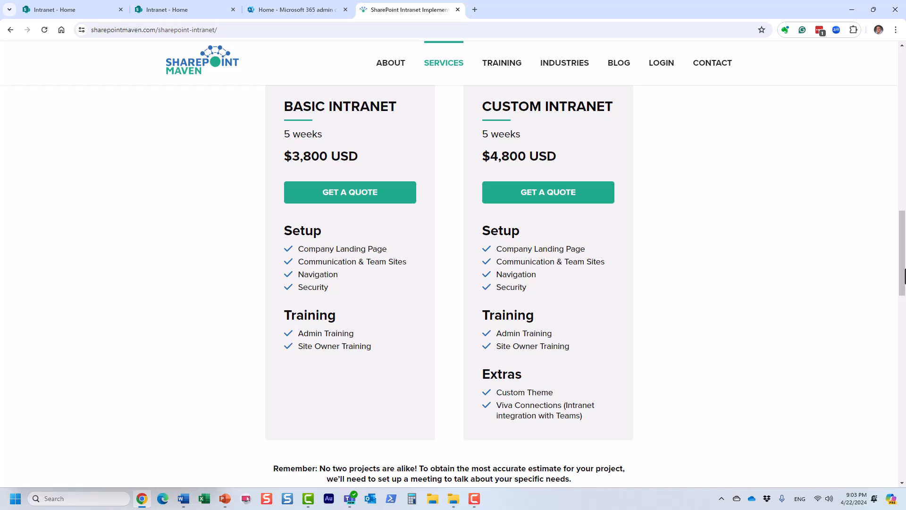
{"action": "left_click_drag", "start_coordinate": [903, 268], "coordinate": [902, 262]}
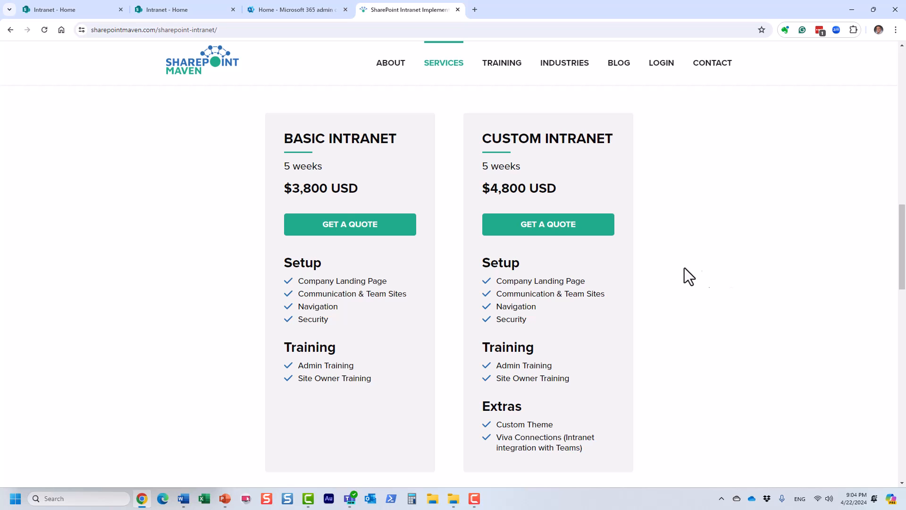
{"action": "left_click_drag", "start_coordinate": [558, 425], "coordinate": [593, 449]}
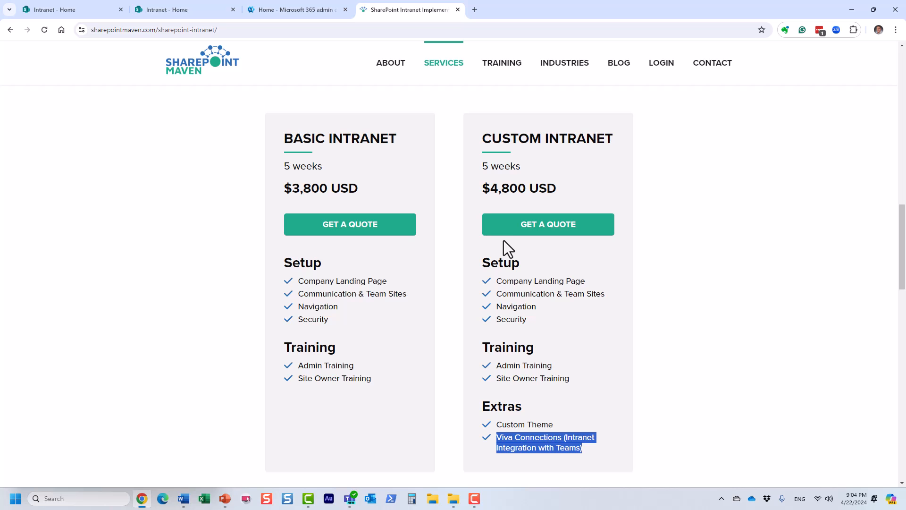
Review the Services and Training sections on the SharePoint Maven home page, and open the details of Live Online Training.
{"action": "left_click", "coordinate": [208, 72]}
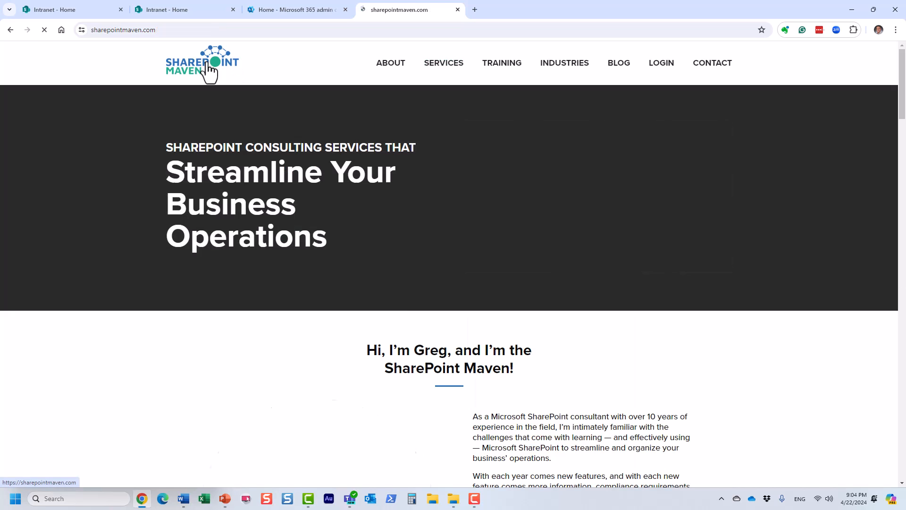
{"action": "scroll", "coordinate": [401, 284], "scroll_direction": "down", "scroll_amount": 4}
{"action": "scroll", "coordinate": [401, 284], "scroll_direction": "down", "scroll_amount": 10}
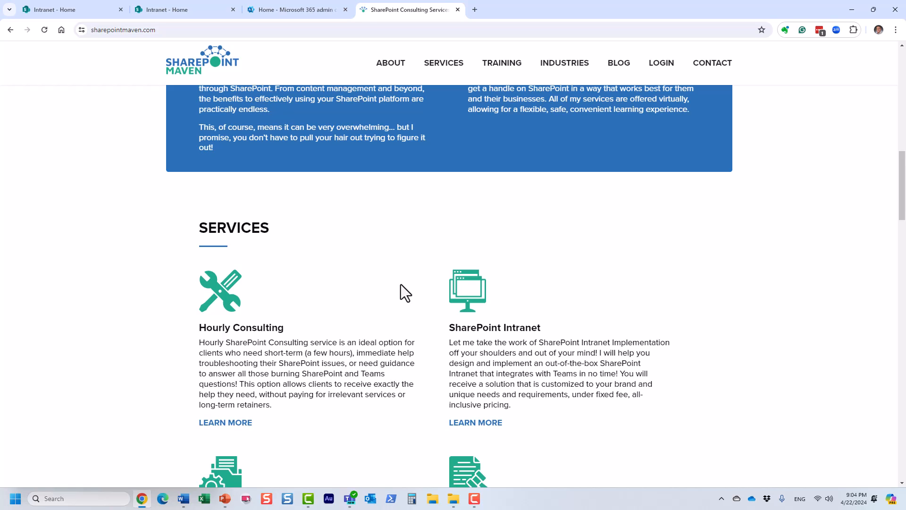
{"action": "scroll", "coordinate": [401, 284], "scroll_direction": "down", "scroll_amount": 1}
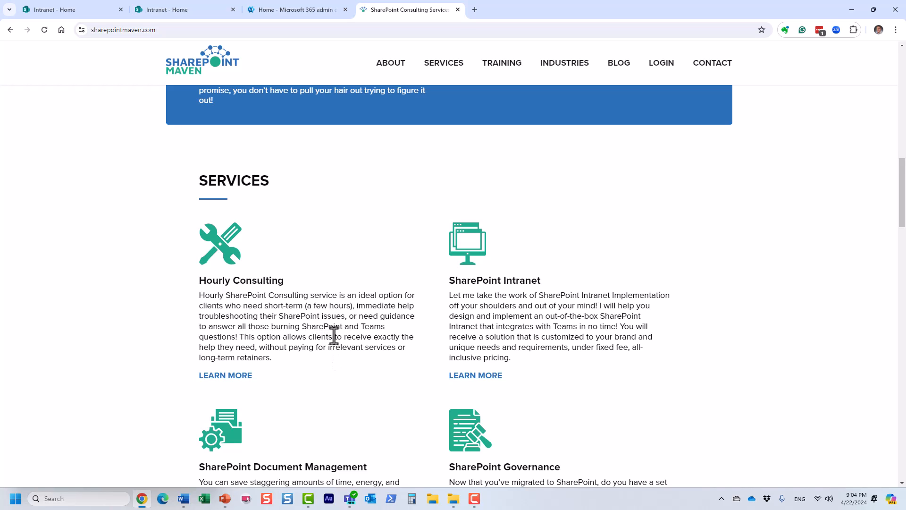
{"action": "scroll", "coordinate": [334, 336], "scroll_direction": "down", "scroll_amount": 2}
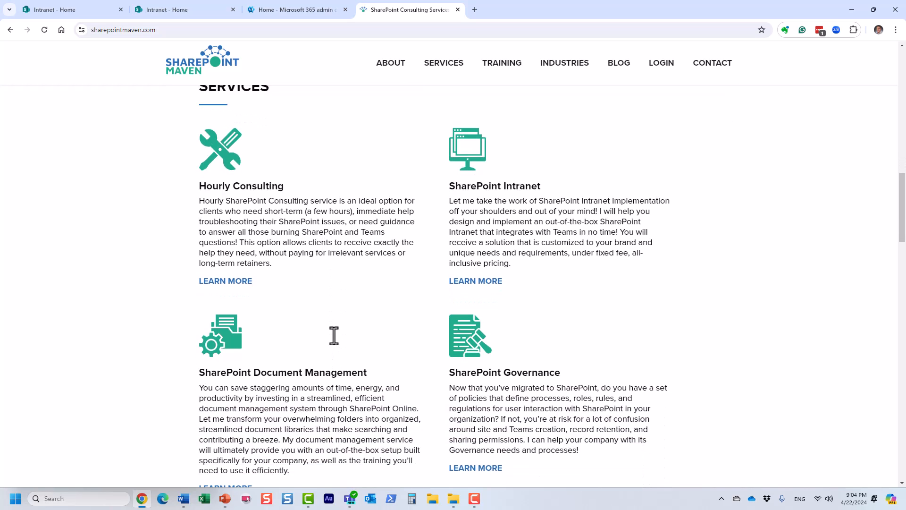
{"action": "scroll", "coordinate": [357, 313], "scroll_direction": "down", "scroll_amount": 1}
{"action": "scroll", "coordinate": [357, 313], "scroll_direction": "down", "scroll_amount": 2}
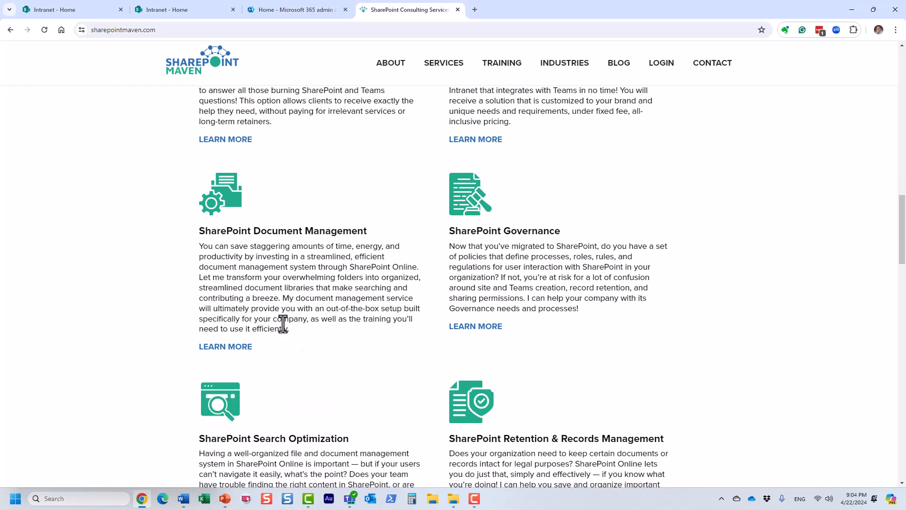
{"action": "scroll", "coordinate": [575, 330], "scroll_direction": "down", "scroll_amount": 4}
{"action": "scroll", "coordinate": [575, 330], "scroll_direction": "down", "scroll_amount": 3}
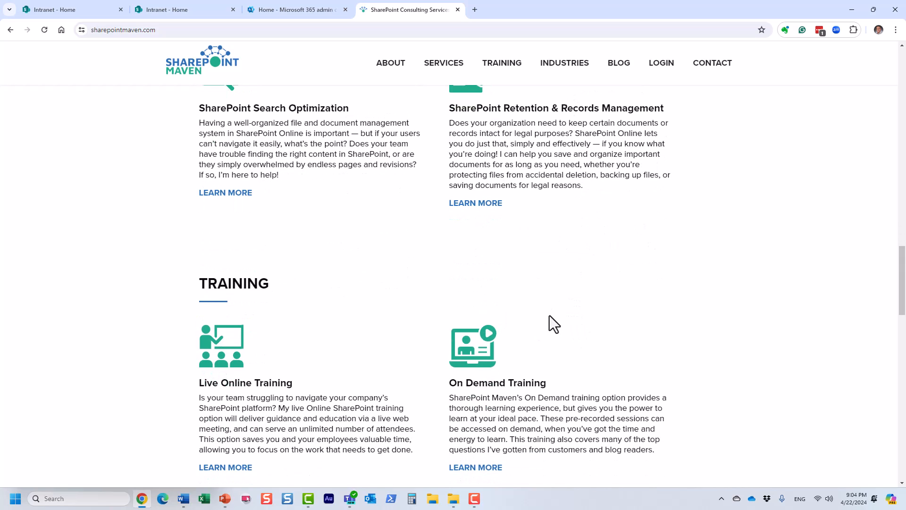
{"action": "scroll", "coordinate": [553, 325], "scroll_direction": "down", "scroll_amount": 2}
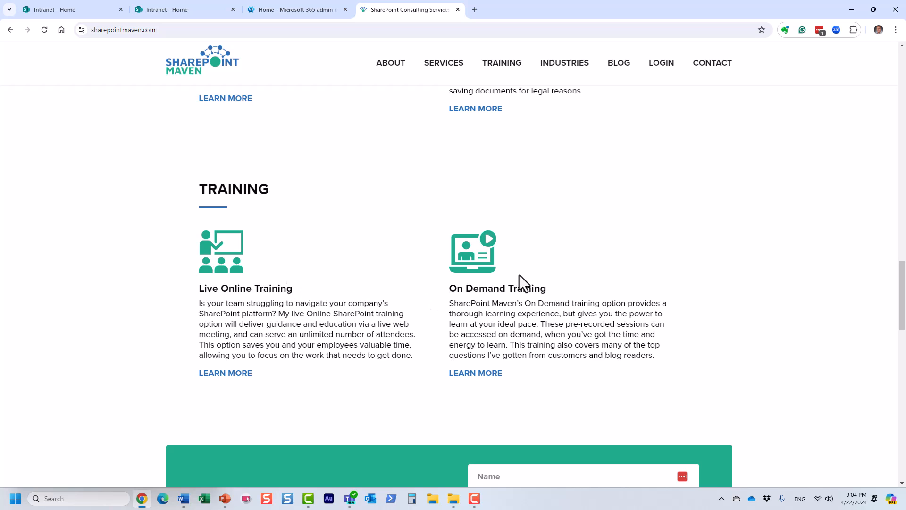
{"action": "left_click", "coordinate": [228, 373]}
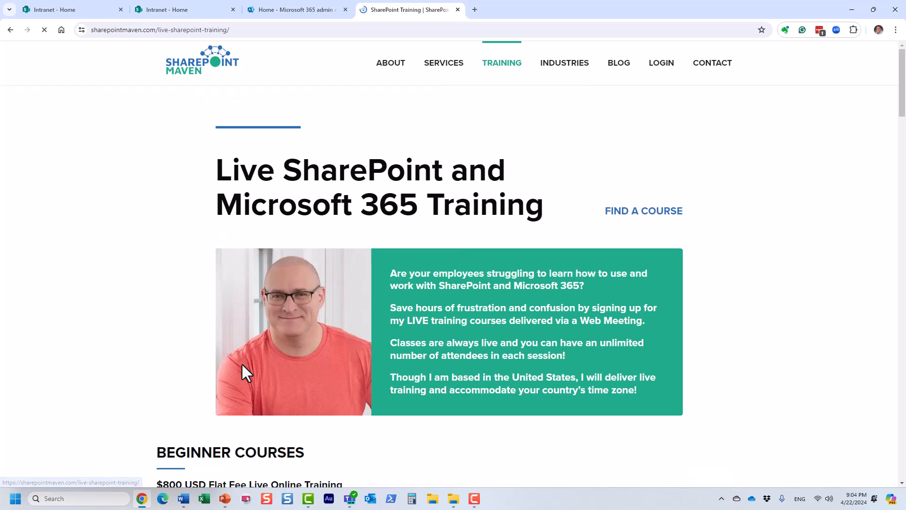
Look through the beginner courses on the live training page, and open the SharePoint Beginner course to review its topics.
{"action": "scroll", "coordinate": [400, 278], "scroll_direction": "down", "scroll_amount": 5}
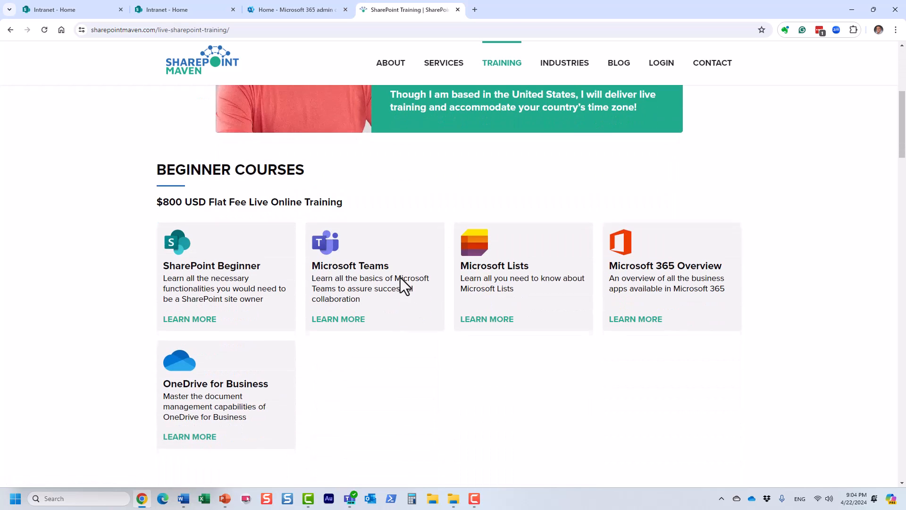
{"action": "scroll", "coordinate": [400, 283], "scroll_direction": "down", "scroll_amount": 1}
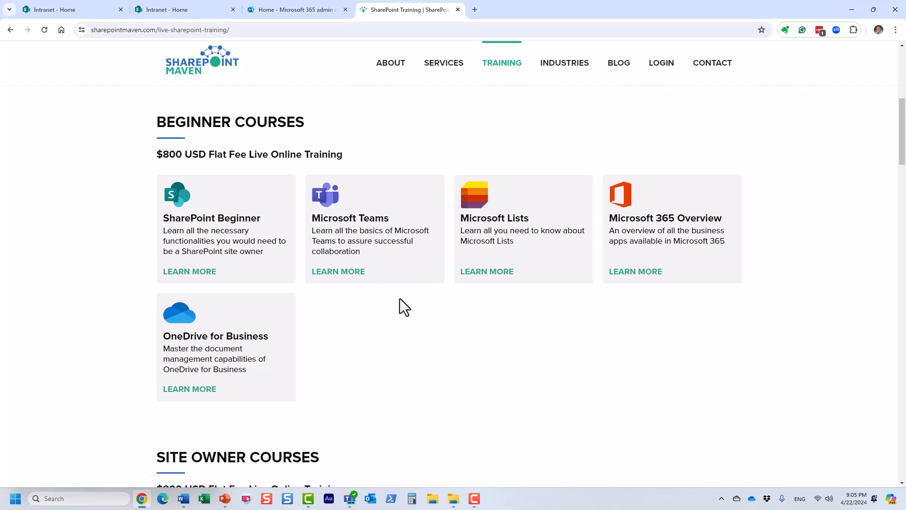
{"action": "scroll", "coordinate": [401, 298], "scroll_direction": "down", "scroll_amount": 1}
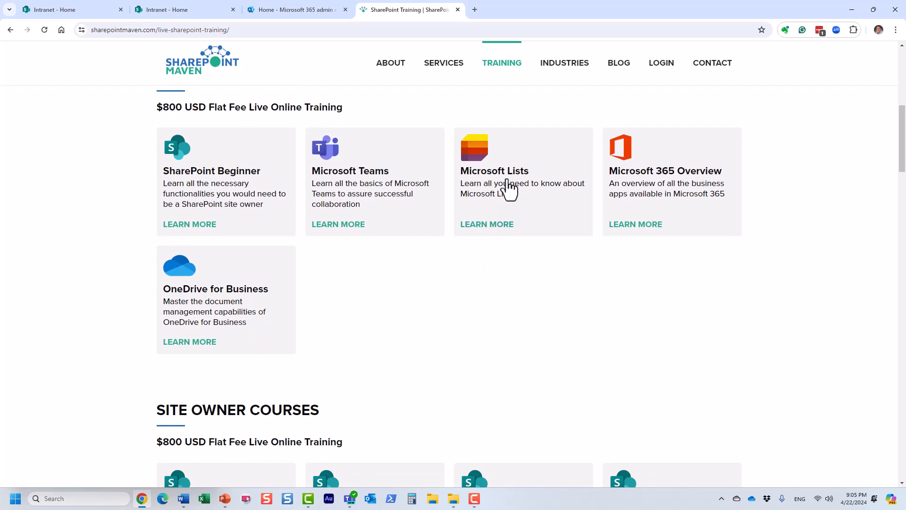
{"action": "scroll", "coordinate": [520, 310], "scroll_direction": "down", "scroll_amount": 2}
{"action": "scroll", "coordinate": [521, 310], "scroll_direction": "up", "scroll_amount": 3}
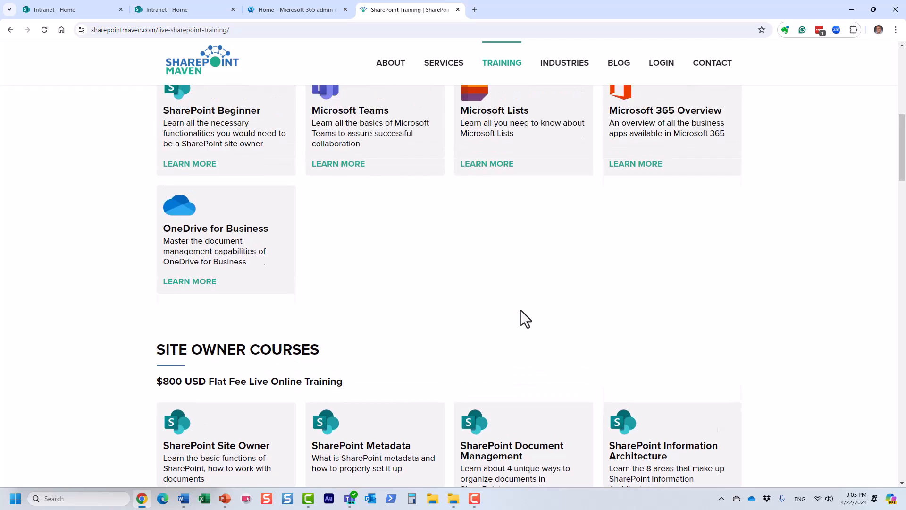
{"action": "scroll", "coordinate": [499, 342], "scroll_direction": "down", "scroll_amount": 2}
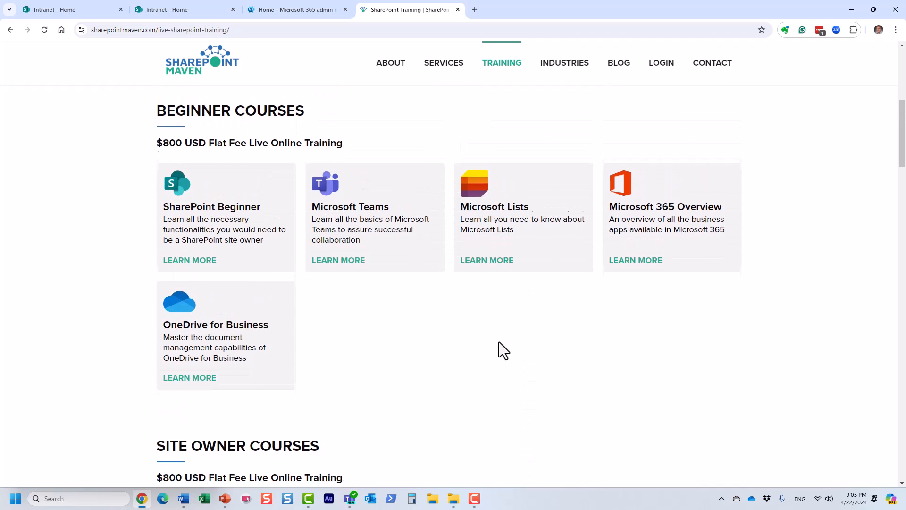
{"action": "scroll", "coordinate": [499, 342], "scroll_direction": "up", "scroll_amount": 1}
{"action": "left_click", "coordinate": [259, 185]}
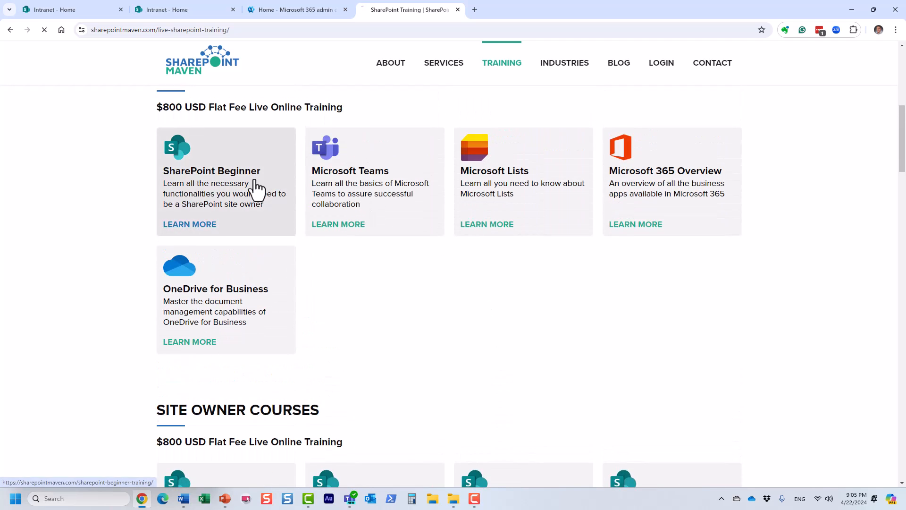
{"action": "scroll", "coordinate": [537, 307], "scroll_direction": "down", "scroll_amount": 3}
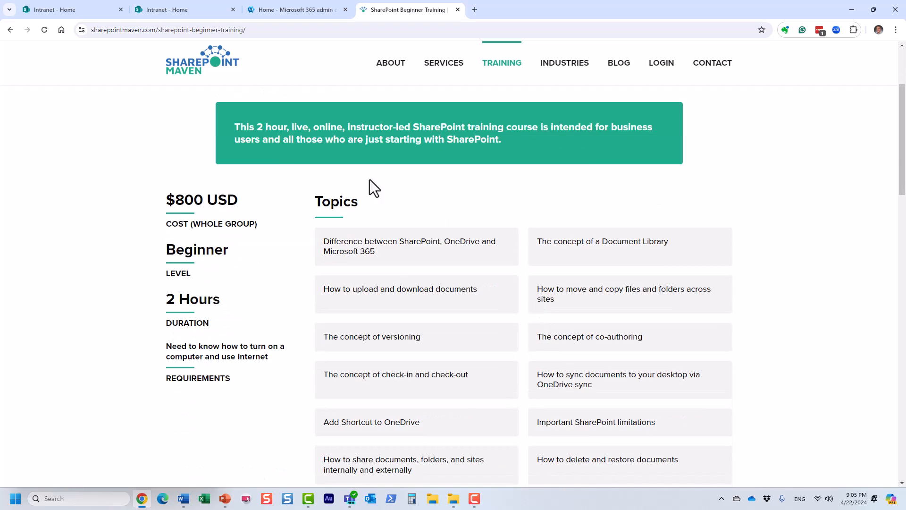
Return to the live training course list, and open the SharePoint Site Owner course to review its topics.
{"action": "left_click", "coordinate": [11, 30]}
{"action": "scroll", "coordinate": [368, 283], "scroll_direction": "down", "scroll_amount": 4}
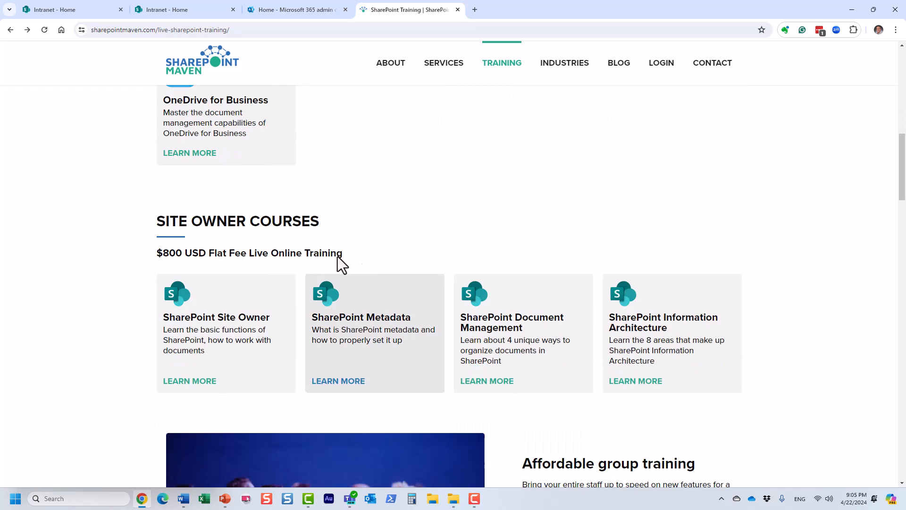
{"action": "left_click", "coordinate": [227, 324]}
{"action": "scroll", "coordinate": [493, 305], "scroll_direction": "down", "scroll_amount": 4}
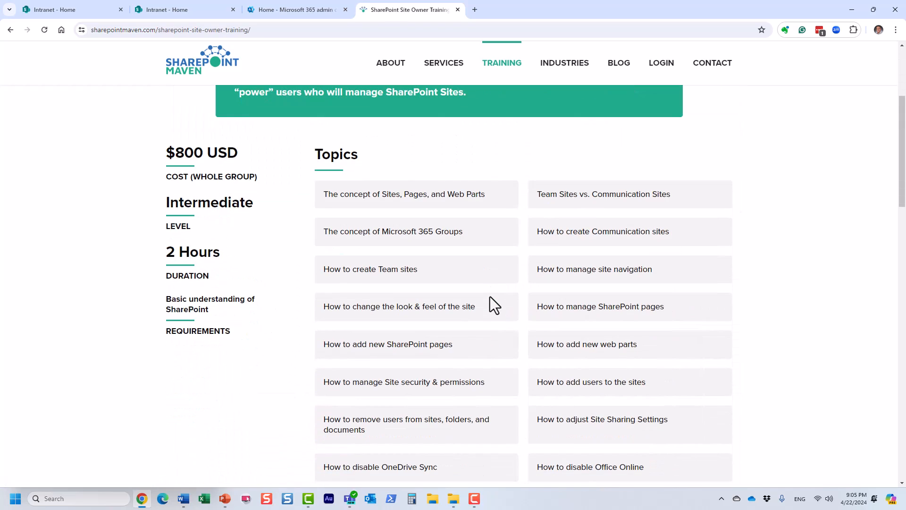